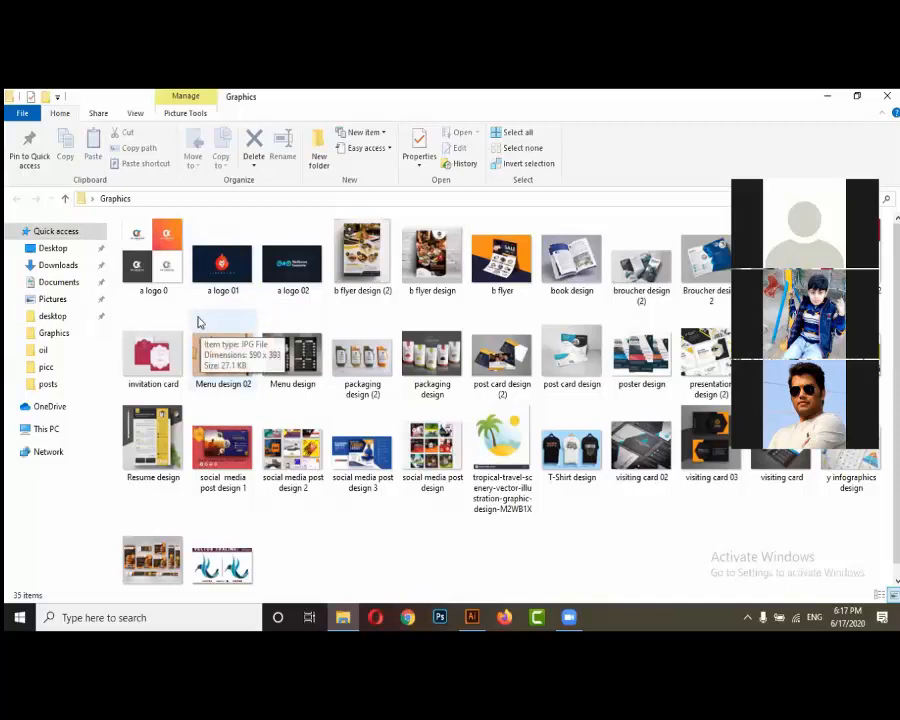
# Open the "a logo 0" image from the Graphics folder and look through the logo, flyer, book and brochure samples
pyautogui.click(160, 273)
pyautogui.doubleClick(160, 273)
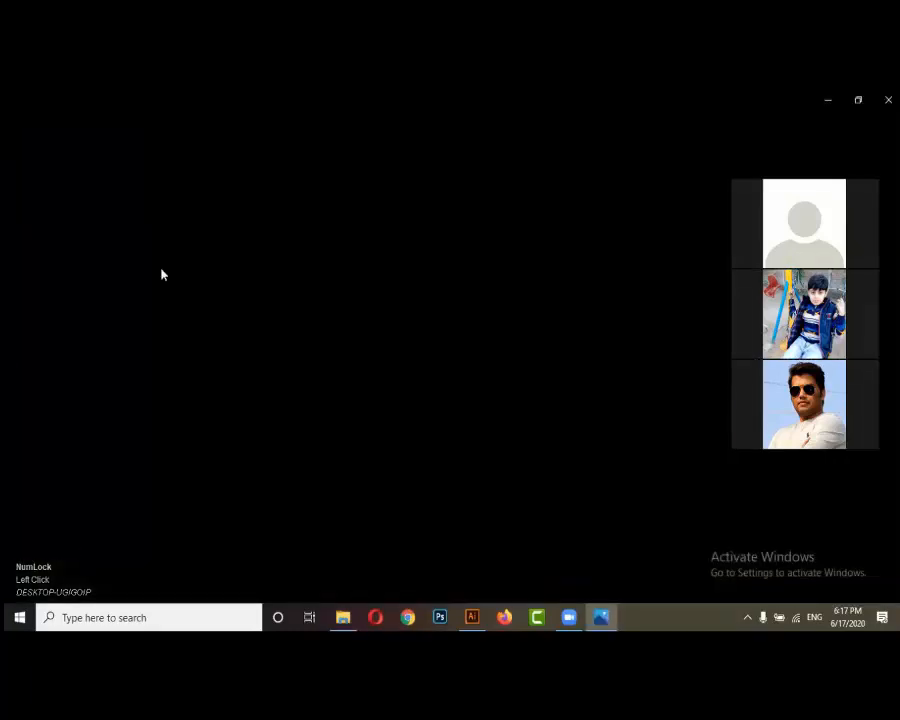
pyautogui.press('Right')
pyautogui.press('Right')
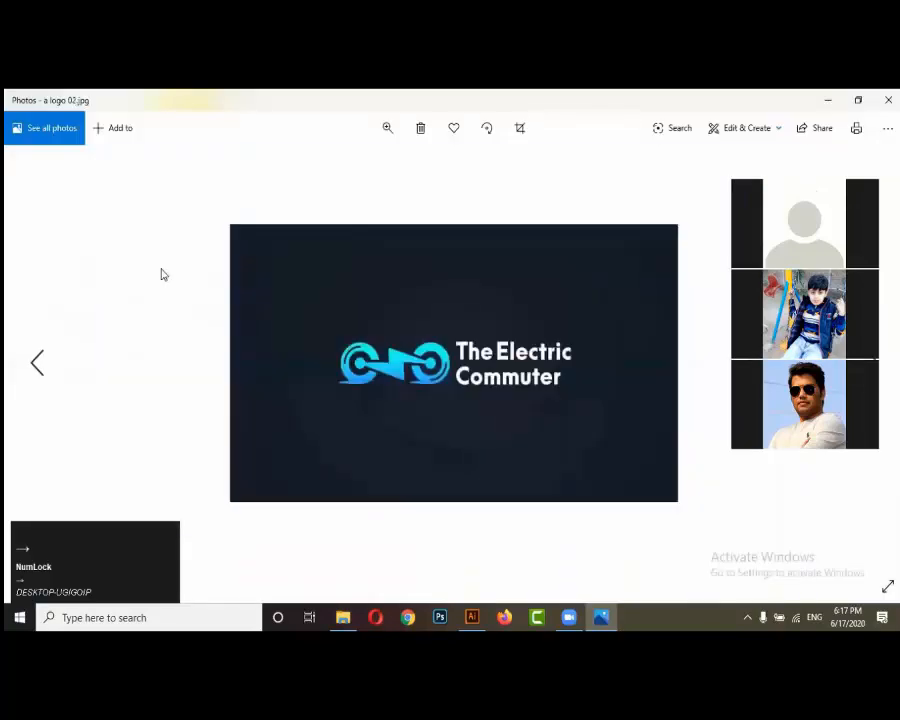
pyautogui.press('Right')
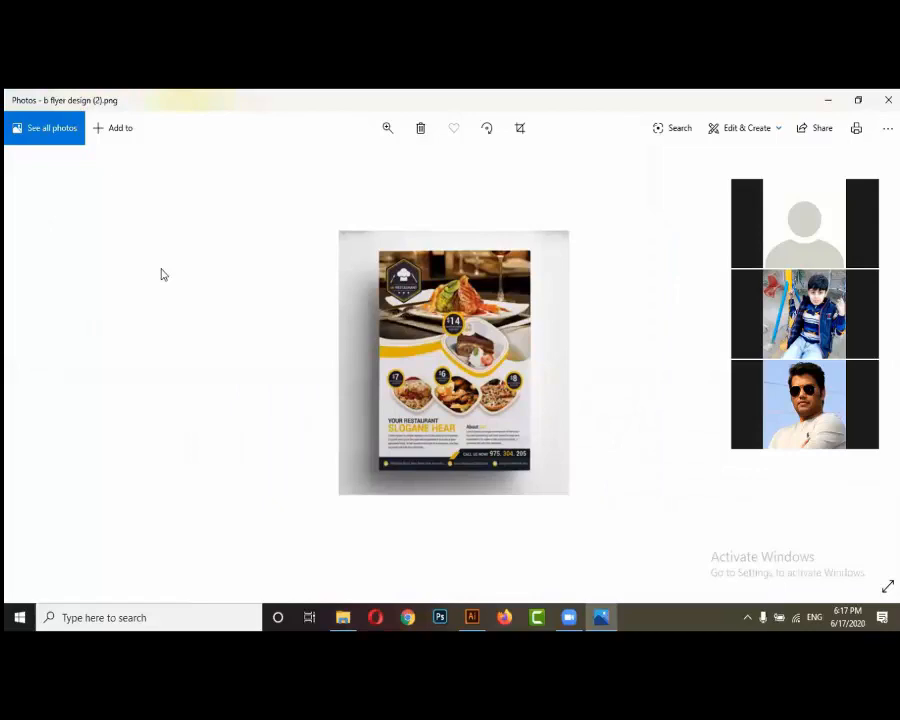
pyautogui.press('Right')
pyautogui.press('Right')
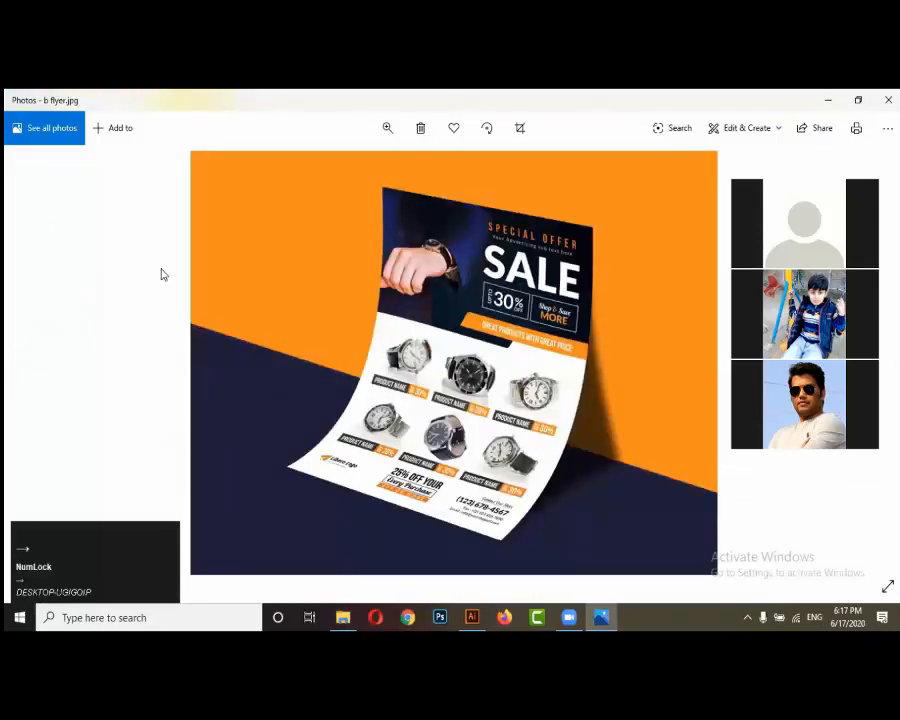
pyautogui.press('Right')
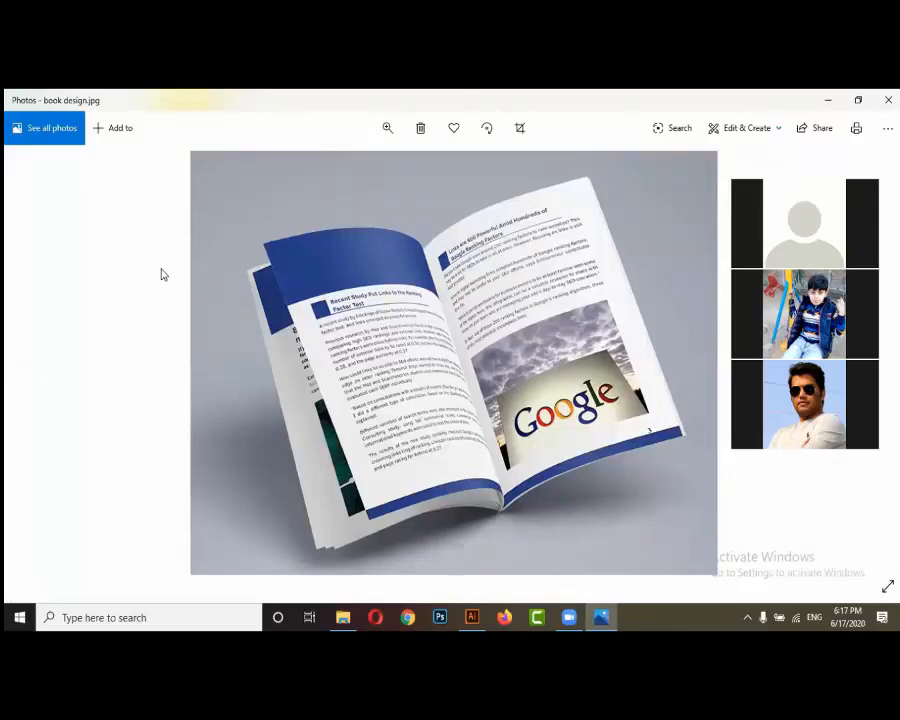
pyautogui.press('Right')
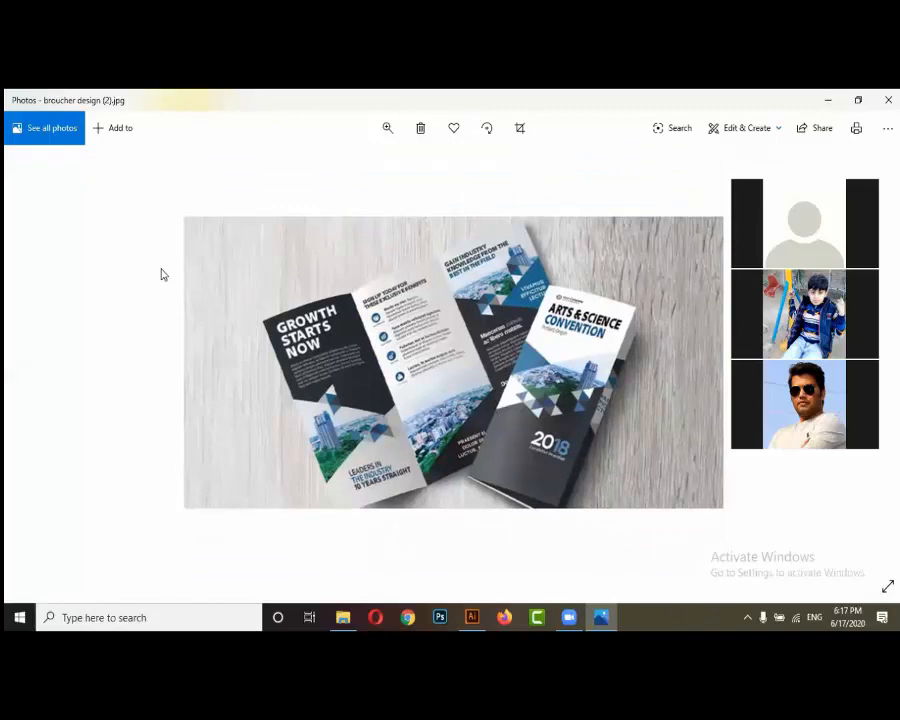
pyautogui.press('Right')
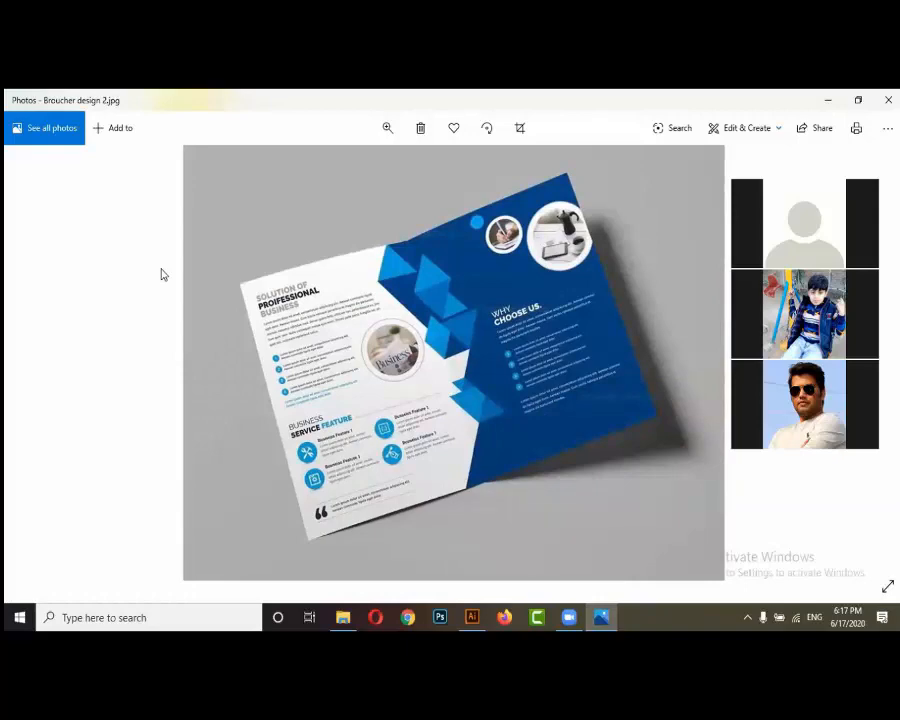
pyautogui.press('Right')
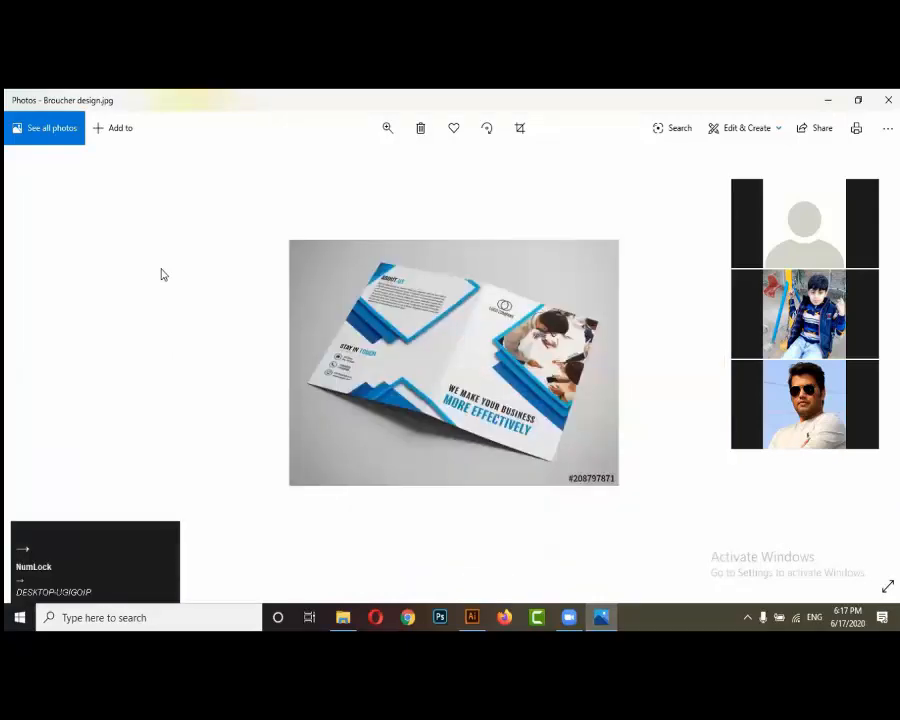
# Look through the invitation card, menu, packaging, post card and poster design samples
pyautogui.press('Right')
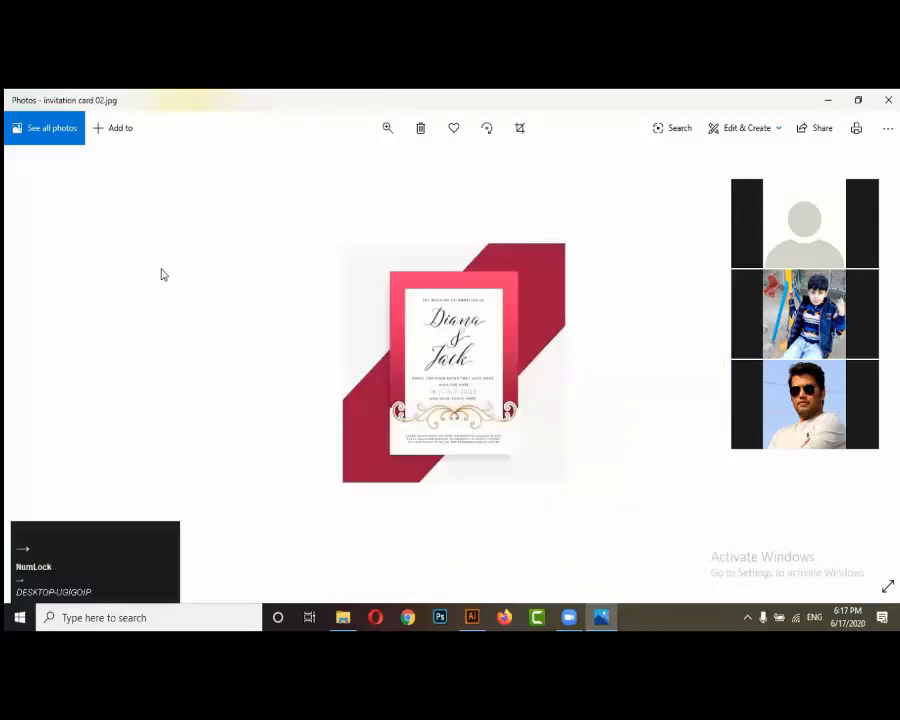
pyautogui.press('Right')
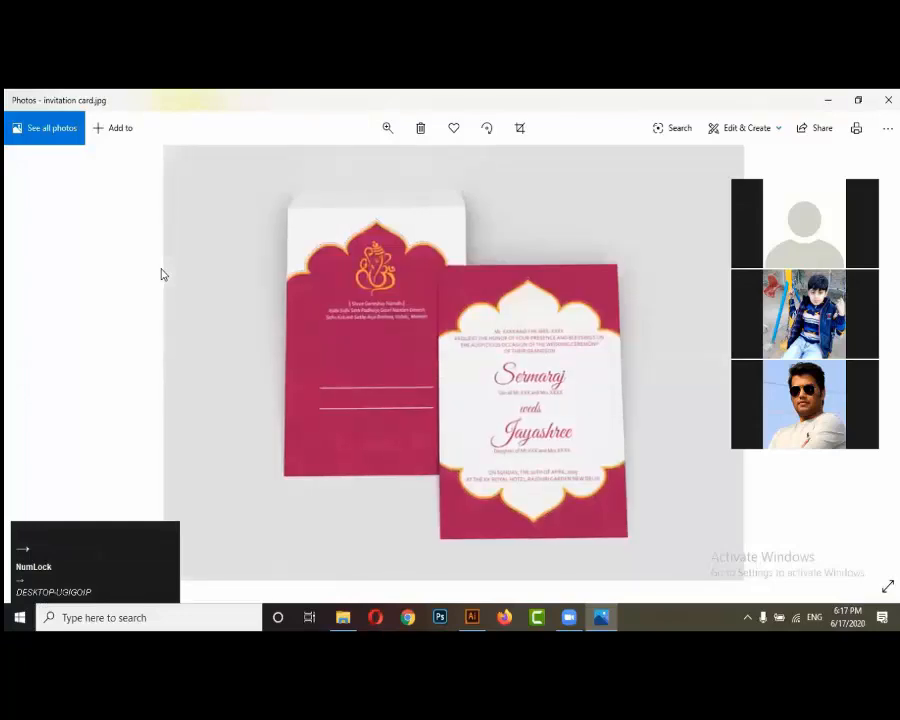
pyautogui.press('Right')
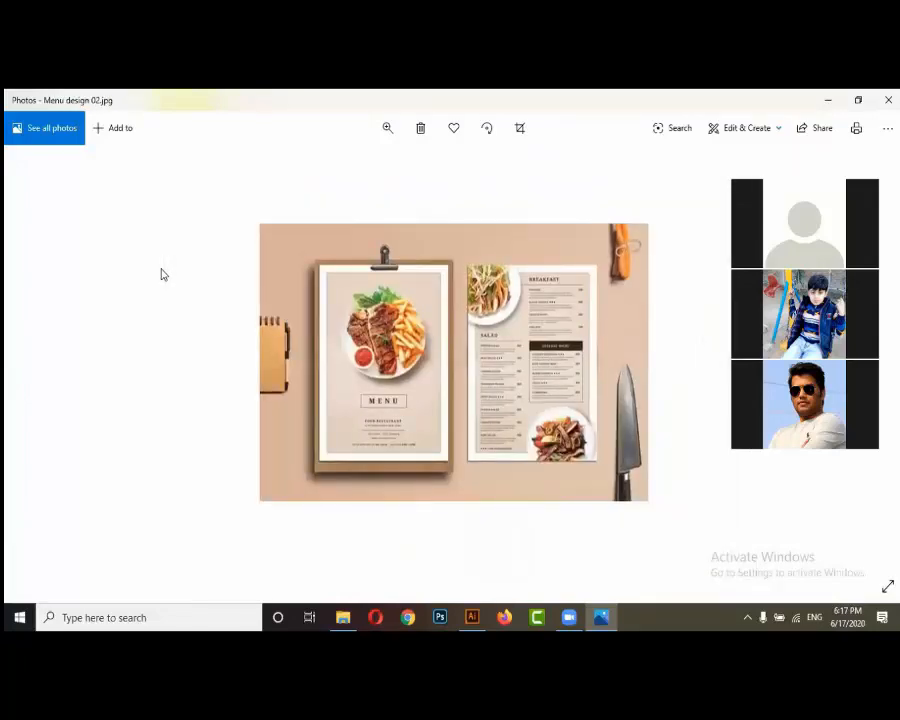
pyautogui.press('Right')
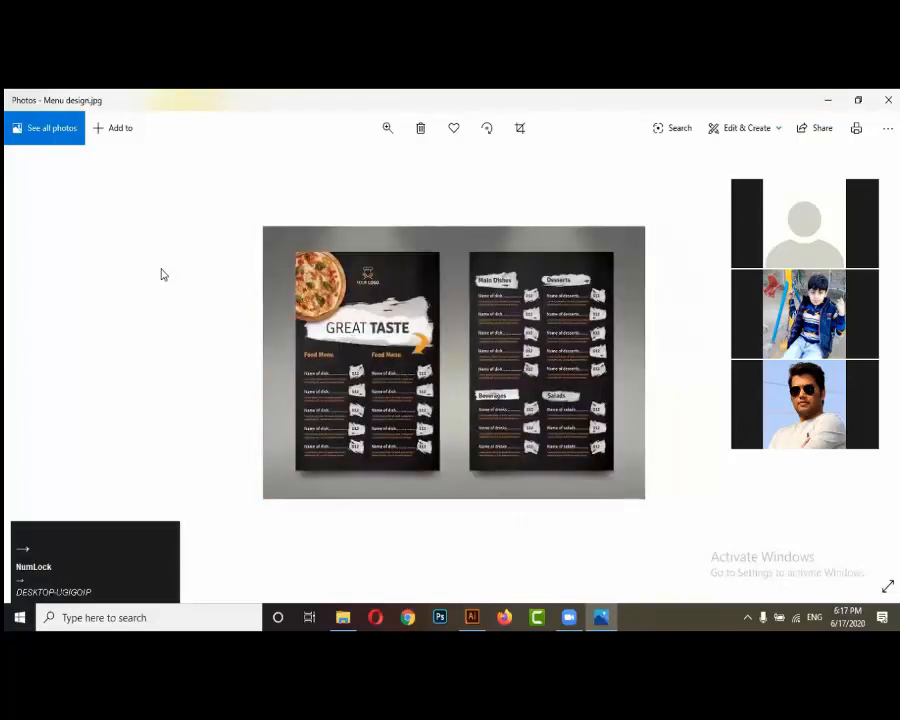
pyautogui.press('Right')
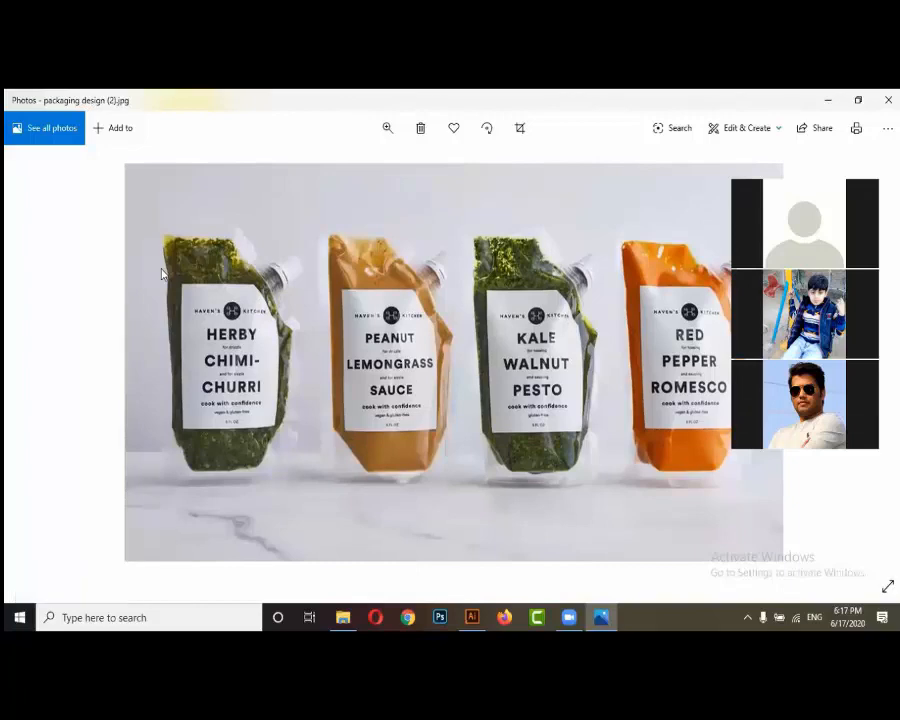
pyautogui.press('Right')
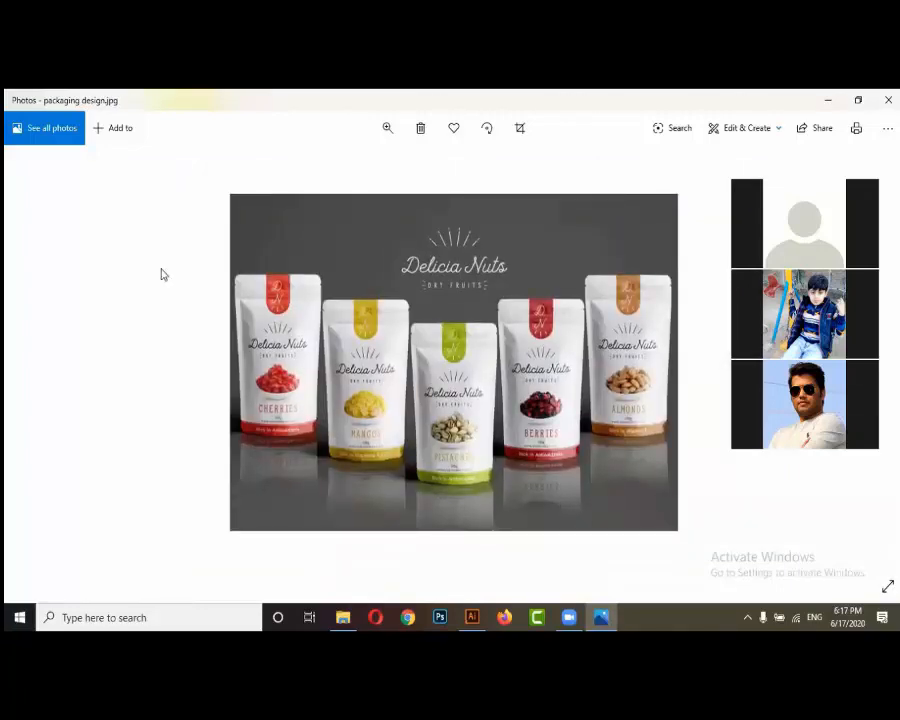
pyautogui.press('Right')
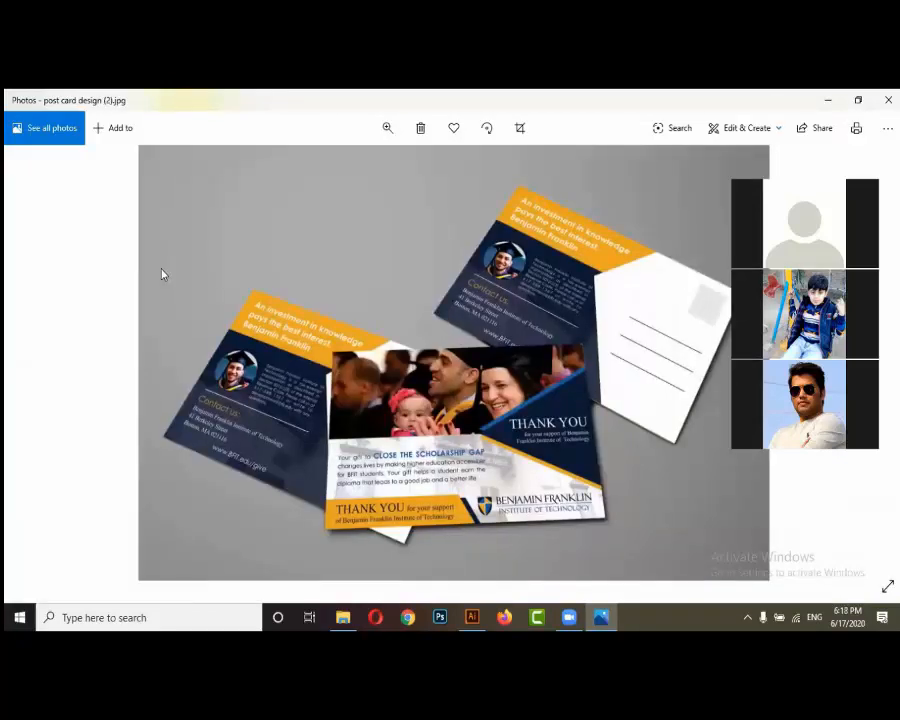
pyautogui.press('Right')
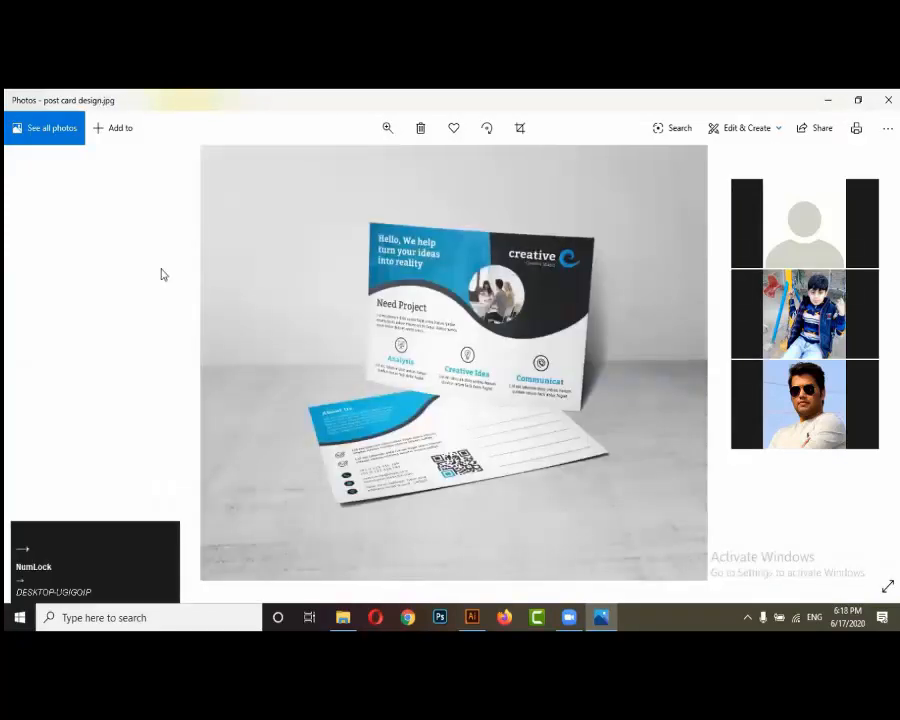
pyautogui.press('Right')
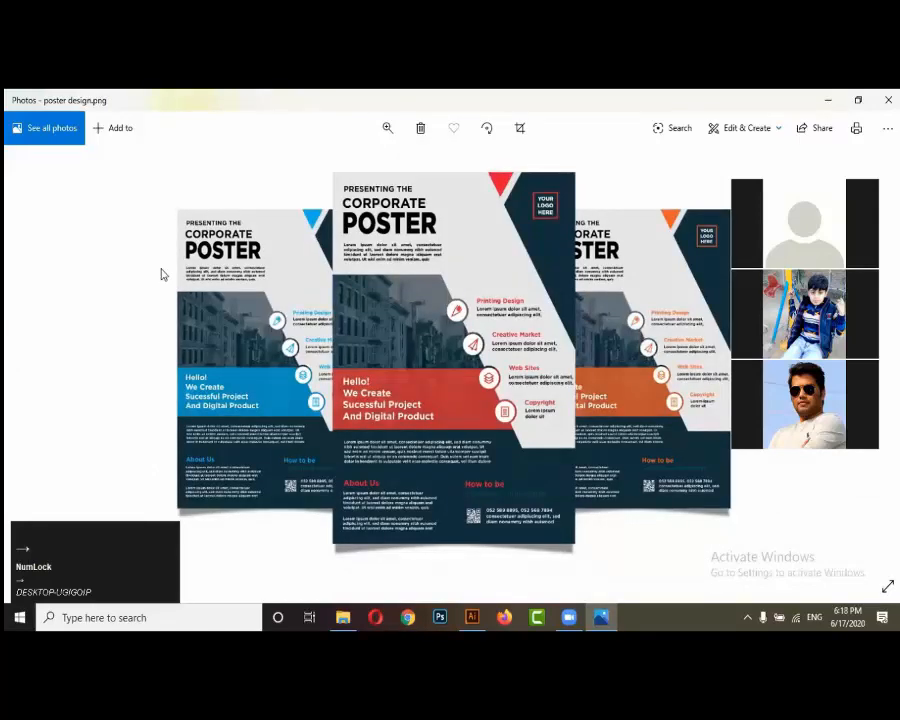
# View the presentation, resume and social media post samples, continuing to the tropical travel scenery illustration
pyautogui.press('Right')
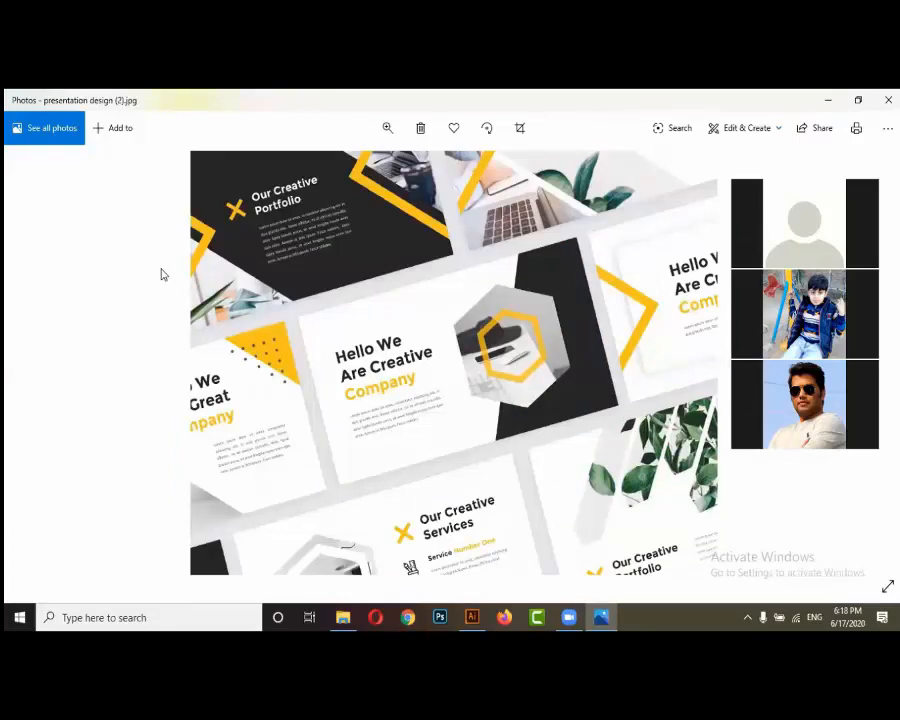
pyautogui.press('Right')
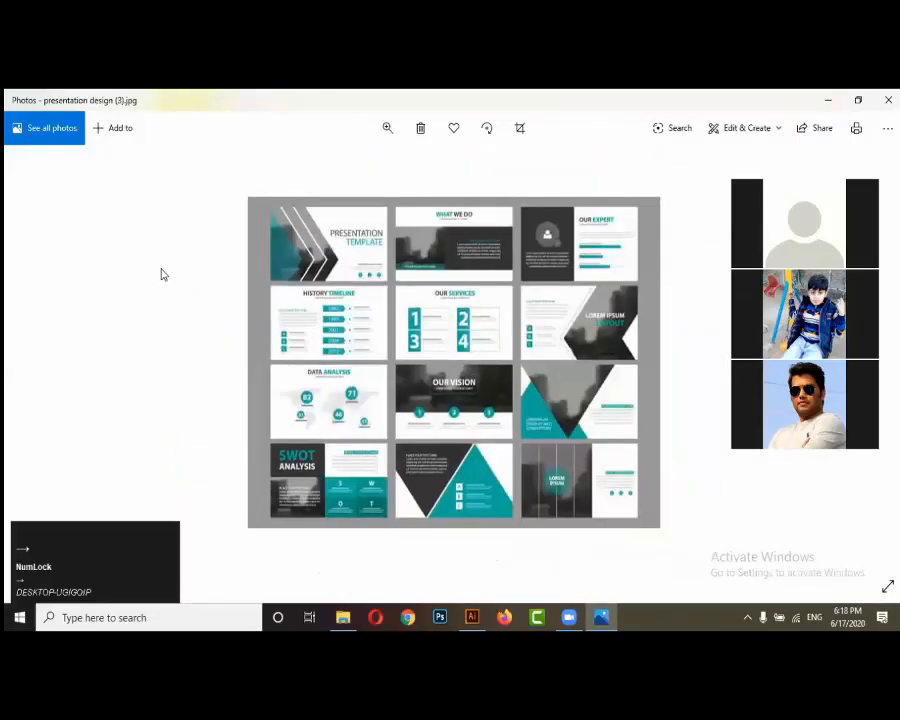
pyautogui.press('Right')
pyautogui.press('Right')
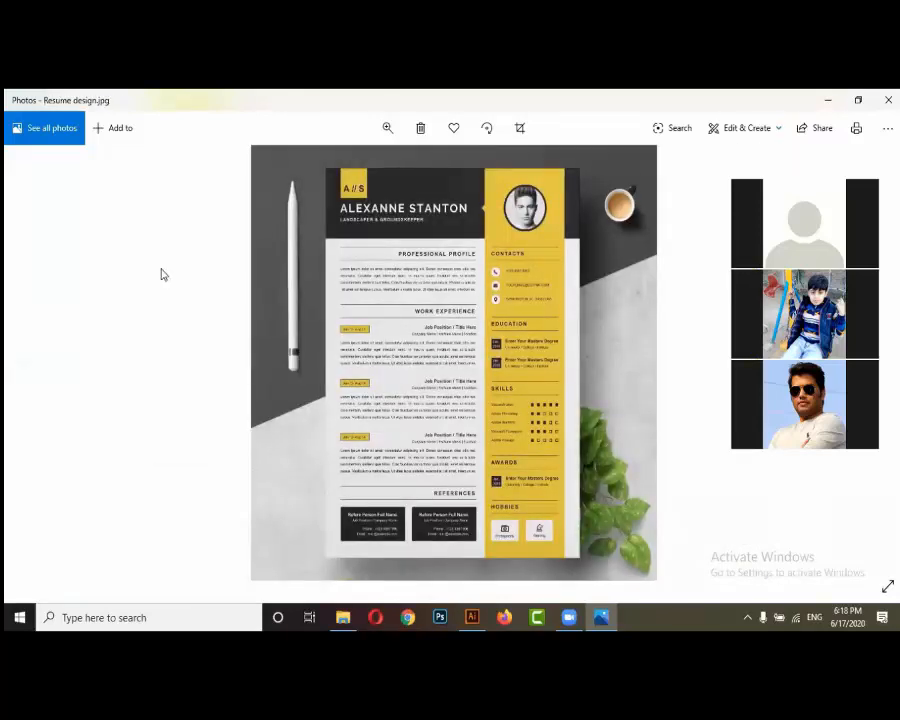
pyautogui.press('Right')
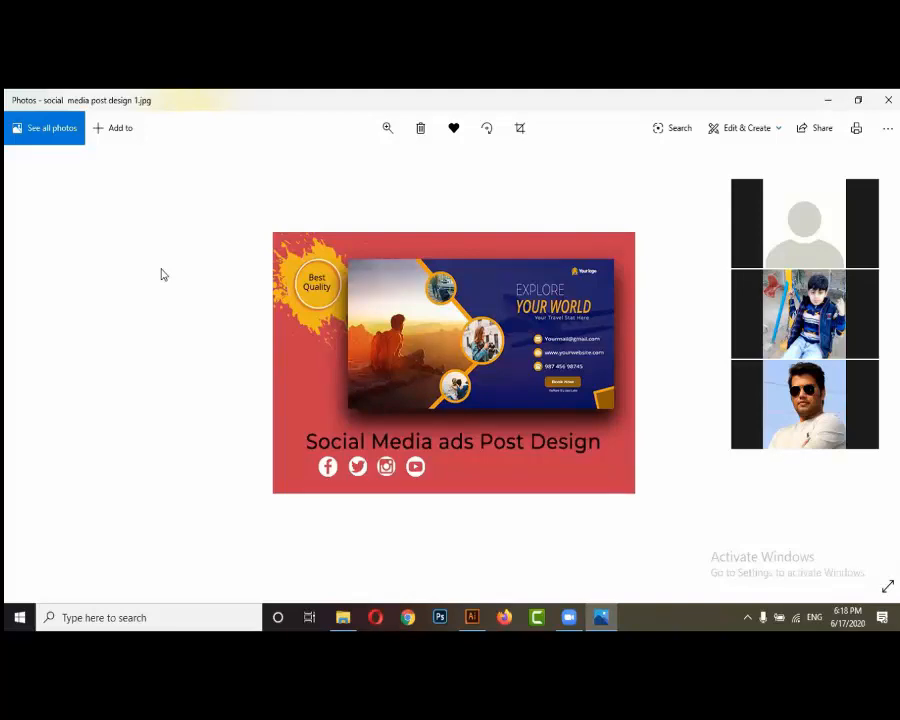
pyautogui.press('Right')
pyautogui.press('Right')
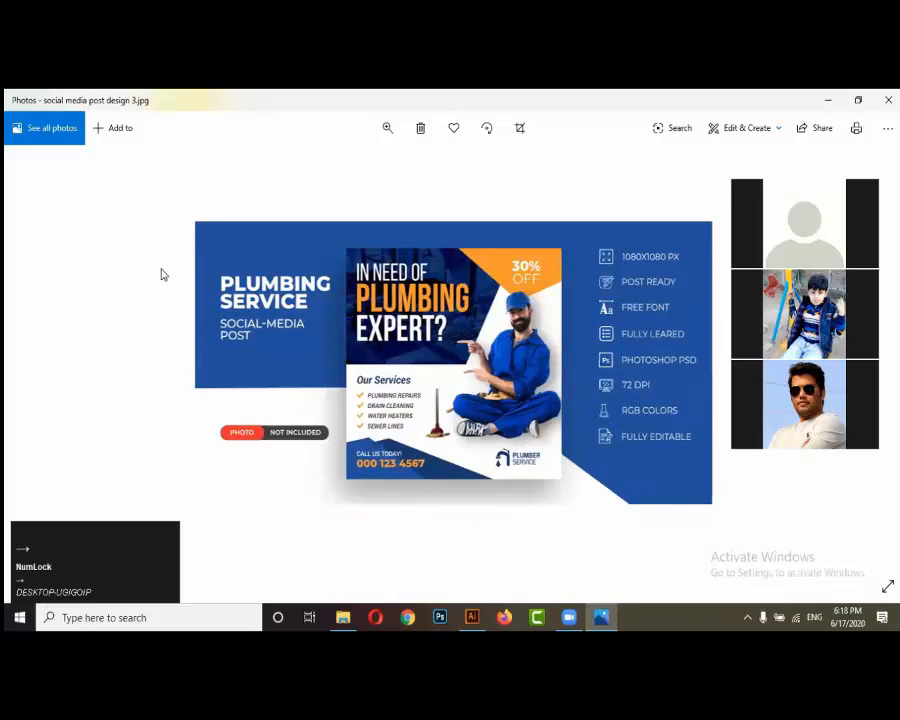
pyautogui.press('Right')
pyautogui.press('Right')
pyautogui.press('Right')
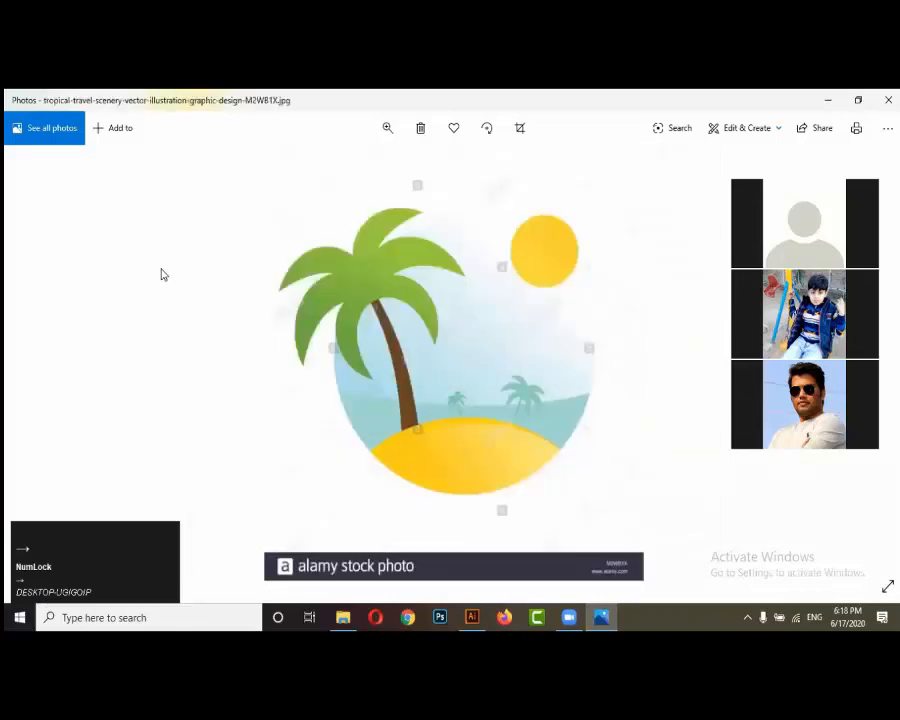
# View the visiting card, infographics and ad design samples, ending on the raster-to-vector tracing example
pyautogui.press('Right')
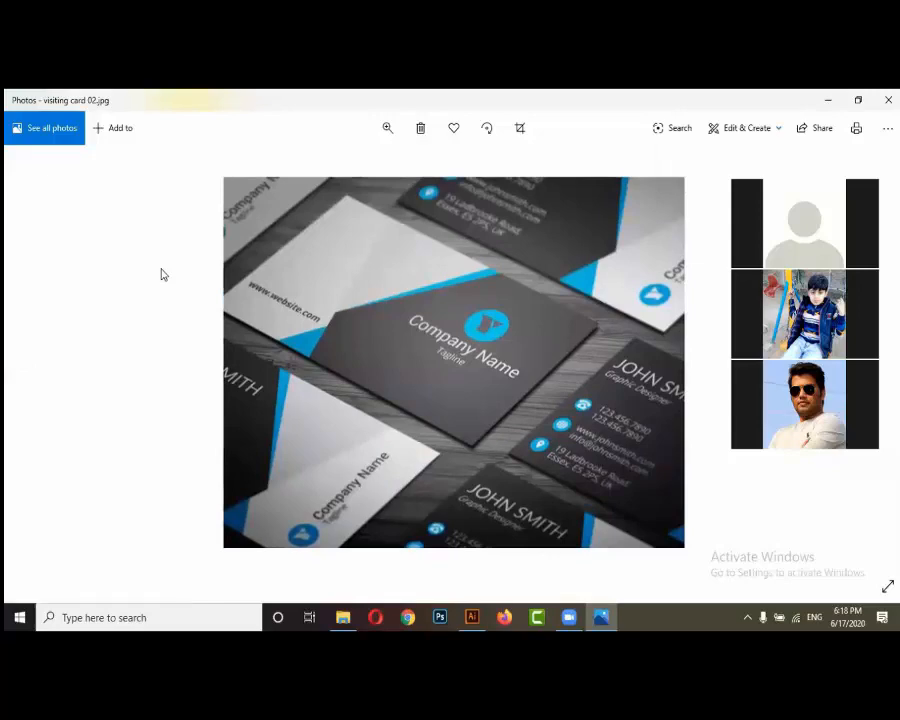
pyautogui.press('Right')
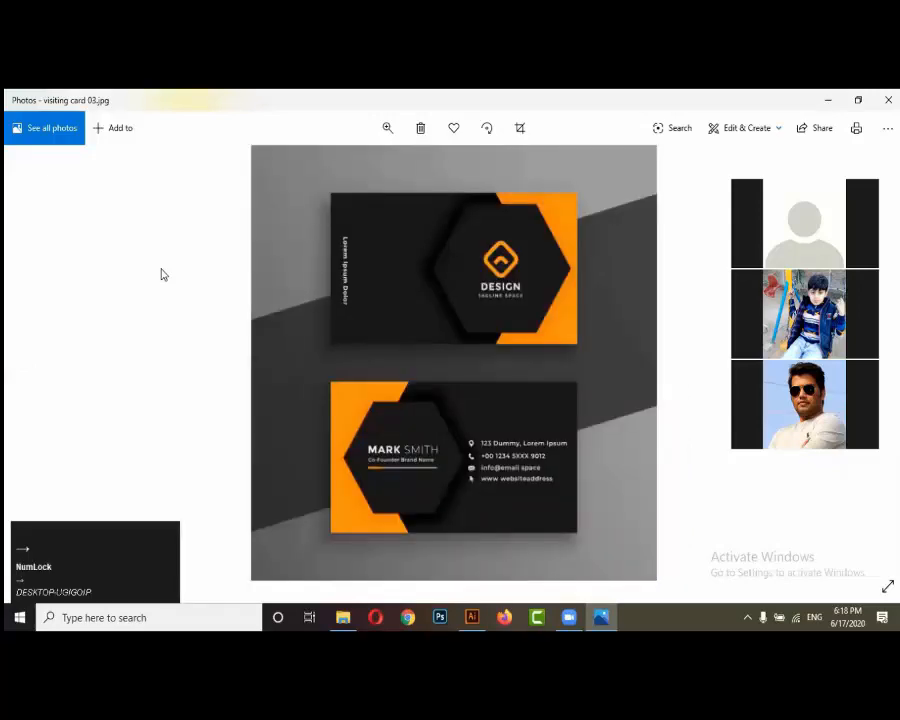
pyautogui.press('Right')
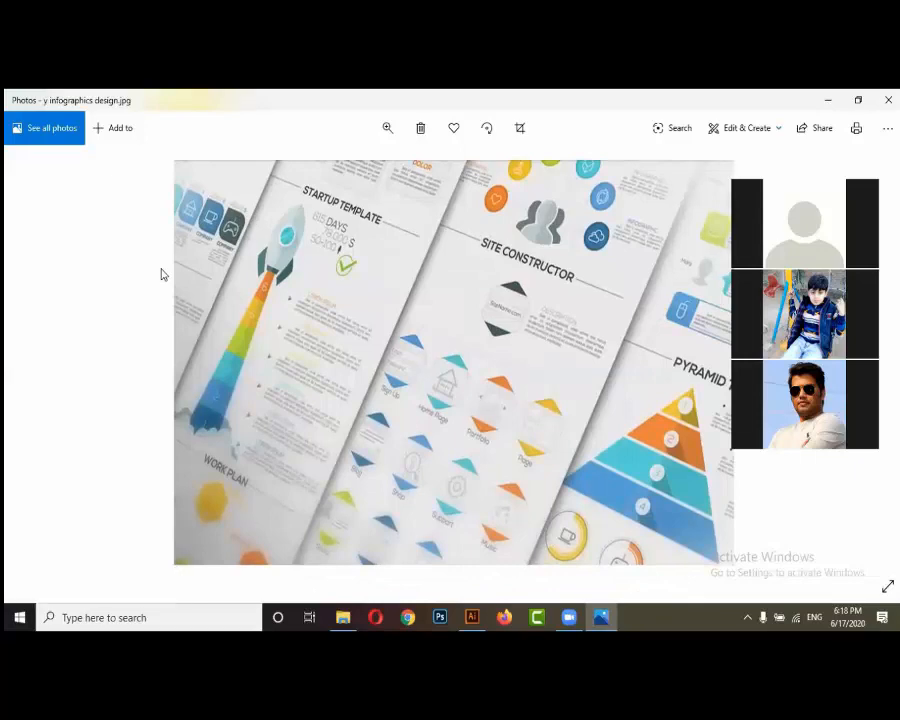
pyautogui.press('Right')
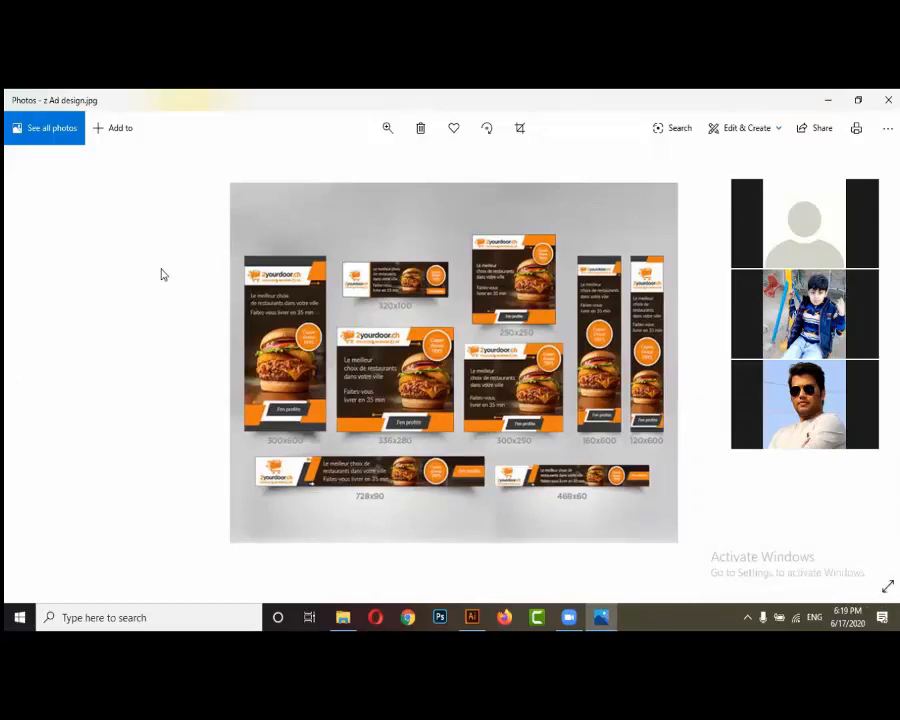
pyautogui.press('Right')
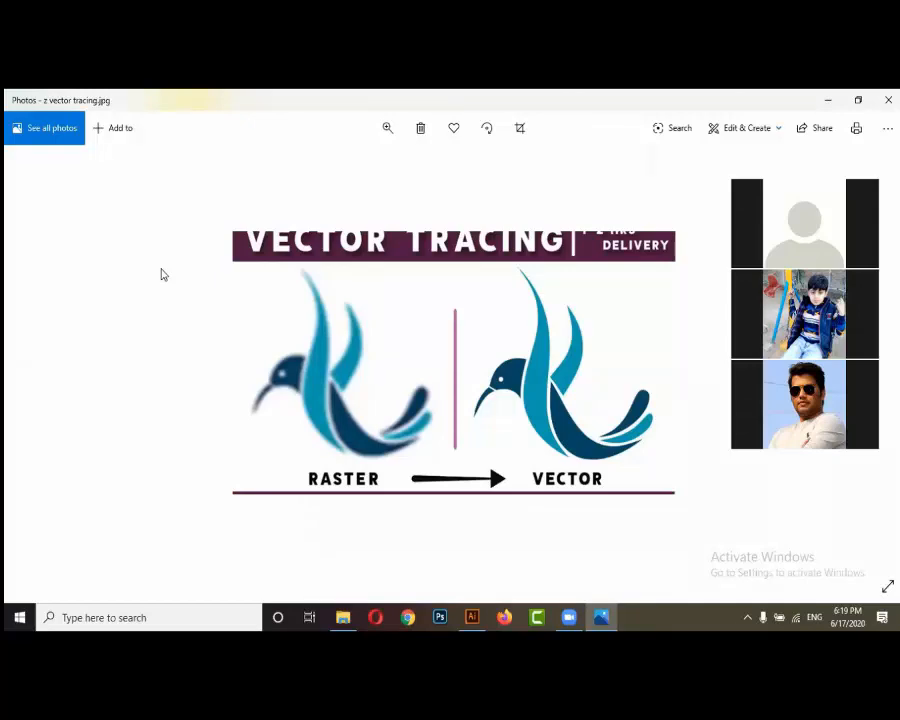
pyautogui.click(291, 231)
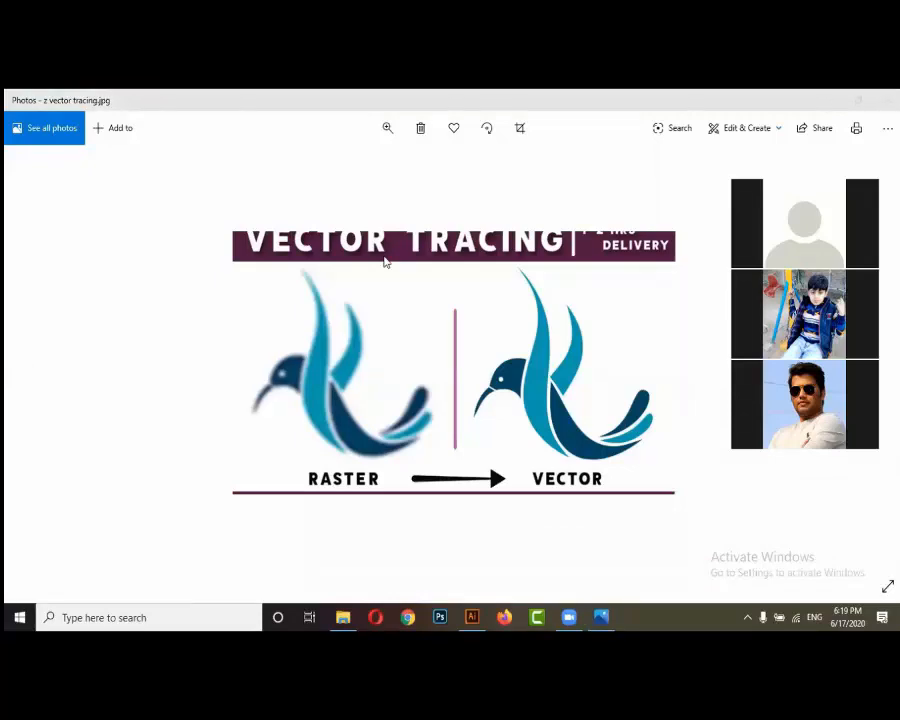
pyautogui.press('Num_Lock')
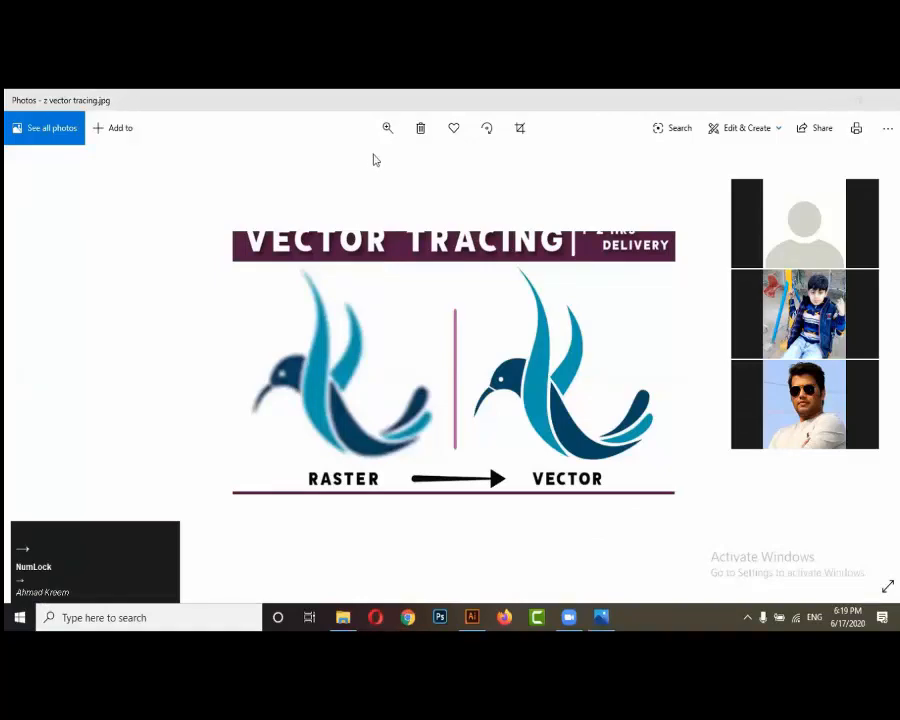
# Close the image viewer and switch to the Lecture No 01.ai document in Illustrator, with the Graphics folder minimized
pyautogui.click(886, 100)
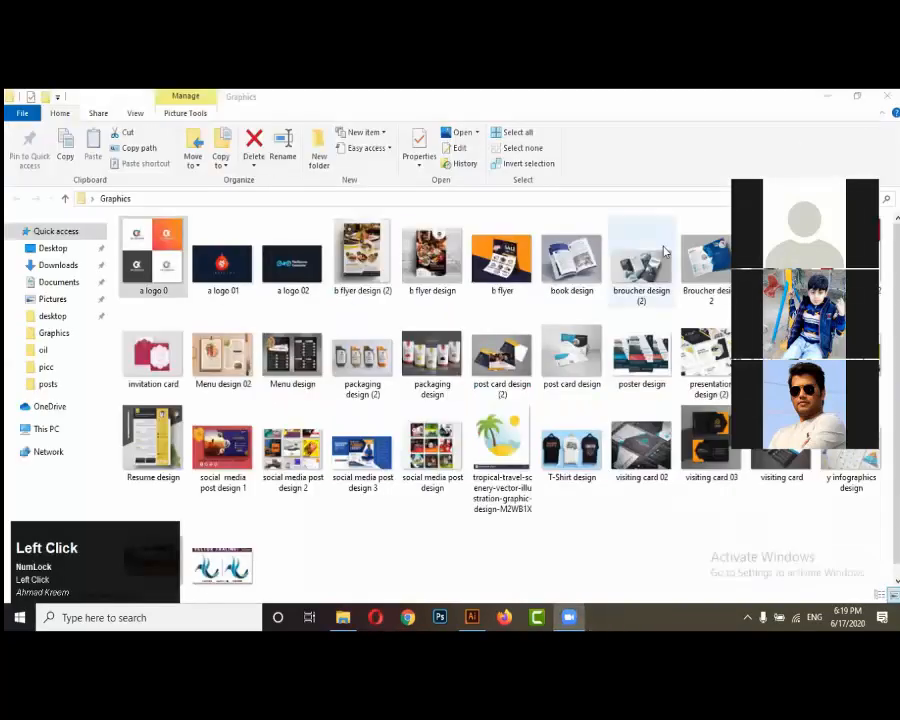
pyautogui.click(827, 96)
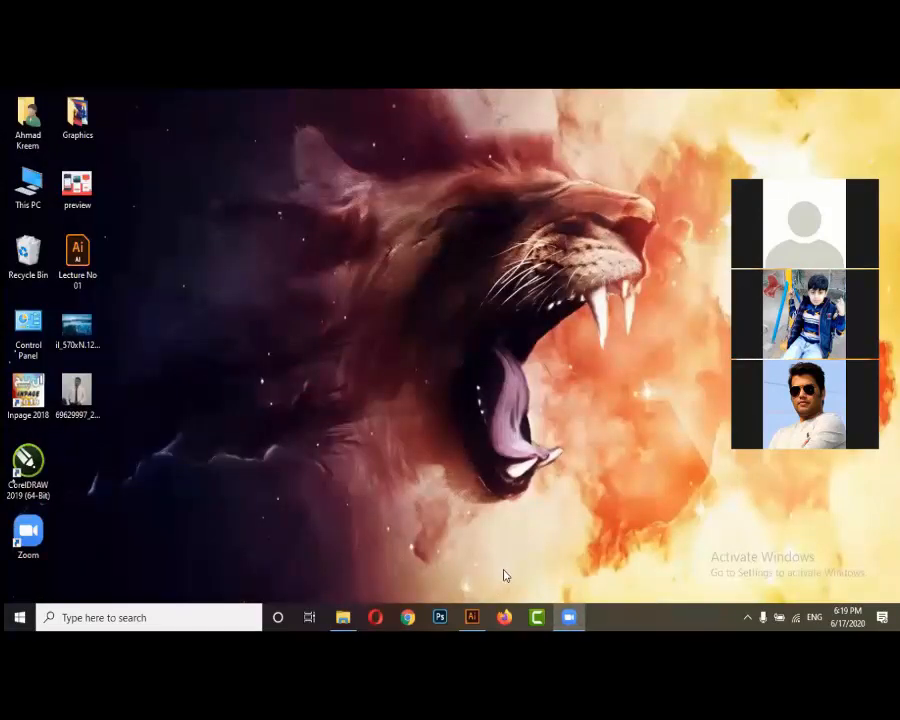
pyautogui.click(474, 617)
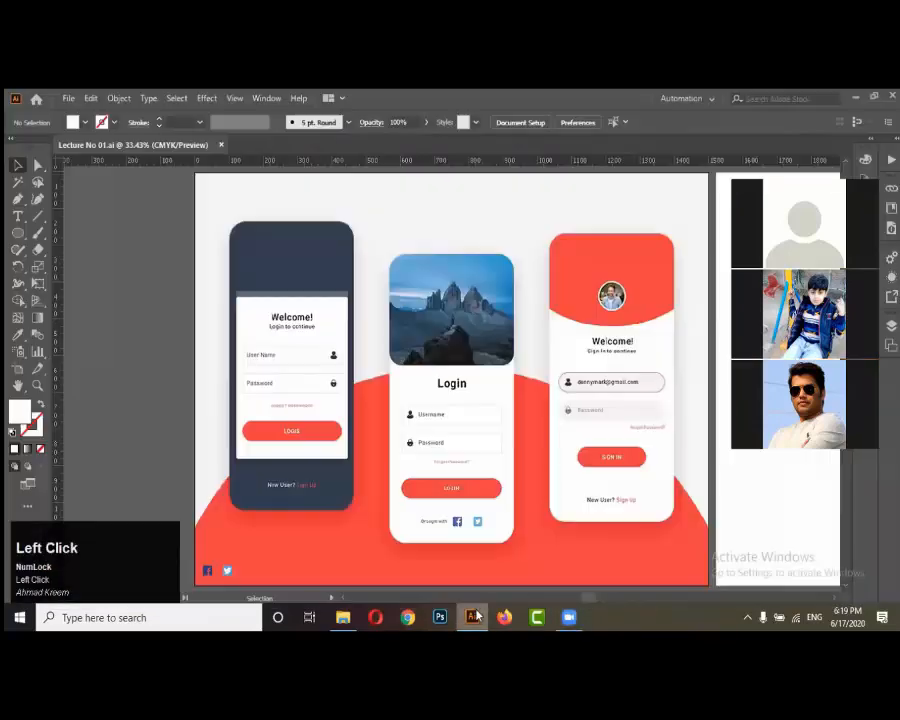
pyautogui.click(143, 215)
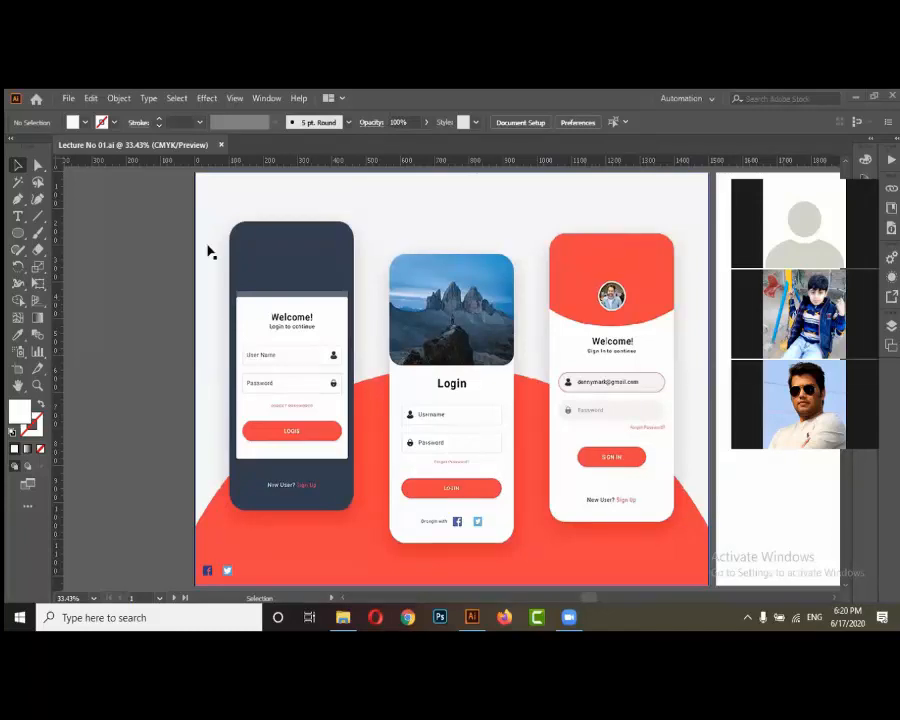
pyautogui.click(157, 258)
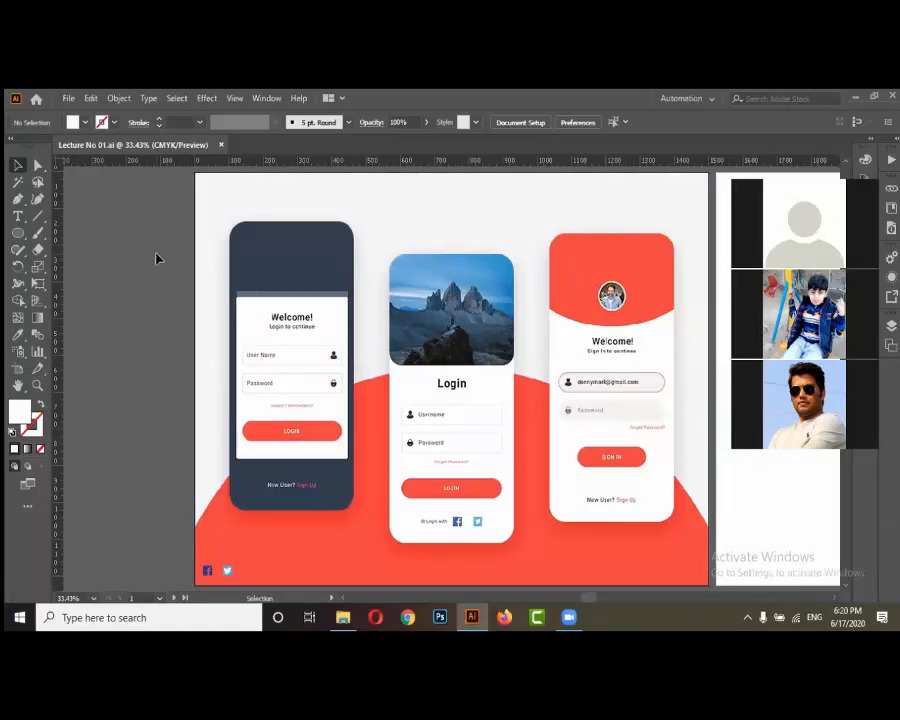
# Examine the artboard with the three mobile login screens and the empty artboard beside it
pyautogui.click(303, 191)
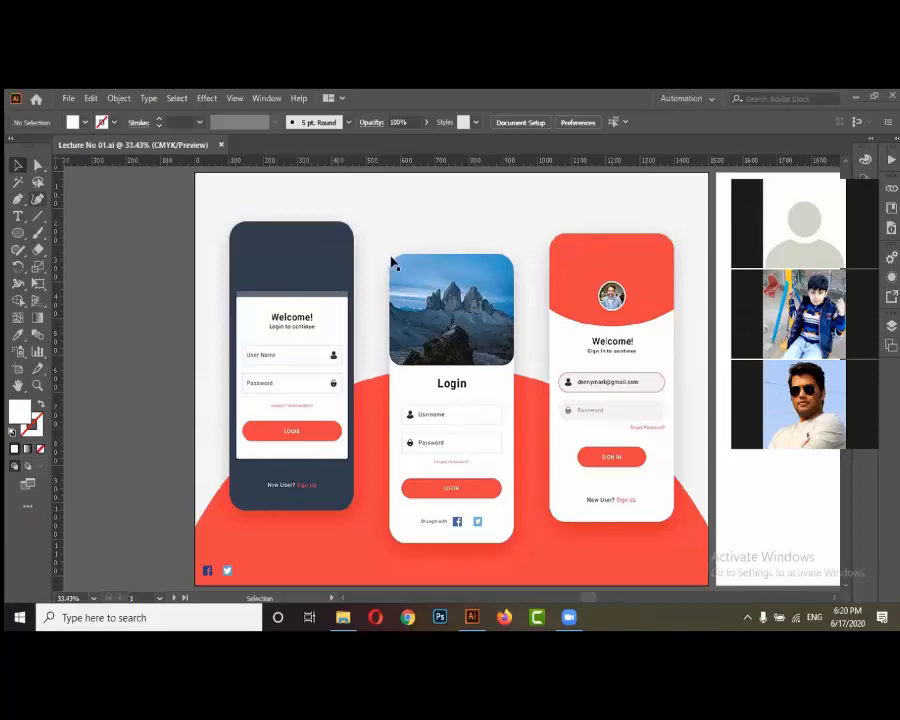
pyautogui.hotkey('ctrl', '-')
pyautogui.hotkey('ctrl', '-')
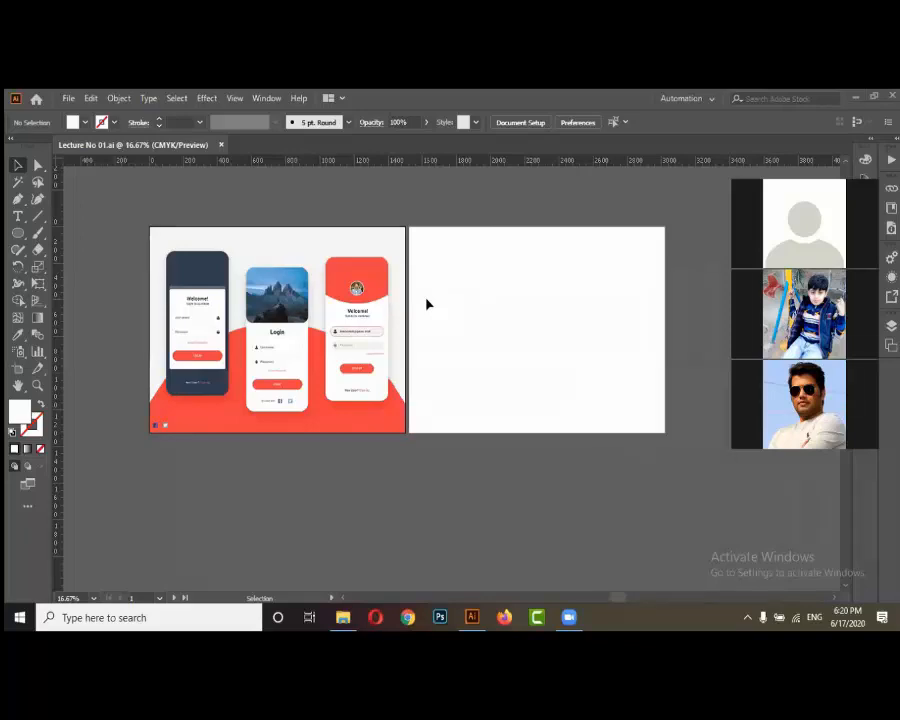
pyautogui.press('Num_Lock')
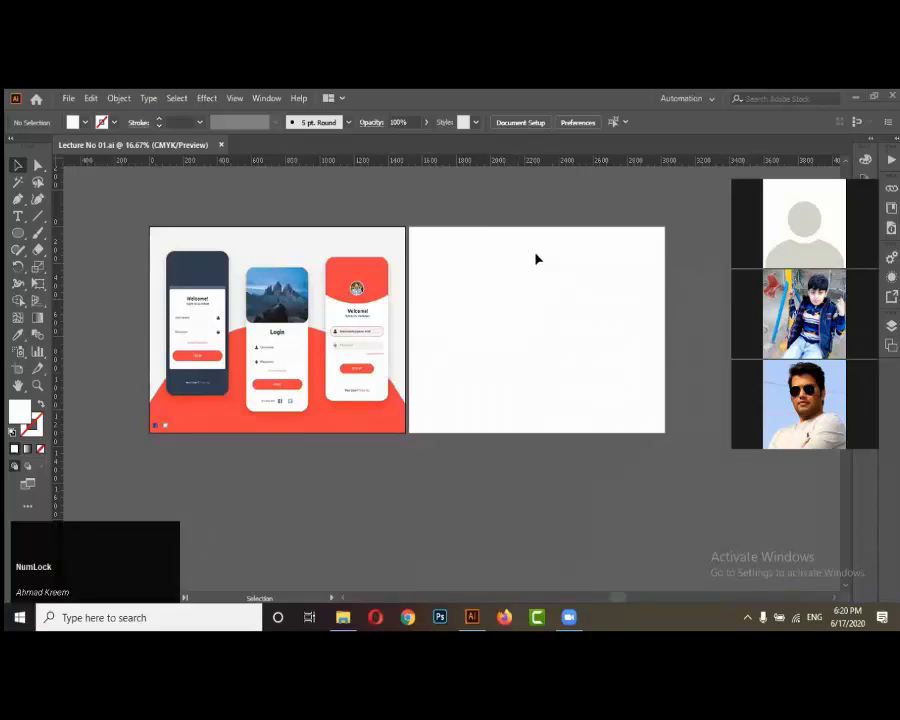
pyautogui.keyDown('alt'); pyautogui.scroll(1, 546, 256); pyautogui.keyUp('alt')
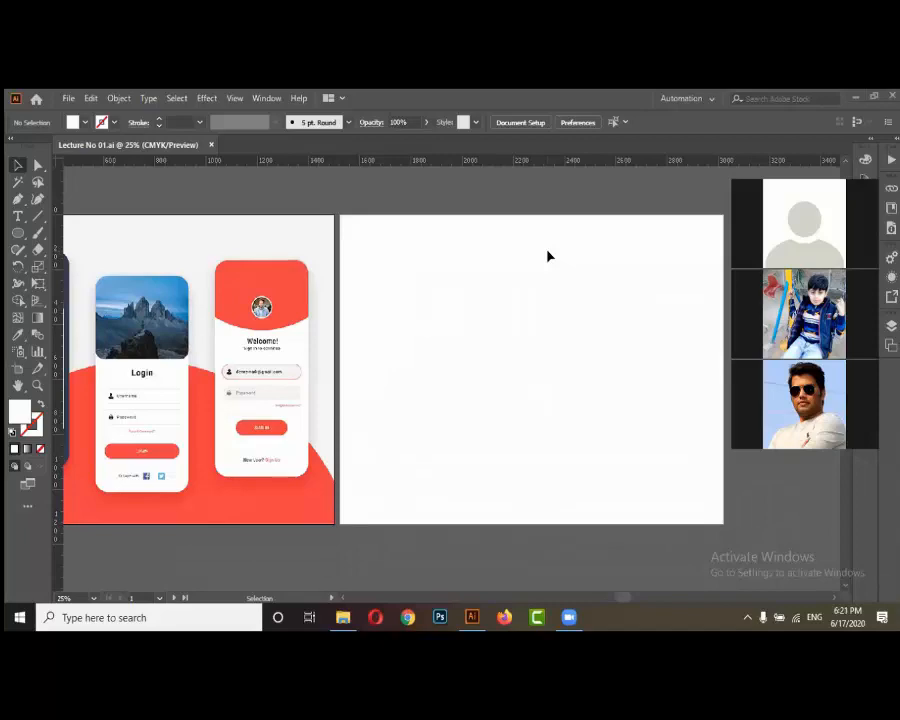
pyautogui.scroll(-1, 438, 263)
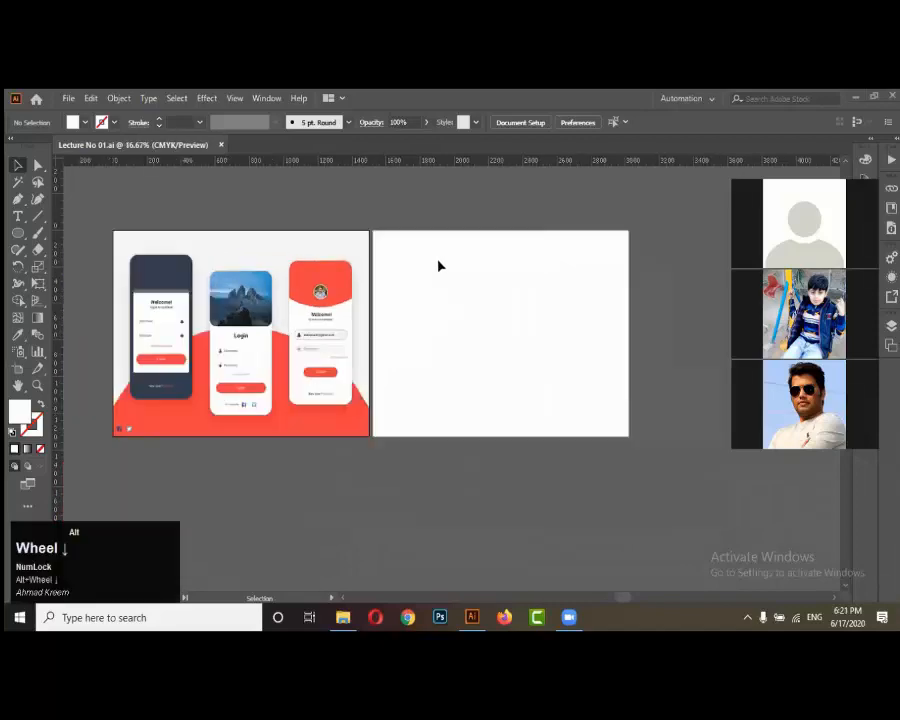
pyautogui.scroll(1, 627, 259)
pyautogui.click(615, 261)
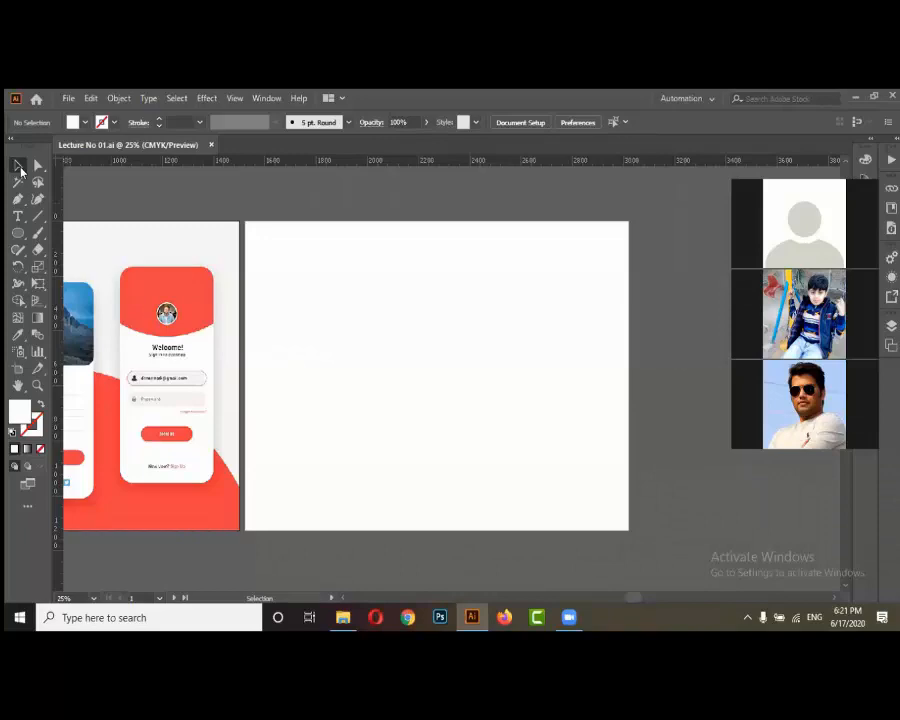
pyautogui.keyDown('alt'); pyautogui.scroll(-2, 382, 310); pyautogui.keyUp('alt')
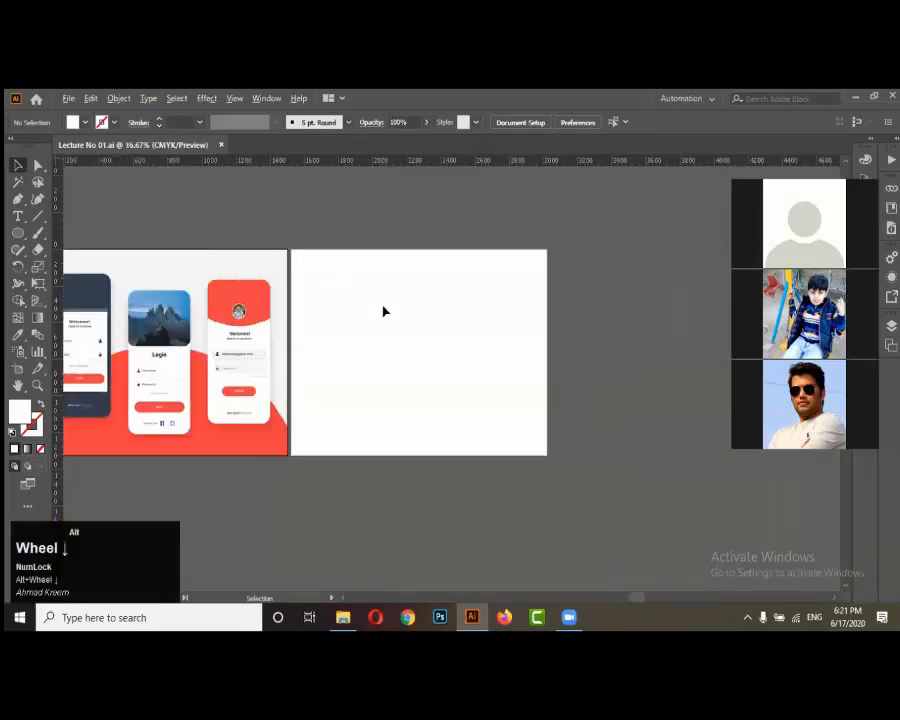
pyautogui.keyDown('alt'); pyautogui.scroll(1, 235, 323); pyautogui.keyUp('alt')
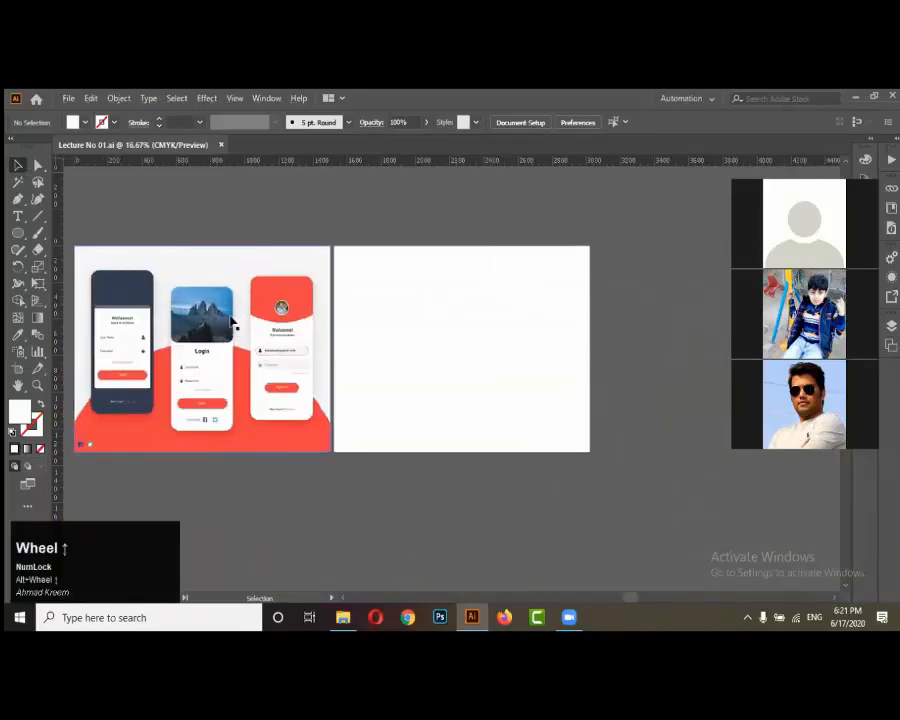
pyautogui.keyDown('alt'); pyautogui.scroll(1, 233, 322); pyautogui.keyUp('alt')
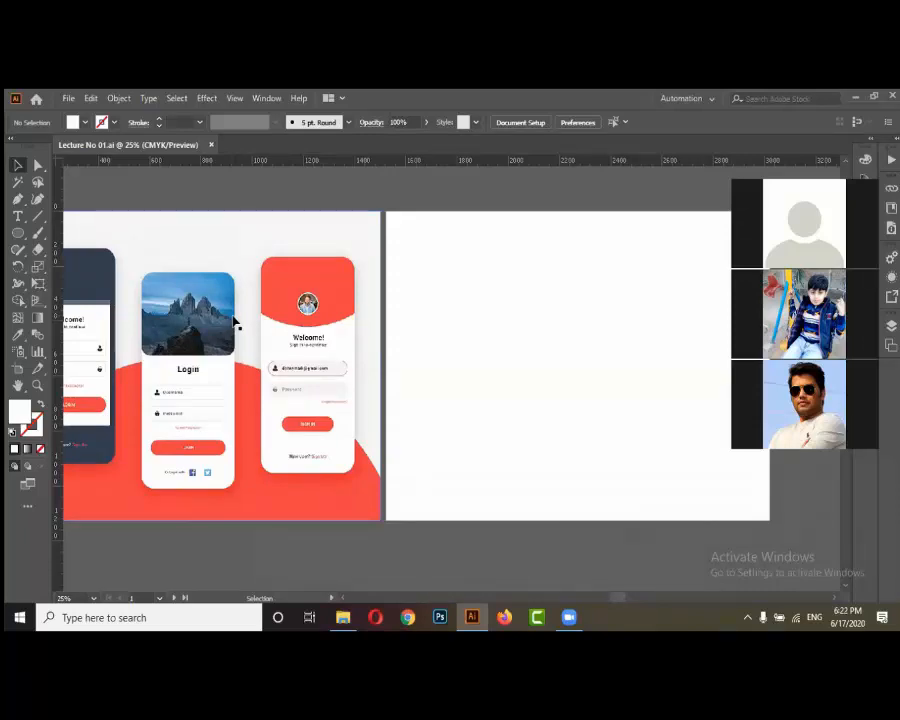
pyautogui.press('Num_Lock')
pyautogui.scroll(-1, 712, 310)
pyautogui.scroll(1, 712, 310)
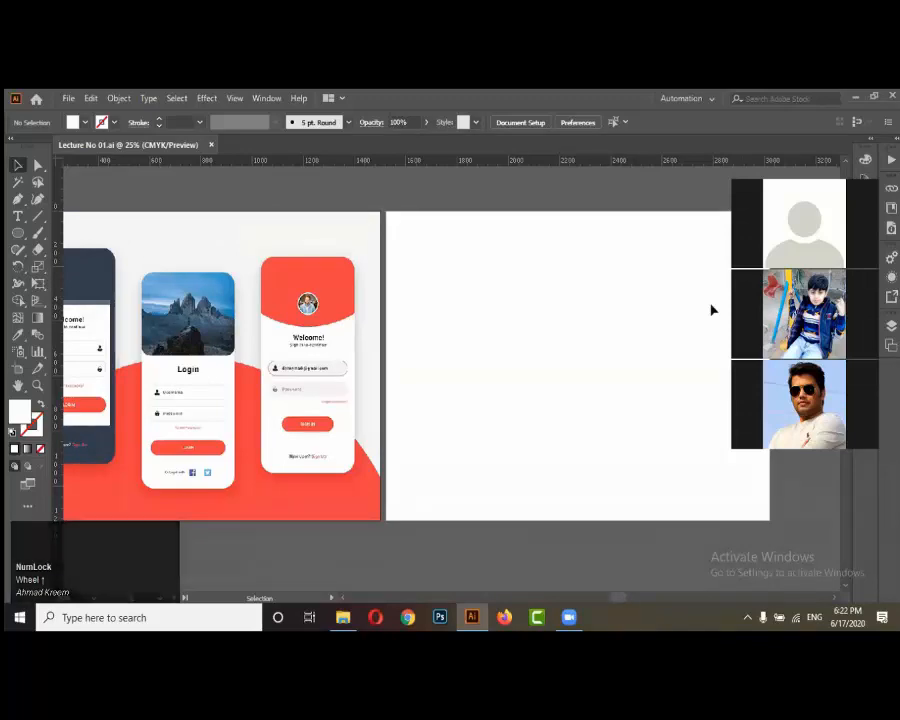
pyautogui.scroll(-1, 712, 310)
pyautogui.scroll(1, 712, 310)
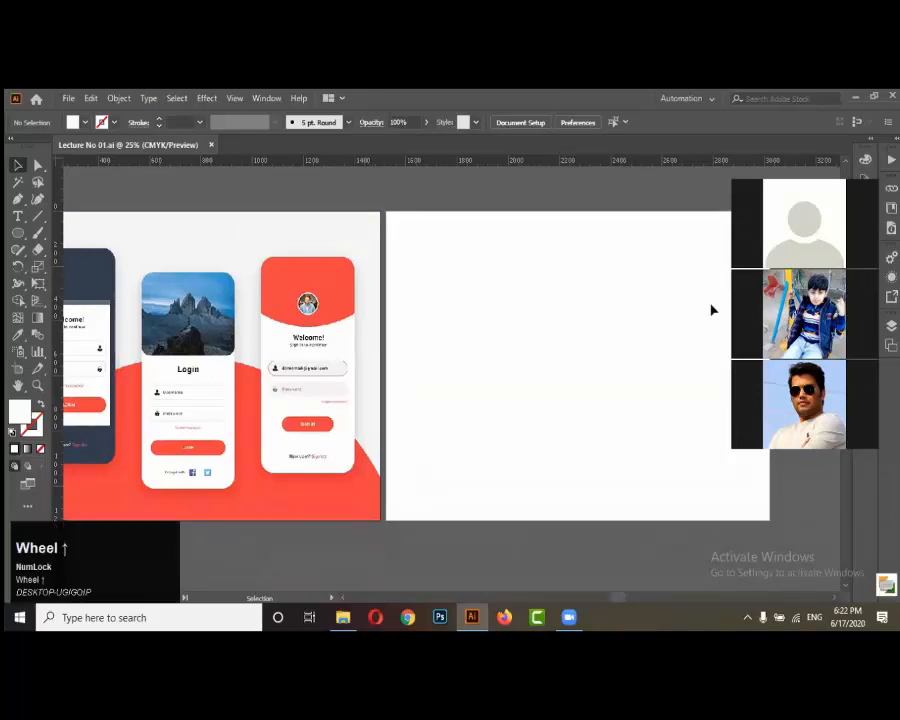
pyautogui.click(712, 310)
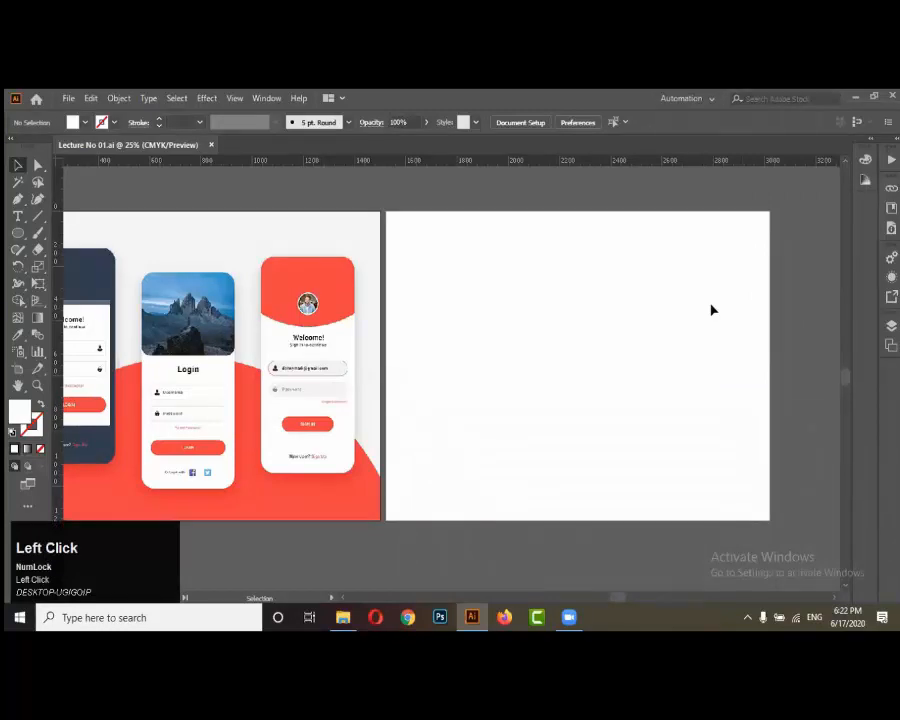
pyautogui.scroll(1, 712, 310)
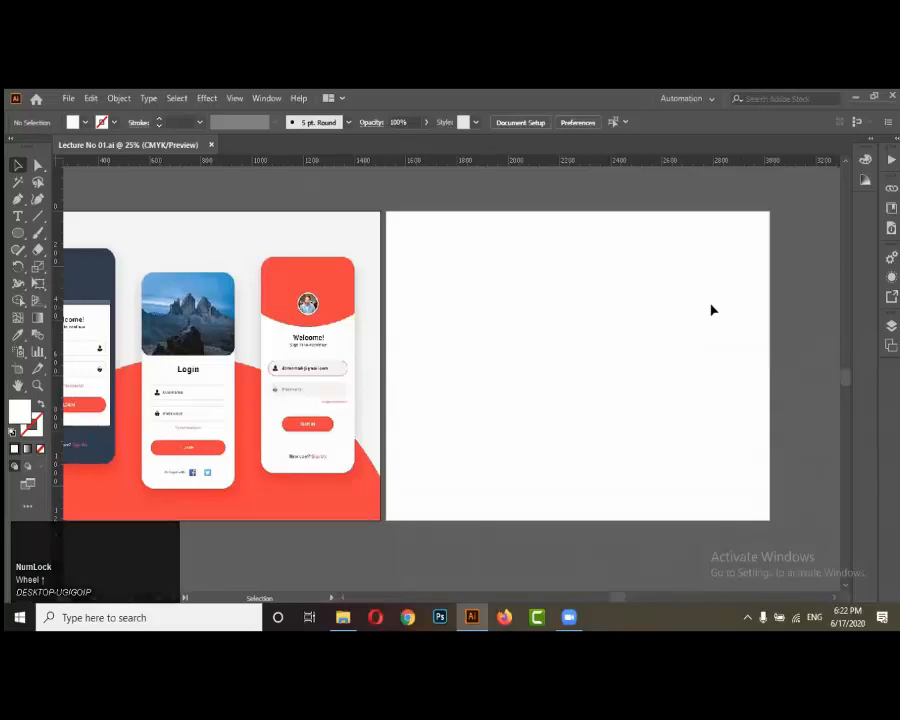
pyautogui.click(712, 310)
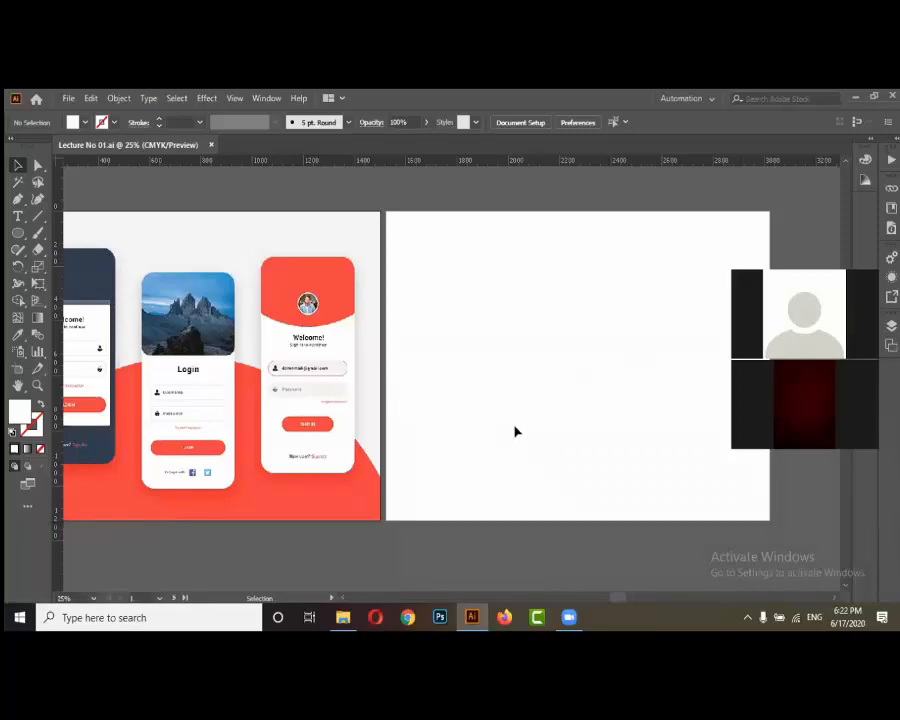
pyautogui.click(416, 432)
pyautogui.scroll(-2, 460, 430)
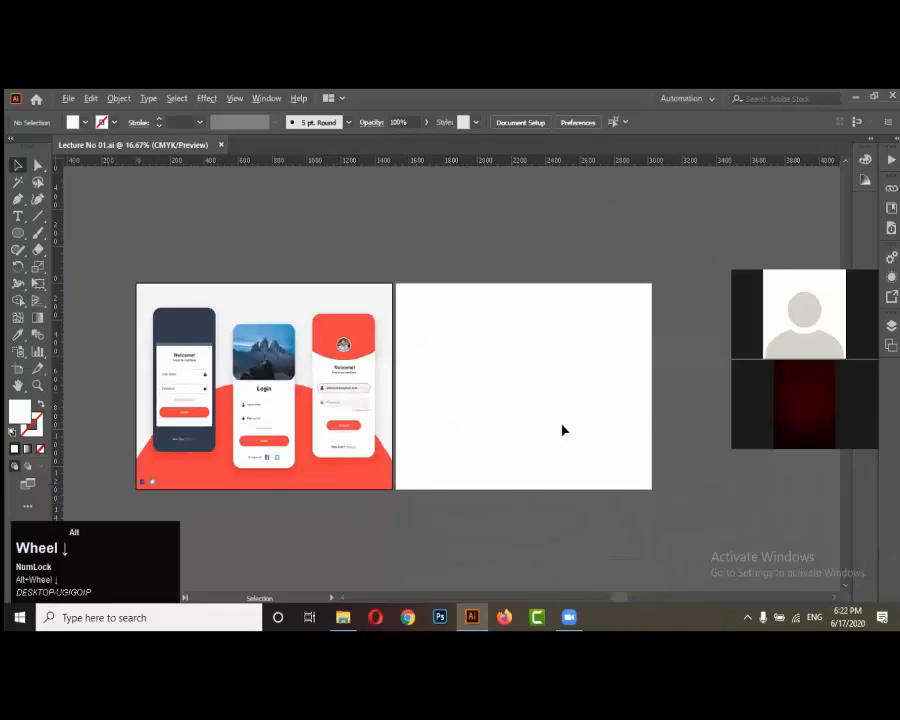
pyautogui.scroll(2, 562, 428)
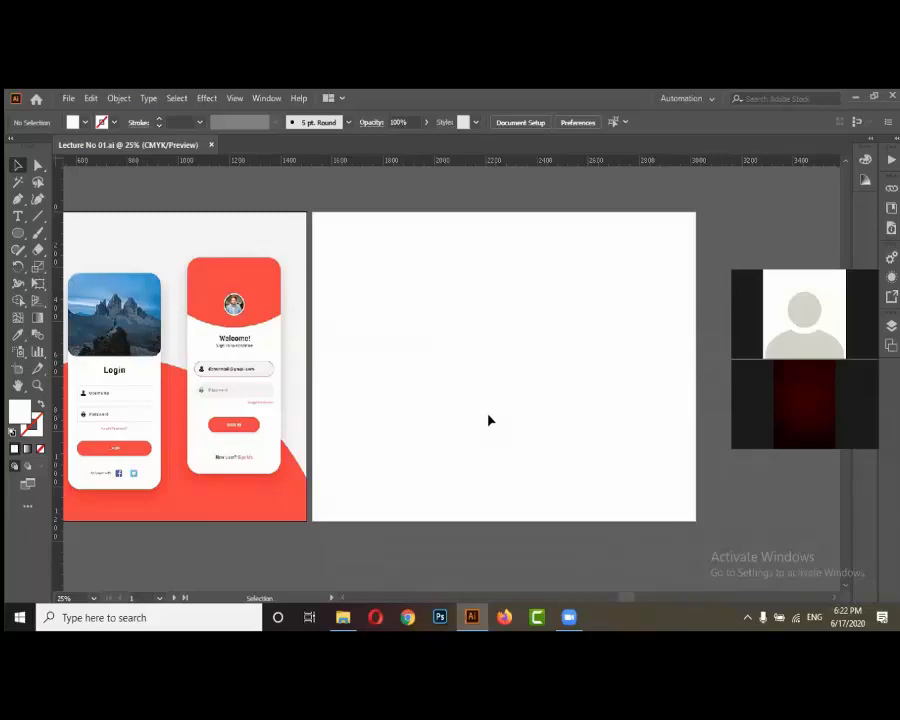
pyautogui.keyDown('alt'); pyautogui.scroll(-1, 498, 320); pyautogui.keyUp('alt')
pyautogui.keyDown('alt'); pyautogui.scroll(1, 474, 317); pyautogui.keyUp('alt')
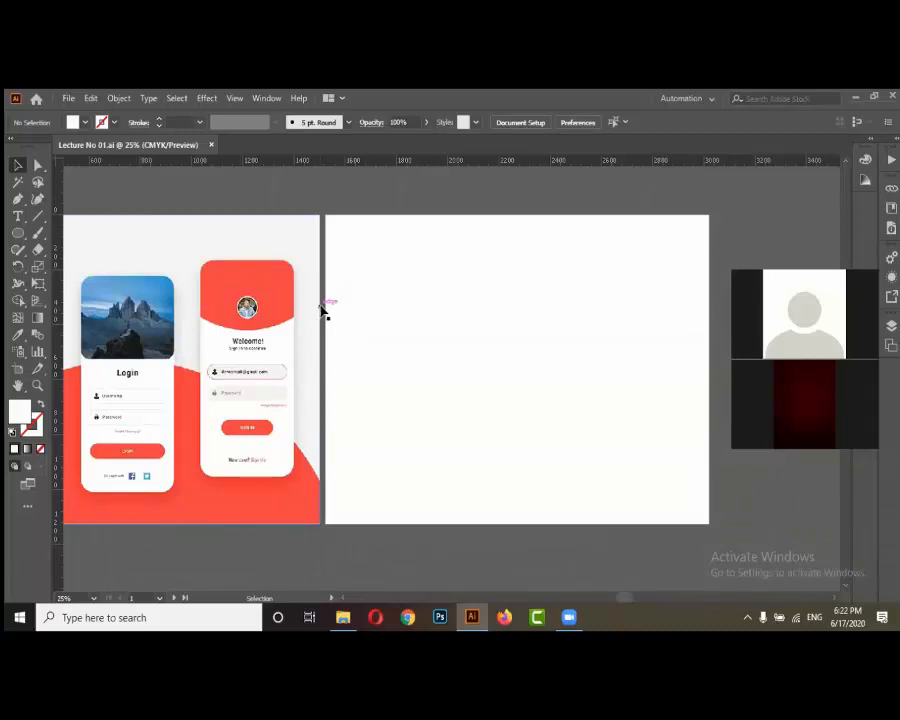
pyautogui.keyDown('alt'); pyautogui.scroll(-2, 408, 335); pyautogui.keyUp('alt')
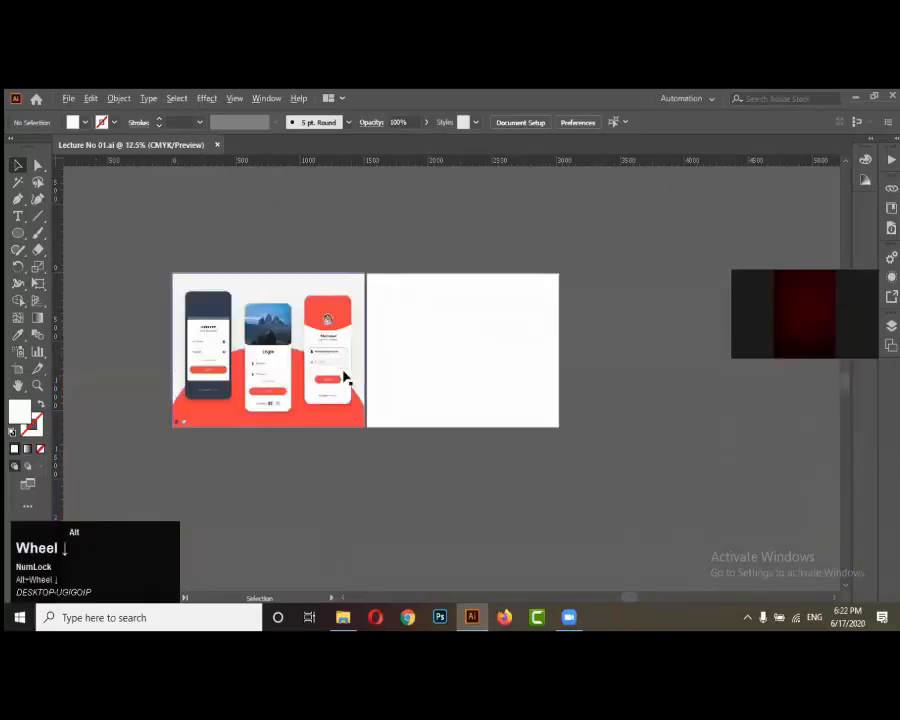
pyautogui.keyDown('alt'); pyautogui.scroll(2, 346, 376); pyautogui.keyUp('alt')
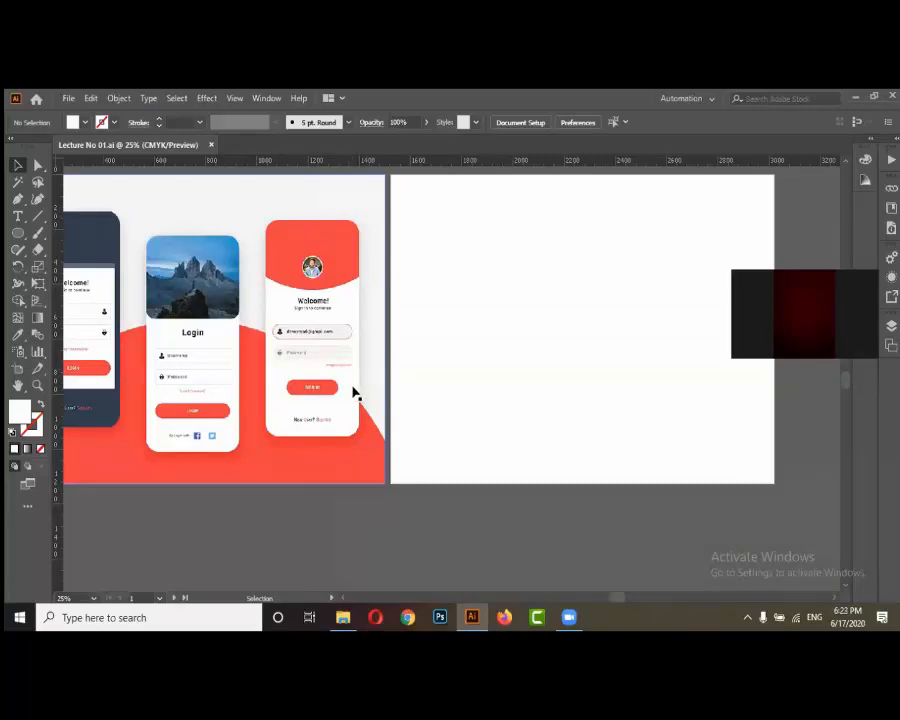
pyautogui.keyDown('alt'); pyautogui.scroll(-1, 355, 438); pyautogui.keyUp('alt')
pyautogui.keyDown('alt'); pyautogui.scroll(1, 540, 392); pyautogui.keyUp('alt')
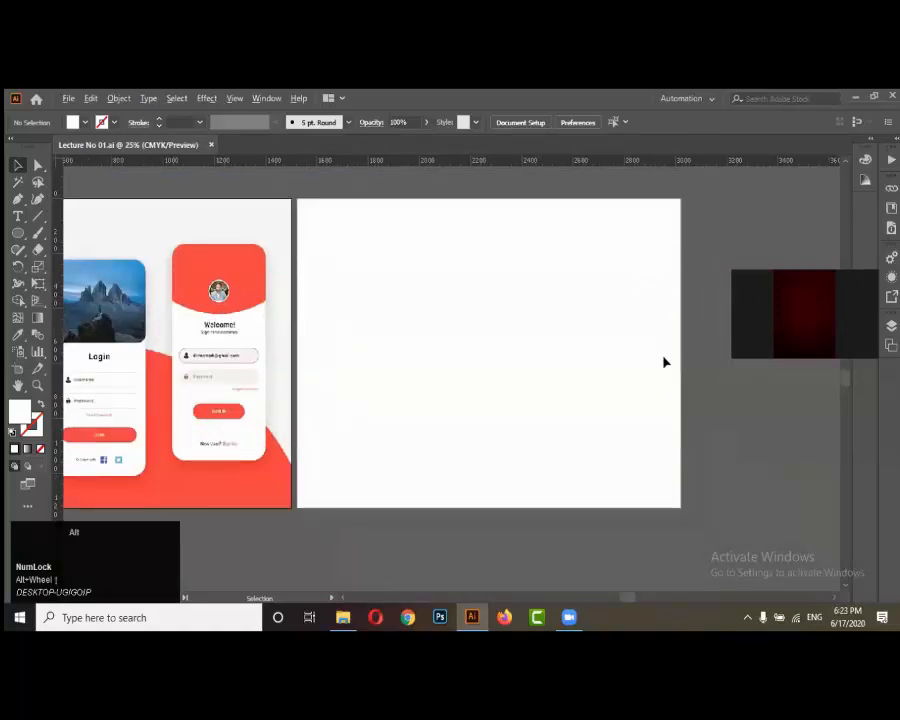
pyautogui.keyDown('alt'); pyautogui.scroll(-1, 663, 359); pyautogui.keyUp('alt')
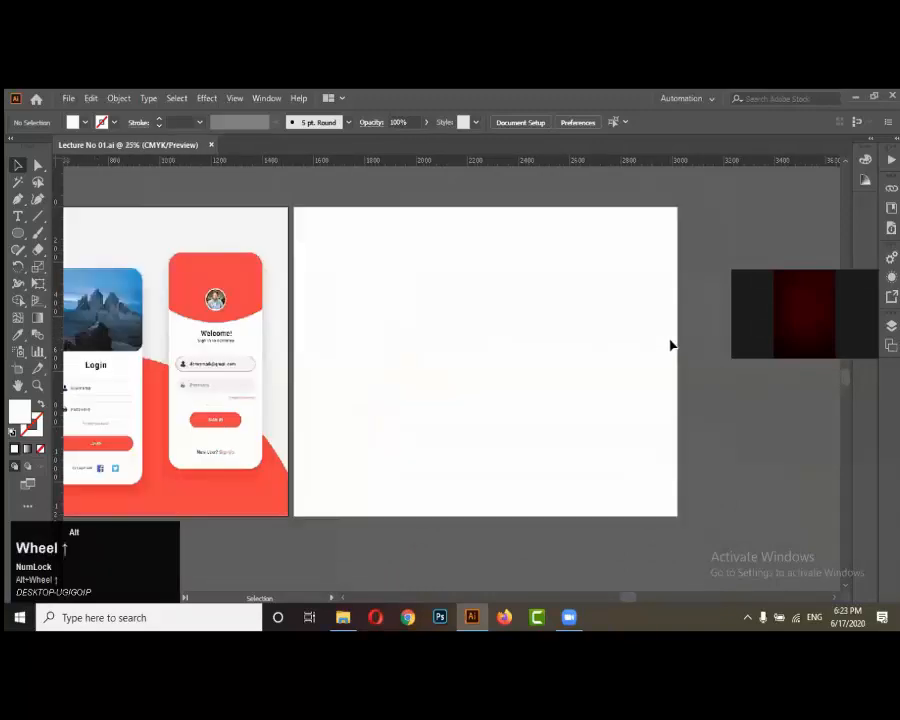
pyautogui.keyDown('alt'); pyautogui.scroll(1, 671, 346); pyautogui.keyUp('alt')
pyautogui.keyDown('alt'); pyautogui.scroll(-1, 547, 330); pyautogui.keyUp('alt')
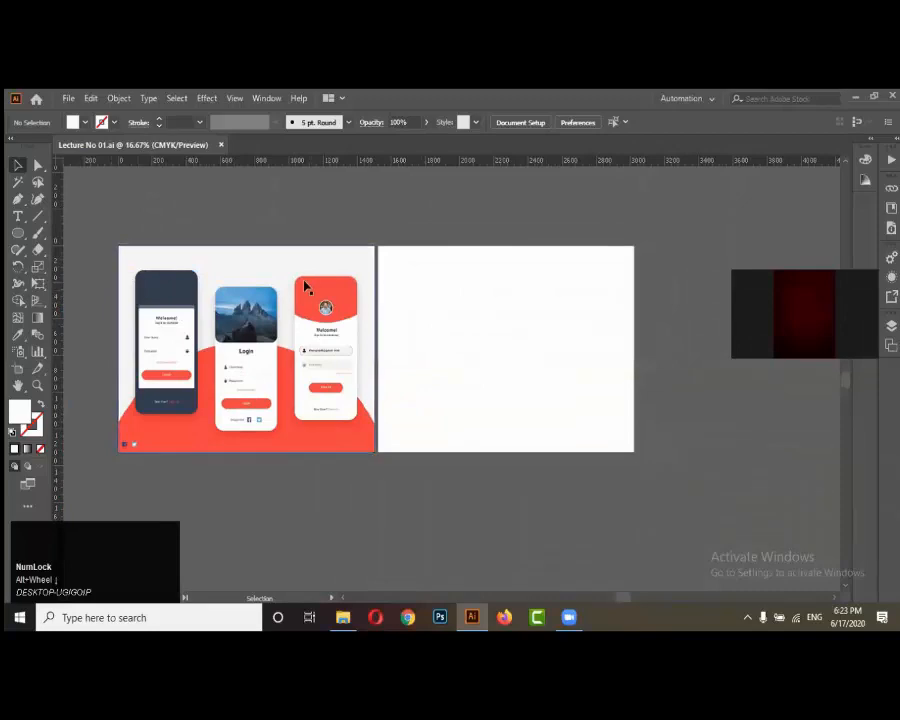
# Draw a rectangle covering the entire empty second artboard, from its upper-left corner to its lower-right corner
pyautogui.click(20, 232)
pyautogui.moveTo(27, 232); pyautogui.dragTo(70, 235)
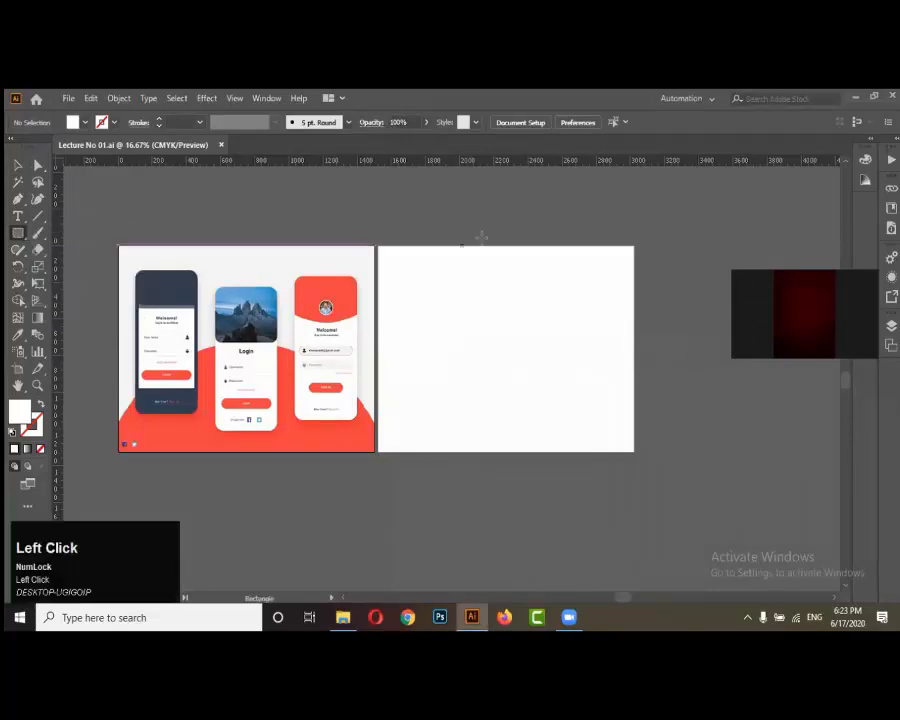
pyautogui.keyDown('alt'); pyautogui.scroll(1, 550, 317); pyautogui.keyUp('alt')
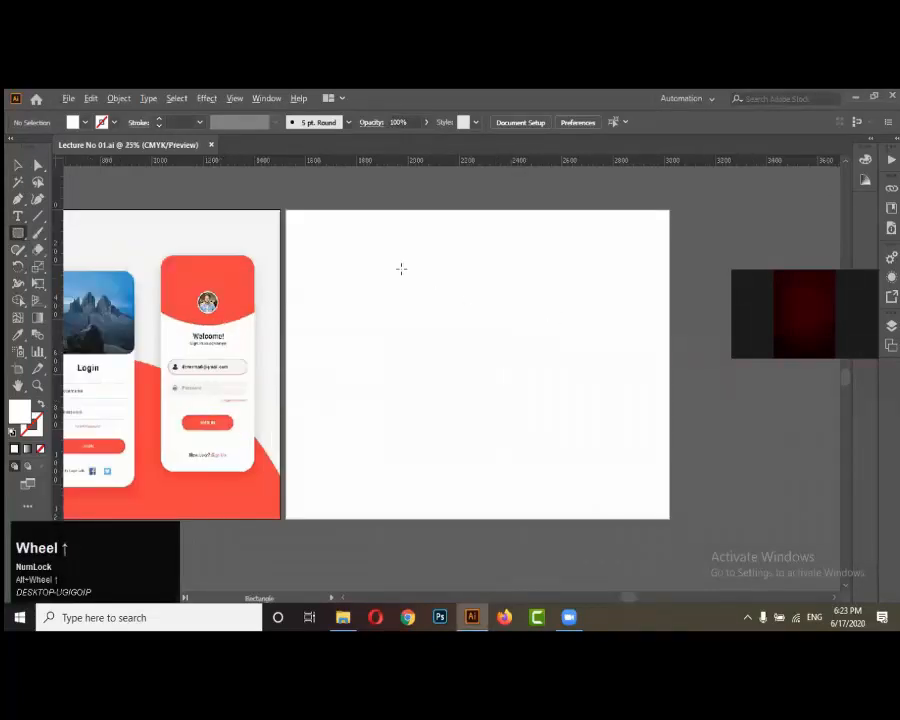
pyautogui.moveTo(287, 209); pyautogui.dragTo(668, 516)
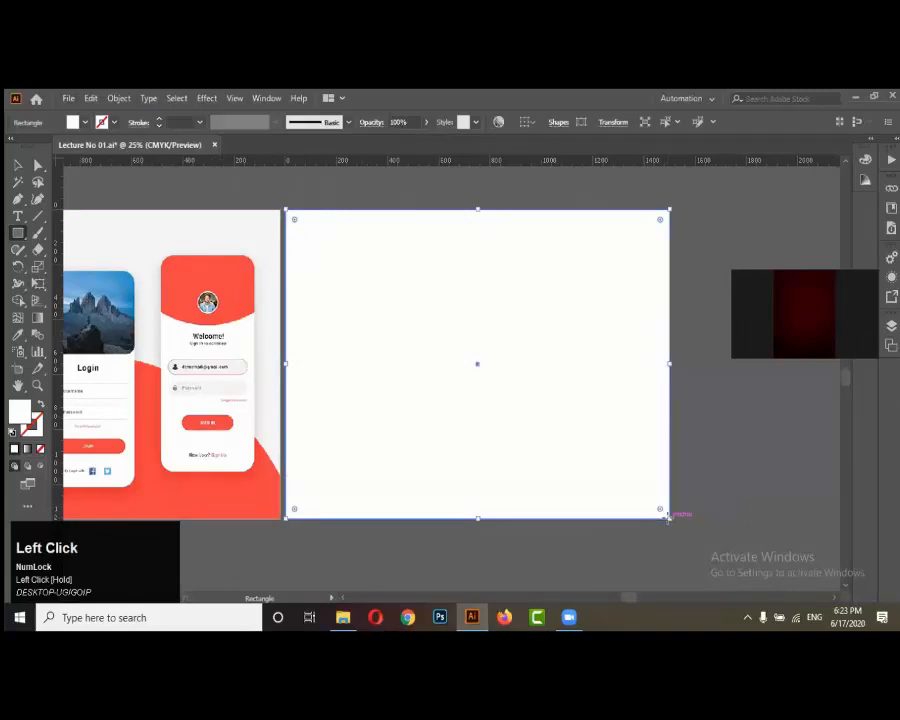
# Fill the new rectangle with the light grey background colour sampled from the login screens artboard using the Eyedropper
pyautogui.keyDown('alt'); pyautogui.scroll(-1, 657, 410); pyautogui.keyUp('alt')
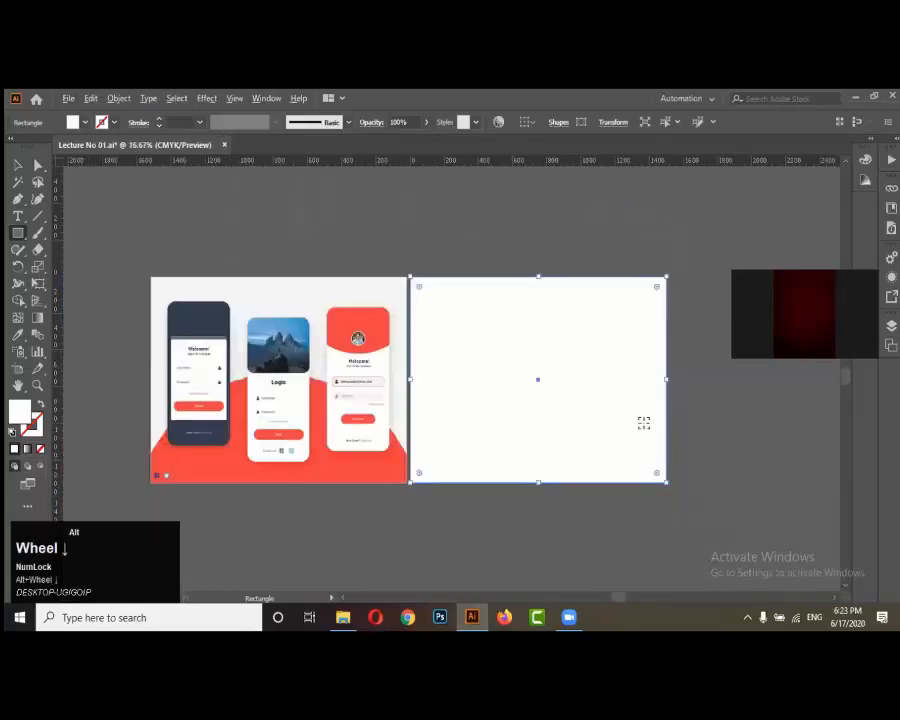
pyautogui.keyDown('alt'); pyautogui.scroll(1, 640, 420); pyautogui.keyUp('alt')
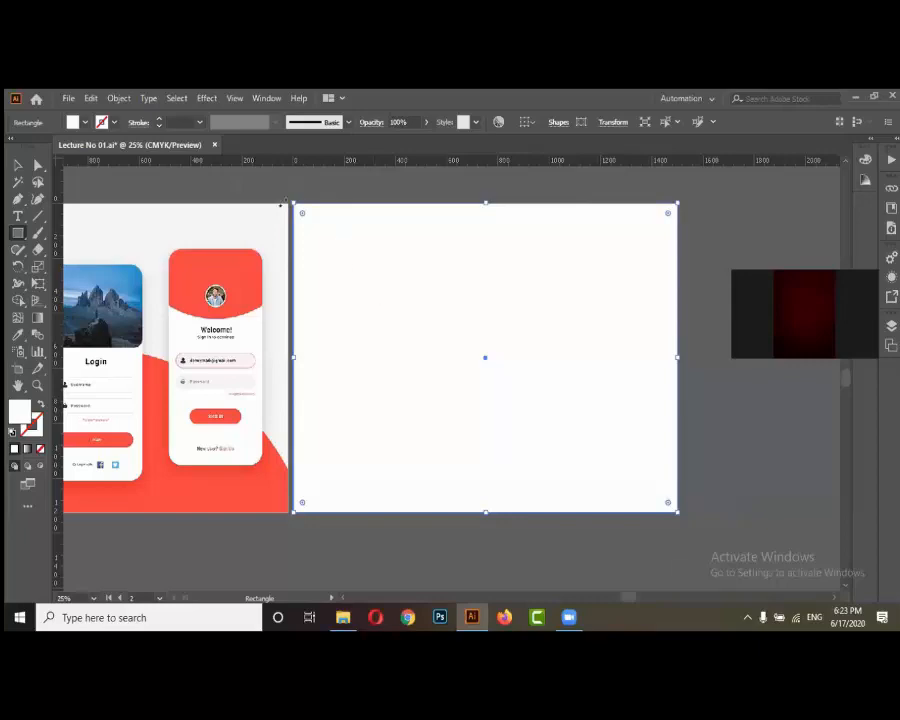
pyautogui.keyDown('alt'); pyautogui.scroll(2, 243, 195); pyautogui.keyUp('alt')
pyautogui.keyDown('alt'); pyautogui.scroll(1, 244, 207); pyautogui.keyUp('alt')
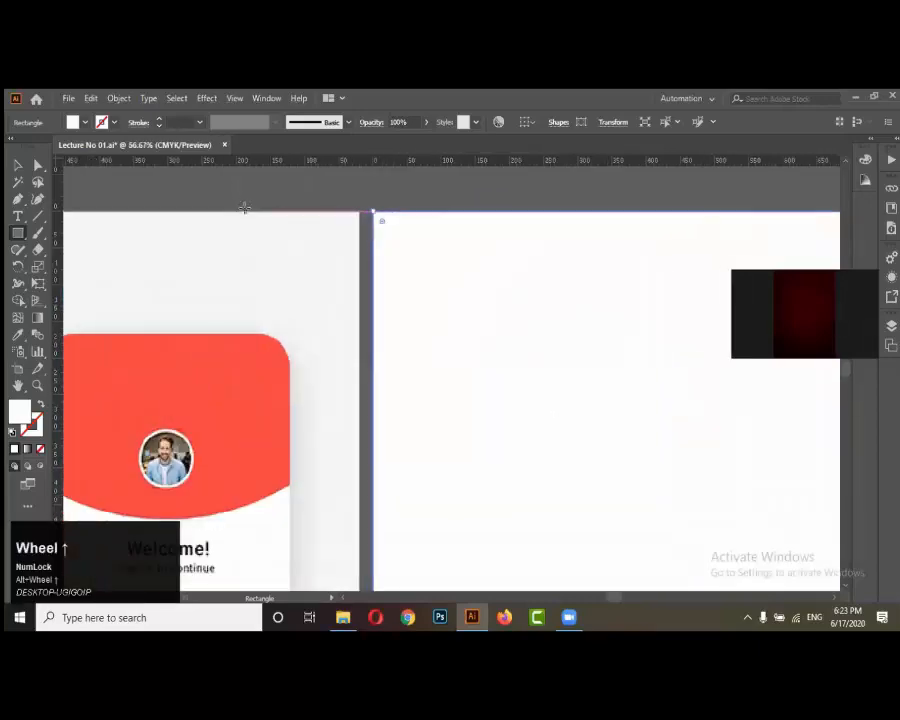
pyautogui.keyDown('alt'); pyautogui.scroll(-2, 337, 221); pyautogui.keyUp('alt')
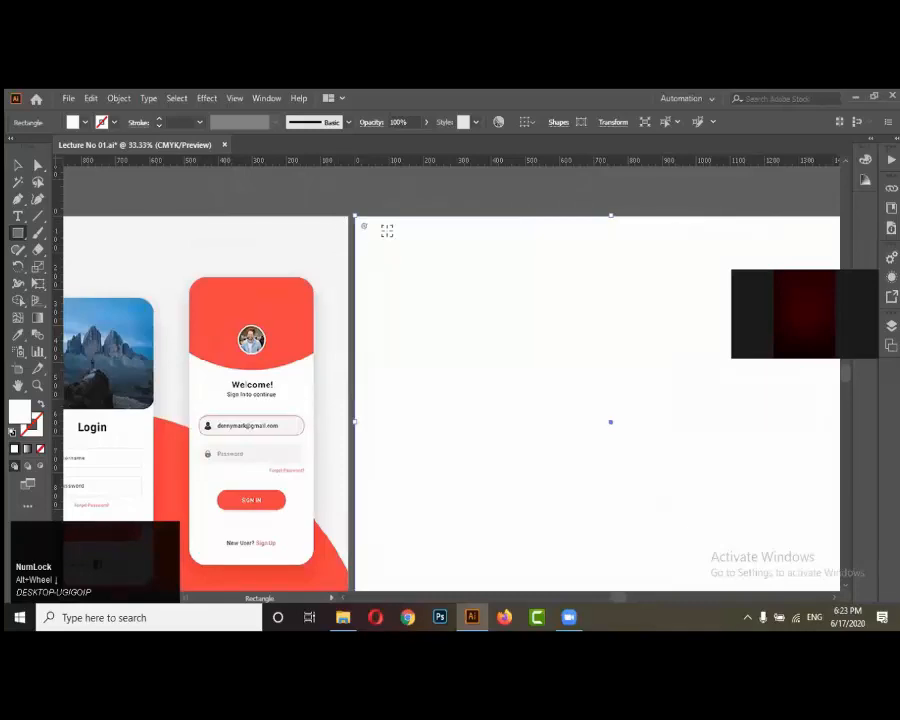
pyautogui.keyDown('alt'); pyautogui.scroll(-1, 387, 231); pyautogui.keyUp('alt')
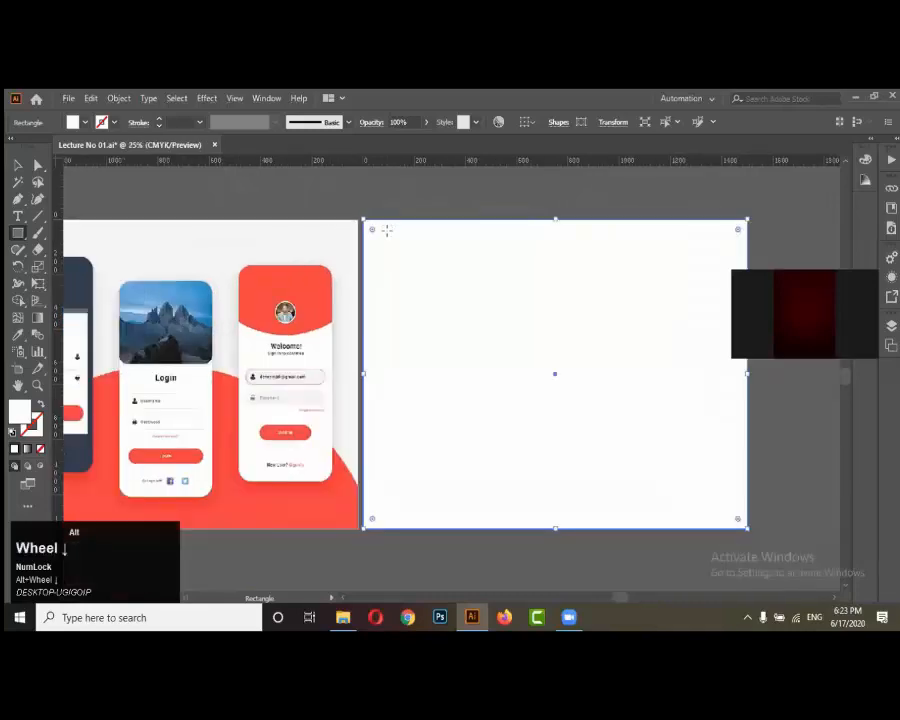
pyautogui.click(18, 336)
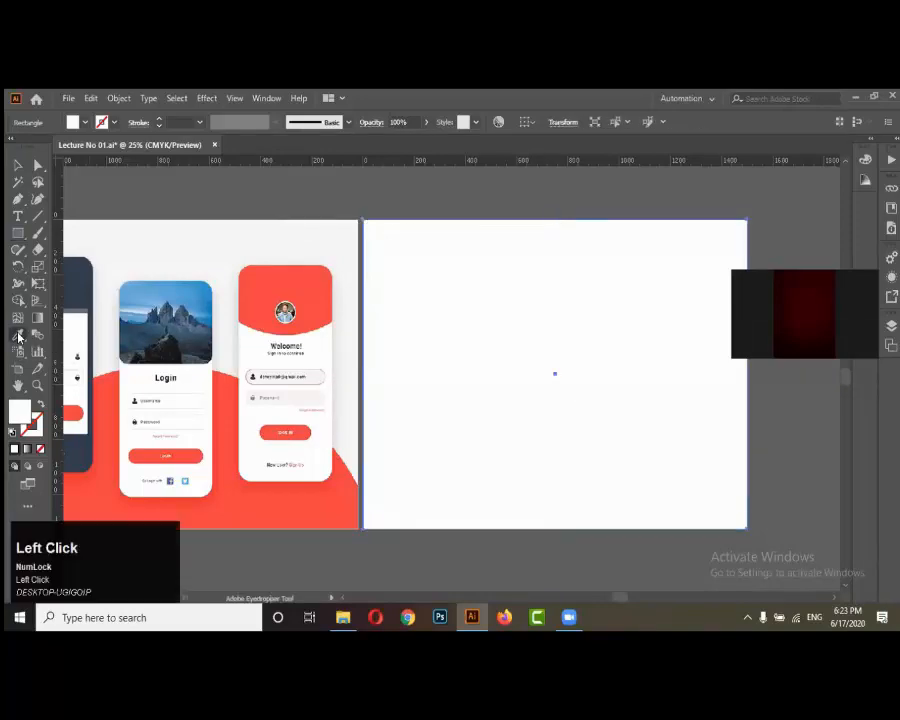
pyautogui.click(159, 231)
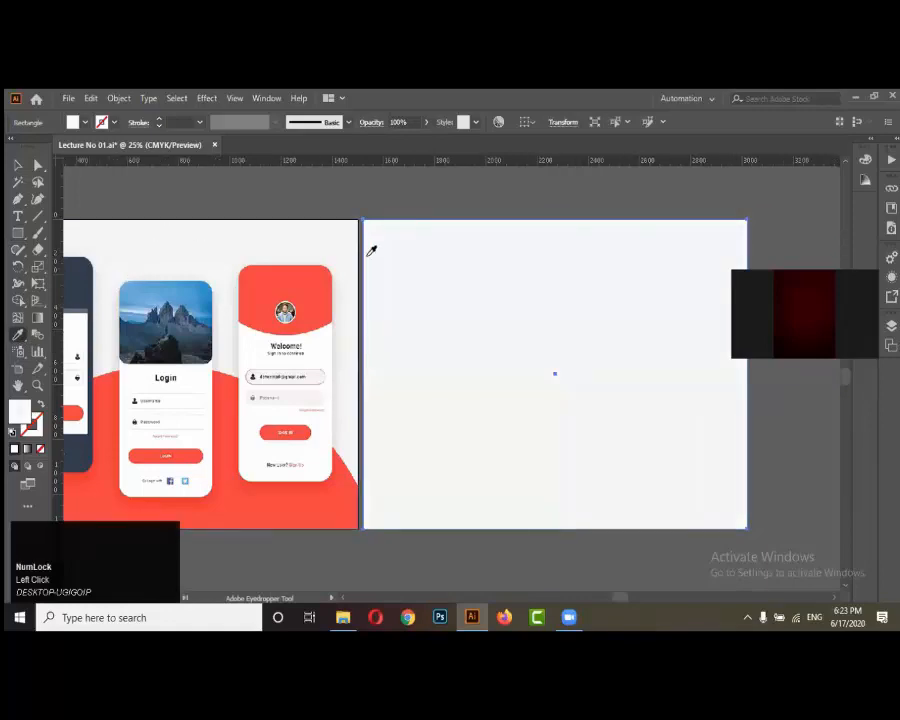
pyautogui.keyDown('alt'); pyautogui.scroll(-1, 389, 247); pyautogui.keyUp('alt')
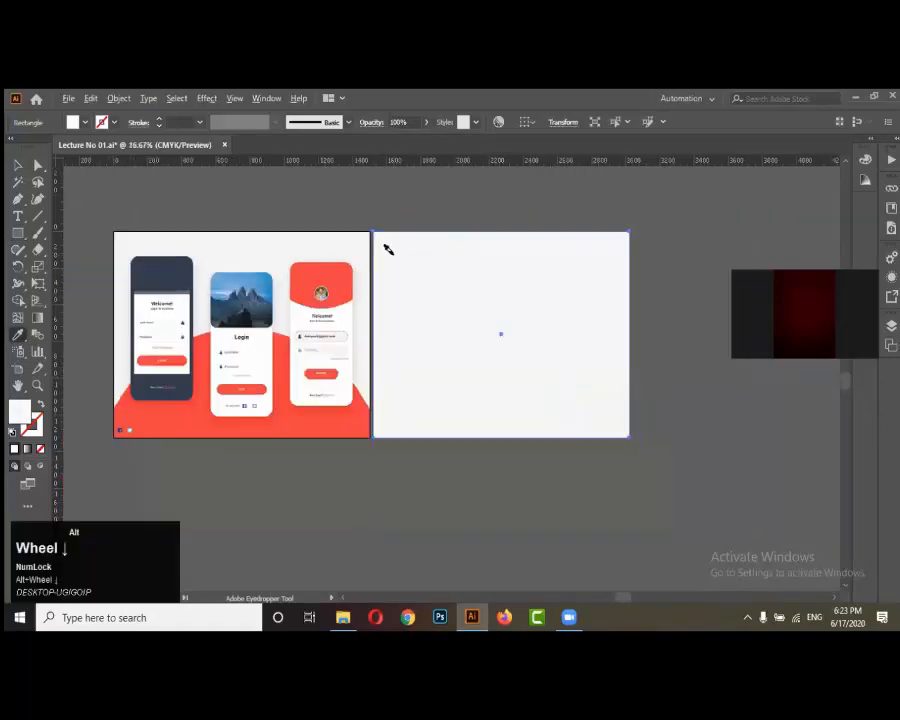
pyautogui.keyDown('alt'); pyautogui.scroll(1, 516, 330); pyautogui.keyUp('alt')
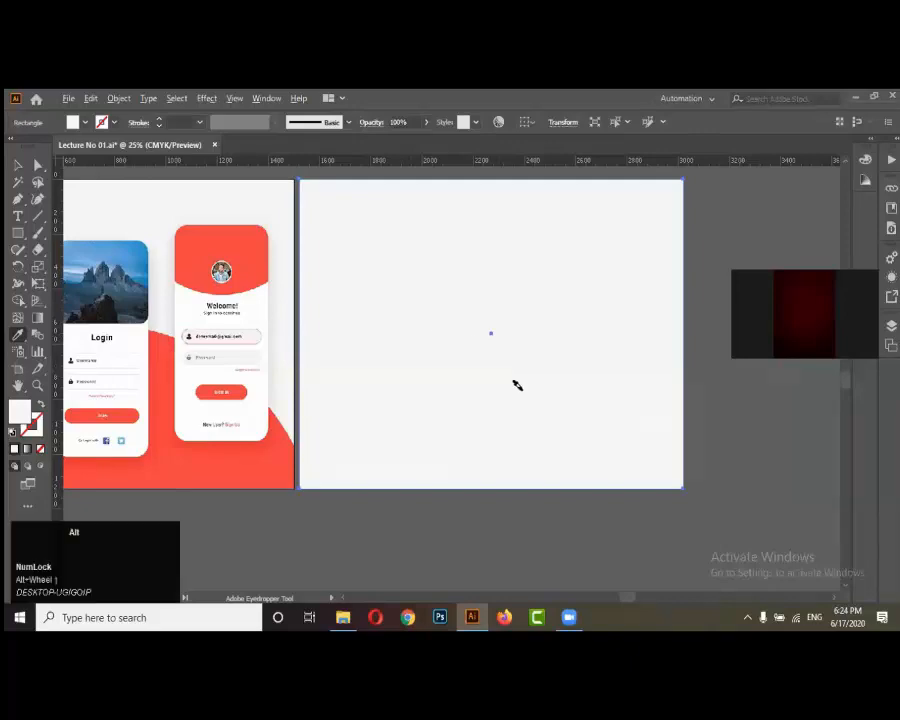
pyautogui.keyDown('alt'); pyautogui.scroll(-1, 524, 382); pyautogui.keyUp('alt')
pyautogui.keyDown('alt'); pyautogui.scroll(1, 520, 370); pyautogui.keyUp('alt')
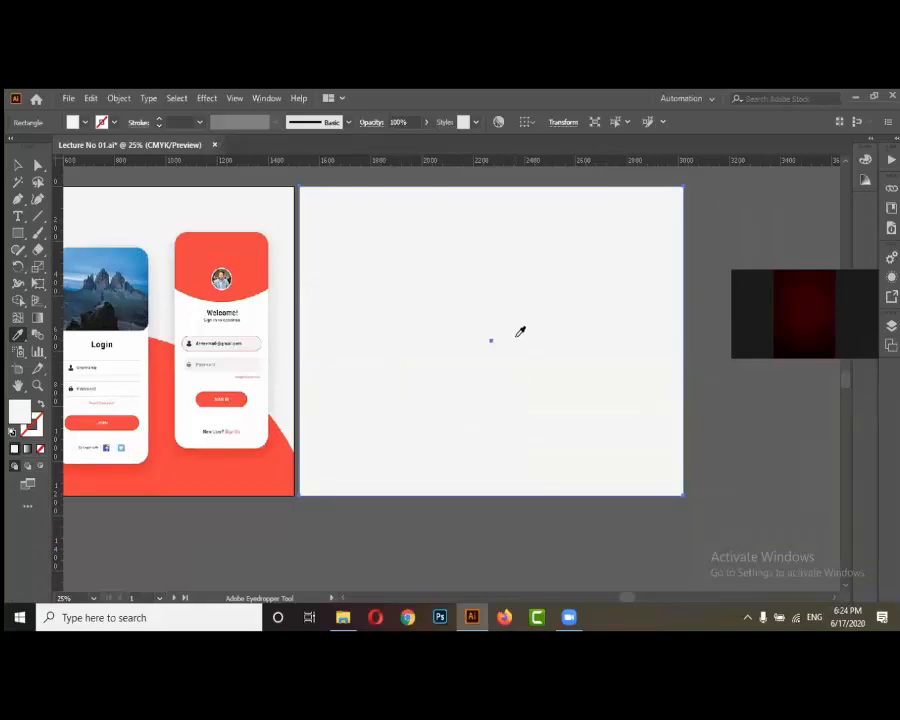
pyautogui.press('v')
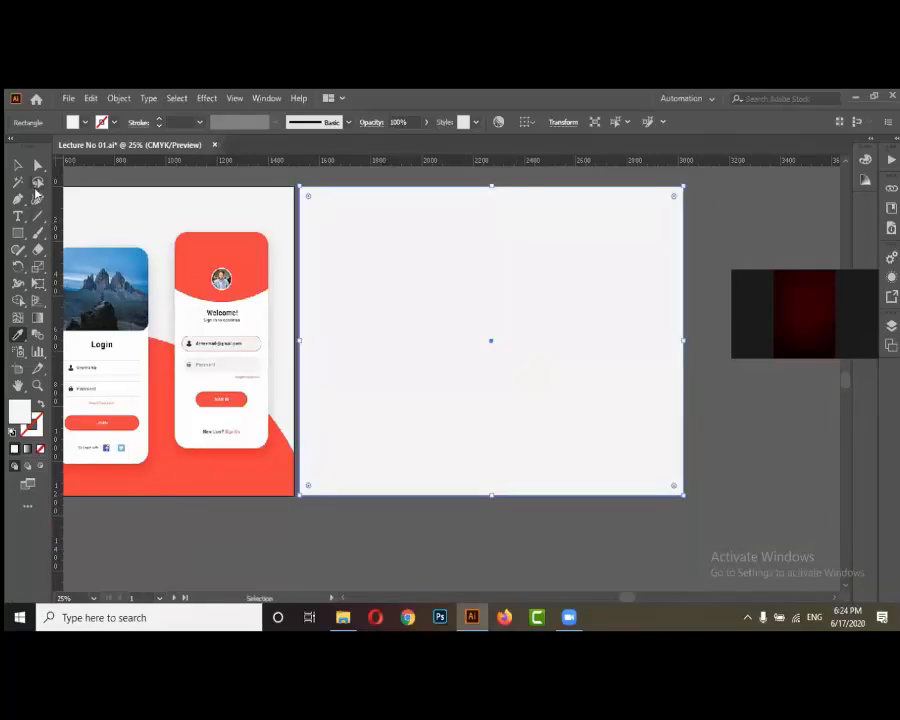
pyautogui.press('i')
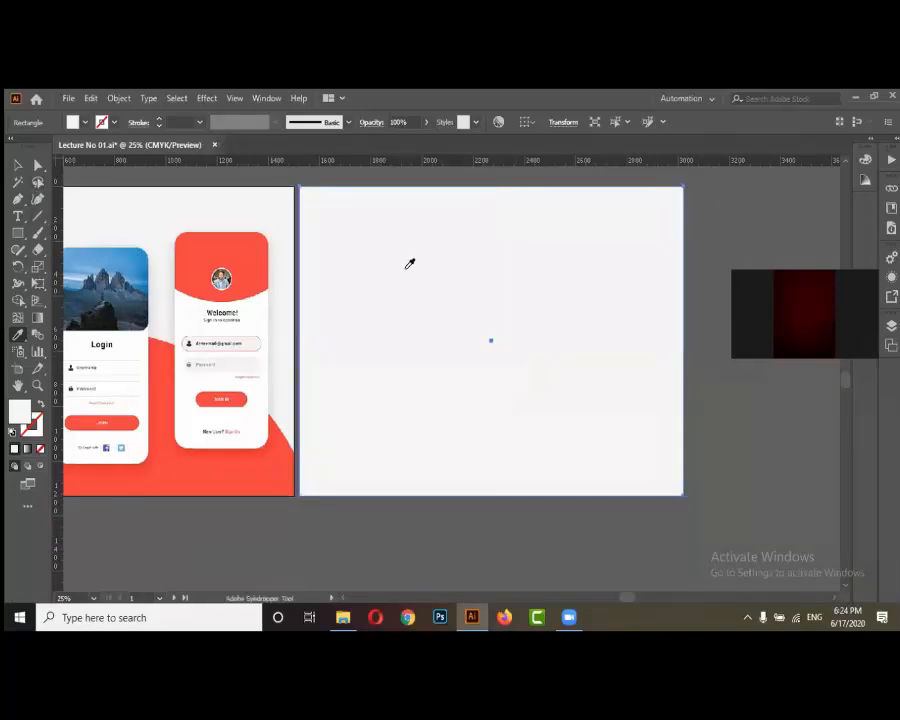
pyautogui.click(18, 172)
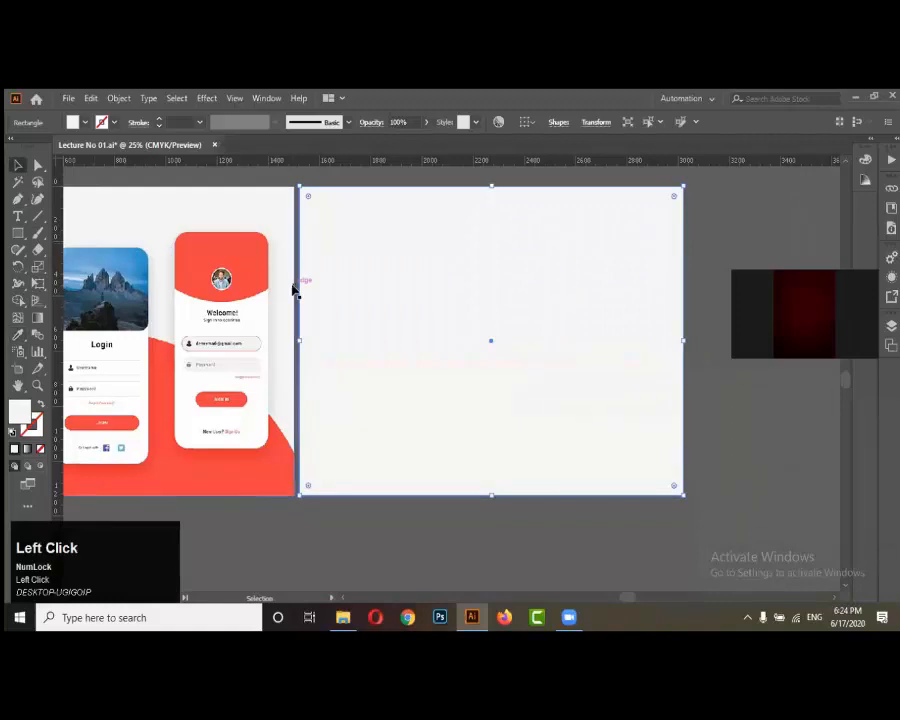
# Draw a large ellipse centred on the second artboard's vertical midline, its upper part overlapping the grey rectangle and its rest extending below the artboard
pyautogui.keyDown('alt'); pyautogui.scroll(-2, 503, 384); pyautogui.keyUp('alt')
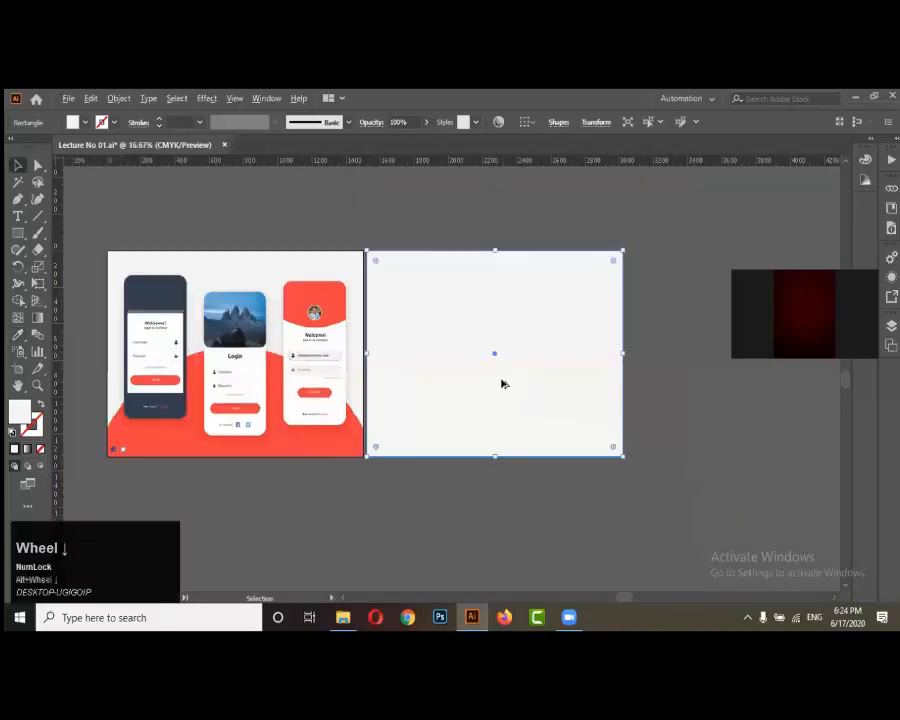
pyautogui.keyDown('alt'); pyautogui.scroll(2, 320, 454); pyautogui.keyUp('alt')
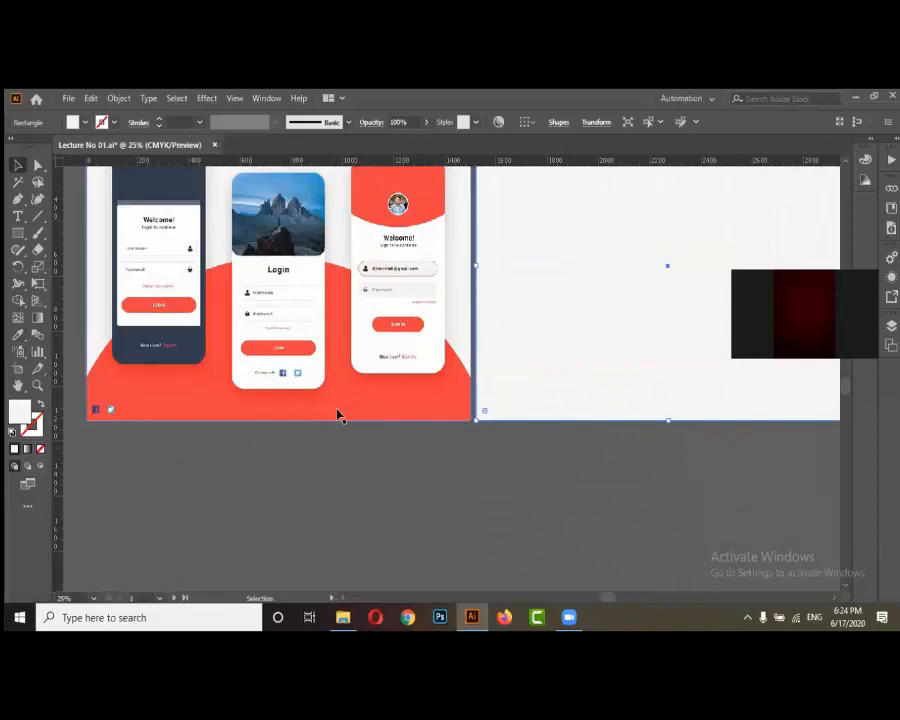
pyautogui.keyDown('alt'); pyautogui.scroll(-1, 320, 426); pyautogui.keyUp('alt')
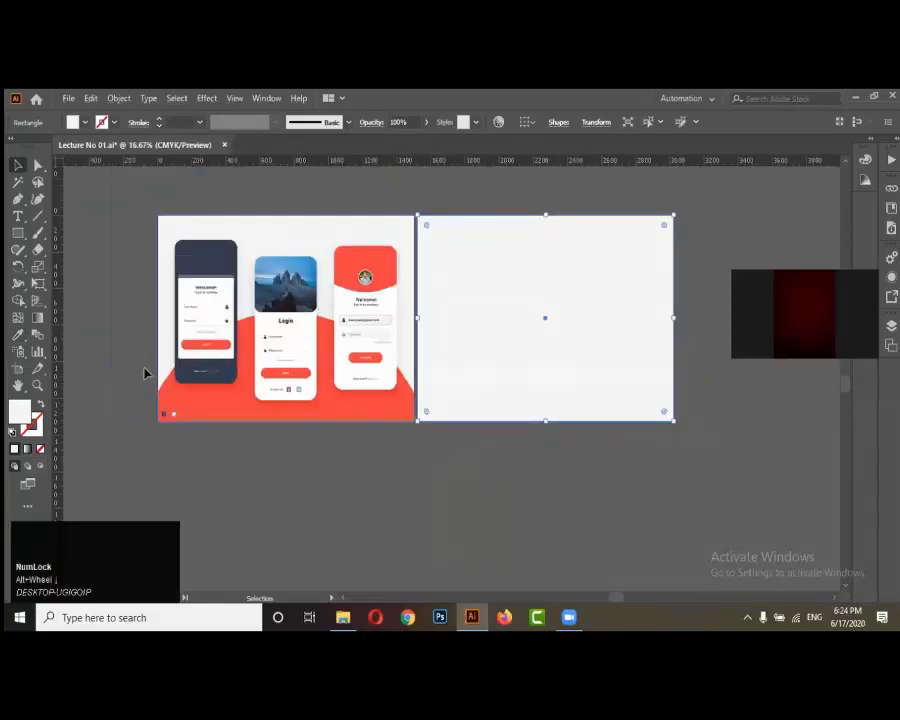
pyautogui.moveTo(18, 236); pyautogui.dragTo(80, 272)
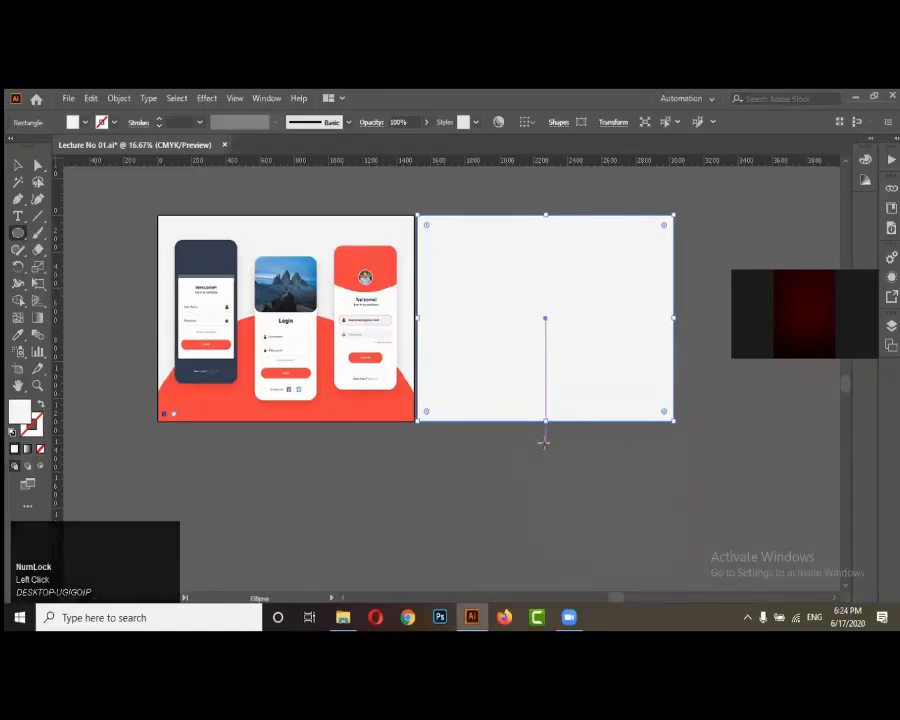
pyautogui.moveTo(544, 439)
pyautogui.mouseDown()
pyautogui.moveTo(604, 484)
pyautogui.moveTo(680, 518)
pyautogui.mouseUp()
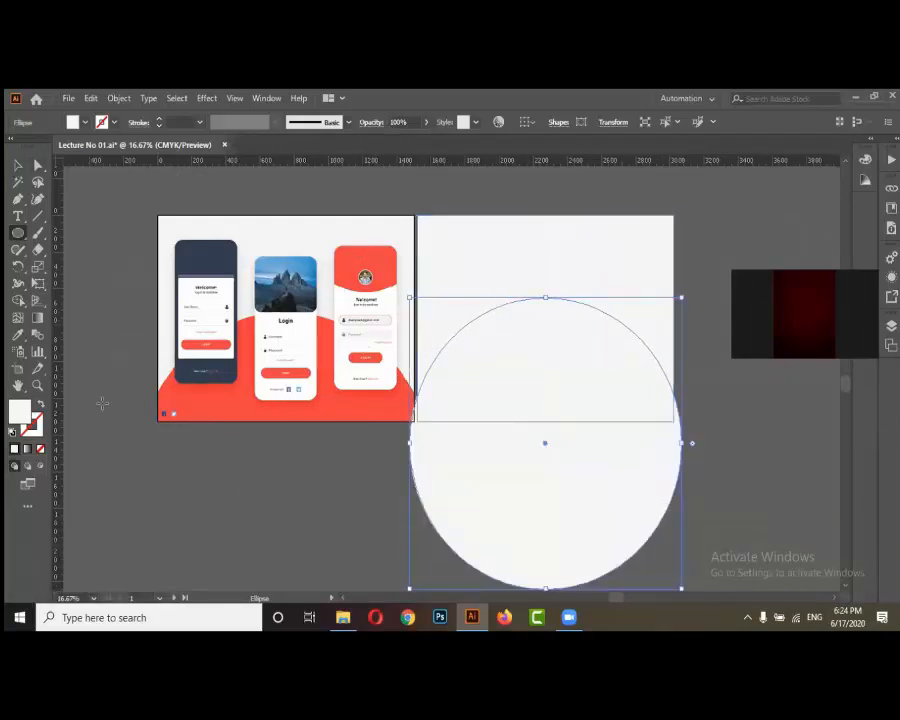
# Fill the ellipse with the red sampled from the curved background of the login screens artboard using the Eyedropper
pyautogui.click(17, 335)
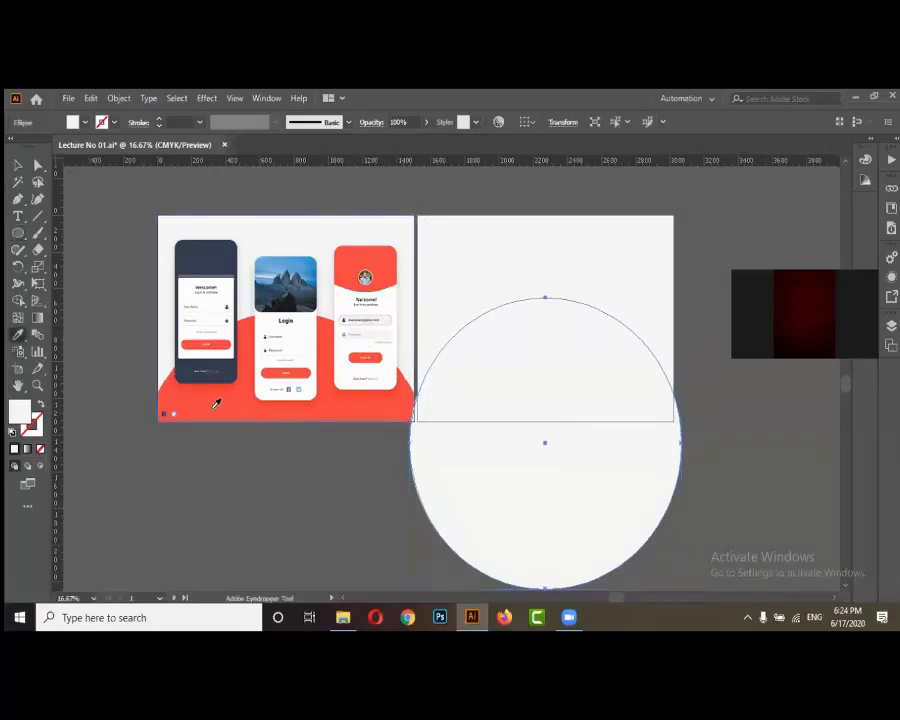
pyautogui.press('v')
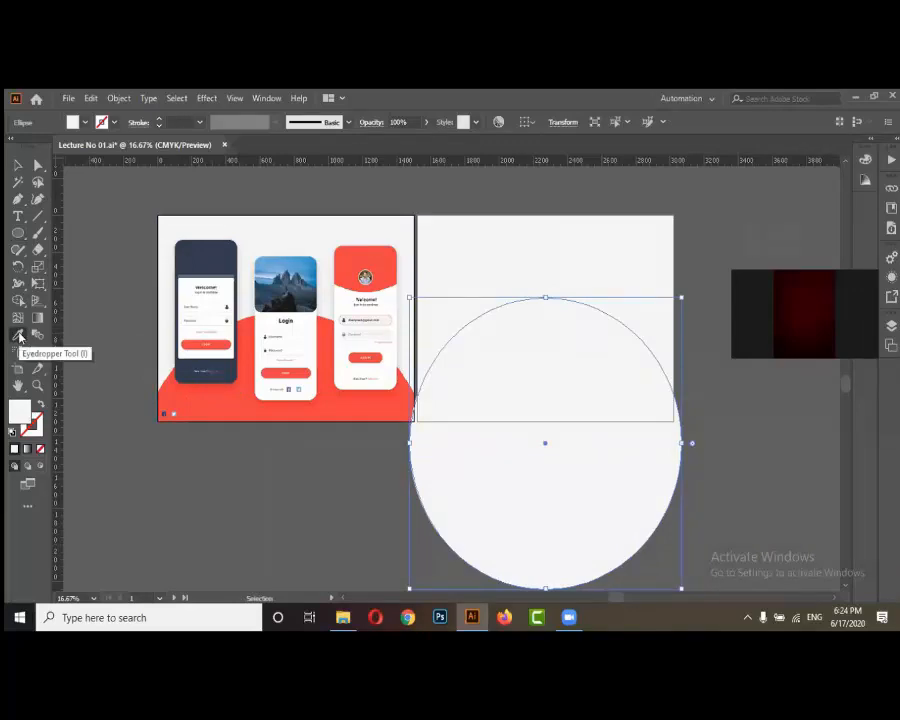
pyautogui.click(20, 336)
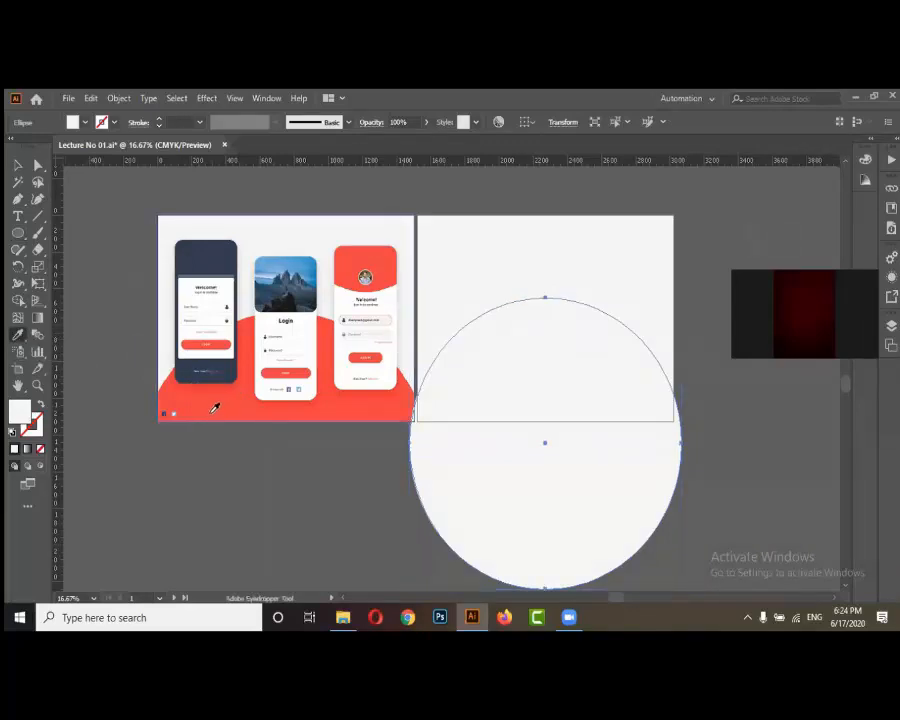
pyautogui.click(212, 402)
pyautogui.press('v')
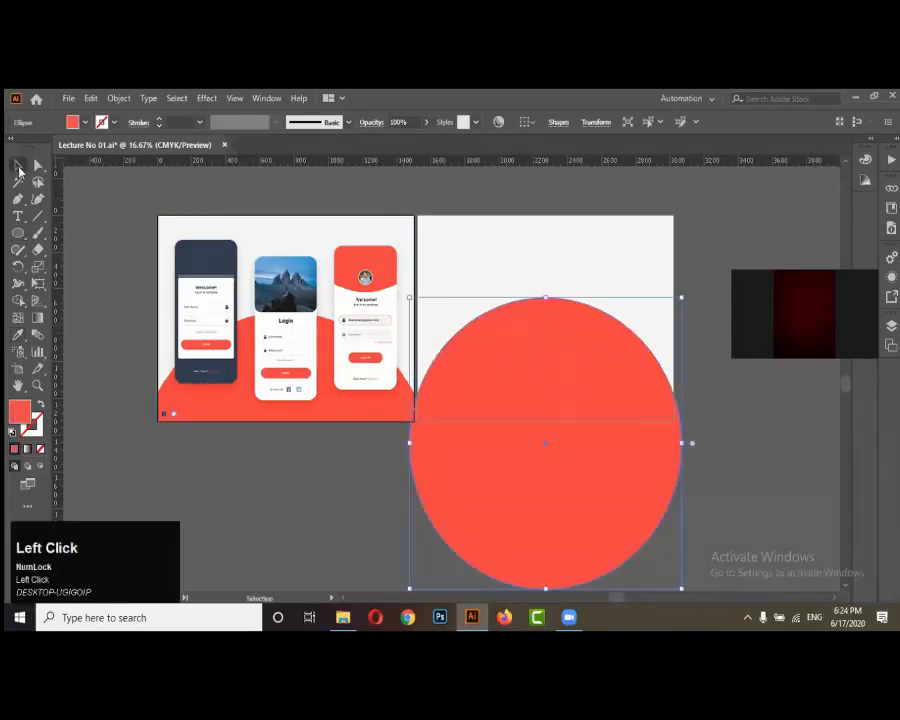
# Trim away the parts of the red ellipse outside the grey rectangle with the Shape Builder, and deselect the shapes
pyautogui.keyDown('alt'); pyautogui.scroll(4, 527, 381); pyautogui.keyUp('alt')
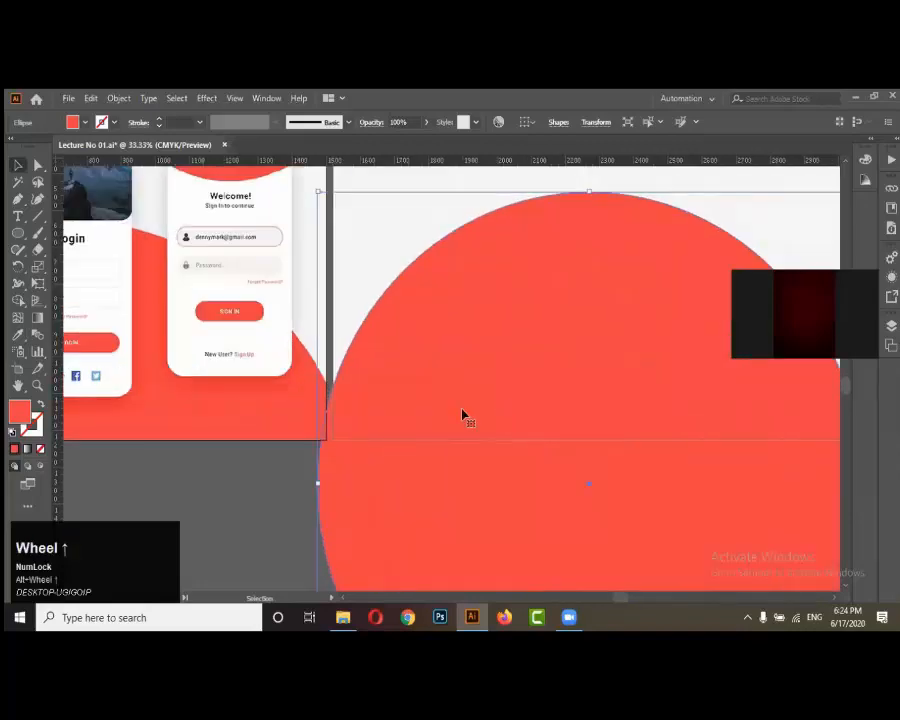
pyautogui.keyDown('alt'); pyautogui.scroll(-4, 322, 390); pyautogui.keyUp('alt')
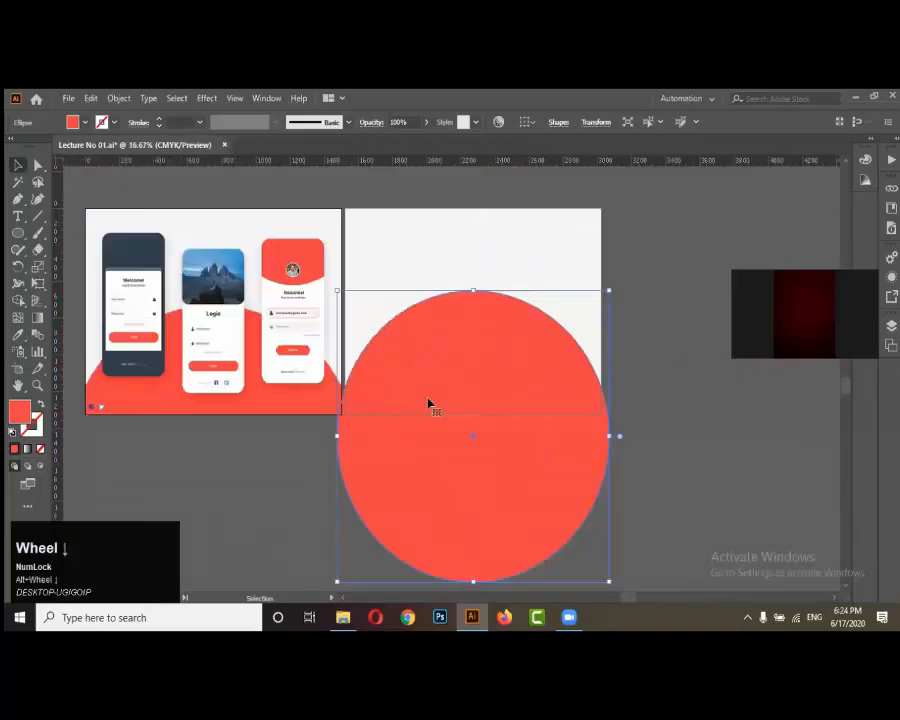
pyautogui.keyDown('alt'); pyautogui.scroll(-2, 520, 398); pyautogui.keyUp('alt')
pyautogui.keyDown('alt'); pyautogui.scroll(2, 526, 408); pyautogui.keyUp('alt')
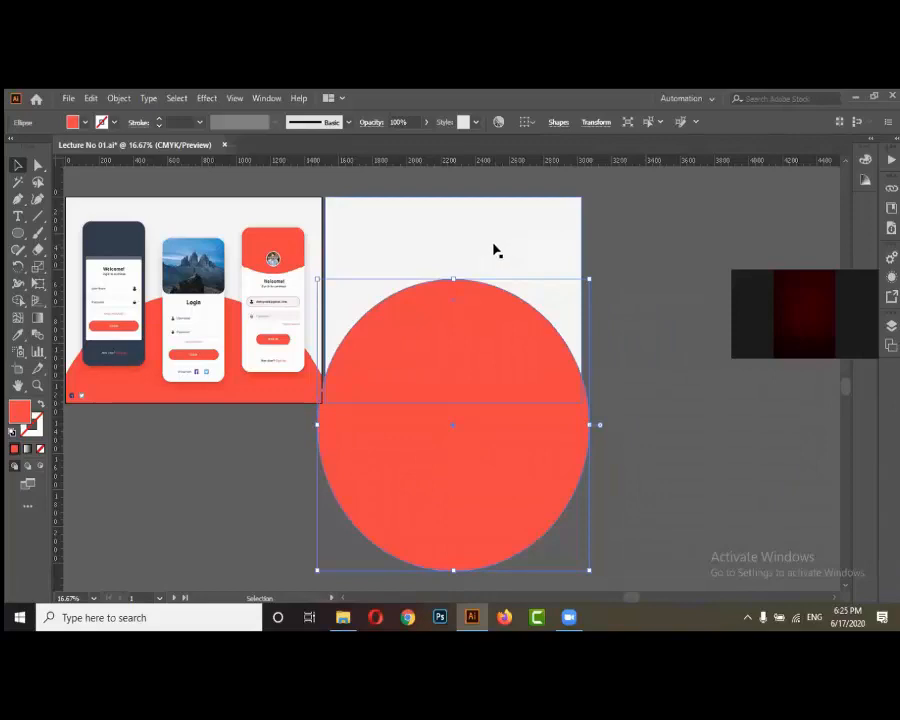
pyautogui.press('shift')
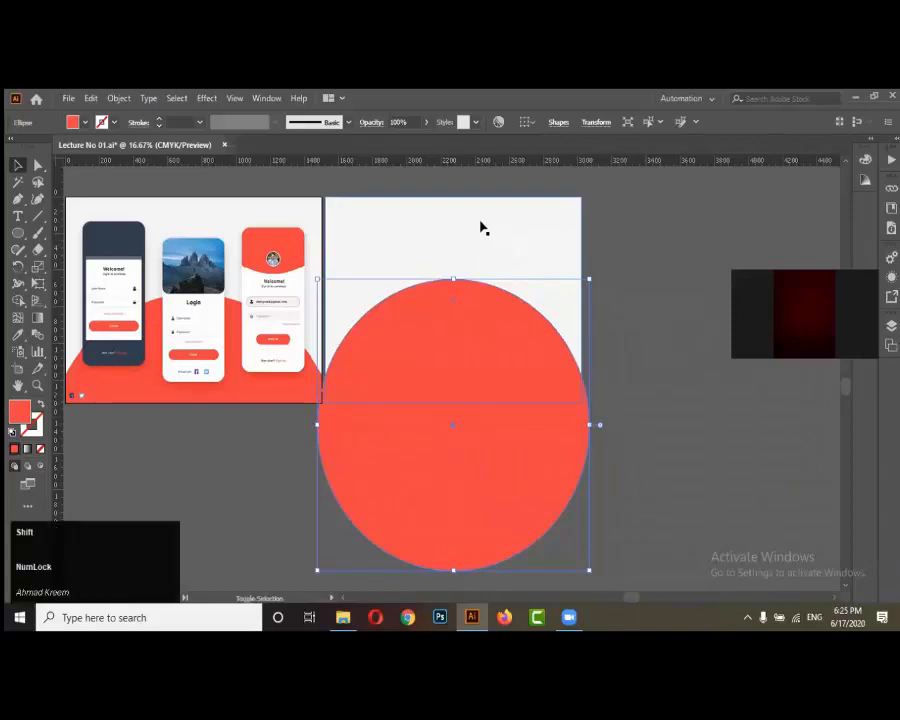
pyautogui.keyDown('shift'); pyautogui.click(480, 228); pyautogui.keyUp('shift')
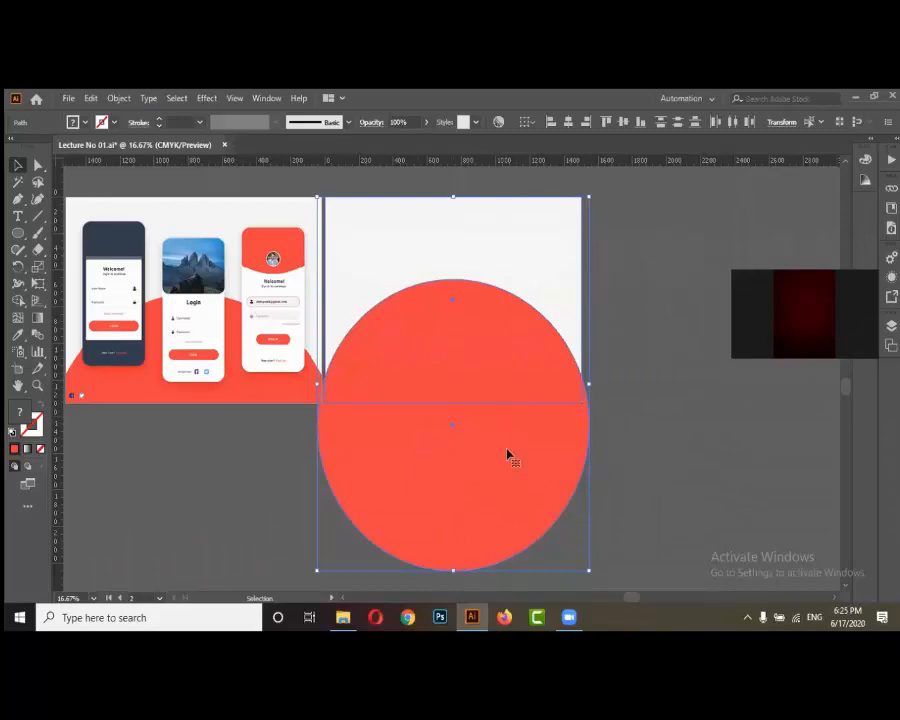
pyautogui.click(367, 240)
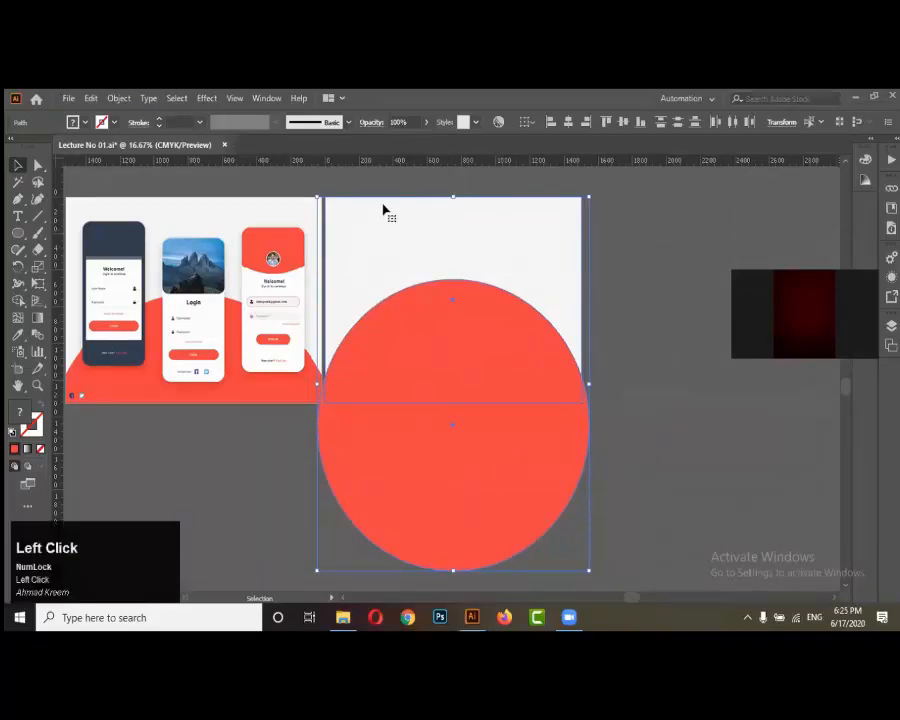
pyautogui.click(16, 301)
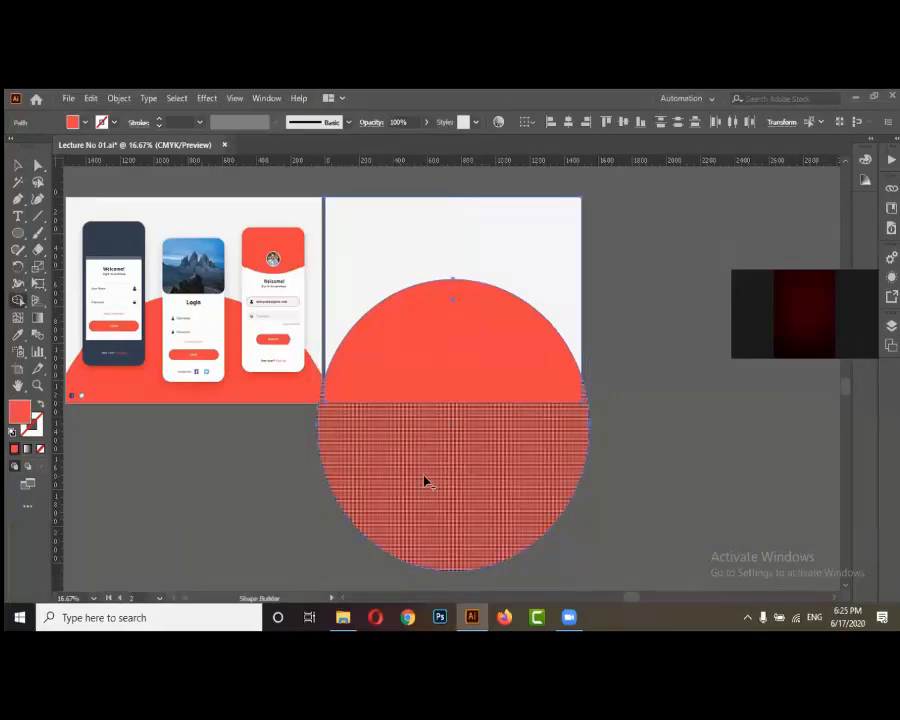
pyautogui.press('alt')
pyautogui.keyDown('alt'); pyautogui.click(426, 443); pyautogui.keyUp('alt')
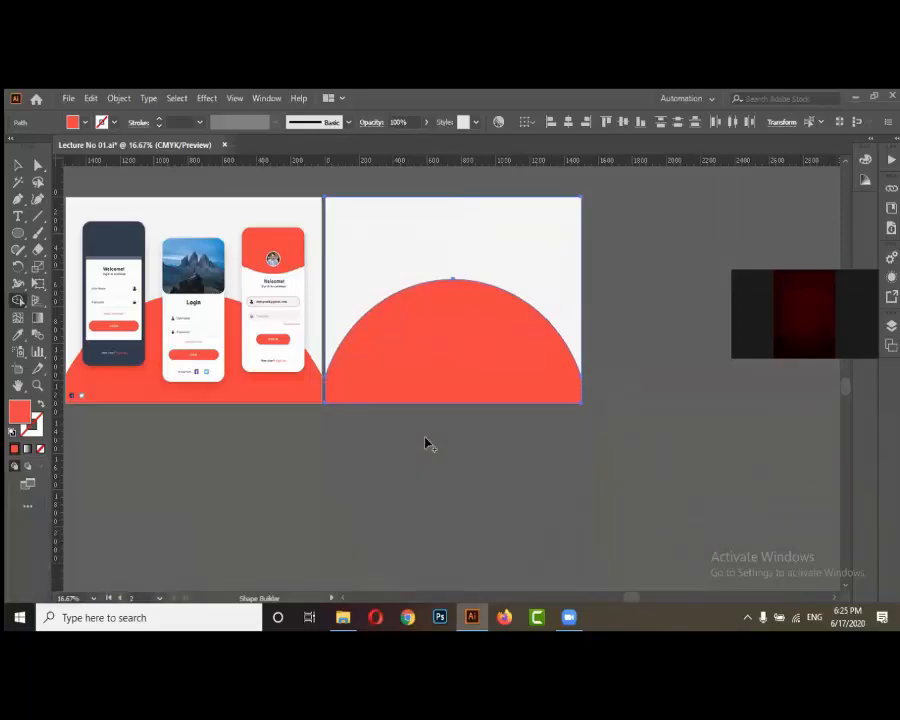
pyautogui.keyDown('alt'); pyautogui.click(426, 224); pyautogui.keyUp('alt')
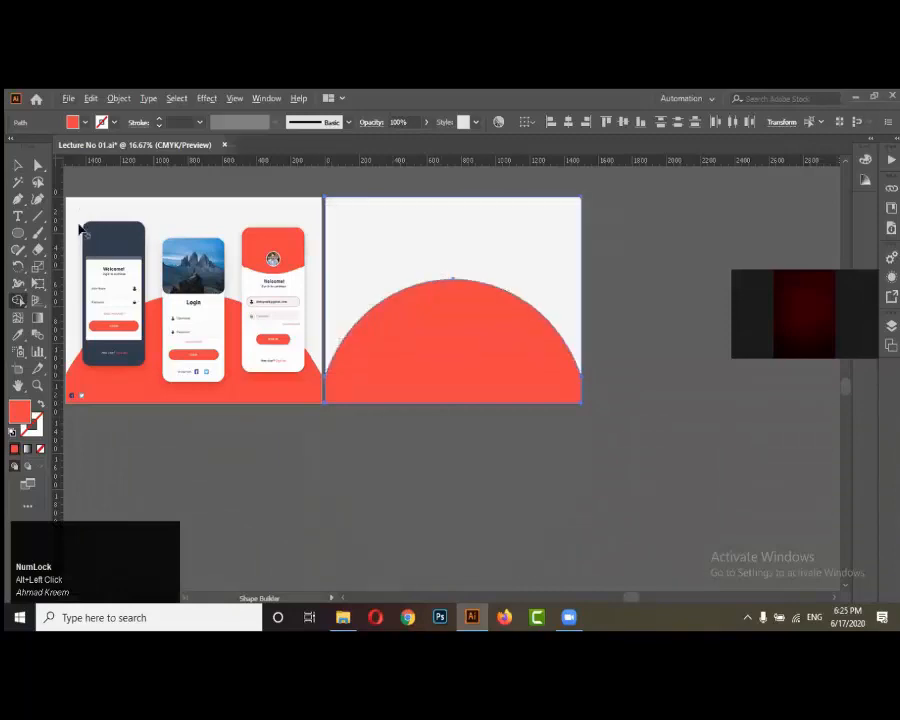
pyautogui.click(18, 165)
pyautogui.click(629, 293)
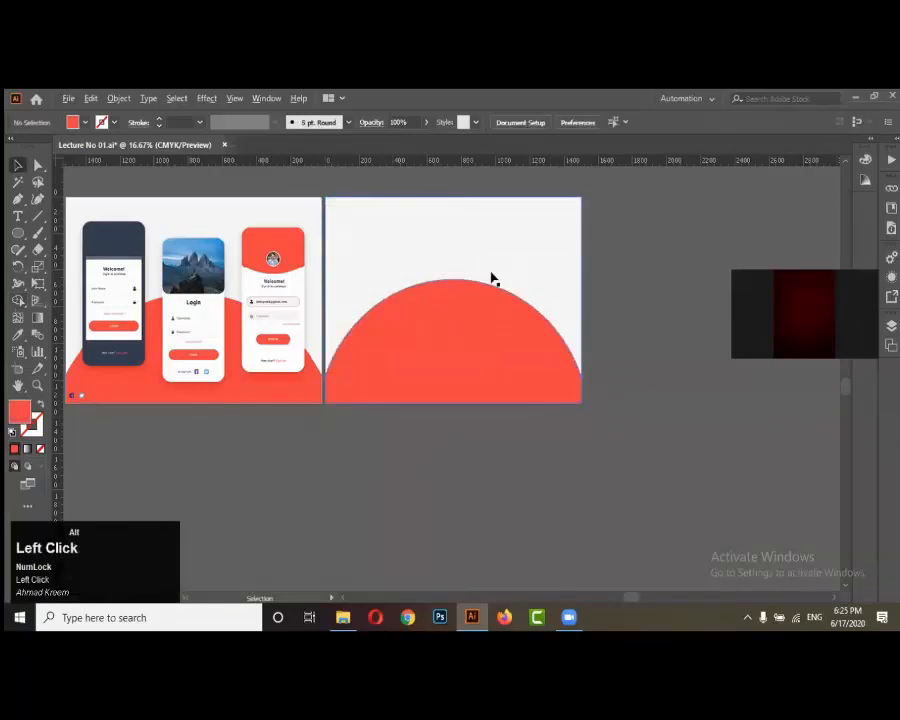
# Select the grey rectangle and the red curved shape on the second artboard together and lock them
pyautogui.scroll(1, 491, 279)
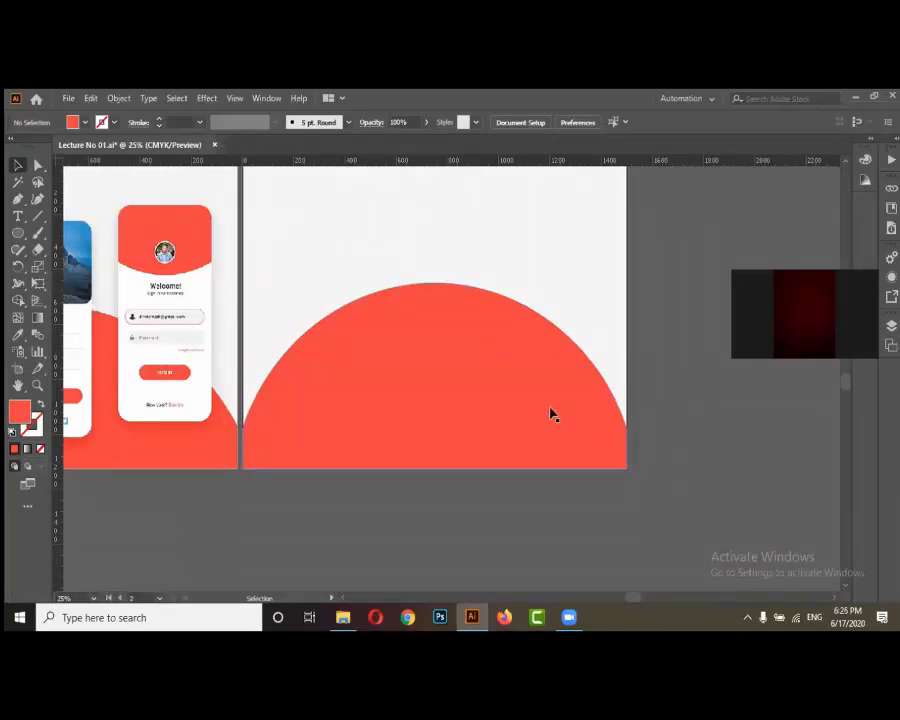
pyautogui.click(664, 391)
pyautogui.scroll(1, 622, 414)
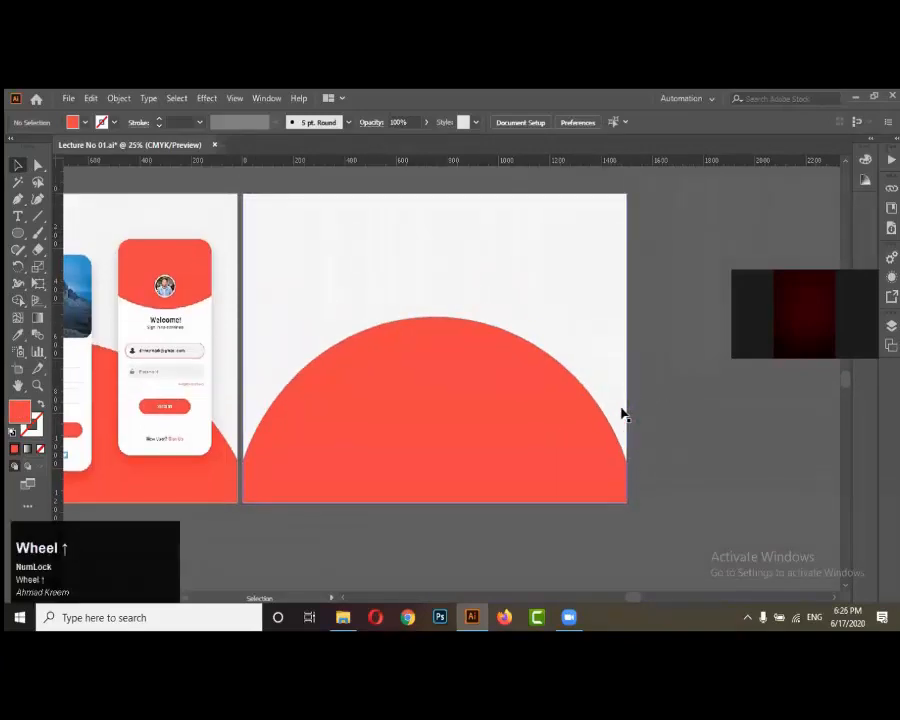
pyautogui.moveTo(655, 393); pyautogui.dragTo(533, 470)
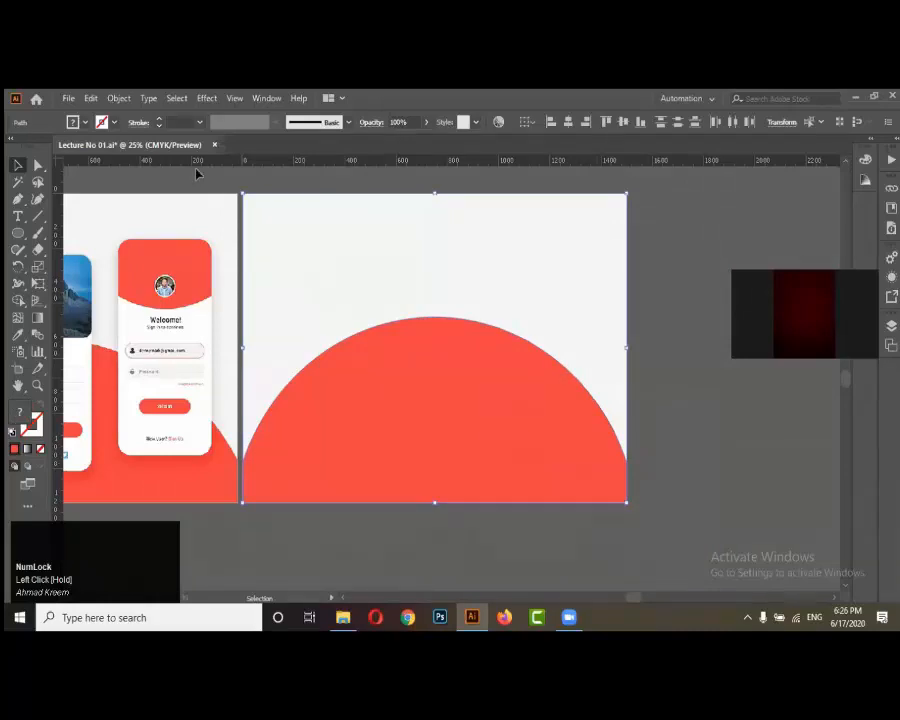
pyautogui.click(120, 100)
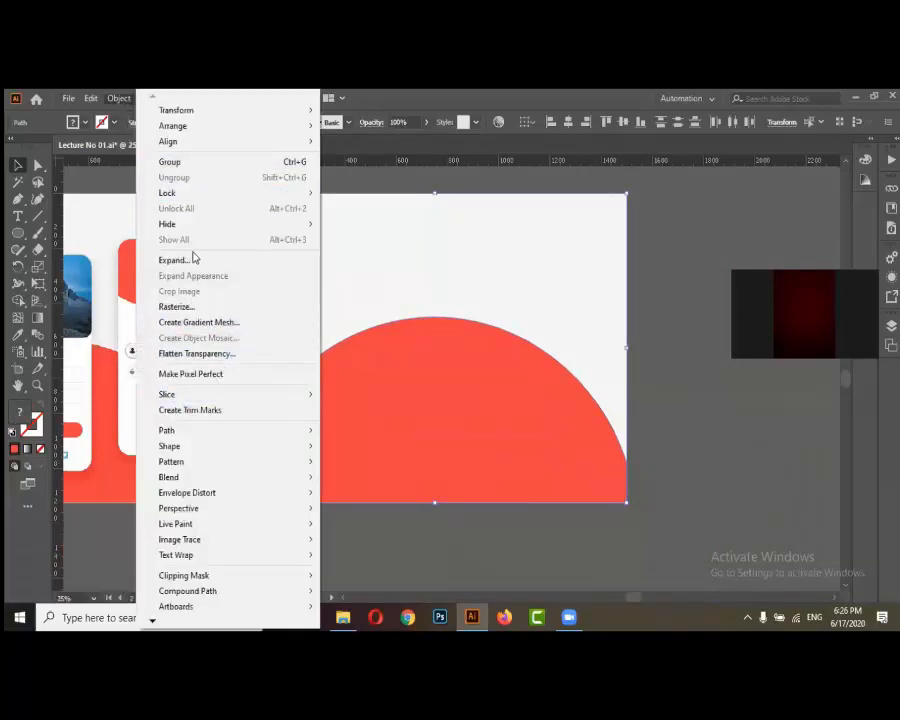
pyautogui.moveTo(180, 195)
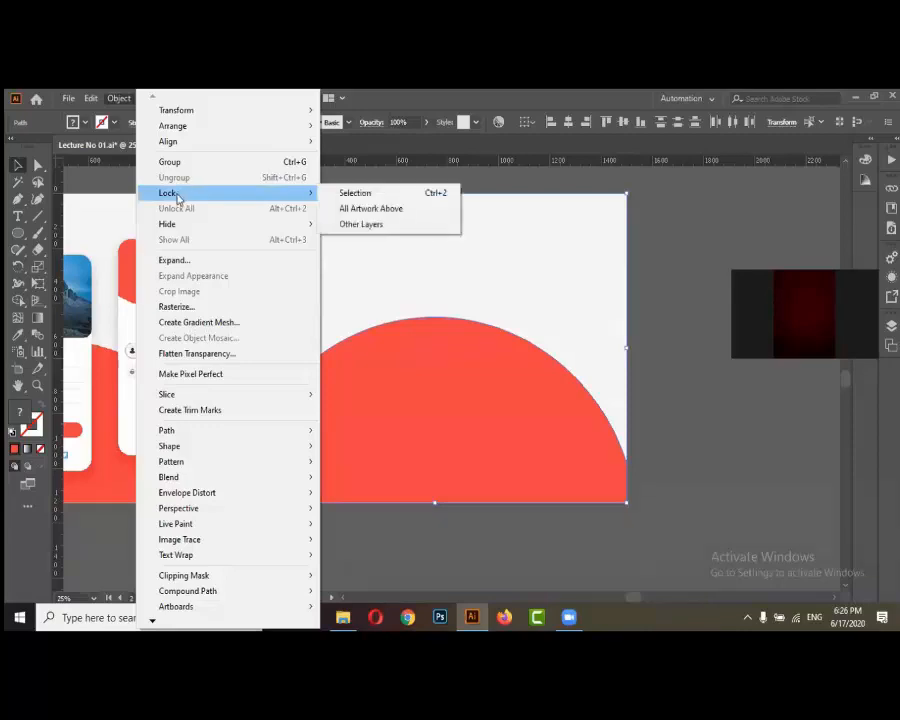
pyautogui.click(376, 196)
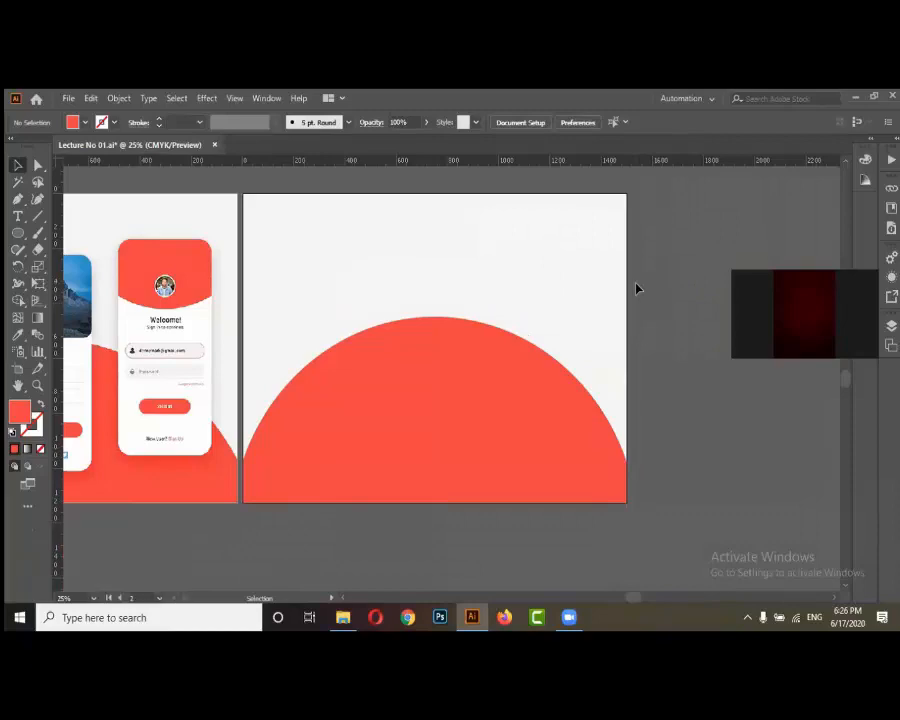
# Test the lock by trying to select the grey background and the red curved shape
pyautogui.click(408, 201)
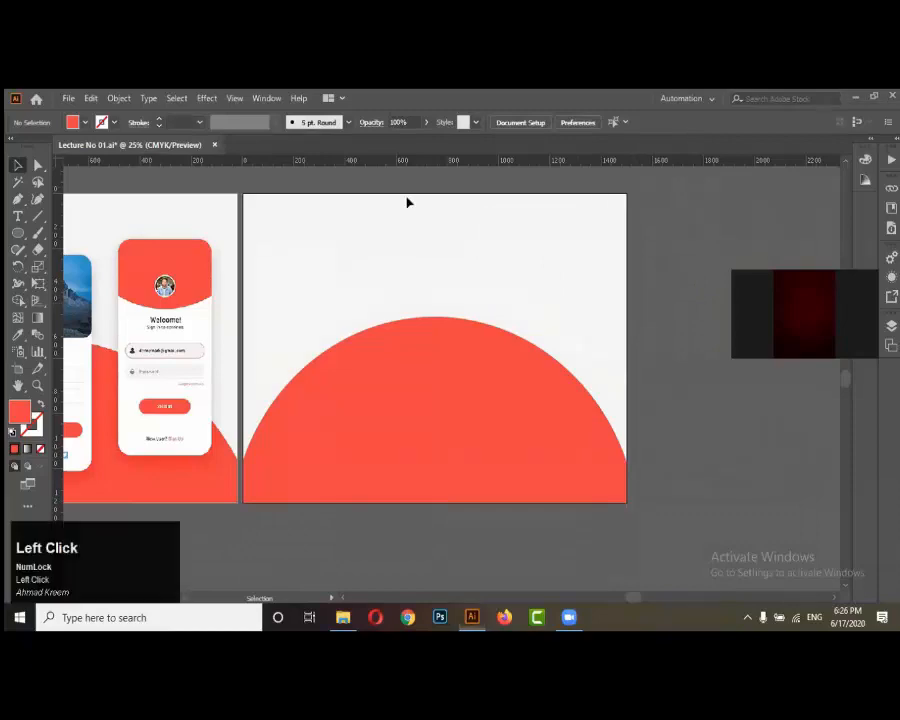
pyautogui.click(590, 276)
pyautogui.click(518, 286)
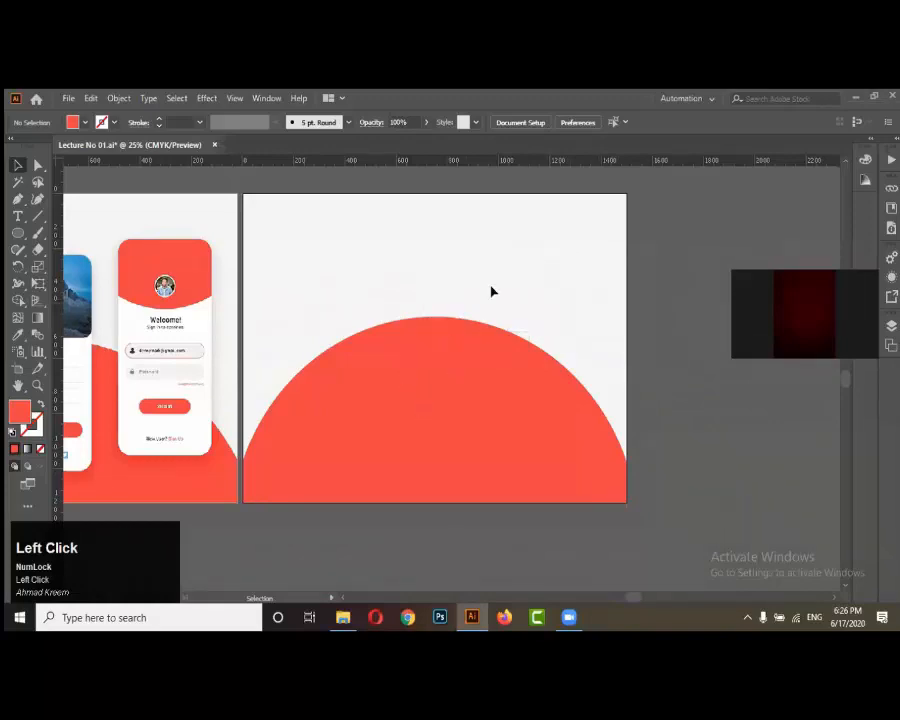
pyautogui.click(516, 287)
pyautogui.click(466, 356)
# Examine the three phone screens on the first artboard as reference beside the new background
pyautogui.keyDown('alt'); pyautogui.scroll(-1, 512, 349); pyautogui.keyUp('alt')
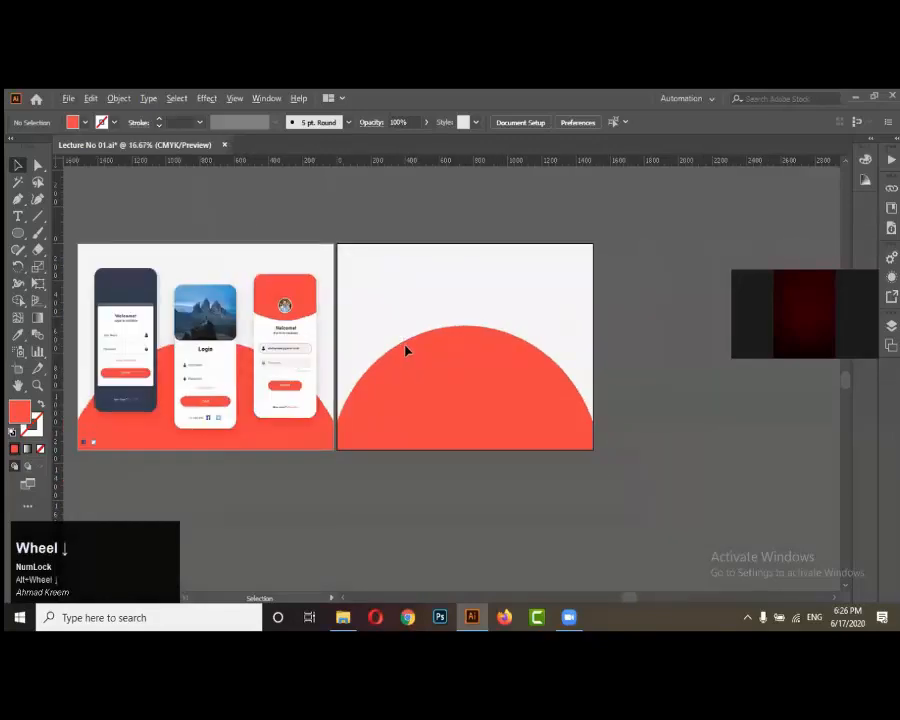
pyautogui.keyDown('alt'); pyautogui.scroll(1, 195, 364); pyautogui.keyUp('alt')
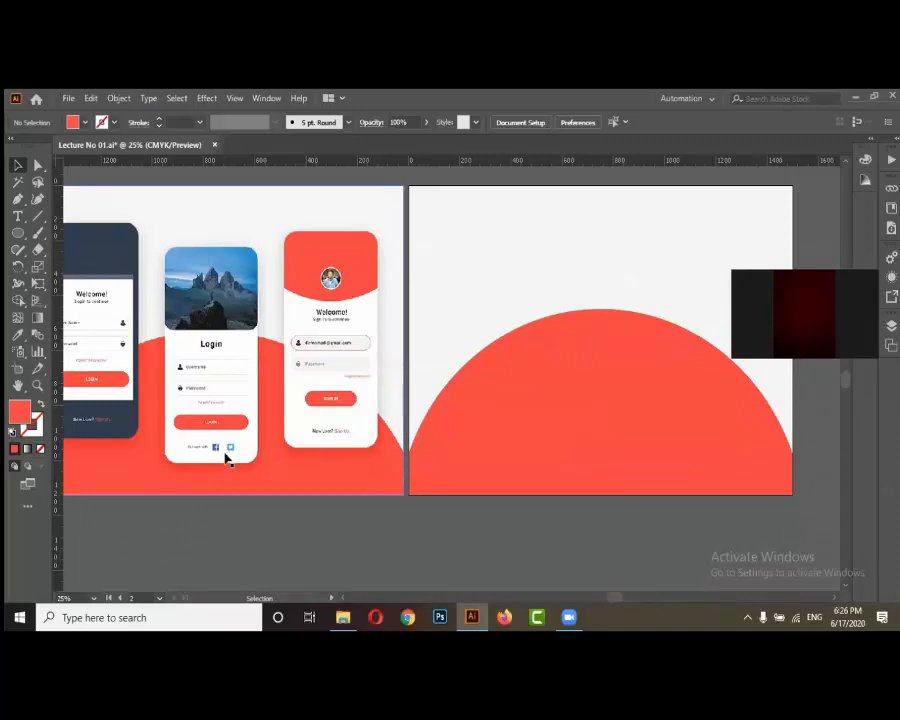
pyautogui.keyDown('alt'); pyautogui.scroll(-1, 231, 398); pyautogui.keyUp('alt')
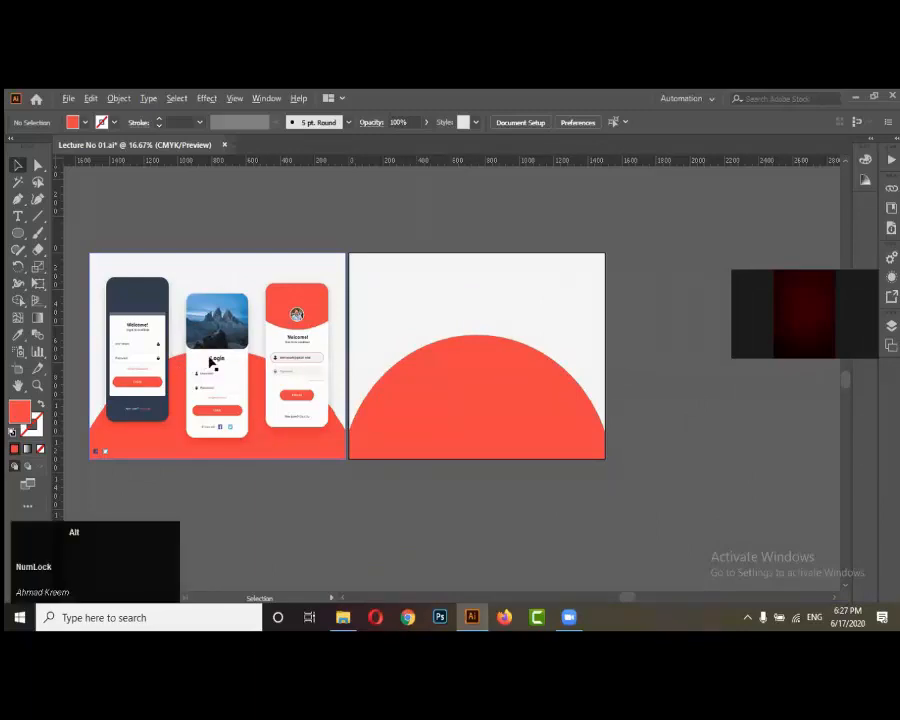
pyautogui.keyDown('alt'); pyautogui.scroll(1, 208, 372); pyautogui.keyUp('alt')
pyautogui.scroll(-1, 186, 414)
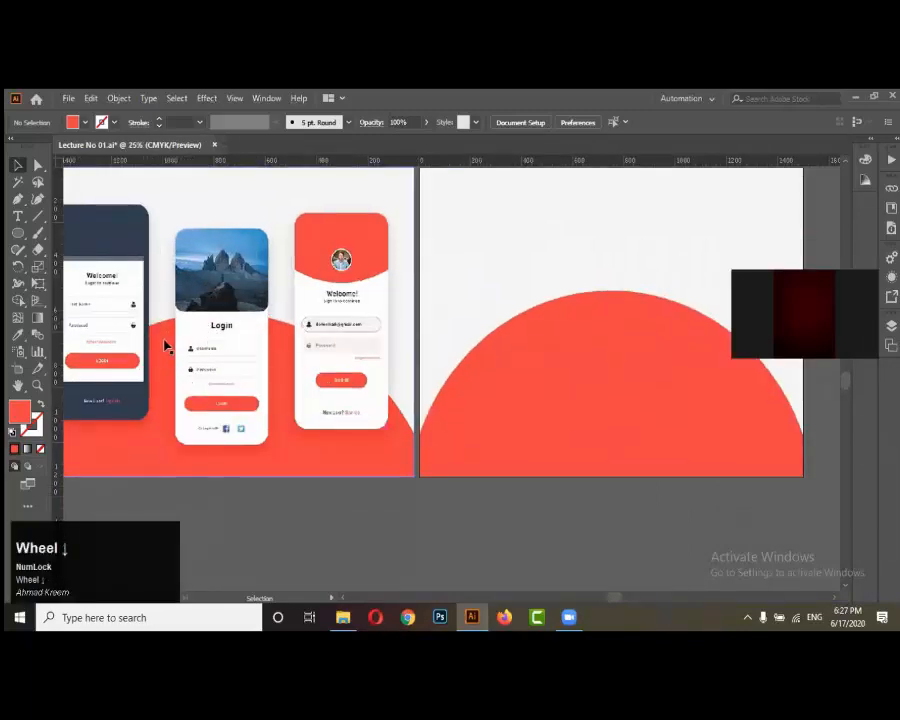
pyautogui.press('alt')
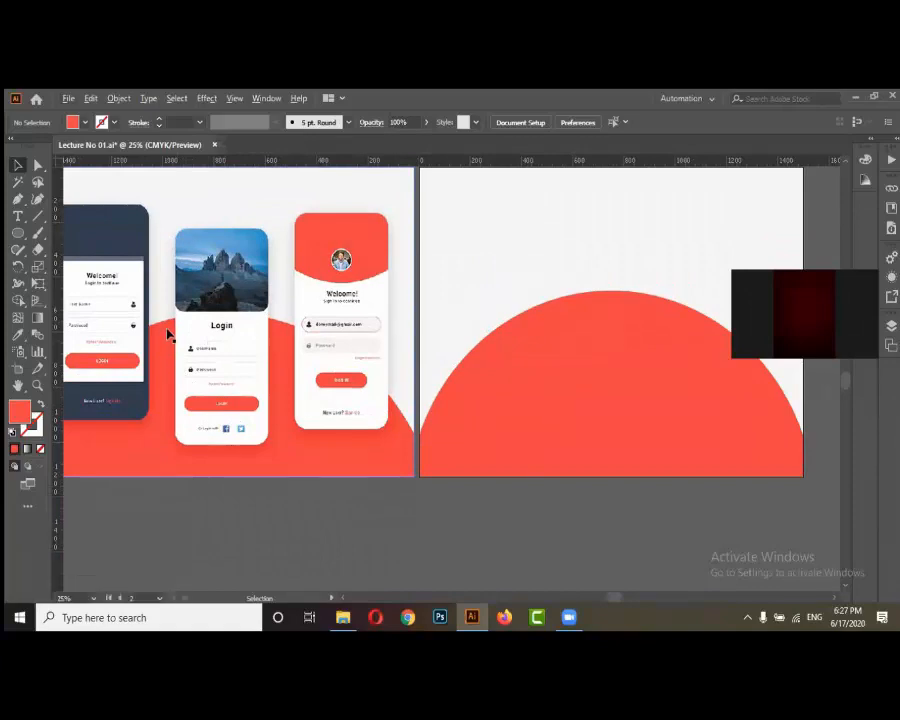
# Activate the Rectangle tool and examine the proportions of the three phone screens on the first artboard
pyautogui.scroll(1, 168, 303)
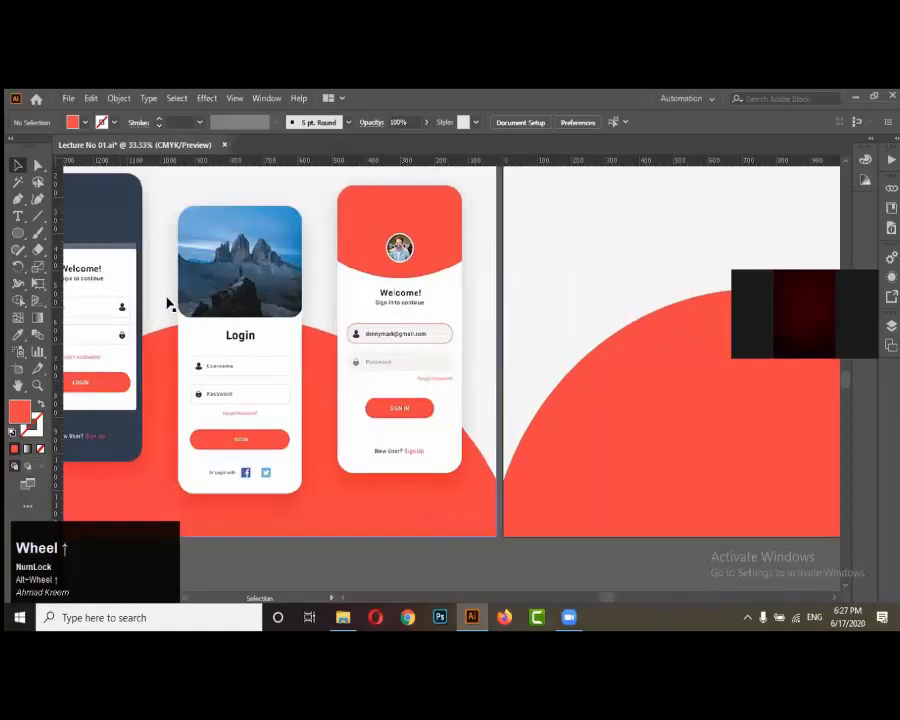
pyautogui.click(18, 234)
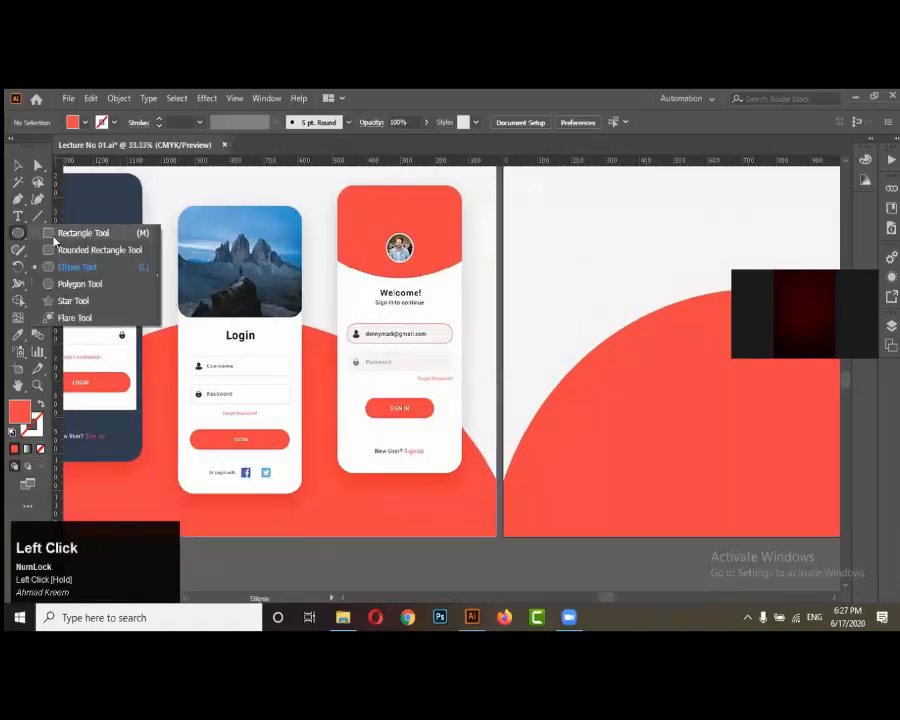
pyautogui.click(60, 233)
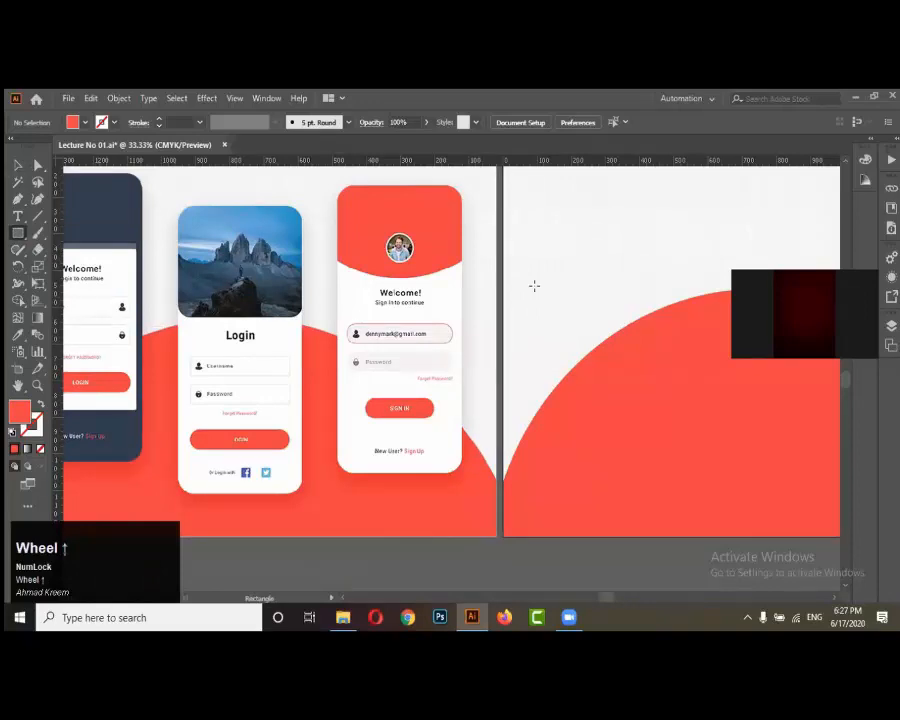
pyautogui.click(534, 286)
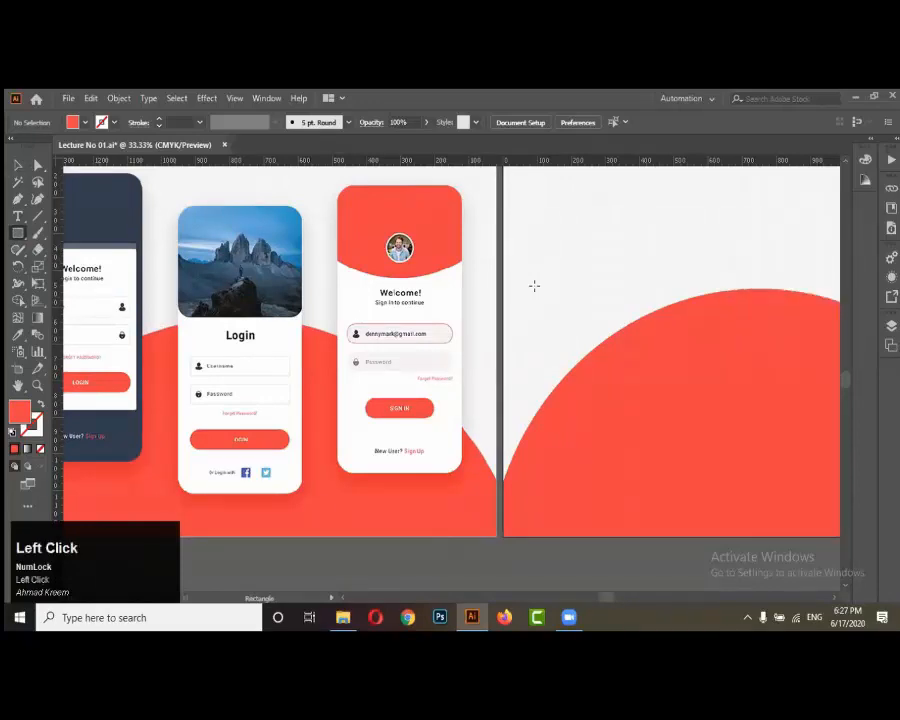
pyautogui.scroll(-1, 534, 286)
pyautogui.click(534, 286)
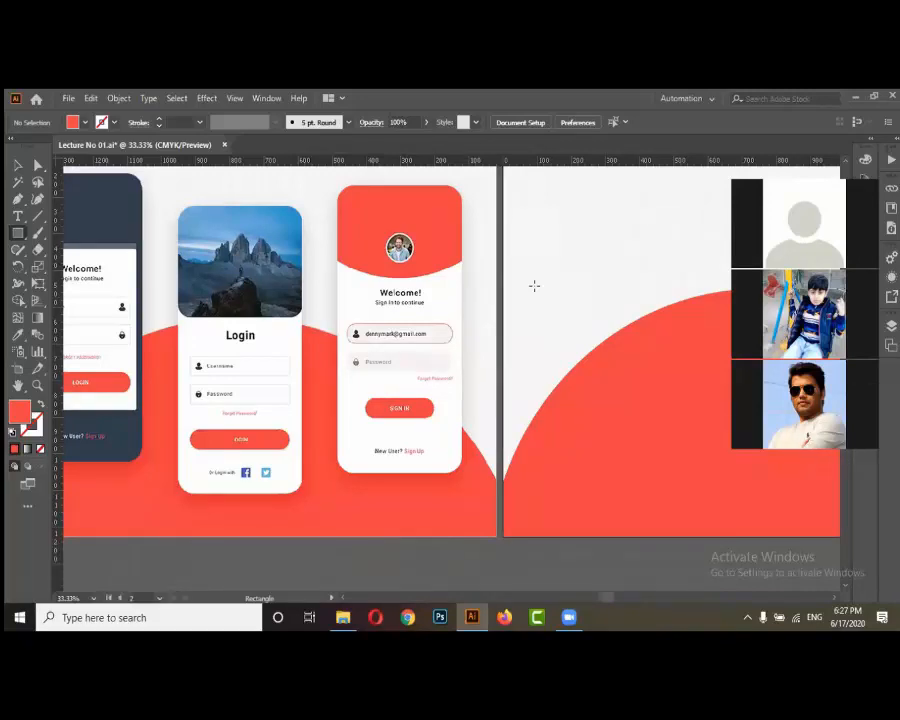
pyautogui.click(534, 286)
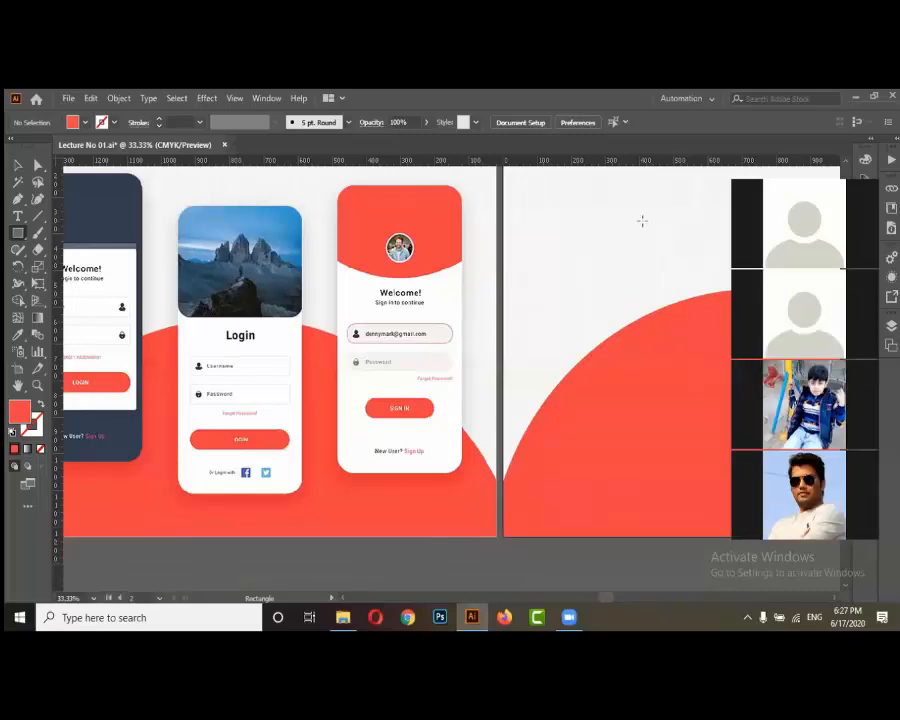
pyautogui.scroll(-2, 535, 342)
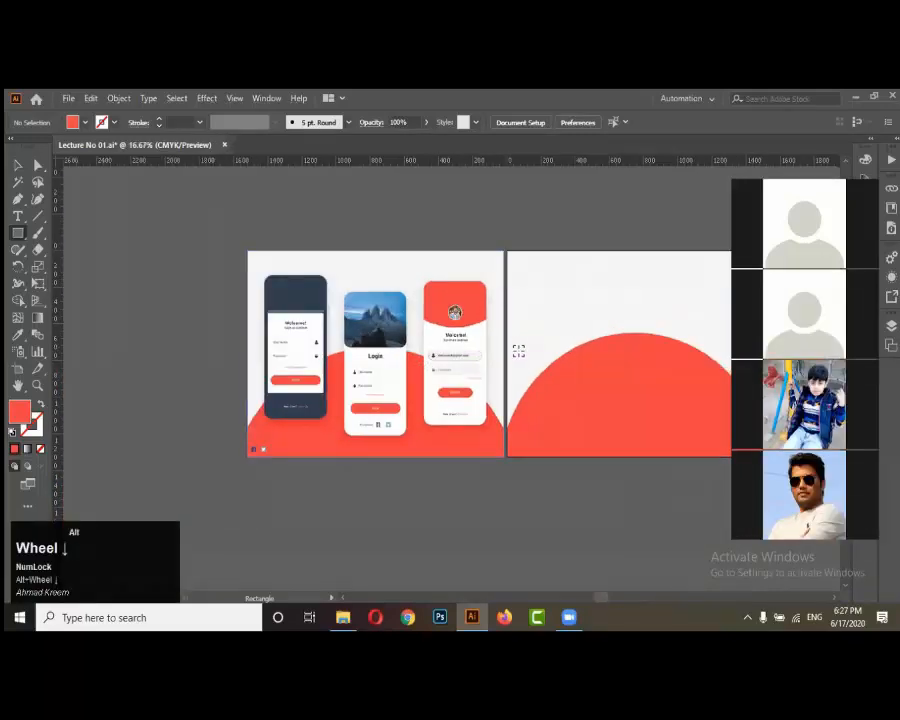
pyautogui.scroll(1, 518, 349)
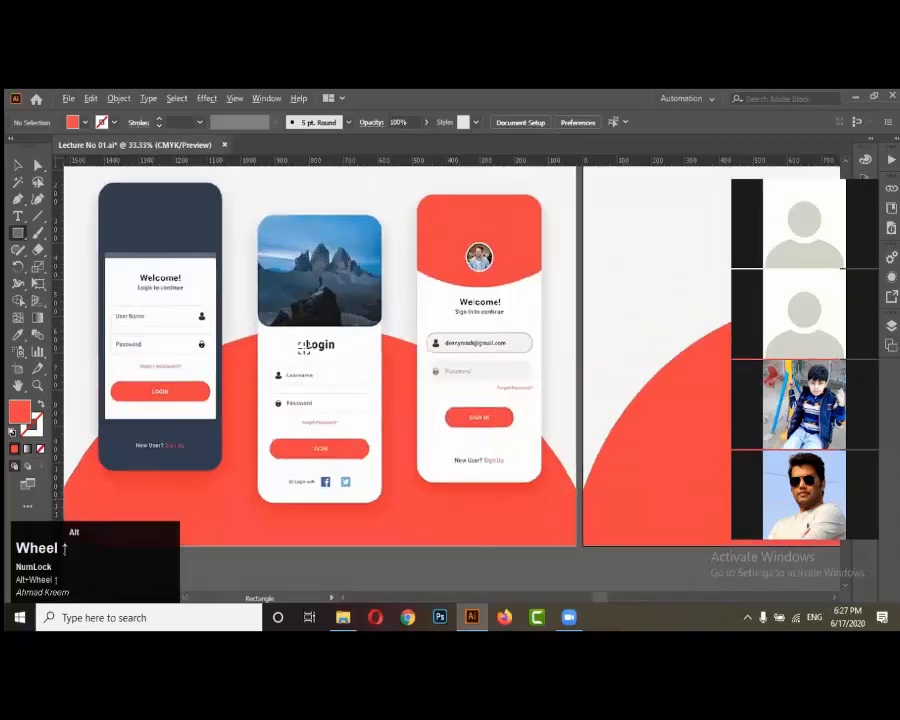
pyautogui.scroll(1, 303, 342)
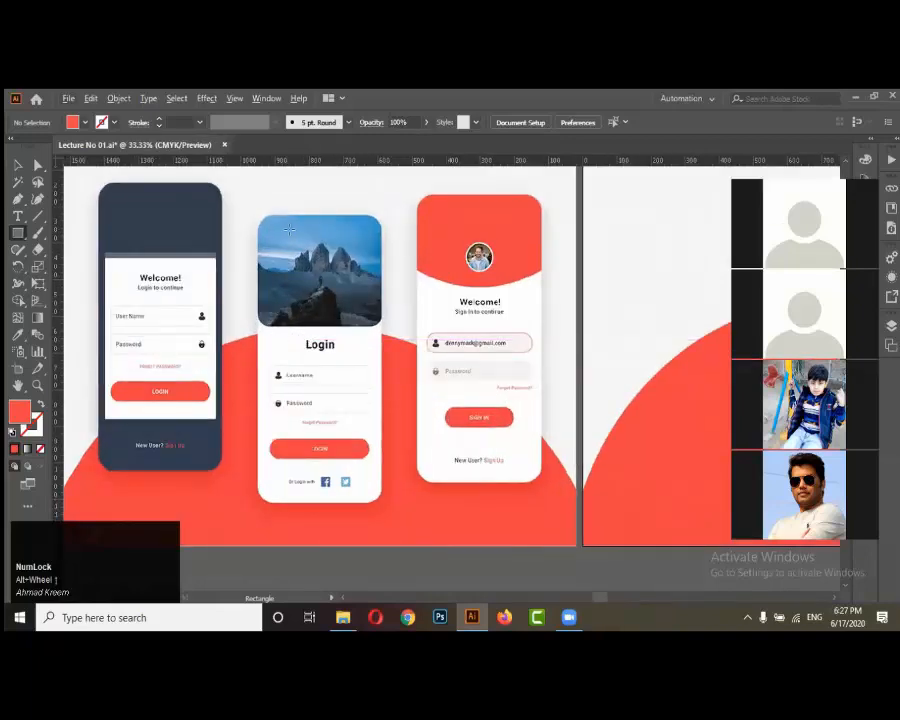
pyautogui.scroll(-1, 232, 306)
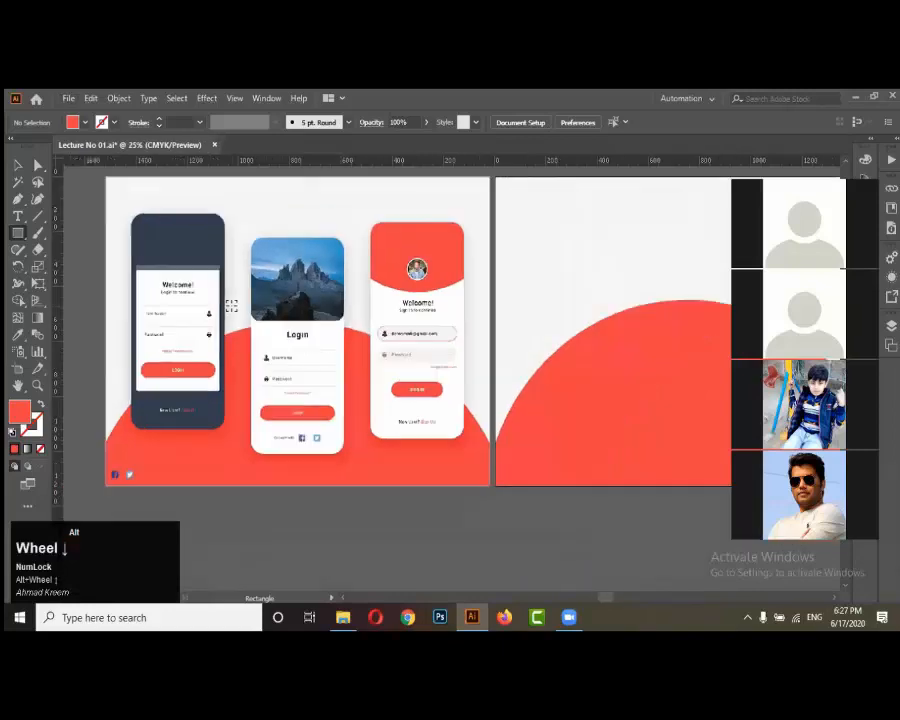
pyautogui.scroll(1, 210, 245)
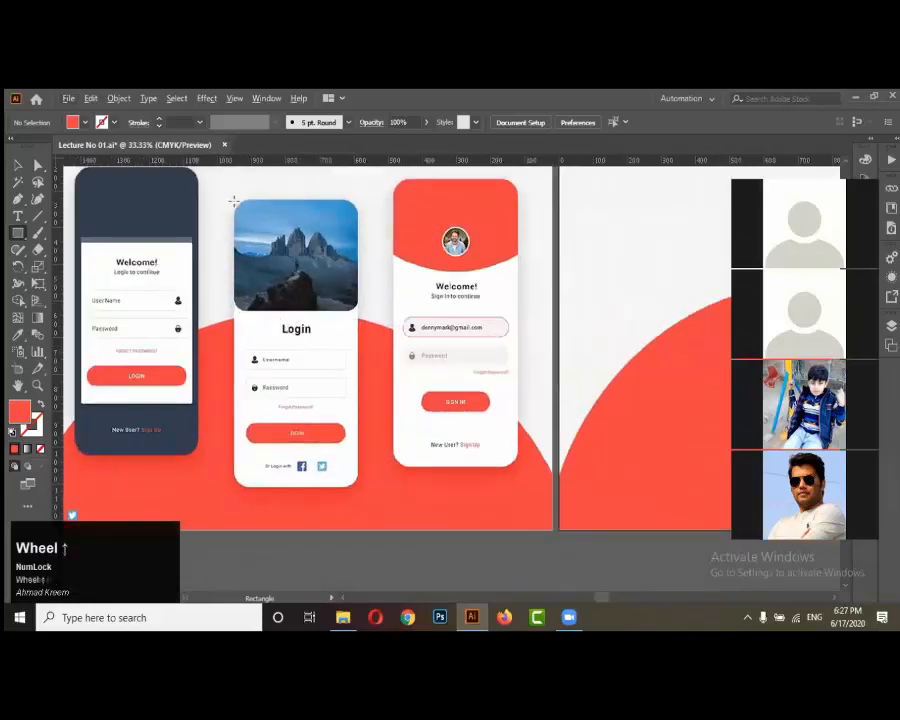
# Trace the middle phone screen on the first artboard with a rectangle that has no fill and a red stroke
pyautogui.moveTo(233, 199)
pyautogui.mouseDown()
pyautogui.moveTo(326, 384)
pyautogui.moveTo(358, 486)
pyautogui.mouseUp()
pyautogui.hotkey('ctrl', 'z')
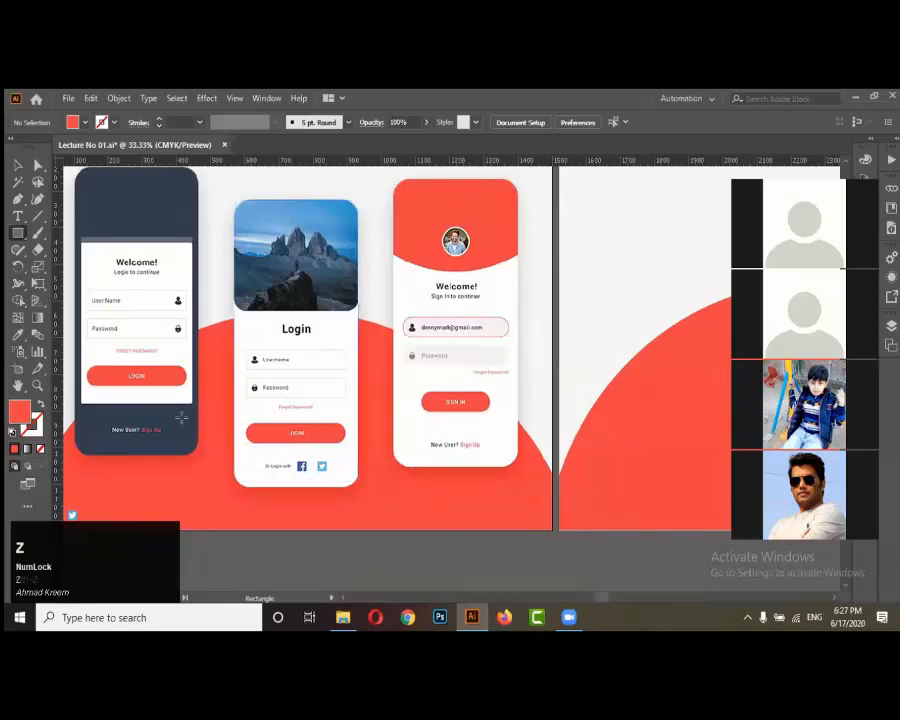
pyautogui.click(37, 403)
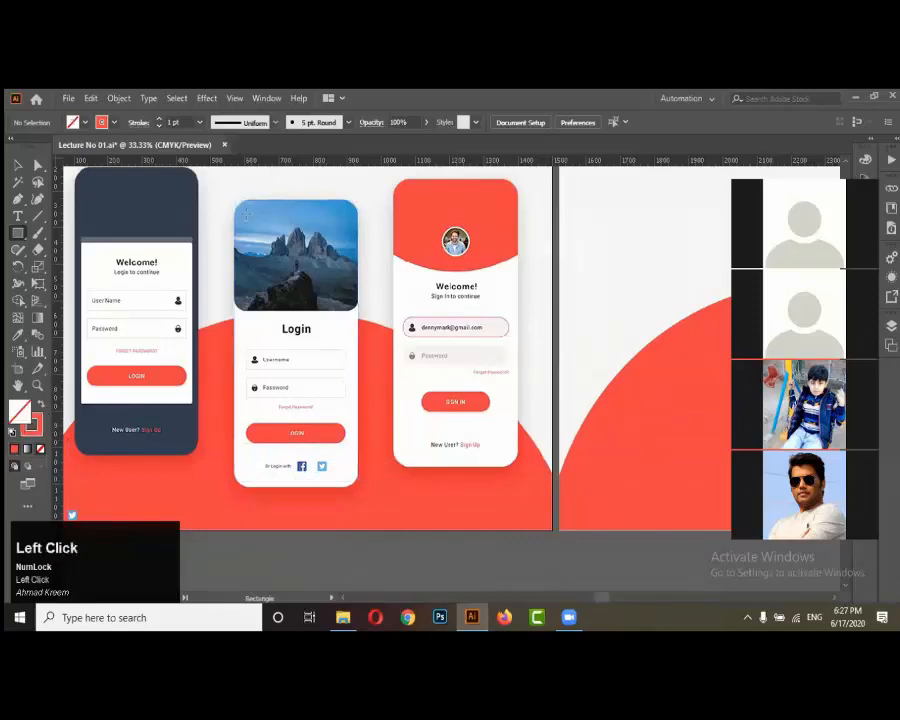
pyautogui.moveTo(232, 201); pyautogui.dragTo(358, 486)
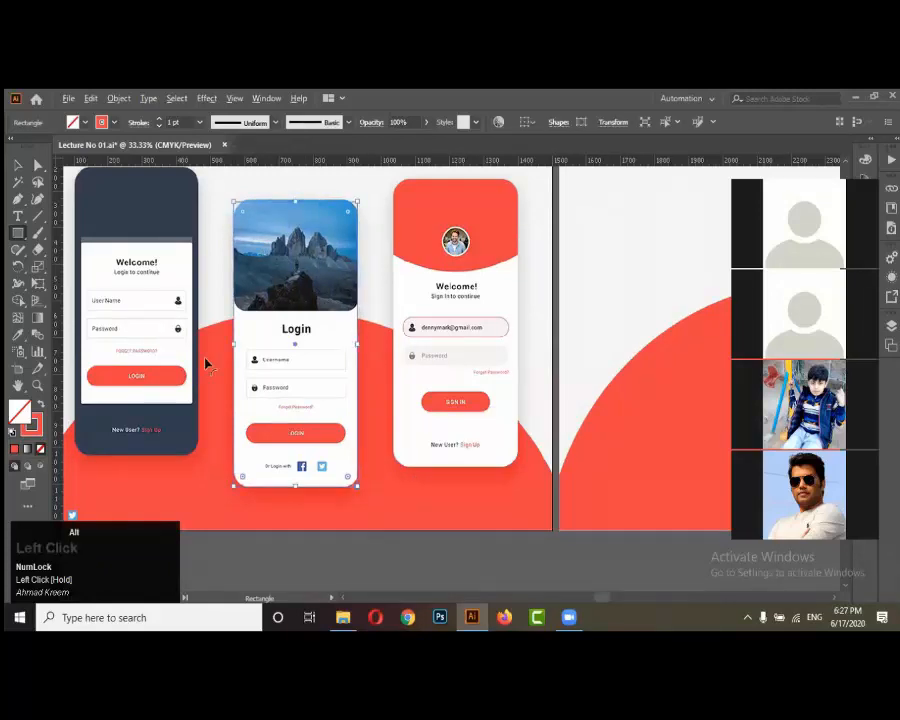
# Move the outlined rectangle to the second artboard and place it near the middle, over the red curve
pyautogui.scroll(-2, 205, 364)
pyautogui.click(17, 165)
pyautogui.scroll(1, 290, 370)
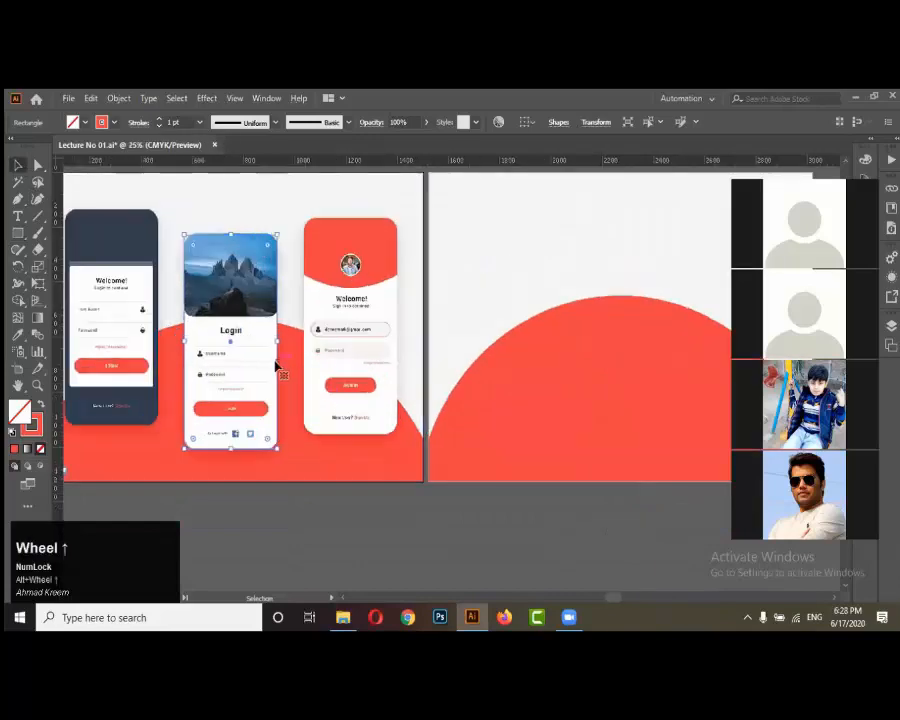
pyautogui.moveTo(279, 370); pyautogui.dragTo(631, 368)
pyautogui.scroll(-1, 593, 328)
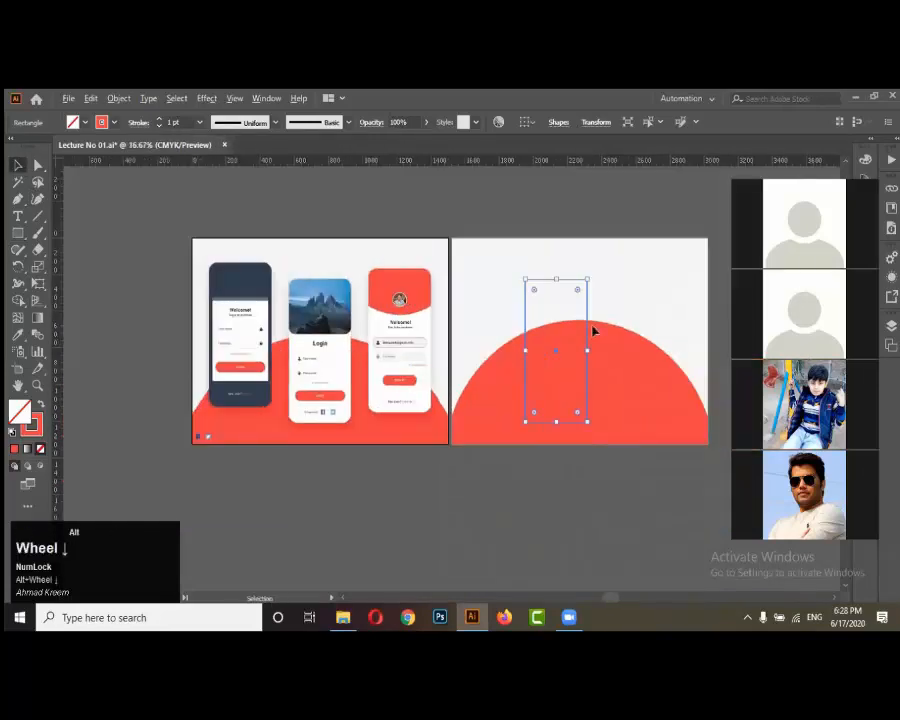
pyautogui.scroll(1, 589, 321)
pyautogui.click(577, 323)
pyautogui.moveTo(577, 323); pyautogui.dragTo(552, 342)
pyautogui.scroll(-1, 552, 342)
pyautogui.scroll(-1, 581, 372)
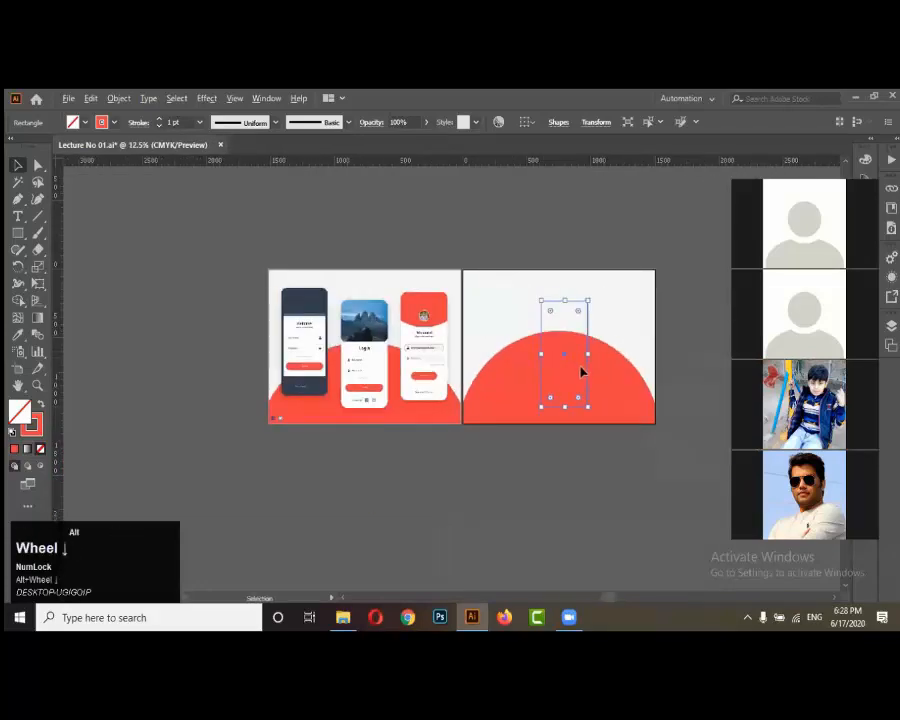
pyautogui.scroll(1, 581, 372)
pyautogui.scroll(1, 581, 369)
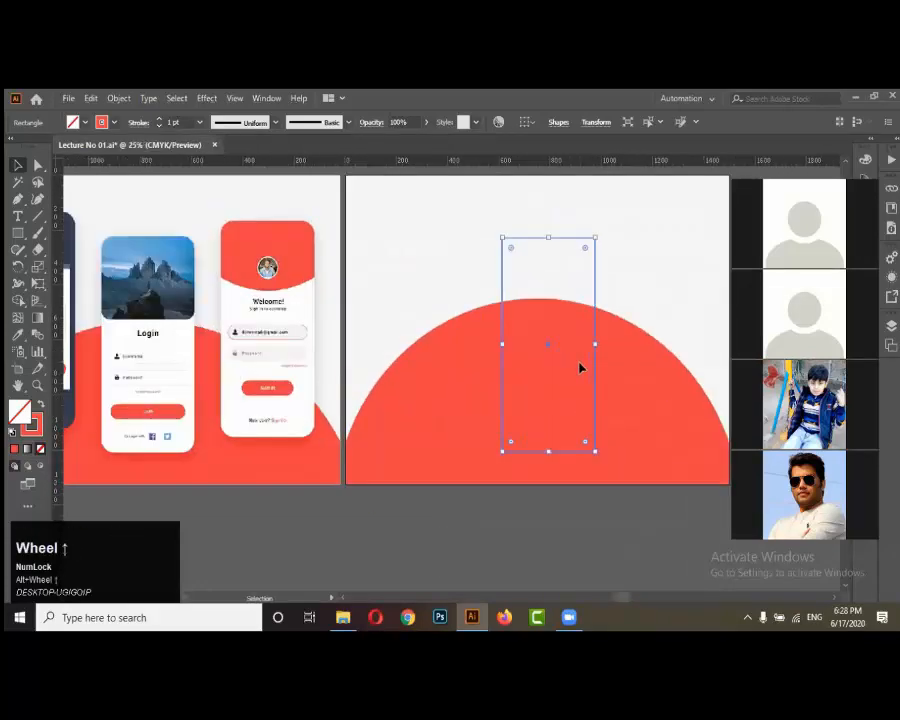
# Fill the rectangle on the second artboard with white (FFFFFF) and deselect it
pyautogui.doubleClick(22, 412)
pyautogui.moveTo(556, 372); pyautogui.dragTo(561, 336)
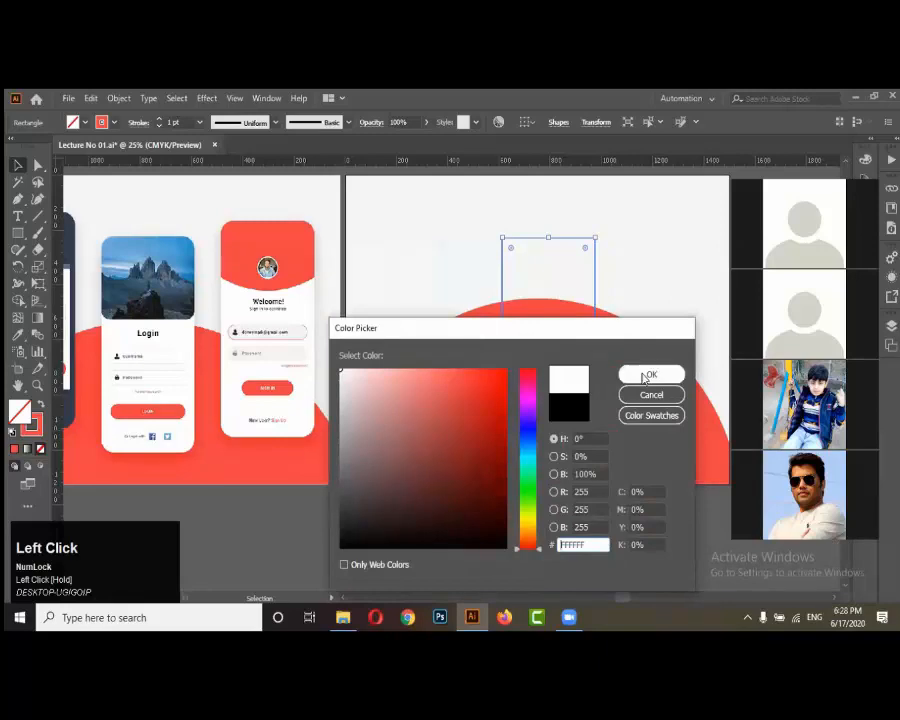
pyautogui.click(640, 372)
pyautogui.click(605, 518)
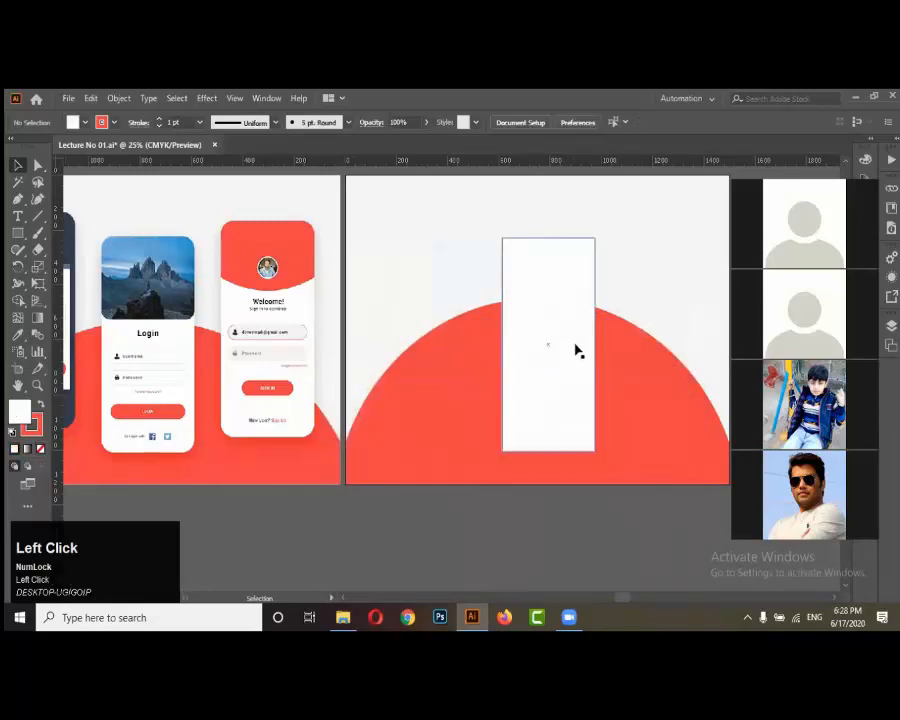
# Remove the red stroke from the white rectangle on the second artboard and deselect it
pyautogui.scroll(2, 600, 237)
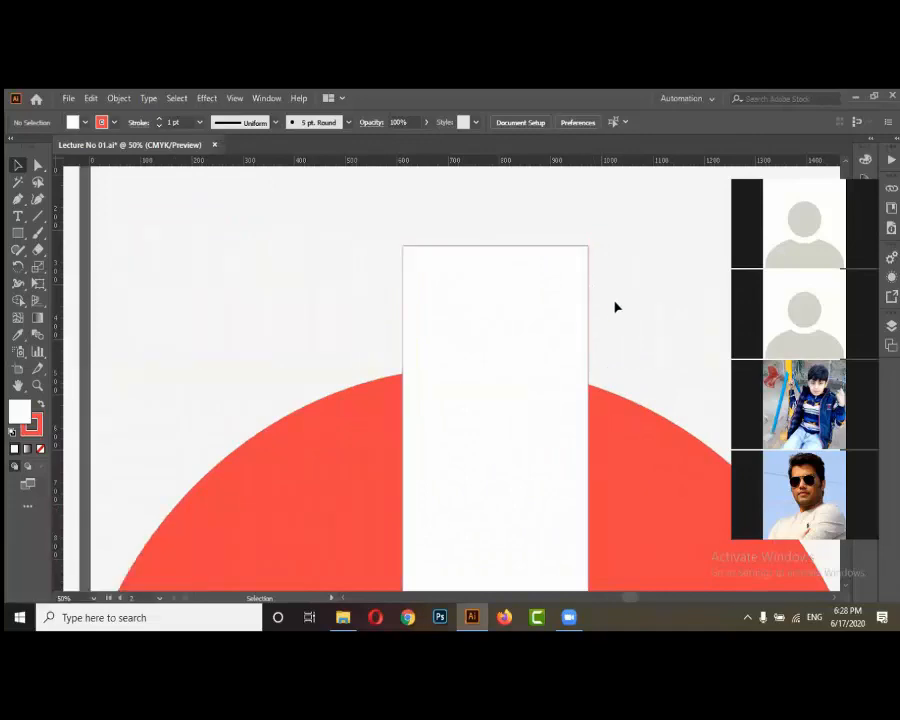
pyautogui.click(555, 308)
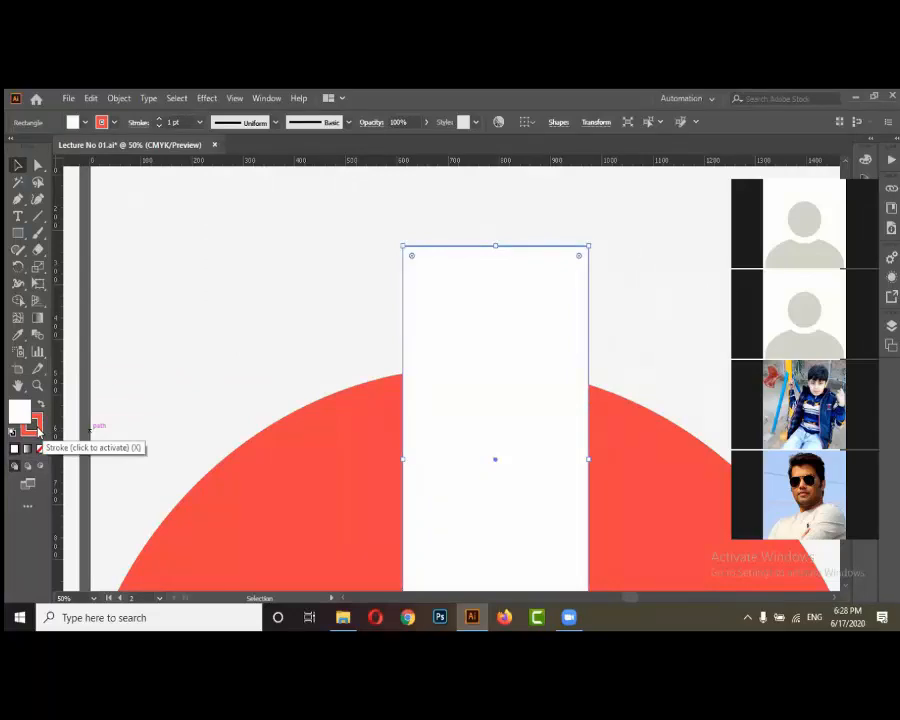
pyautogui.click(34, 432)
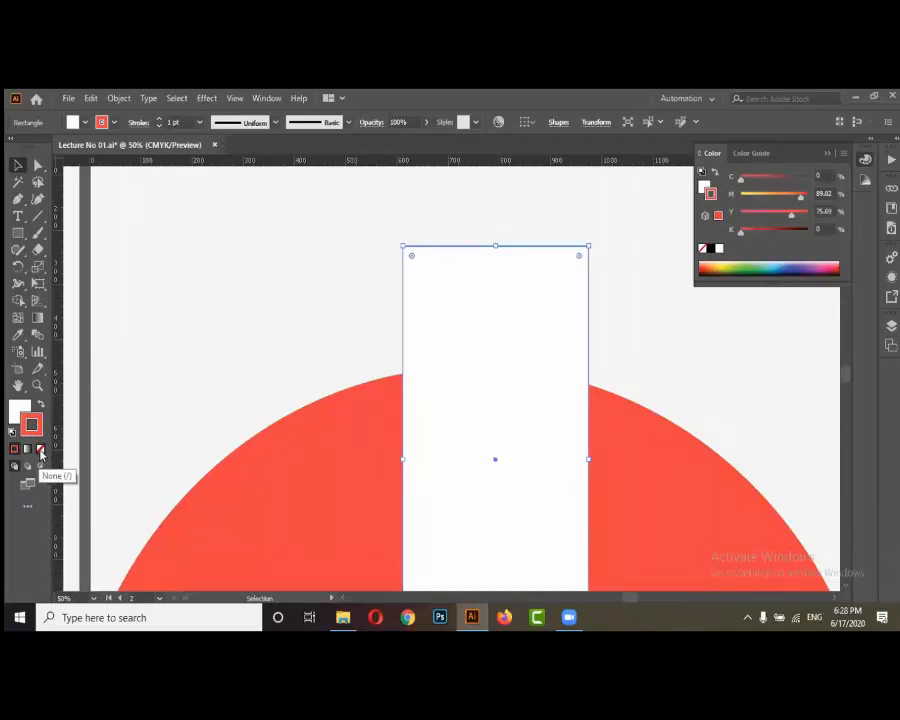
pyautogui.click(40, 451)
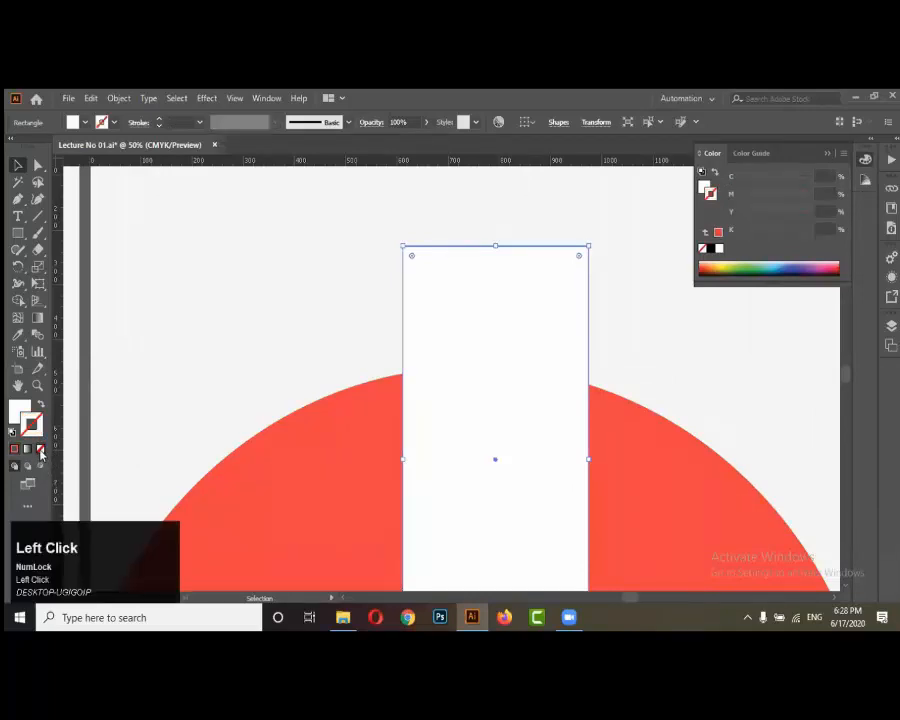
pyautogui.click(241, 335)
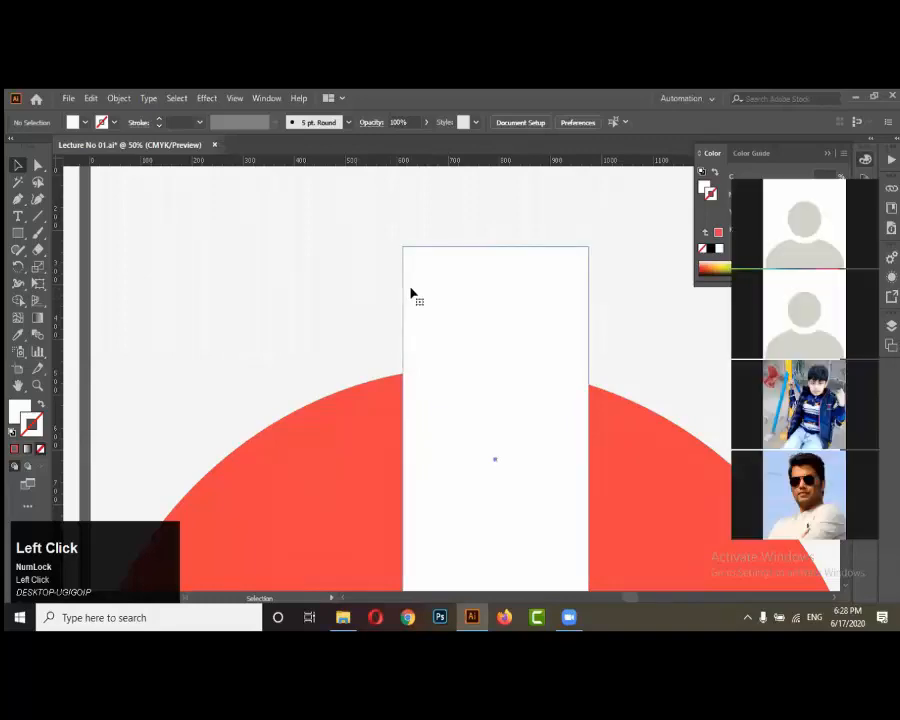
# Round all corners of the white rectangle to a radius of just over 32 px, following the reference phone screens
pyautogui.click(410, 293)
pyautogui.keyDown('alt'); pyautogui.scroll(-2, 492, 231); pyautogui.keyUp('alt')
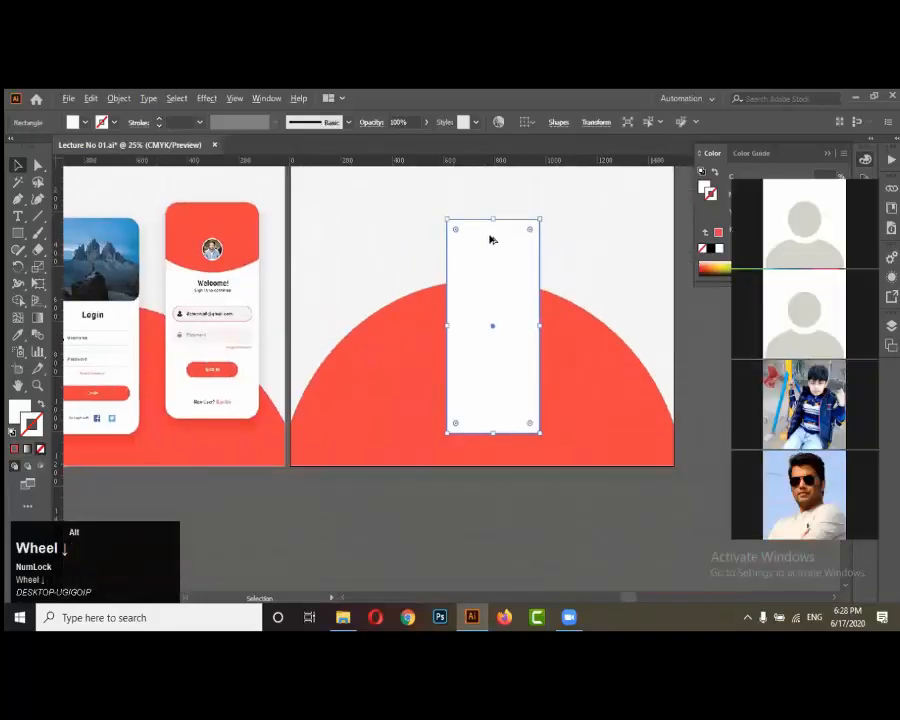
pyautogui.keyDown('alt'); pyautogui.scroll(-1, 490, 238); pyautogui.keyUp('alt')
pyautogui.keyDown('alt'); pyautogui.scroll(3, 325, 261); pyautogui.keyUp('alt')
pyautogui.keyDown('alt'); pyautogui.scroll(-1, 270, 274); pyautogui.keyUp('alt')
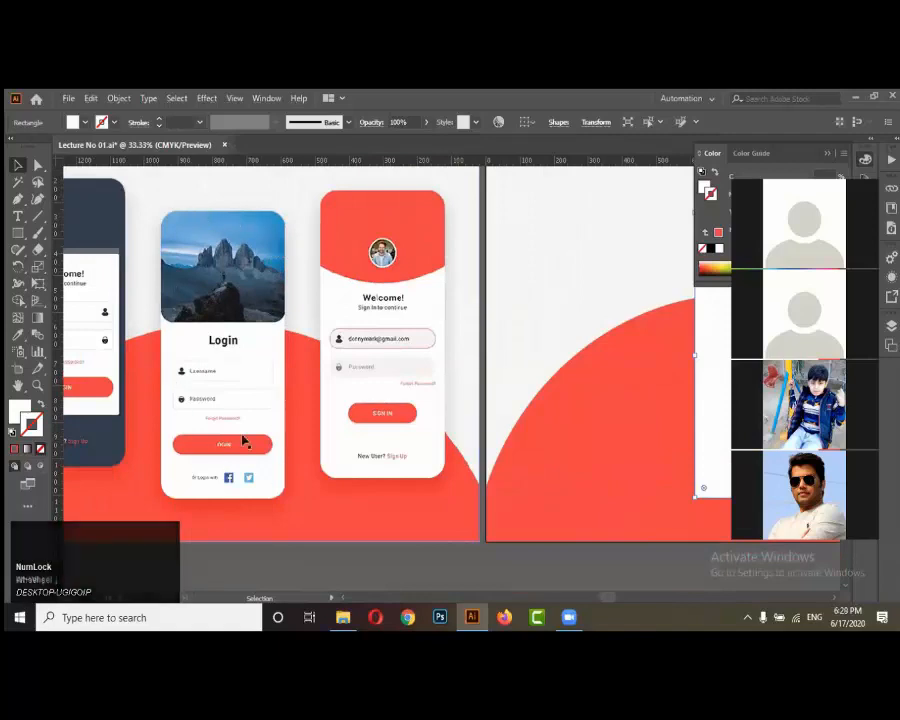
pyautogui.keyDown('alt'); pyautogui.scroll(-1, 212, 442); pyautogui.keyUp('alt')
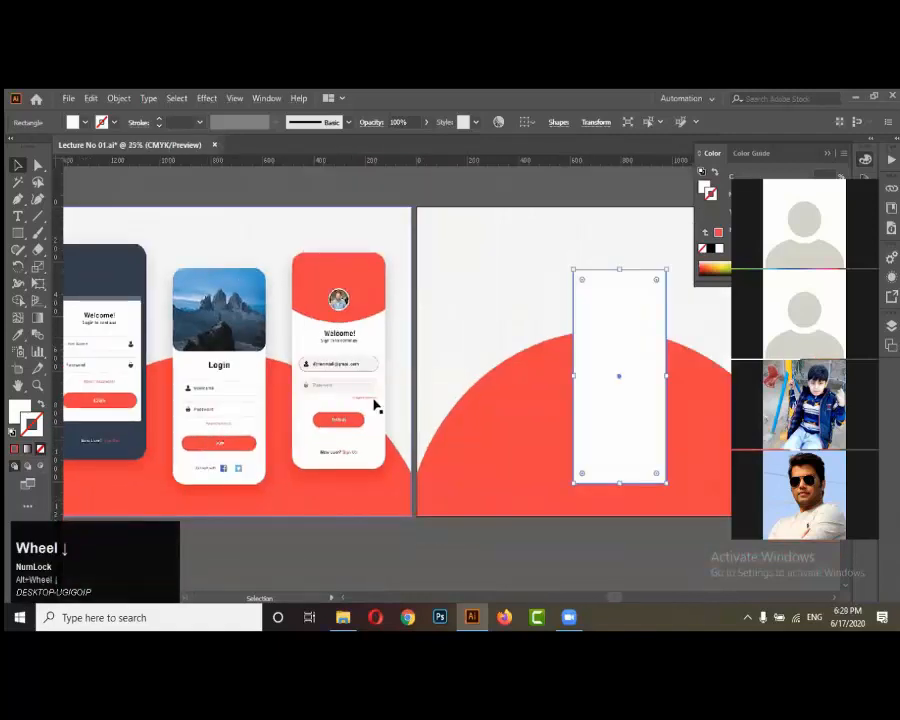
pyautogui.keyDown('alt'); pyautogui.scroll(2, 671, 302); pyautogui.keyUp('alt')
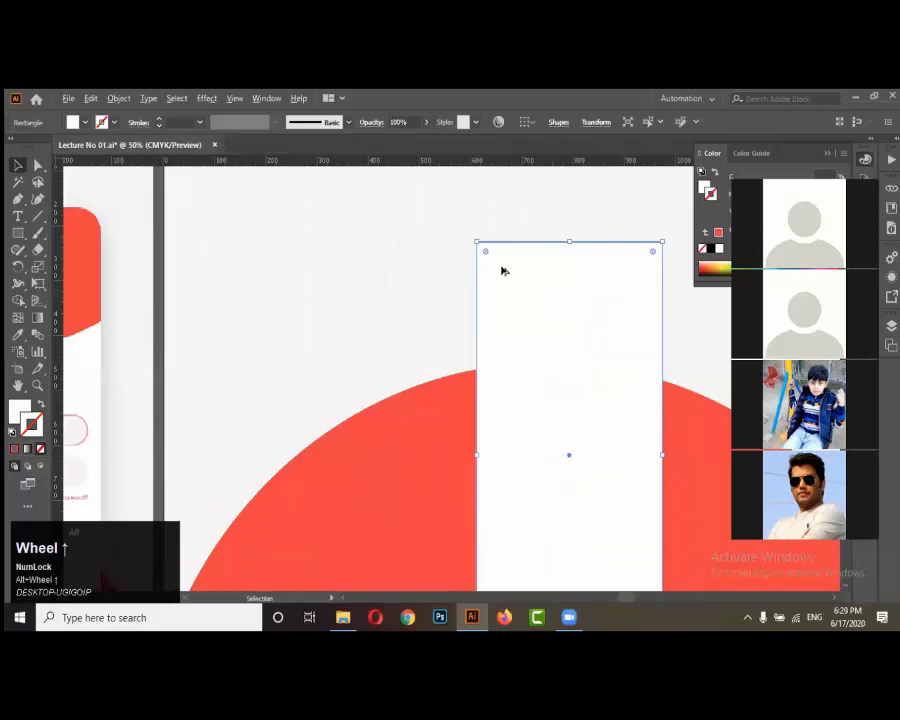
pyautogui.keyDown('alt'); pyautogui.scroll(-1, 596, 266); pyautogui.keyUp('alt')
pyautogui.keyDown('alt'); pyautogui.scroll(2, 598, 262); pyautogui.keyUp('alt')
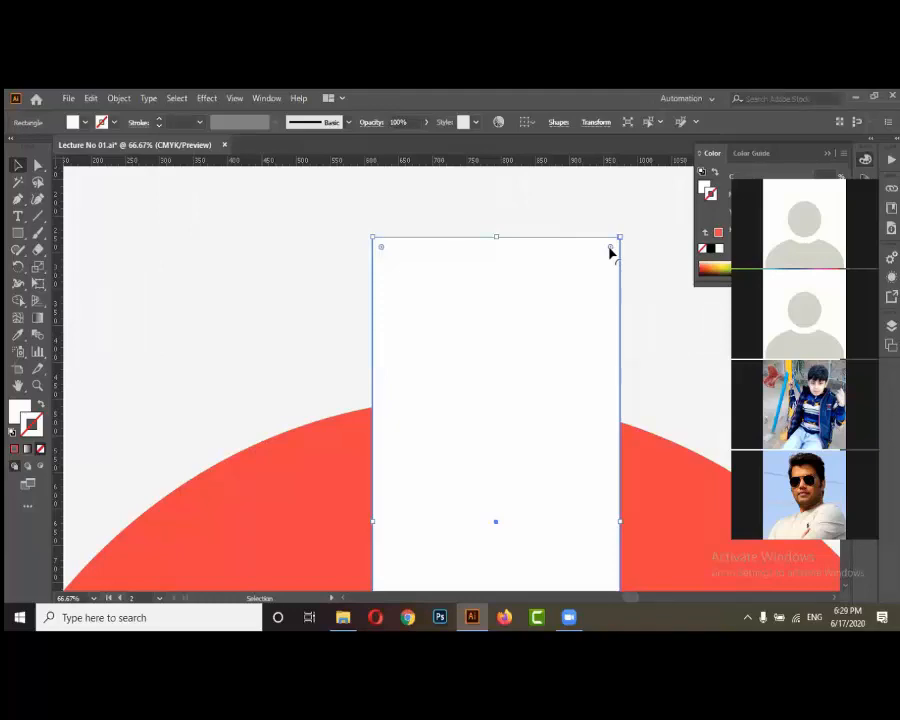
pyautogui.moveTo(609, 248); pyautogui.dragTo(596, 259)
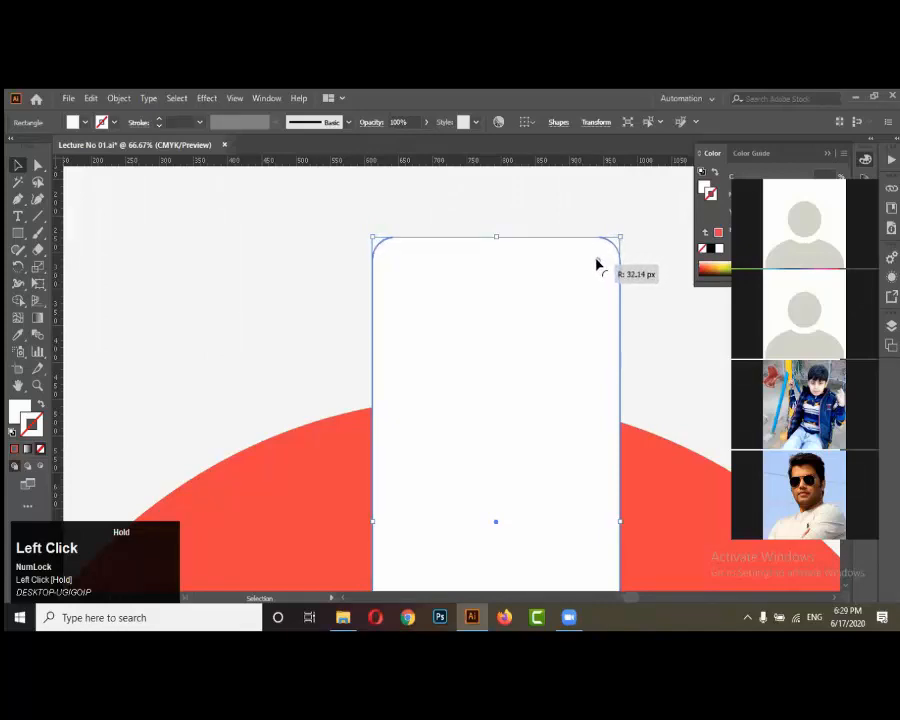
pyautogui.moveTo(596, 259); pyautogui.dragTo(595, 263)
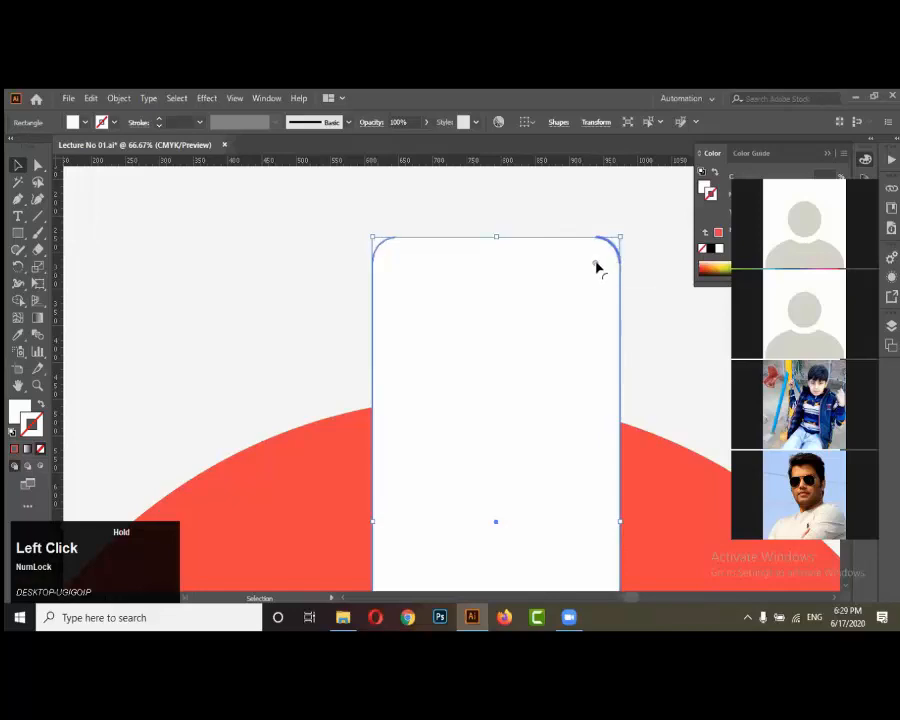
# Examine the rounded white rectangle on the second artboard against the reference phone screens
pyautogui.scroll(-2, 619, 207)
pyautogui.scroll(-1, 619, 207)
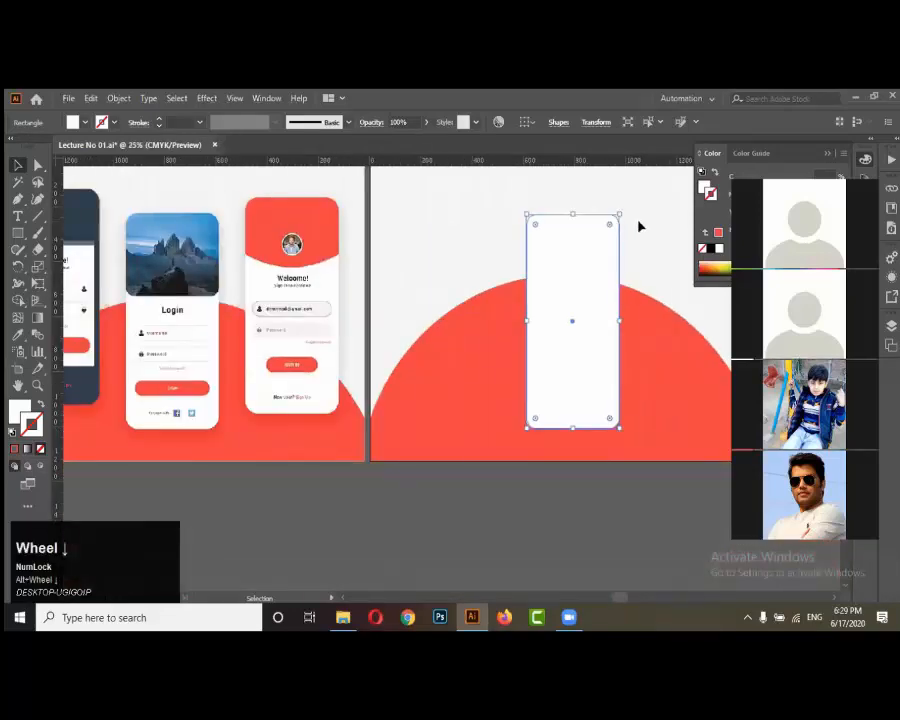
pyautogui.click(636, 225)
pyautogui.scroll(1, 620, 238)
pyautogui.click(598, 252)
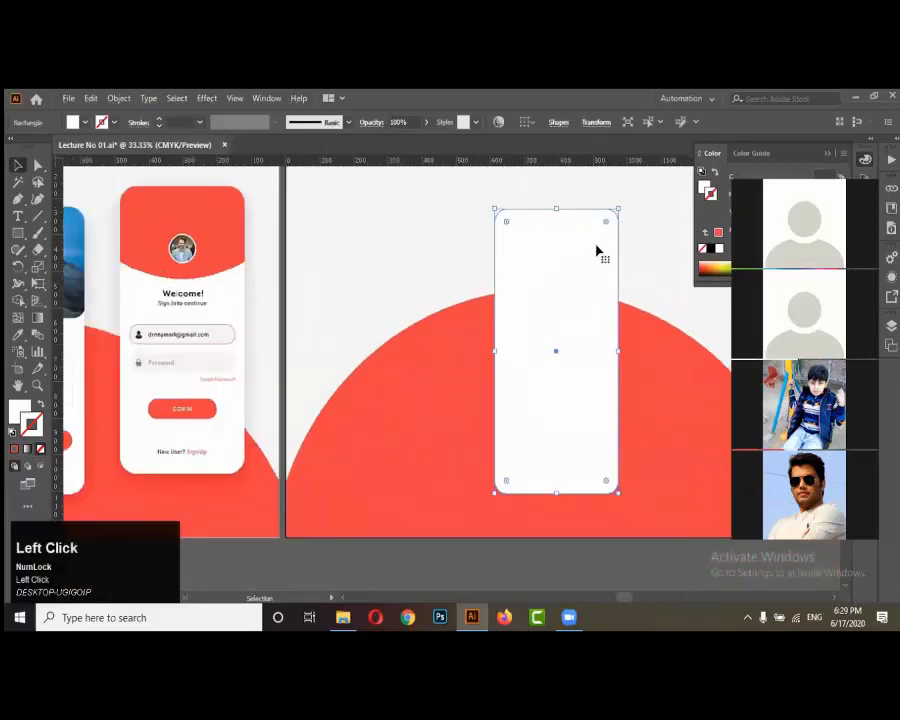
pyautogui.scroll(-1, 626, 344)
pyautogui.scroll(-3, 626, 344)
pyautogui.scroll(3, 614, 344)
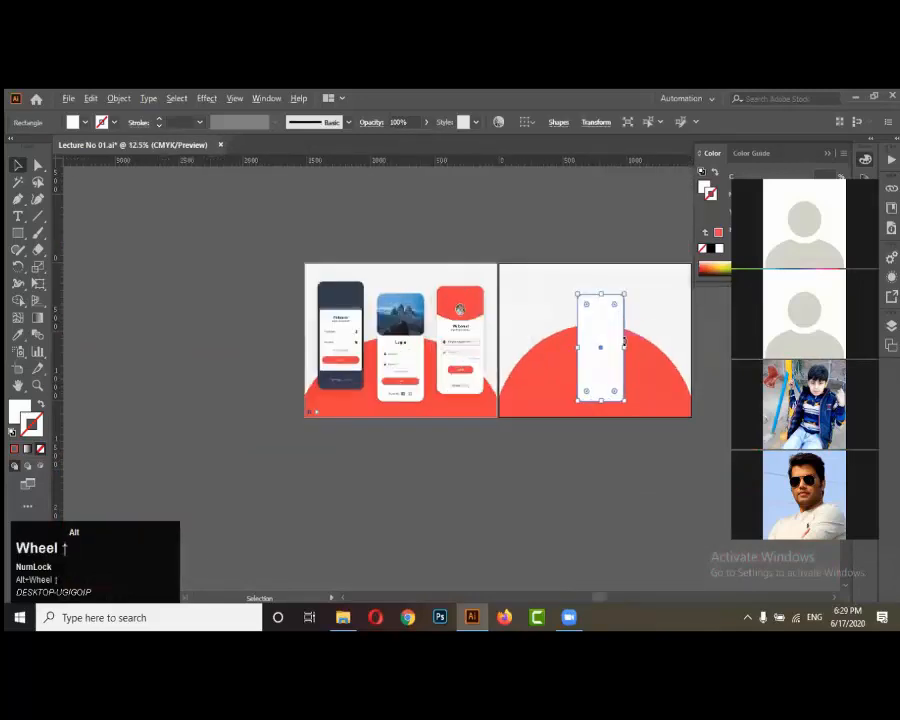
# Duplicate the white rounded rectangle in place and shorten the front copy from its bottom edge to roughly the panel's top third
pyautogui.scroll(2, 136, 270)
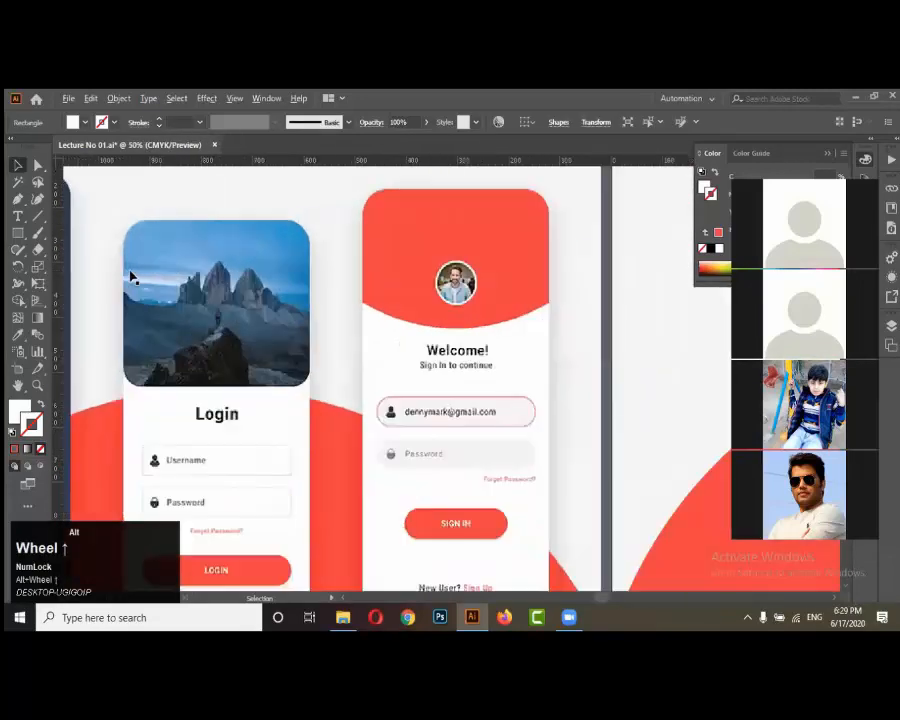
pyautogui.scroll(1, 140, 272)
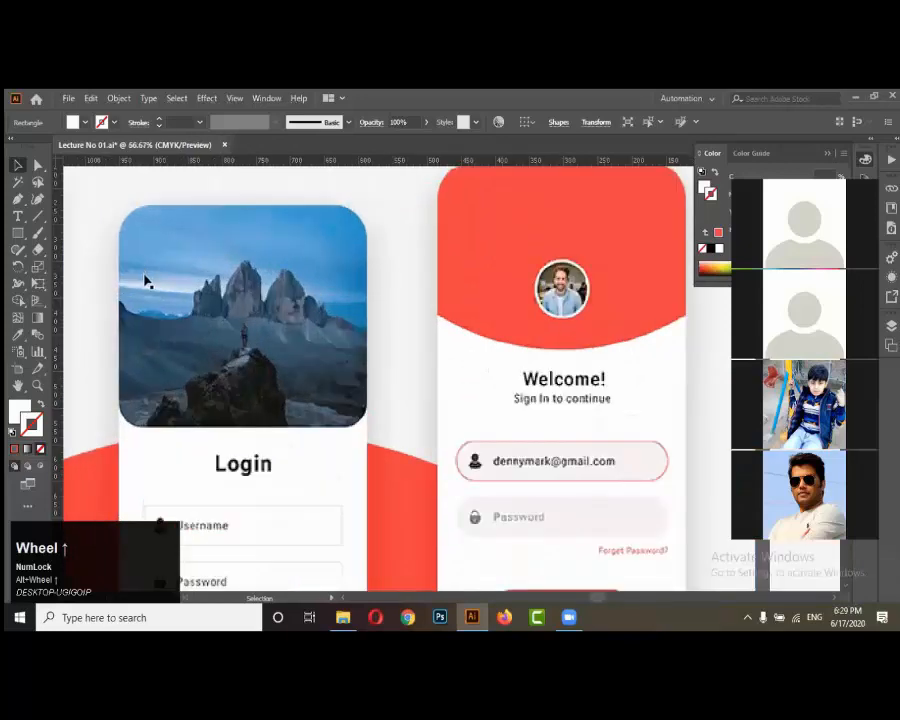
pyautogui.scroll(-4, 148, 285)
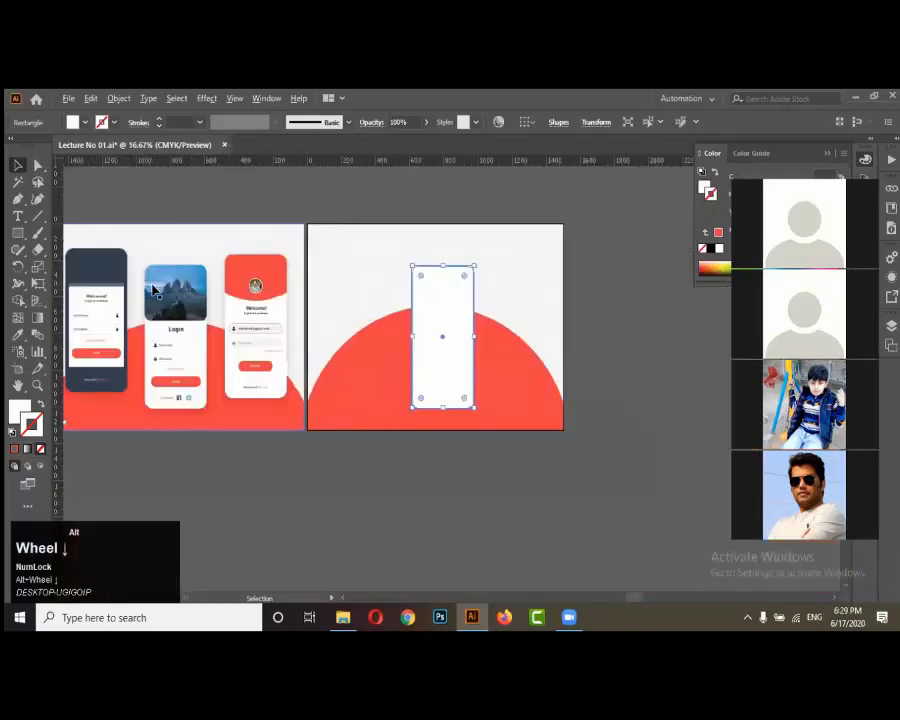
pyautogui.scroll(2, 448, 306)
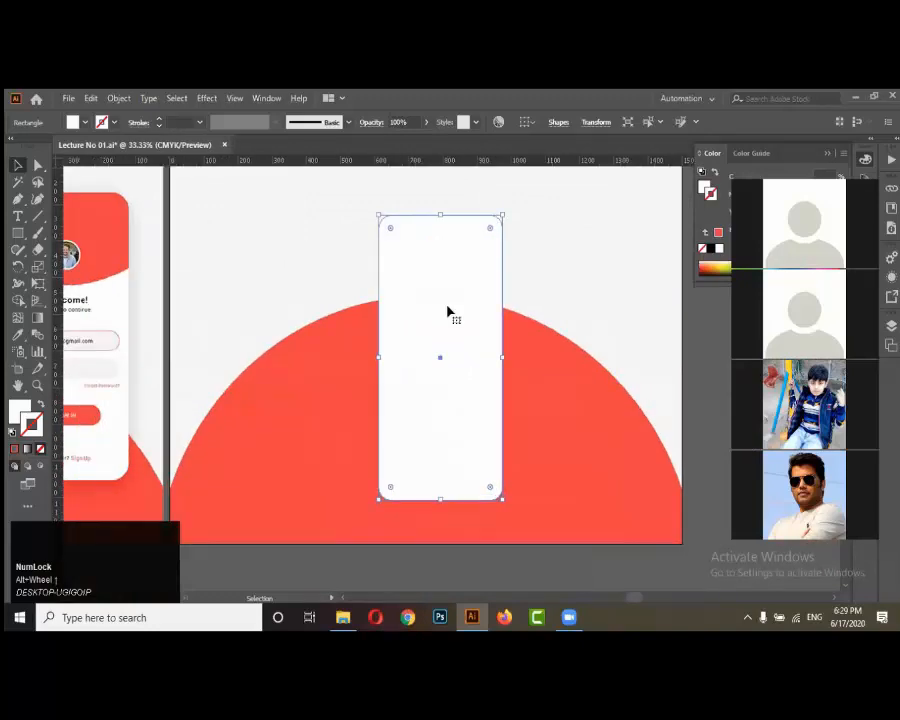
pyautogui.press('ctrl')
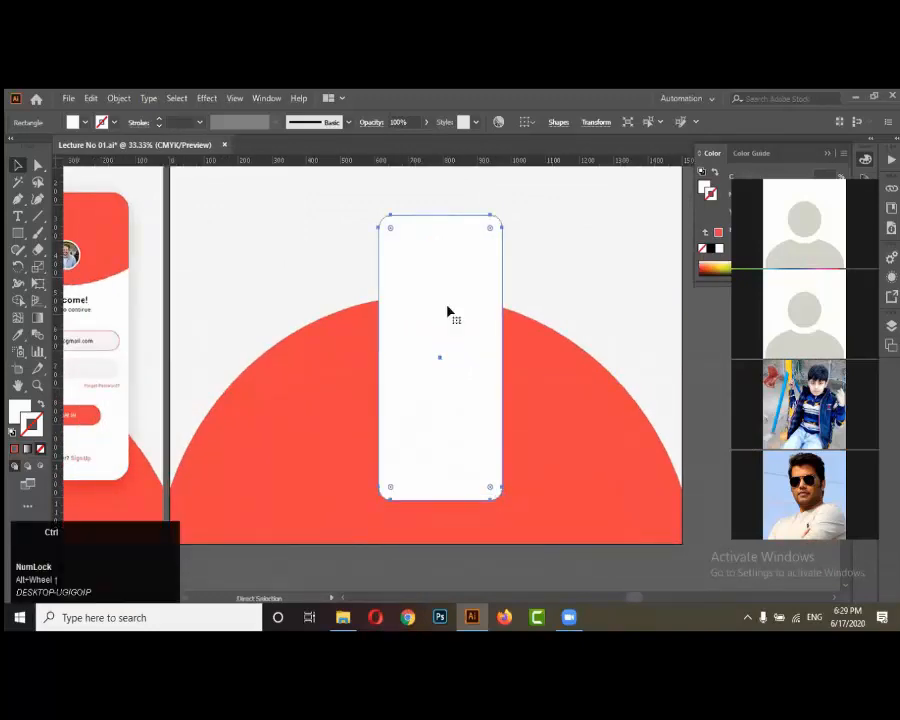
pyautogui.hotkey('ctrl', 'c')
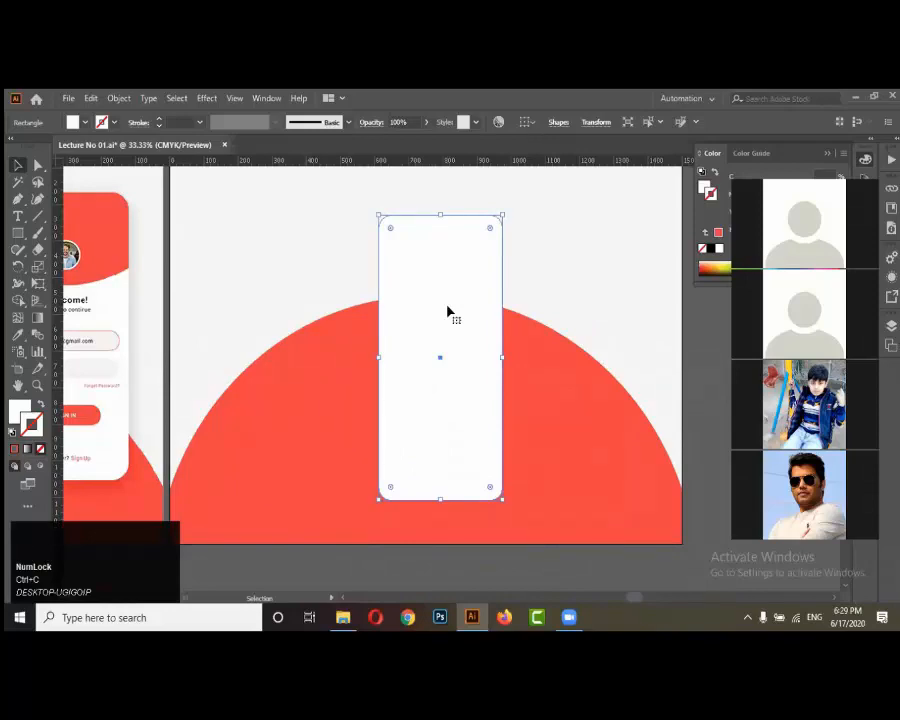
pyautogui.press('ctrl')
pyautogui.hotkey('ctrl', 'f')
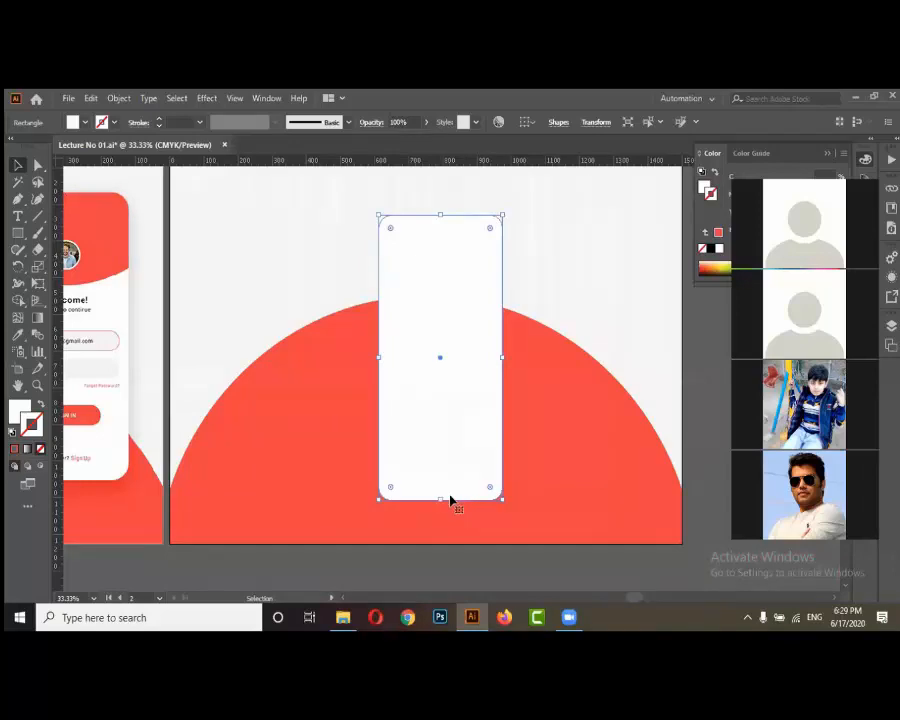
pyautogui.moveTo(440, 499); pyautogui.dragTo(440, 304)
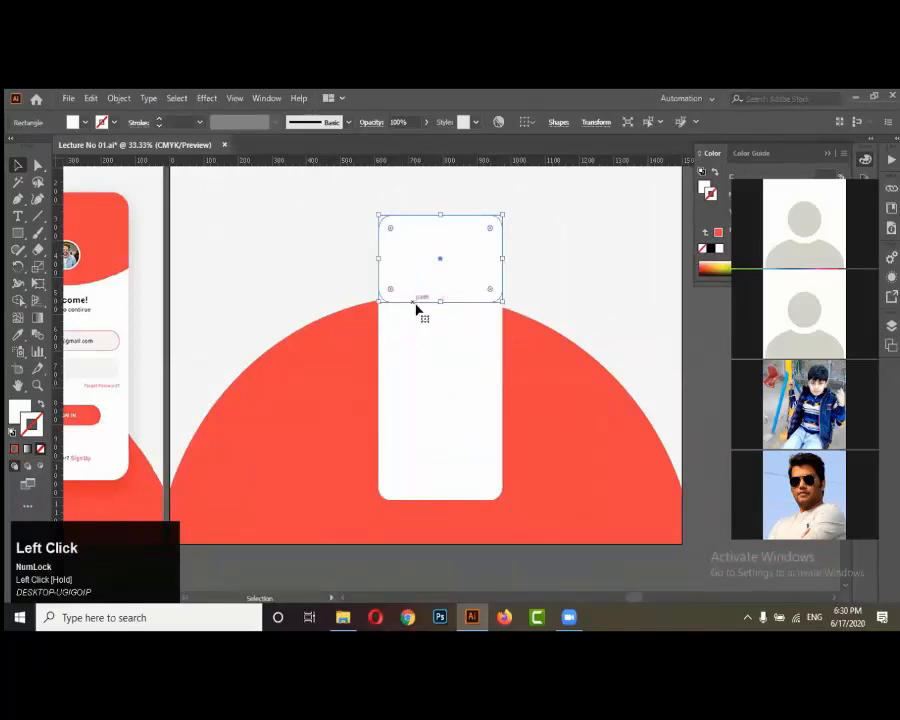
# Fill the shortened rectangle copy with light gray (C 31.06, M 24.64, Y 25.23, K 0) and deselect it
pyautogui.doubleClick(18, 414)
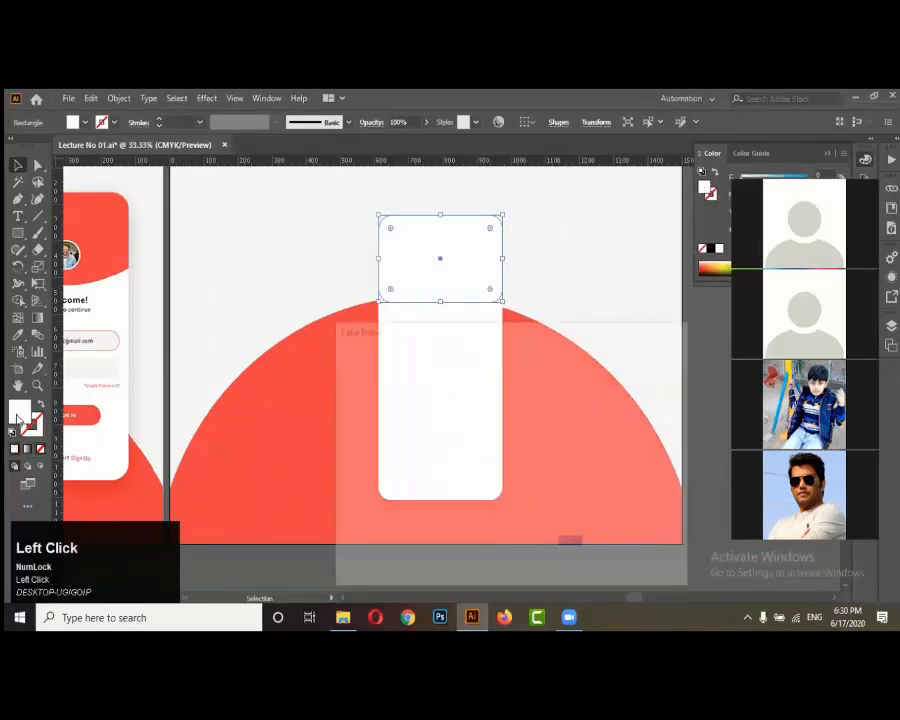
pyautogui.moveTo(380, 392)
pyautogui.mouseDown()
pyautogui.moveTo(338, 399)
pyautogui.moveTo(340, 423)
pyautogui.mouseUp()
pyautogui.click(651, 374)
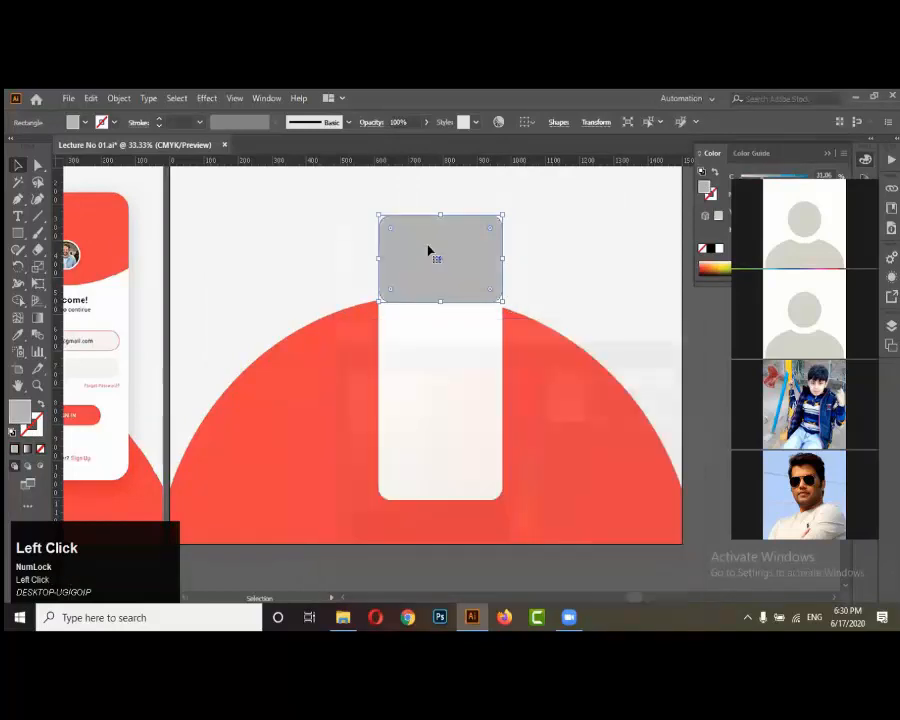
pyautogui.hotkey('ctrl', '-')
pyautogui.click(538, 248)
# Extend the gray rectangle's bottom edge downward to match the photo area's height on the reference Login screen
pyautogui.keyDown('alt'); pyautogui.scroll(-1, 538, 247); pyautogui.keyUp('alt')
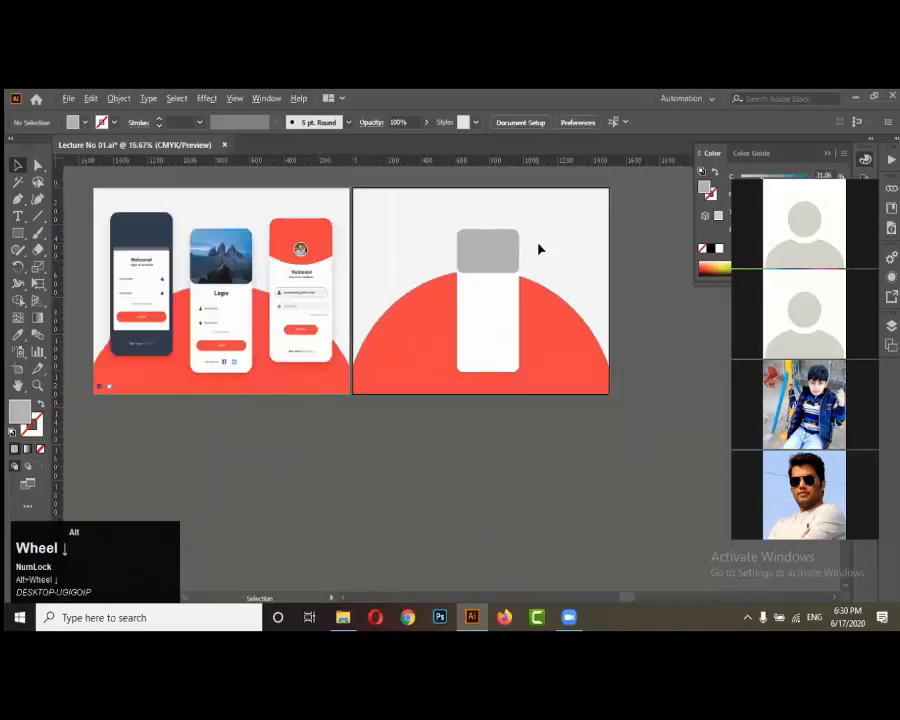
pyautogui.keyDown('alt'); pyautogui.scroll(1, 255, 255); pyautogui.keyUp('alt')
pyautogui.click(573, 261)
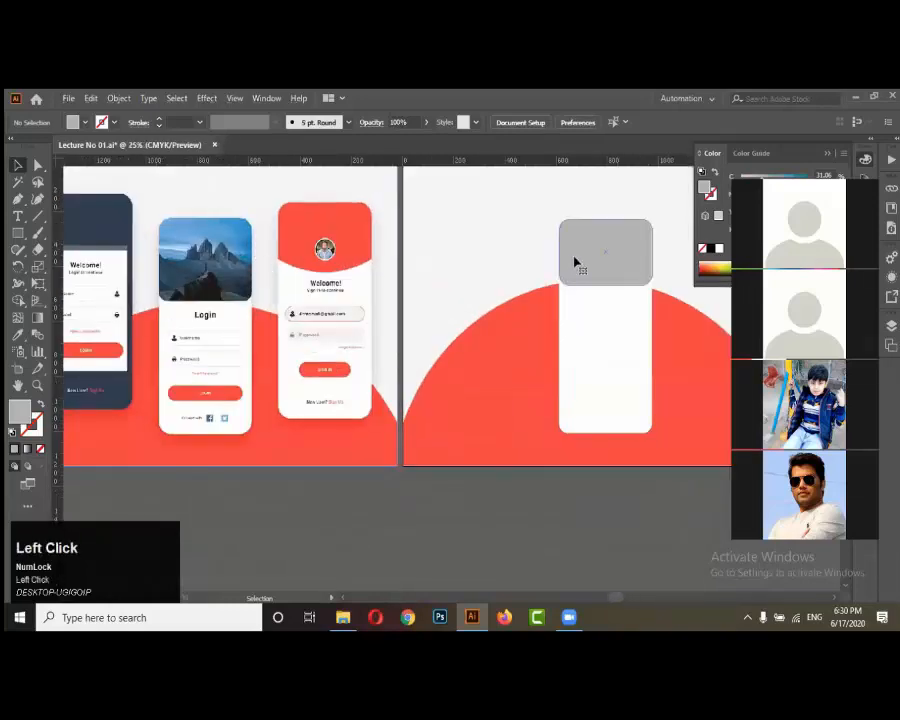
pyautogui.moveTo(607, 287); pyautogui.dragTo(605, 301)
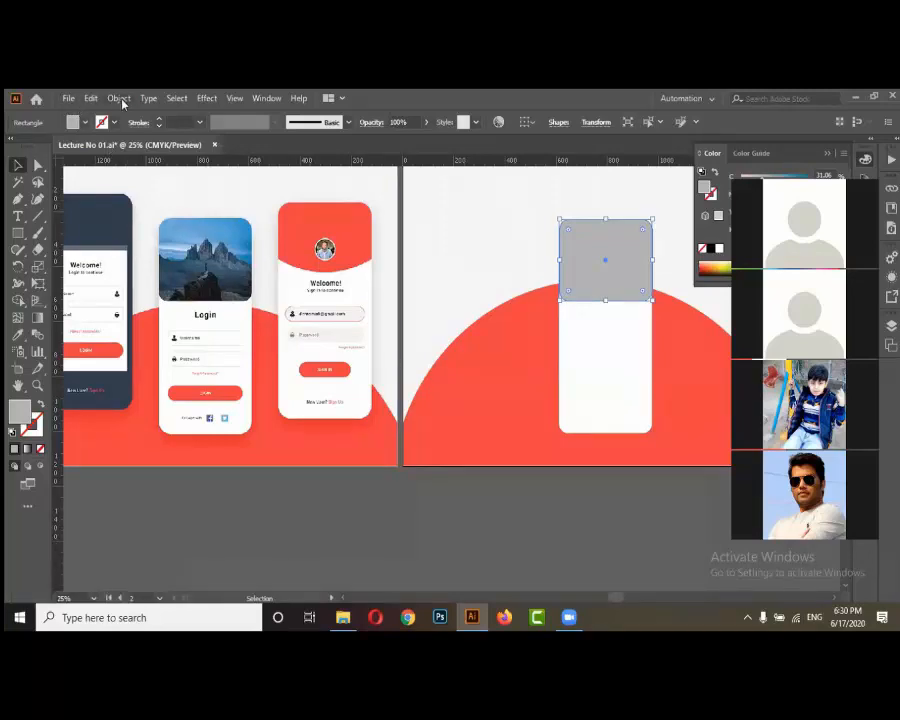
# Place the linked image il_570xN.1265078092_5dtr from the Desktop onto the second artboard, drawn slightly larger than the gray rectangle
pyautogui.click(291, 200)
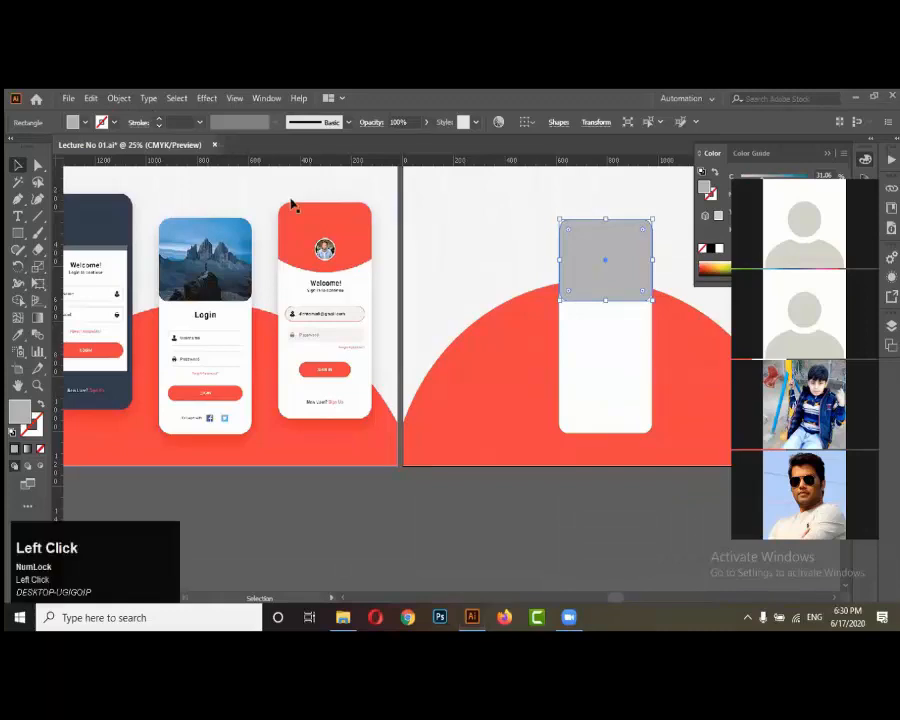
pyautogui.click(67, 104)
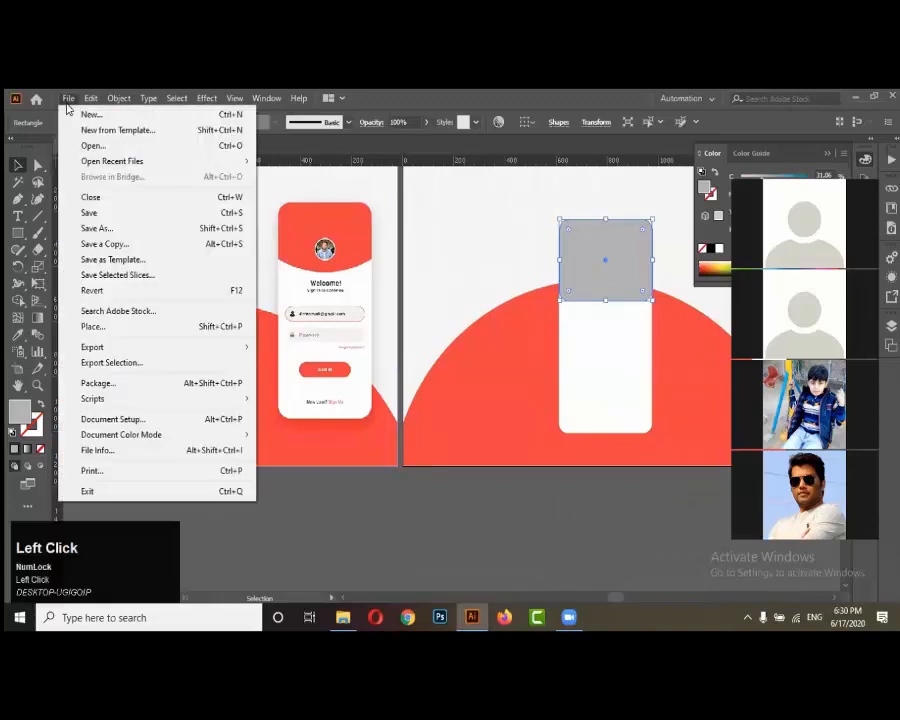
pyautogui.click(121, 332)
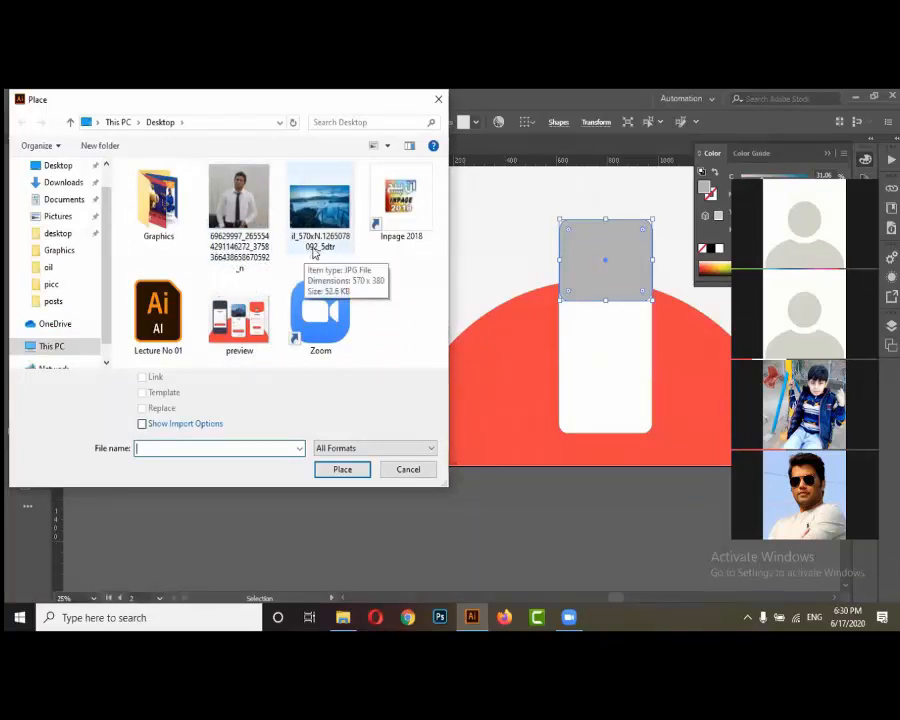
pyautogui.click(306, 254)
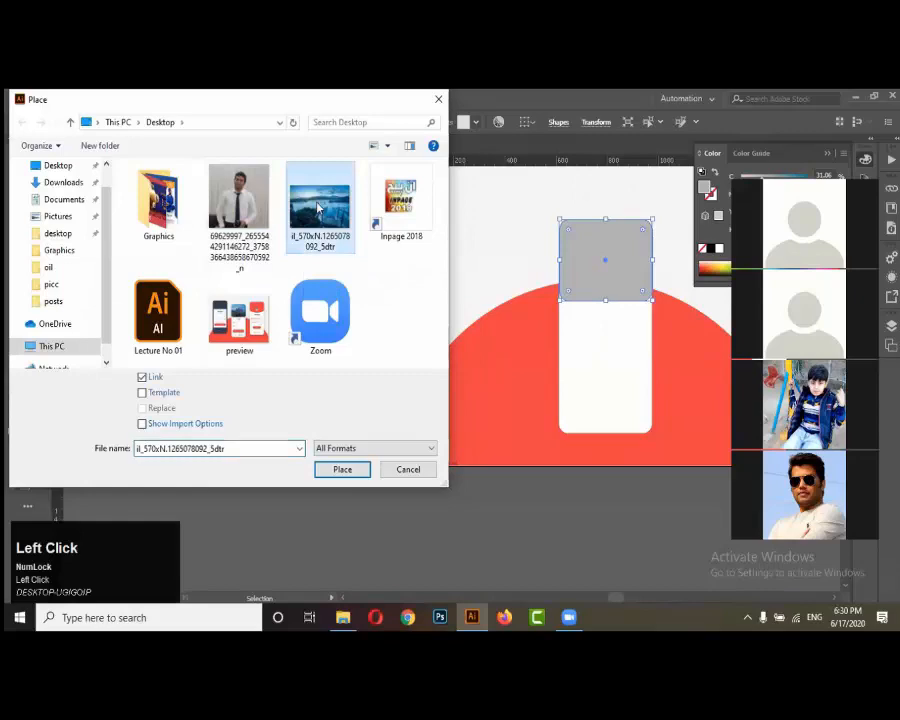
pyautogui.click(340, 469)
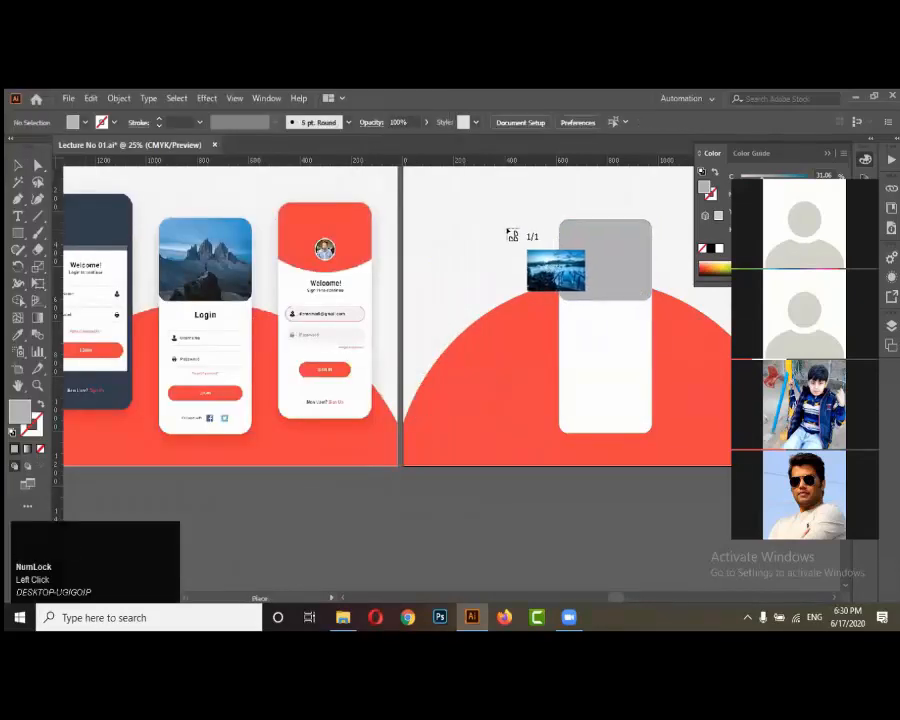
pyautogui.scroll(-1, 580, 267)
pyautogui.scroll(2, 583, 249)
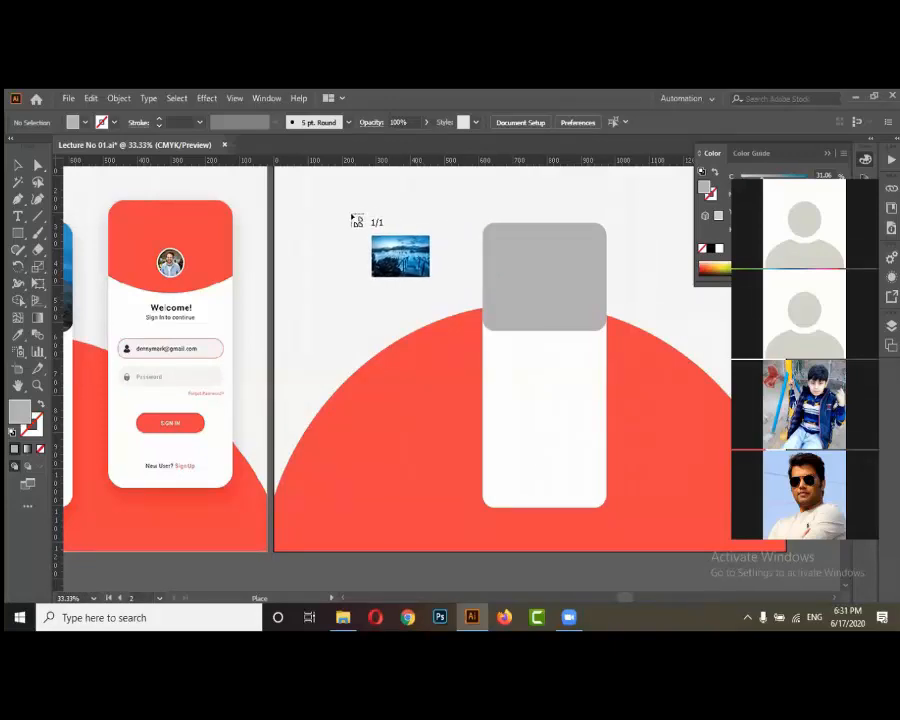
pyautogui.moveTo(357, 220); pyautogui.dragTo(512, 357)
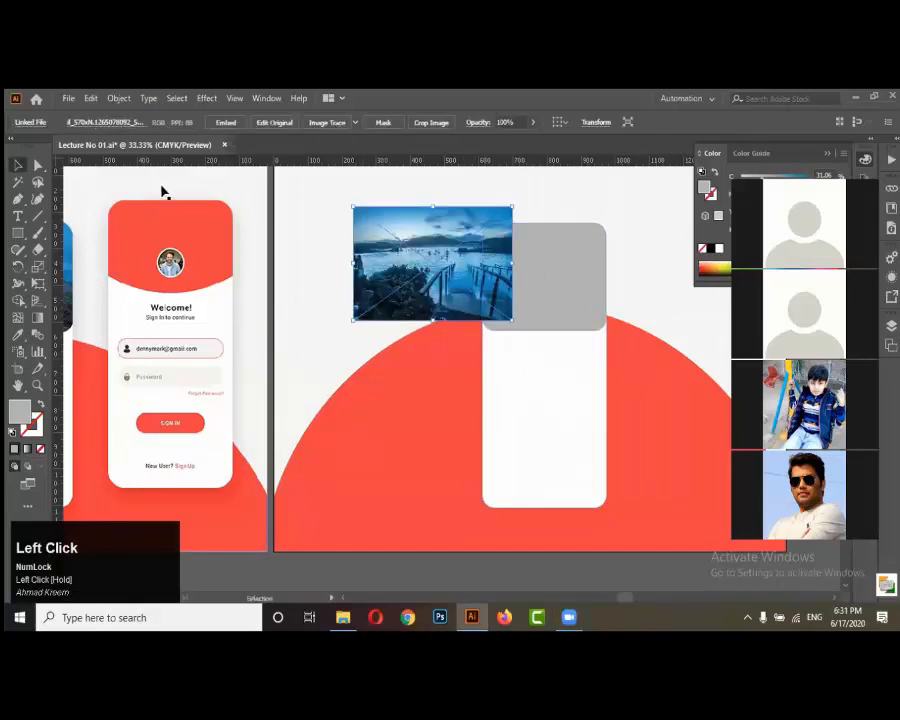
# Move the placed image to the left side of the gray rectangle, with their top edges aligned
pyautogui.click(278, 177)
pyautogui.moveTo(420, 263); pyautogui.dragTo(442, 261)
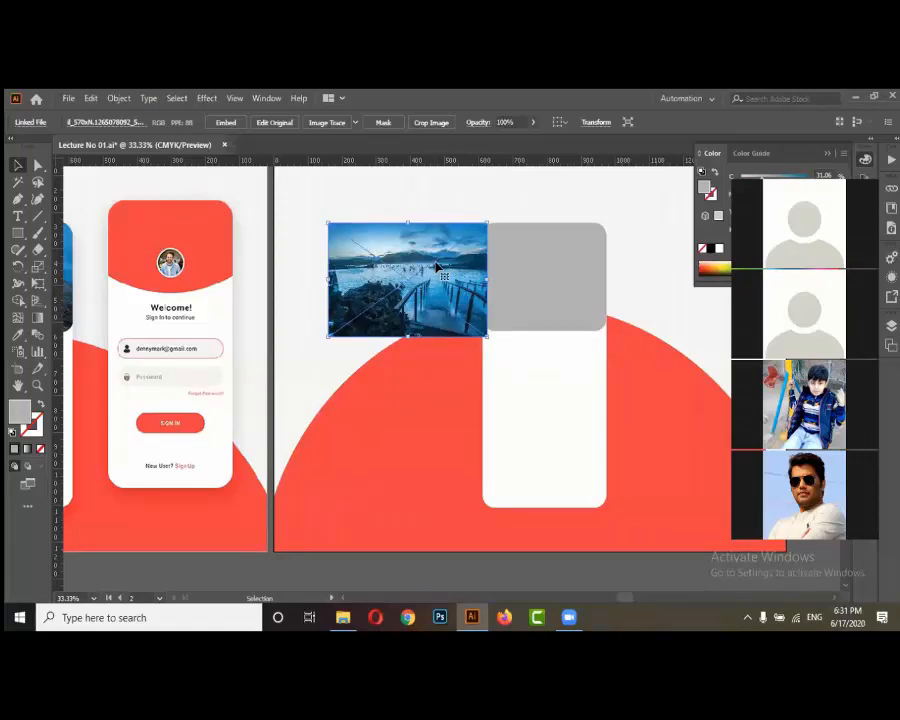
pyautogui.rightClick(437, 267)
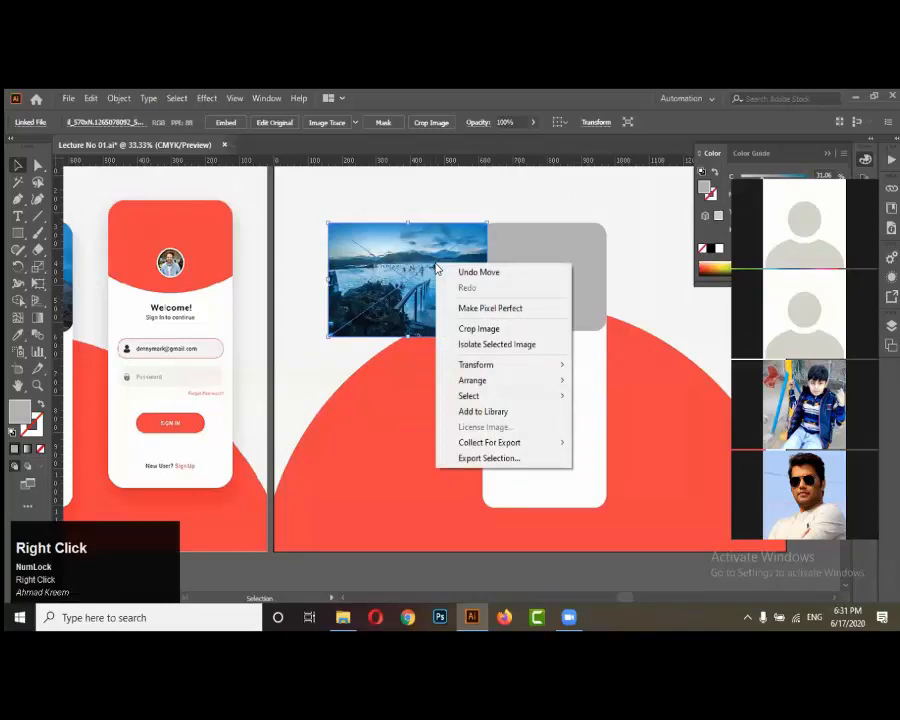
pyautogui.click(407, 268)
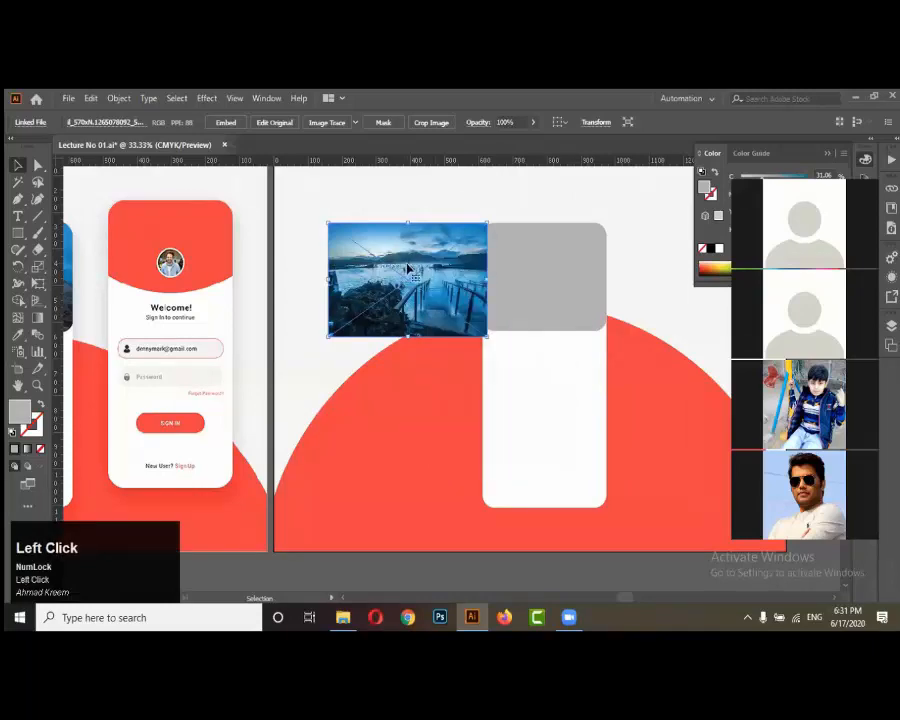
pyautogui.click(254, 157)
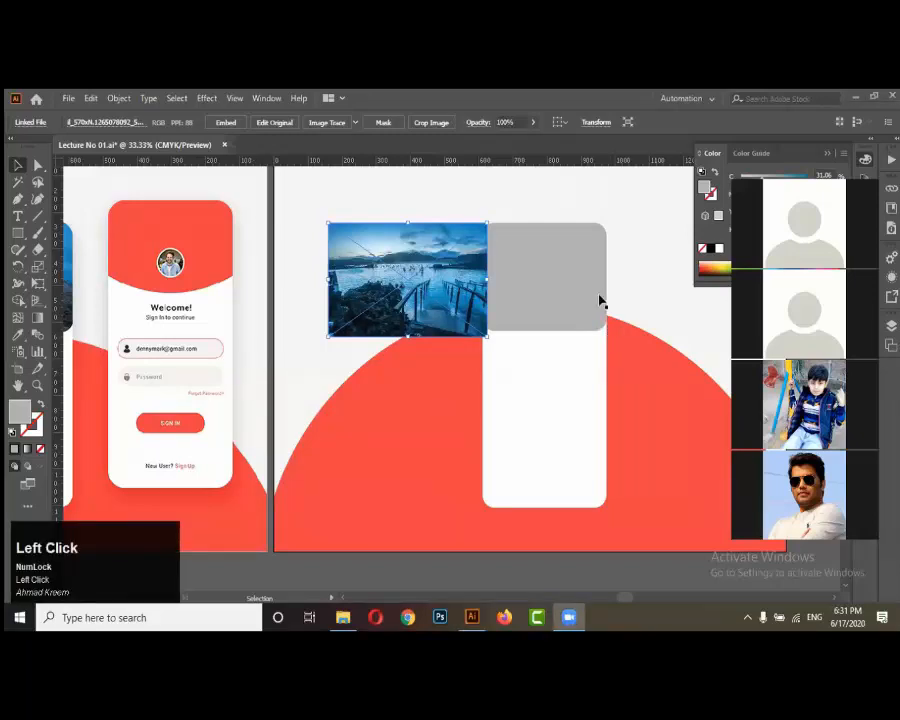
pyautogui.press('alt')
pyautogui.scroll(-1, 470, 425)
pyautogui.click(400, 240)
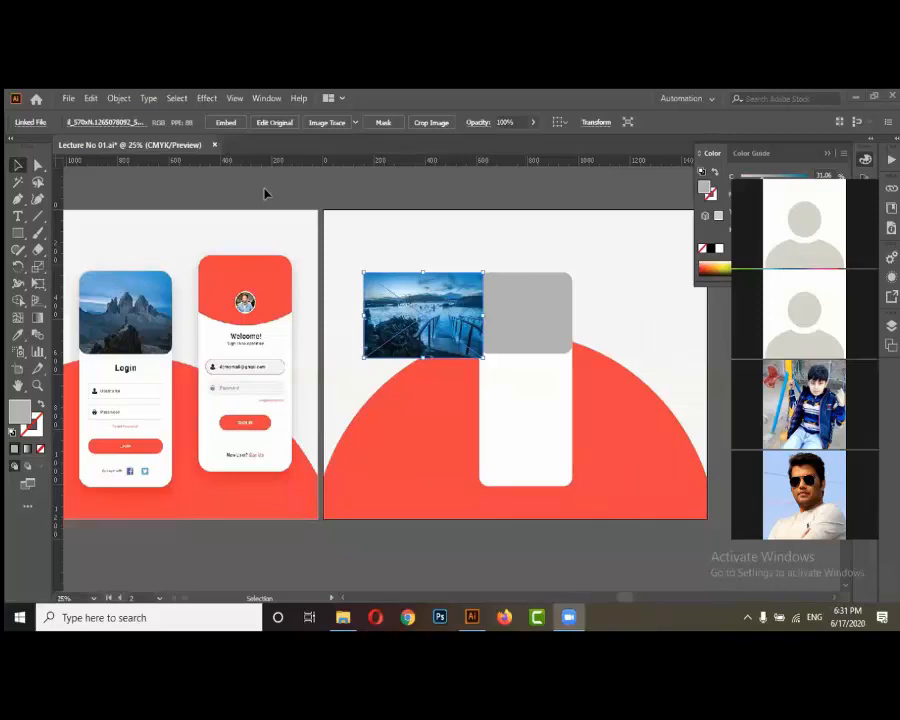
pyautogui.press('alt')
pyautogui.scroll(1, 519, 273)
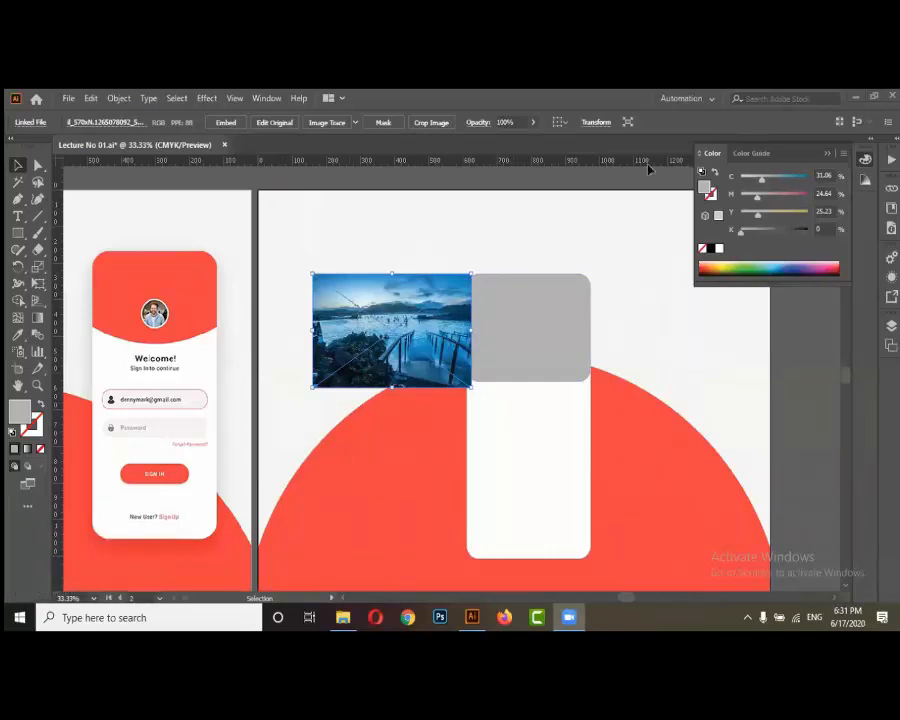
pyautogui.scroll(1, 537, 339)
pyautogui.click(502, 260)
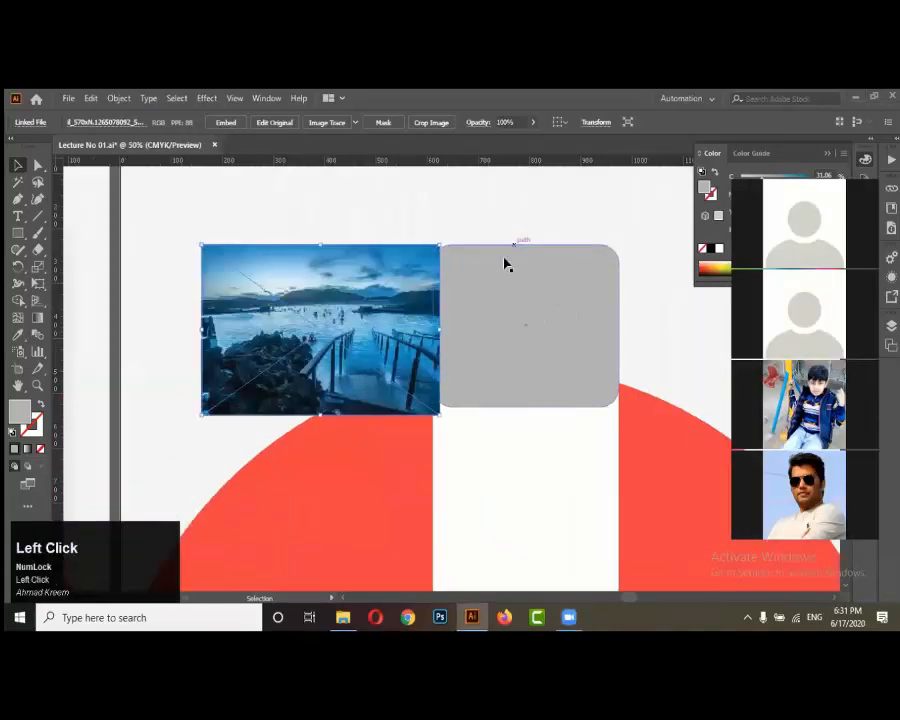
pyautogui.scroll(-2, 437, 325)
pyautogui.scroll(-1, 437, 325)
pyautogui.scroll(2, 409, 327)
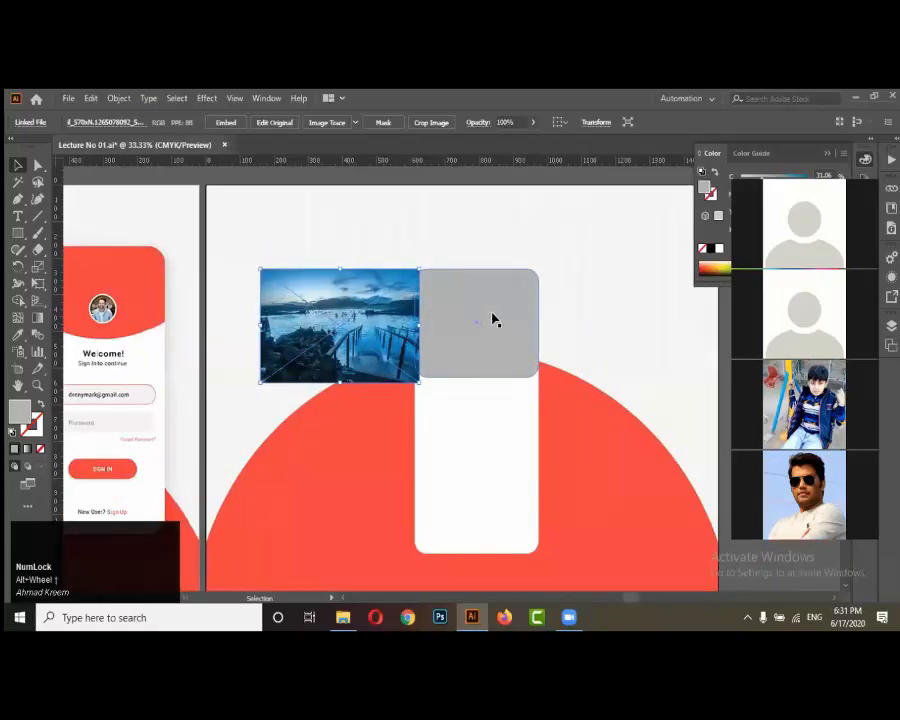
pyautogui.scroll(1, 478, 326)
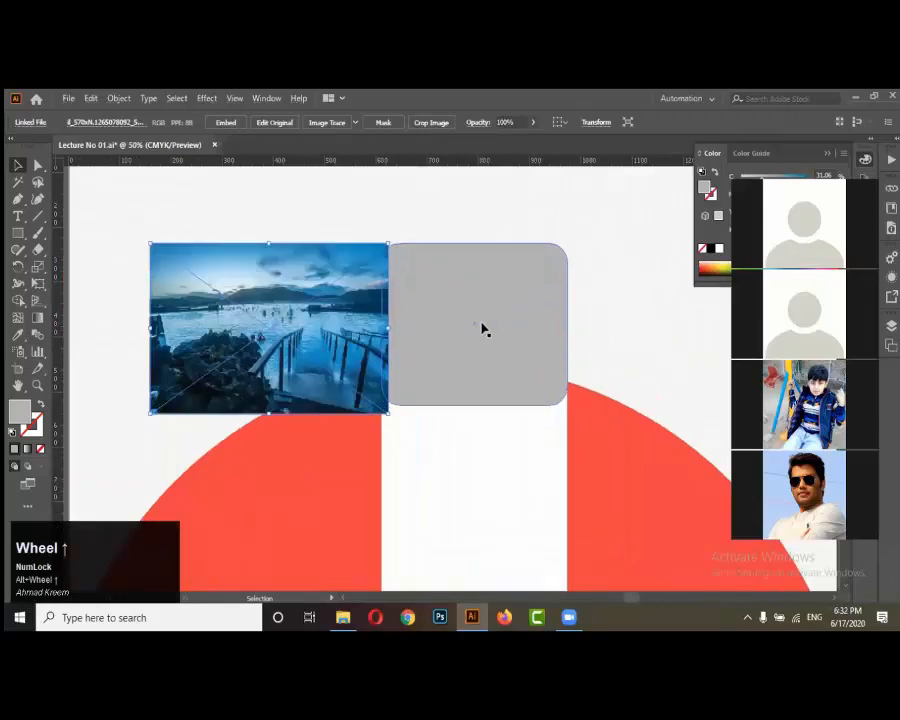
# Move the lake image right so that it overlaps more than half of the gray rounded rectangle
pyautogui.click(605, 298)
pyautogui.click(529, 331)
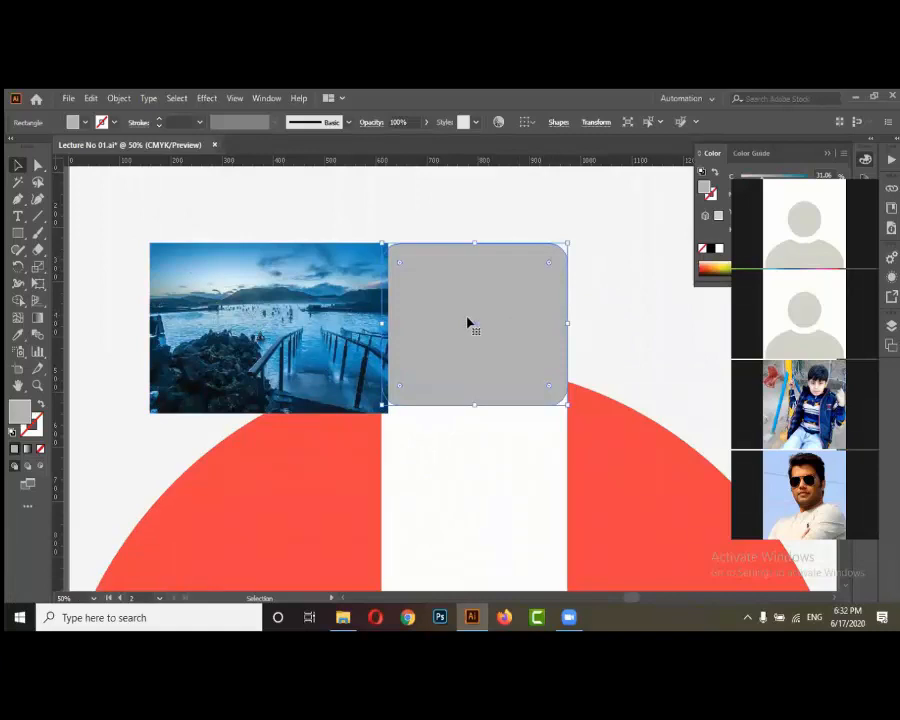
pyautogui.moveTo(342, 332); pyautogui.dragTo(450, 327)
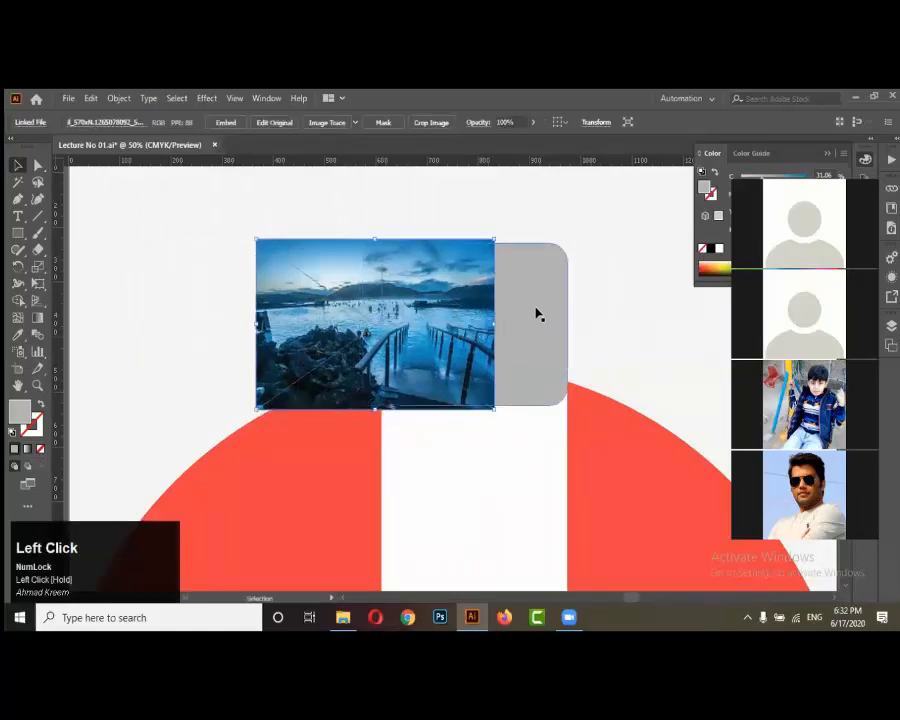
# Bring the gray rounded rectangle to the front, above the lake image
pyautogui.click(537, 315)
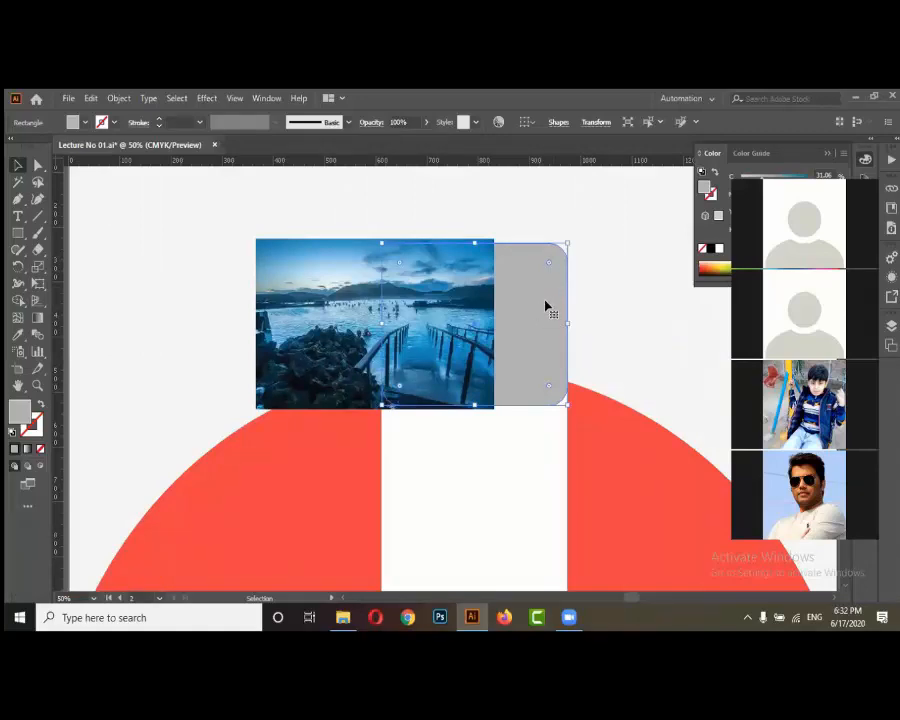
pyautogui.rightClick(539, 300)
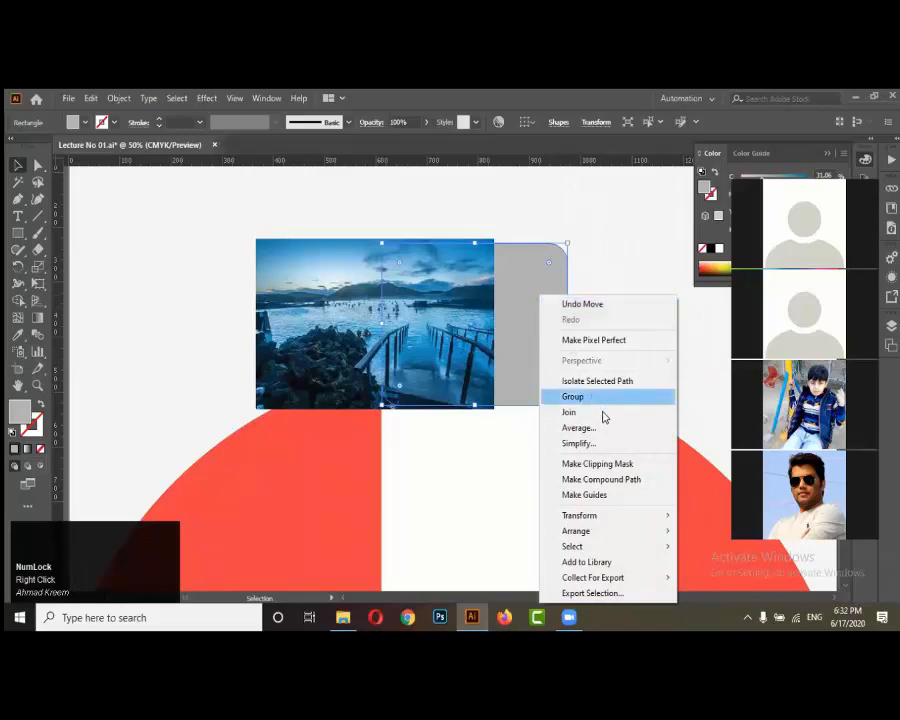
pyautogui.moveTo(606, 520)
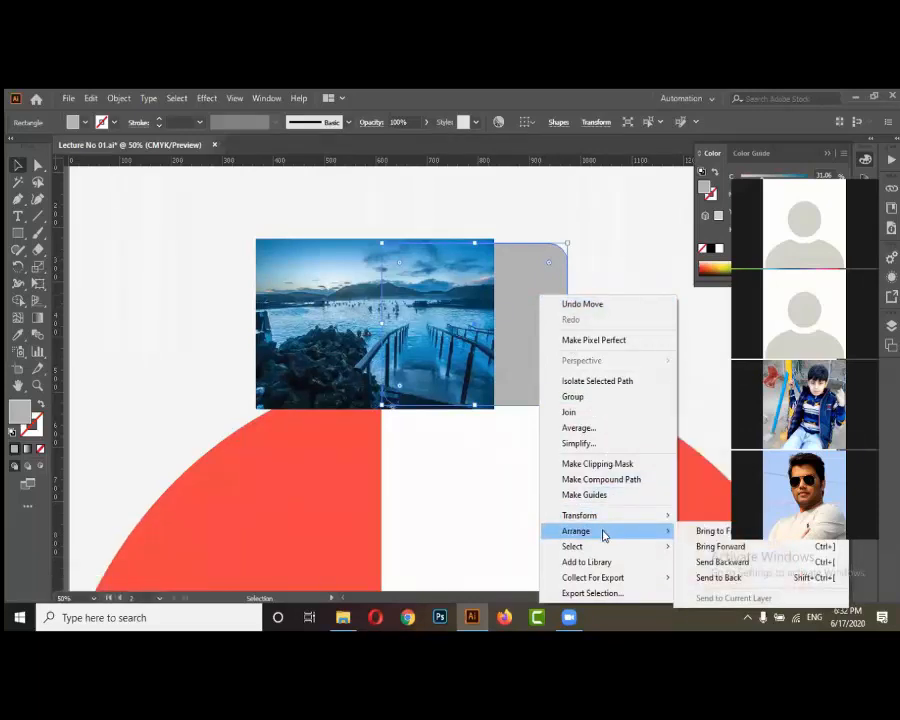
pyautogui.click(716, 531)
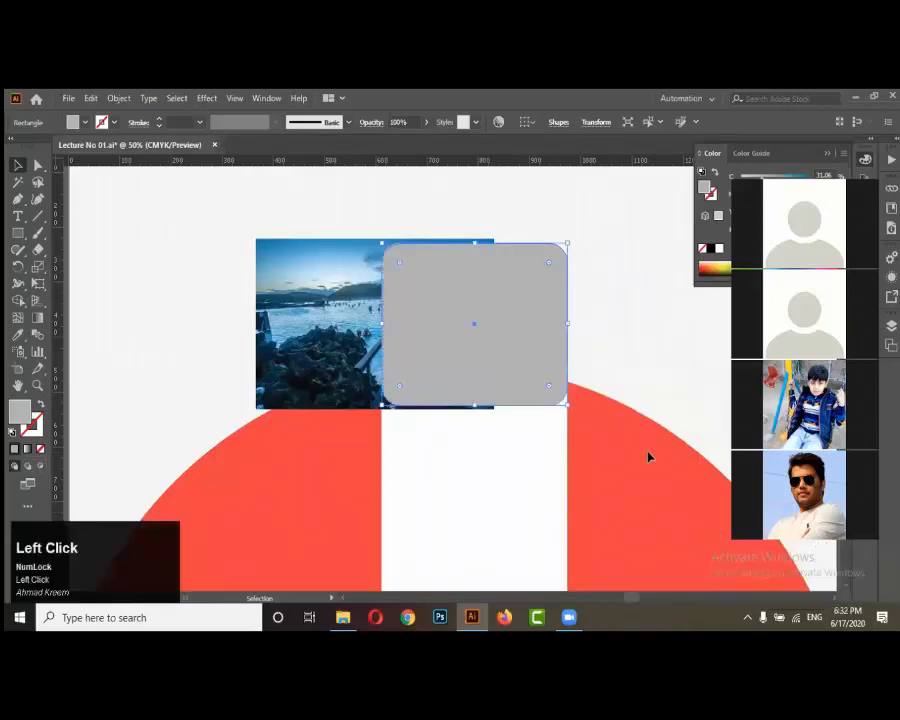
# Make a clipping mask from the gray rounded rectangle and the lake image beneath it
pyautogui.keyDown('shift'); pyautogui.click(355, 362); pyautogui.keyUp('shift')
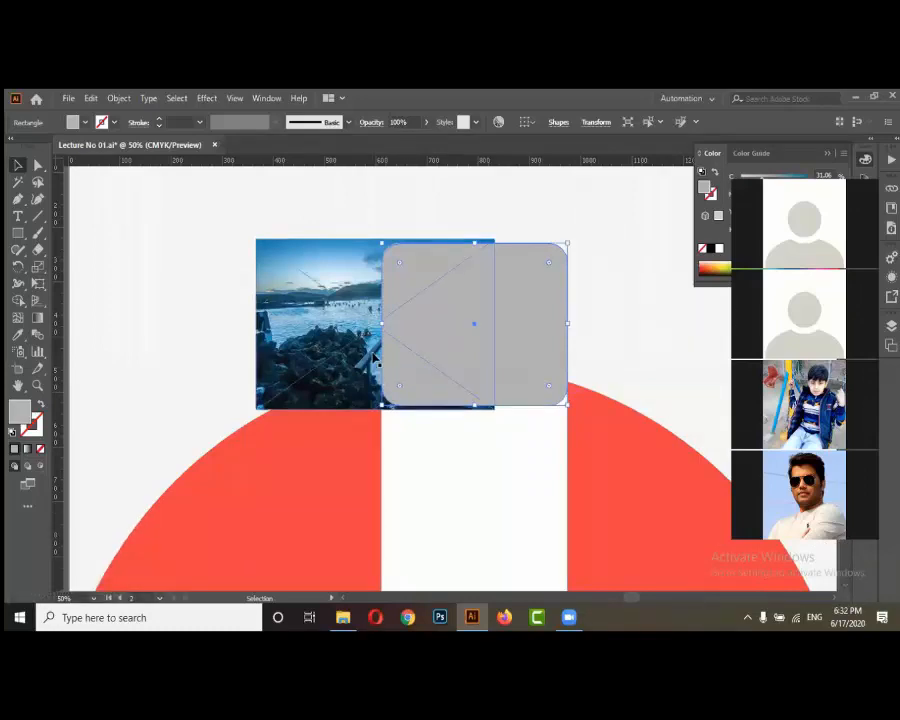
pyautogui.click(390, 361)
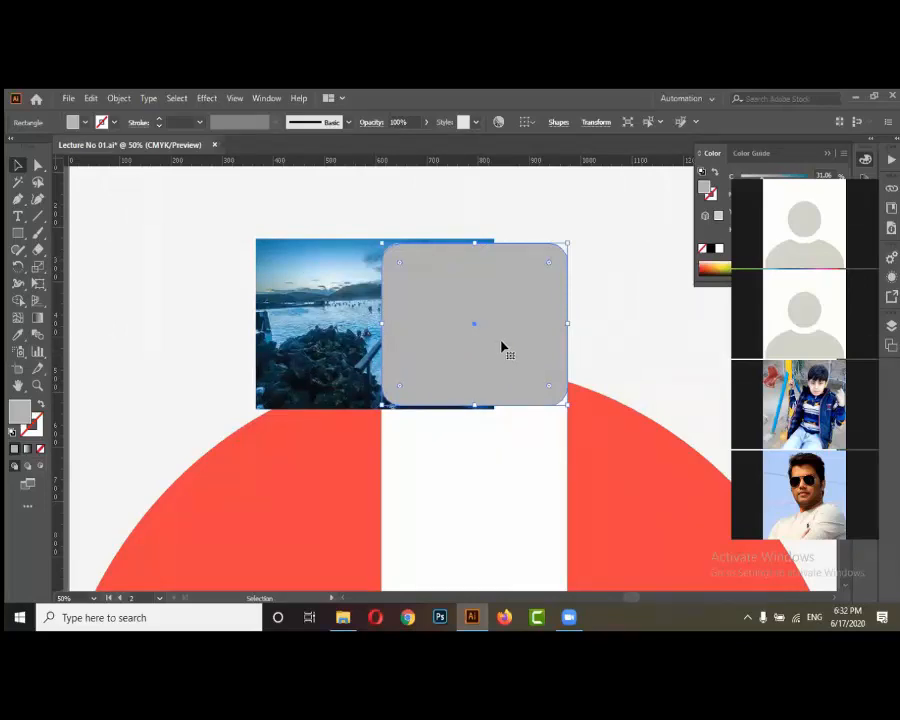
pyautogui.keyDown('shift'); pyautogui.click(338, 345); pyautogui.keyUp('shift')
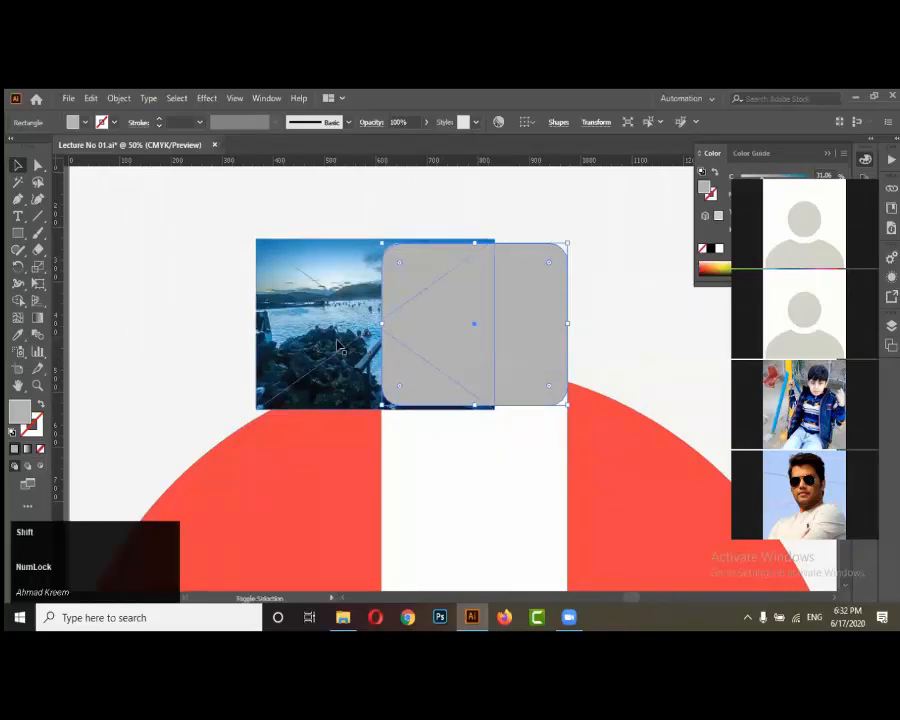
pyautogui.keyDown('shift'); pyautogui.click(338, 345); pyautogui.keyUp('shift')
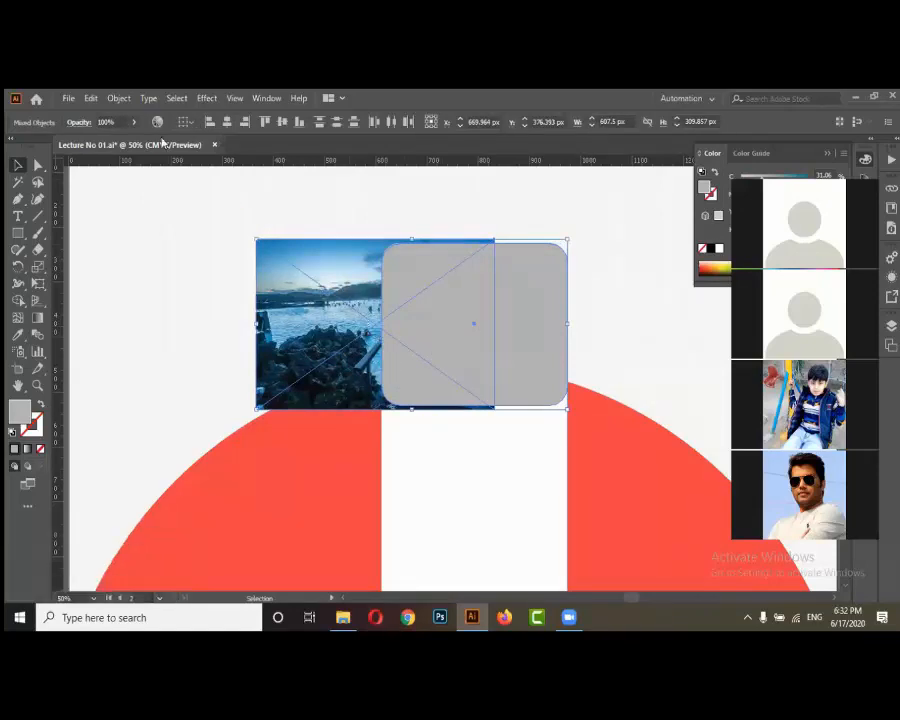
pyautogui.click(118, 98)
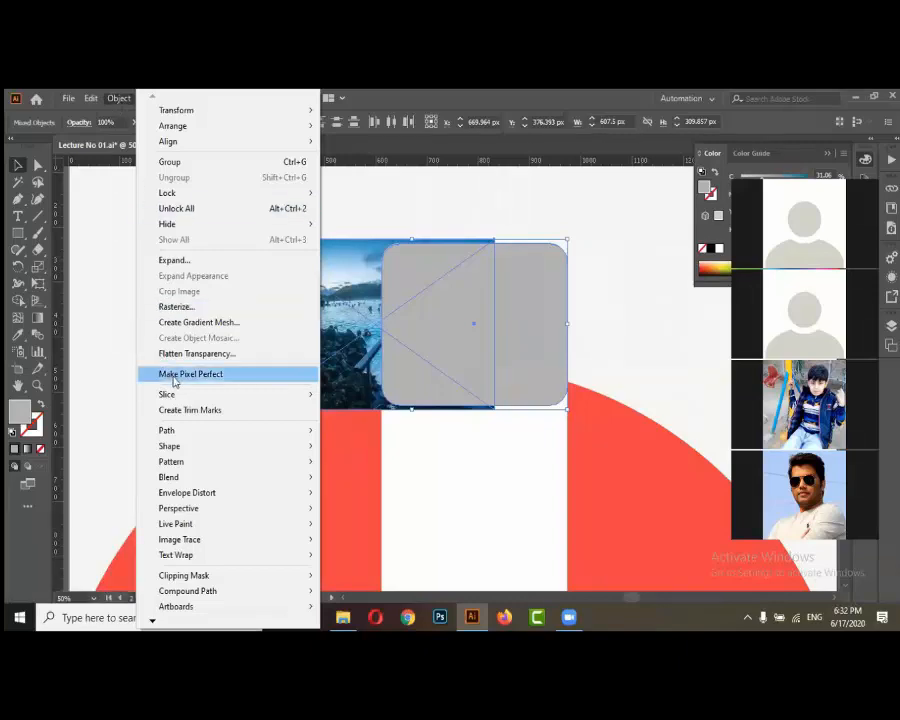
pyautogui.moveTo(195, 458)
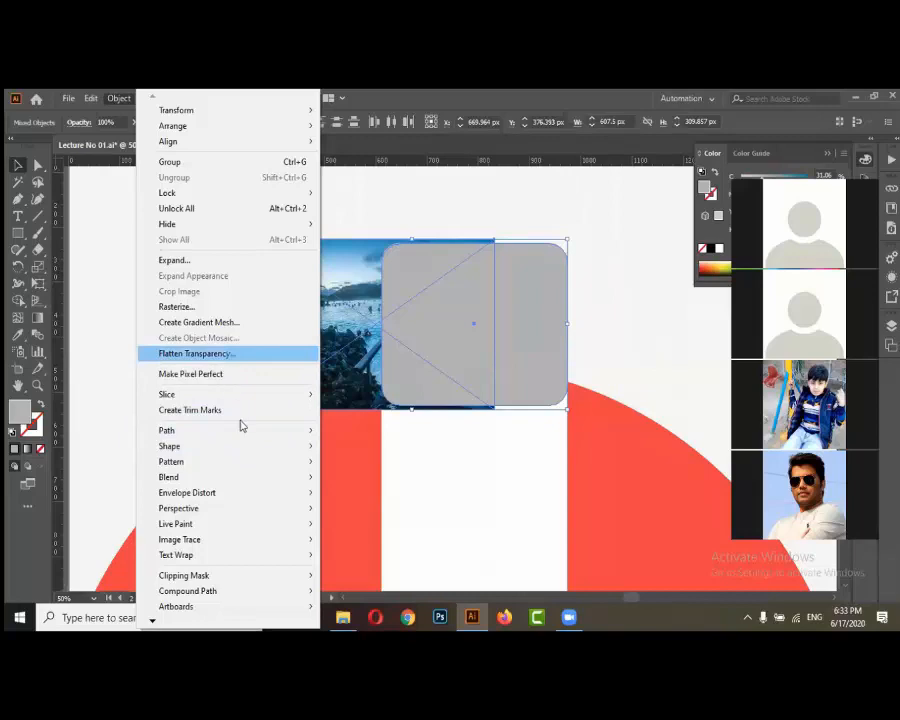
pyautogui.click(158, 616)
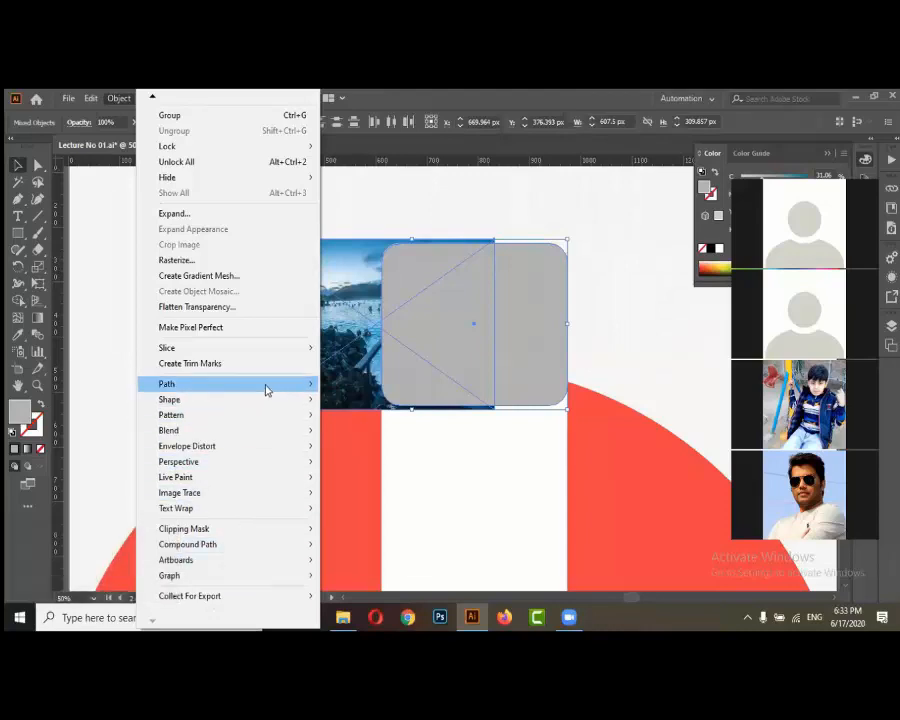
pyautogui.moveTo(267, 390)
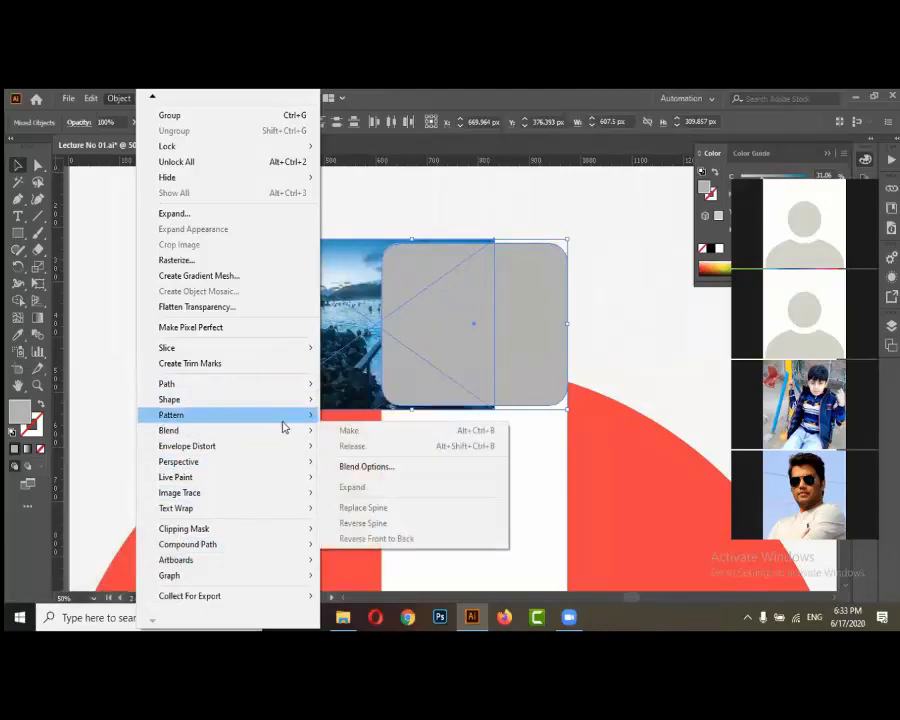
pyautogui.moveTo(180, 532)
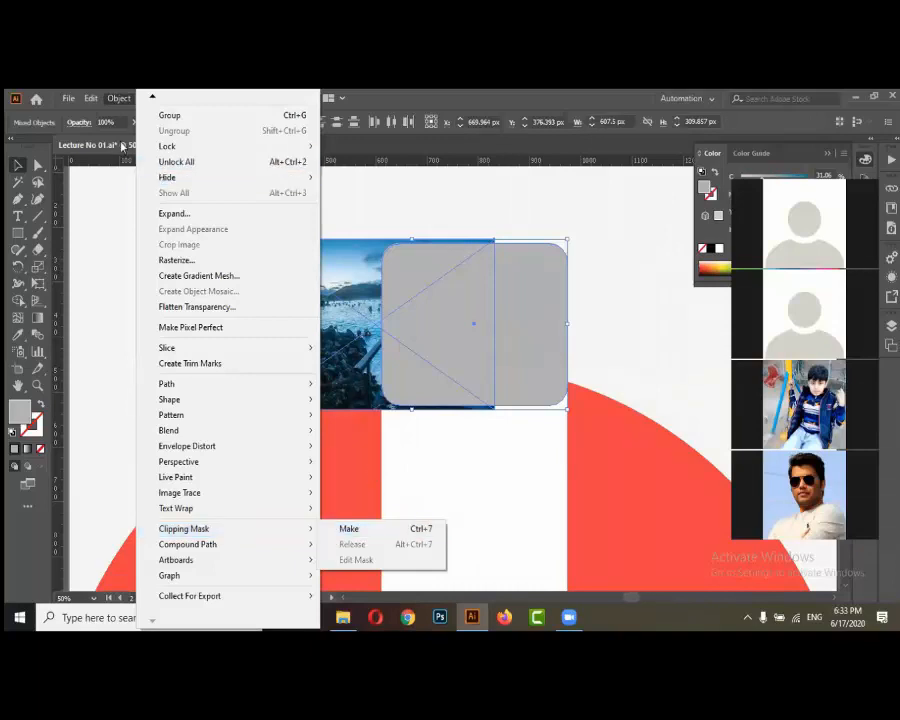
pyautogui.moveTo(221, 531)
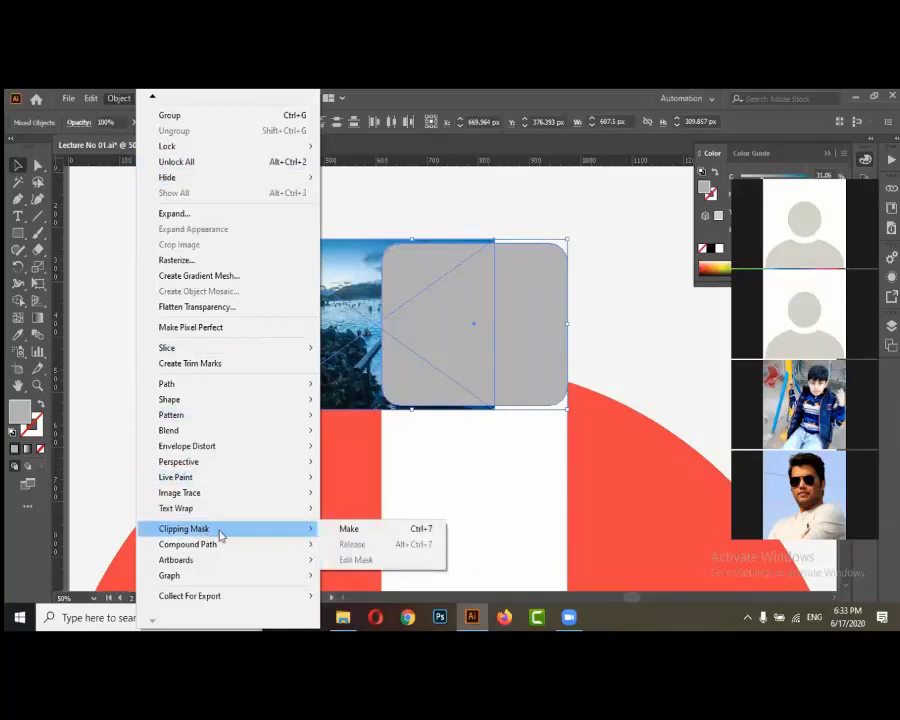
pyautogui.click(334, 533)
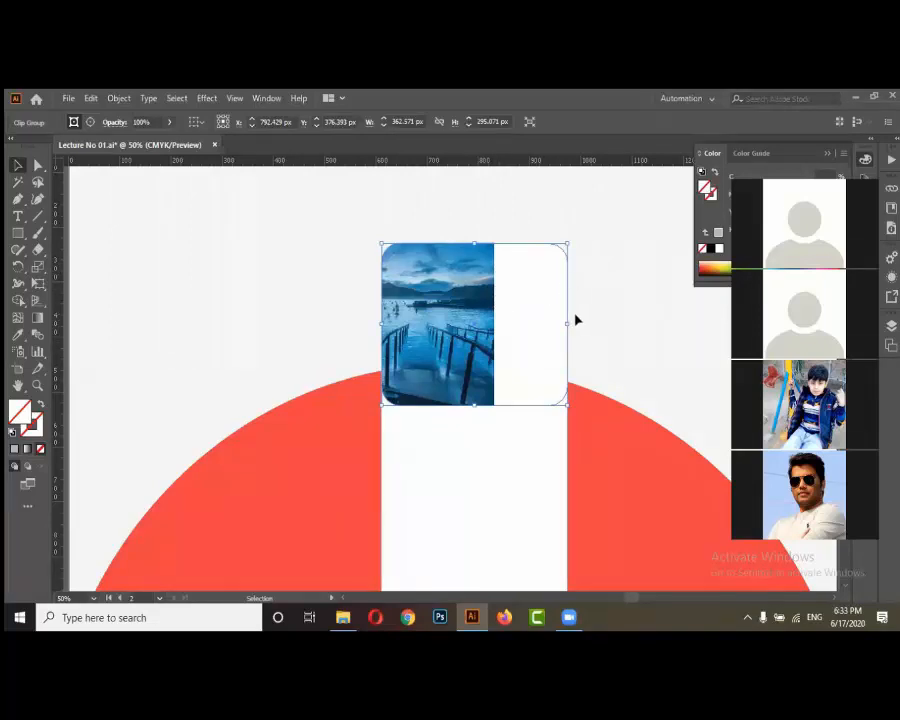
# Move the lake image right inside its clip group so it fills the whole rounded rectangle, and exit isolation mode
pyautogui.doubleClick(480, 306)
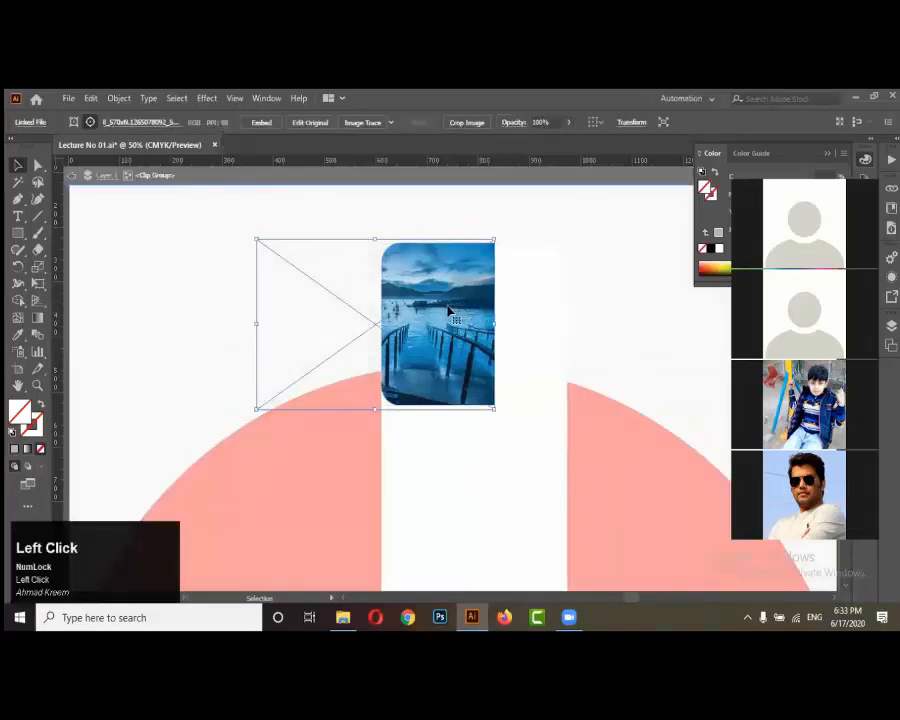
pyautogui.moveTo(438, 314); pyautogui.dragTo(513, 317)
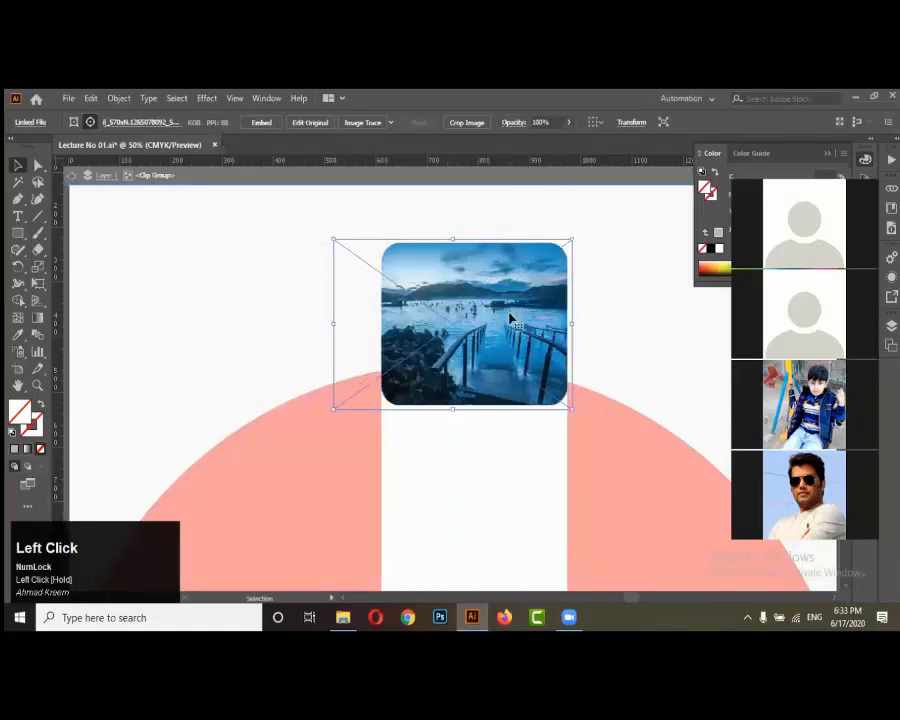
pyautogui.keyDown('alt'); pyautogui.scroll(2, 512, 317); pyautogui.keyUp('alt')
pyautogui.keyDown('alt'); pyautogui.scroll(-2, 490, 335); pyautogui.keyUp('alt')
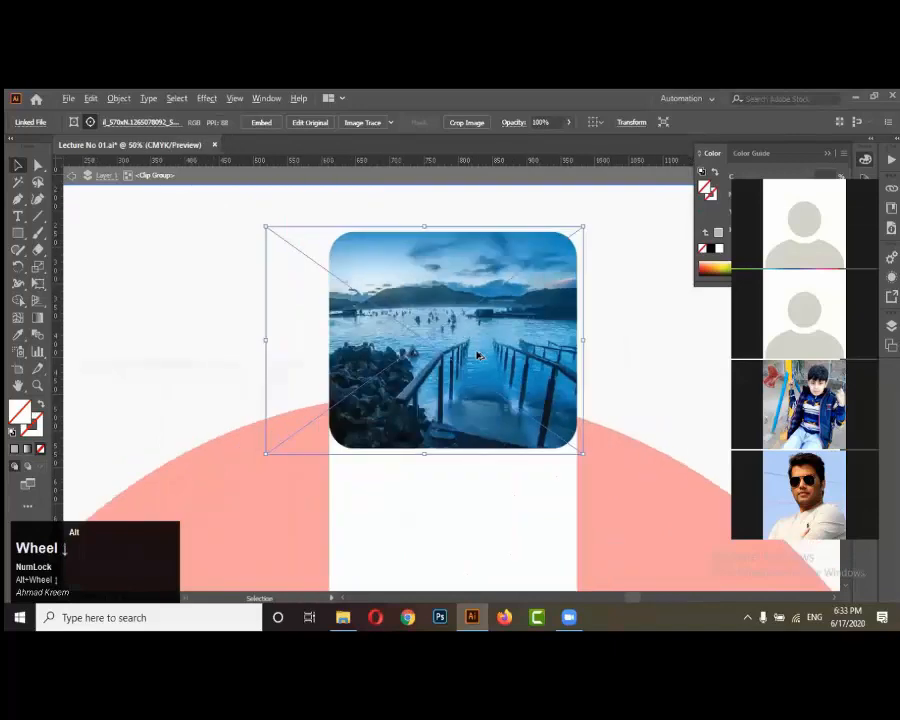
pyautogui.keyDown('alt'); pyautogui.scroll(1, 479, 350); pyautogui.keyUp('alt')
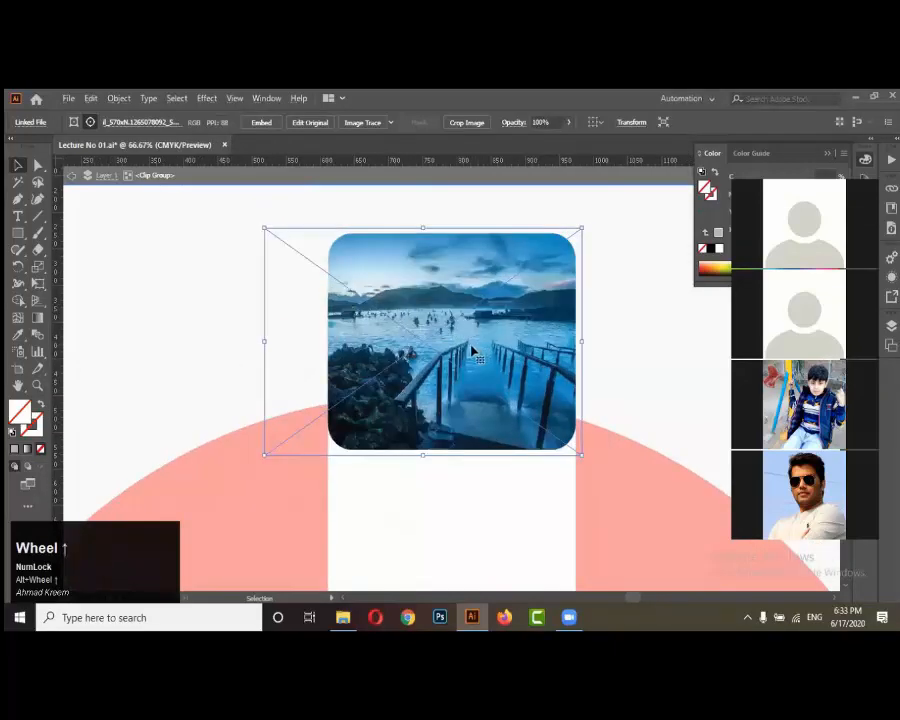
pyautogui.moveTo(478, 349); pyautogui.dragTo(480, 351)
pyautogui.keyDown('alt'); pyautogui.scroll(-2, 480, 351); pyautogui.keyUp('alt')
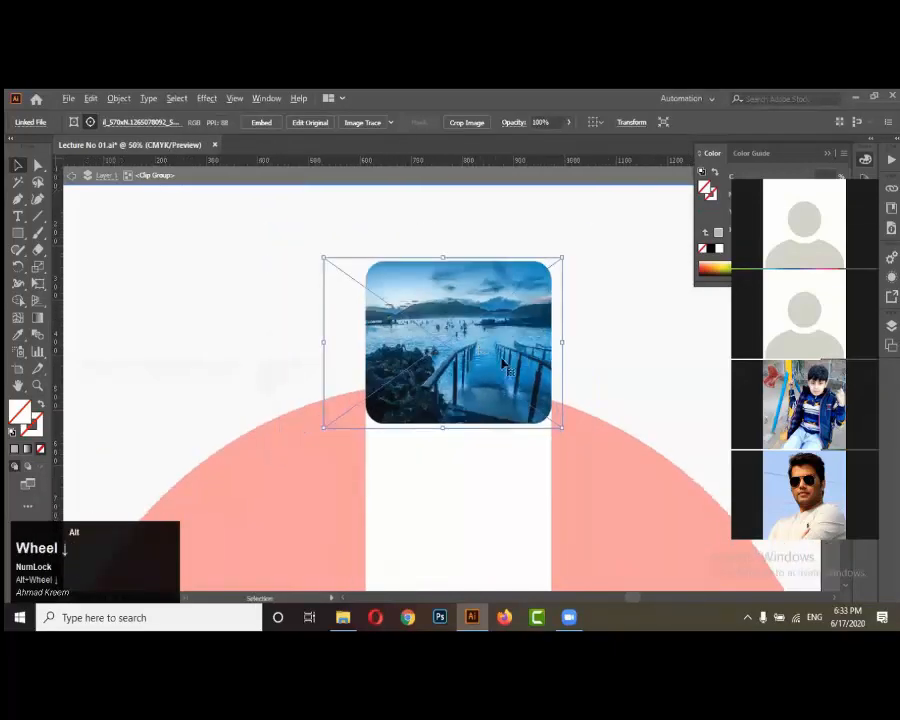
pyautogui.moveTo(532, 400)
pyautogui.mouseDown()
pyautogui.moveTo(575, 438)
pyautogui.moveTo(537, 398)
pyautogui.mouseUp()
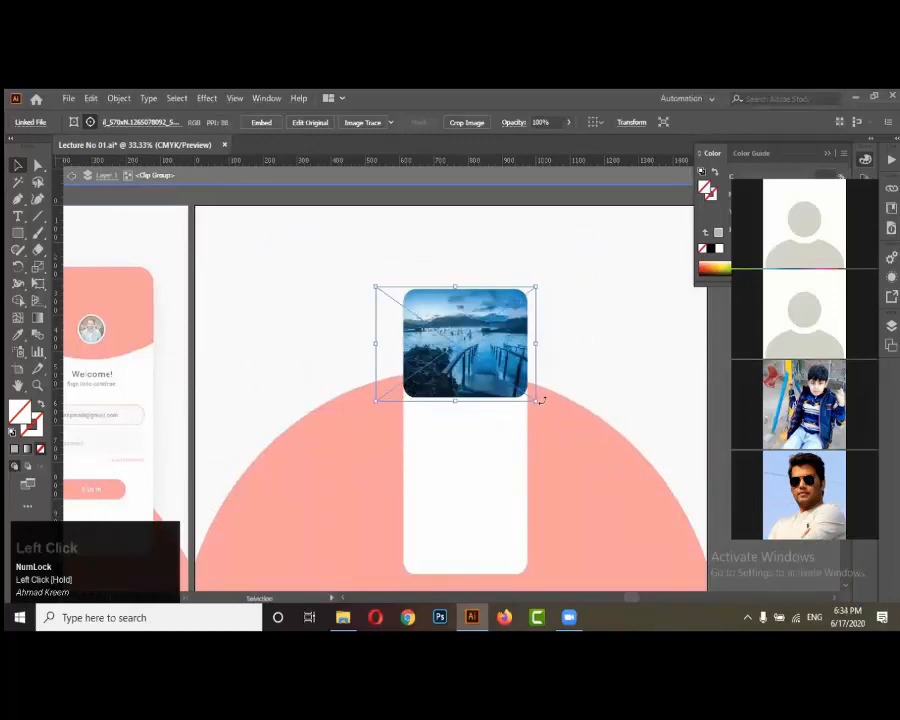
pyautogui.scroll(1, 520, 367)
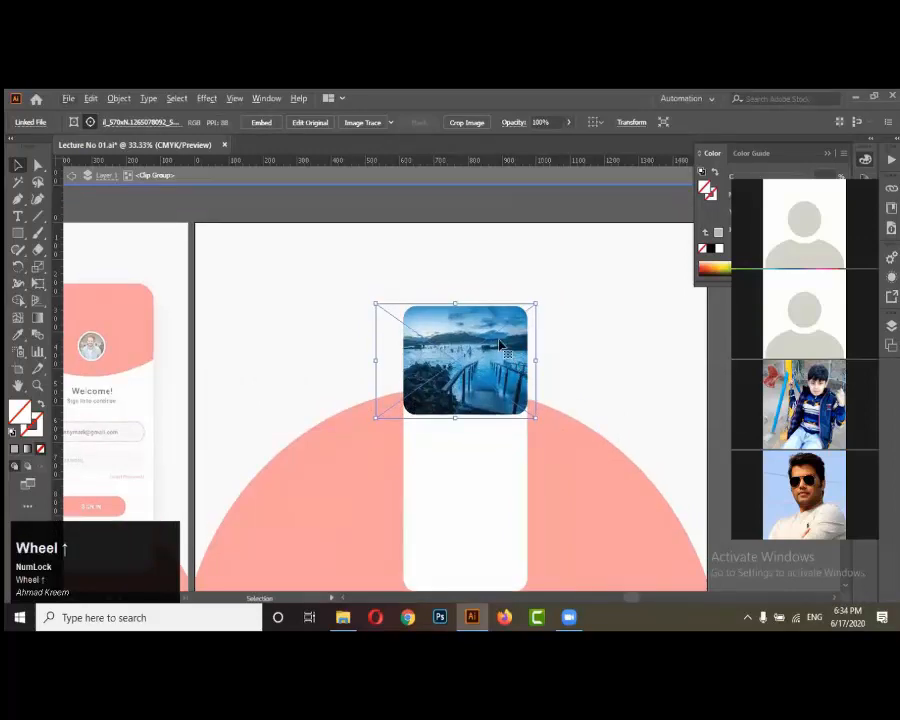
pyautogui.click(580, 342)
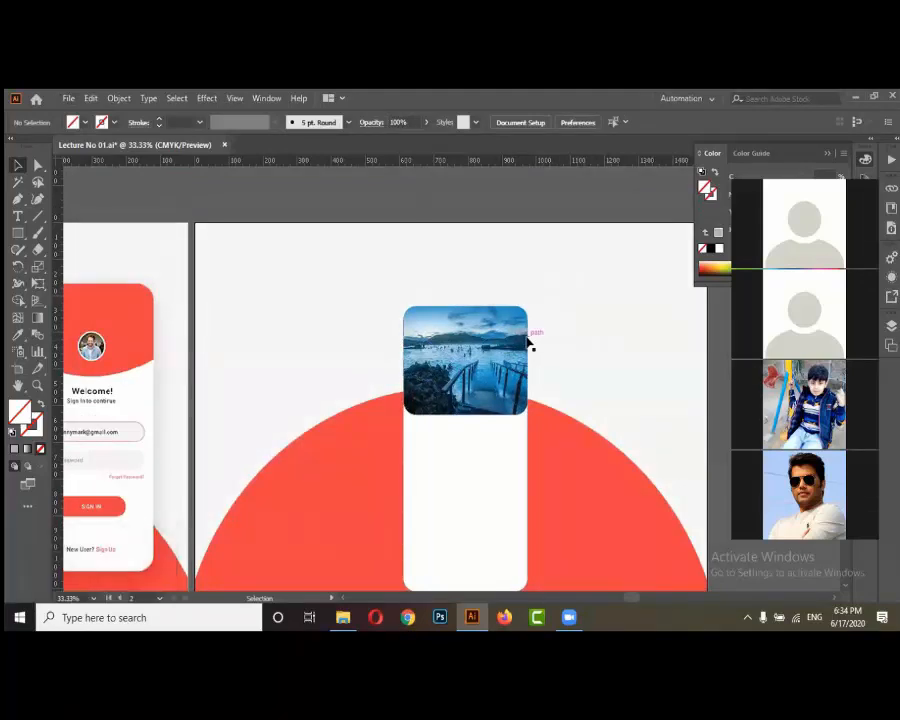
# Examine the Login heading and its placement under the header photo in the middle phone of the reference design
pyautogui.scroll(-1, 530, 343)
pyautogui.scroll(-1, 528, 342)
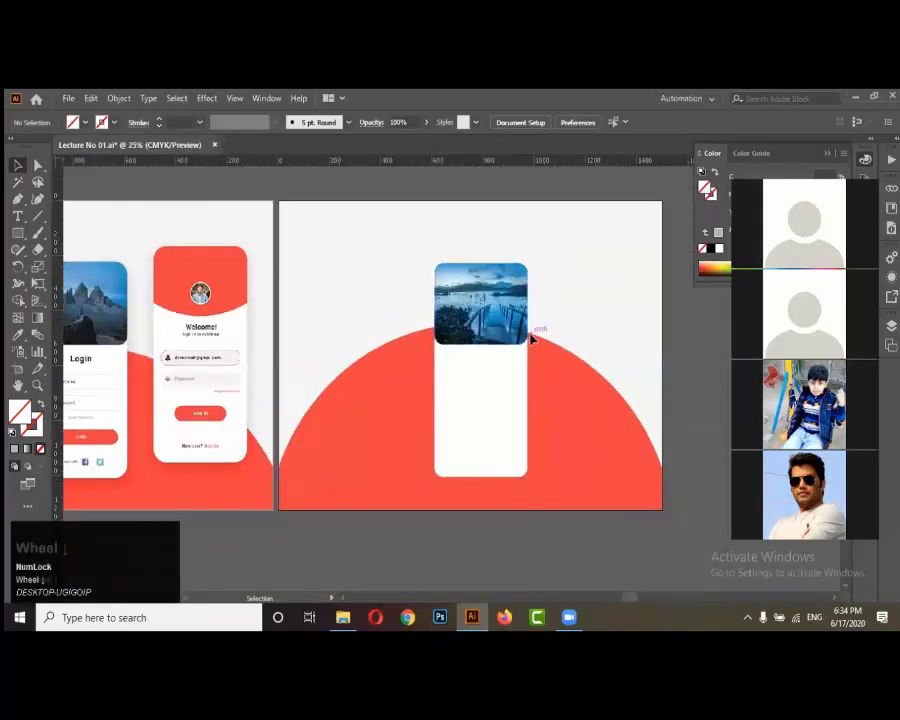
pyautogui.click(556, 317)
pyautogui.scroll(1, 556, 317)
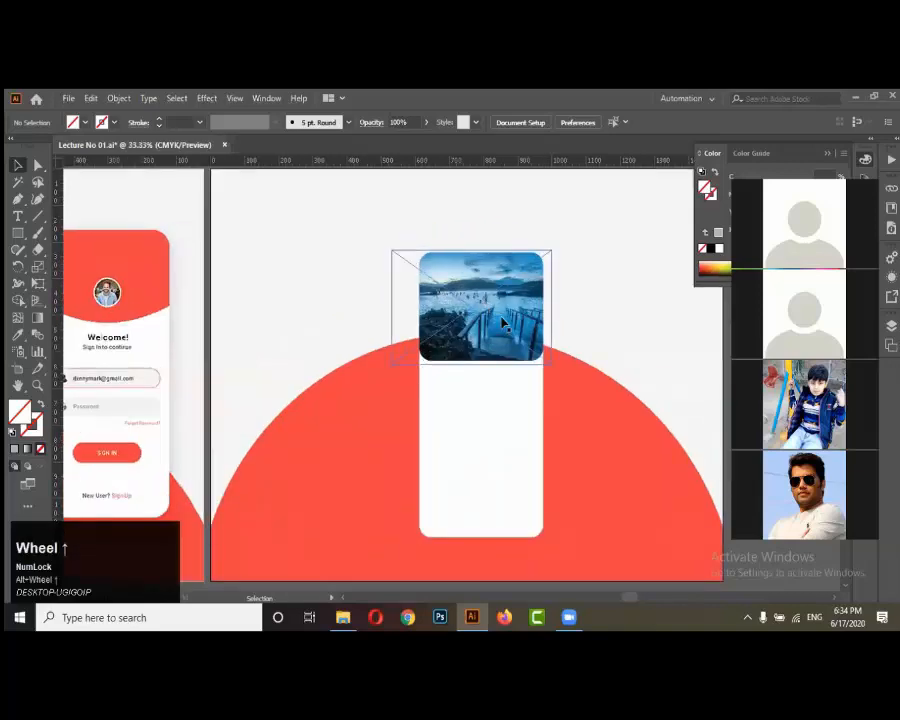
pyautogui.scroll(-3, 558, 360)
pyautogui.scroll(4, 326, 376)
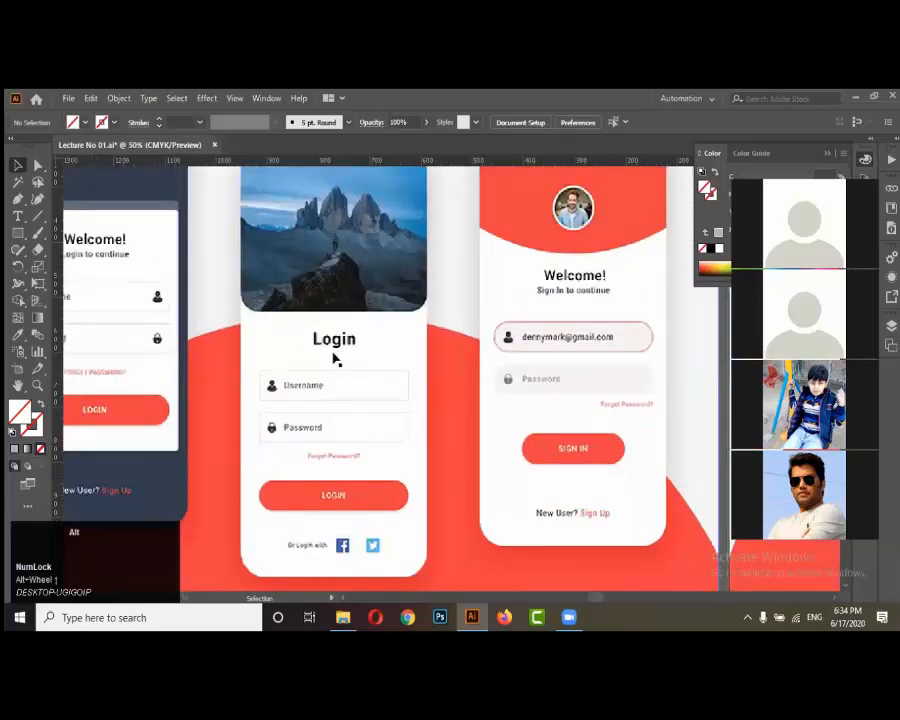
pyautogui.scroll(-5, 297, 373)
pyautogui.scroll(4, 470, 373)
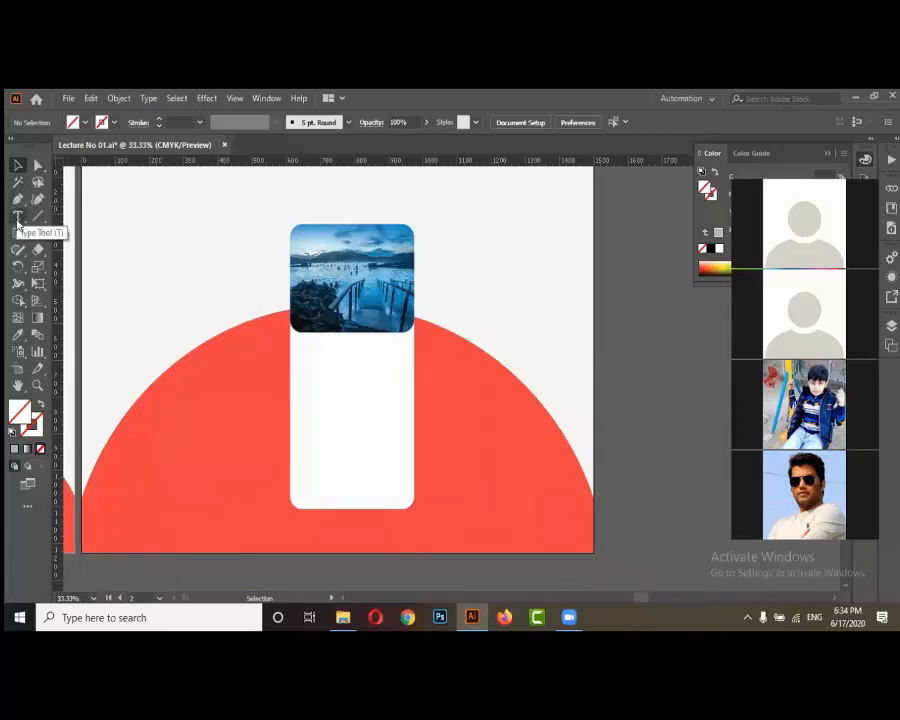
# Add the point text "Login" on the white phone card, just below the lake photo
pyautogui.click(18, 218)
pyautogui.scroll(2, 318, 360)
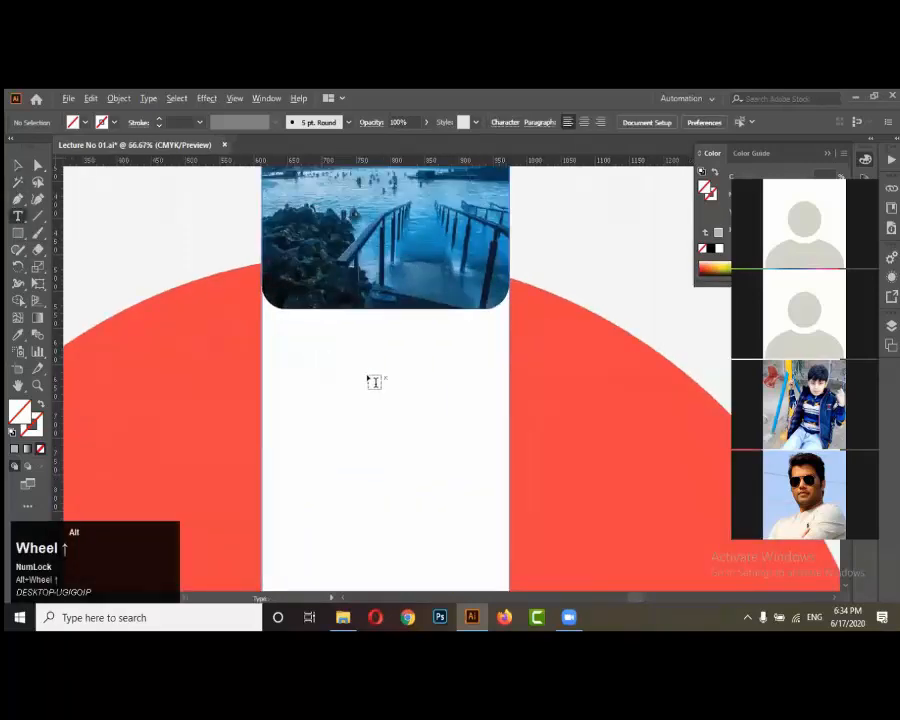
pyautogui.click(307, 366)
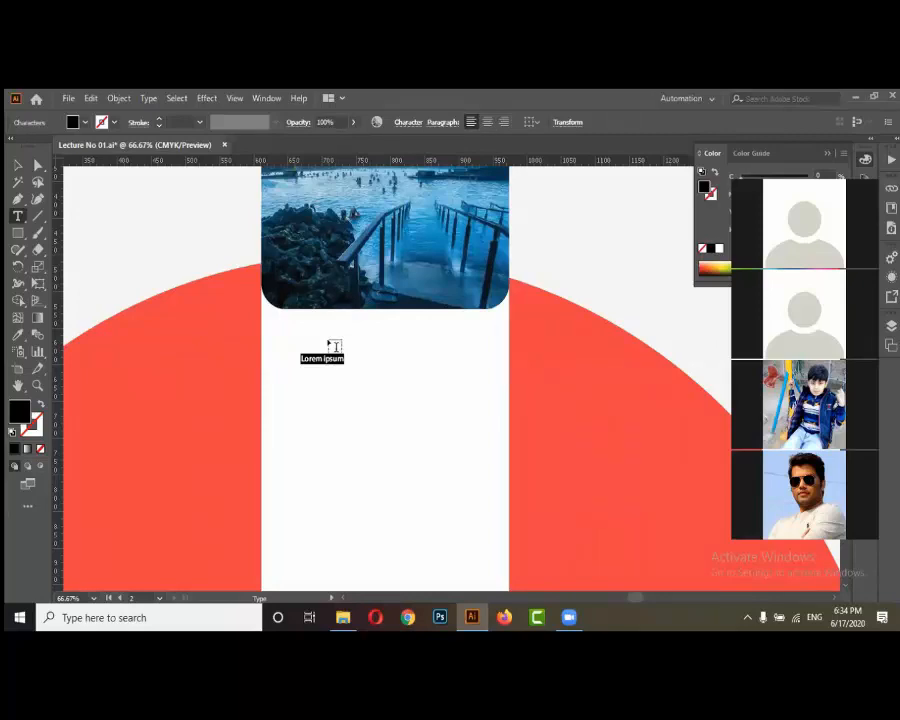
pyautogui.press('BackSpace')
pyautogui.press('shift')
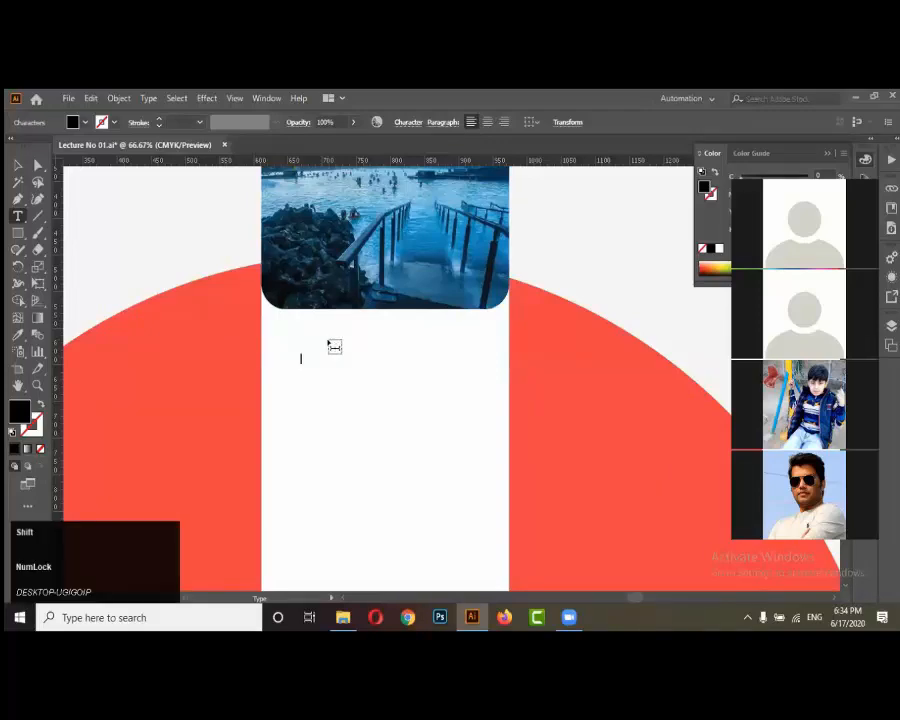
pyautogui.write('Login')
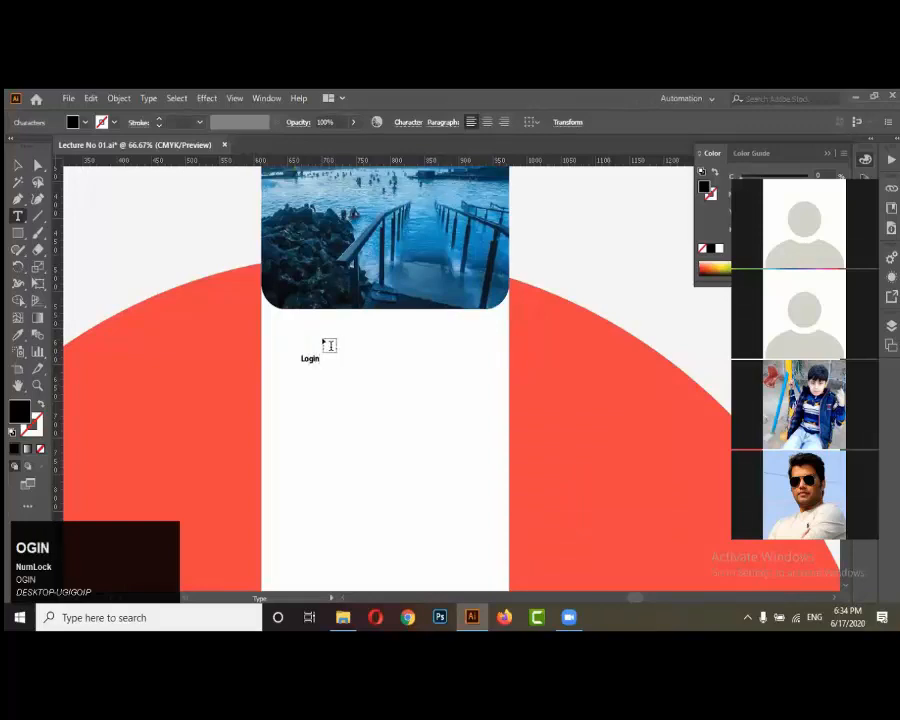
# Scale the Login text up proportionally to heading size below the lake photo, about 50 px wide at 66.67% zoom
pyautogui.click(17, 165)
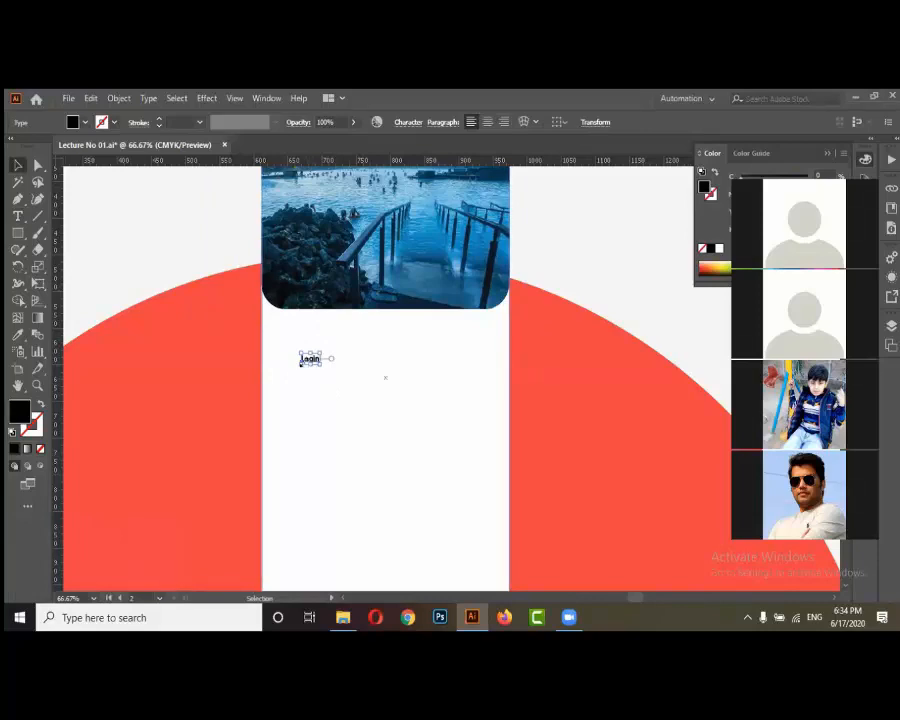
pyautogui.click(308, 360)
pyautogui.keyDown('alt'); pyautogui.scroll(1, 316, 370); pyautogui.keyUp('alt')
pyautogui.keyDown('alt'); pyautogui.scroll(-1, 305, 362); pyautogui.keyUp('alt')
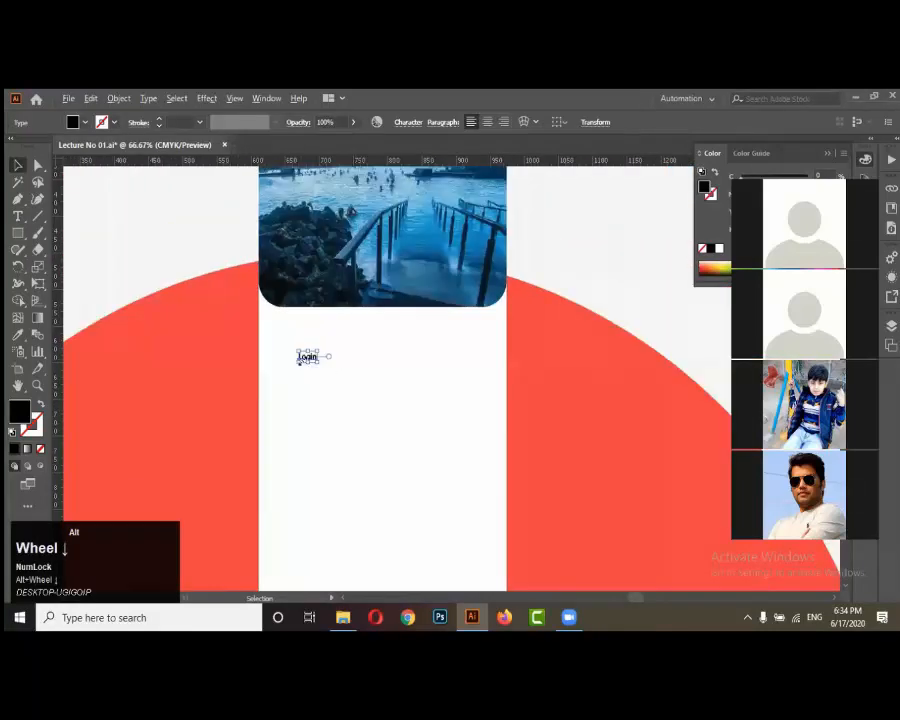
pyautogui.keyDown('alt'); pyautogui.scroll(1, 315, 366); pyautogui.keyUp('alt')
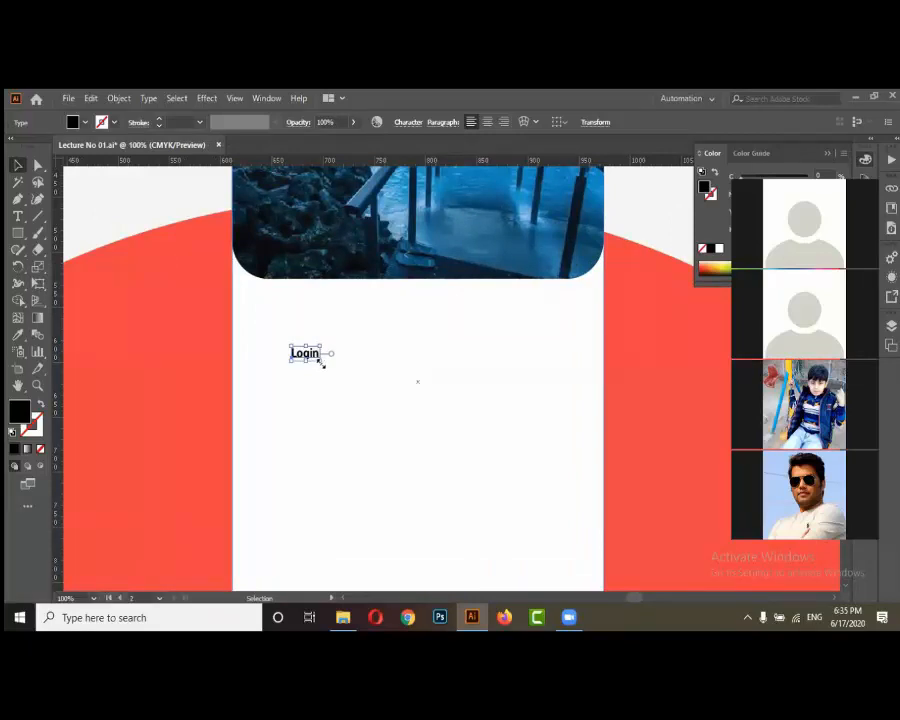
pyautogui.moveTo(321, 364); pyautogui.dragTo(390, 400)
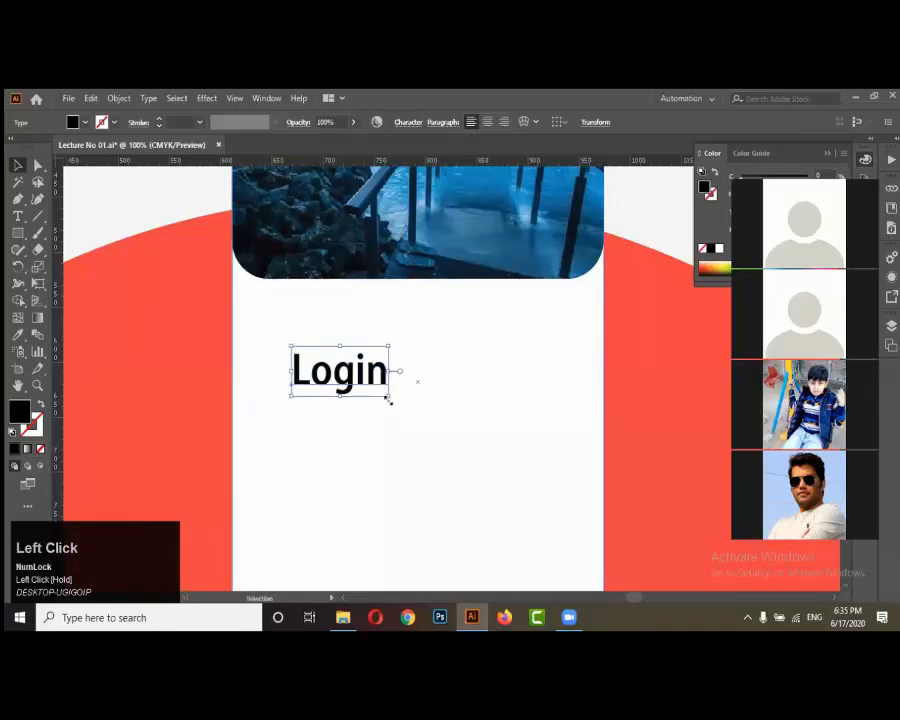
pyautogui.scroll(-2, 378, 403)
pyautogui.scroll(2, 378, 403)
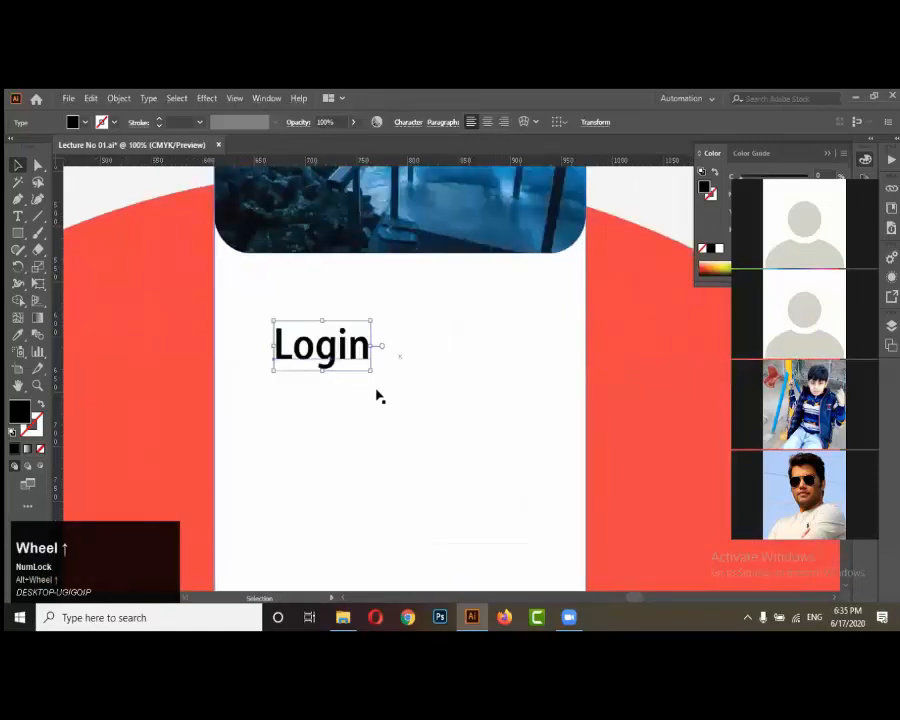
pyautogui.scroll(-1, 378, 397)
pyautogui.scroll(1, 377, 375)
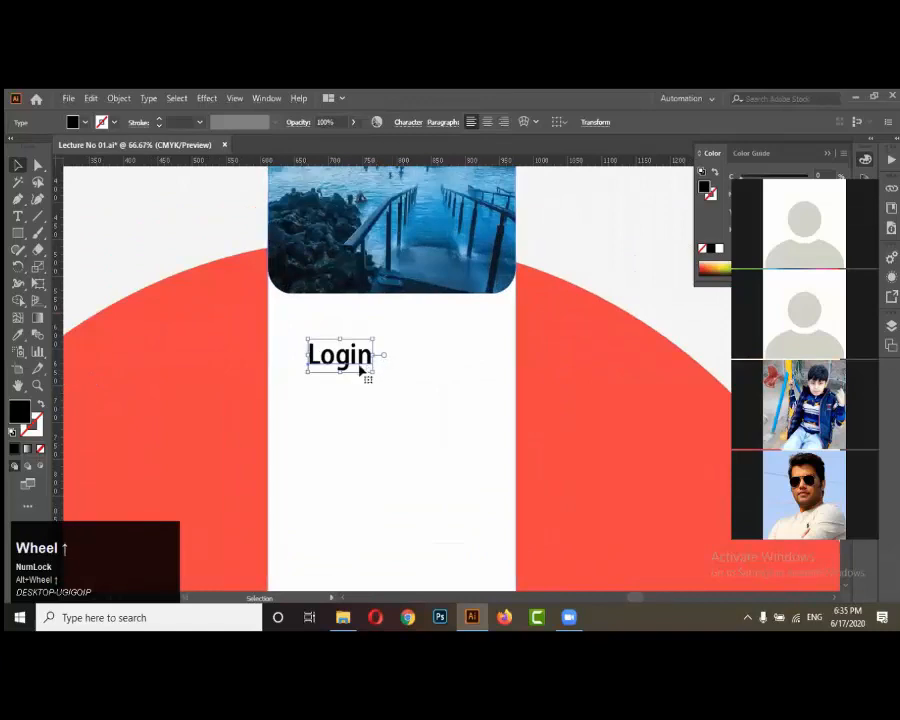
pyautogui.moveTo(370, 372); pyautogui.dragTo(362, 368)
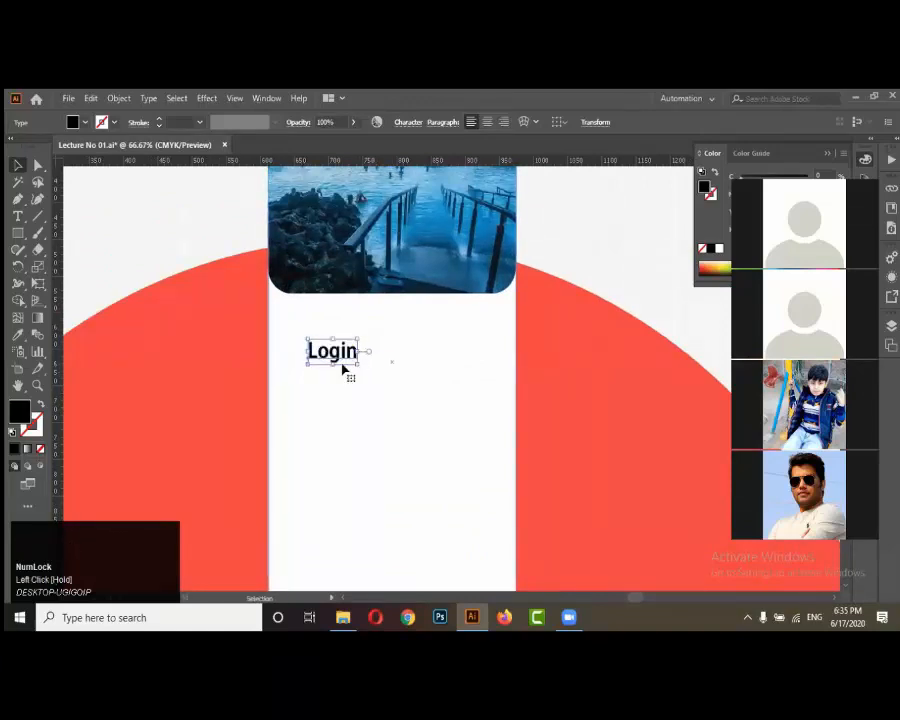
# Try to squeeze the Login heading to a narrower width, and undo the distortion
pyautogui.scroll(3, 346, 368)
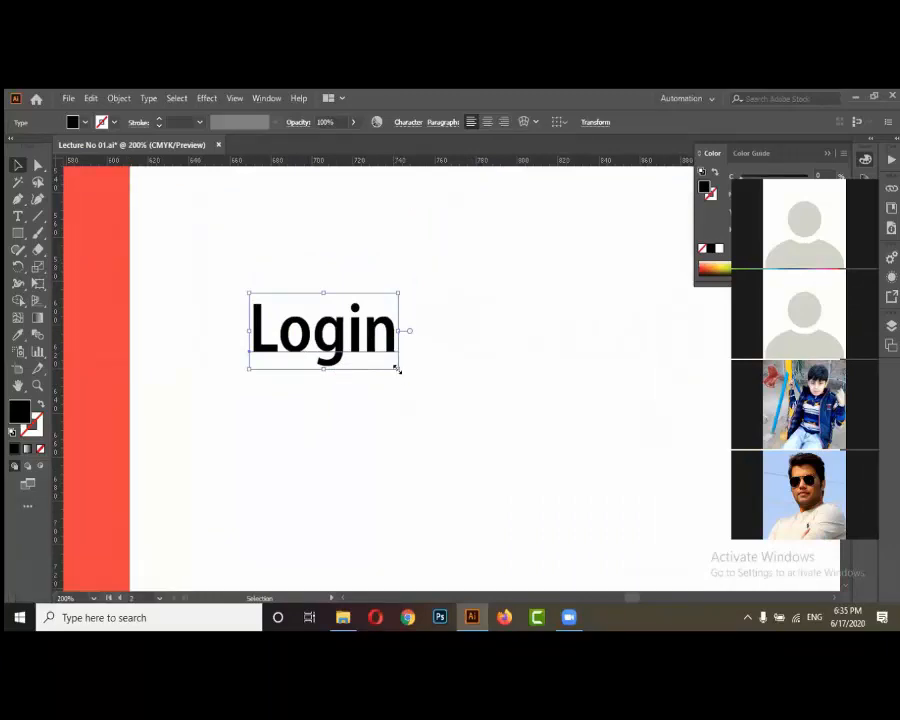
pyautogui.moveTo(397, 369); pyautogui.dragTo(331, 371)
pyautogui.scroll(-3, 331, 371)
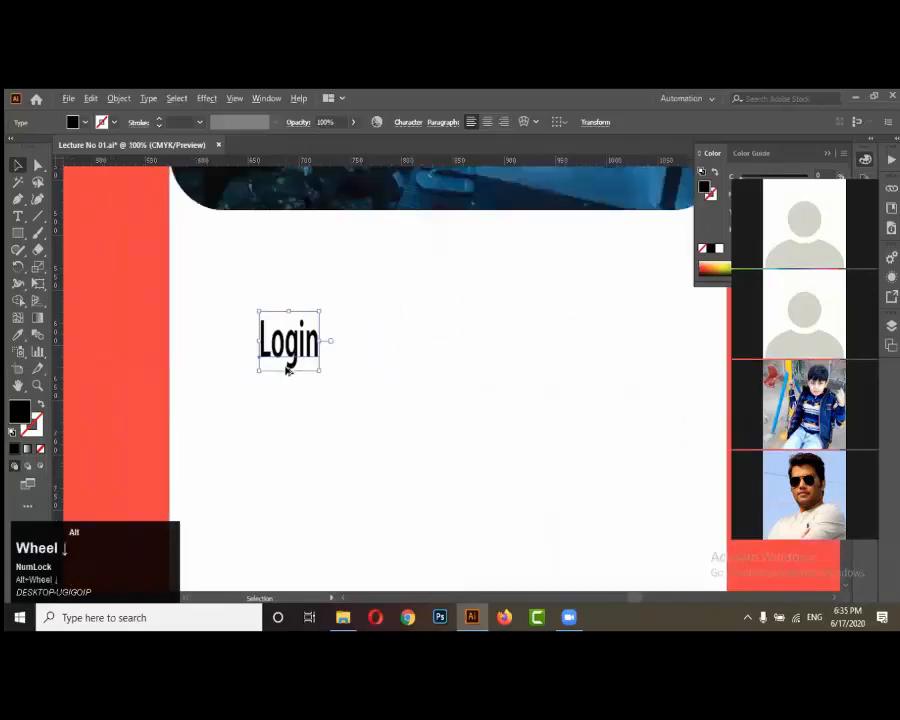
pyautogui.scroll(2, 293, 383)
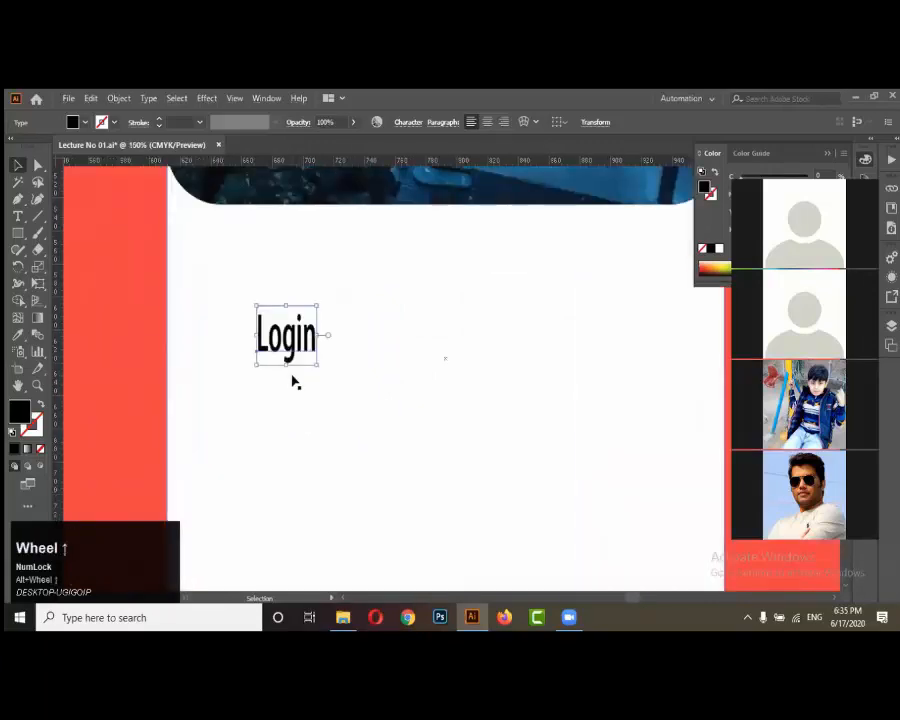
pyautogui.hotkey('ctrl', 'z')
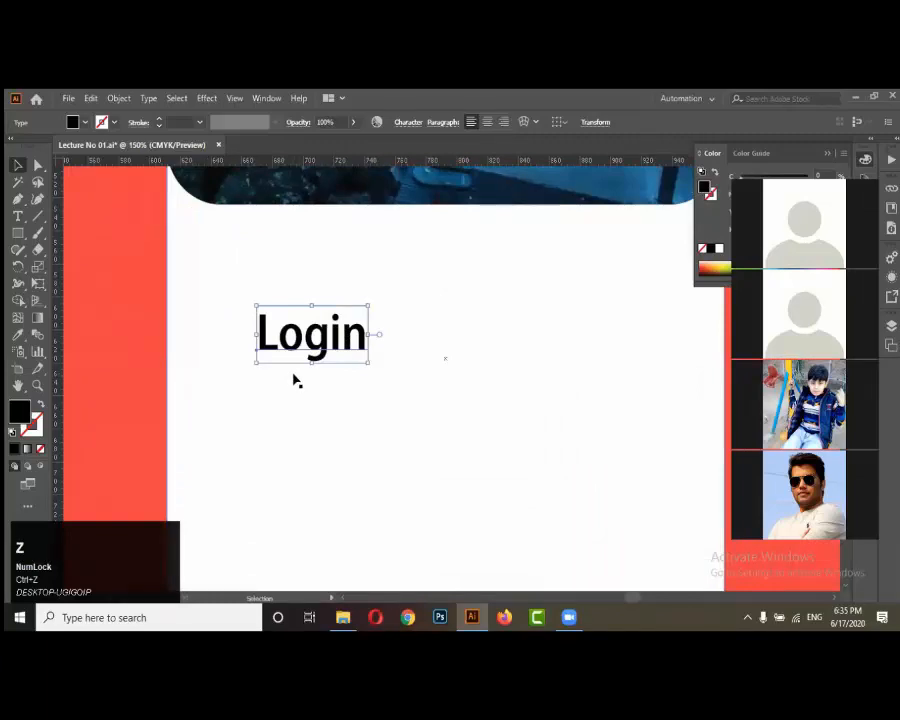
# Enlarge the Login heading slightly and move it toward the middle of the white card, closer to the photo
pyautogui.scroll(-4, 314, 349)
pyautogui.scroll(2, 340, 352)
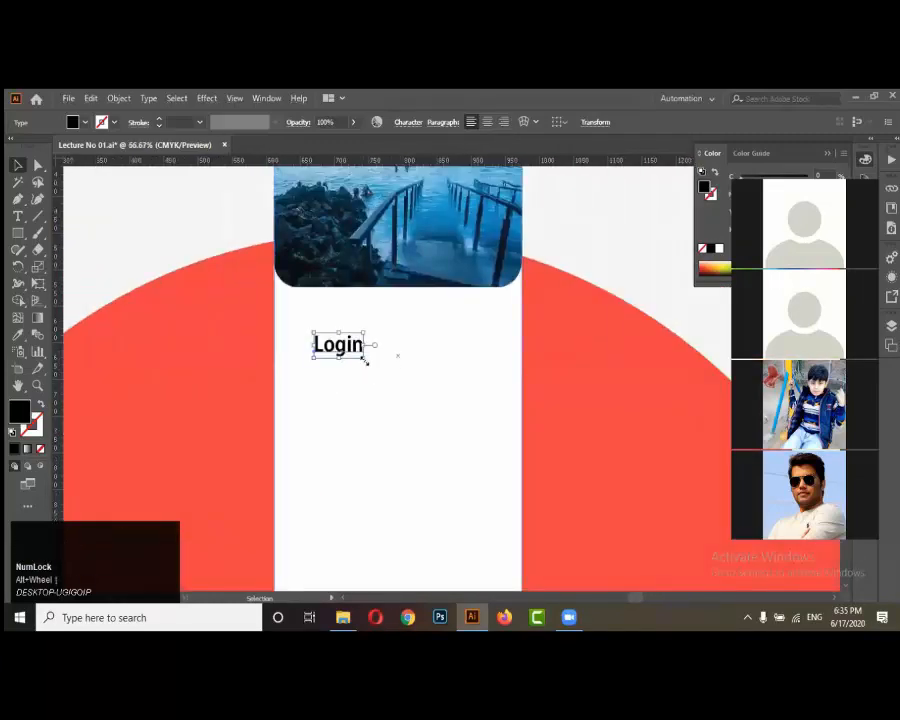
pyautogui.moveTo(366, 362); pyautogui.dragTo(414, 340)
pyautogui.scroll(-2, 444, 362)
pyautogui.scroll(2, 434, 364)
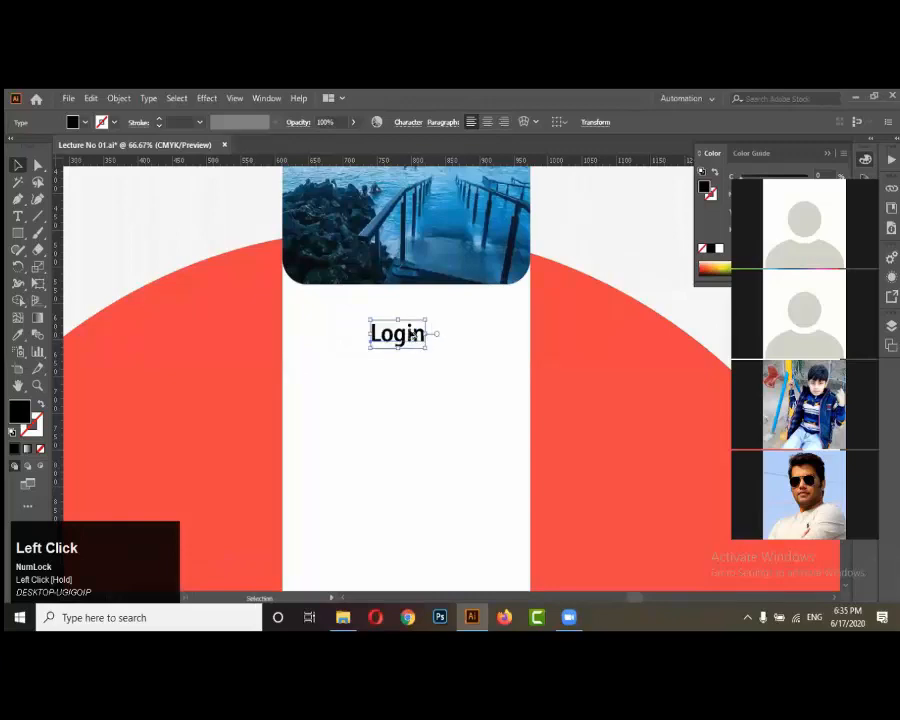
pyautogui.scroll(2, 396, 351)
pyautogui.scroll(-3, 402, 340)
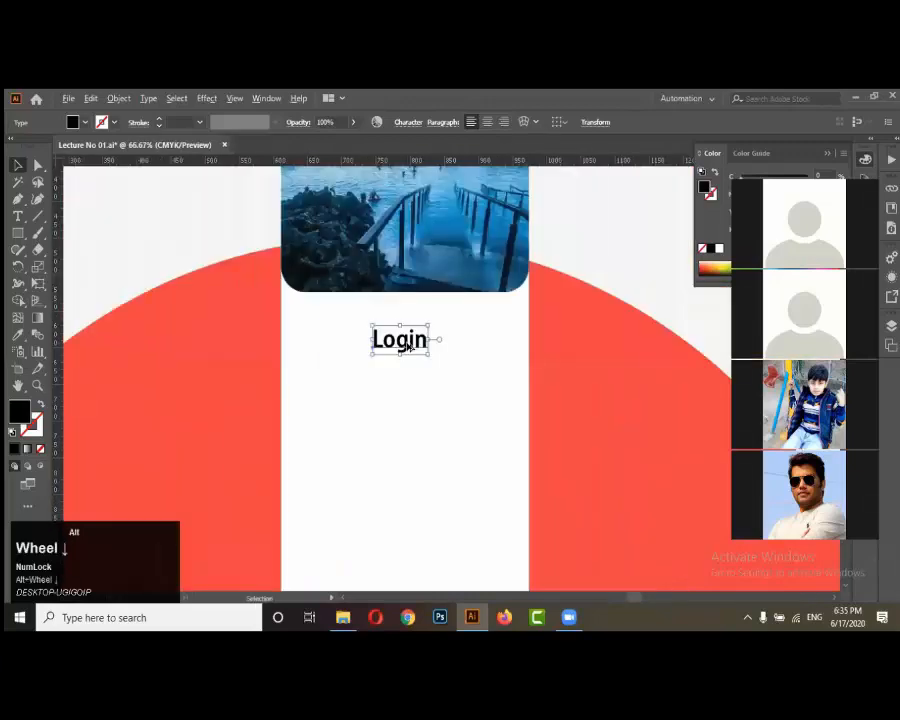
# Move the Login heading to a spot left of the white card's vertical centre line
pyautogui.scroll(2, 404, 347)
pyautogui.moveTo(408, 348); pyautogui.dragTo(540, 372)
pyautogui.moveTo(472, 380); pyautogui.dragTo(376, 381)
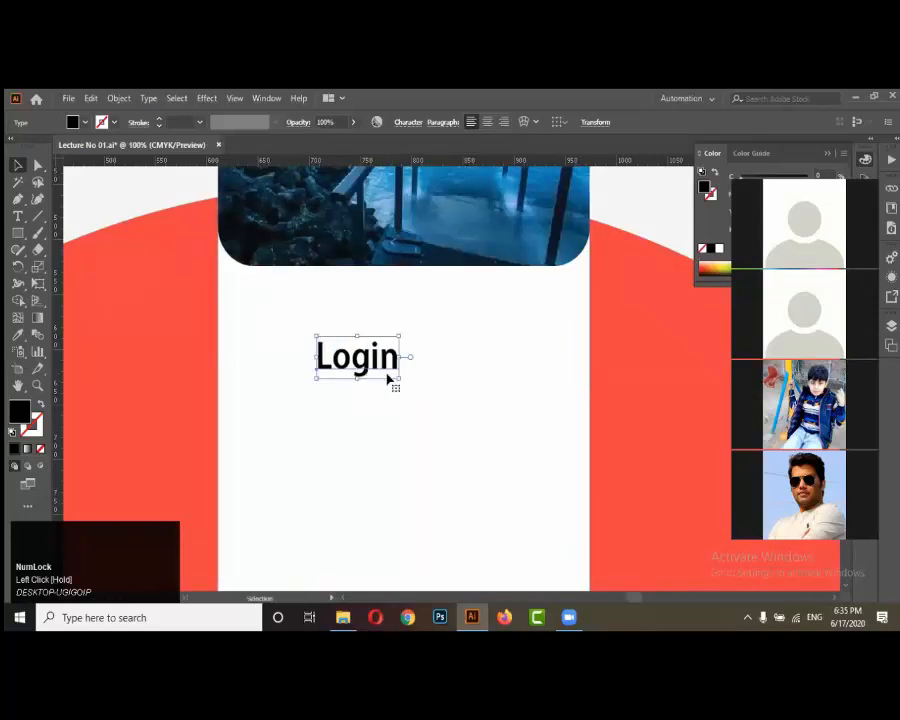
pyautogui.scroll(-3, 395, 370)
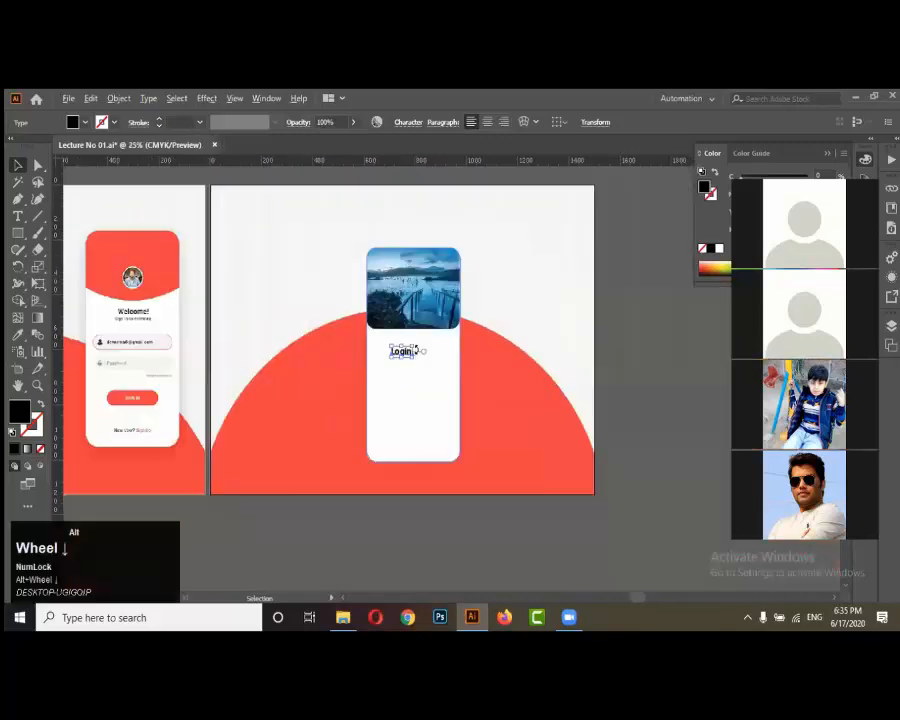
pyautogui.scroll(3, 400, 365)
pyautogui.moveTo(403, 361); pyautogui.dragTo(400, 362)
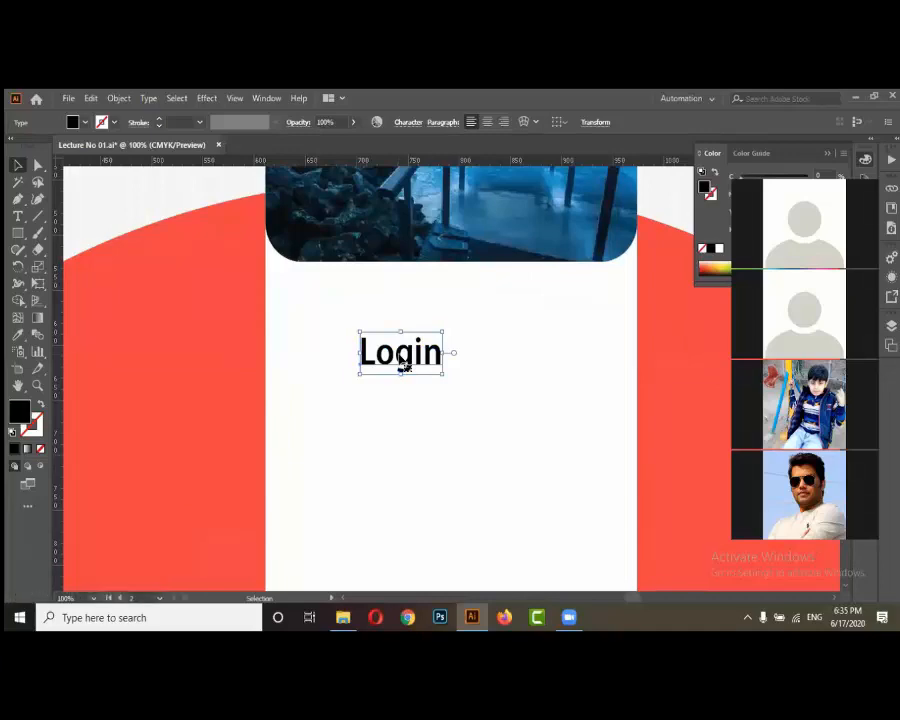
pyautogui.scroll(-2, 460, 422)
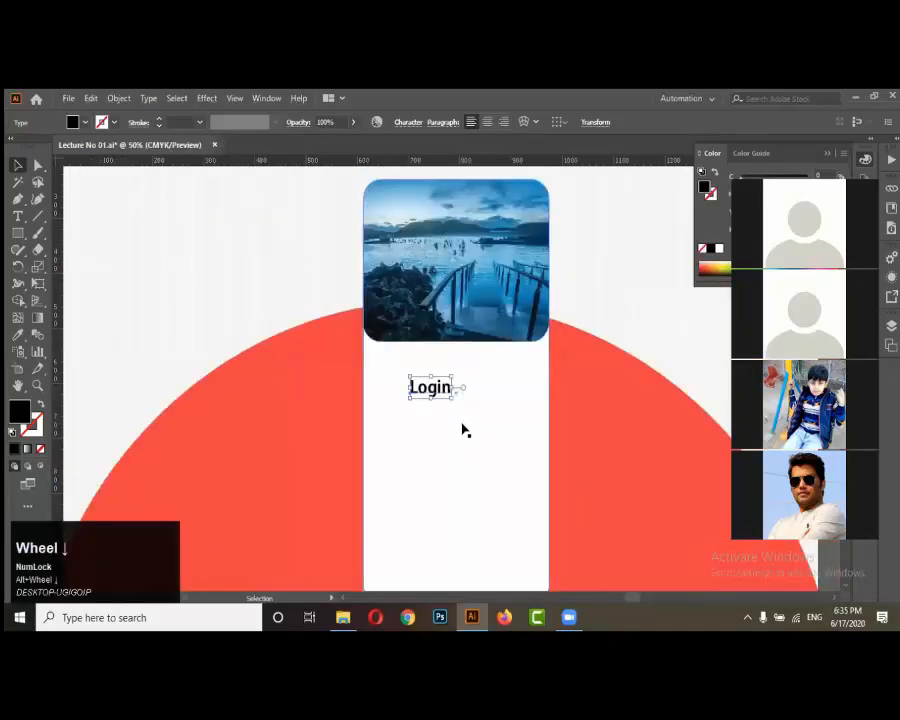
# Try to align the Login heading and the white card at their horizontal centres, and undo the alignment
pyautogui.keyDown('shift'); pyautogui.click(462, 430); pyautogui.keyUp('shift')
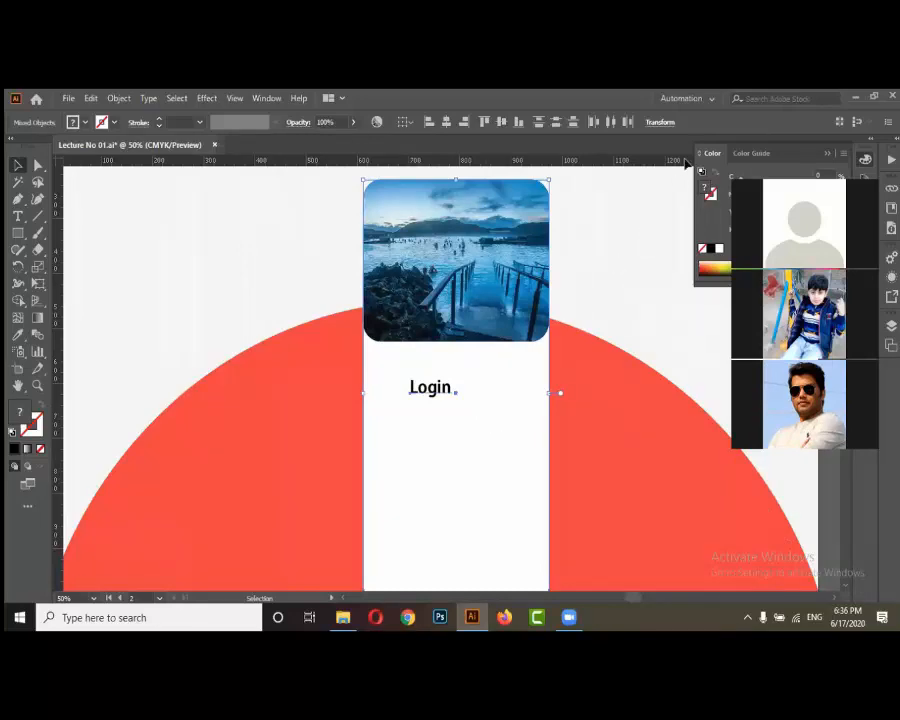
pyautogui.click(452, 393)
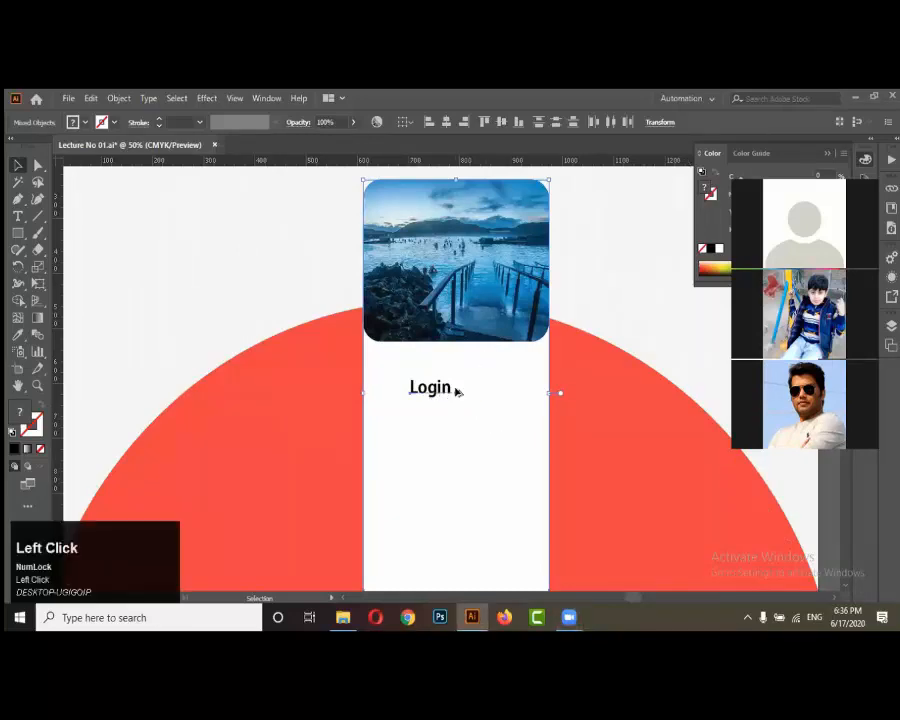
pyautogui.keyDown('alt'); pyautogui.scroll(2, 455, 397); pyautogui.keyUp('alt')
pyautogui.click(502, 411)
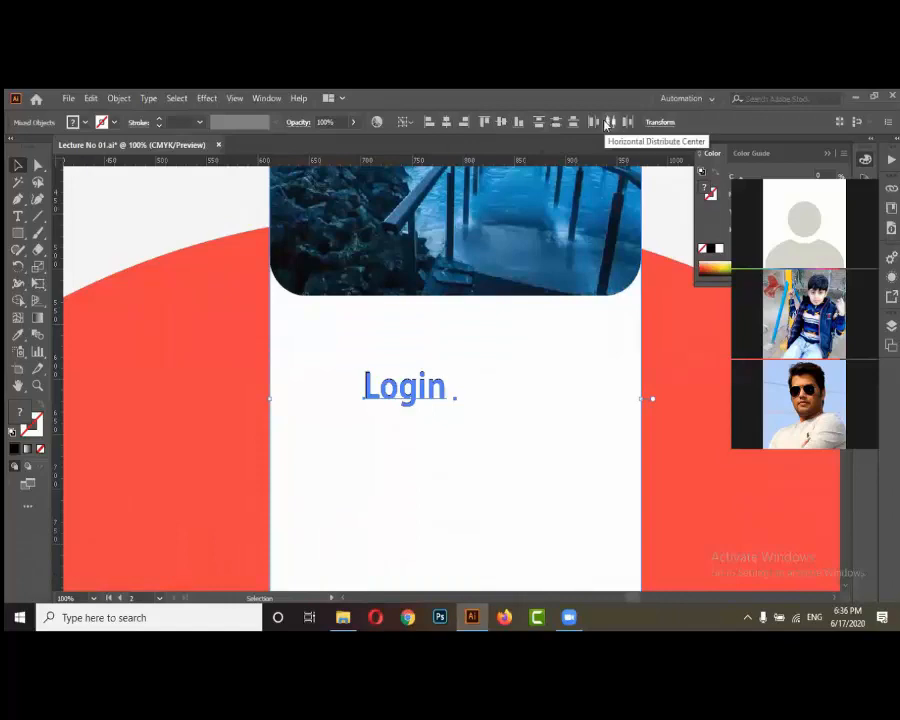
pyautogui.click(446, 124)
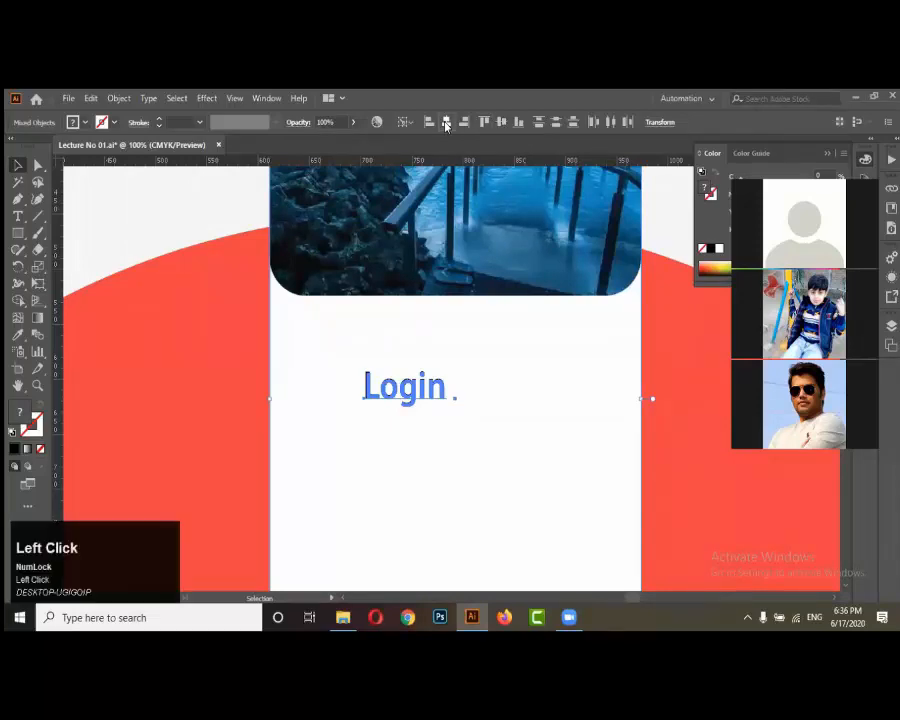
pyautogui.hotkey('ctrl', 'z')
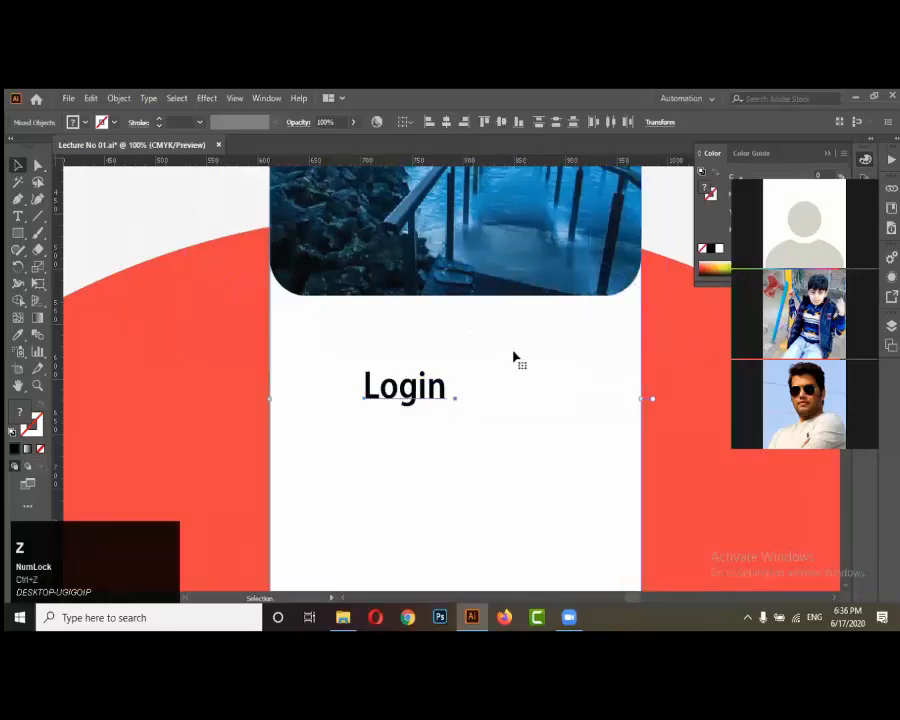
# Centre the Login heading horizontally on the white phone card, using the card as the key object, and deselect everything
pyautogui.click(678, 402)
pyautogui.click(430, 402)
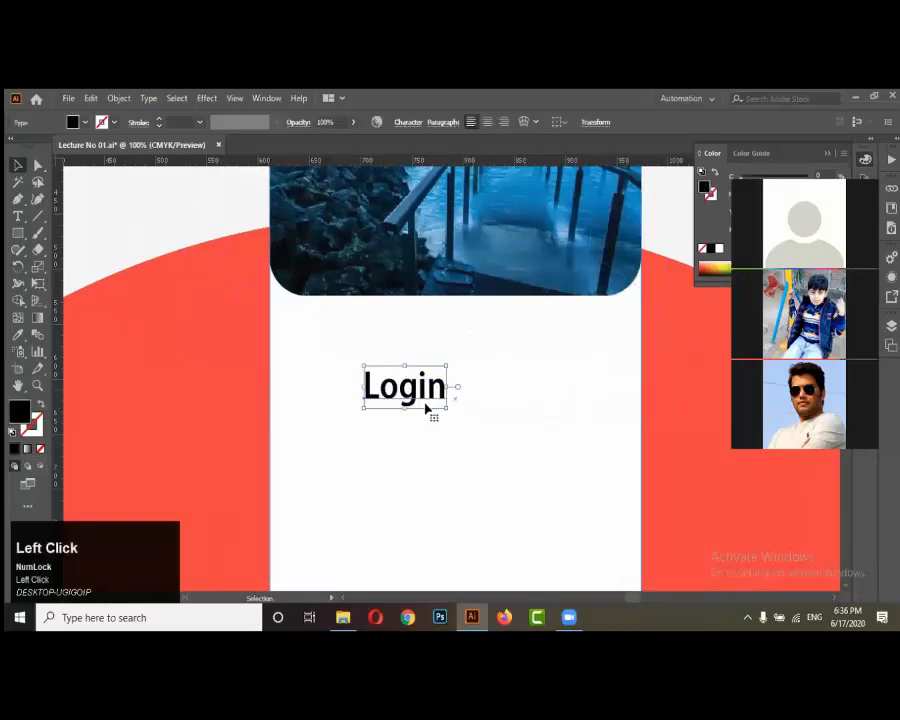
pyautogui.keyDown('shift'); pyautogui.click(503, 445); pyautogui.keyUp('shift')
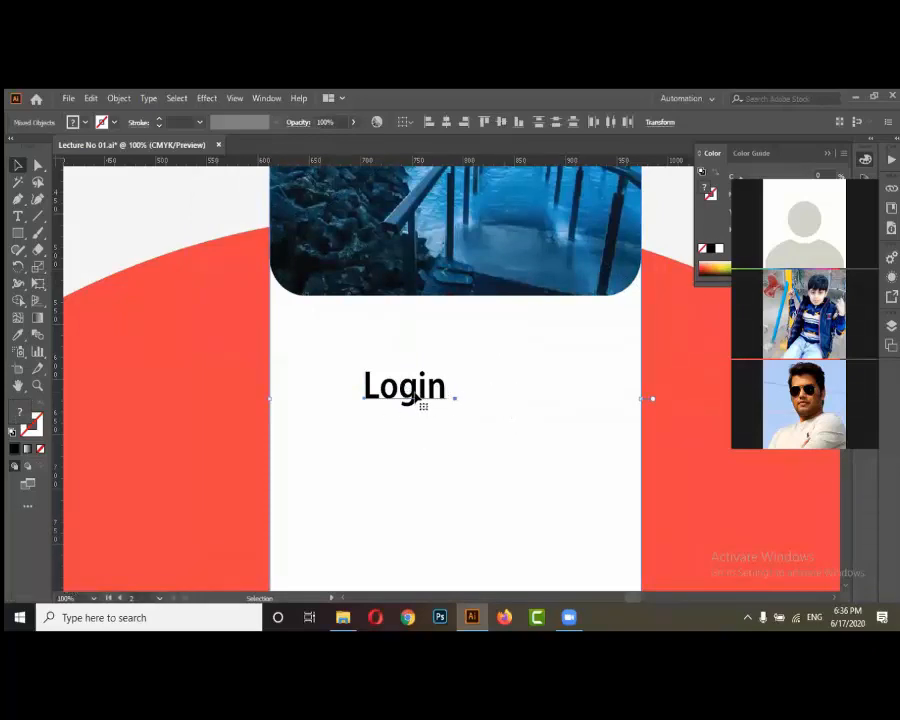
pyautogui.click(558, 371)
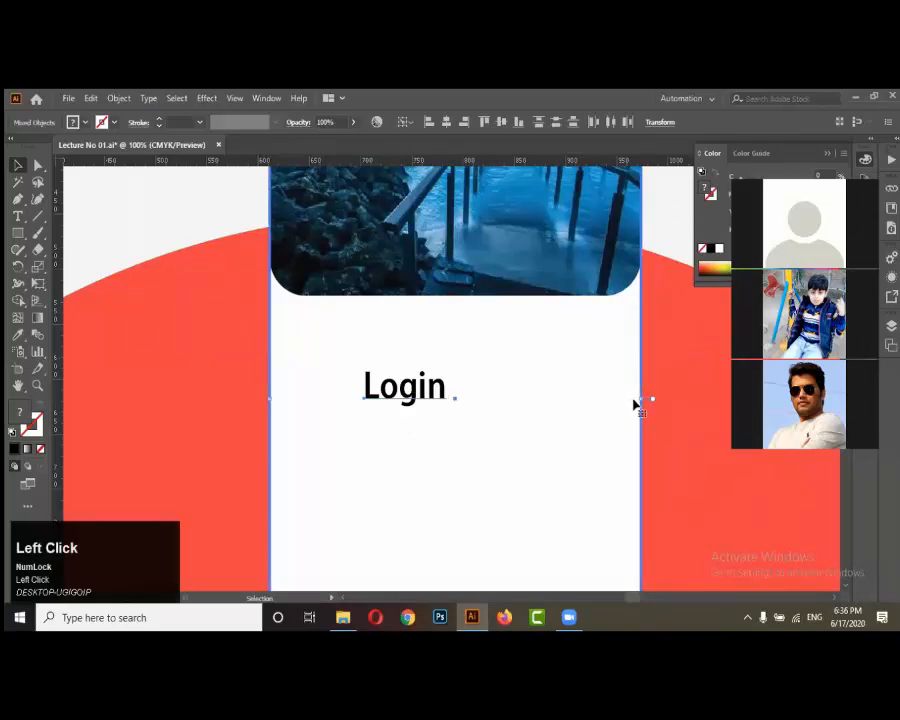
pyautogui.scroll(-1, 637, 396)
pyautogui.scroll(-3, 637, 396)
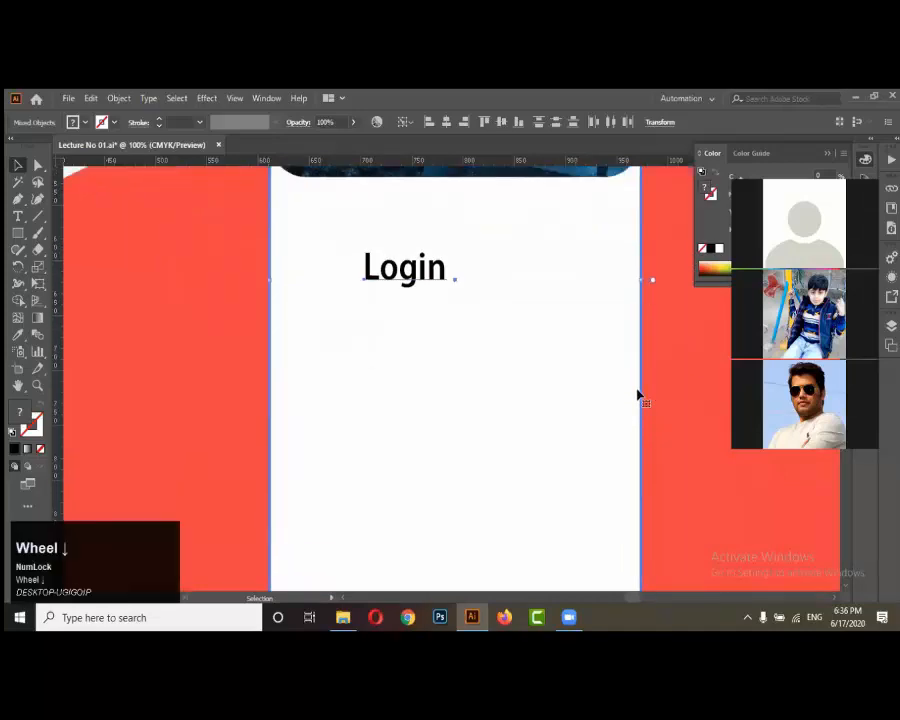
pyautogui.scroll(-2, 640, 412)
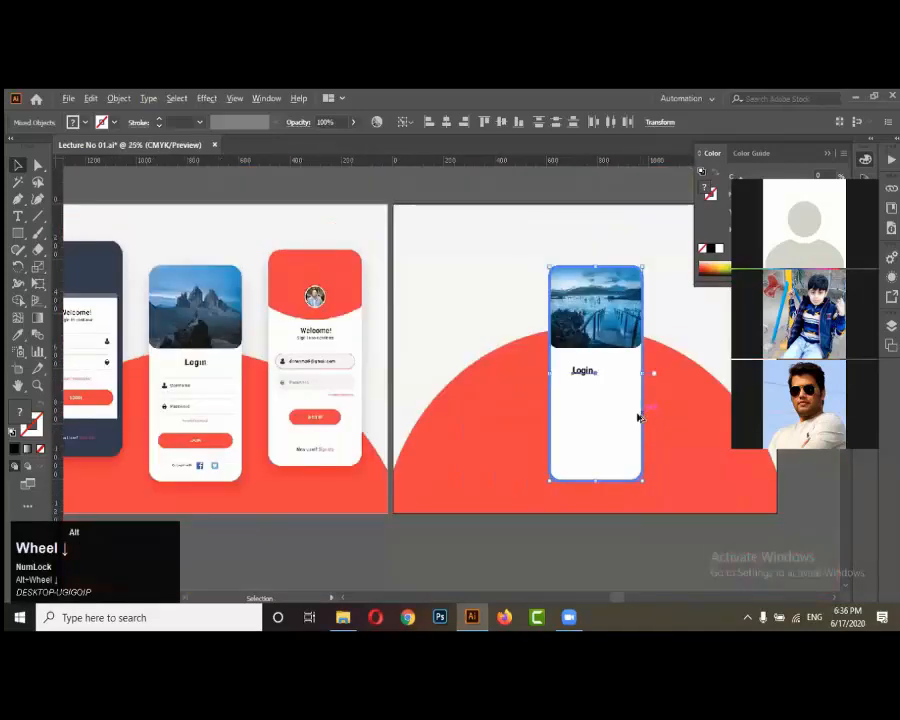
pyautogui.scroll(1, 641, 410)
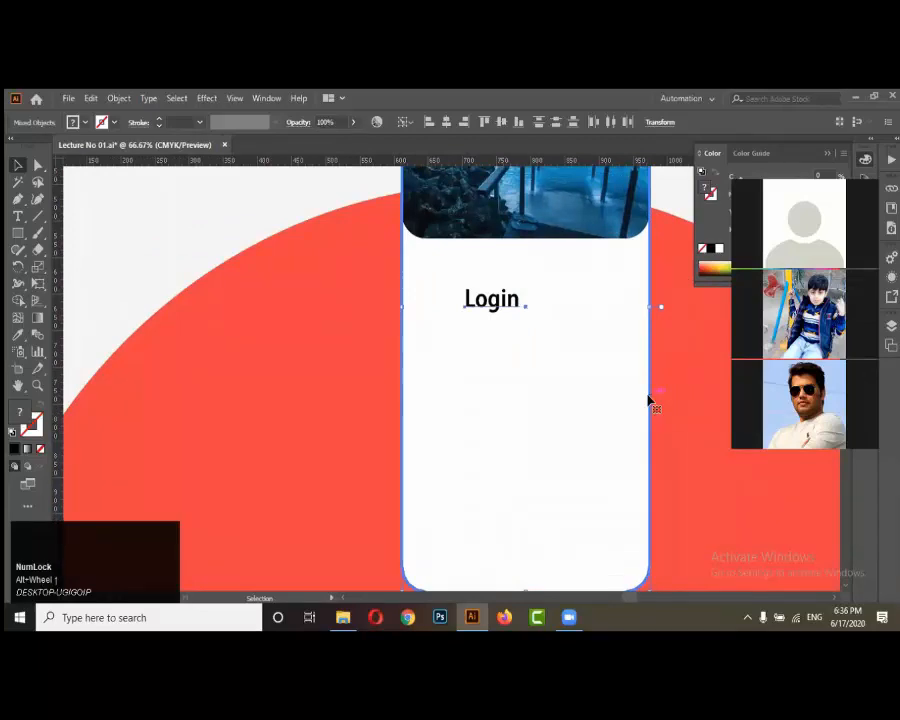
pyautogui.scroll(2, 650, 402)
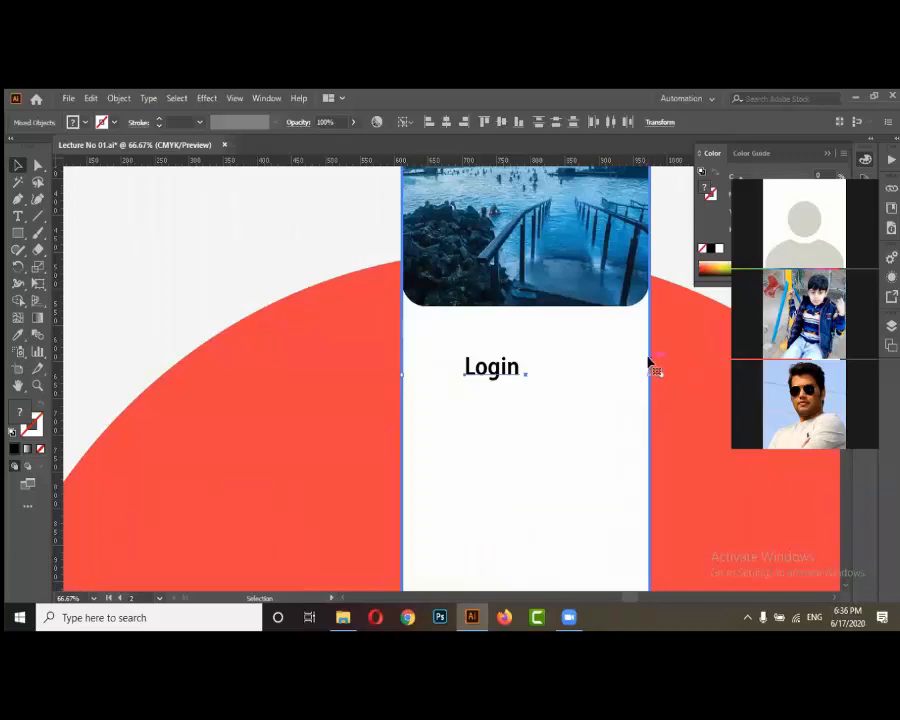
pyautogui.click(447, 123)
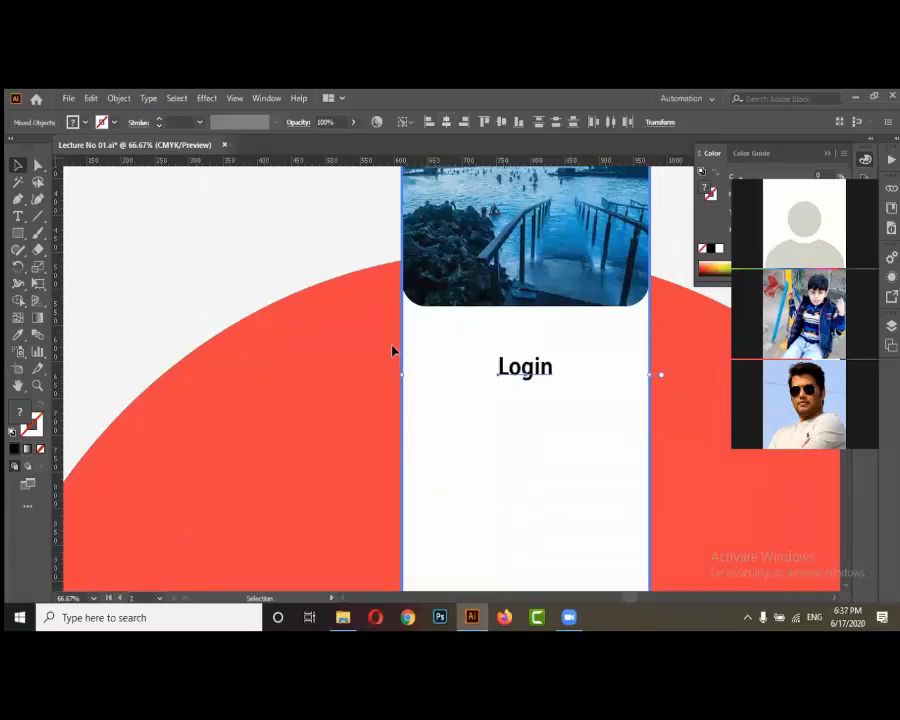
pyautogui.click(416, 376)
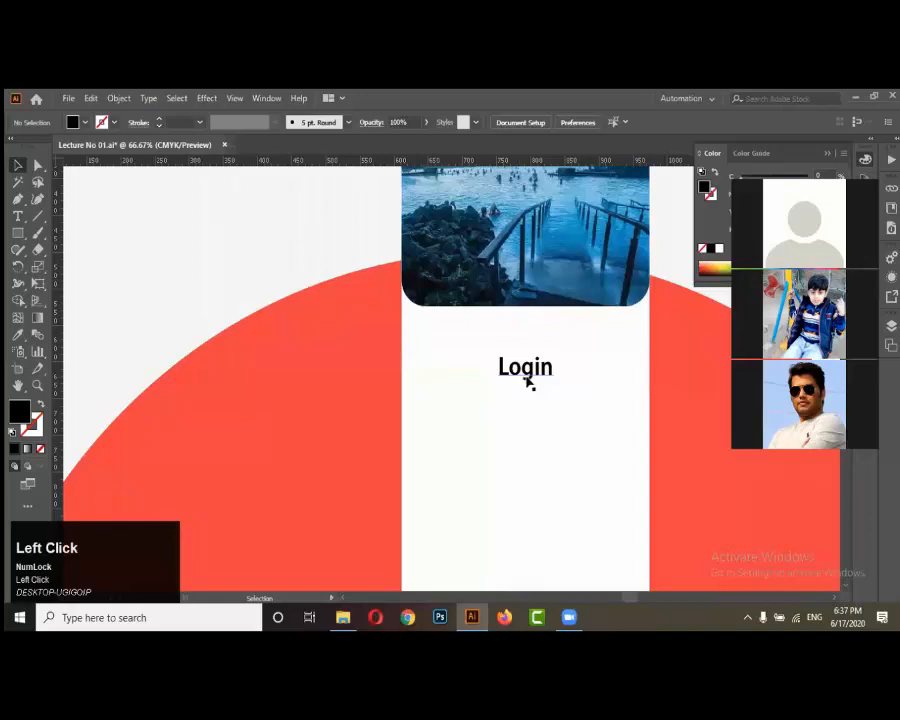
# Move the Login heading straight up so it sits close beneath the lake photo
pyautogui.keyDown('alt'); pyautogui.scroll(-3, 573, 390); pyautogui.keyUp('alt')
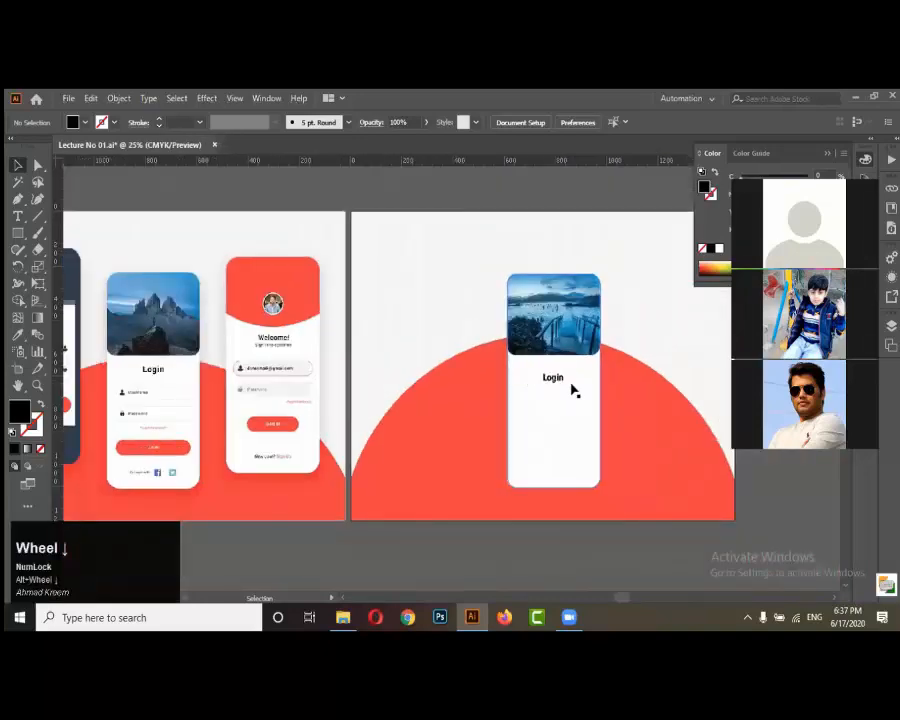
pyautogui.keyDown('alt'); pyautogui.scroll(4, 556, 376); pyautogui.keyUp('alt')
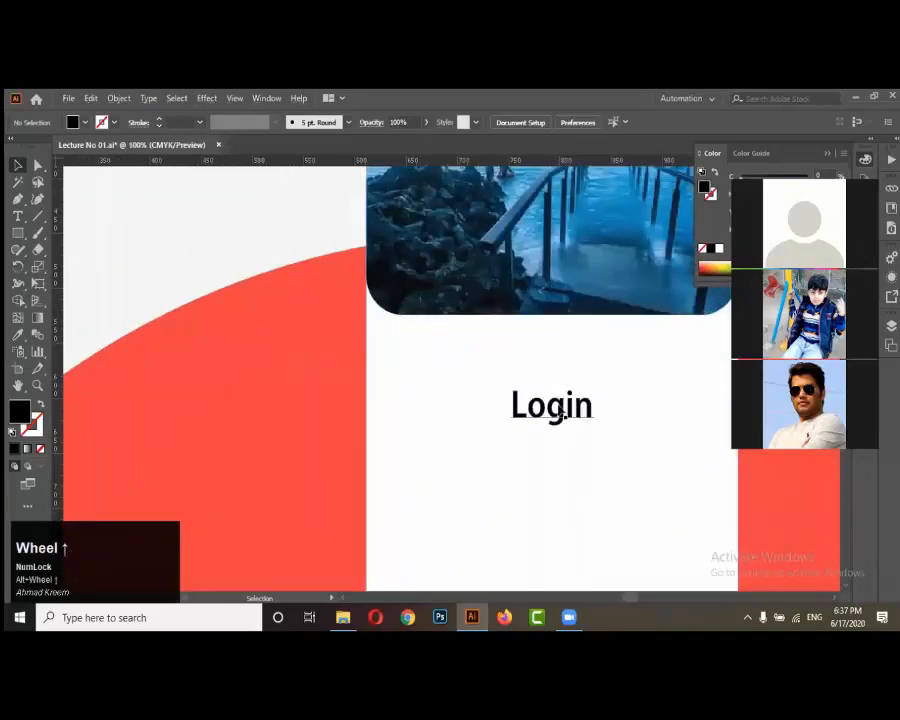
pyautogui.moveTo(557, 415); pyautogui.dragTo(553, 354)
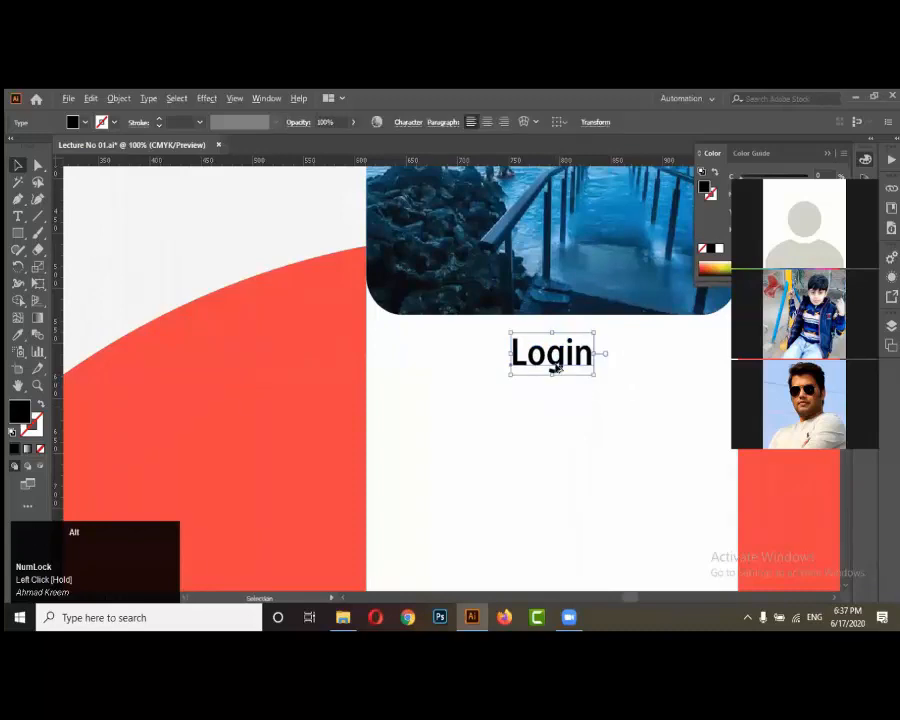
# Compare the Login heading's size and placement on the new phone card with the reference design's middle phone
pyautogui.keyDown('alt'); pyautogui.scroll(-3, 555, 360); pyautogui.keyUp('alt')
pyautogui.keyDown('alt'); pyautogui.scroll(-1, 555, 367); pyautogui.keyUp('alt')
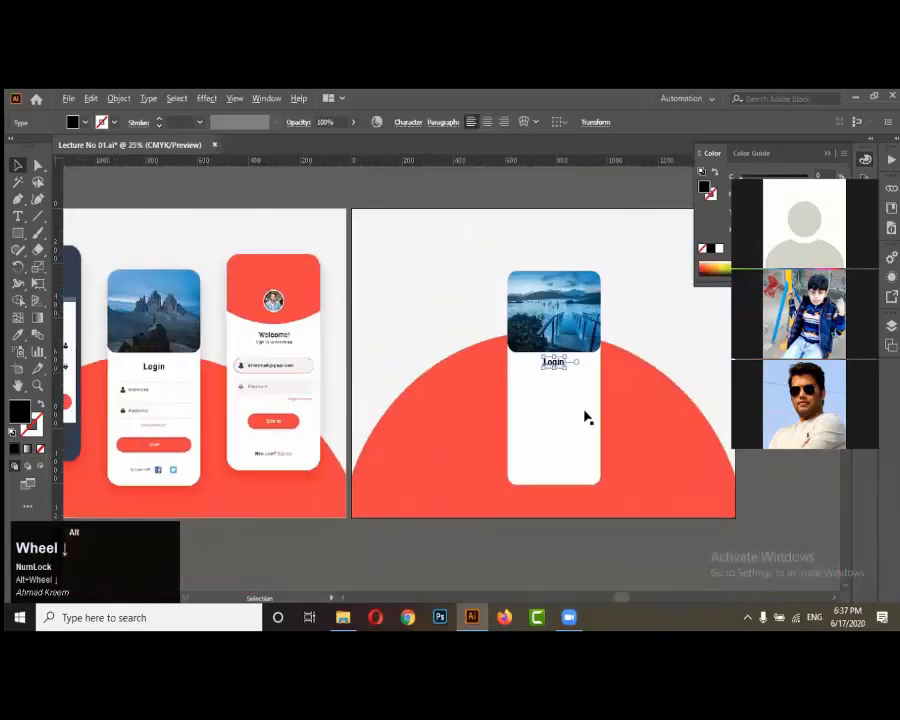
pyautogui.click(638, 536)
pyautogui.keyDown('alt'); pyautogui.scroll(3, 578, 398); pyautogui.keyUp('alt')
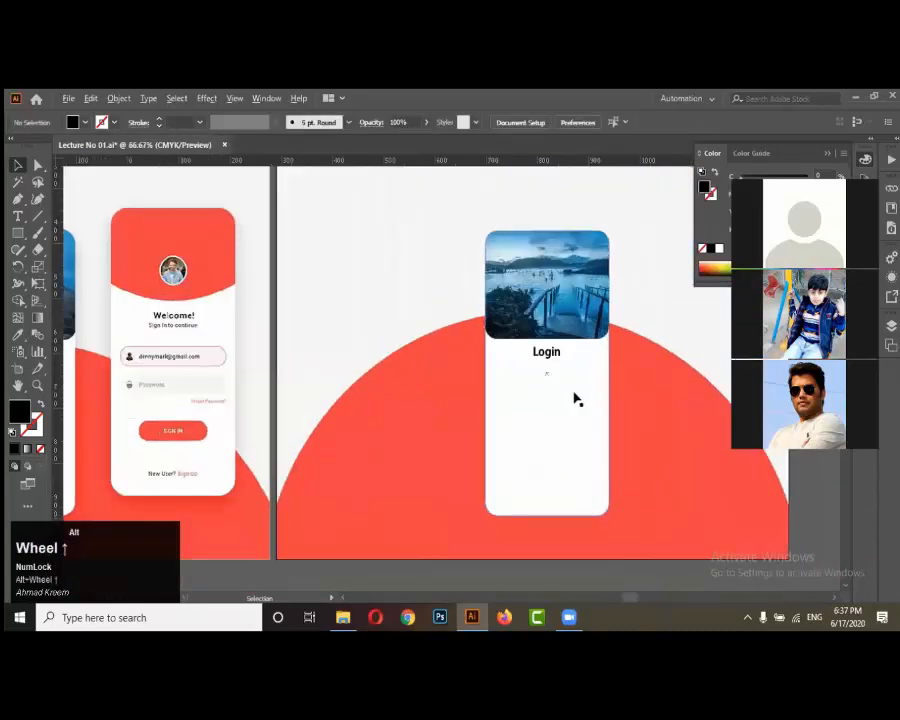
pyautogui.keyDown('alt'); pyautogui.scroll(-3, 581, 396); pyautogui.keyUp('alt')
pyautogui.keyDown('alt'); pyautogui.scroll(-1, 612, 368); pyautogui.keyUp('alt')
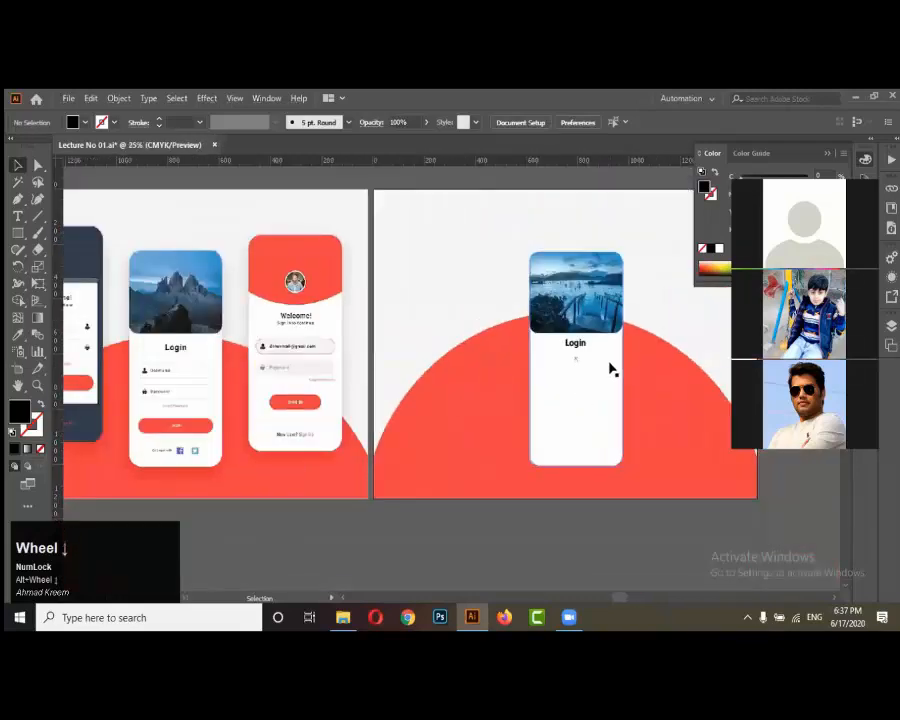
pyautogui.keyDown('alt'); pyautogui.scroll(-1, 610, 366); pyautogui.keyUp('alt')
pyautogui.keyDown('alt'); pyautogui.scroll(2, 600, 362); pyautogui.keyUp('alt')
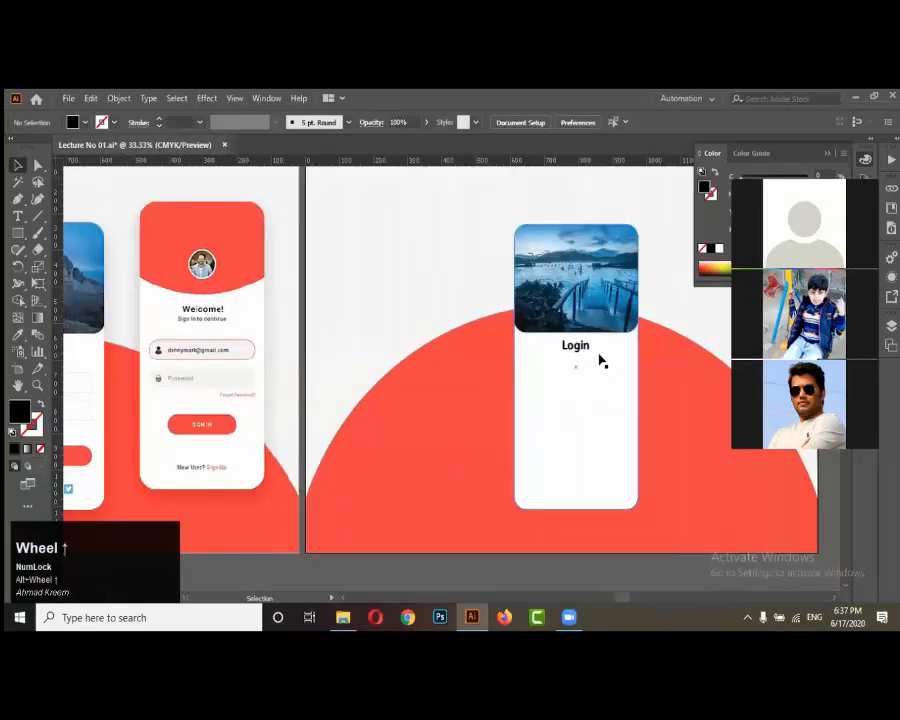
pyautogui.keyDown('alt'); pyautogui.scroll(-2, 600, 363); pyautogui.keyUp('alt')
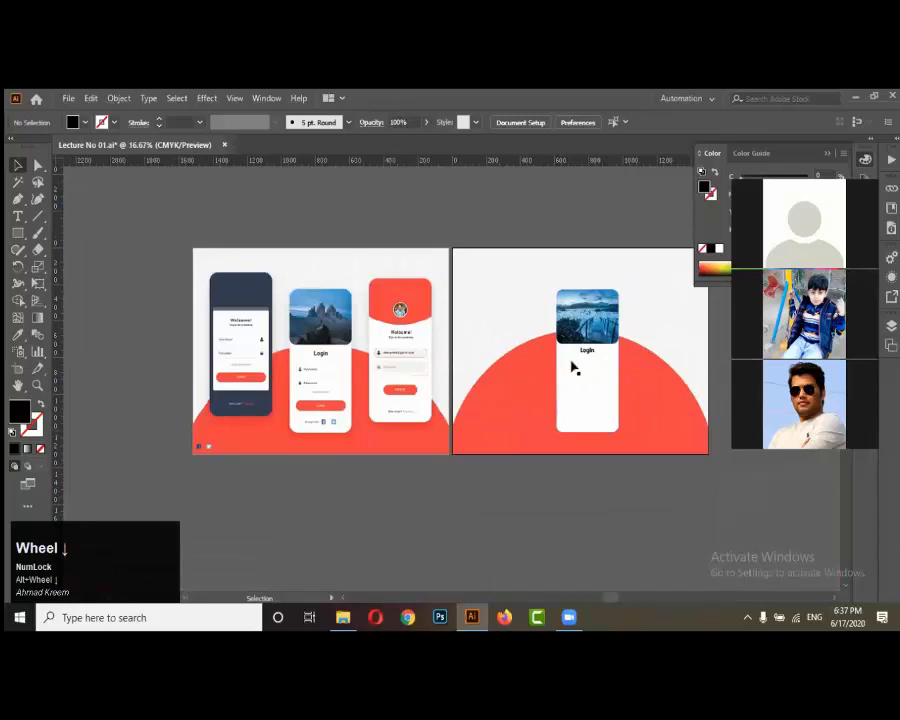
pyautogui.keyDown('alt'); pyautogui.scroll(2, 574, 369); pyautogui.keyUp('alt')
pyautogui.scroll(-1, 588, 362)
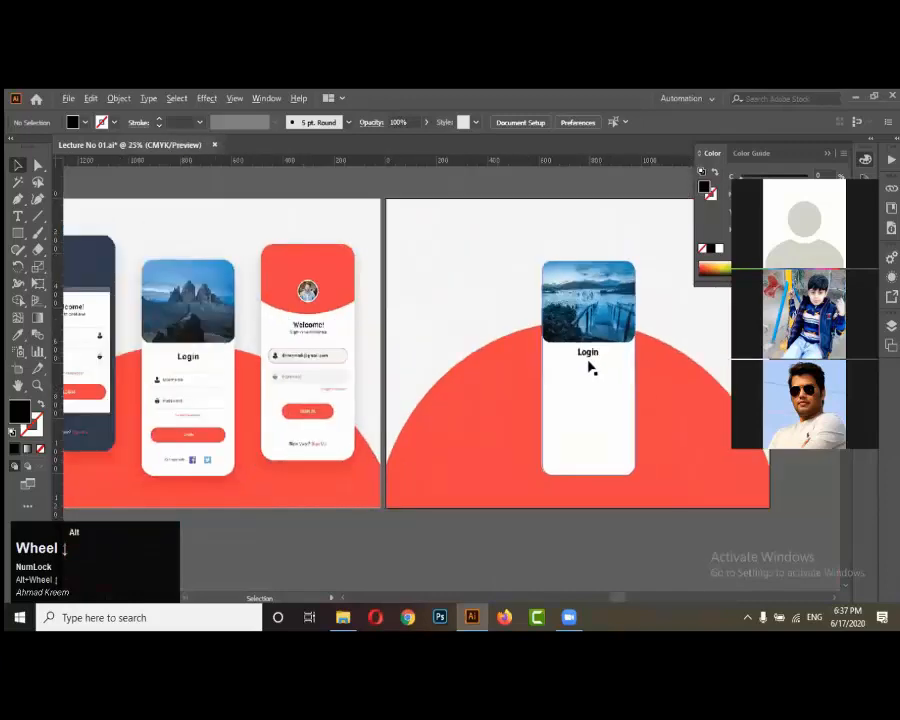
# Examine the shape, outline and spacing of the Username and Password fields on the reference design's middle phone
pyautogui.keyDown('alt'); pyautogui.scroll(2, 156, 404); pyautogui.keyUp('alt')
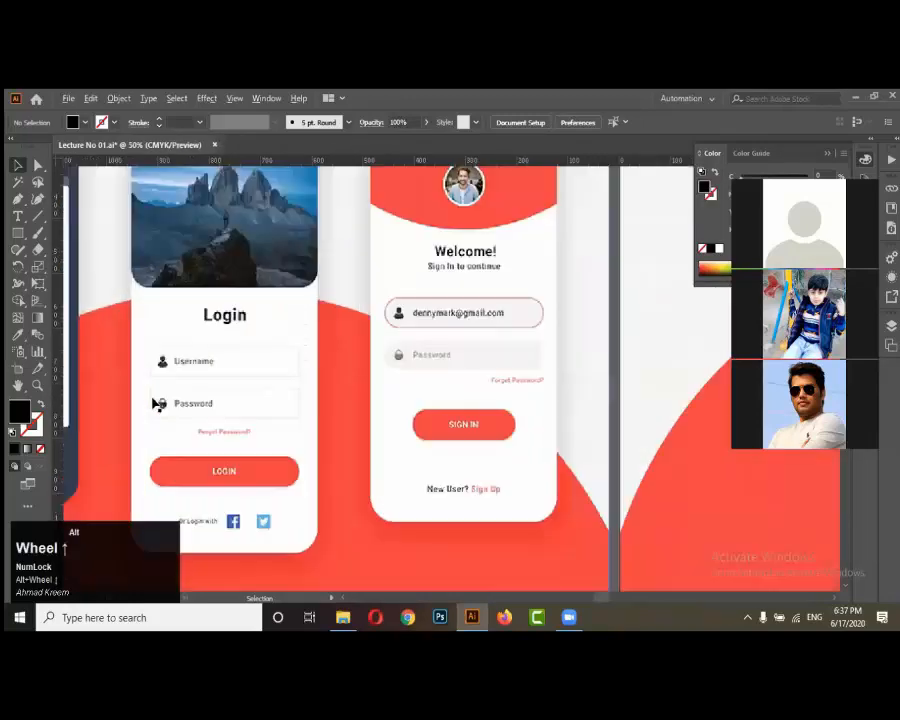
pyautogui.keyDown('alt'); pyautogui.scroll(2, 160, 406); pyautogui.keyUp('alt')
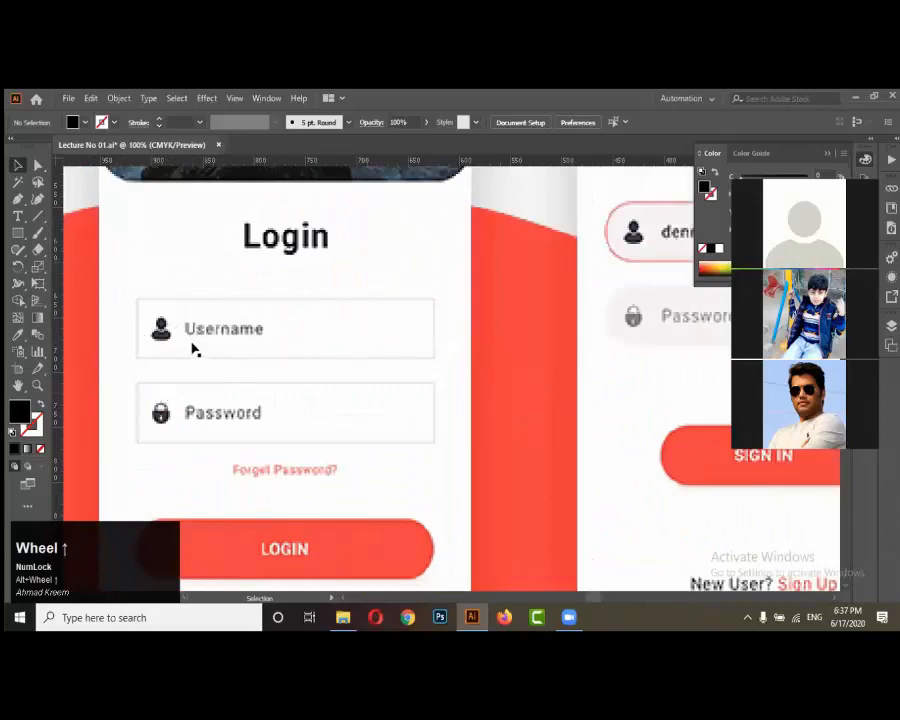
pyautogui.keyDown('alt'); pyautogui.scroll(-4, 125, 337); pyautogui.keyUp('alt')
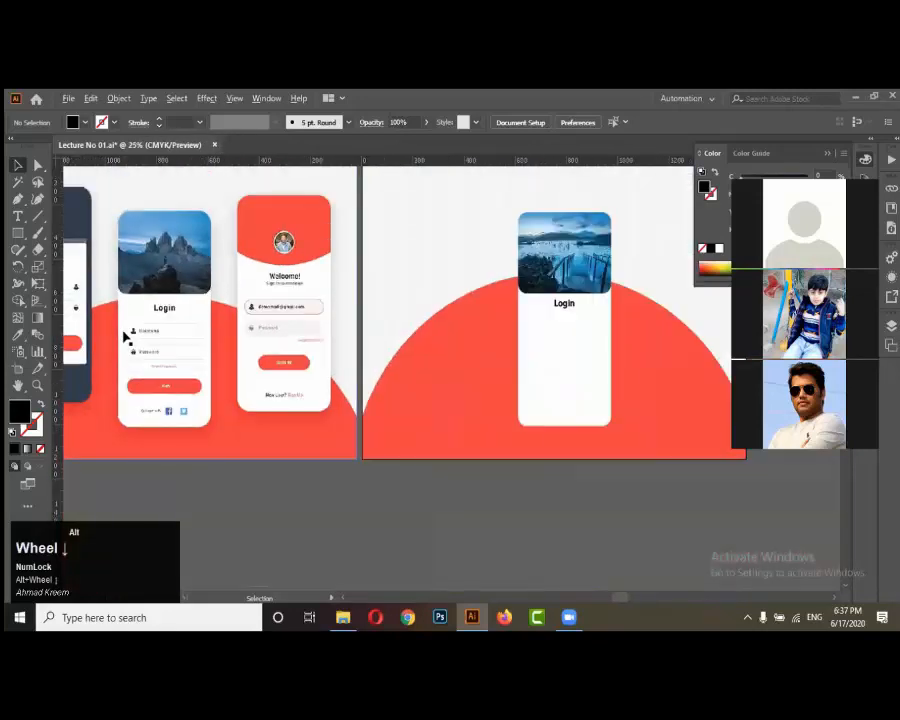
pyautogui.keyDown('alt'); pyautogui.scroll(2, 134, 343); pyautogui.keyUp('alt')
pyautogui.keyDown('alt'); pyautogui.scroll(-1, 135, 344); pyautogui.keyUp('alt')
pyautogui.keyDown('alt'); pyautogui.scroll(3, 135, 343); pyautogui.keyUp('alt')
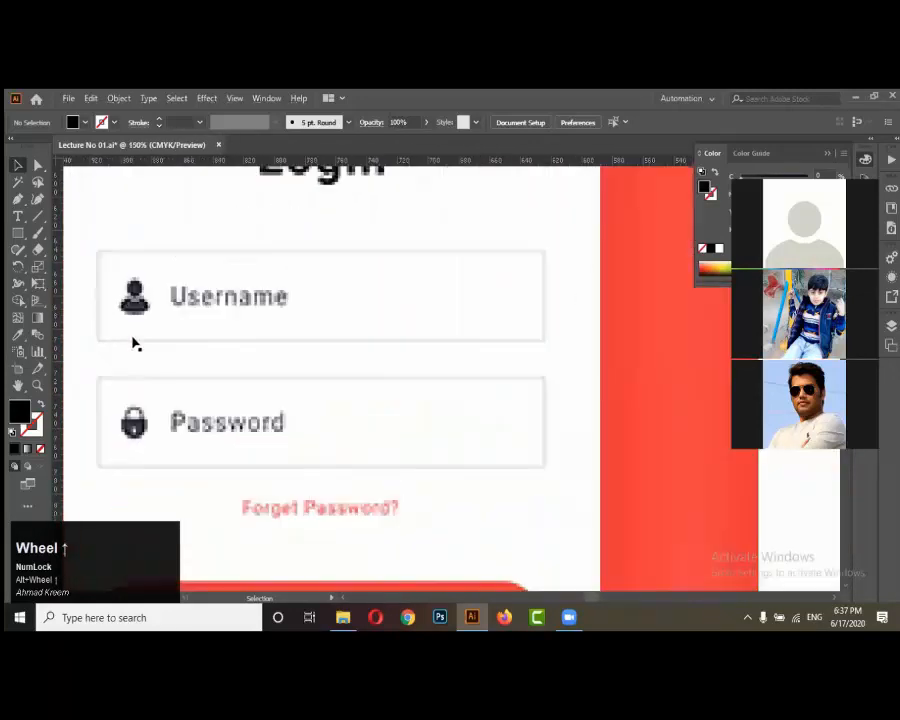
pyautogui.keyDown('alt'); pyautogui.scroll(-1, 135, 344); pyautogui.keyUp('alt')
pyautogui.keyDown('alt'); pyautogui.scroll(-2, 120, 352); pyautogui.keyUp('alt')
pyautogui.keyDown('alt'); pyautogui.scroll(-1, 236, 400); pyautogui.keyUp('alt')
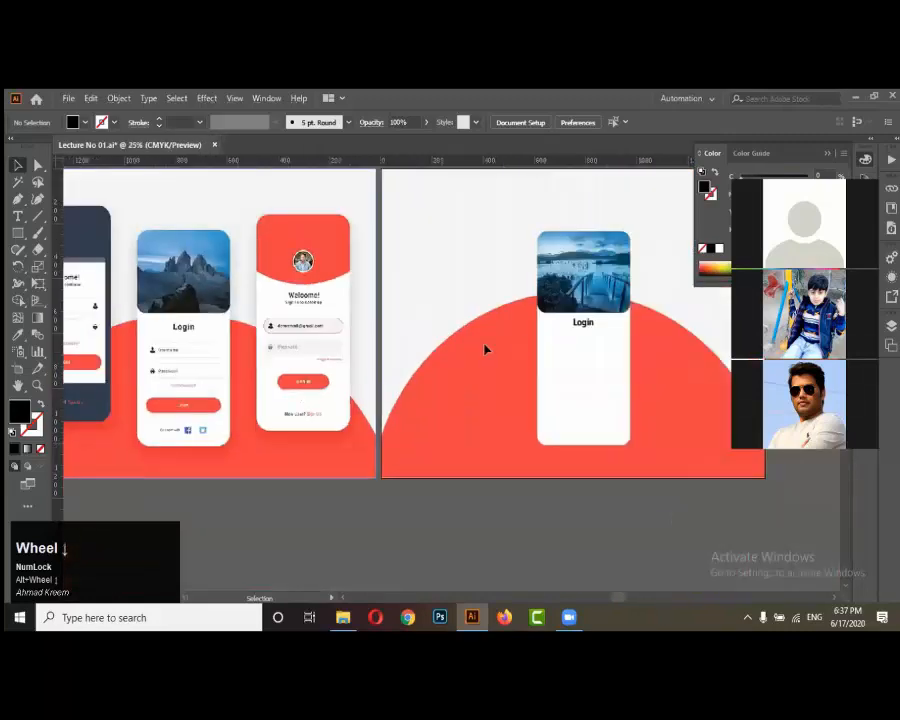
# Draw a wide, shallow rectangle for the first input field beneath the Login heading, leaving side margins on the white card
pyautogui.keyDown('alt'); pyautogui.scroll(3, 639, 345); pyautogui.keyUp('alt')
pyautogui.click(19, 234)
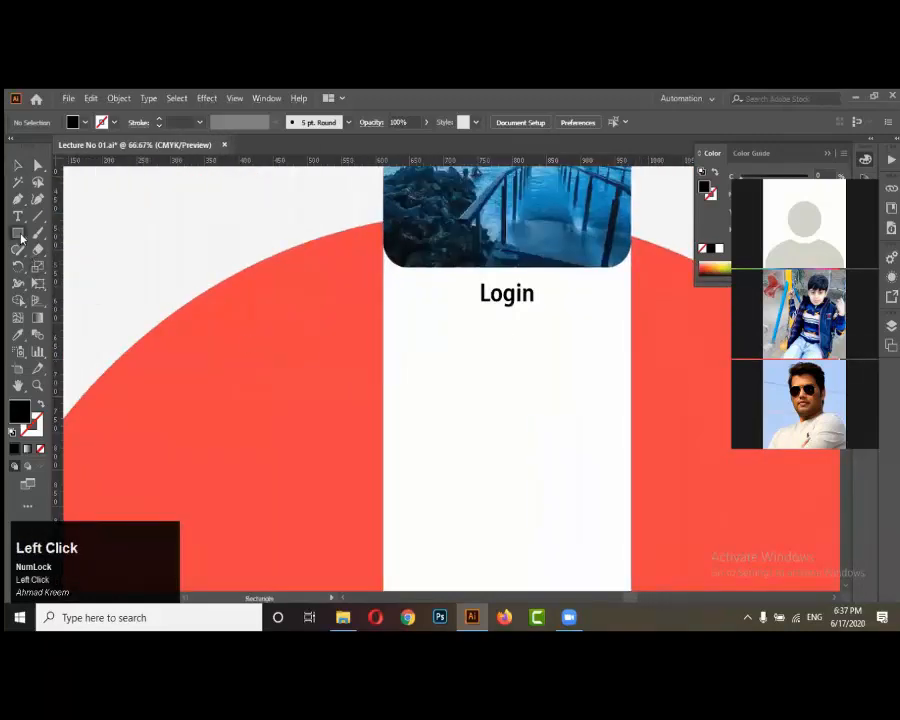
pyautogui.keyDown('alt'); pyautogui.scroll(1, 594, 345); pyautogui.keyUp('alt')
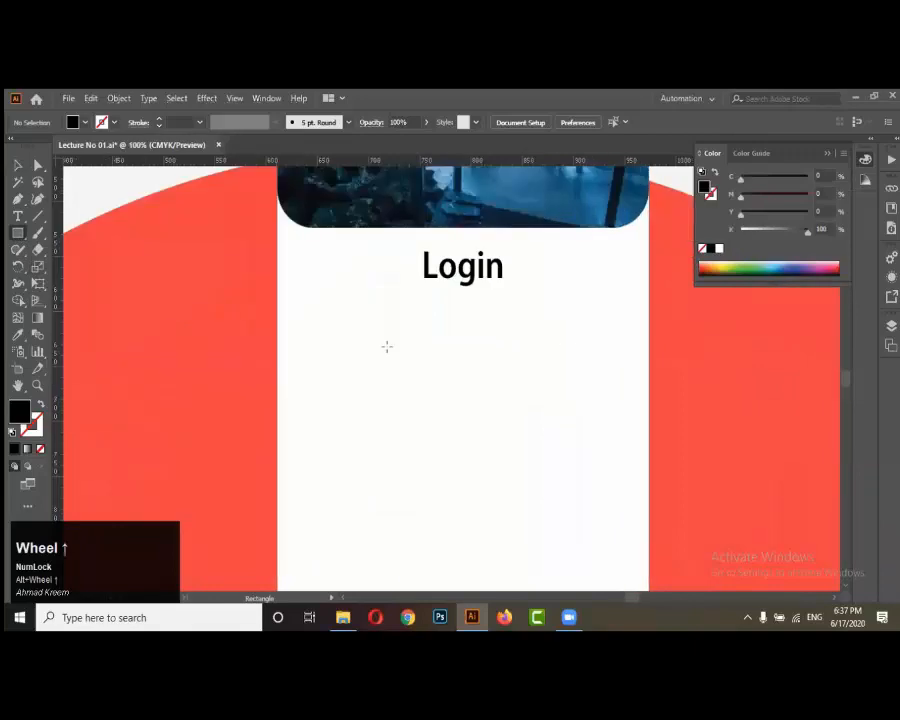
pyautogui.moveTo(308, 316); pyautogui.dragTo(611, 379)
pyautogui.keyDown('alt'); pyautogui.scroll(-2, 494, 435); pyautogui.keyUp('alt')
pyautogui.keyDown('alt'); pyautogui.scroll(1, 518, 411); pyautogui.keyUp('alt')
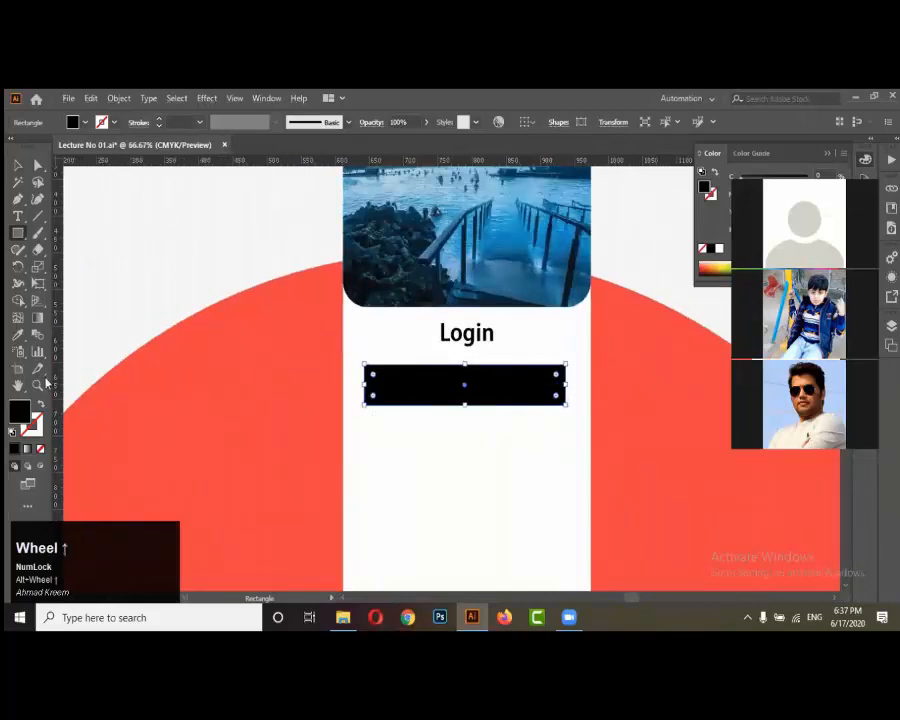
# Check the new rectangle against the outlined Username field on the reference design's middle phone
pyautogui.keyDown('alt'); pyautogui.scroll(-3, 440, 432); pyautogui.keyUp('alt')
pyautogui.keyDown('alt'); pyautogui.scroll(3, 241, 404); pyautogui.keyUp('alt')
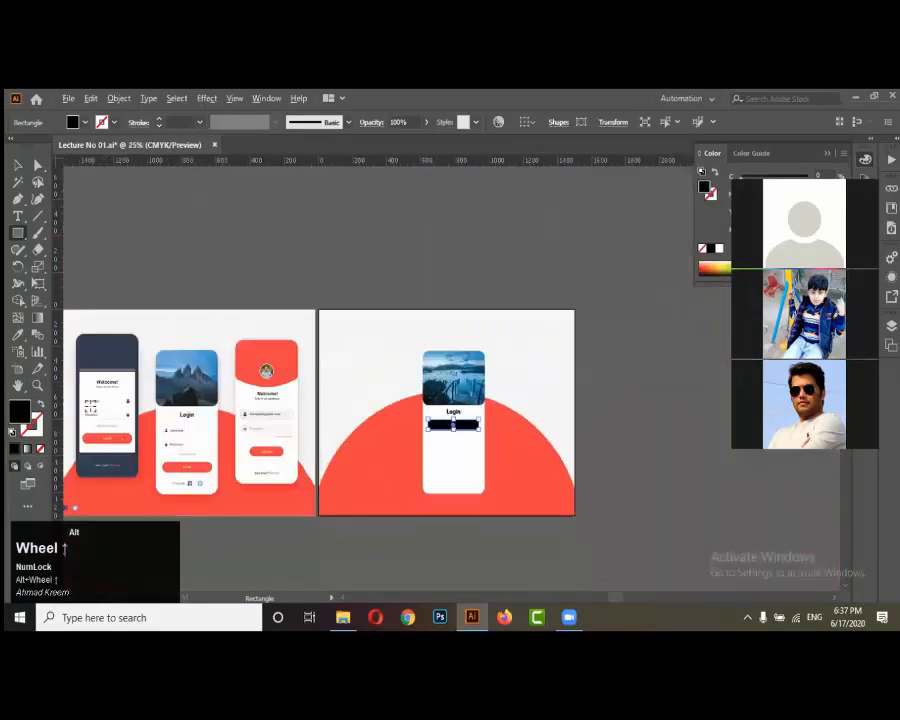
pyautogui.keyDown('alt'); pyautogui.scroll(3, 360, 456); pyautogui.keyUp('alt')
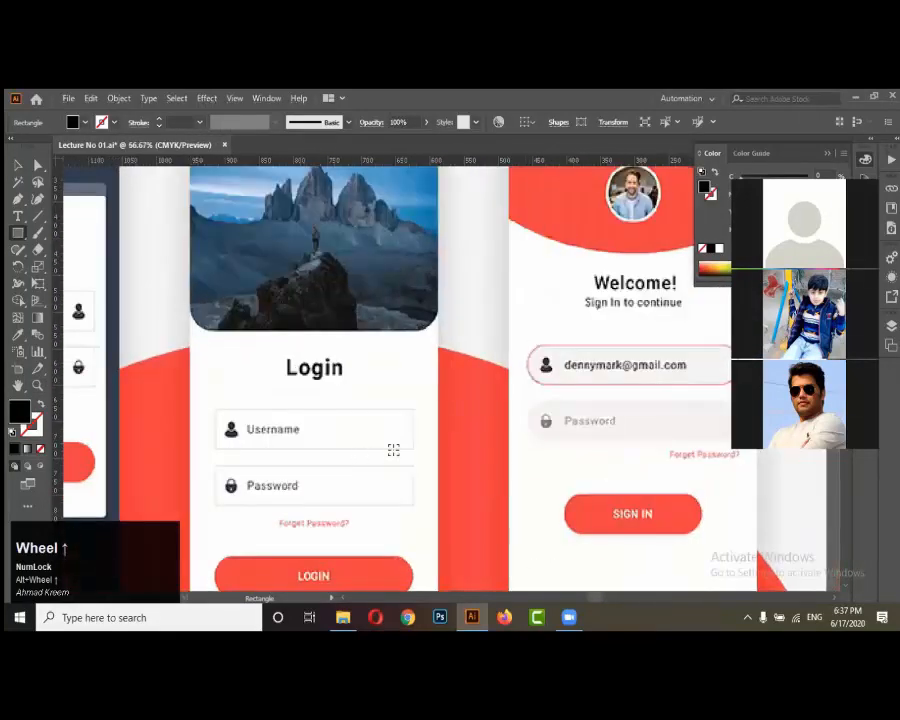
pyautogui.keyDown('alt'); pyautogui.scroll(-3, 400, 420); pyautogui.keyUp('alt')
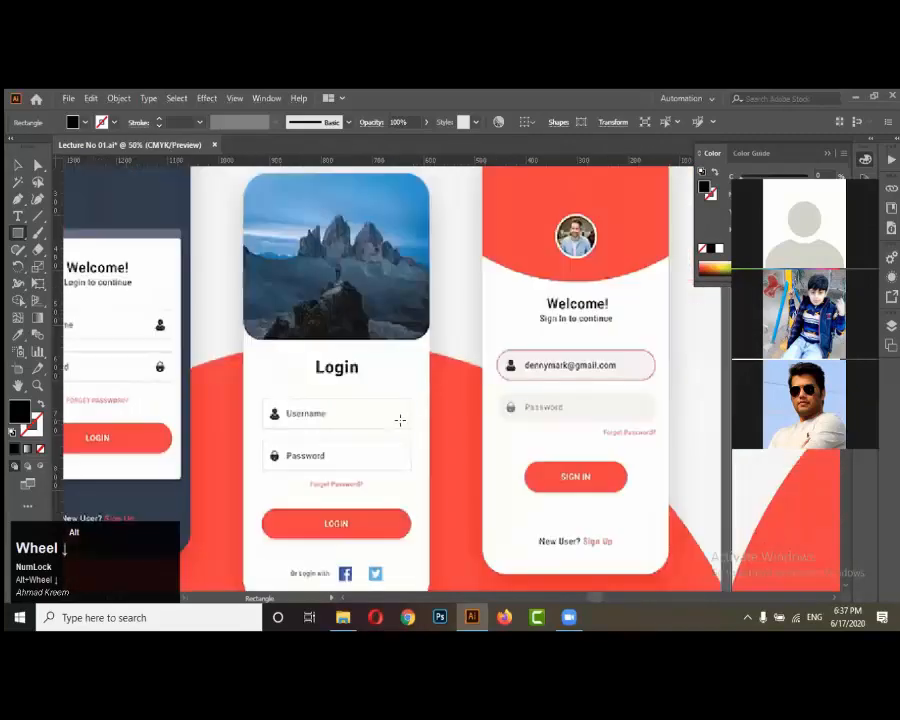
pyautogui.keyDown('alt'); pyautogui.scroll(-3, 254, 425); pyautogui.keyUp('alt')
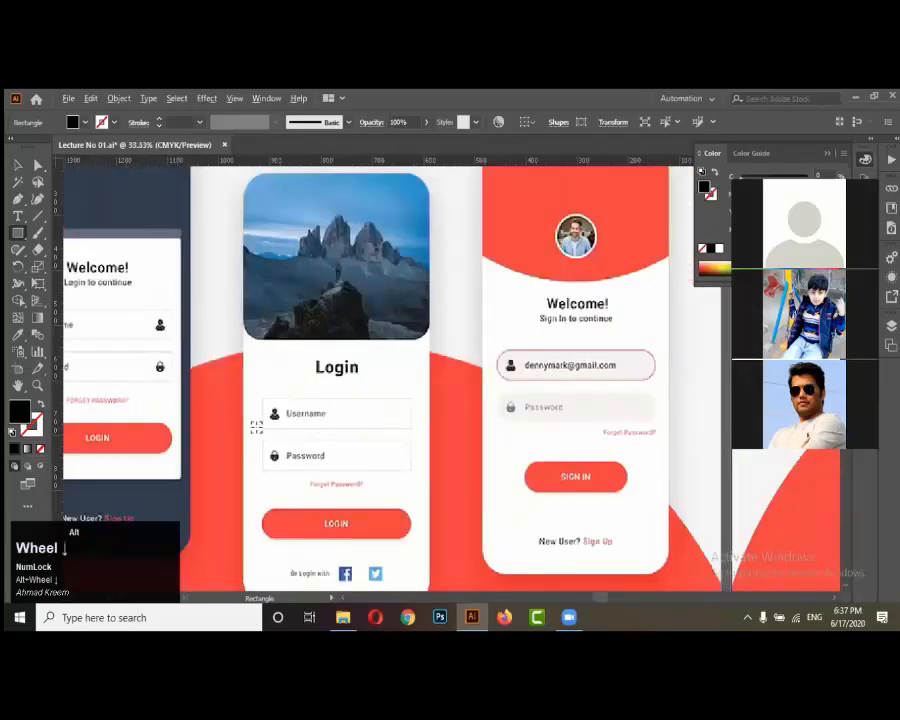
pyautogui.keyDown('alt'); pyautogui.scroll(1, 578, 410); pyautogui.keyUp('alt')
pyautogui.keyDown('alt'); pyautogui.scroll(3, 582, 413); pyautogui.keyUp('alt')
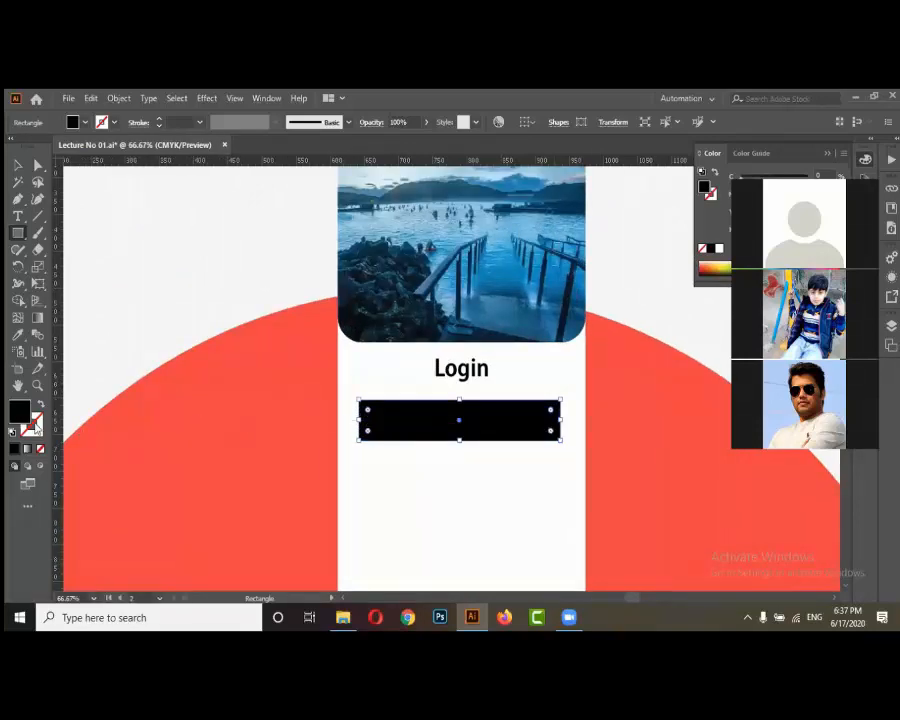
# Remove the field rectangle's fill, give it a light grey BCBCBC stroke, and deselect it
pyautogui.click(301, 280)
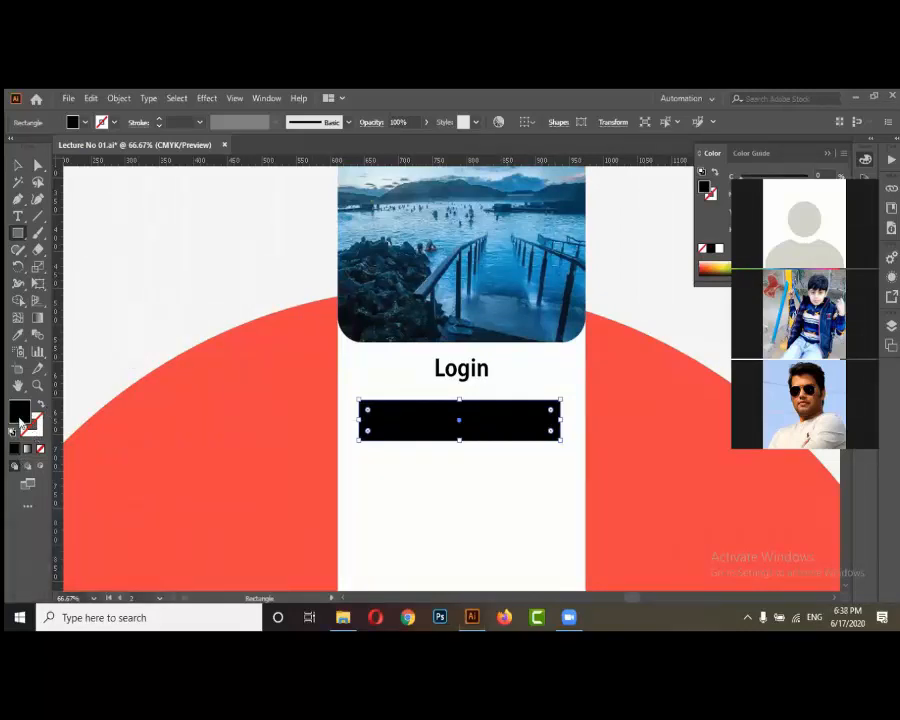
pyautogui.click(41, 451)
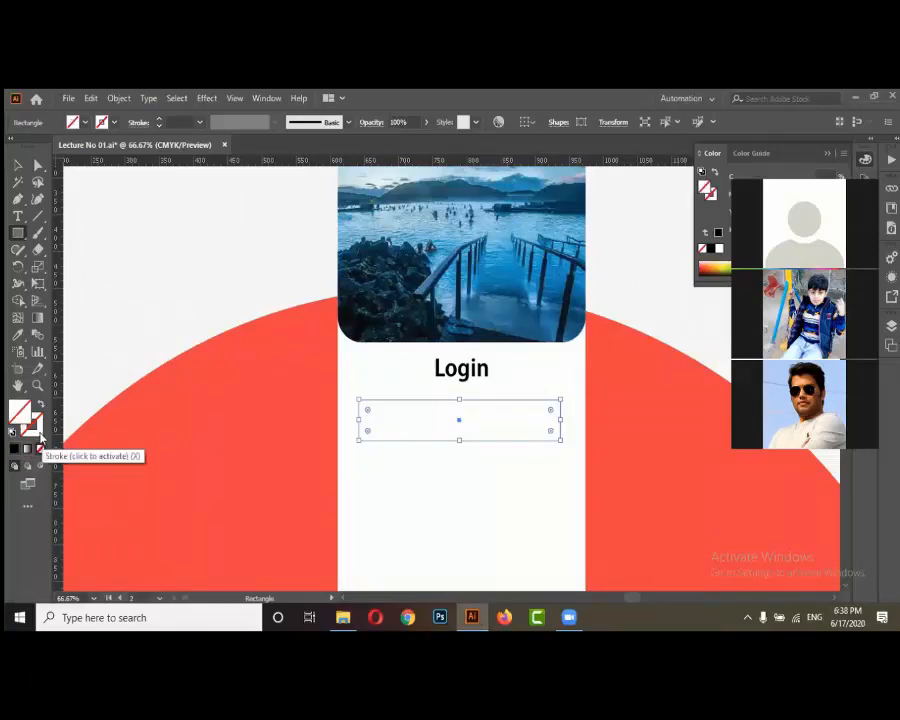
pyautogui.click(40, 436)
pyautogui.doubleClick(40, 436)
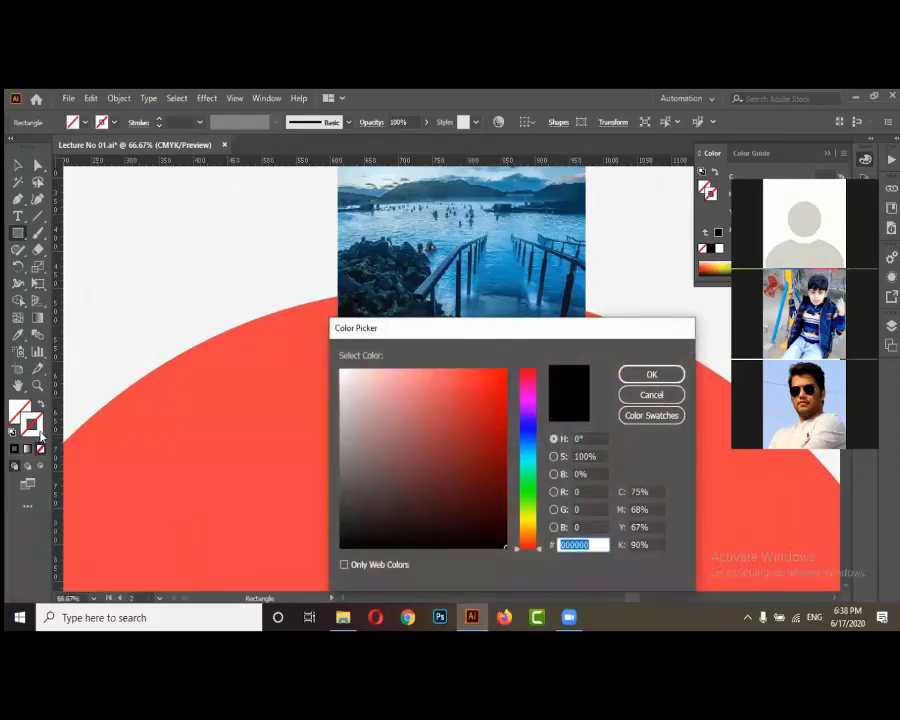
pyautogui.moveTo(357, 412)
pyautogui.mouseDown()
pyautogui.moveTo(372, 400)
pyautogui.moveTo(337, 428)
pyautogui.moveTo(336, 415)
pyautogui.mouseUp()
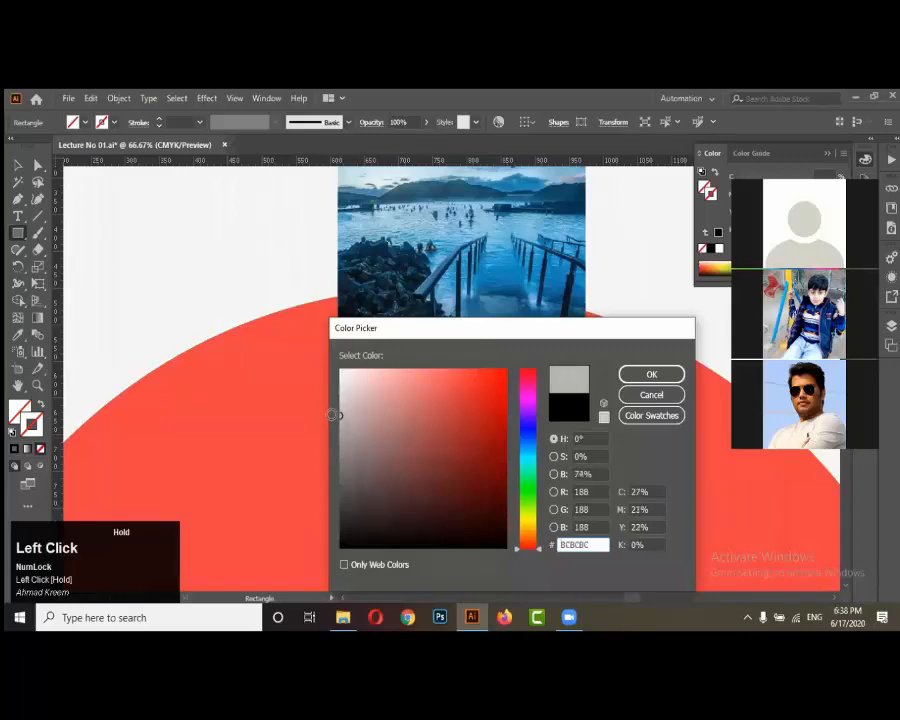
pyautogui.click(624, 374)
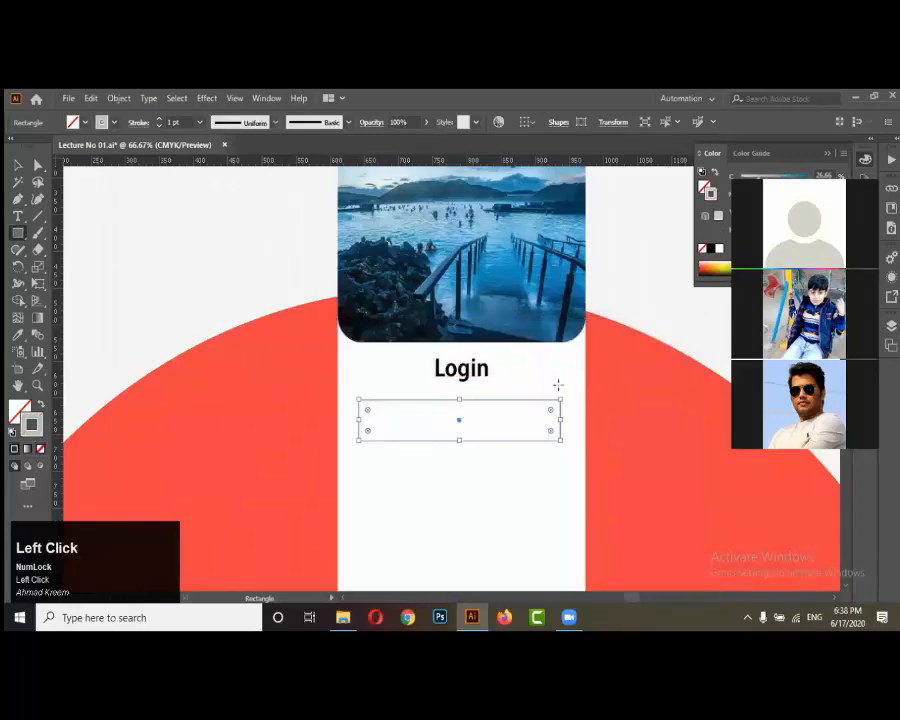
pyautogui.click(17, 165)
pyautogui.keyDown('alt'); pyautogui.scroll(-3, 352, 369); pyautogui.keyUp('alt')
pyautogui.click(408, 396)
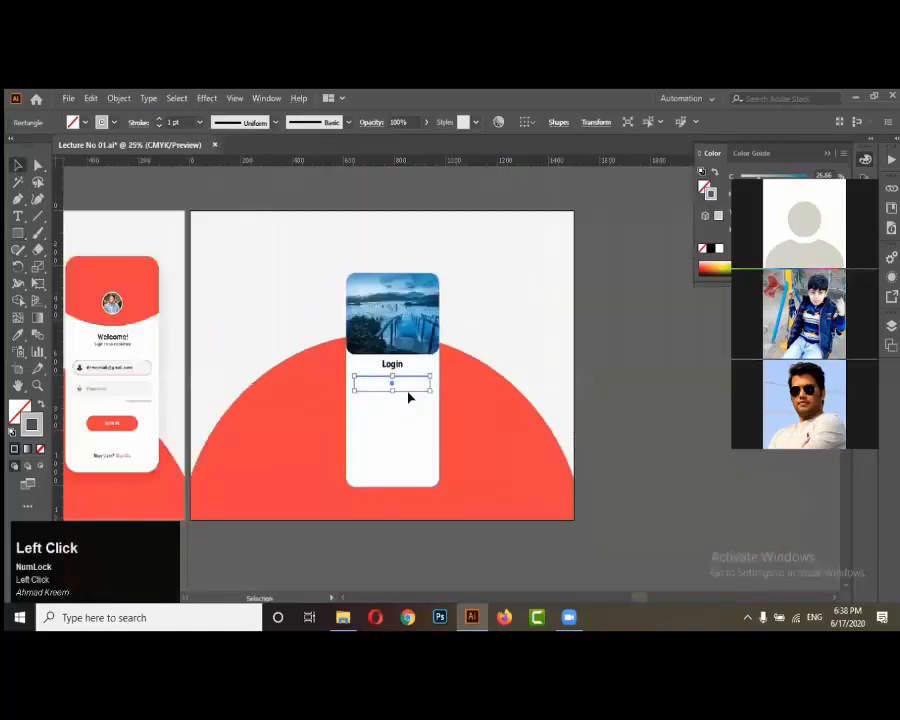
# Centre the outlined field rectangle horizontally with the white phone card and deselect both
pyautogui.keyDown('alt'); pyautogui.scroll(3, 402, 386); pyautogui.keyUp('alt')
pyautogui.keyDown('alt'); pyautogui.scroll(2, 368, 402); pyautogui.keyUp('alt')
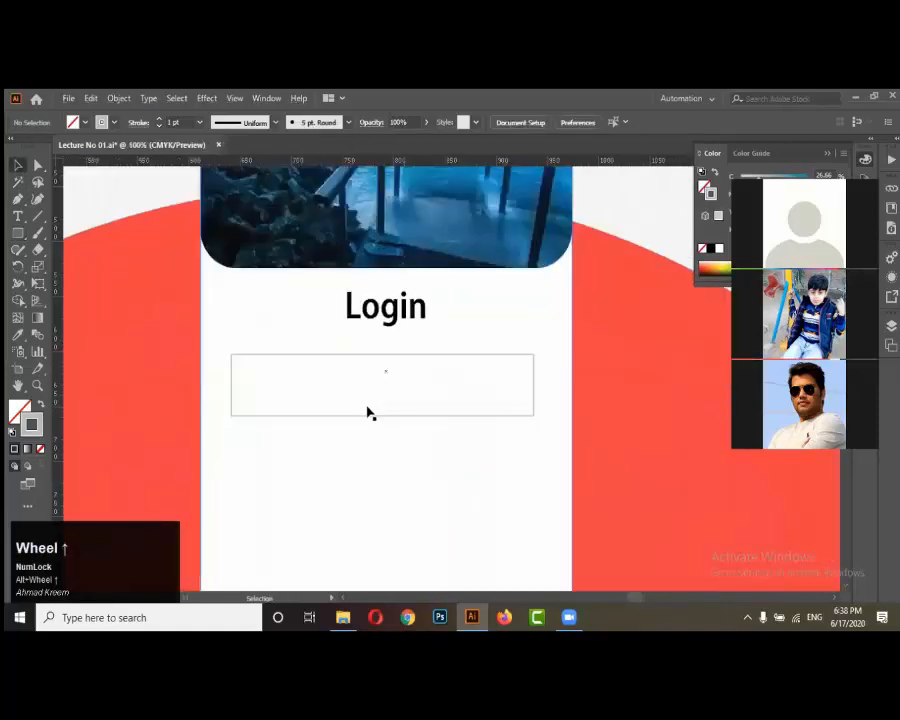
pyautogui.click(368, 416)
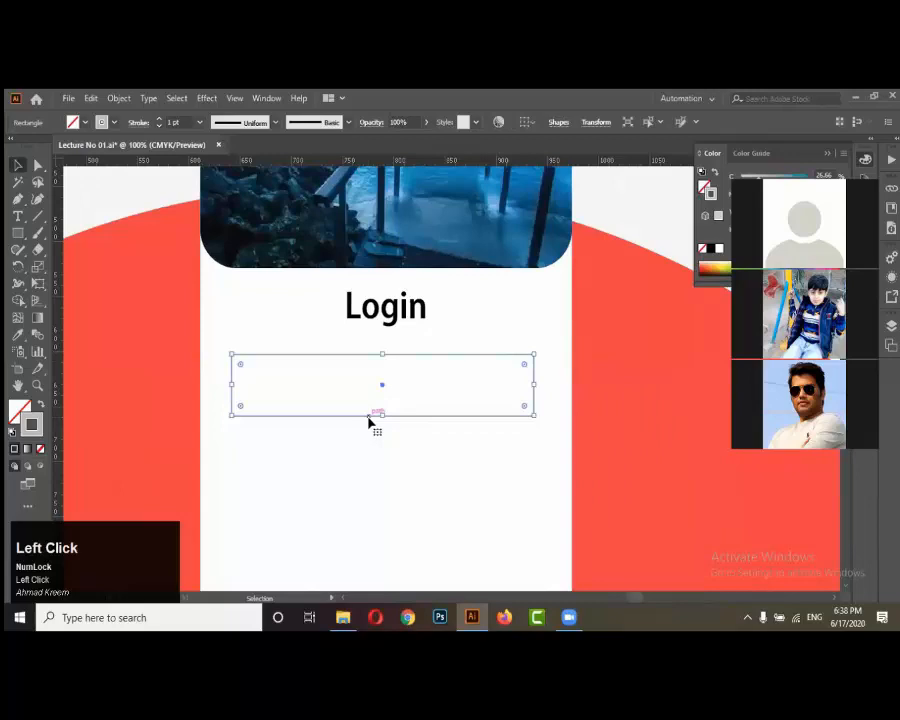
pyautogui.keyDown('shift'); pyautogui.click(370, 466); pyautogui.keyUp('shift')
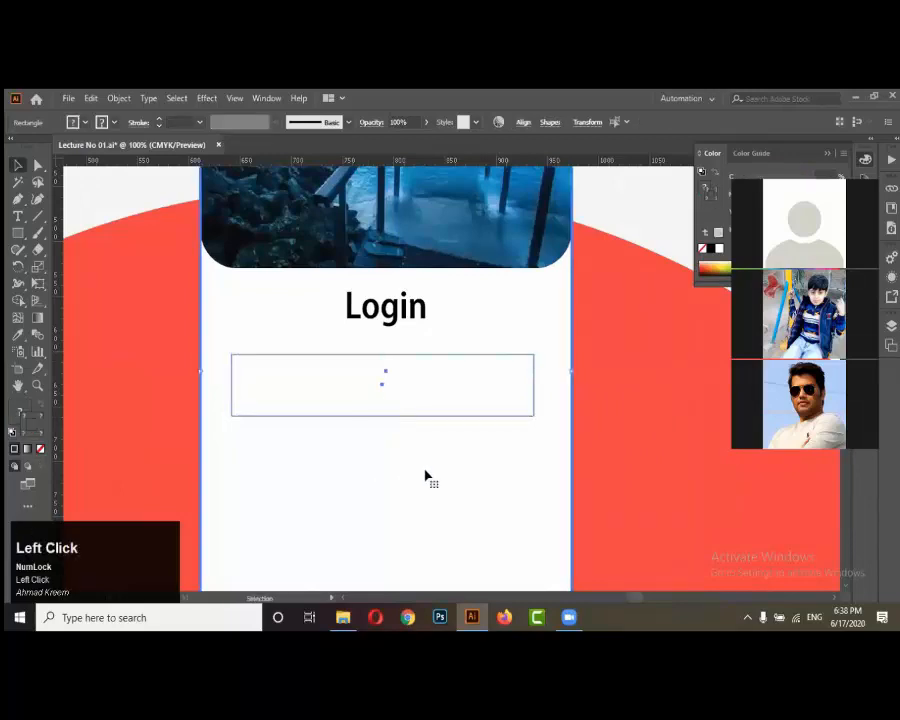
pyautogui.click(522, 122)
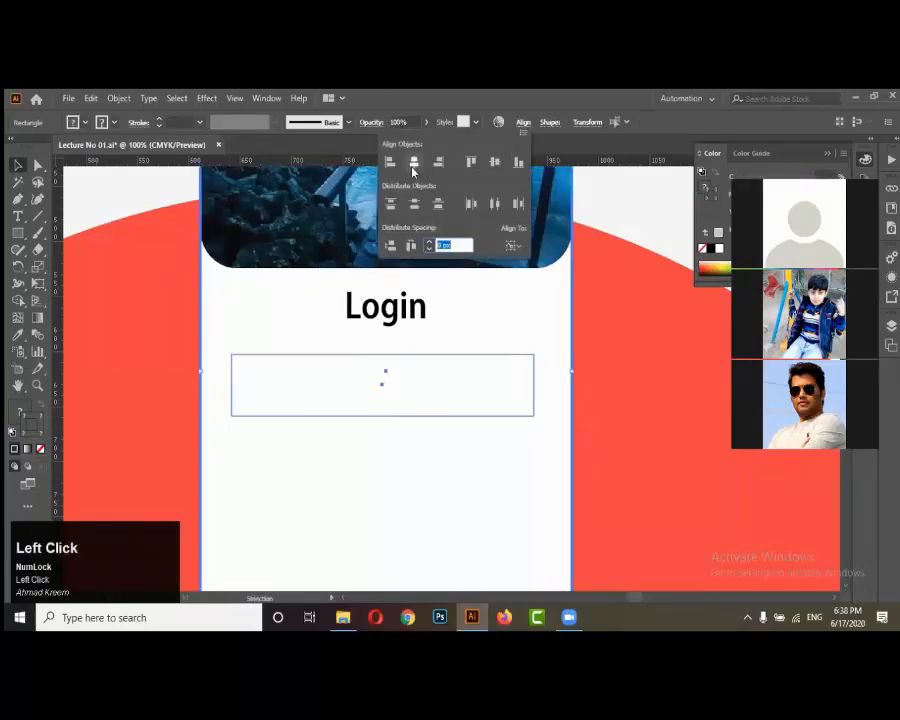
pyautogui.click(413, 165)
pyautogui.scroll(-1, 437, 360)
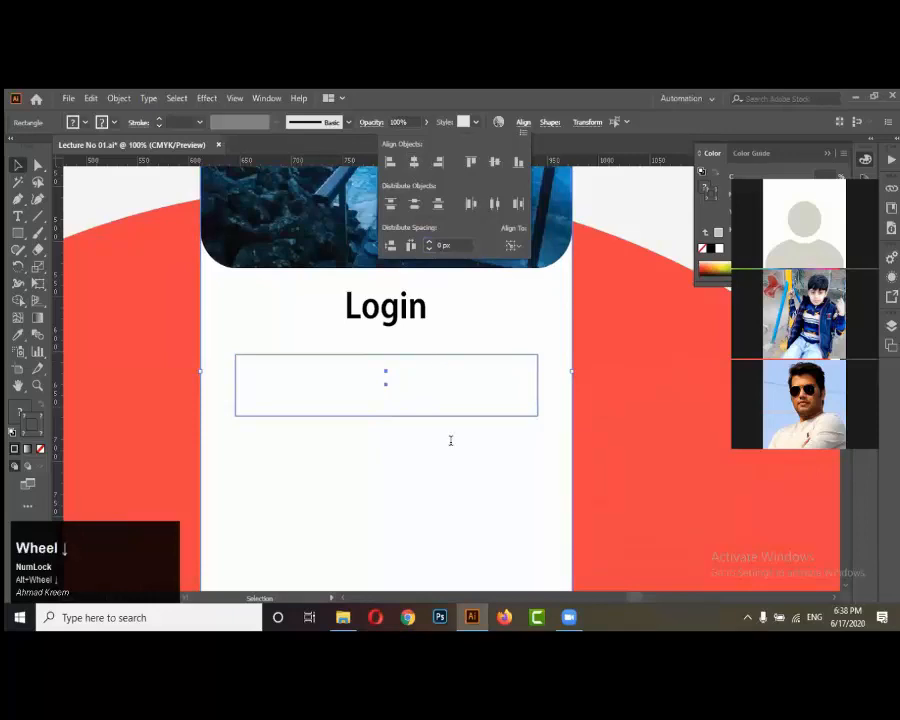
pyautogui.scroll(-2, 468, 407)
pyautogui.click(686, 493)
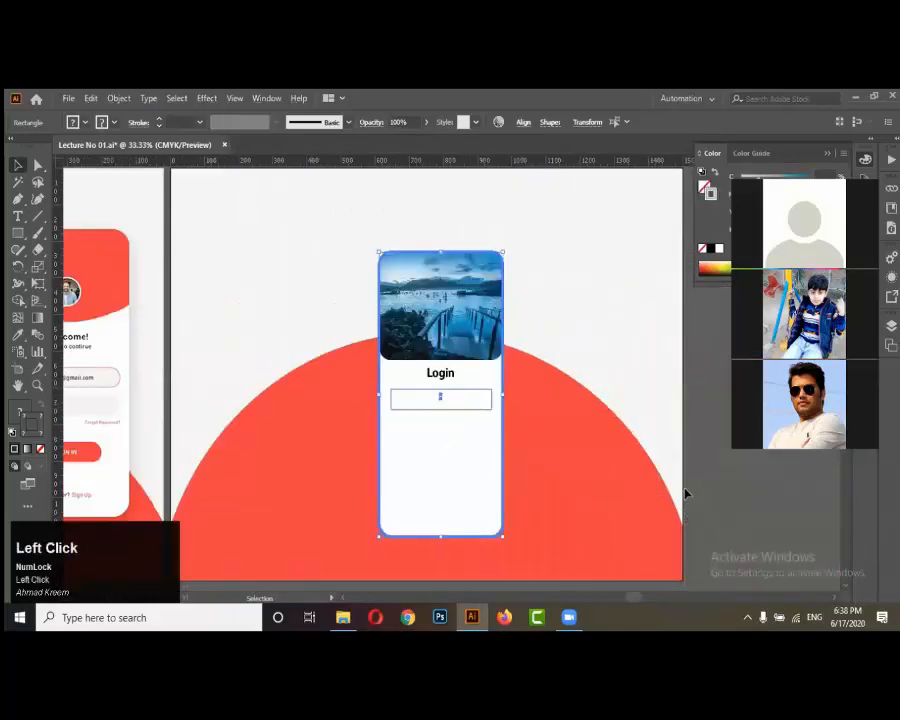
# Duplicate the outlined field rectangle straight down by about 81 px to make the second input field
pyautogui.scroll(-2, 684, 494)
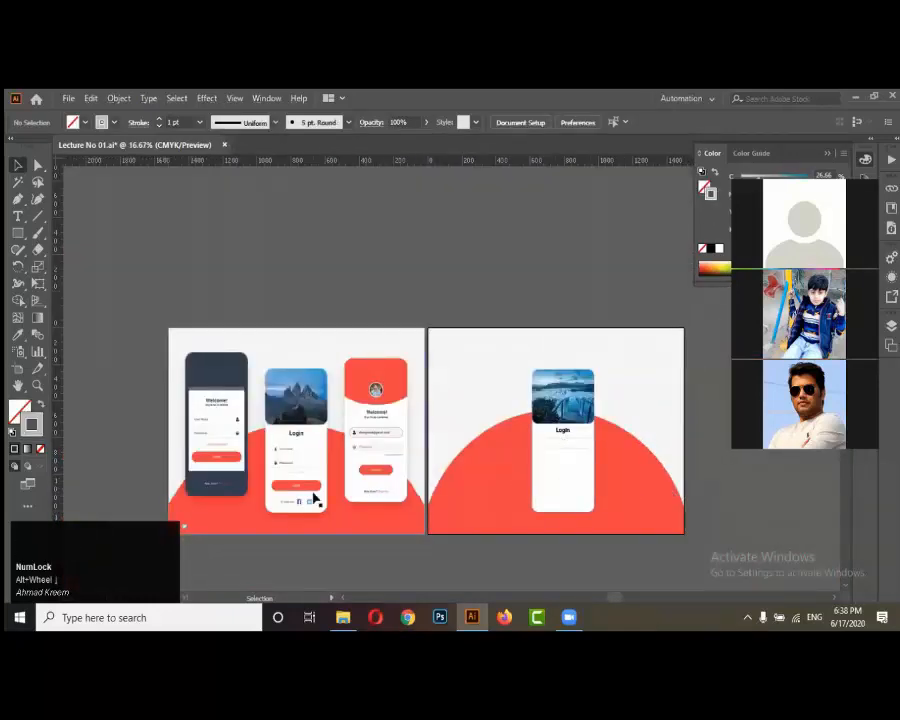
pyautogui.scroll(4, 313, 470)
pyautogui.scroll(-4, 193, 446)
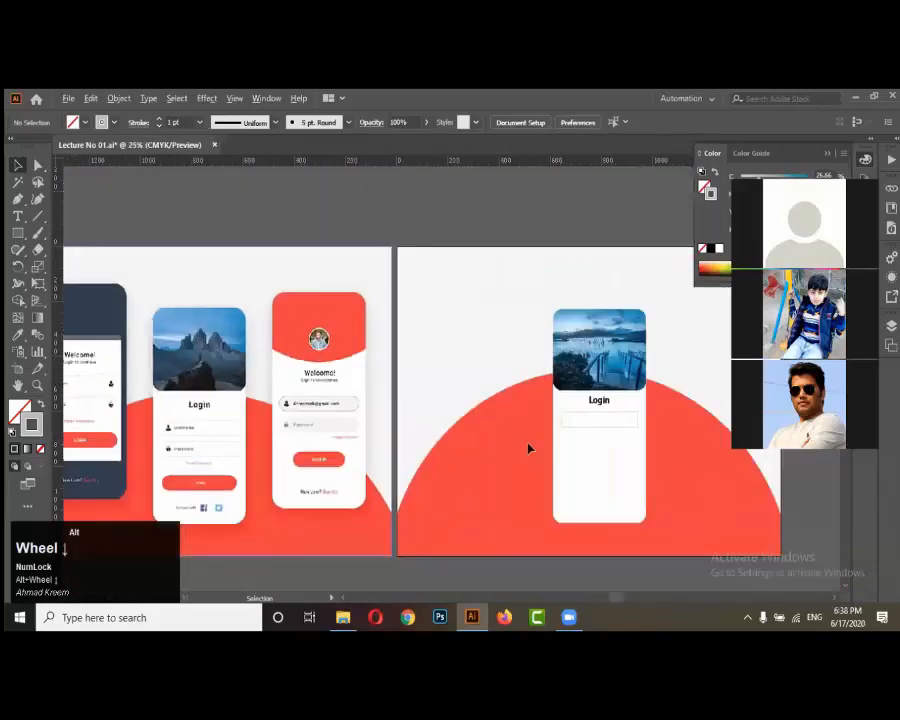
pyautogui.scroll(3, 633, 432)
pyautogui.click(633, 428)
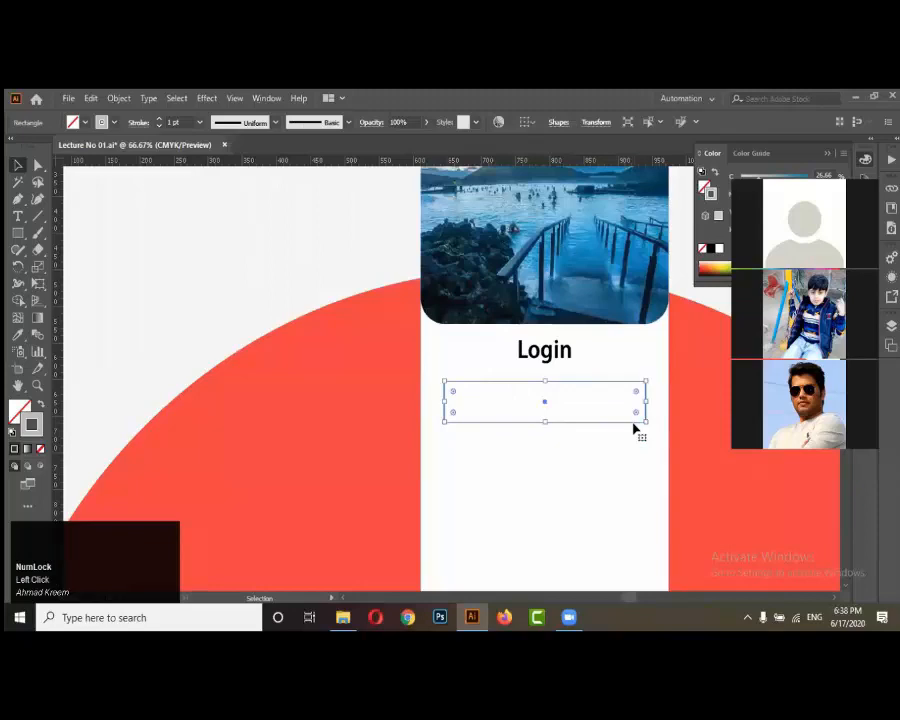
pyautogui.moveTo(633, 428); pyautogui.dragTo(637, 486)
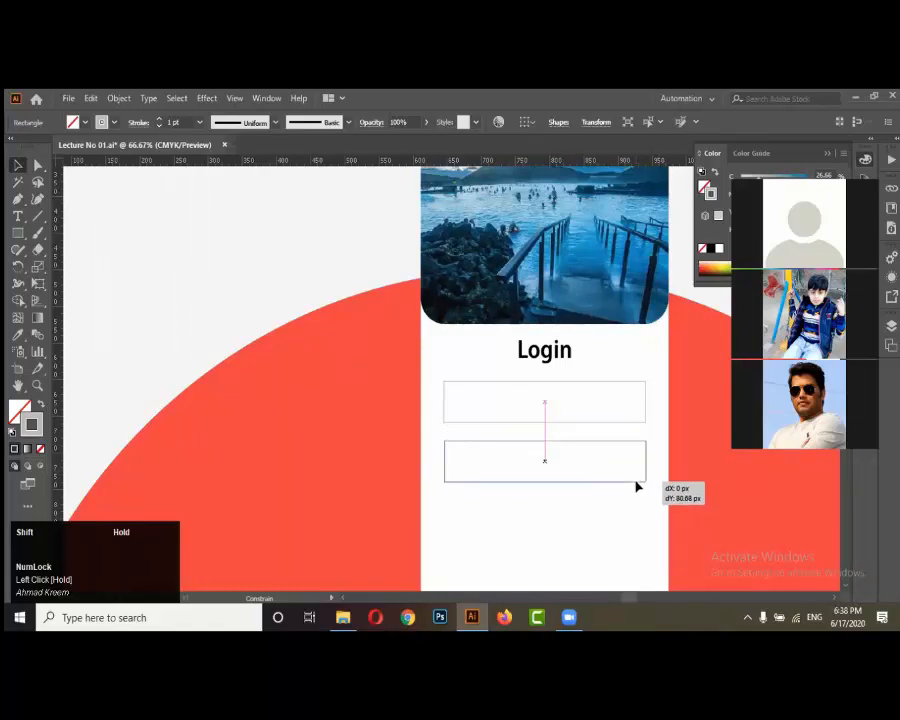
pyautogui.press('alt')
pyautogui.moveTo(637, 486); pyautogui.dragTo(637, 486)
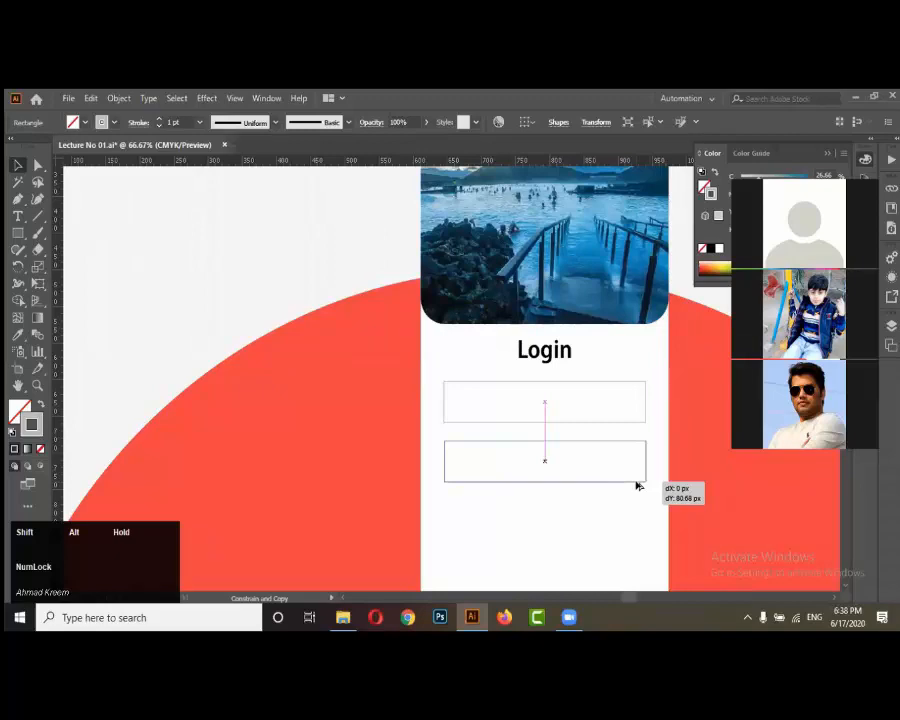
pyautogui.moveTo(637, 486); pyautogui.dragTo(637, 486)
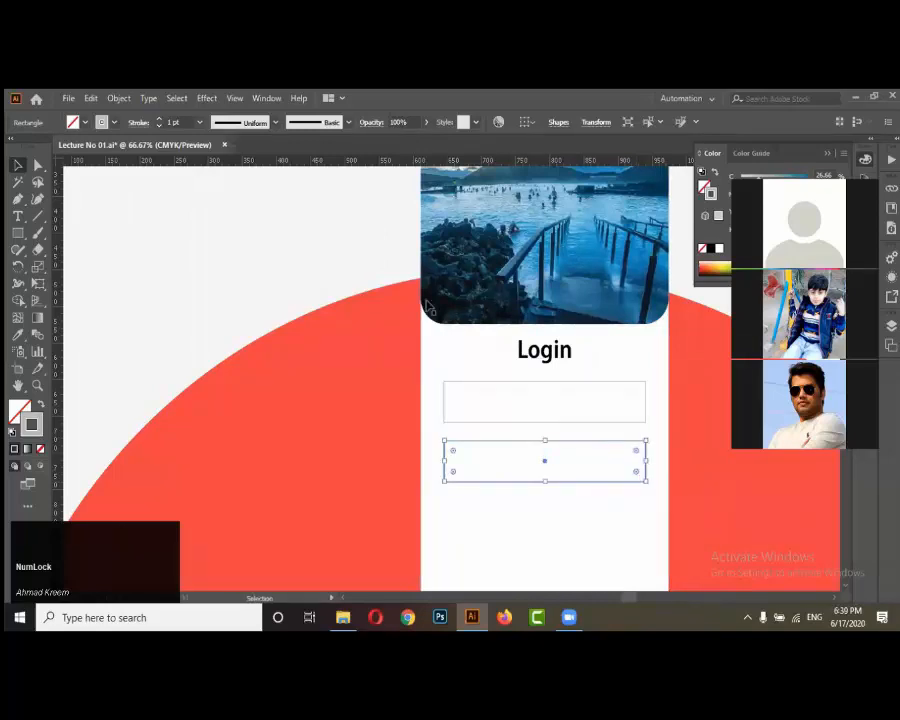
# Copy the second field rectangle straight down for the login button and round its corners fully into a pill shape
pyautogui.click(270, 108)
pyautogui.scroll(-2, 635, 458)
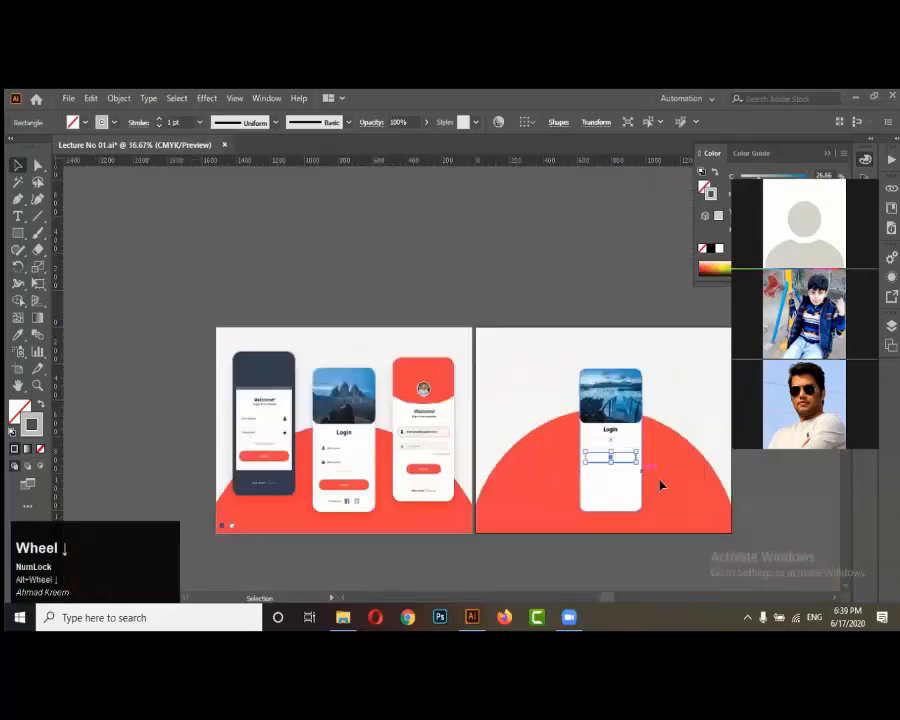
pyautogui.scroll(2, 659, 484)
pyautogui.scroll(-2, 641, 481)
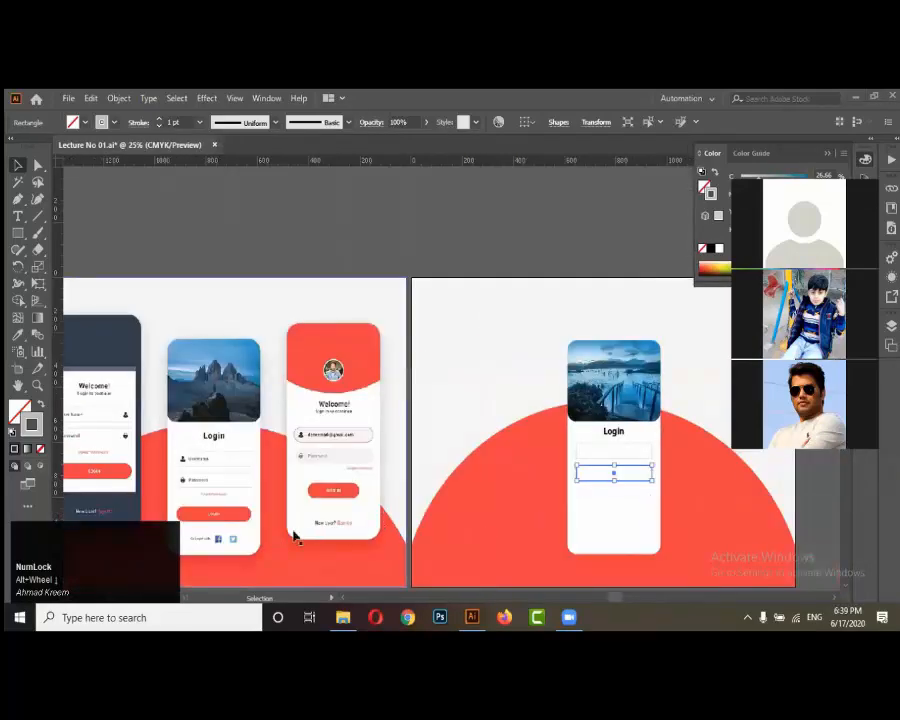
pyautogui.scroll(2, 185, 538)
pyautogui.scroll(-2, 241, 460)
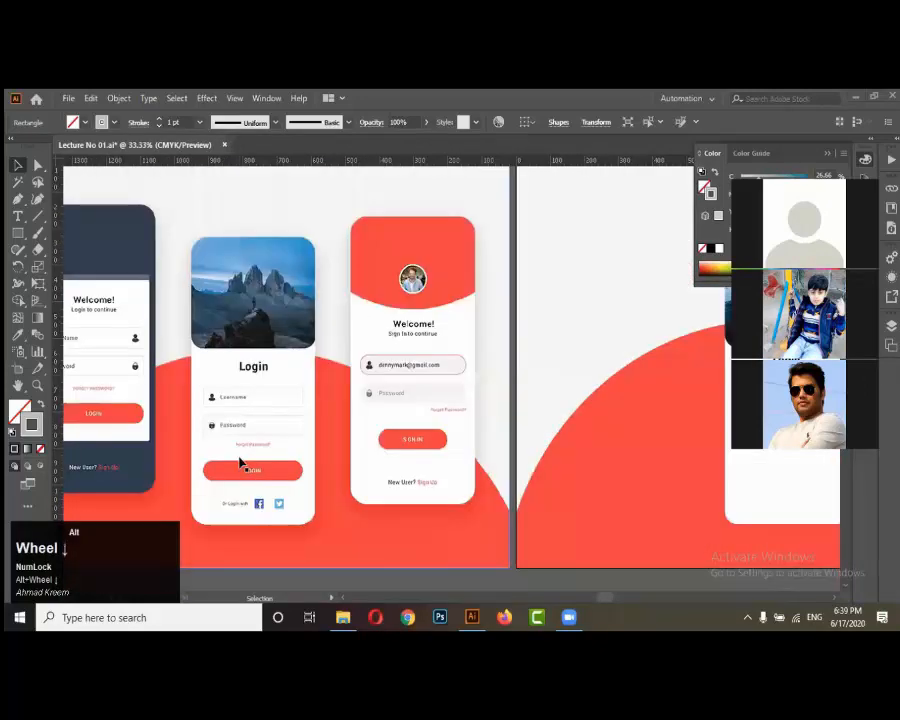
pyautogui.scroll(2, 518, 466)
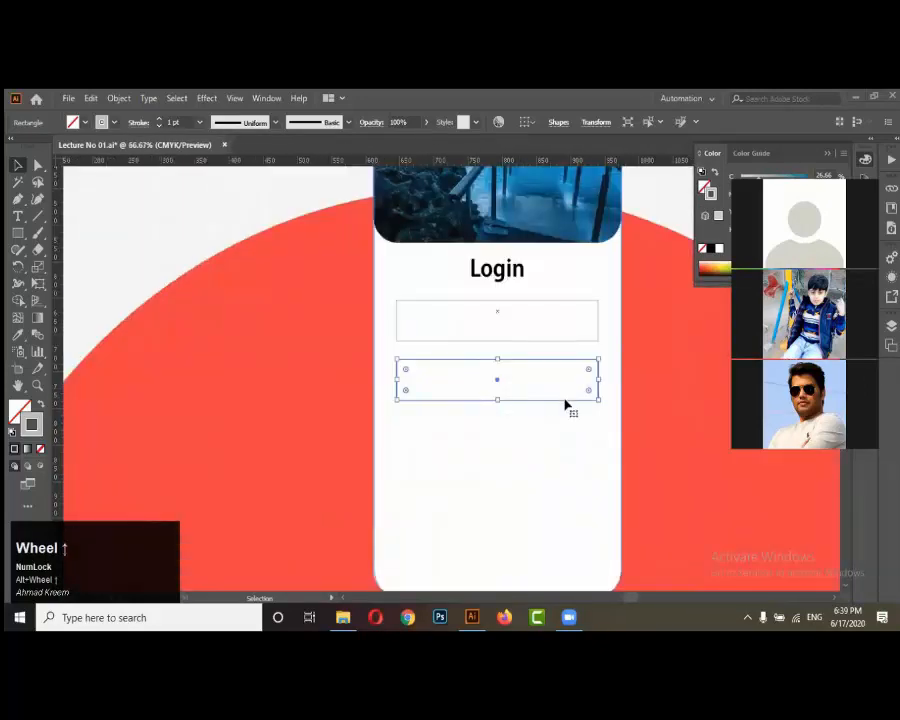
pyautogui.scroll(-1, 565, 400)
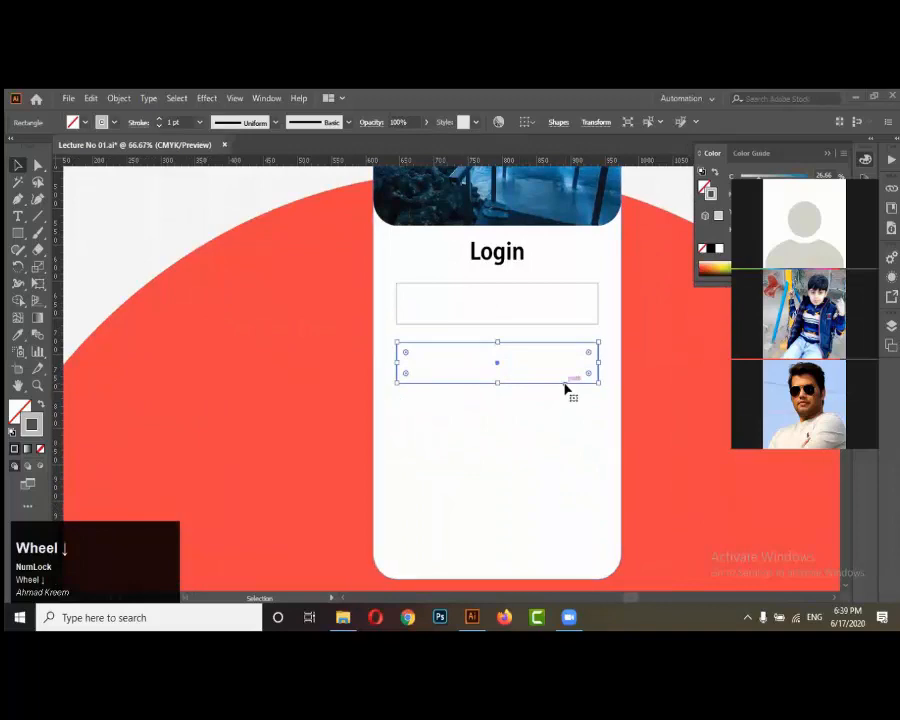
pyautogui.click(565, 386)
pyautogui.moveTo(566, 386); pyautogui.dragTo(568, 507)
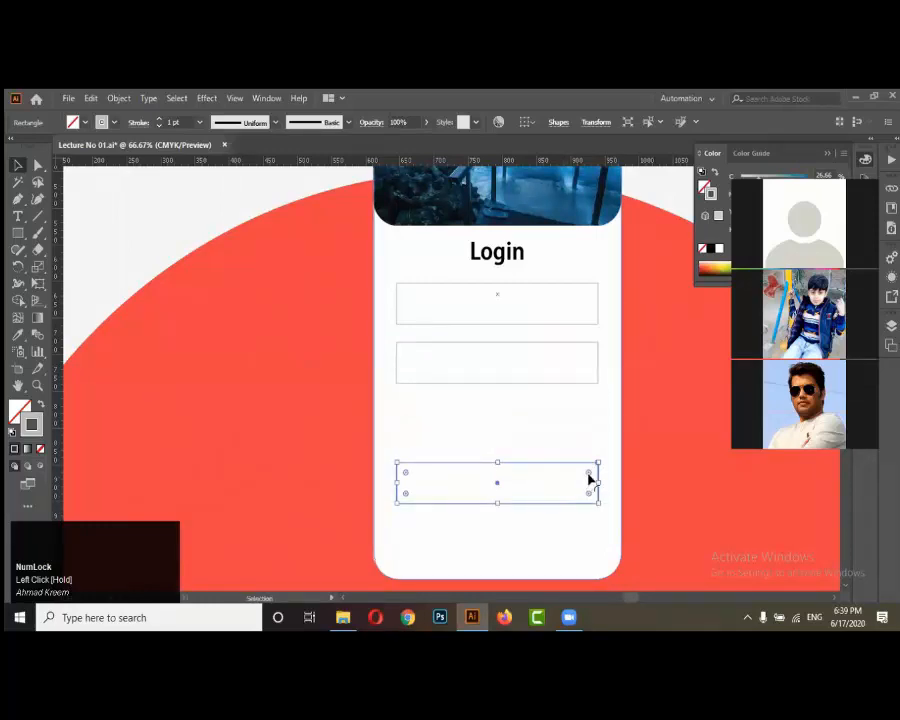
pyautogui.moveTo(589, 477); pyautogui.dragTo(447, 484)
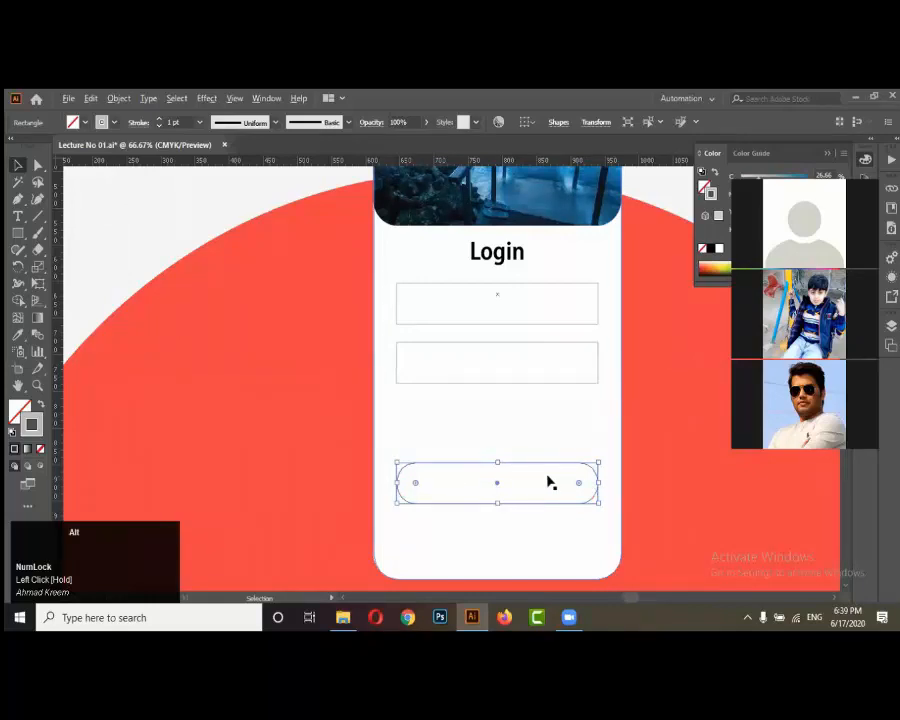
# Apply the reference SIGN IN button's solid red fill and no stroke to the pill shape with the Eyedropper, and deselect it
pyautogui.keyDown('alt'); pyautogui.scroll(-2, 563, 482); pyautogui.keyUp('alt')
pyautogui.keyDown('alt'); pyautogui.scroll(2, 527, 494); pyautogui.keyUp('alt')
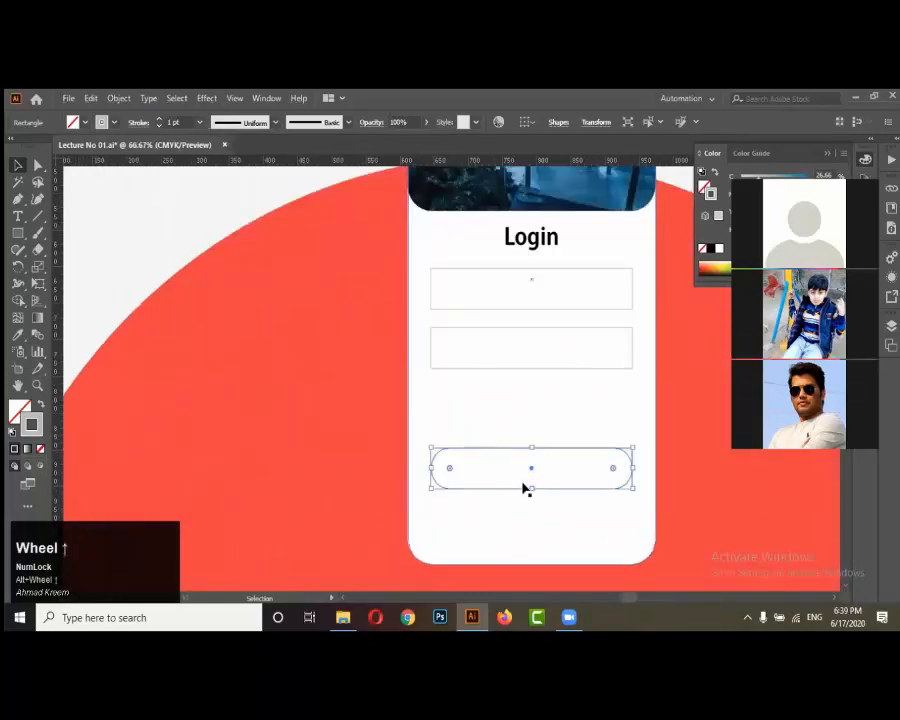
pyautogui.keyDown('alt'); pyautogui.scroll(-2, 574, 480); pyautogui.keyUp('alt')
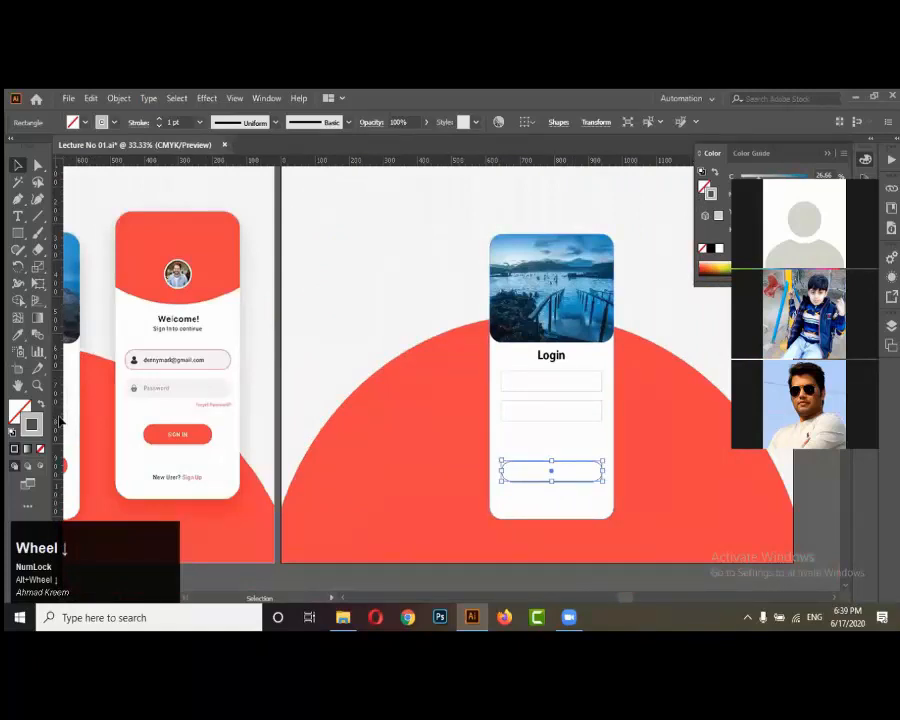
pyautogui.click(17, 337)
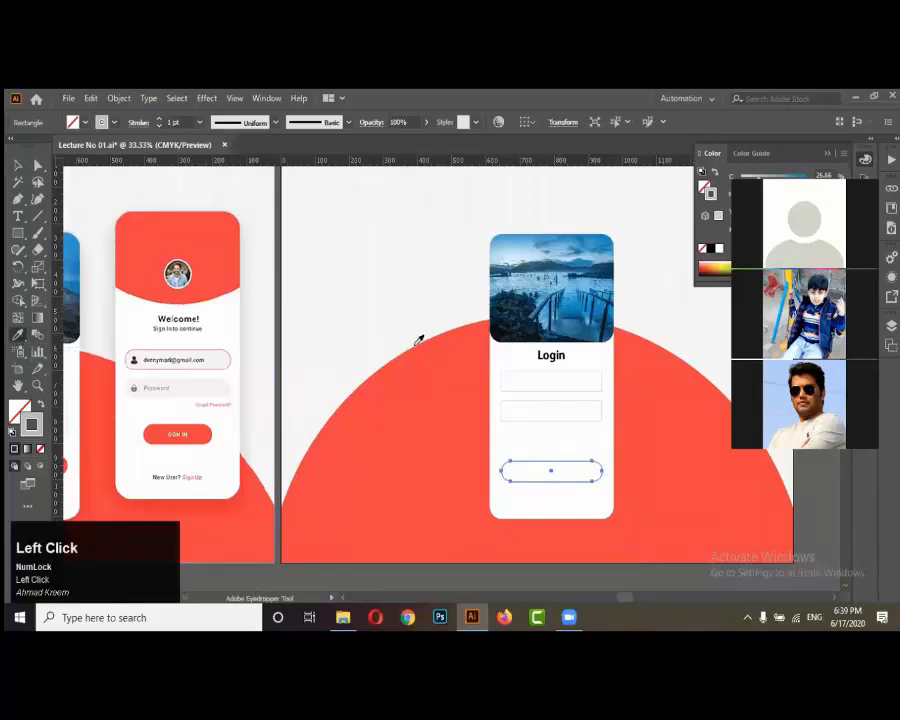
pyautogui.click(206, 423)
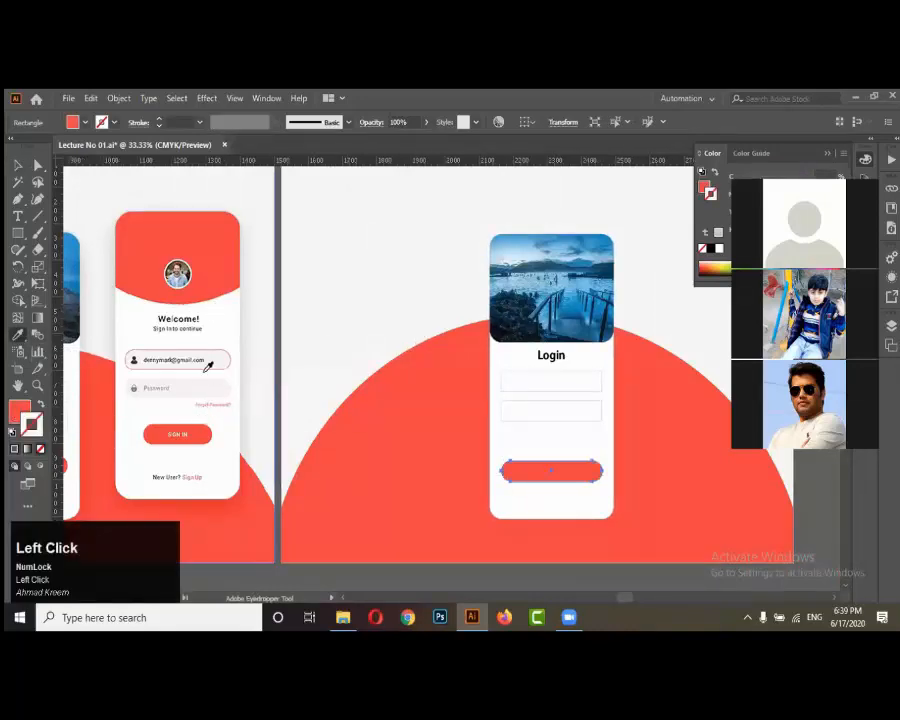
pyautogui.click(17, 164)
pyautogui.keyDown('alt'); pyautogui.scroll(3, 637, 496); pyautogui.keyUp('alt')
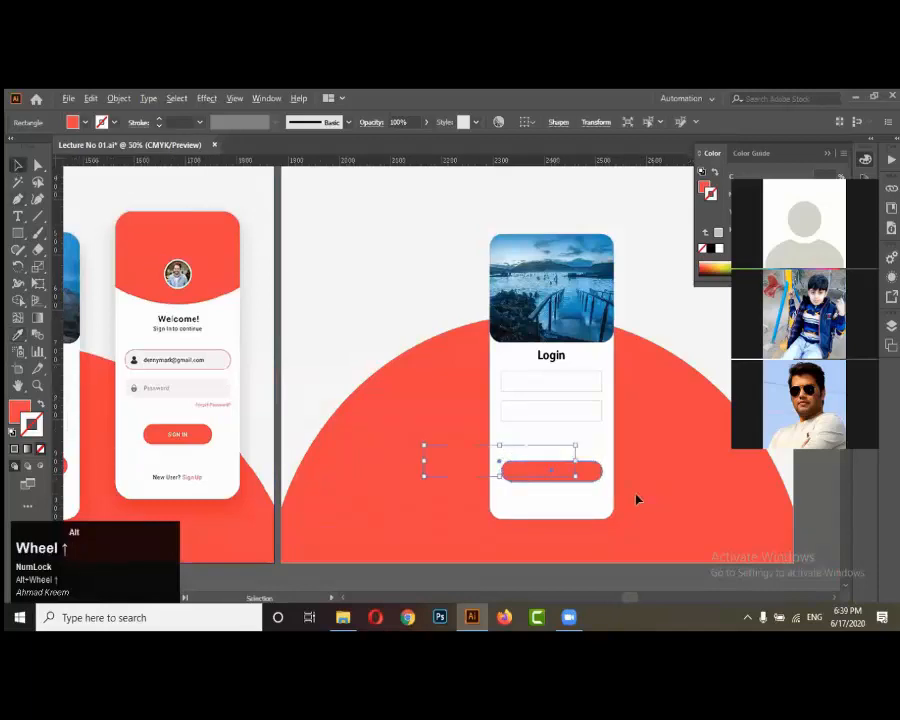
pyautogui.keyDown('alt'); pyautogui.scroll(-2, 637, 496); pyautogui.keyUp('alt')
pyautogui.click(637, 496)
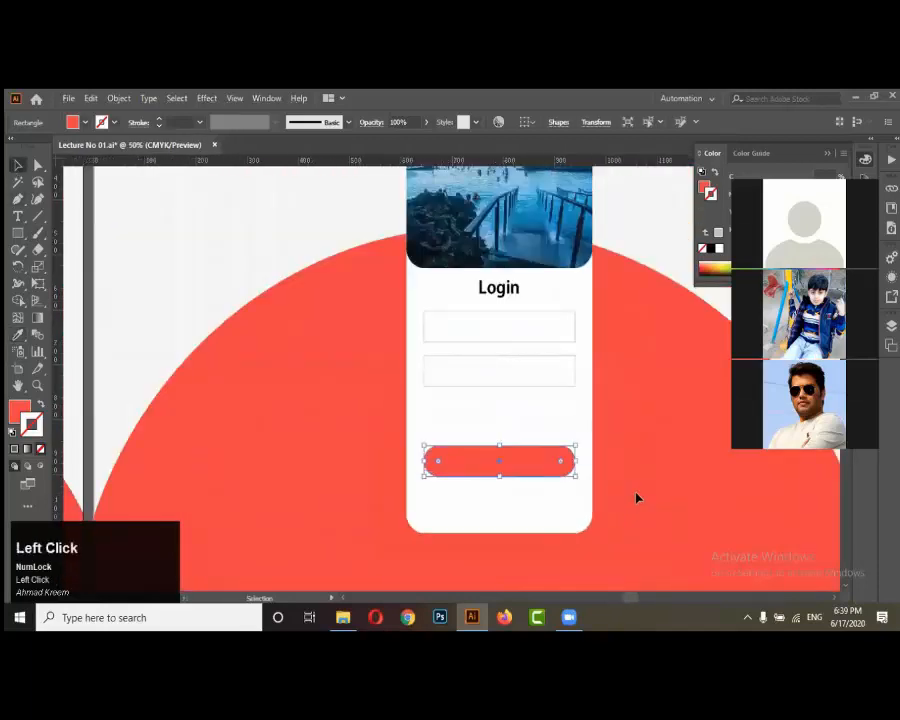
# Check the icons in the reference's Username and Password fields, and draw a small red ellipse near the left end of the first field
pyautogui.keyDown('alt'); pyautogui.scroll(-2, 585, 338); pyautogui.keyUp('alt')
pyautogui.keyDown('alt'); pyautogui.scroll(4, 105, 343); pyautogui.keyUp('alt')
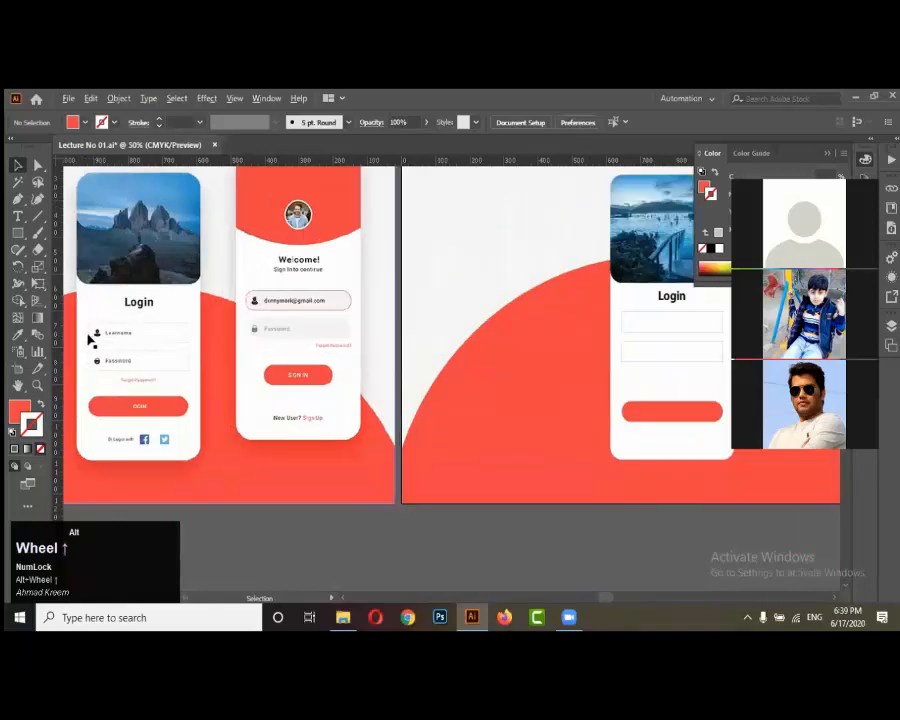
pyautogui.keyDown('alt'); pyautogui.scroll(1, 100, 350); pyautogui.keyUp('alt')
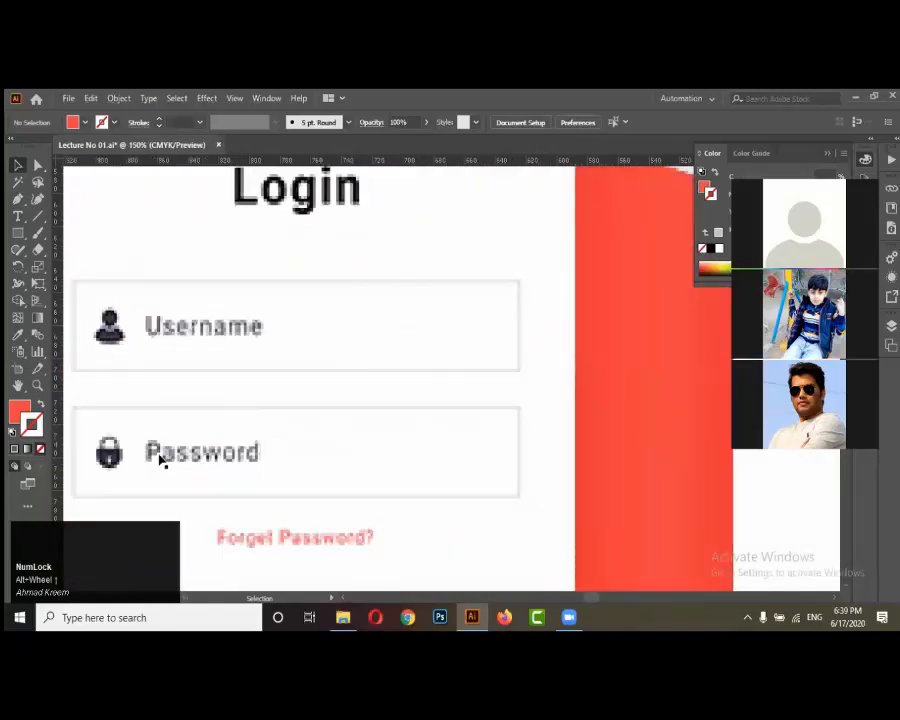
pyautogui.keyDown('alt'); pyautogui.scroll(-1, 137, 464); pyautogui.keyUp('alt')
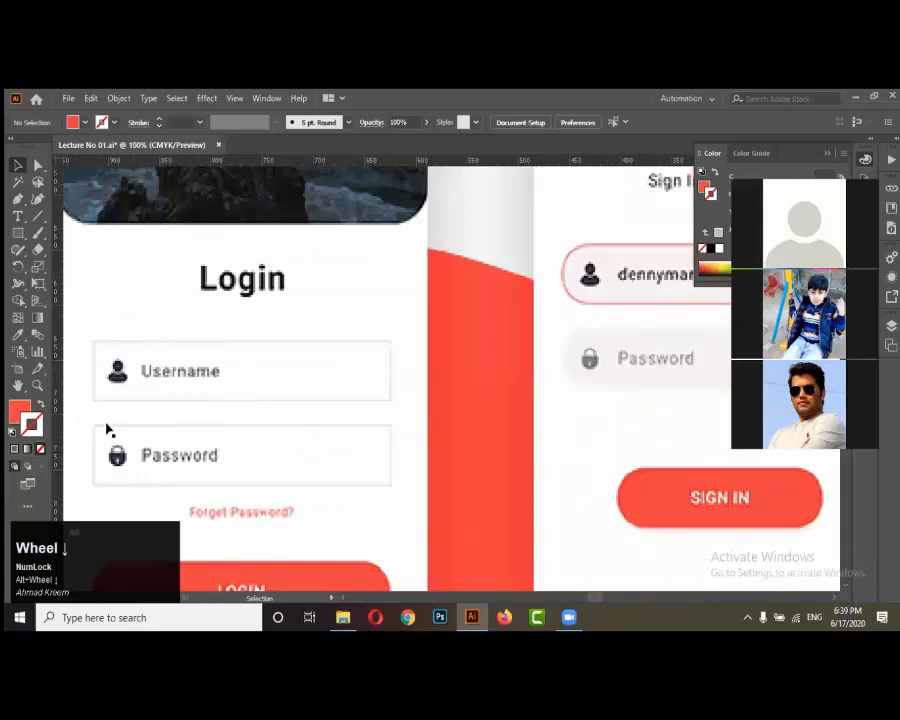
pyautogui.keyDown('alt'); pyautogui.scroll(-4, 108, 418); pyautogui.keyUp('alt')
pyautogui.keyDown('alt'); pyautogui.scroll(5, 541, 397); pyautogui.keyUp('alt')
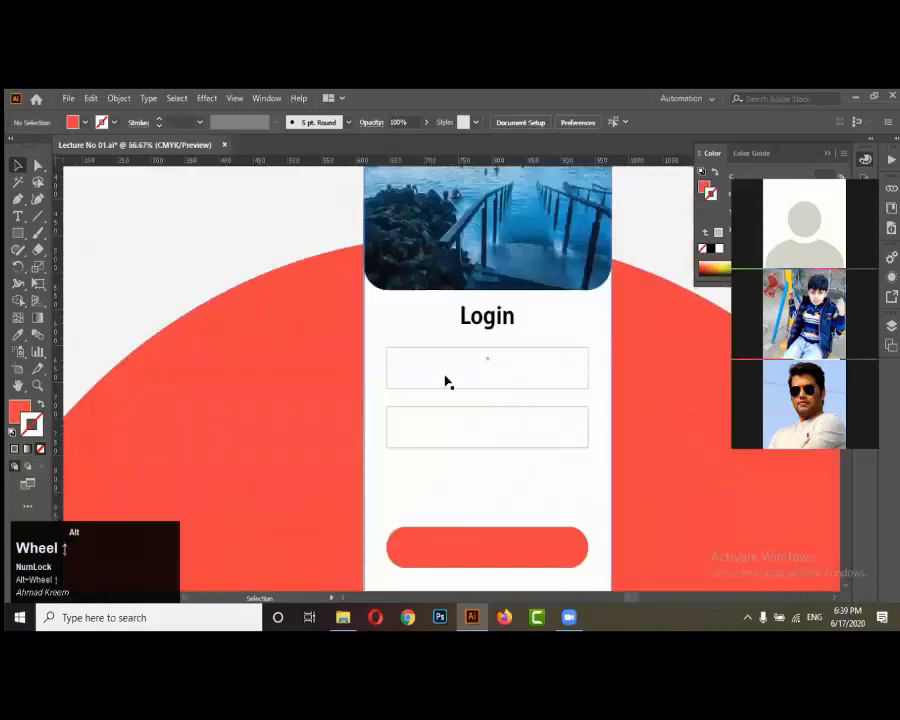
pyautogui.moveTo(17, 236); pyautogui.dragTo(74, 267)
pyautogui.keyDown('alt'); pyautogui.scroll(1, 298, 385); pyautogui.keyUp('alt')
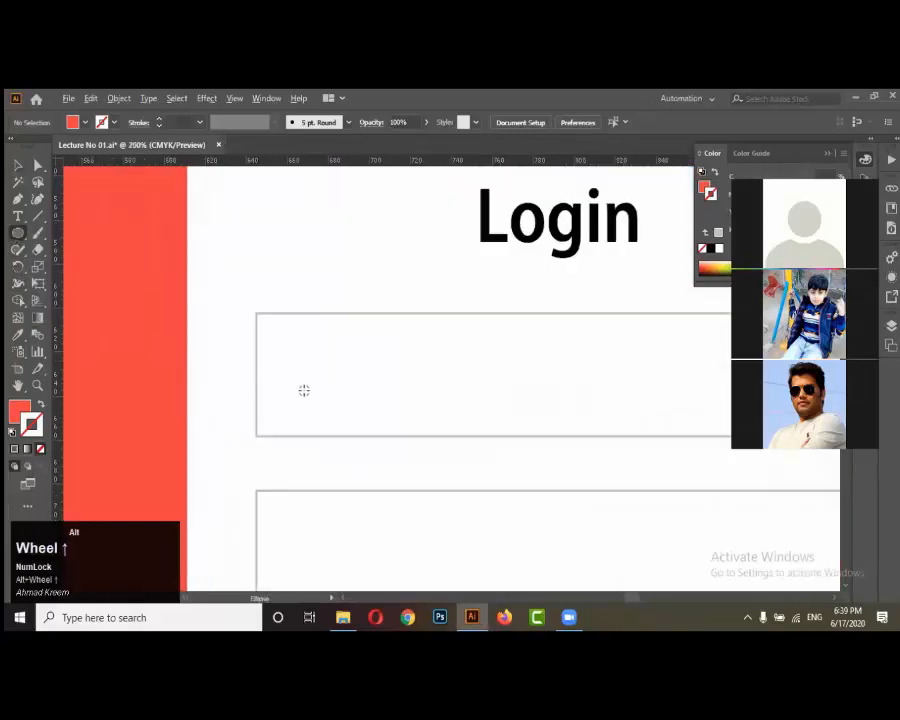
pyautogui.keyDown('alt'); pyautogui.moveTo(297, 391); pyautogui.dragTo(322, 413); pyautogui.keyUp('alt')
pyautogui.keyDown('alt'); pyautogui.scroll(1, 308, 405); pyautogui.keyUp('alt')
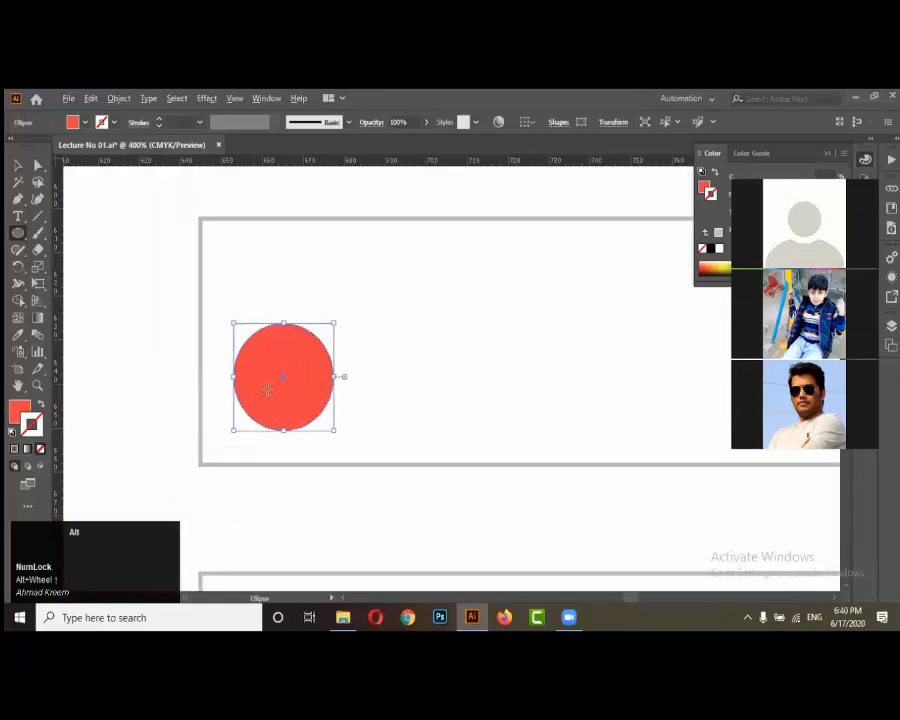
pyautogui.keyDown('alt'); pyautogui.scroll(1, 267, 389); pyautogui.keyUp('alt')
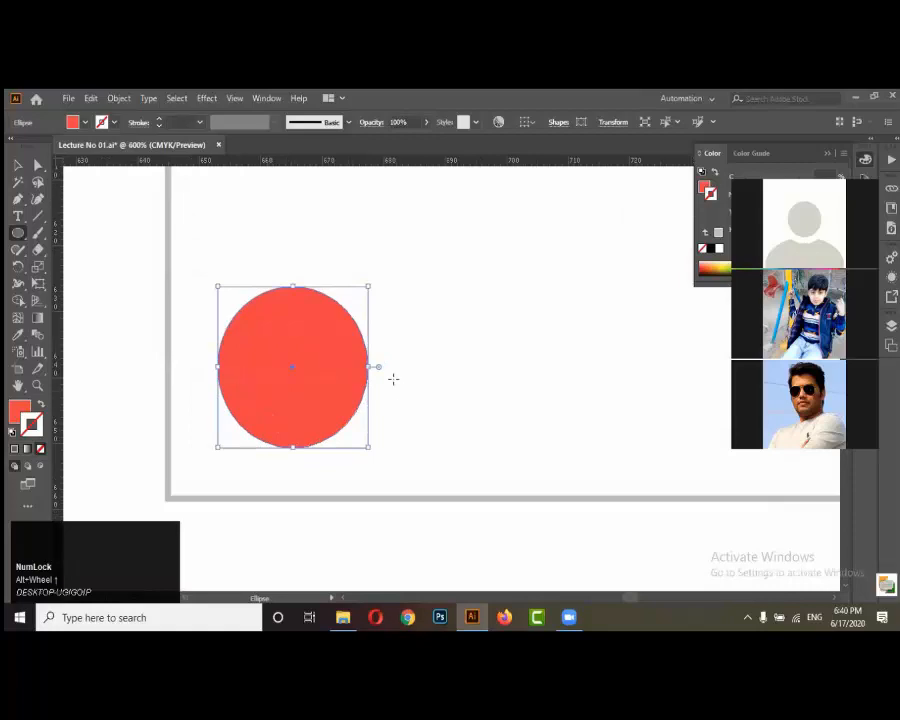
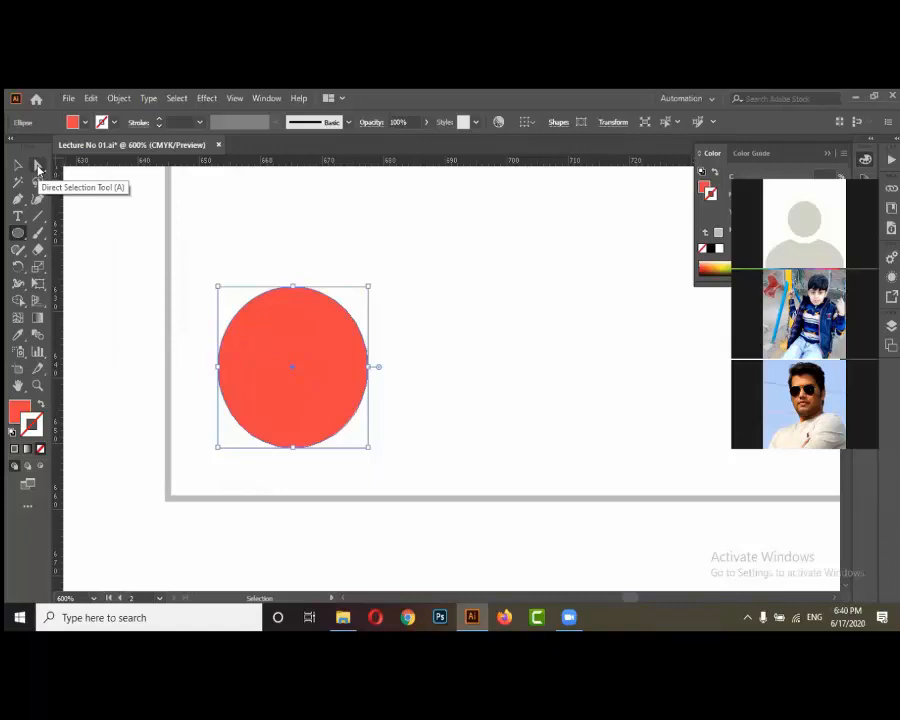
# Delete the red ellipse's bottom anchor point to leave only its upper half as the user icon's shoulders
pyautogui.click(38, 166)
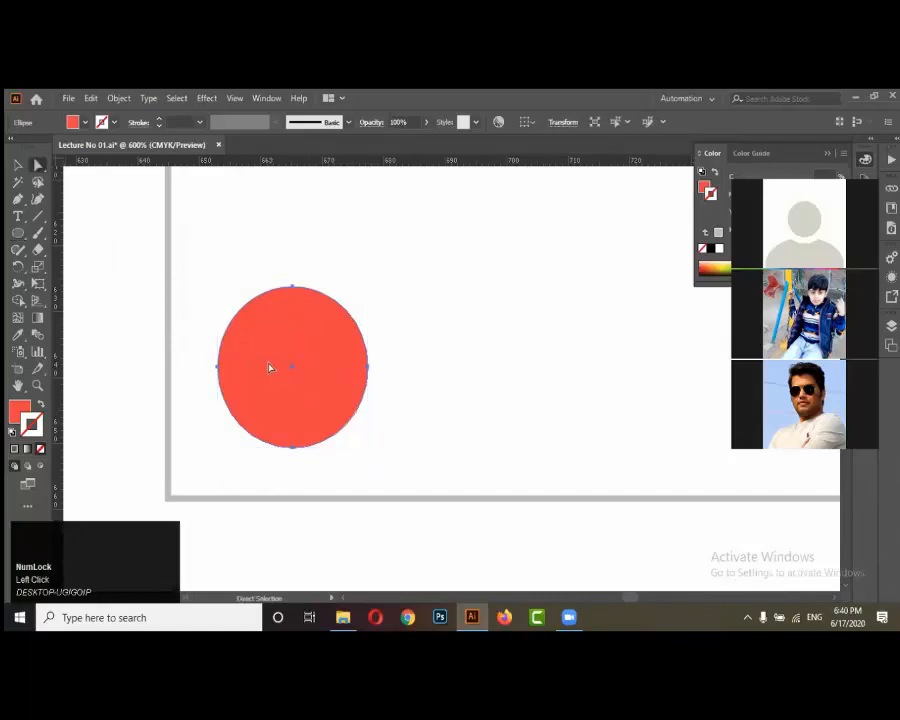
pyautogui.scroll(2, 267, 363)
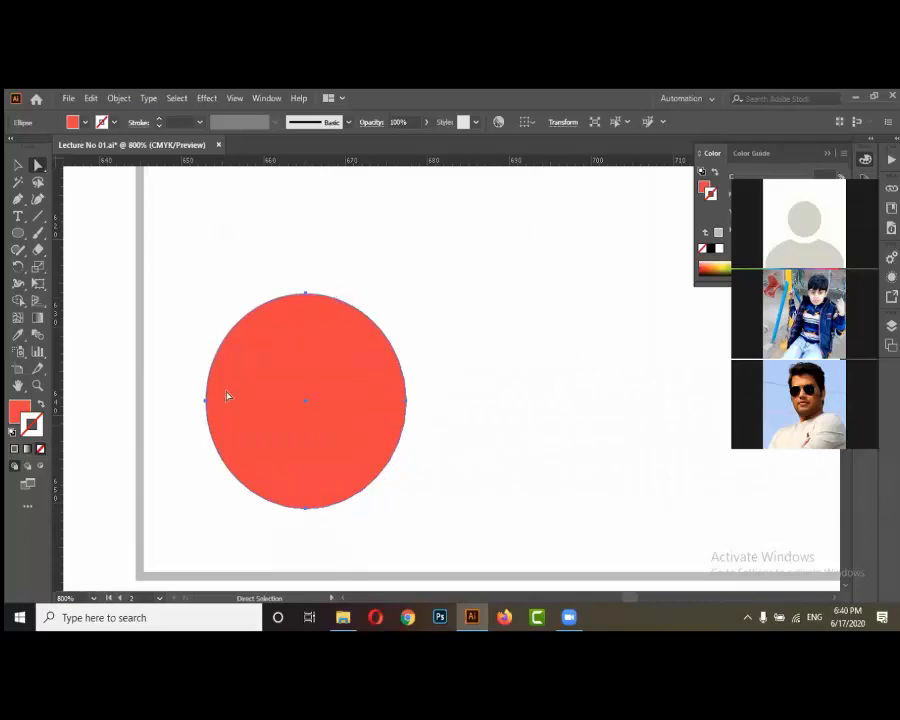
pyautogui.click(304, 510)
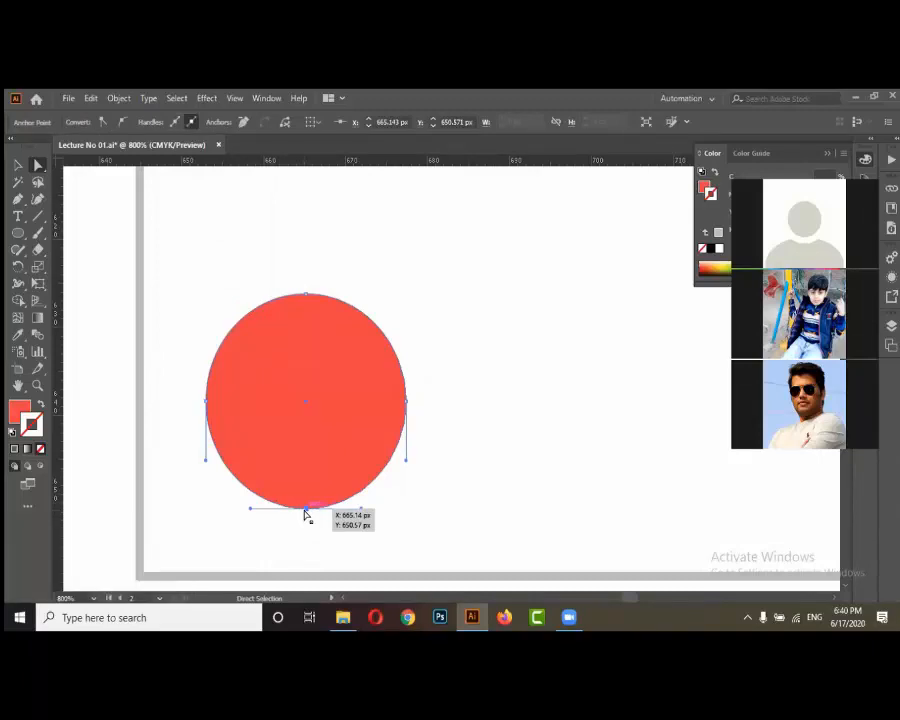
pyautogui.press('Delete')
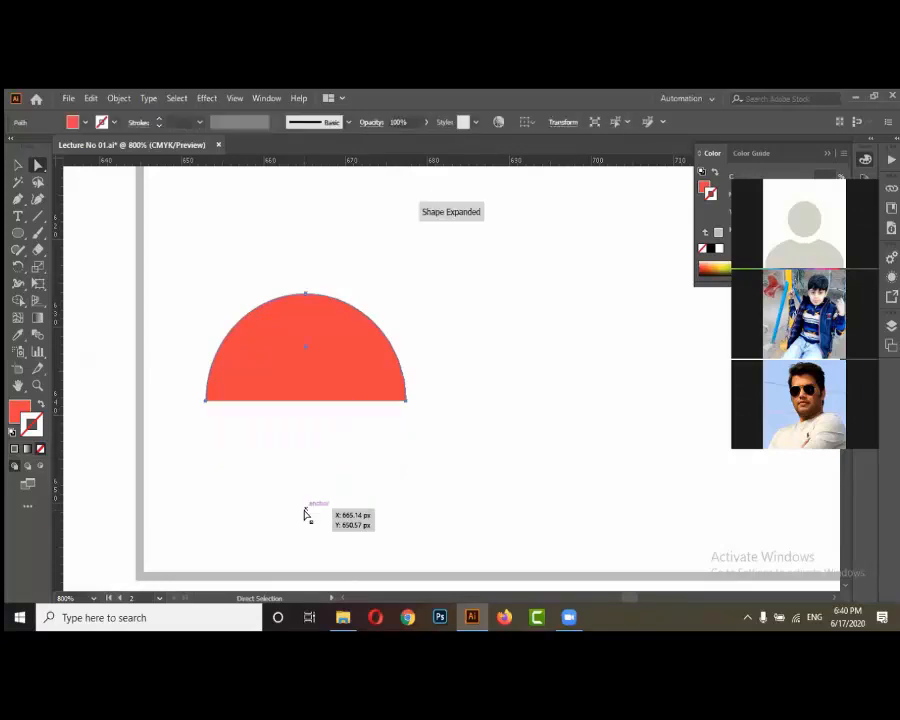
# Enlarge the red half circle slightly within the first input field, keeping its upper-left corner in place
pyautogui.scroll(-5, 327, 460)
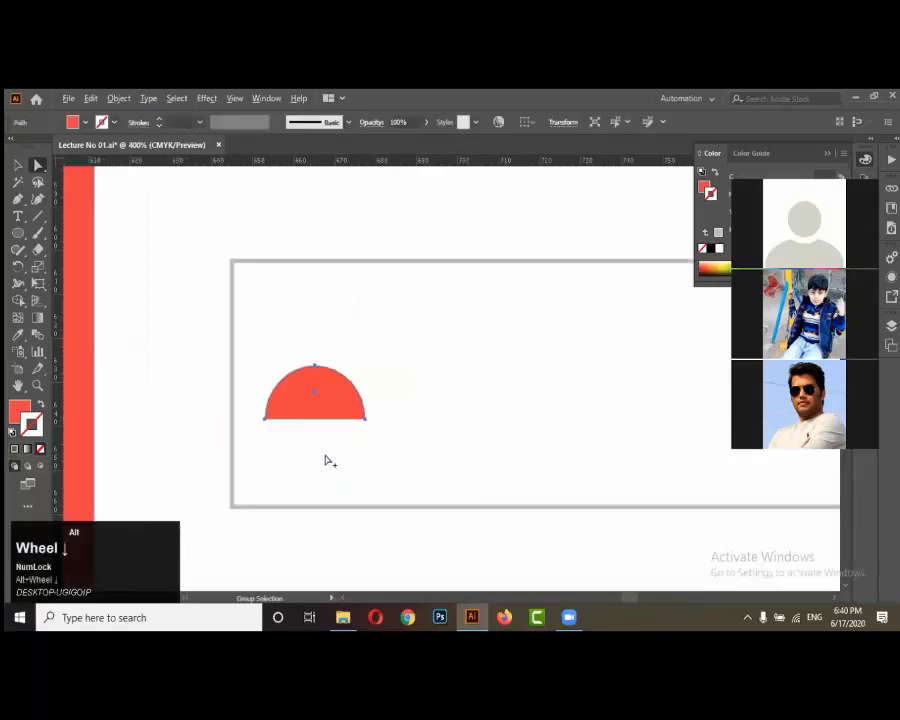
pyautogui.click(18, 165)
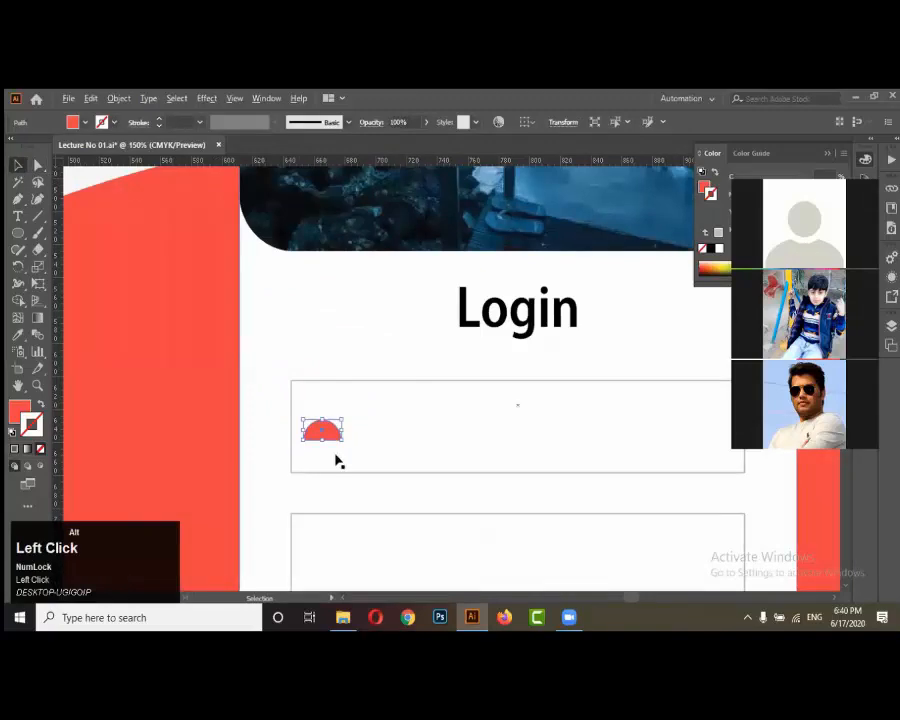
pyautogui.scroll(3, 335, 455)
pyautogui.moveTo(369, 432); pyautogui.dragTo(411, 454)
# Draw a small red ellipse as the user icon's head, centred just above the half circle in the first input field
pyautogui.click(18, 232)
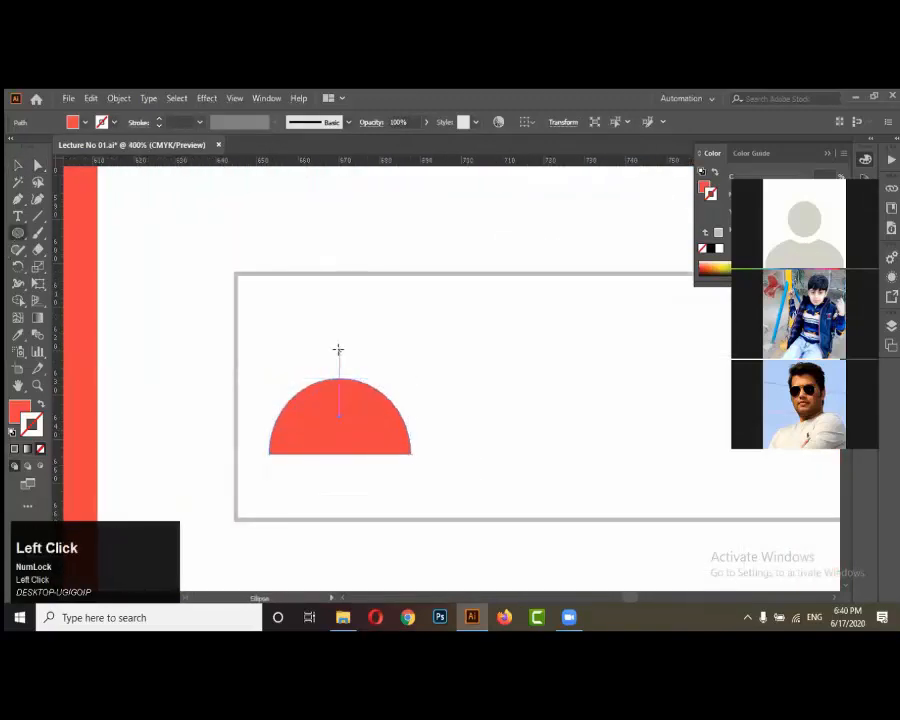
pyautogui.scroll(1, 338, 377)
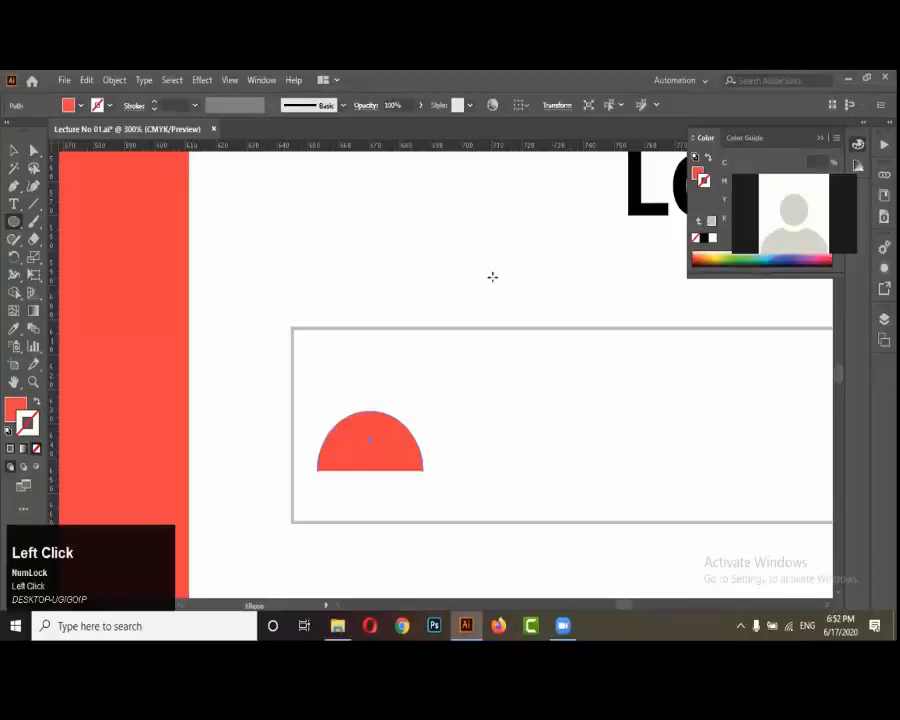
pyautogui.keyDown('alt'); pyautogui.scroll(-6, 364, 348); pyautogui.keyUp('alt')
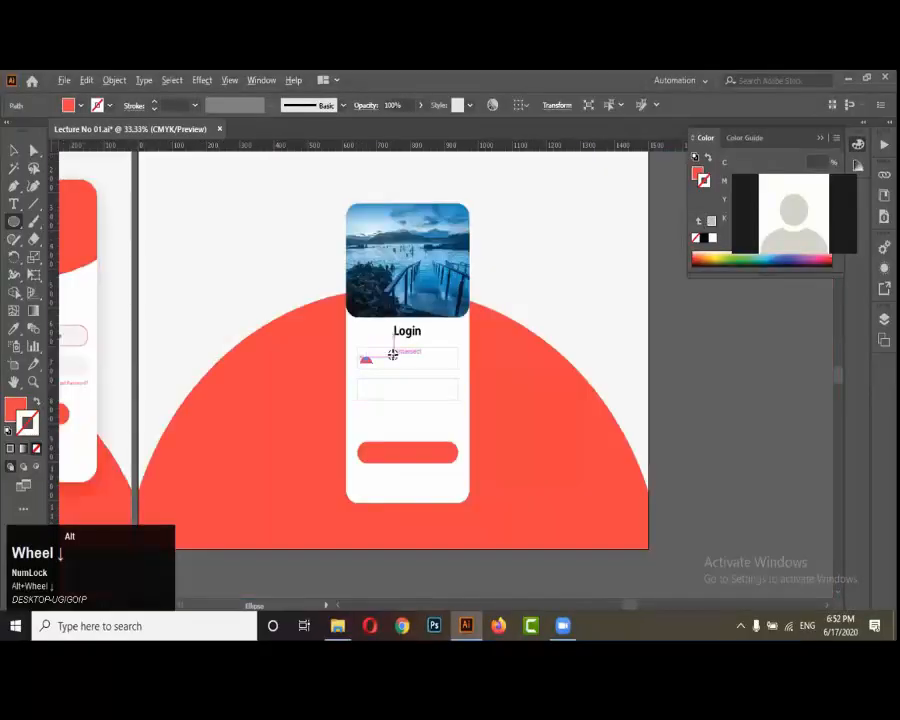
pyautogui.keyDown('alt'); pyautogui.scroll(4, 393, 354); pyautogui.keyUp('alt')
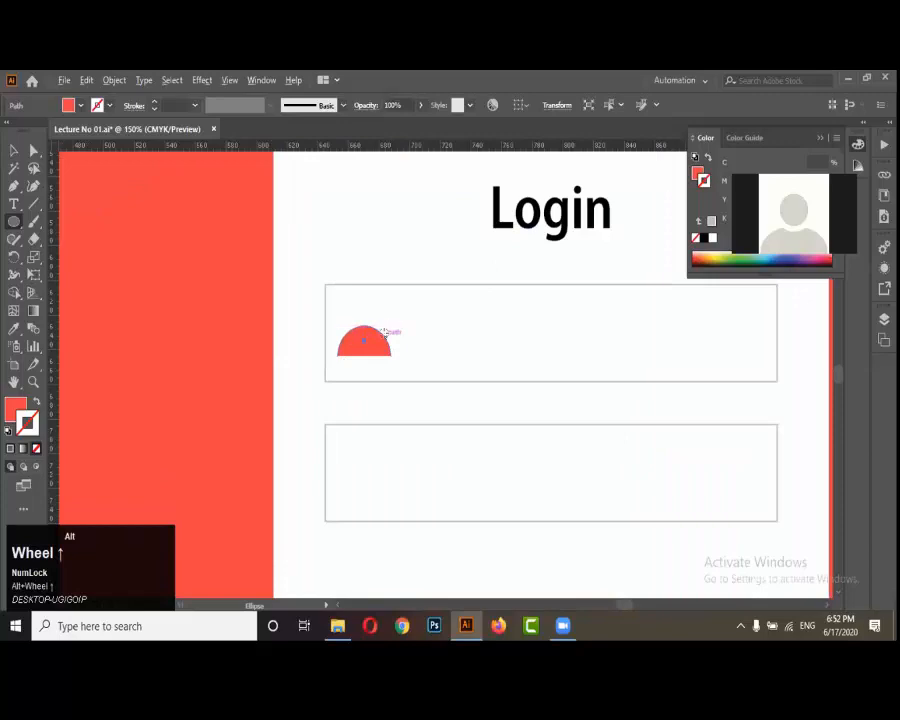
pyautogui.keyDown('alt'); pyautogui.scroll(1, 384, 332); pyautogui.keyUp('alt')
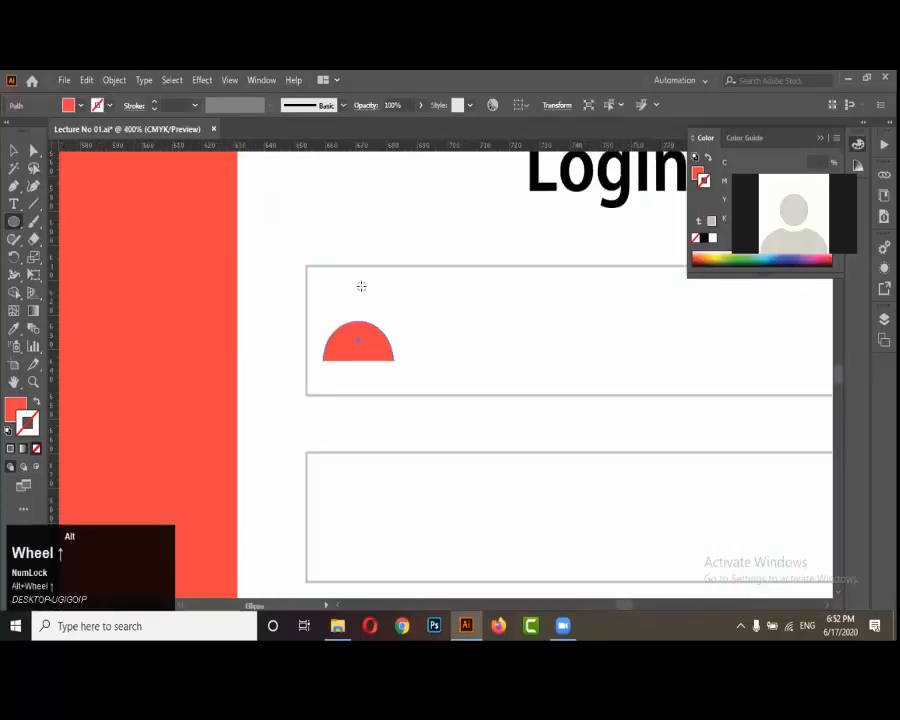
pyautogui.keyDown('alt'); pyautogui.scroll(2, 362, 285); pyautogui.keyUp('alt')
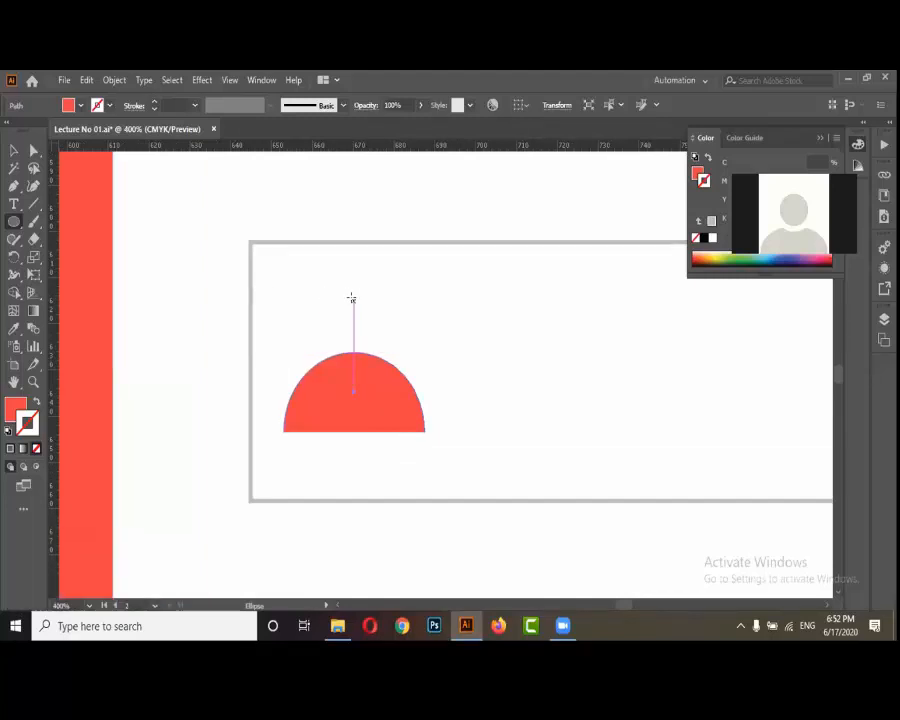
pyautogui.keyDown('alt'); pyautogui.keyDown('shift'); pyautogui.moveTo(352, 298); pyautogui.dragTo(386, 320); pyautogui.keyUp('shift'); pyautogui.keyUp('alt')
pyautogui.click(14, 150)
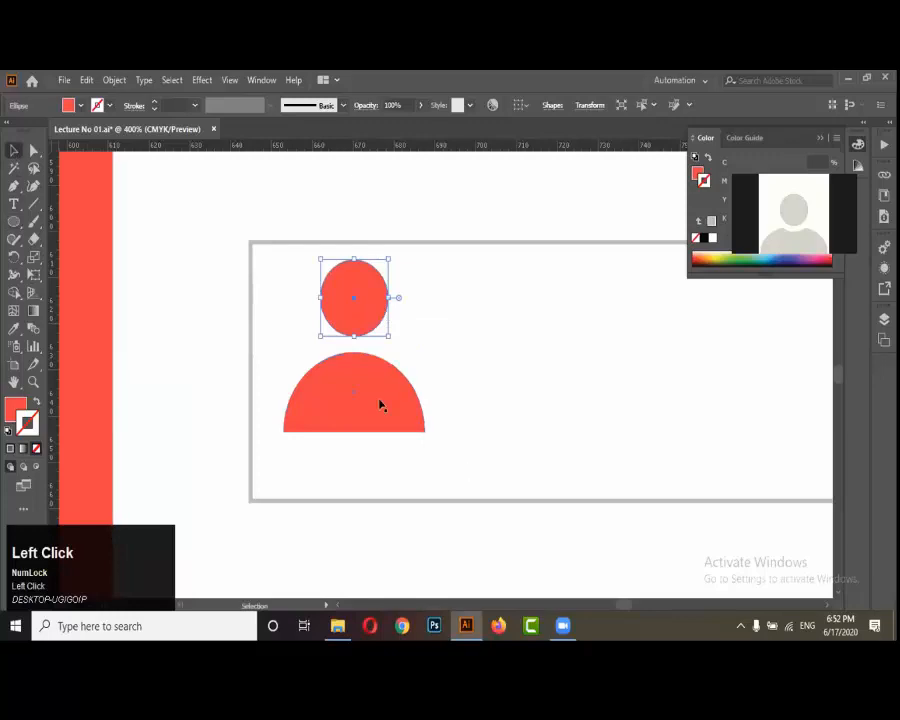
# Try moving the head ellipse sideways off the half circle's centre line, and undo the move
pyautogui.keyDown('alt'); pyautogui.scroll(-2, 380, 404); pyautogui.keyUp('alt')
pyautogui.keyDown('alt'); pyautogui.scroll(-2, 368, 408); pyautogui.keyUp('alt')
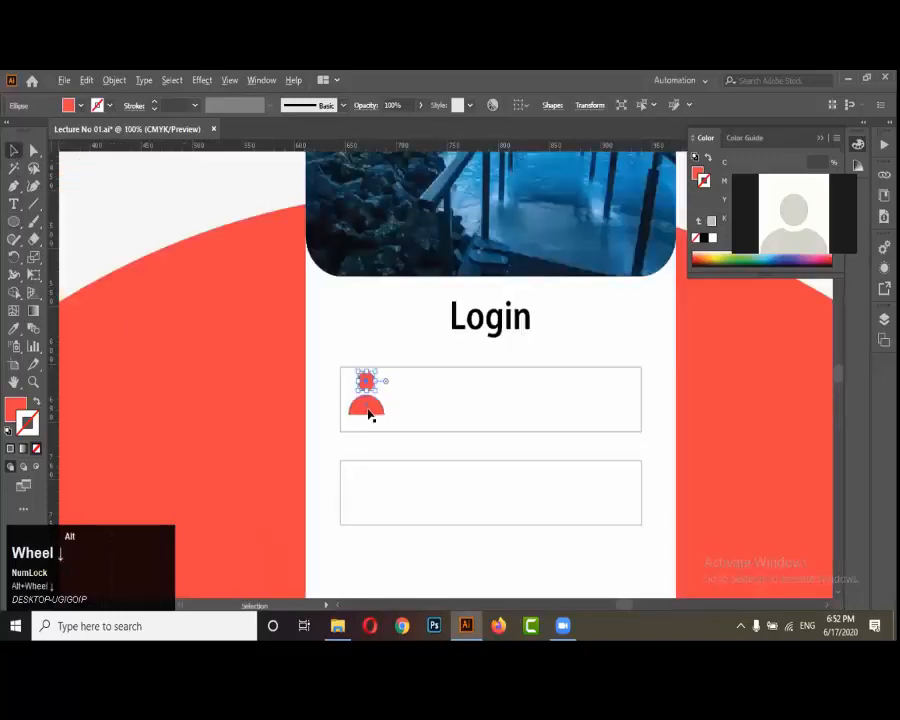
pyautogui.keyDown('alt'); pyautogui.scroll(2, 370, 412); pyautogui.keyUp('alt')
pyautogui.keyDown('alt'); pyautogui.scroll(2, 370, 400); pyautogui.keyUp('alt')
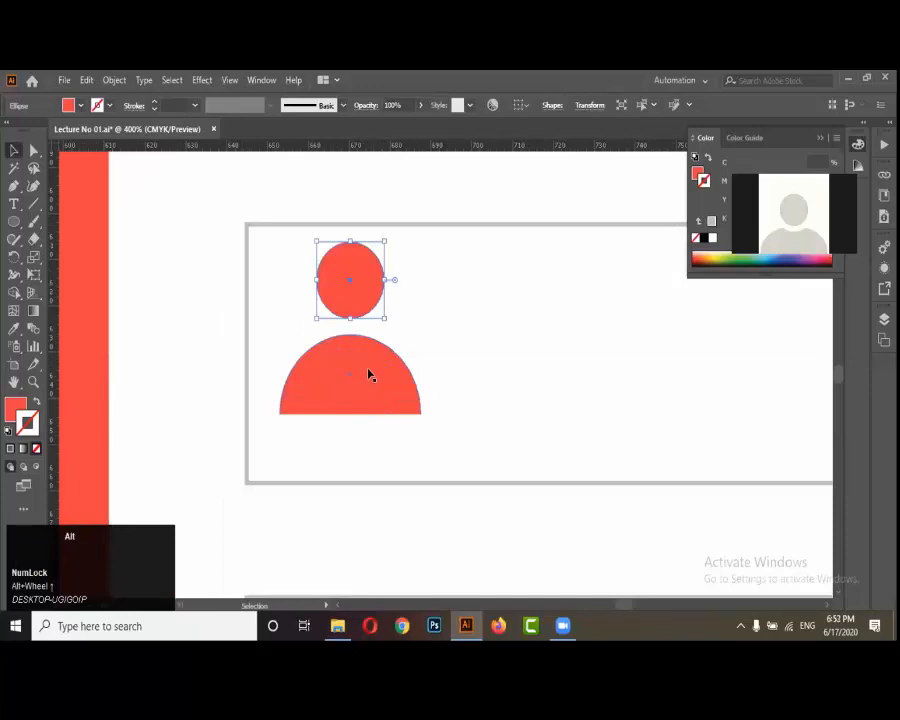
pyautogui.keyDown('alt'); pyautogui.scroll(1, 369, 375); pyautogui.keyUp('alt')
pyautogui.keyDown('alt'); pyautogui.scroll(-1, 360, 382); pyautogui.keyUp('alt')
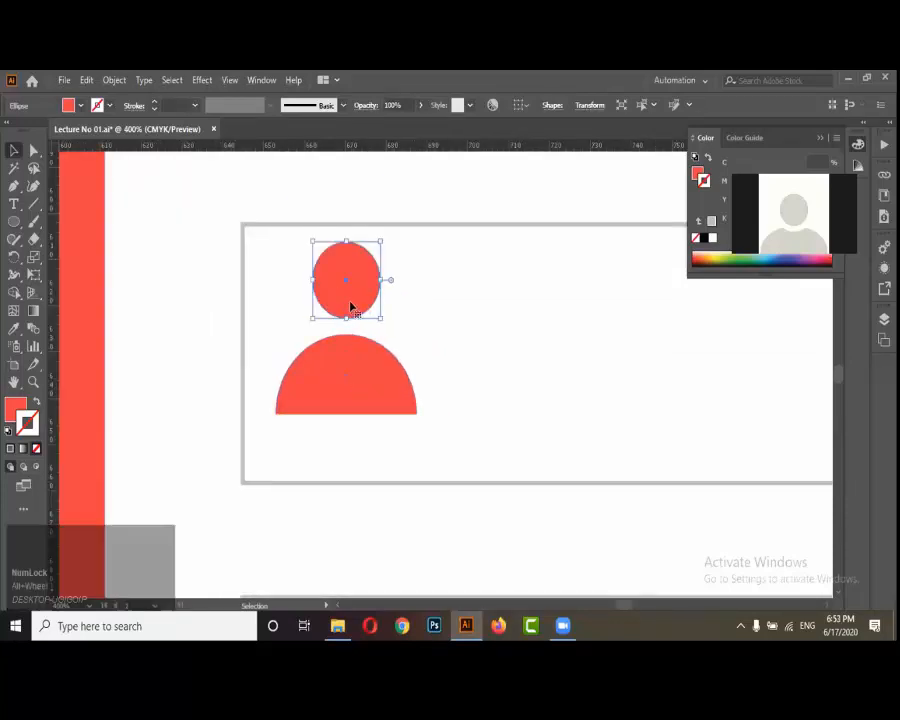
pyautogui.moveTo(349, 307); pyautogui.dragTo(413, 305)
pyautogui.hotkey('ctrl', 'z')
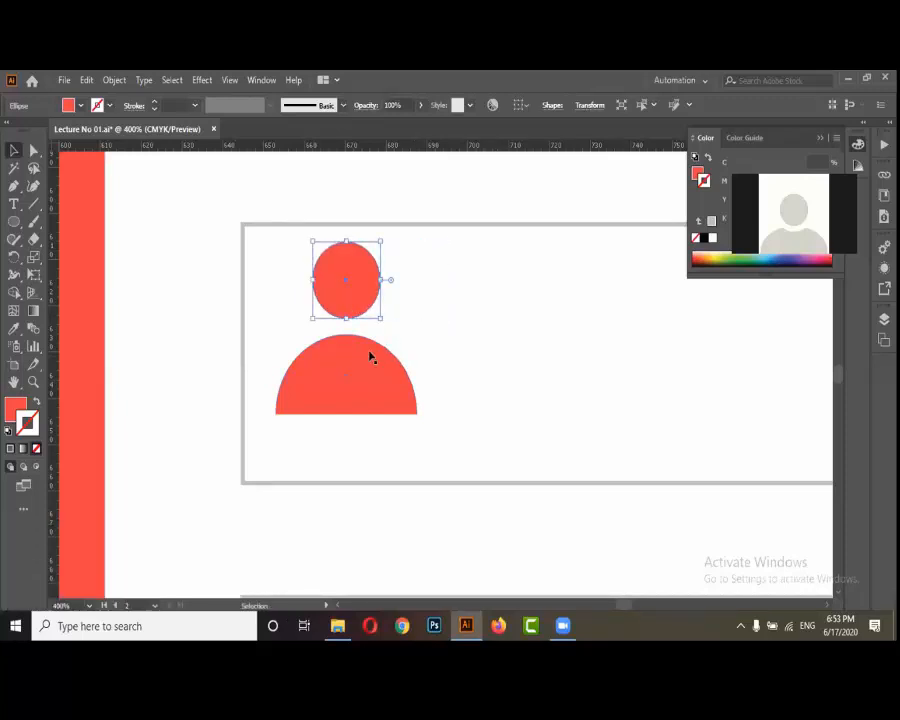
# Select the head ellipse together with the half circle and group them into one user icon
pyautogui.keyDown('alt'); pyautogui.scroll(-1, 368, 346); pyautogui.keyUp('alt')
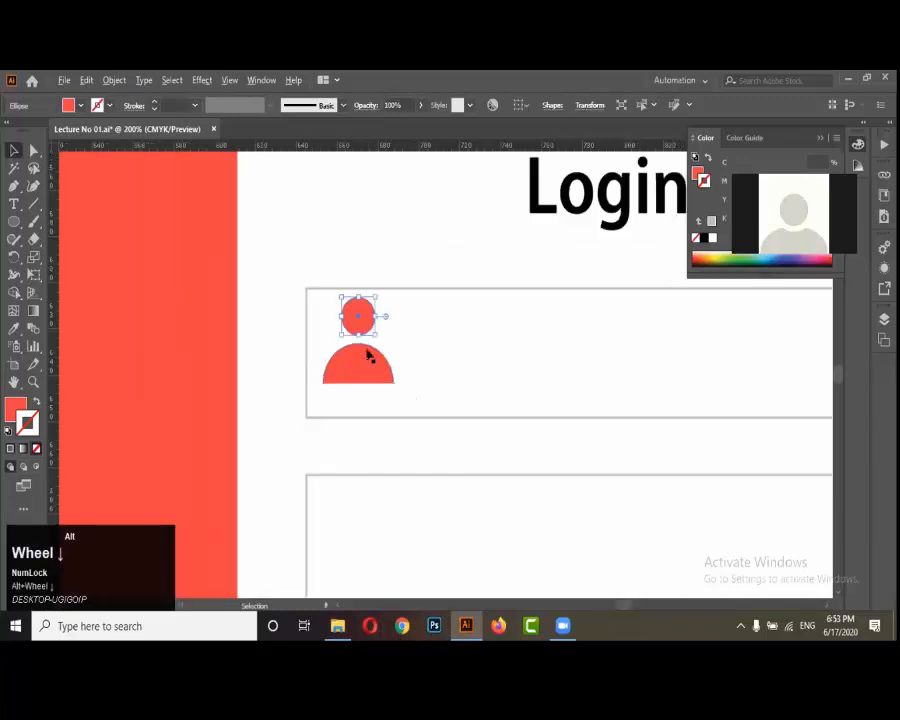
pyautogui.keyDown('alt'); pyautogui.scroll(1, 366, 352); pyautogui.keyUp('alt')
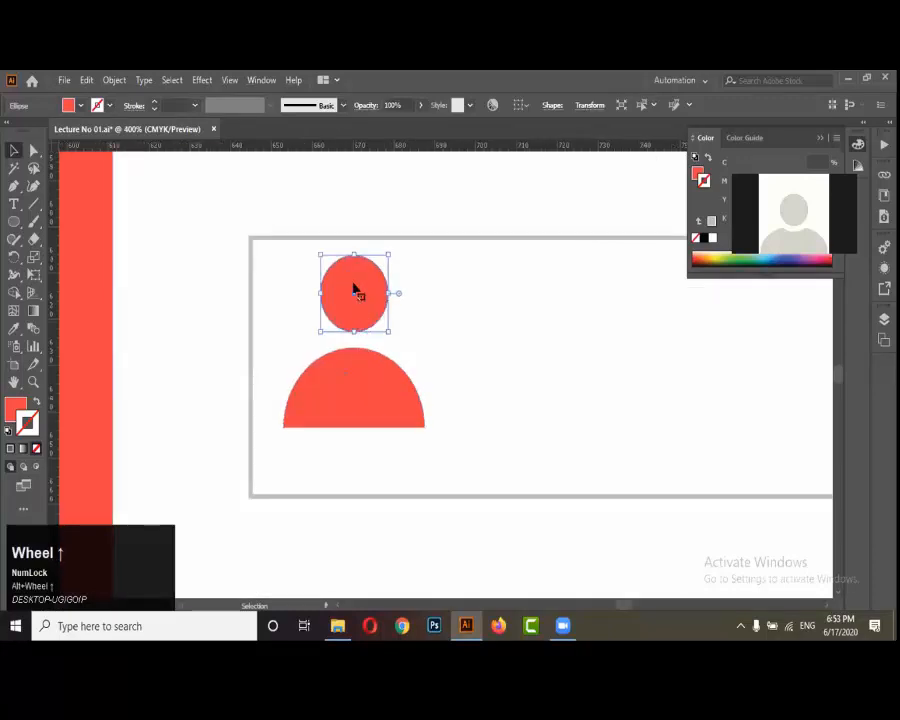
pyautogui.press('alt')
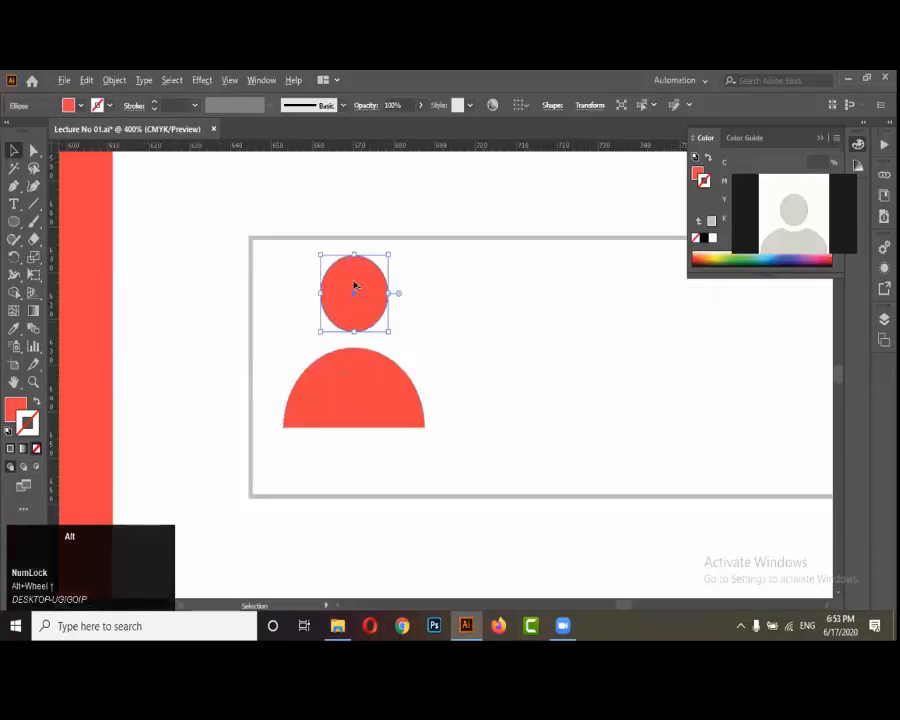
pyautogui.keyDown('alt'); pyautogui.scroll(1, 355, 285); pyautogui.keyUp('alt')
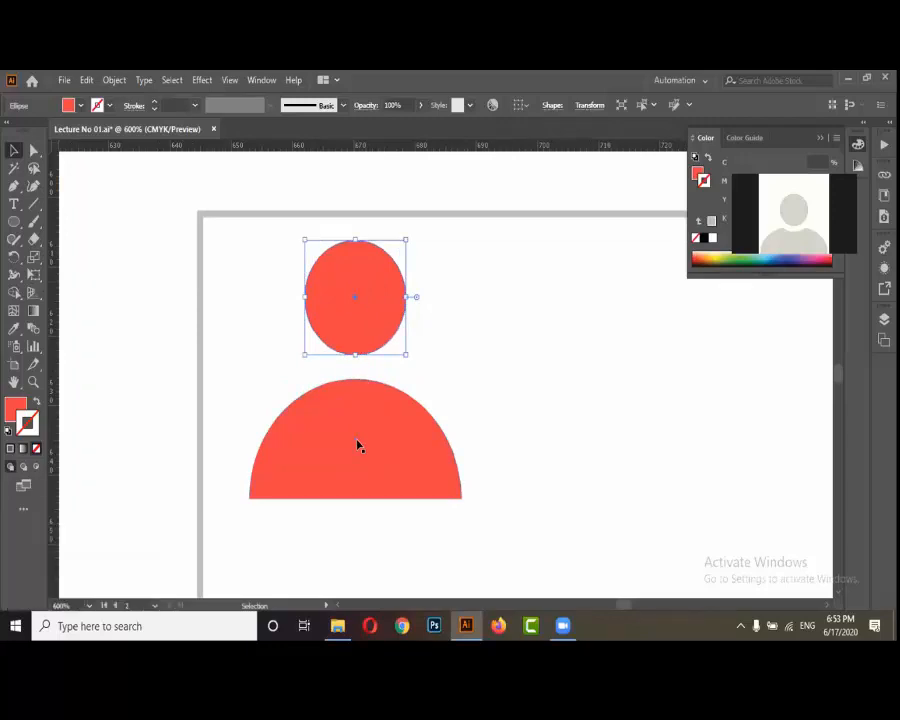
pyautogui.press('shift')
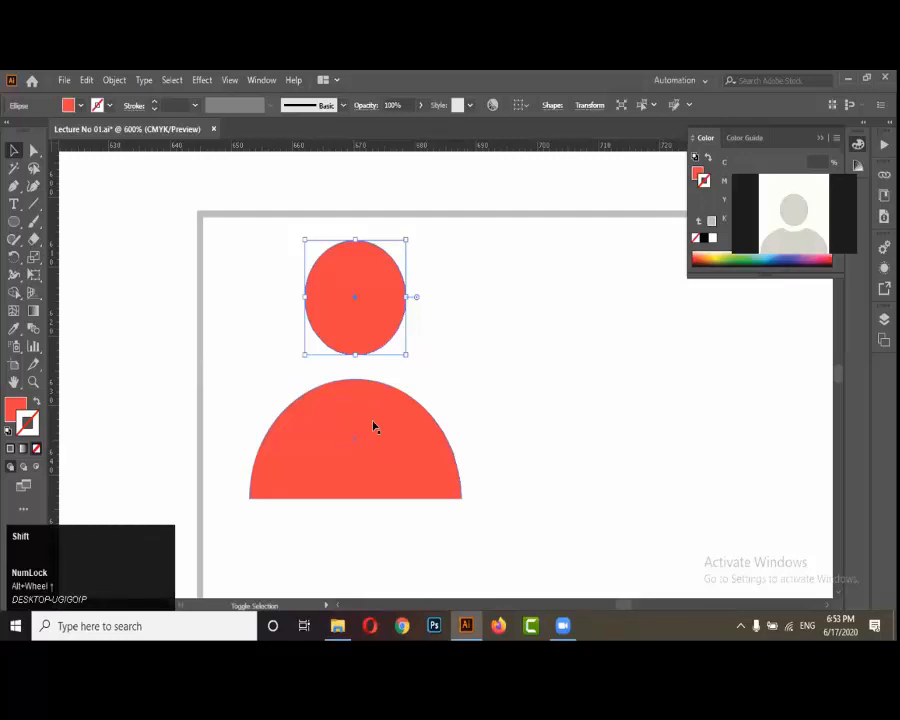
pyautogui.keyDown('shift'); pyautogui.click(360, 429); pyautogui.keyUp('shift')
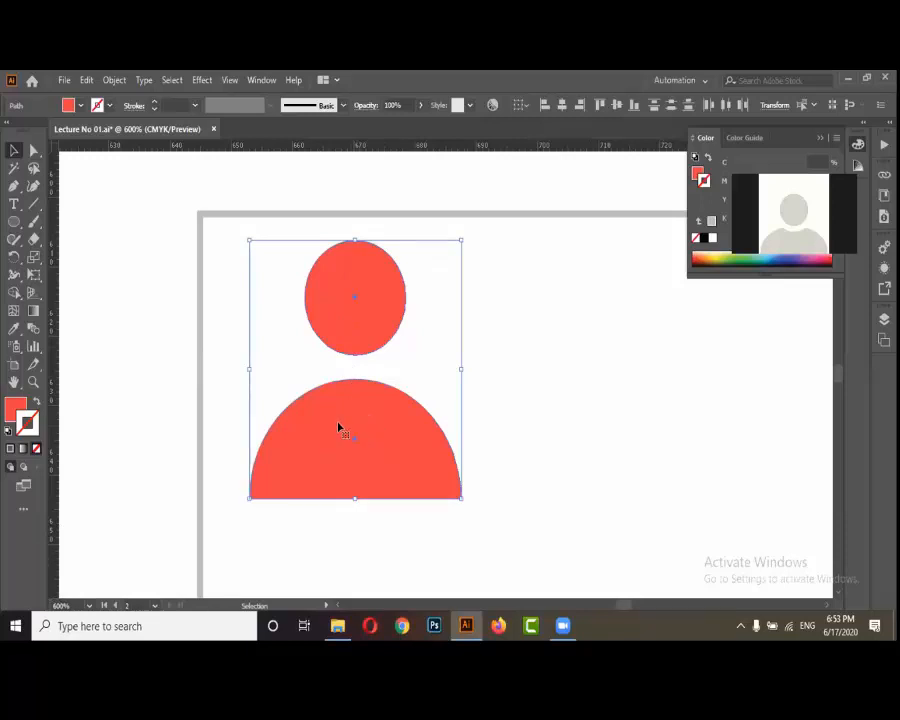
pyautogui.rightClick(341, 425)
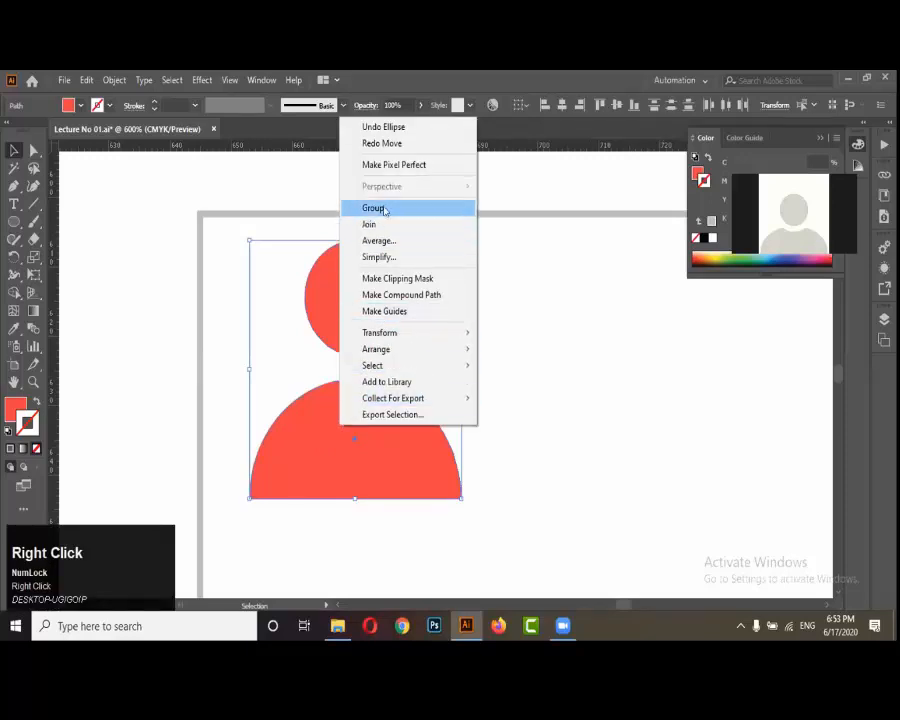
pyautogui.click(114, 80)
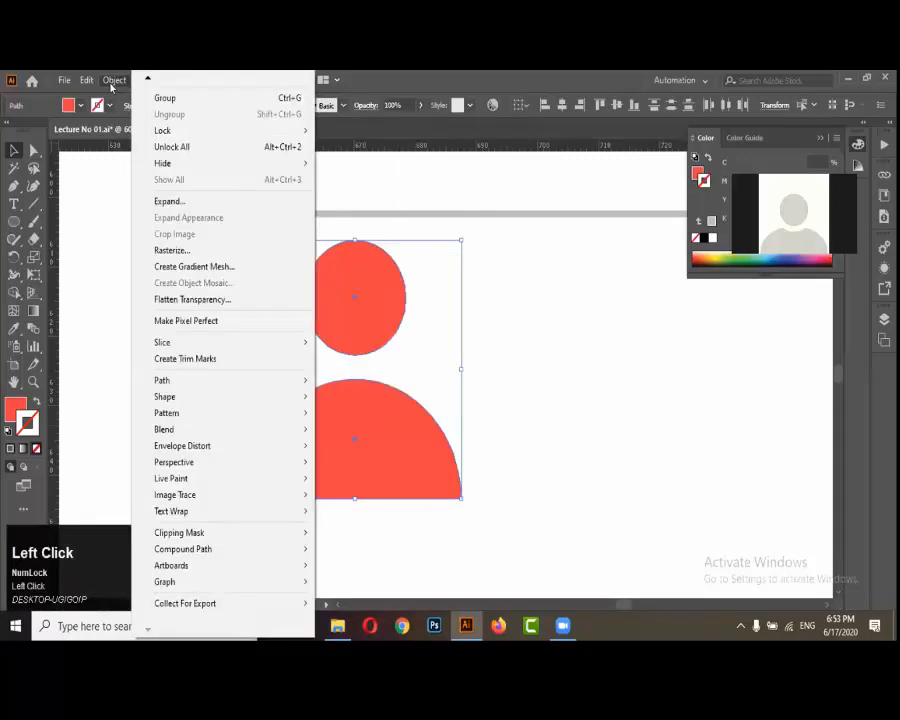
pyautogui.click(200, 98)
# Move the grouped user icon slightly down inside the first input field
pyautogui.keyDown('alt'); pyautogui.scroll(-2, 321, 313); pyautogui.keyUp('alt')
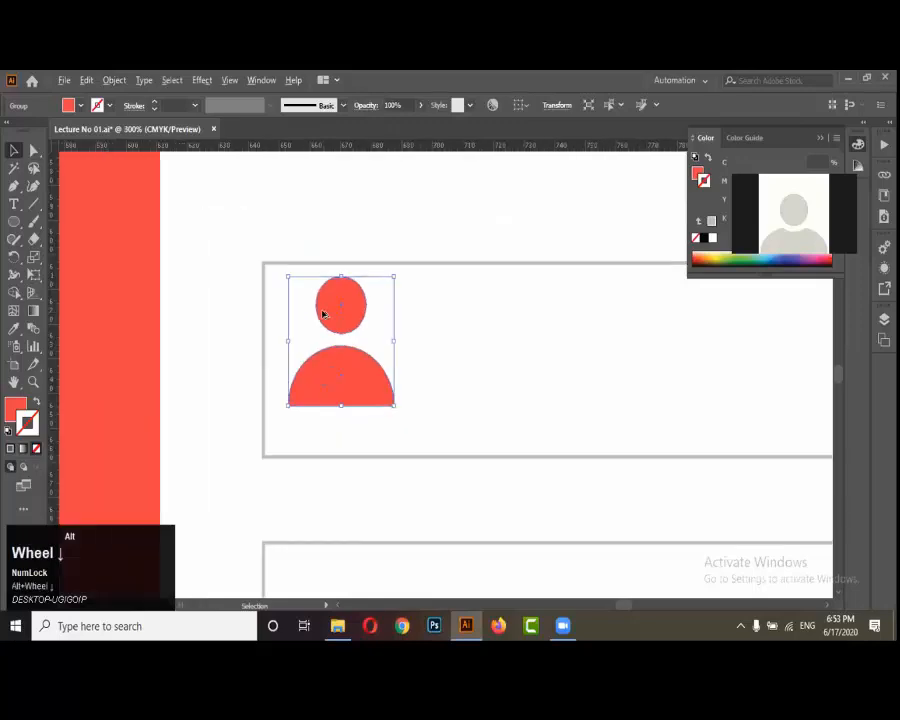
pyautogui.keyDown('alt'); pyautogui.scroll(-1, 337, 341); pyautogui.keyUp('alt')
pyautogui.keyDown('alt'); pyautogui.scroll(2, 337, 350); pyautogui.keyUp('alt')
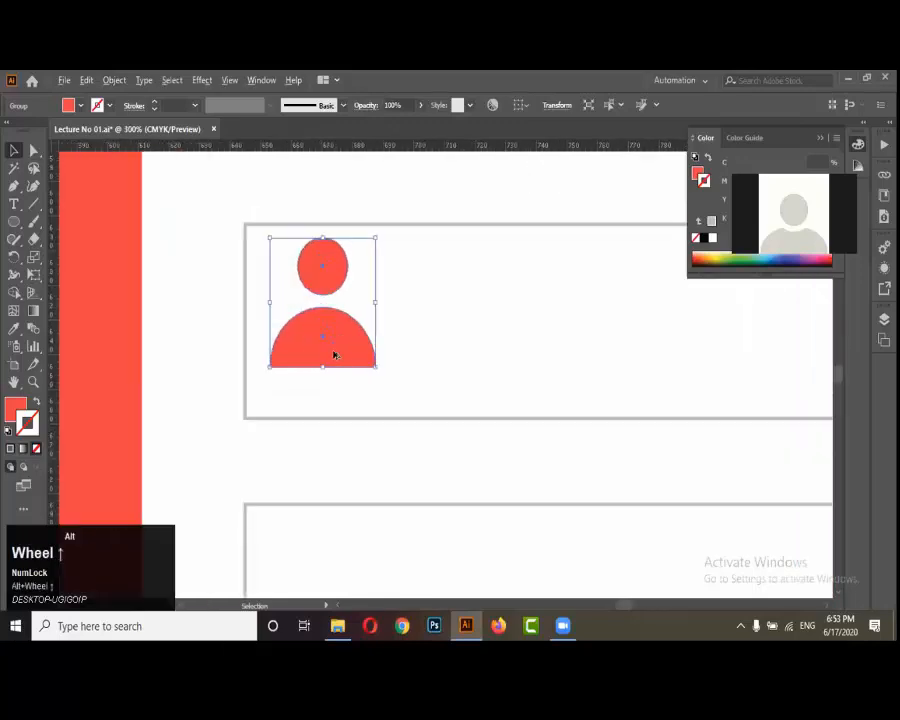
pyautogui.keyDown('alt'); pyautogui.scroll(-3, 334, 355); pyautogui.keyUp('alt')
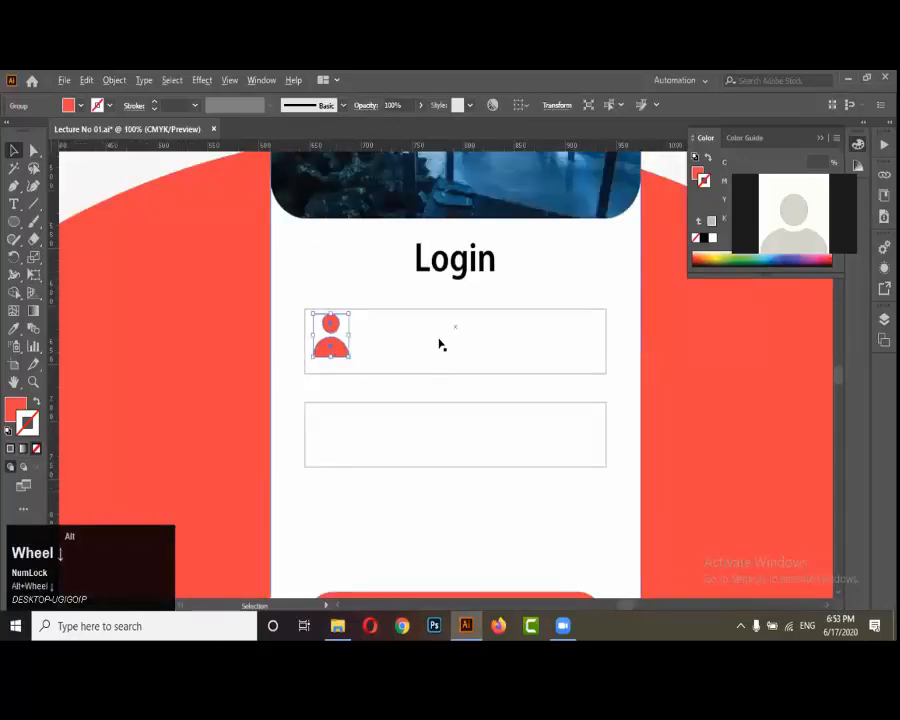
pyautogui.keyDown('alt'); pyautogui.scroll(1, 439, 345); pyautogui.keyUp('alt')
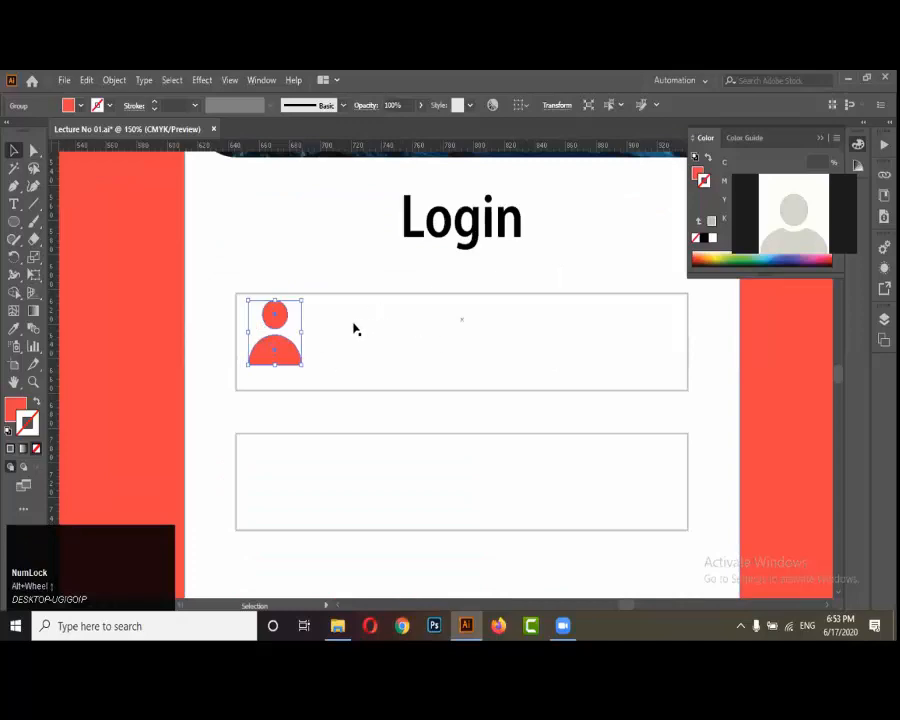
pyautogui.keyDown('alt'); pyautogui.scroll(2, 280, 337); pyautogui.keyUp('alt')
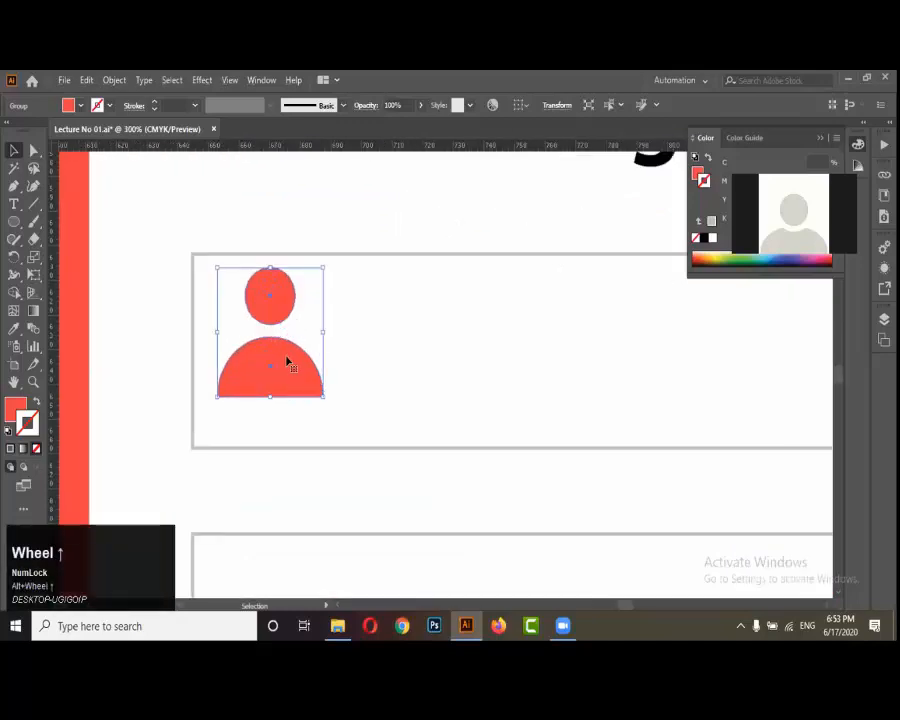
pyautogui.keyDown('alt'); pyautogui.scroll(-2, 287, 361); pyautogui.keyUp('alt')
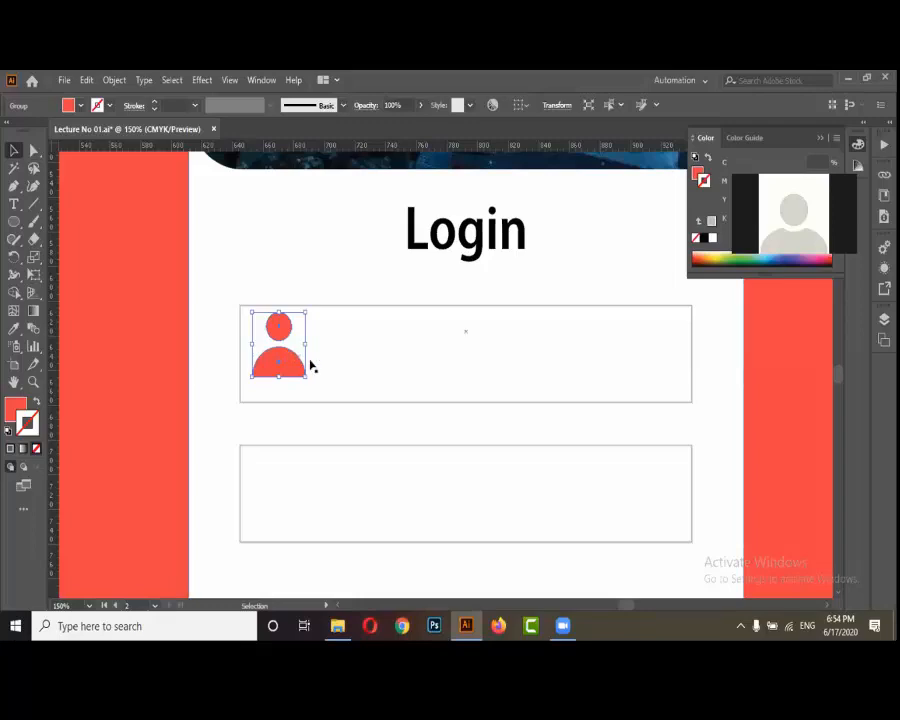
pyautogui.scroll(1, 311, 367)
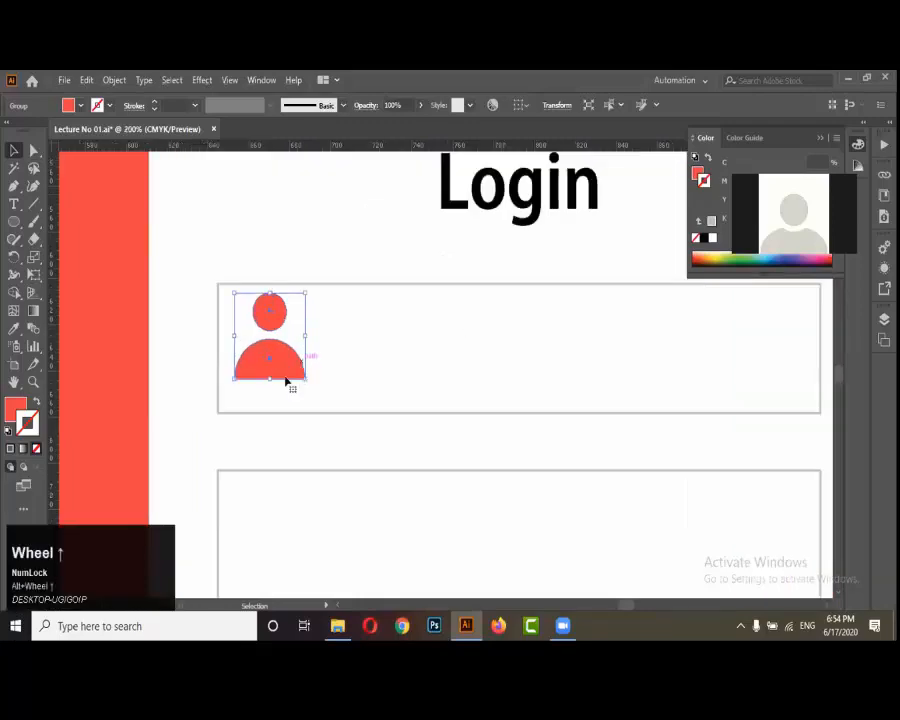
pyautogui.moveTo(275, 366); pyautogui.dragTo(275, 374)
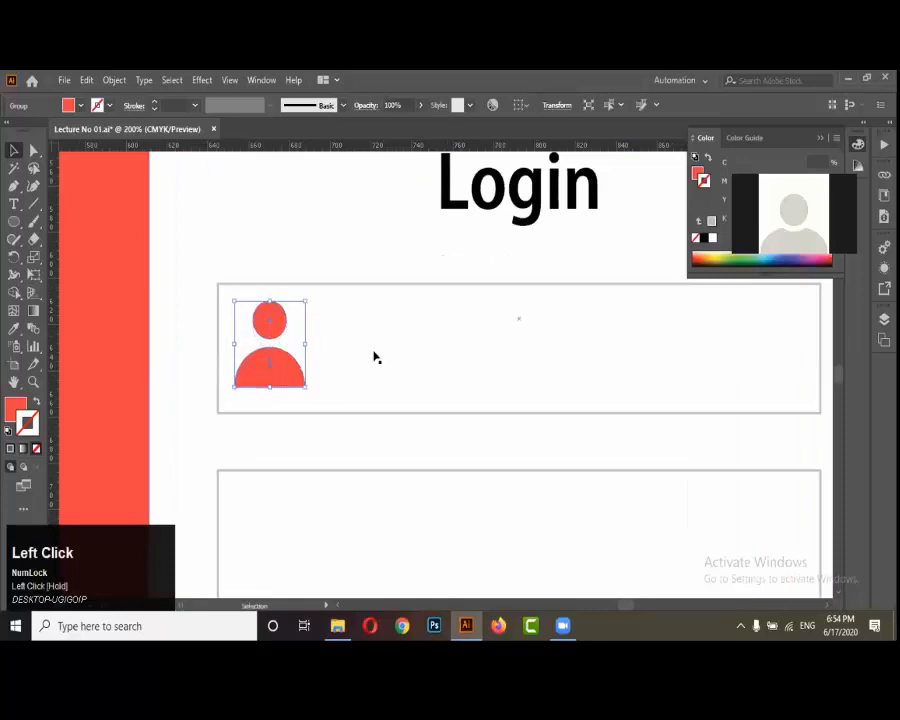
# Align the user icon to the vertical centre of the first input field, with the field as key object, and deselect
pyautogui.keyDown('shift'); pyautogui.click(395, 286); pyautogui.keyUp('shift')
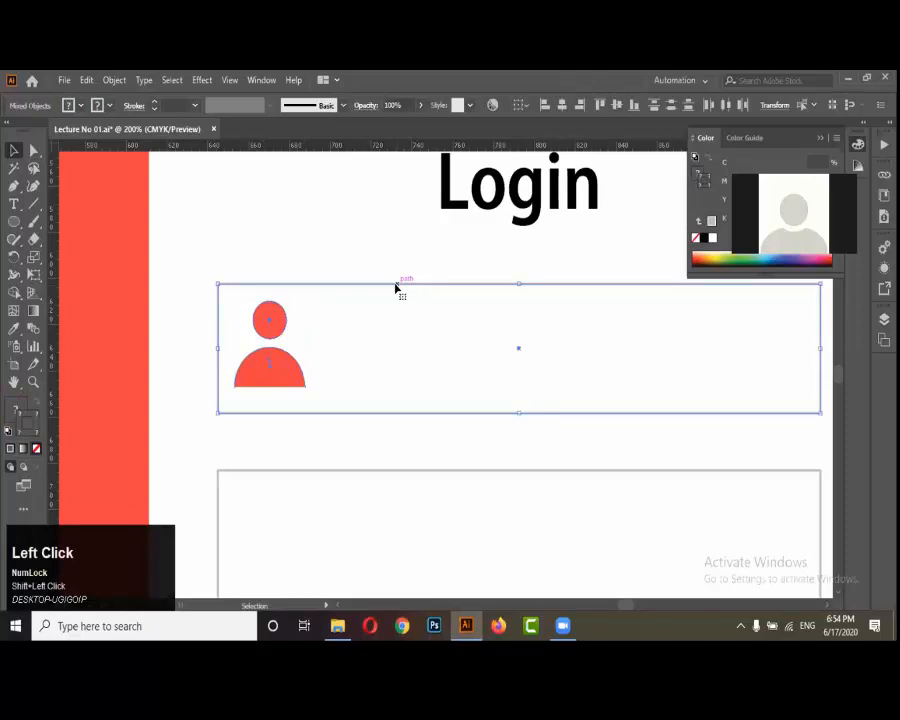
pyautogui.click(458, 288)
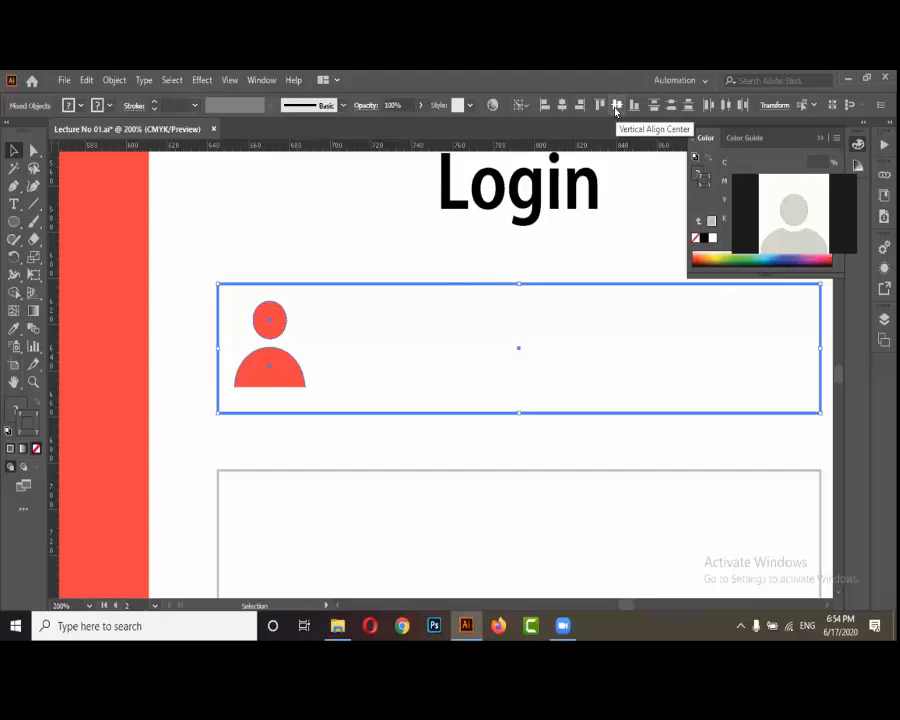
pyautogui.click(616, 106)
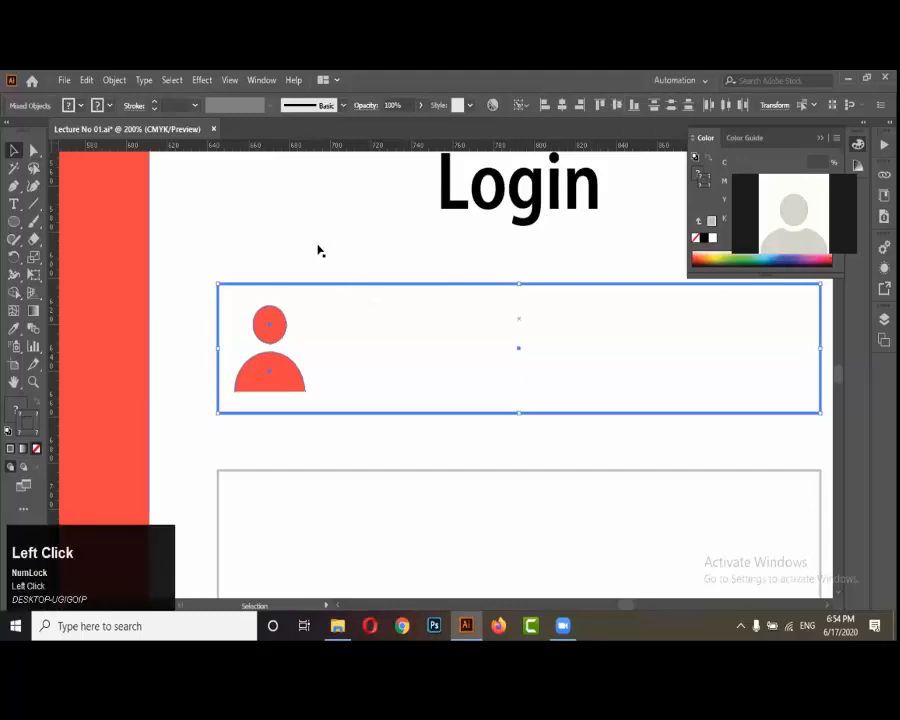
pyautogui.click(307, 314)
# Scale the user icon group down slightly and proportionally about its centre within the first input field
pyautogui.scroll(2, 285, 377)
pyautogui.click(285, 376)
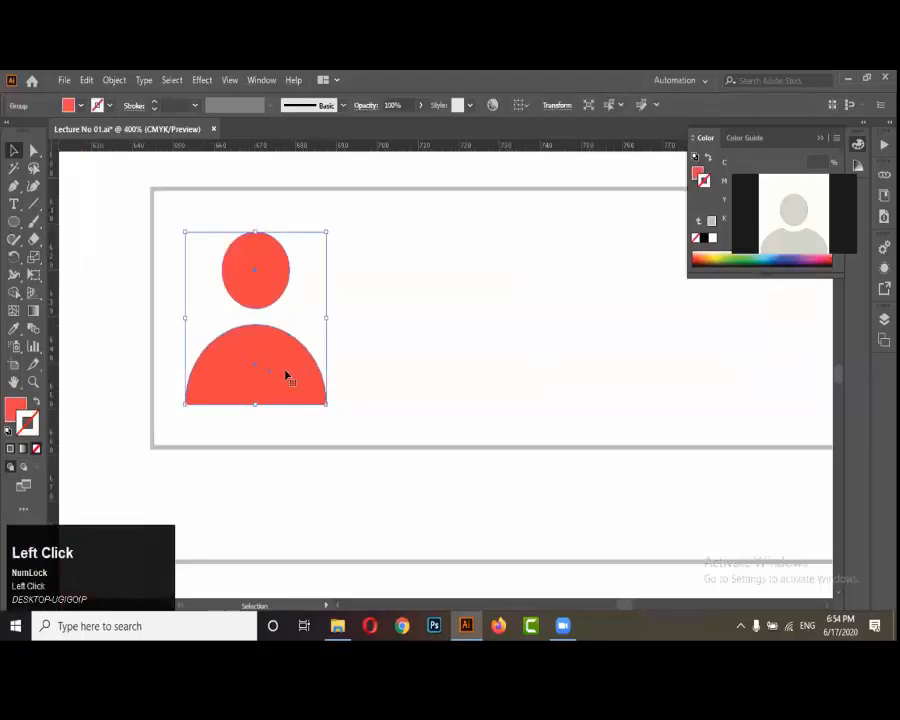
pyautogui.scroll(-5, 279, 377)
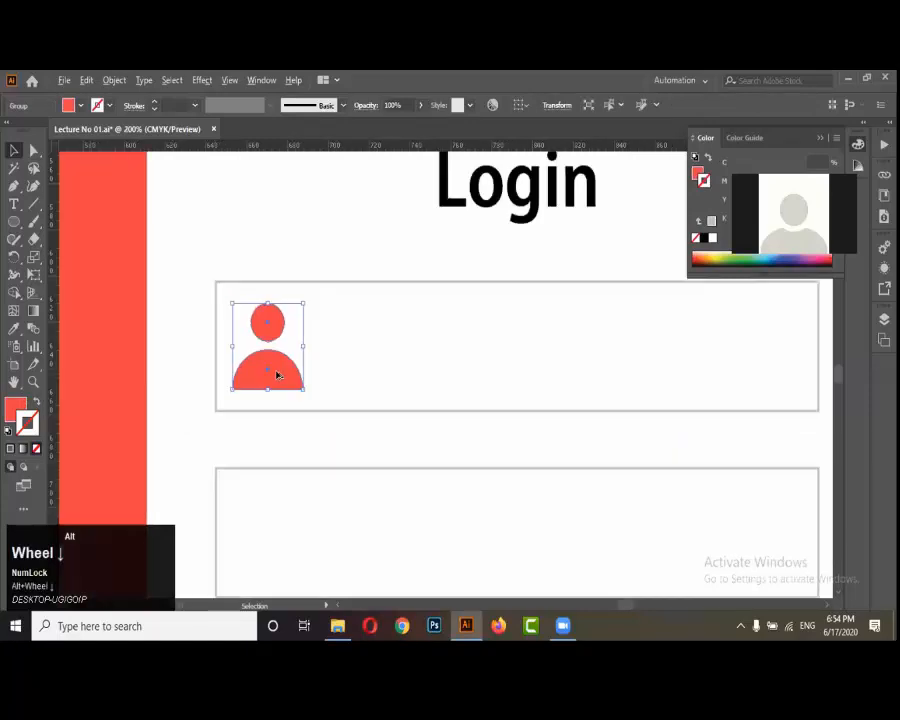
pyautogui.scroll(-2, 324, 354)
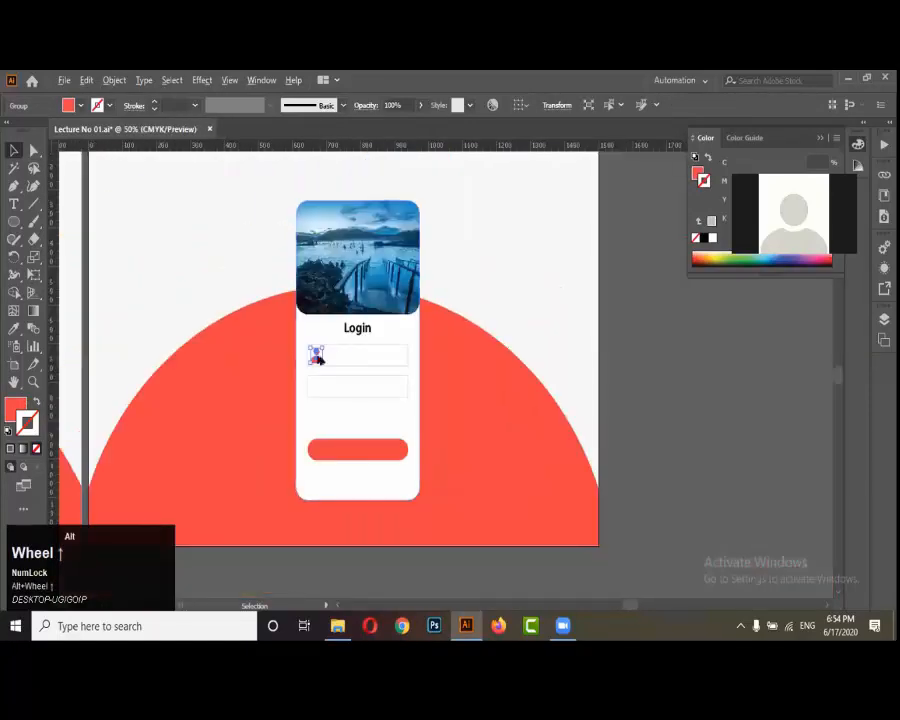
pyautogui.scroll(5, 324, 354)
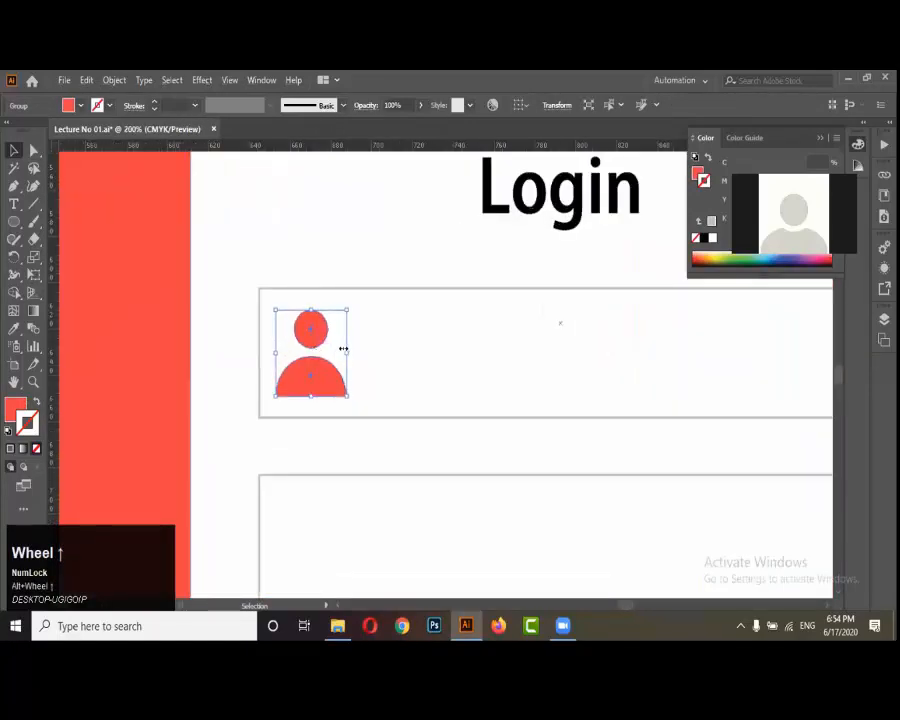
pyautogui.moveTo(343, 349); pyautogui.dragTo(334, 351)
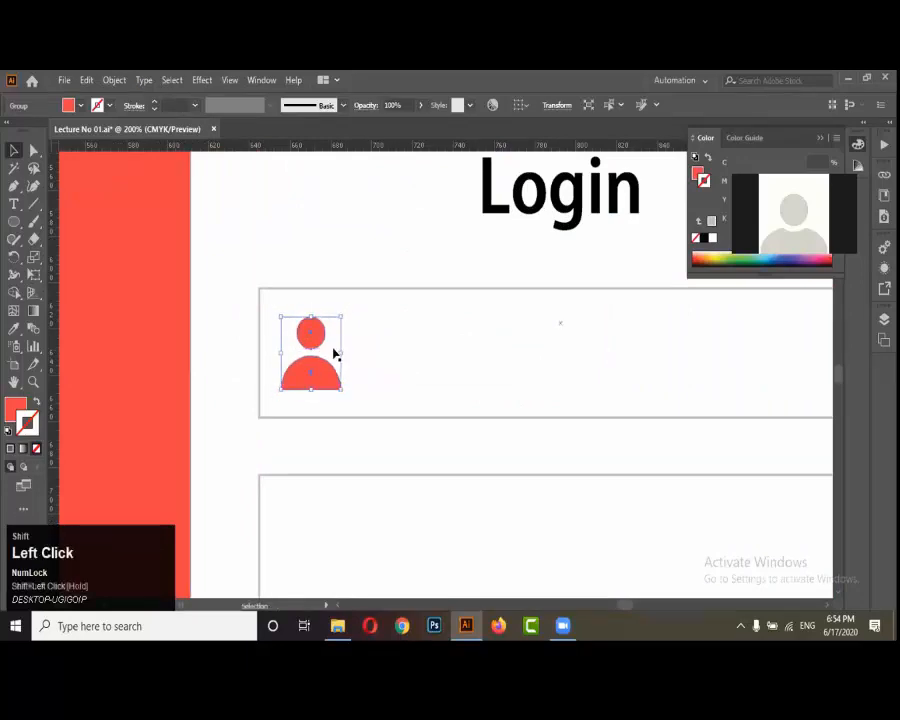
# Compare the user icon with the one in the reference login screen and scale it down slightly about its centre in the first input field
pyautogui.scroll(-3, 342, 338)
pyautogui.scroll(-4, 343, 331)
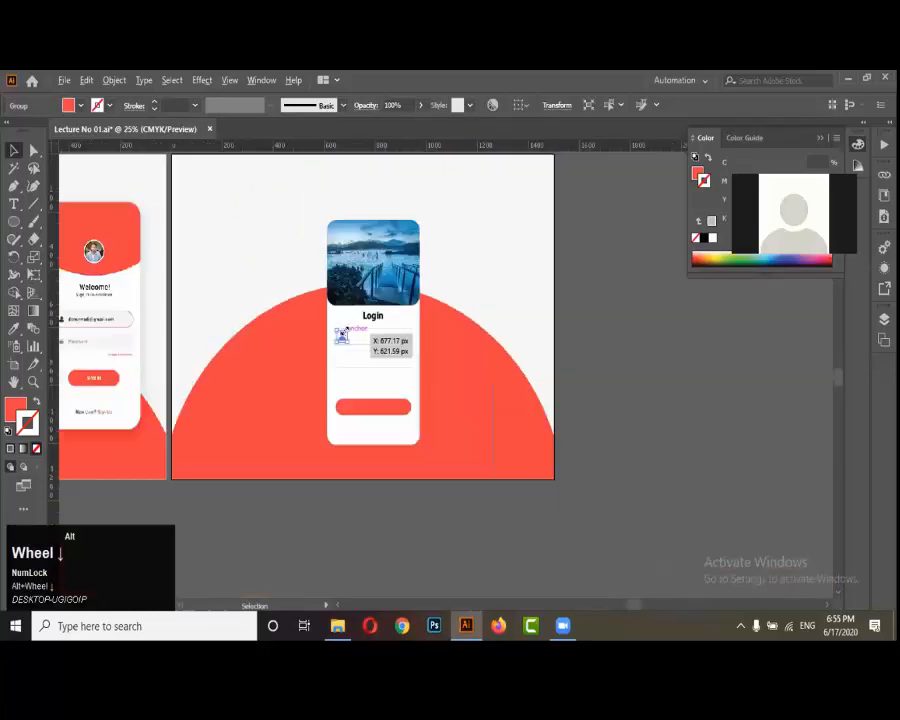
pyautogui.scroll(5, 88, 343)
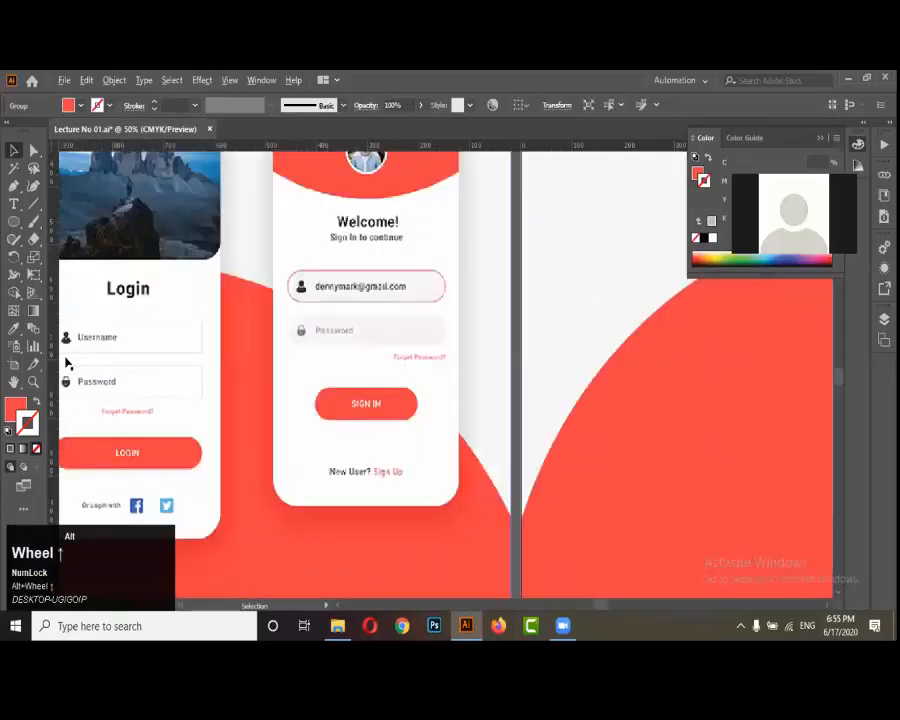
pyautogui.scroll(-1, 92, 384)
pyautogui.scroll(2, 91, 381)
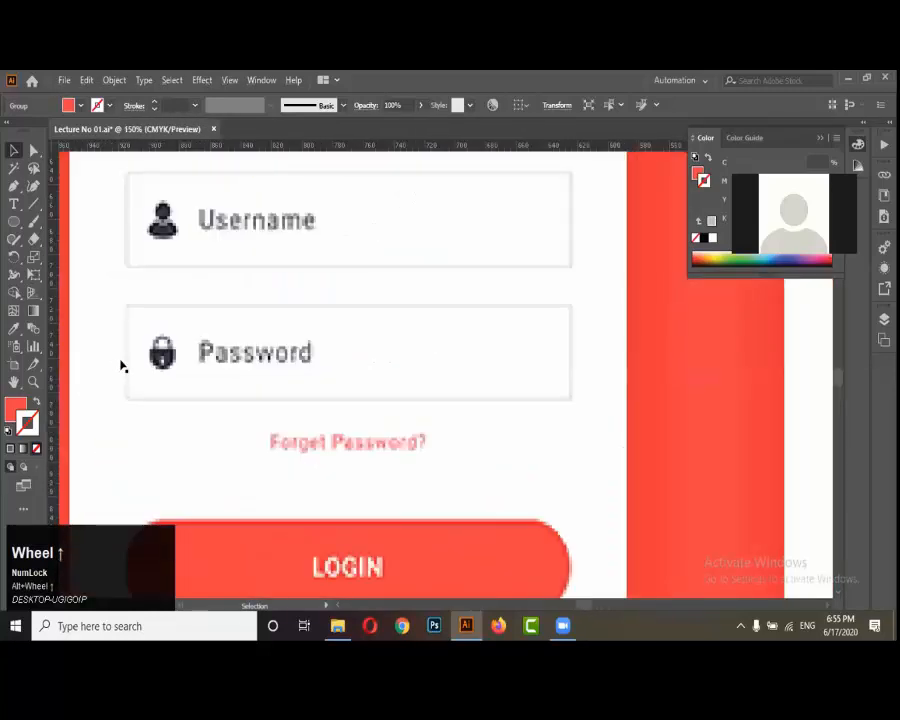
pyautogui.scroll(-5, 122, 362)
pyautogui.scroll(5, 527, 328)
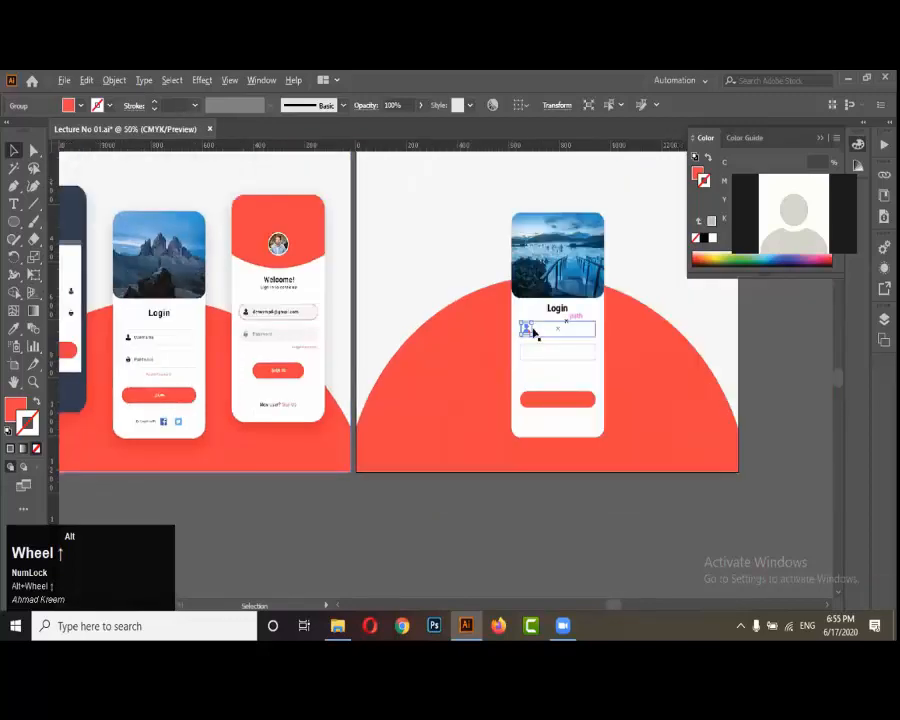
pyautogui.scroll(2, 475, 320)
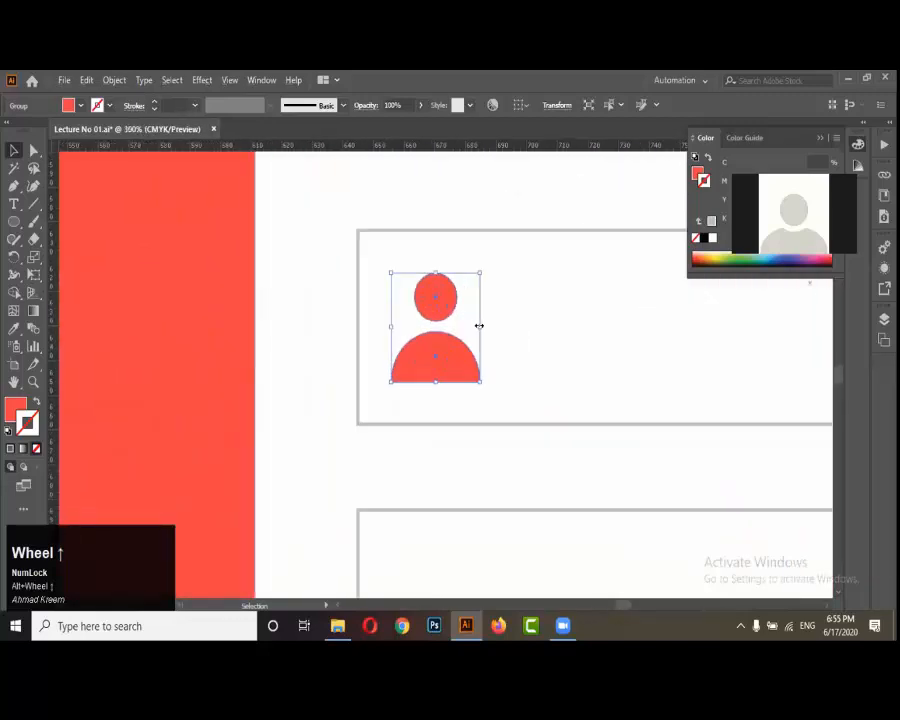
pyautogui.moveTo(477, 321); pyautogui.dragTo(468, 330)
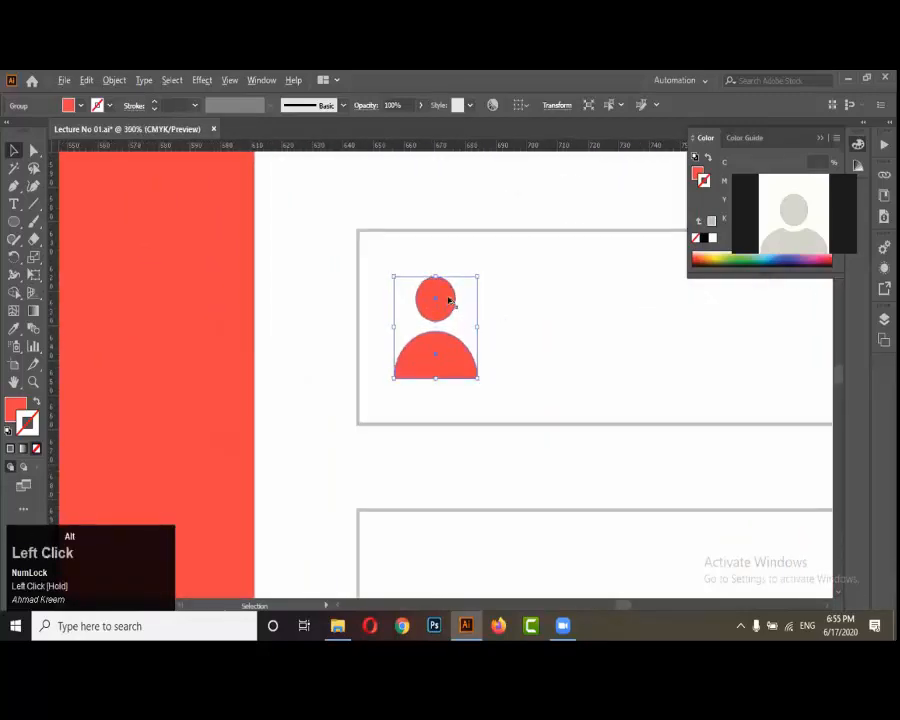
# Draw a red rectangle about 27 by 31 px inside the second input field, below the user icon, as the padlock body
pyautogui.scroll(-4, 450, 295)
pyautogui.scroll(2, 464, 353)
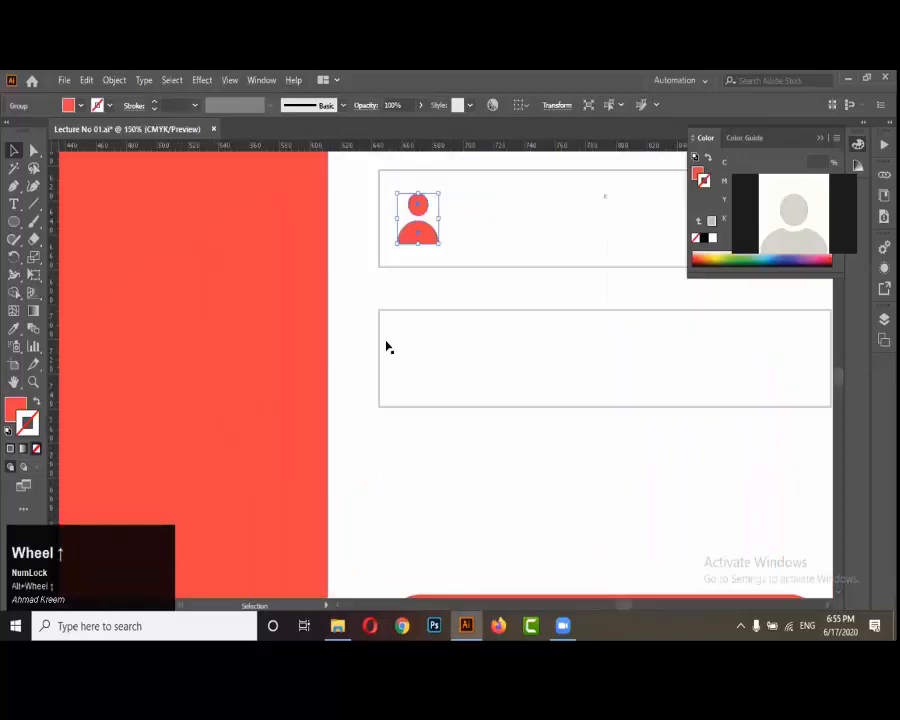
pyautogui.scroll(2, 410, 362)
pyautogui.click(13, 222)
pyautogui.moveTo(13, 222); pyautogui.dragTo(65, 224)
pyautogui.click(66, 222)
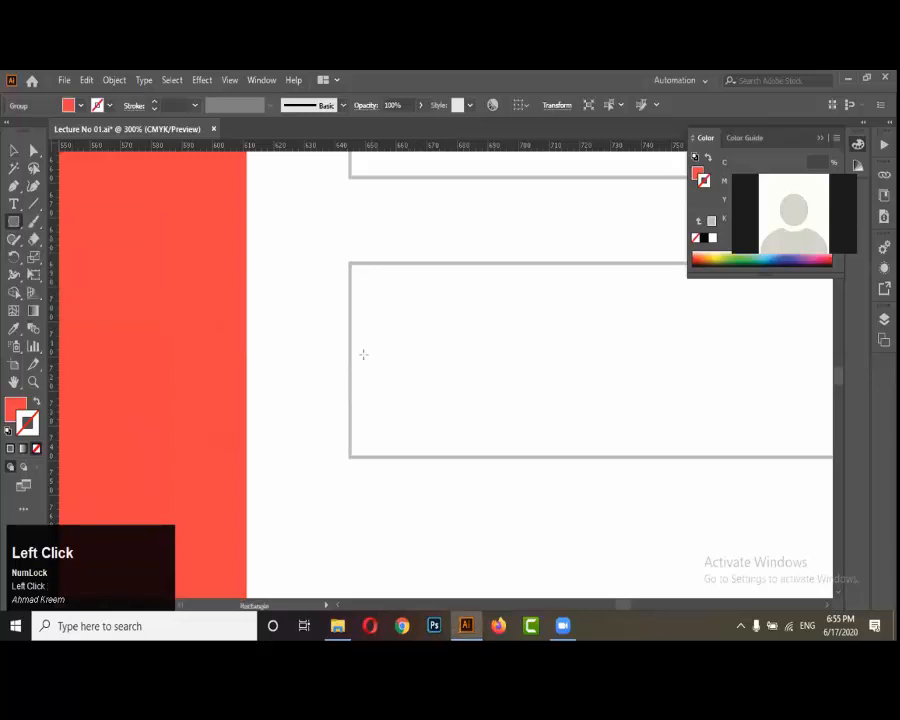
pyautogui.scroll(-1, 368, 388)
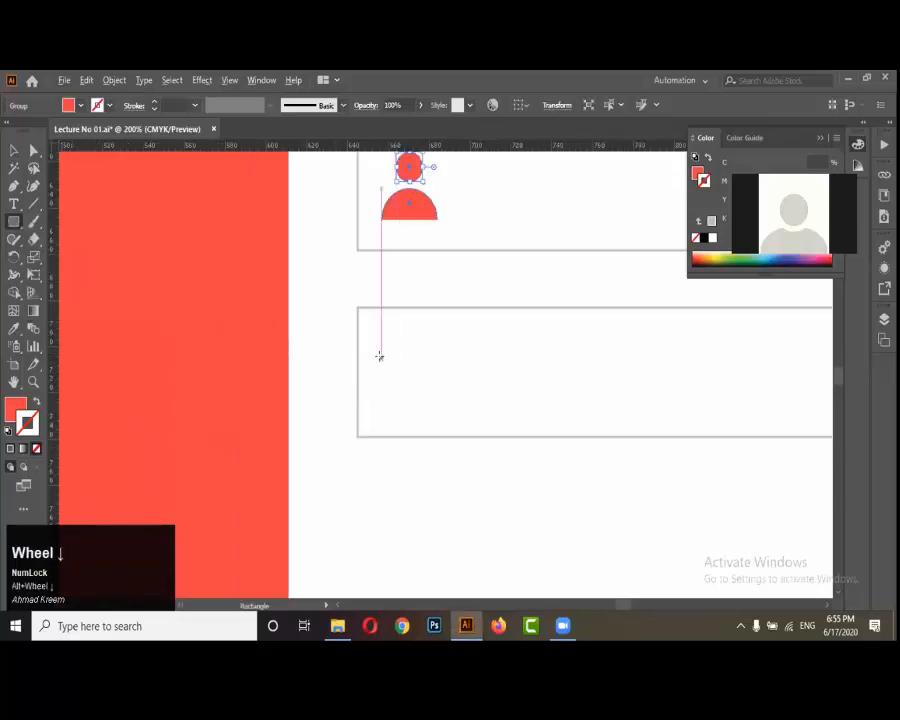
pyautogui.moveTo(381, 359); pyautogui.dragTo(436, 419)
# Round all four corners of the padlock body rectangle slightly
pyautogui.scroll(3, 425, 402)
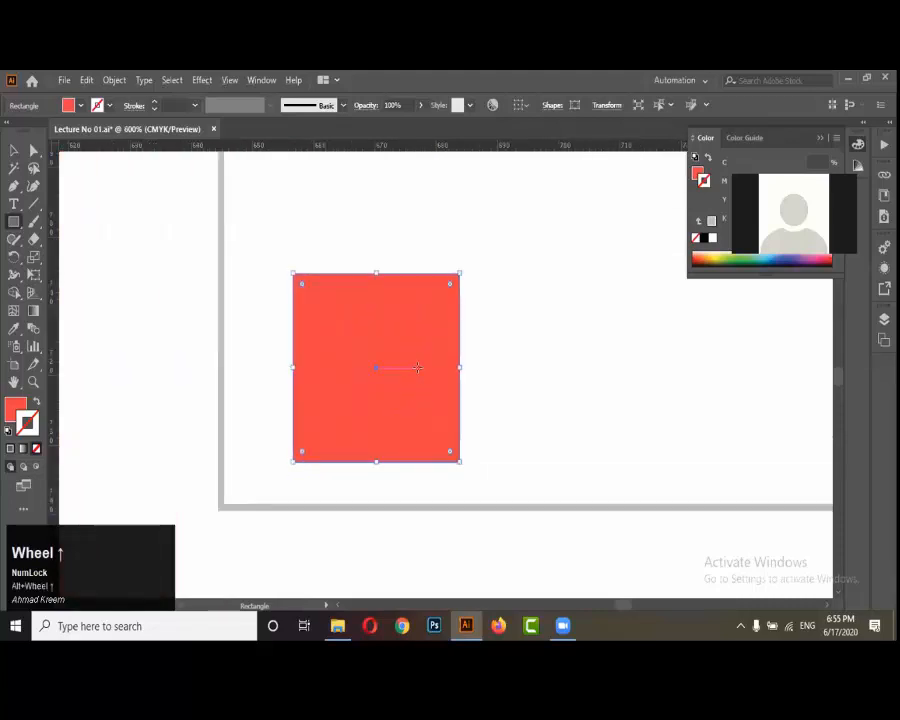
pyautogui.scroll(-2, 417, 367)
pyautogui.scroll(2, 430, 378)
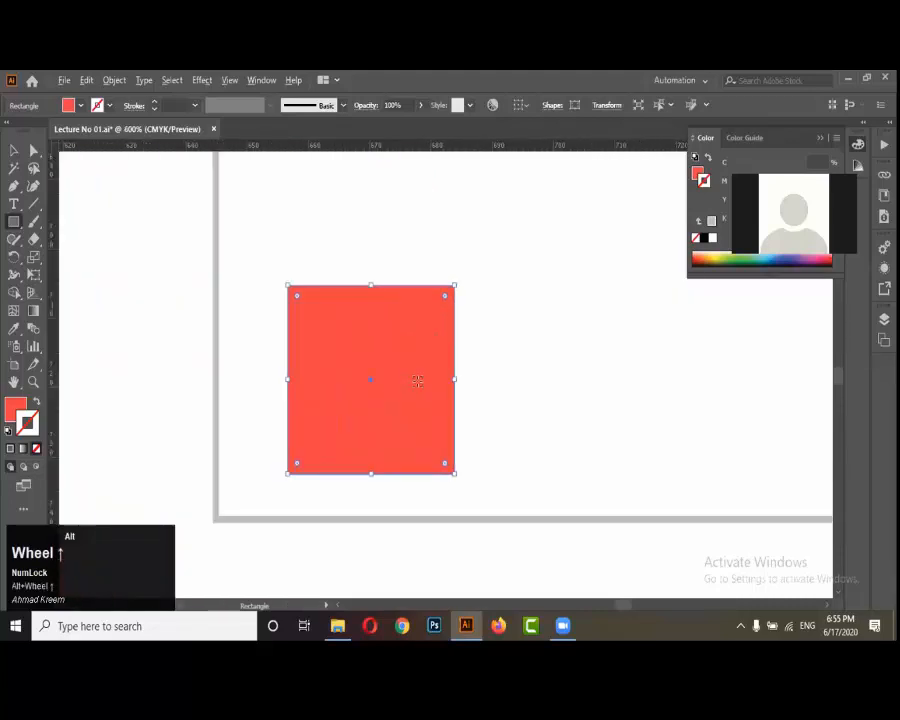
pyautogui.moveTo(443, 297); pyautogui.dragTo(416, 297)
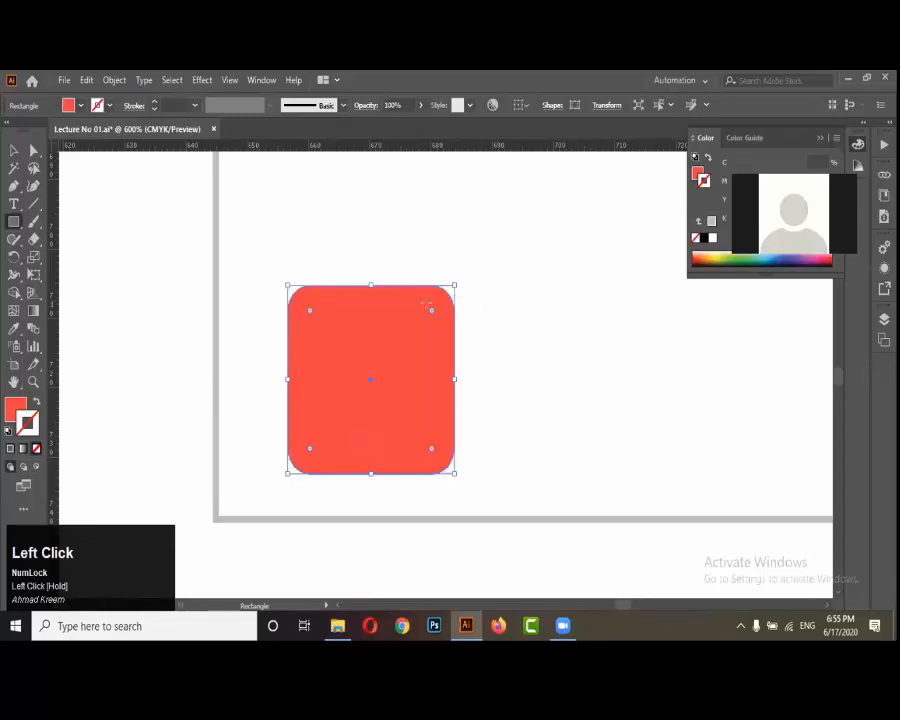
pyautogui.keyDown('alt'); pyautogui.scroll(-2, 421, 328); pyautogui.keyUp('alt')
pyautogui.keyDown('alt'); pyautogui.scroll(2, 418, 336); pyautogui.keyUp('alt')
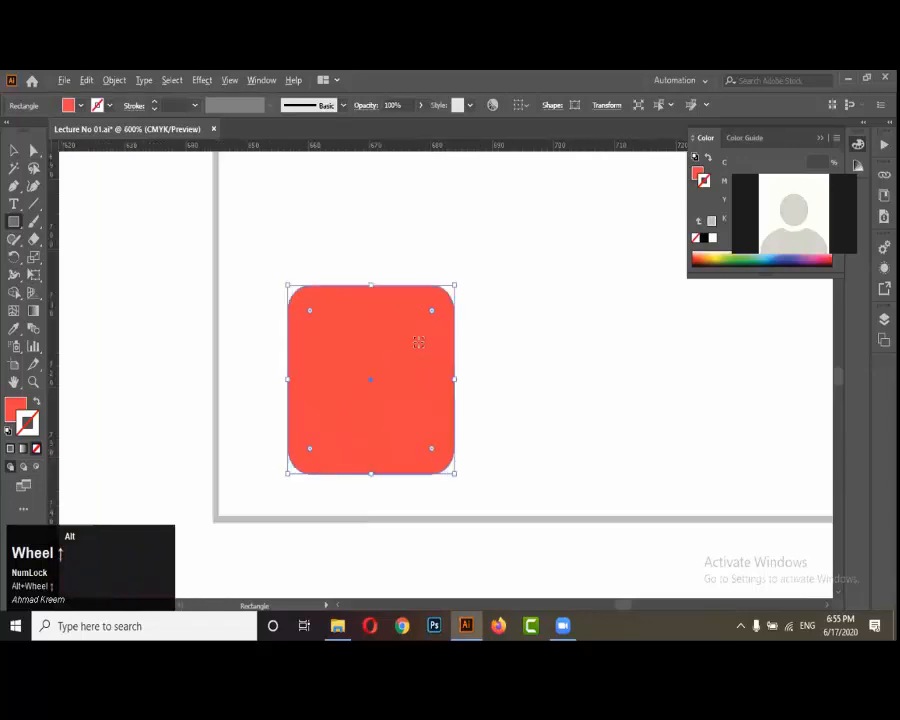
# Draw a narrow upright rectangle about 11 by 23 px for the shackle, centred over the padlock body's upper edge and overlapping it
pyautogui.keyDown('alt'); pyautogui.scroll(-4, 378, 370); pyautogui.keyUp('alt')
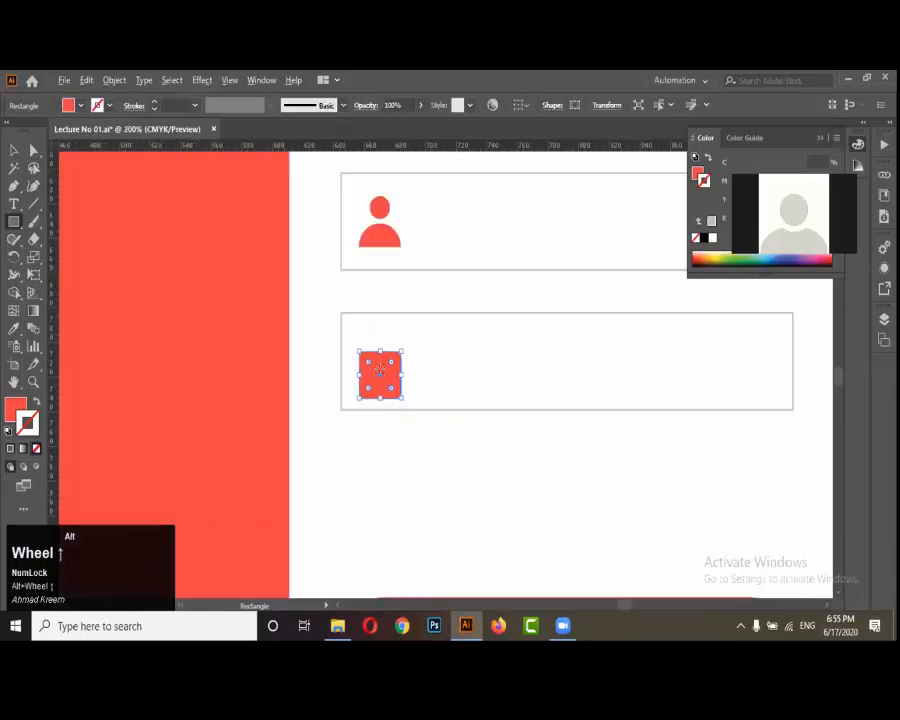
pyautogui.keyDown('alt'); pyautogui.scroll(3, 379, 366); pyautogui.keyUp('alt')
pyautogui.scroll(2, 379, 364)
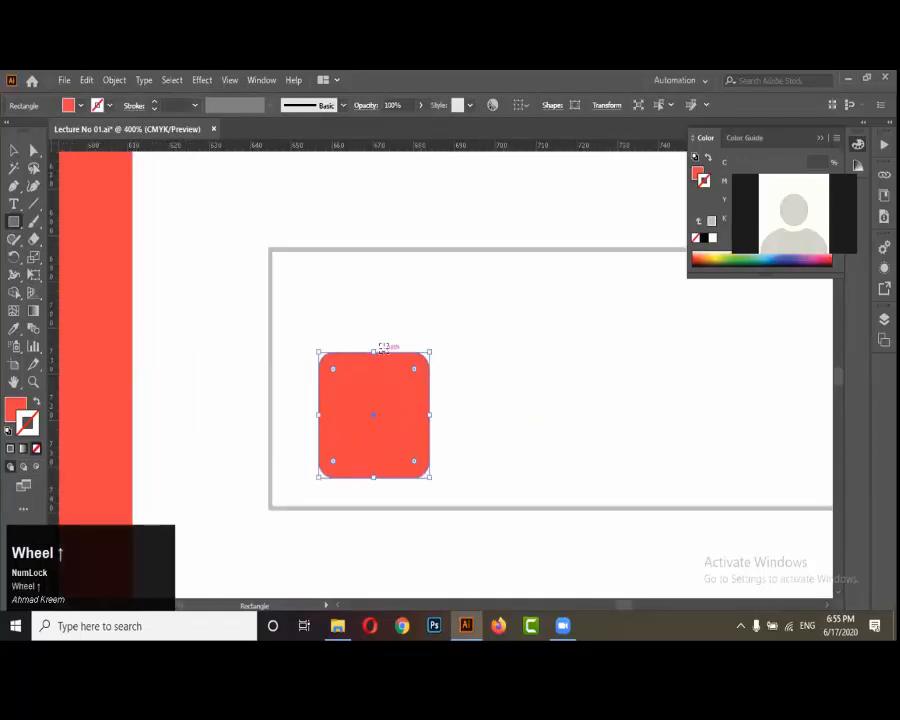
pyautogui.keyDown('alt'); pyautogui.scroll(2, 383, 364); pyautogui.keyUp('alt')
pyautogui.keyDown('alt'); pyautogui.scroll(-1, 315, 270); pyautogui.keyUp('alt')
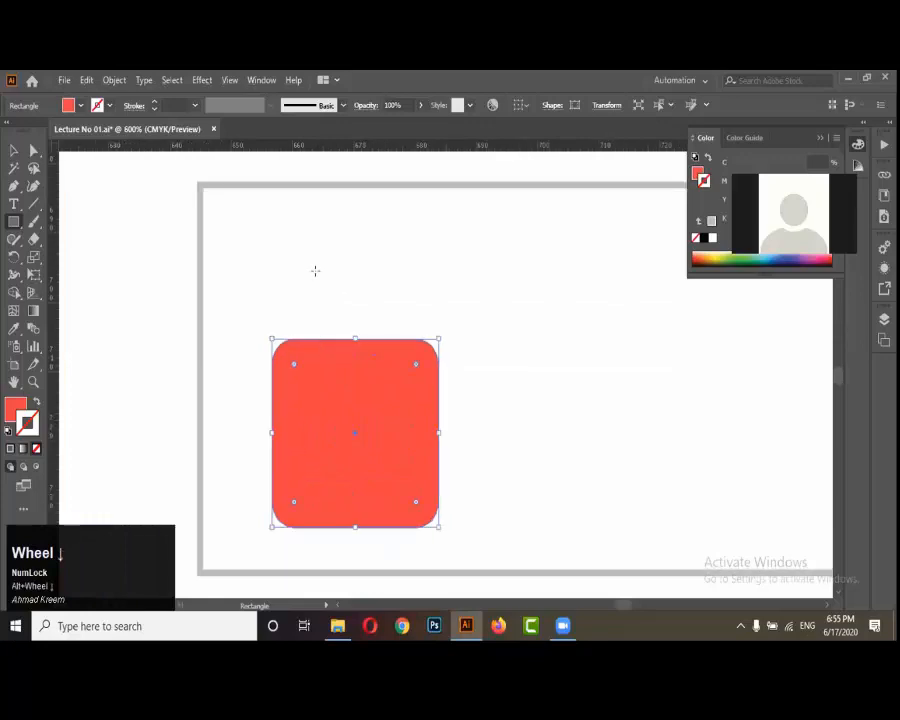
pyautogui.moveTo(314, 245); pyautogui.dragTo(387, 387)
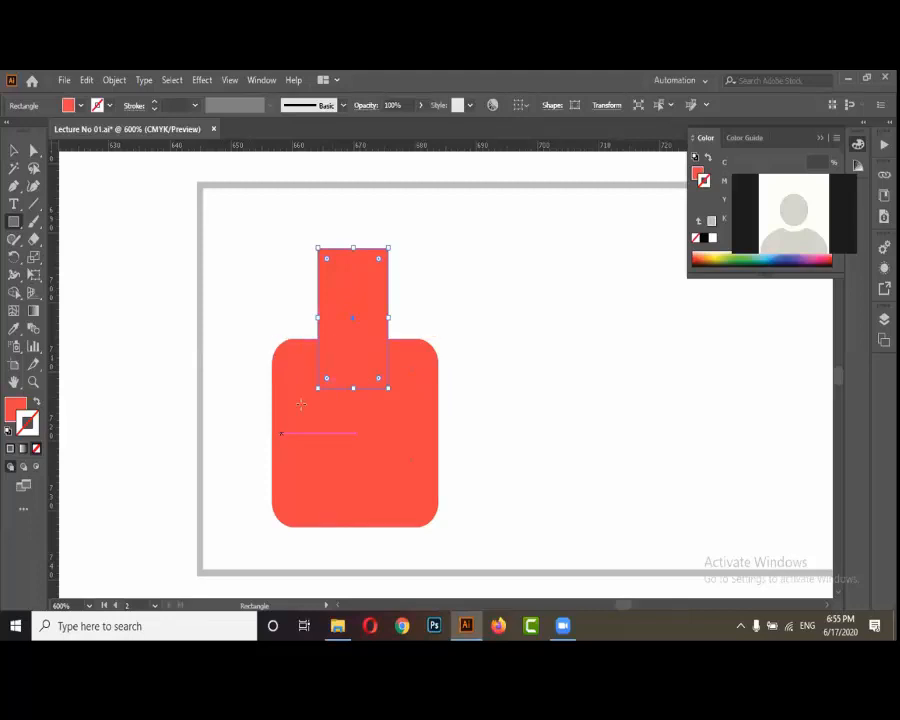
# Swap the shackle rectangle's fill and stroke to leave a red outline without fill, and round its corners to the maximum
pyautogui.click(9, 412)
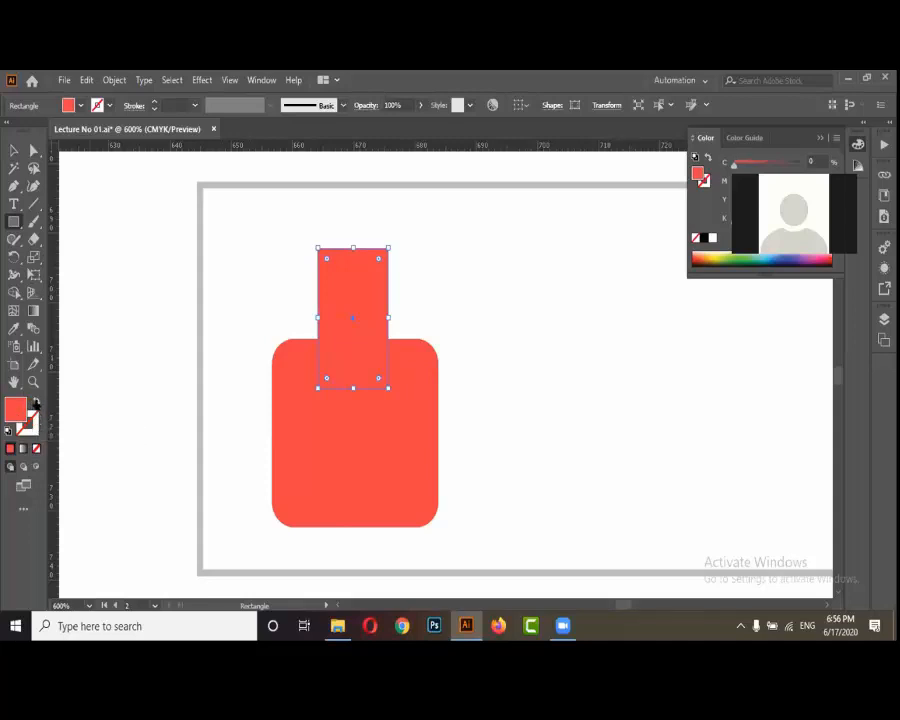
pyautogui.click(36, 402)
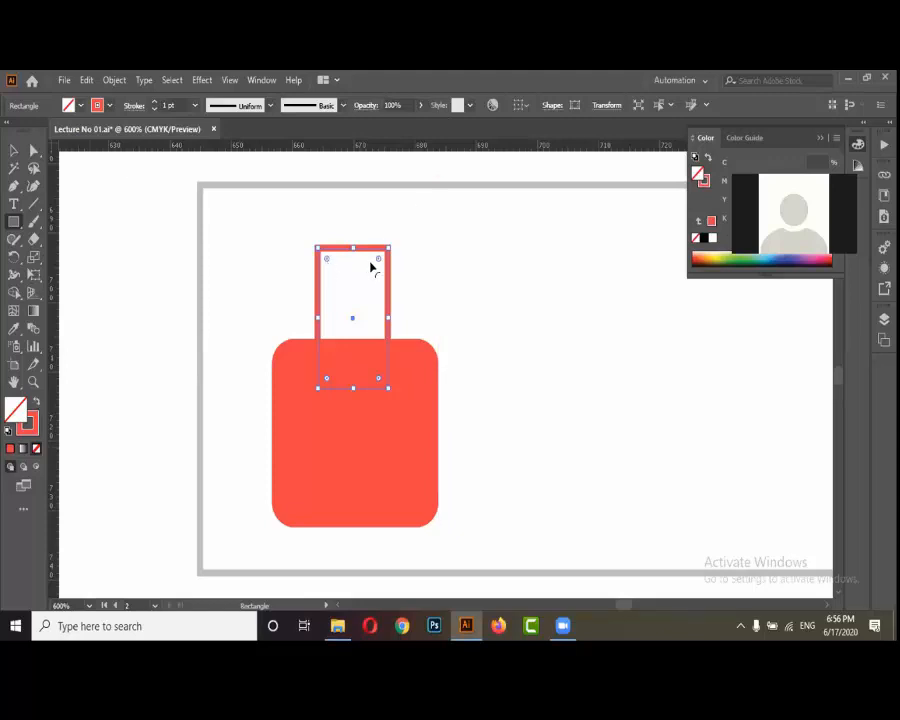
pyautogui.moveTo(379, 261); pyautogui.dragTo(303, 293)
pyautogui.click(13, 144)
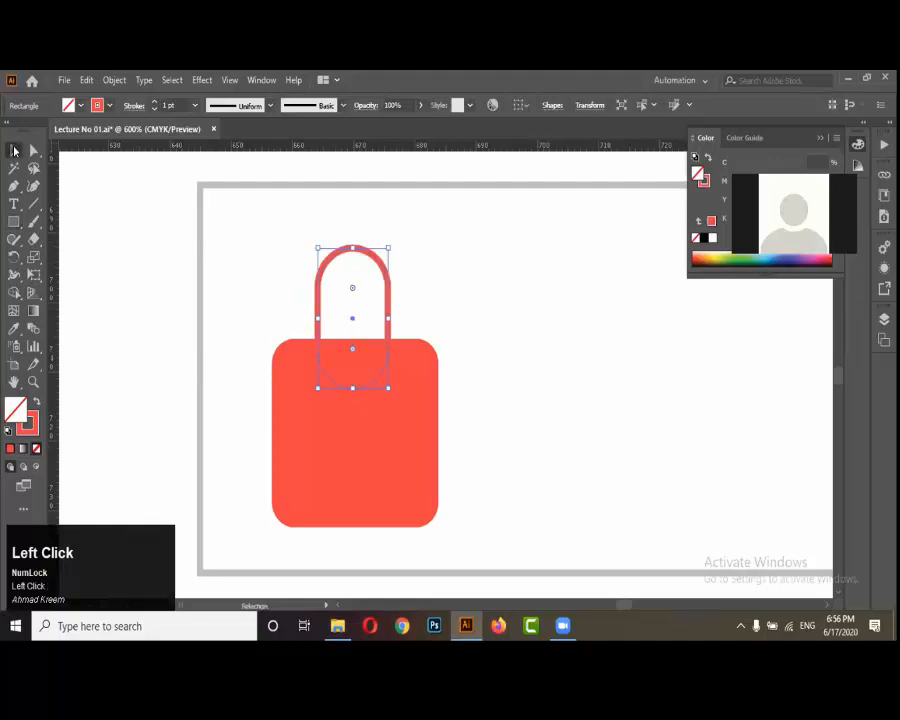
# Set the stroke weight of the padlock's shackle outline to 6 pt
pyautogui.keyDown('alt'); pyautogui.scroll(-3, 376, 325); pyautogui.keyUp('alt')
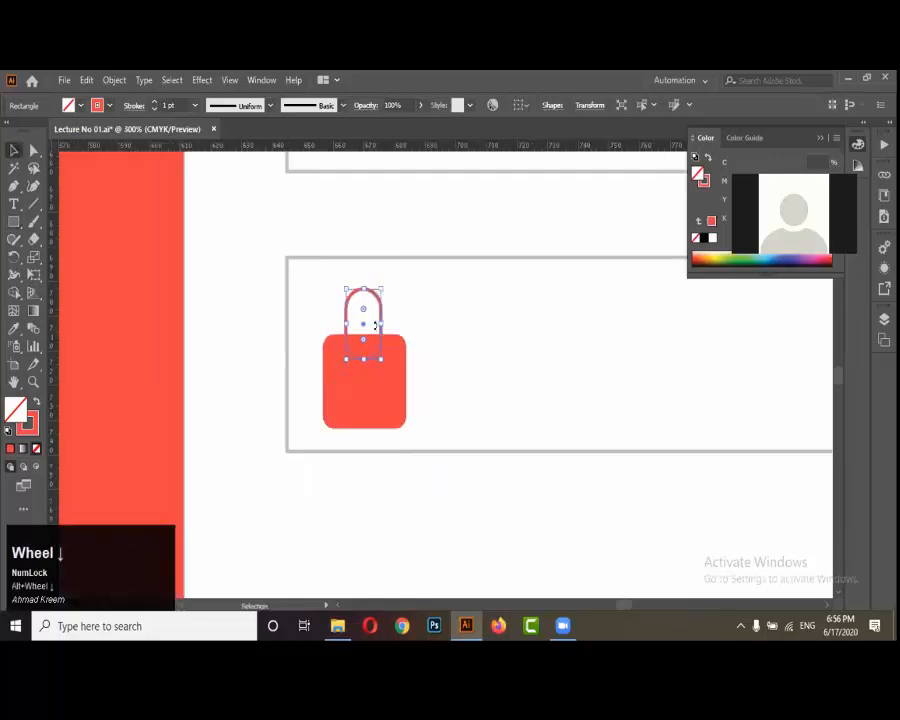
pyautogui.keyDown('alt'); pyautogui.scroll(4, 372, 316); pyautogui.keyUp('alt')
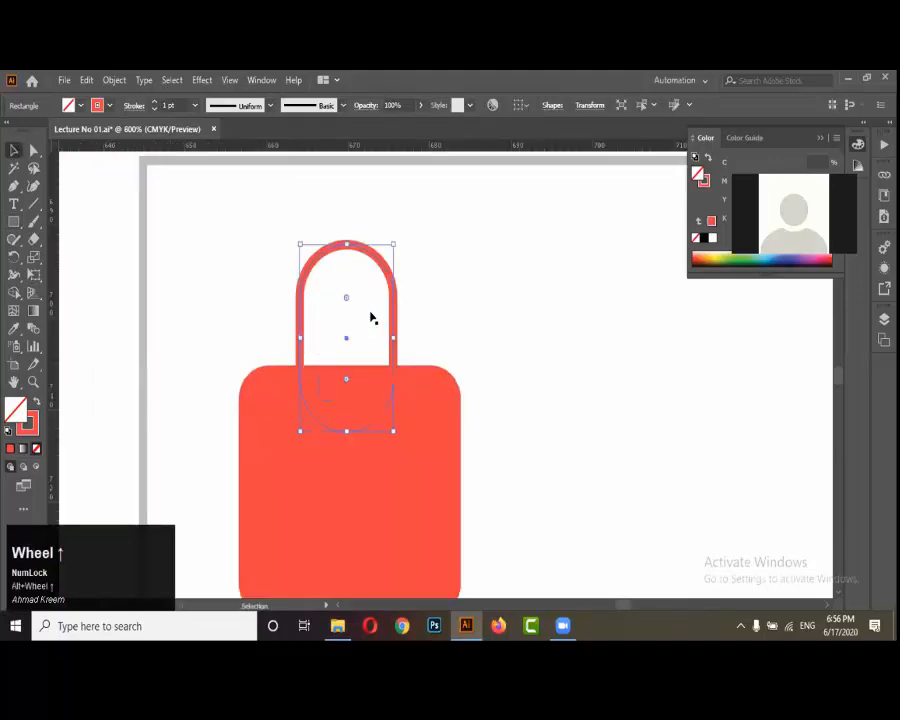
pyautogui.keyDown('alt'); pyautogui.scroll(-1, 393, 311); pyautogui.keyUp('alt')
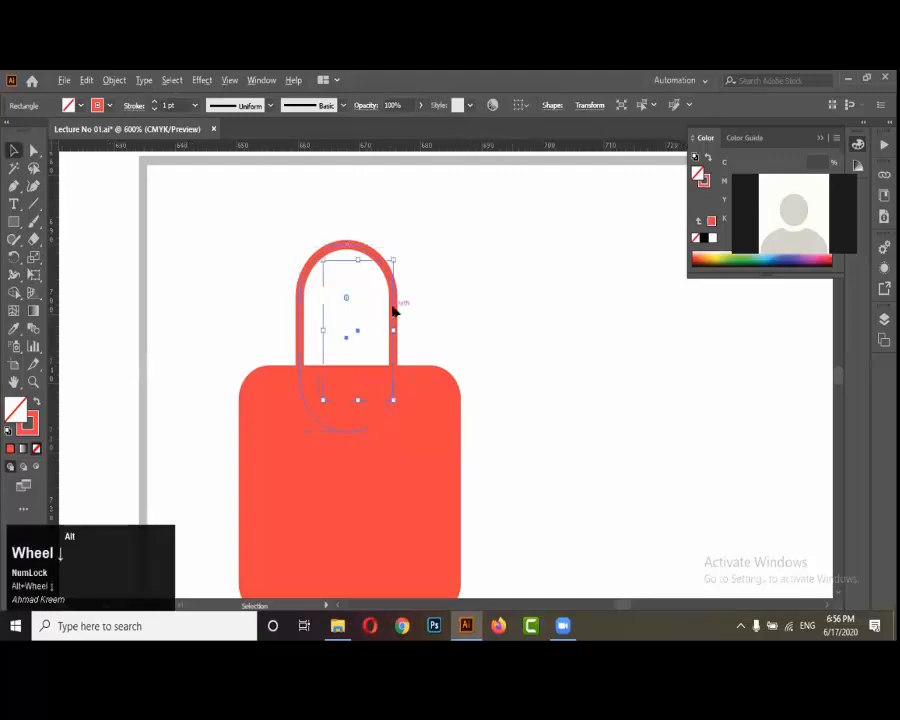
pyautogui.keyDown('alt'); pyautogui.scroll(-2, 393, 311); pyautogui.keyUp('alt')
pyautogui.keyDown('alt'); pyautogui.scroll(3, 394, 312); pyautogui.keyUp('alt')
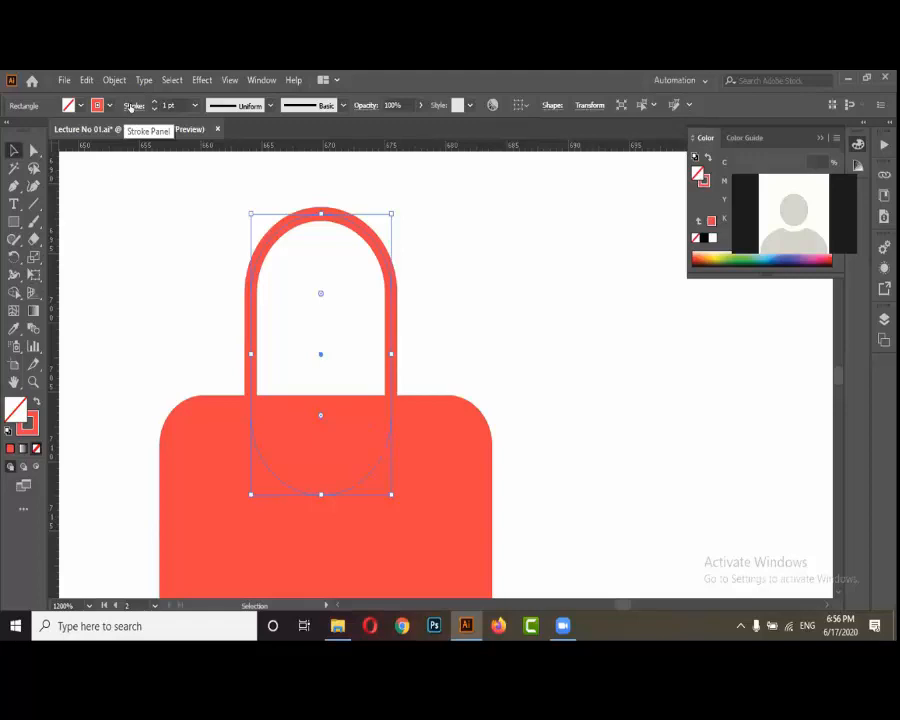
pyautogui.click(194, 106)
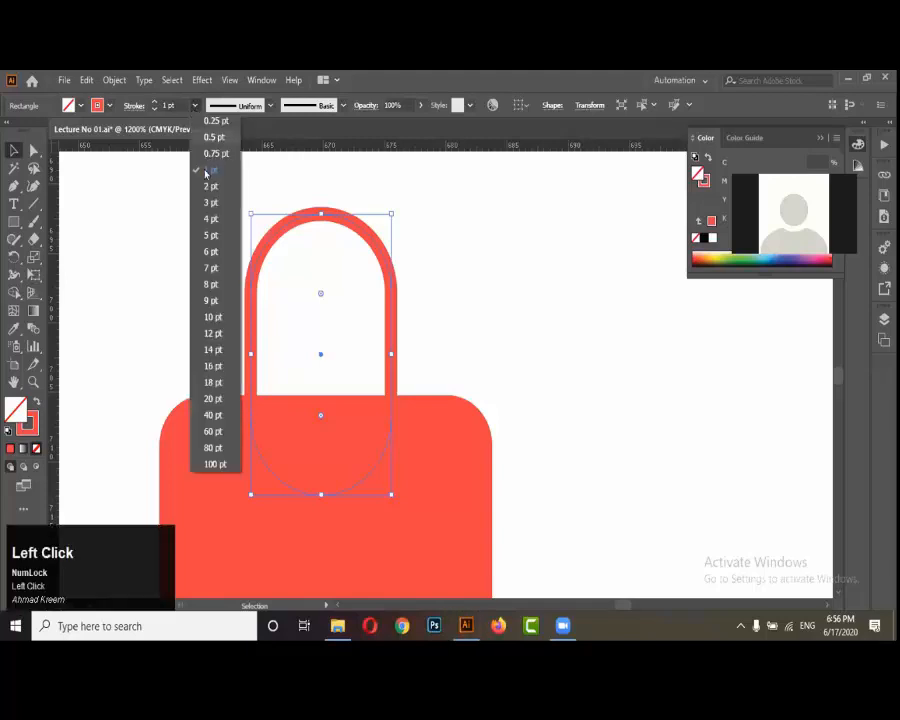
pyautogui.click(206, 254)
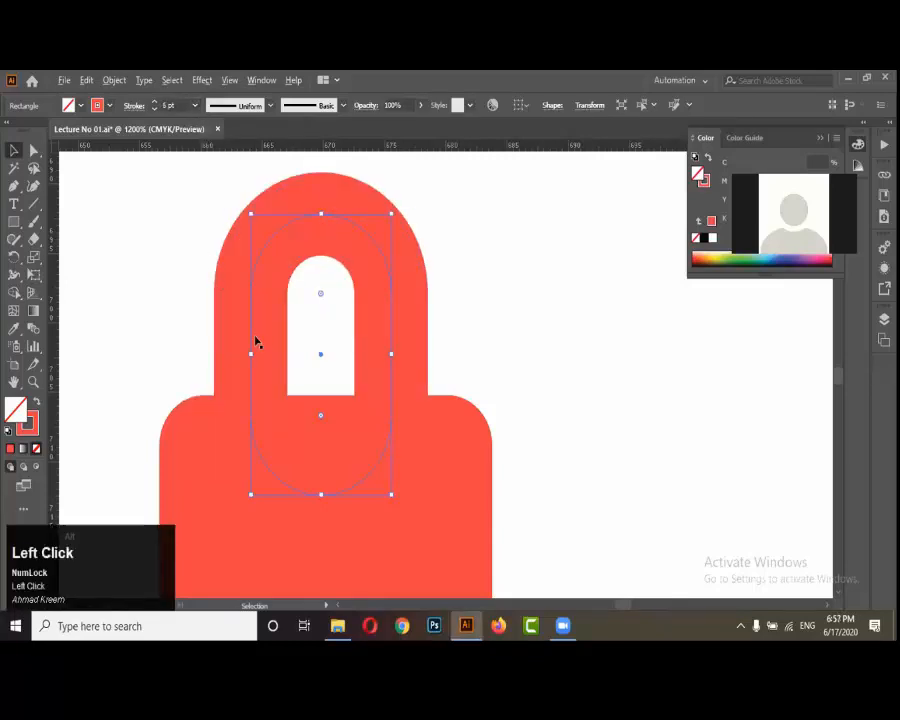
# Open the preset stroke weights for the shackle outline again
pyautogui.keyDown('alt'); pyautogui.scroll(-3, 258, 342); pyautogui.keyUp('alt')
pyautogui.keyDown('alt'); pyautogui.scroll(2, 258, 342); pyautogui.keyUp('alt')
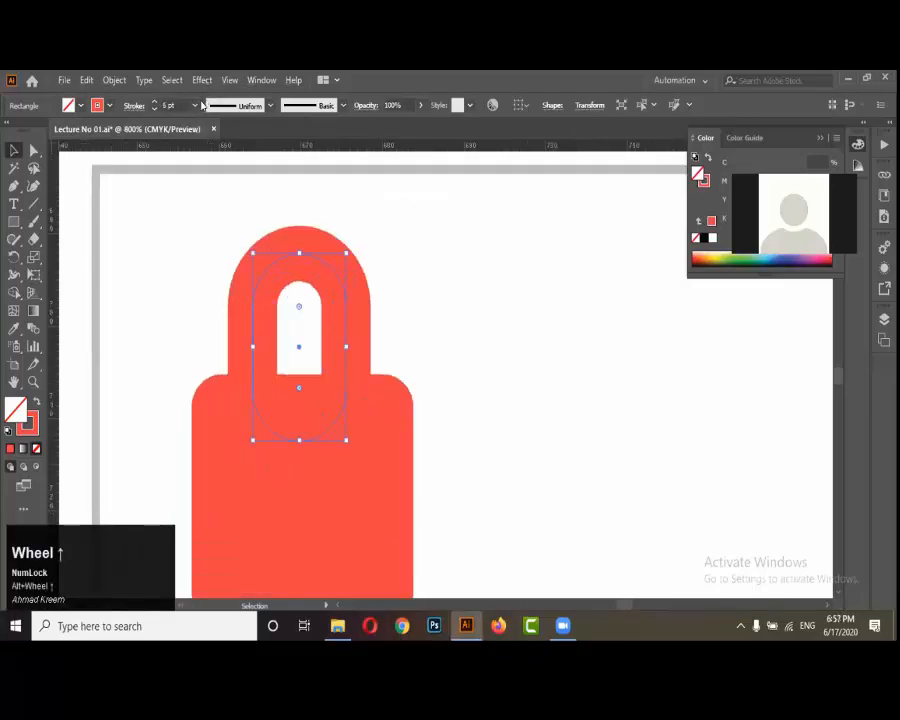
pyautogui.click(196, 105)
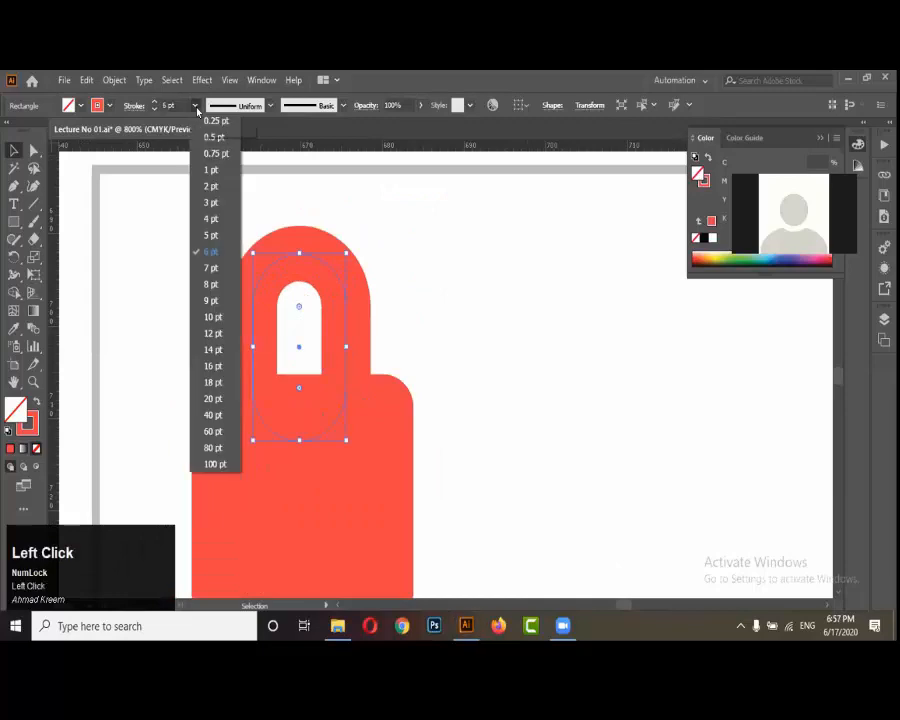
# Set the lock shackle's stroke weight to 5 pt, and reduce it further to 4 pt
pyautogui.click(209, 235)
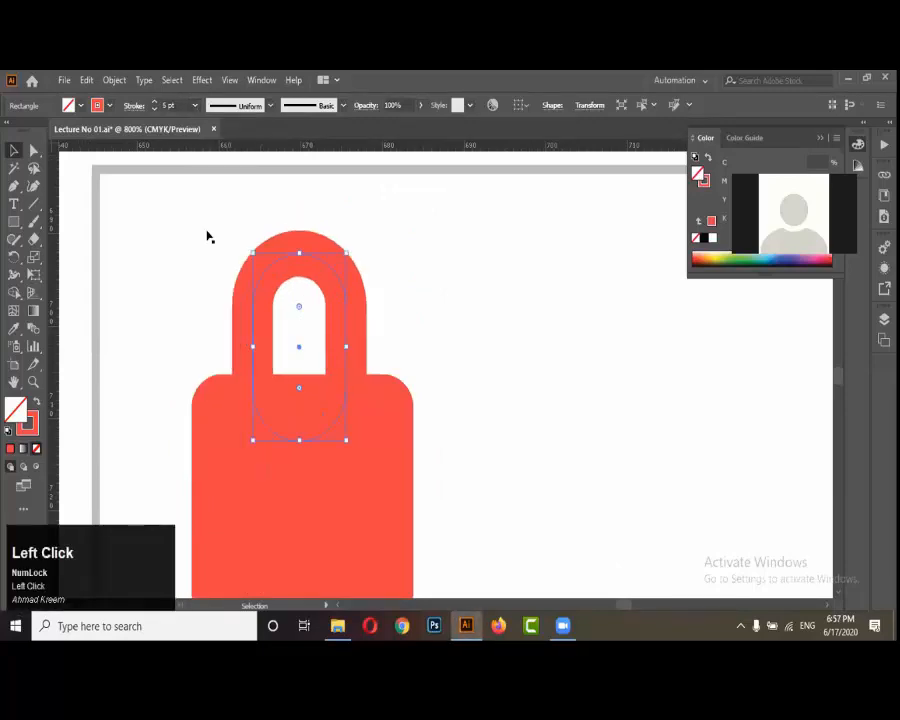
pyautogui.keyDown('alt'); pyautogui.scroll(-3, 225, 243); pyautogui.keyUp('alt')
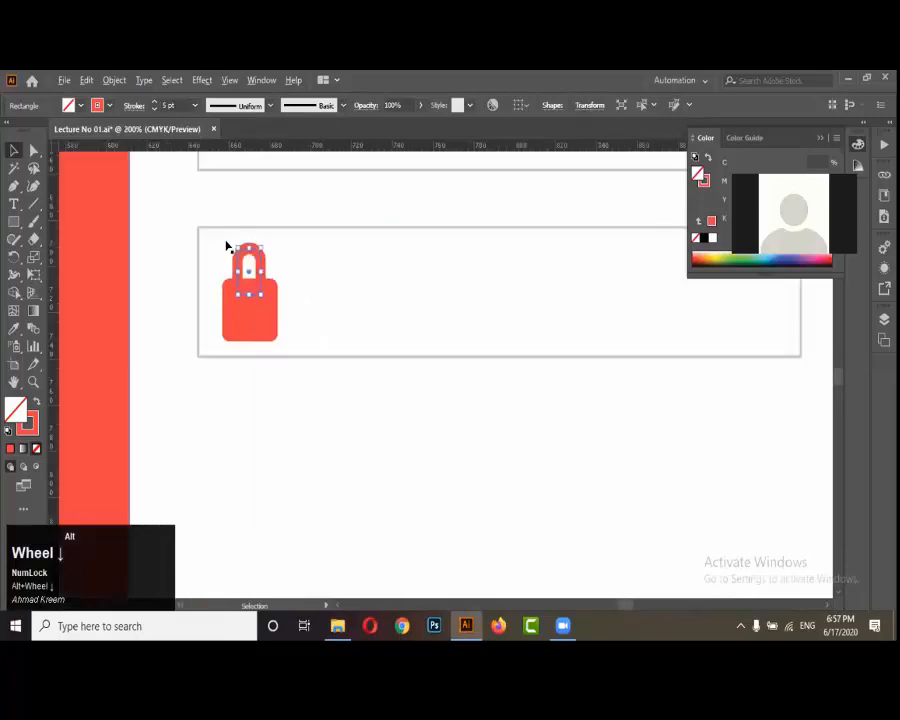
pyautogui.keyDown('alt'); pyautogui.scroll(3, 225, 243); pyautogui.keyUp('alt')
pyautogui.click(195, 105)
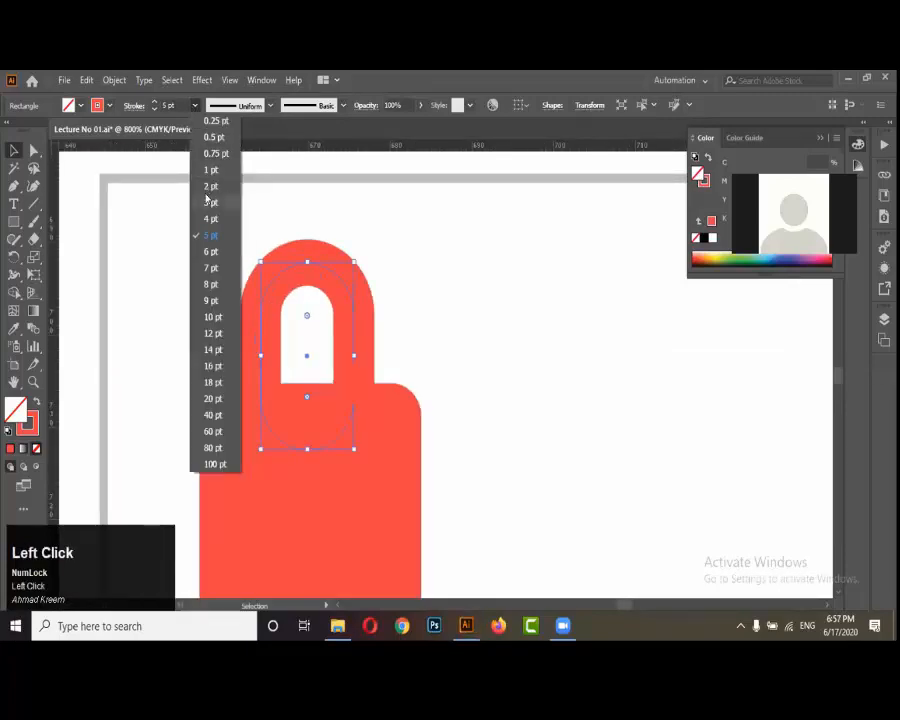
pyautogui.click(218, 233)
pyautogui.keyDown('alt'); pyautogui.scroll(-3, 343, 319); pyautogui.keyUp('alt')
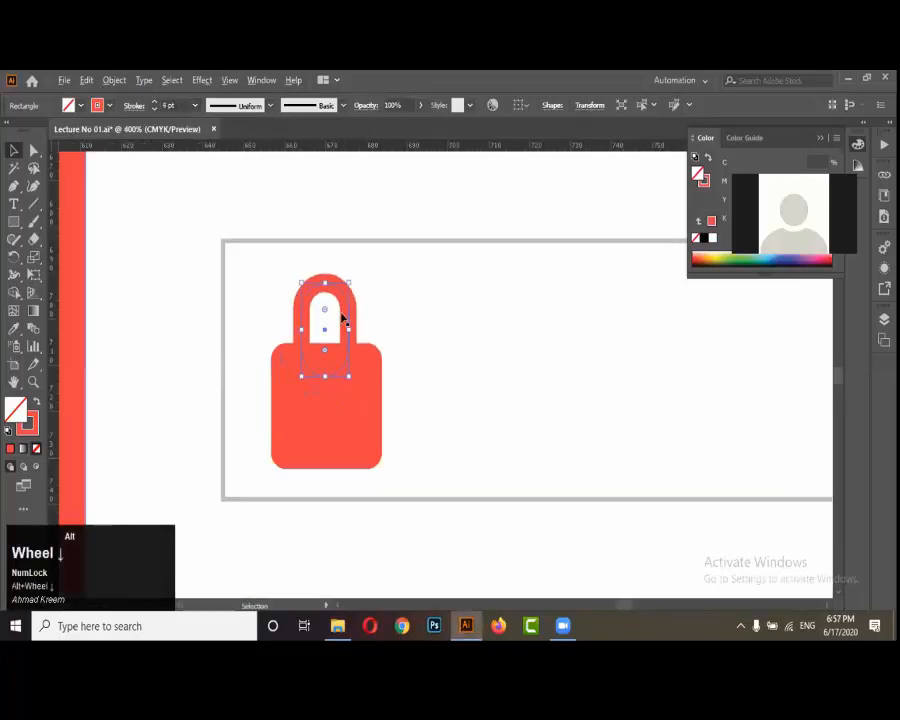
# Widen the lock shackle slightly by stretching its outline sideways
pyautogui.keyDown('alt'); pyautogui.scroll(2, 343, 319); pyautogui.keyUp('alt')
pyautogui.keyDown('alt'); pyautogui.scroll(1, 351, 337); pyautogui.keyUp('alt')
pyautogui.moveTo(351, 336); pyautogui.dragTo(356, 335)
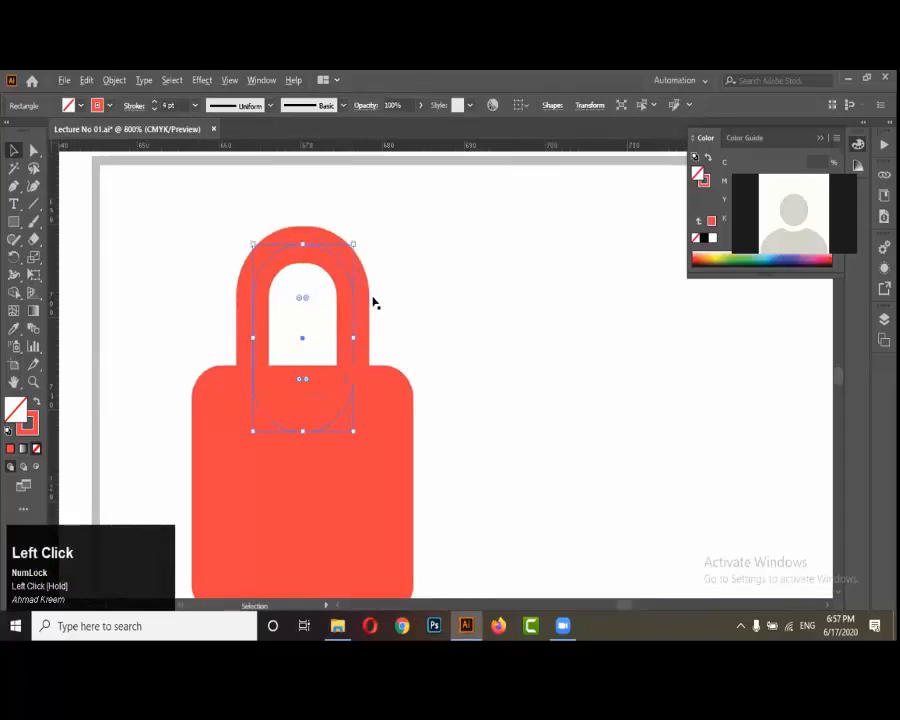
pyautogui.keyDown('alt'); pyautogui.scroll(-2, 354, 311); pyautogui.keyUp('alt')
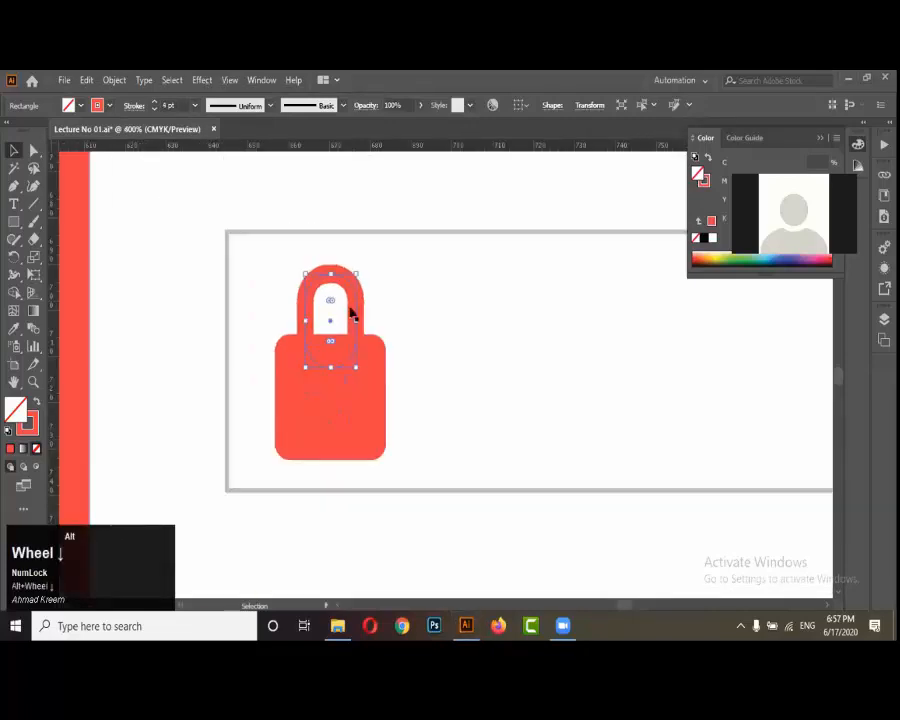
# Align the shackle's horizontal center with the lock body, using the body as the key object, and clear the selection
pyautogui.keyDown('shift'); pyautogui.click(351, 413); pyautogui.keyUp('shift')
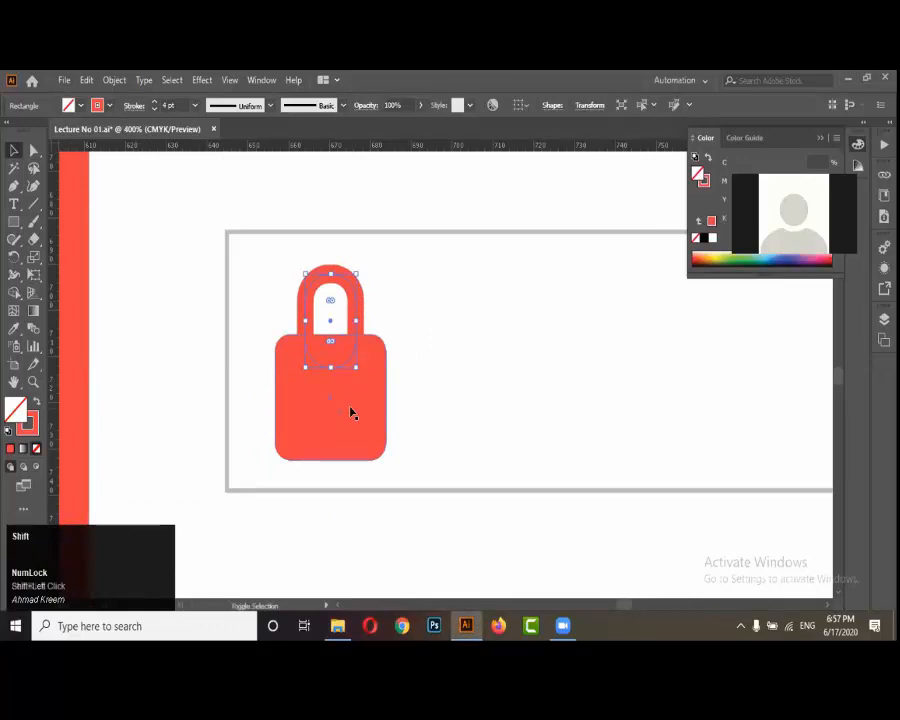
pyautogui.keyDown('shift'); pyautogui.click(351, 413); pyautogui.keyUp('shift')
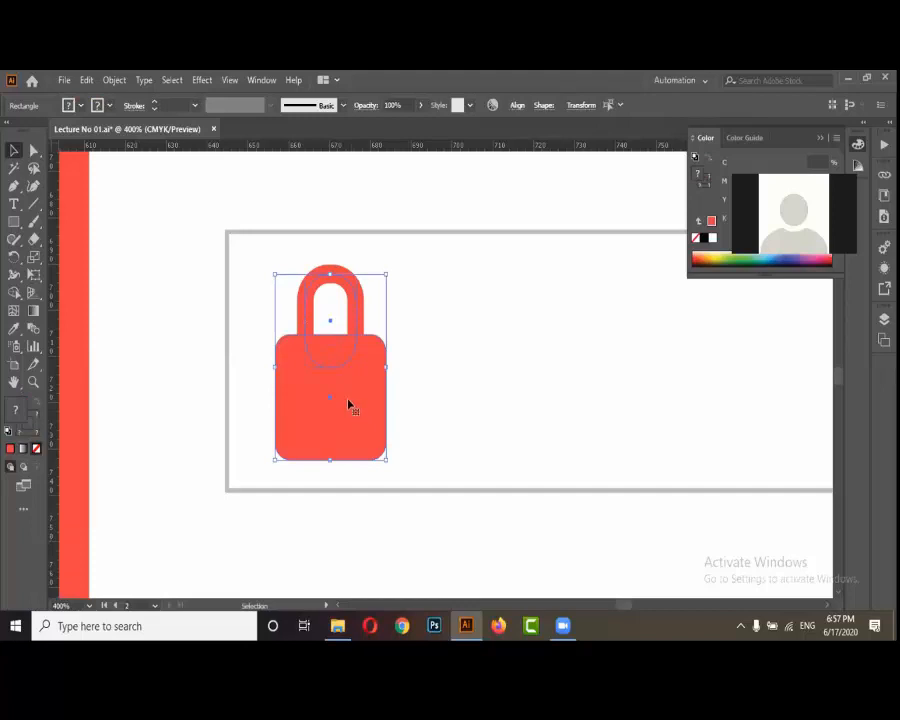
pyautogui.click(351, 405)
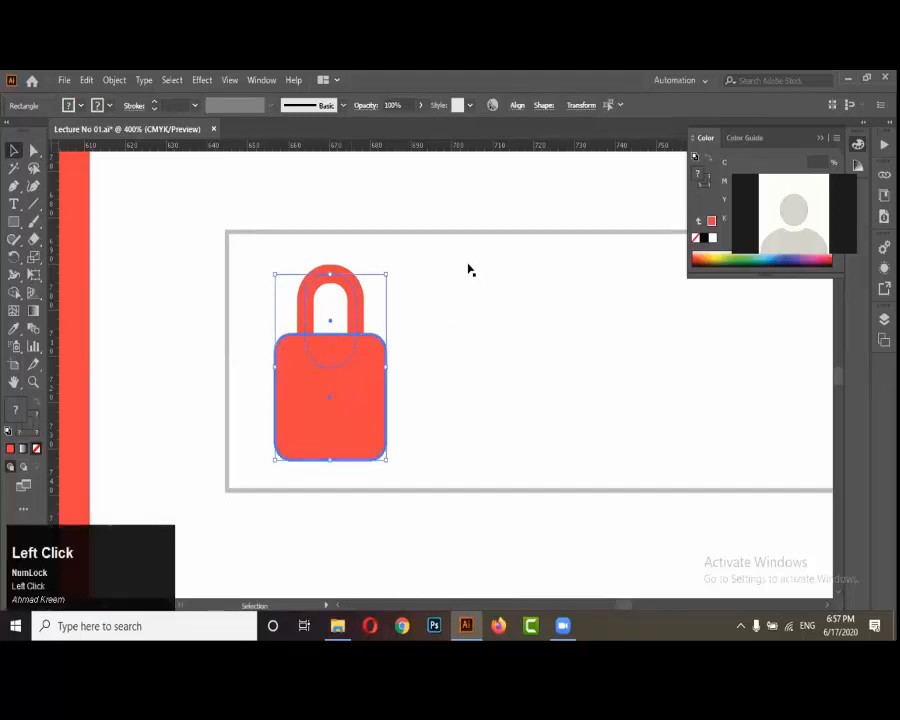
pyautogui.click(516, 106)
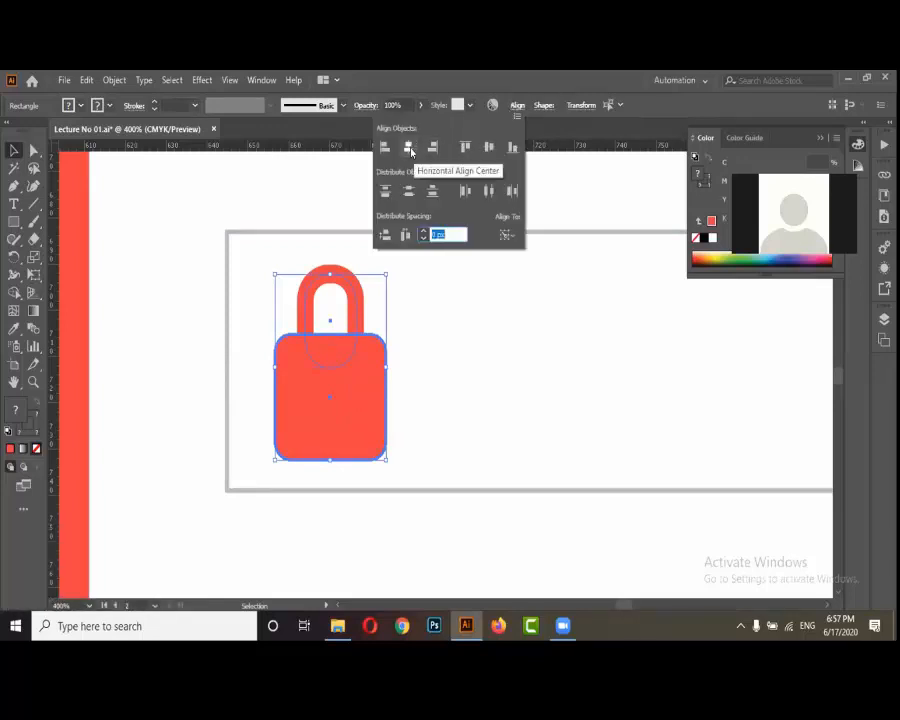
pyautogui.click(409, 148)
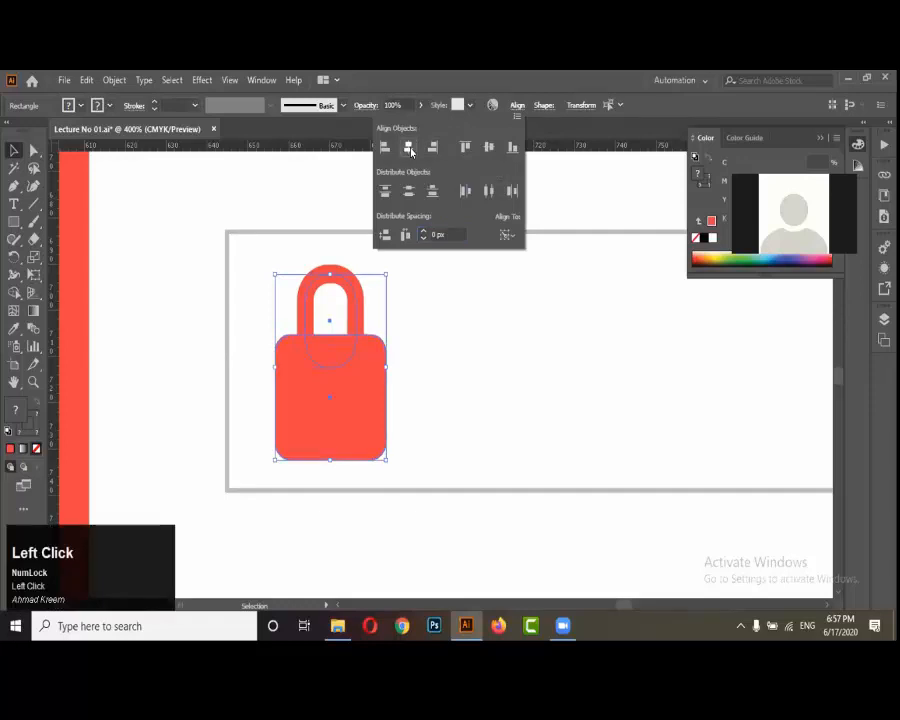
pyautogui.click(423, 293)
pyautogui.click(423, 293)
# Shorten the lock body from its lower edge until it is roughly square
pyautogui.scroll(-3, 420, 300)
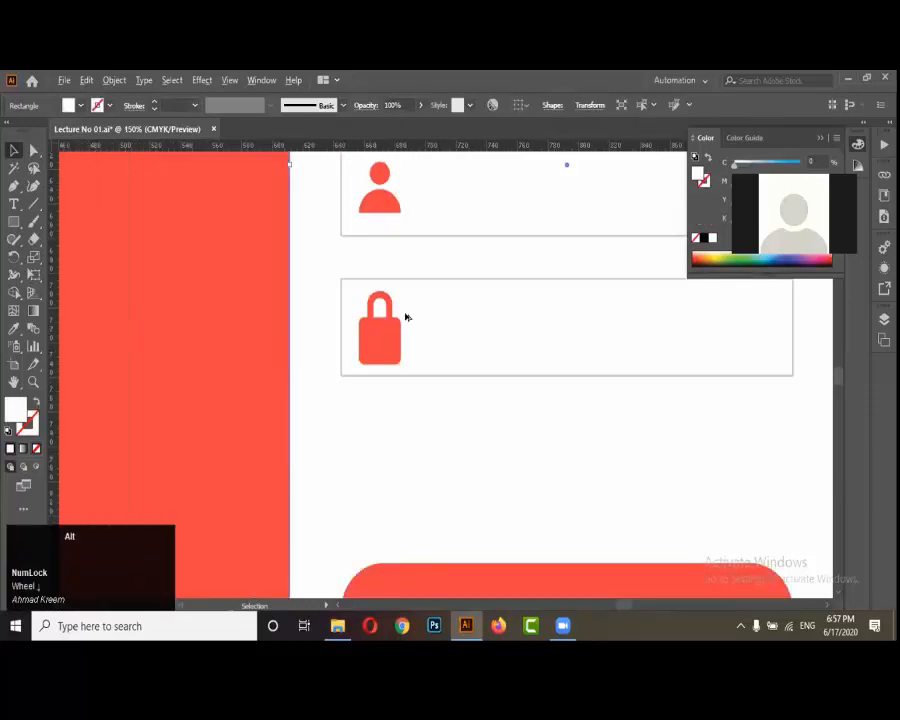
pyautogui.scroll(5, 406, 317)
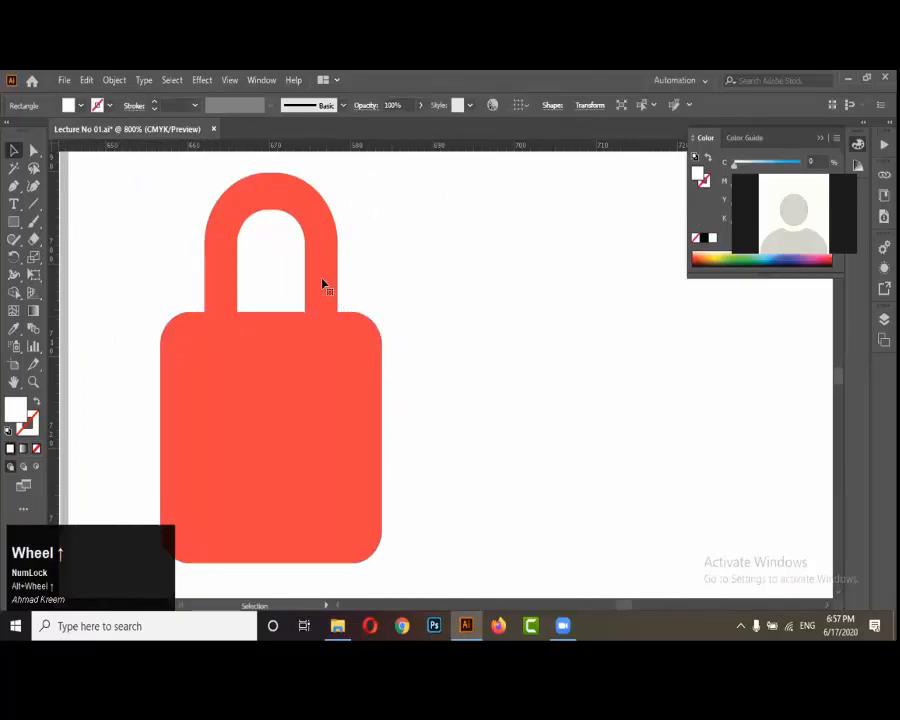
pyautogui.click(322, 285)
pyautogui.scroll(-2, 384, 315)
pyautogui.click(375, 345)
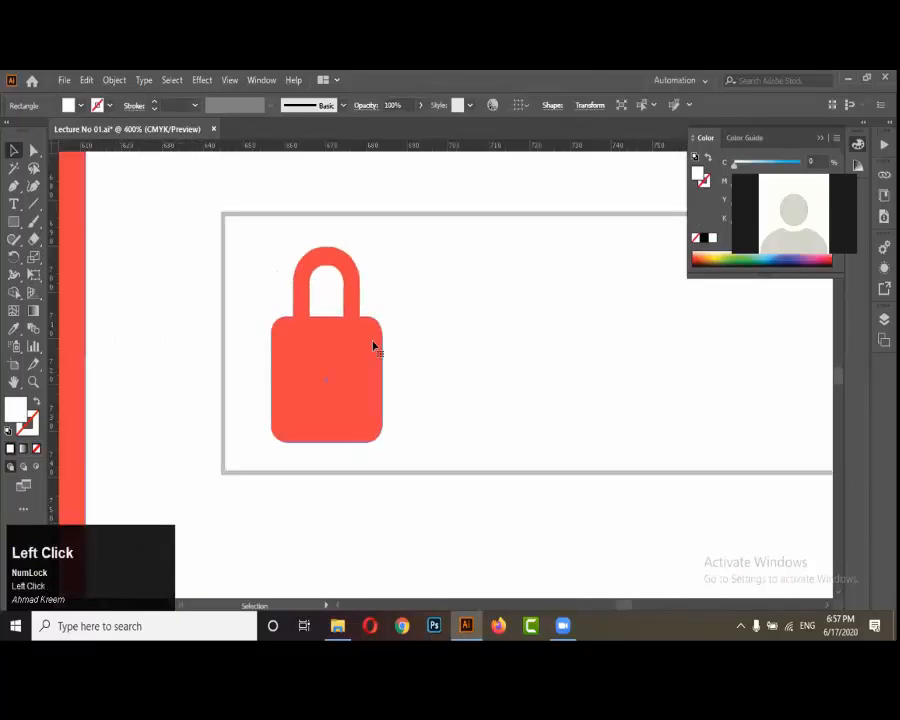
pyautogui.click(326, 418)
pyautogui.scroll(2, 321, 456)
pyautogui.moveTo(321, 456); pyautogui.dragTo(321, 430)
pyautogui.scroll(-3, 321, 430)
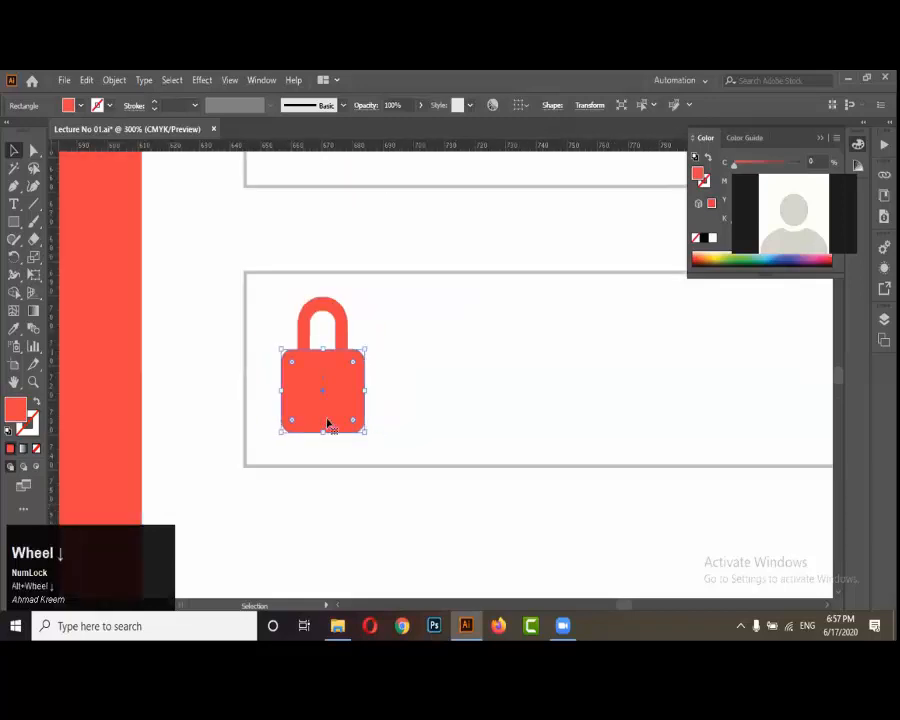
# Open the size dialog for a new ellipse placed beside the lock body
pyautogui.scroll(2, 322, 370)
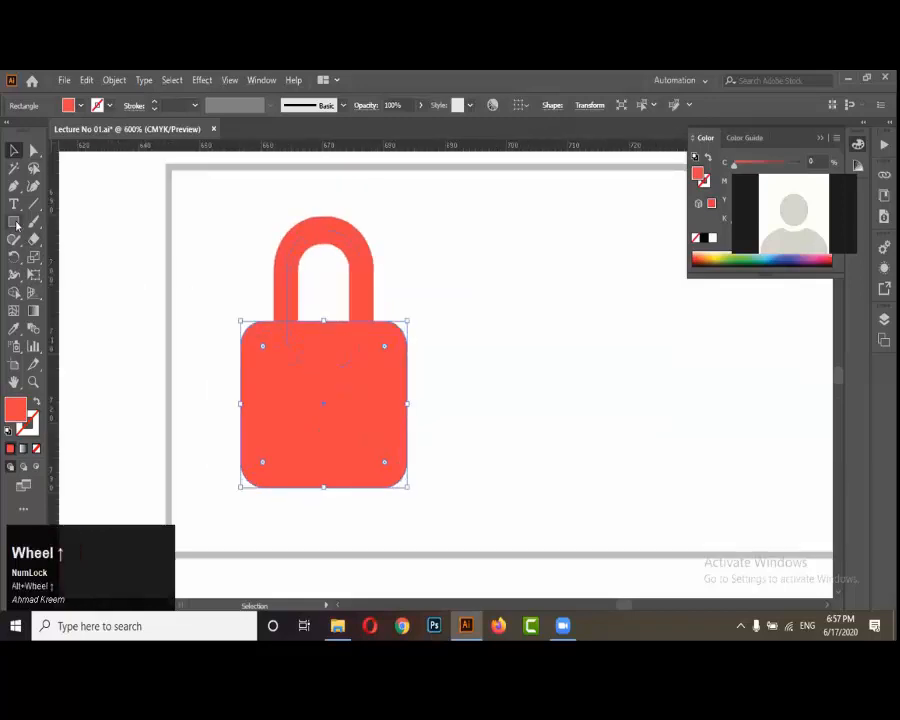
pyautogui.moveTo(16, 222); pyautogui.dragTo(74, 257)
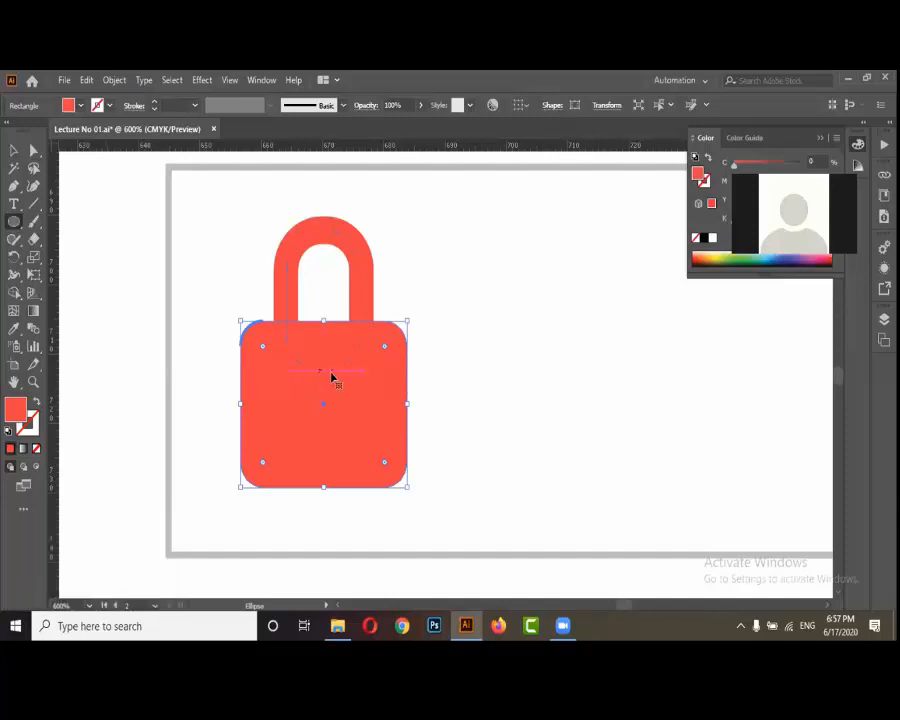
pyautogui.click(450, 370)
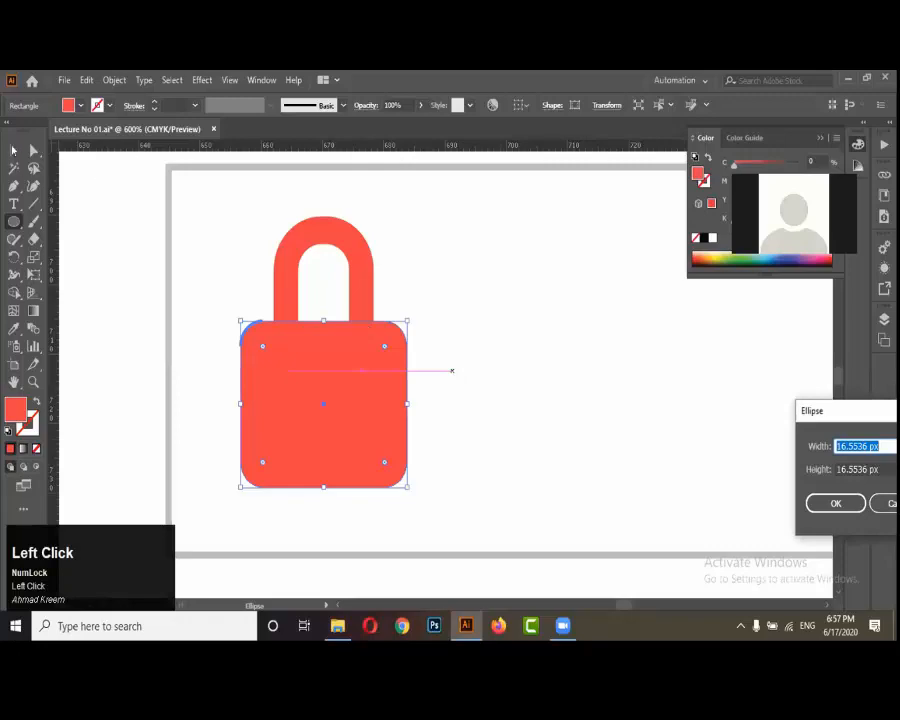
pyautogui.scroll(-1, 458, 421)
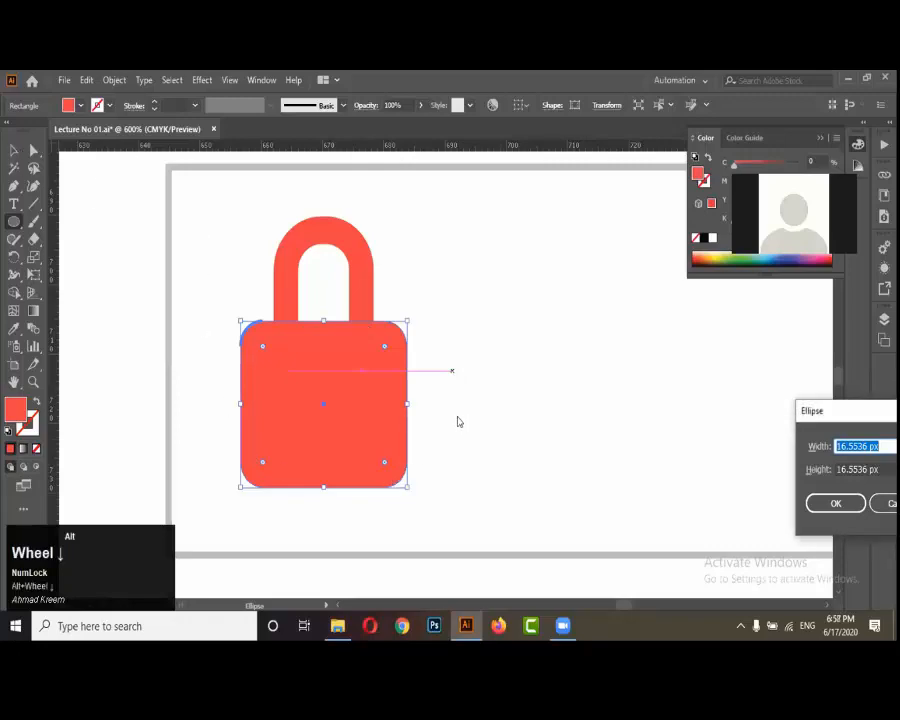
pyautogui.click(611, 614)
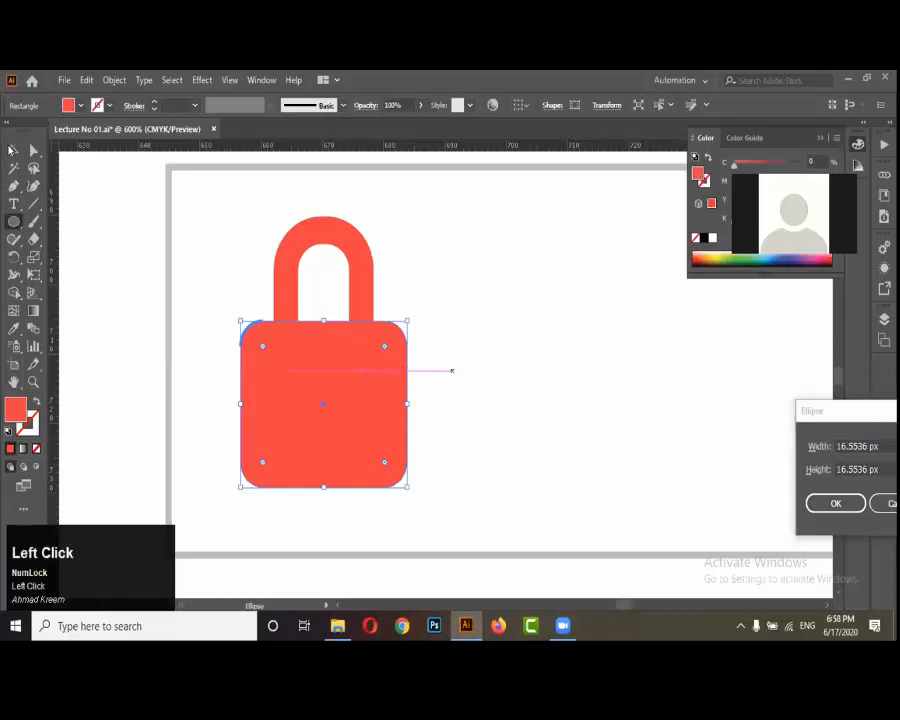
pyautogui.click(242, 403)
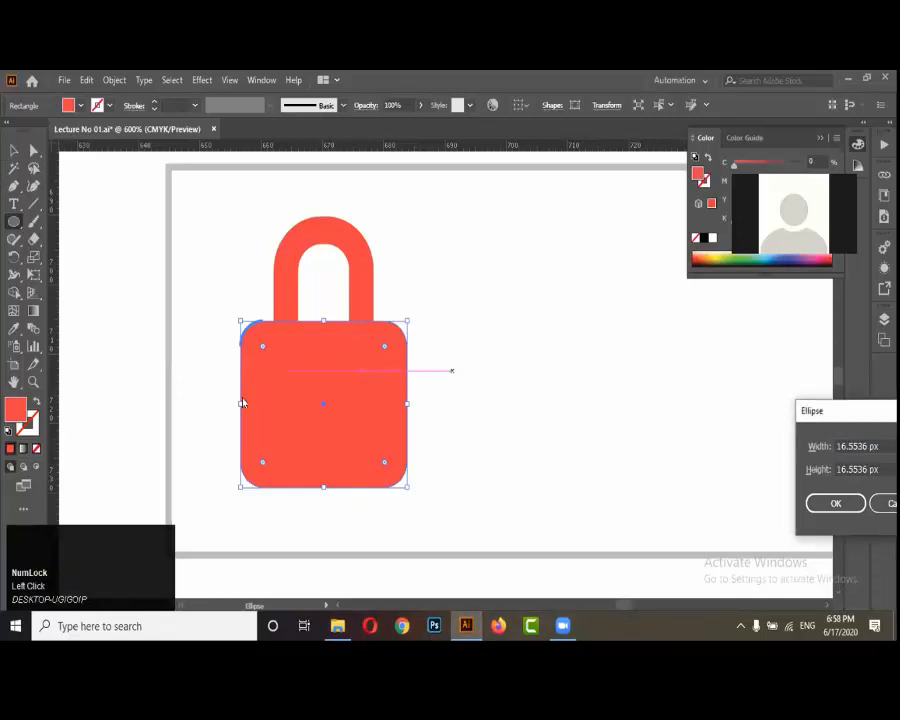
pyautogui.scroll(-1, 416, 408)
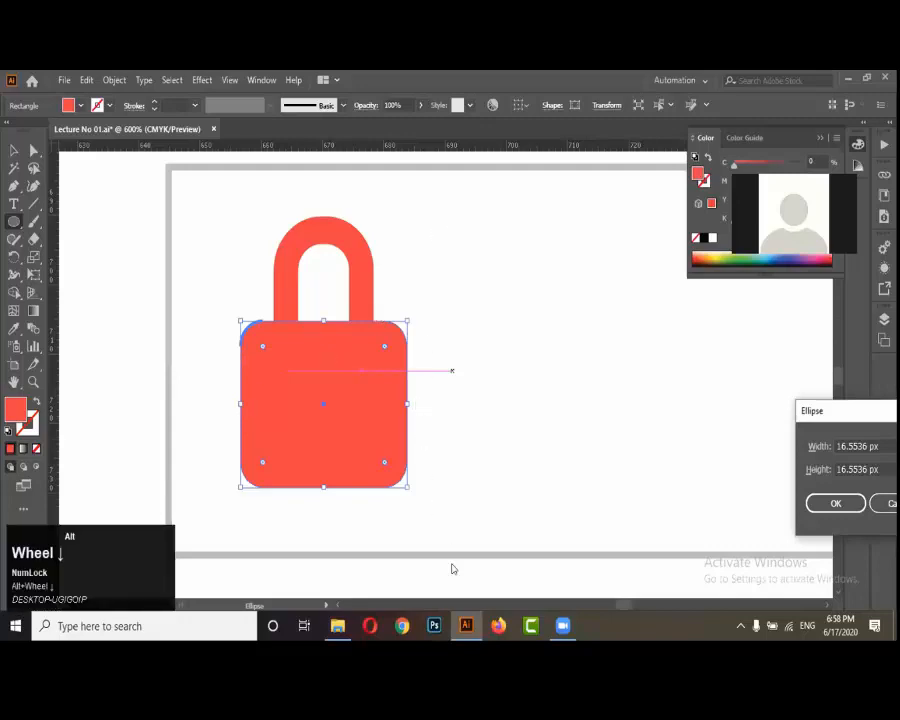
pyautogui.click(563, 626)
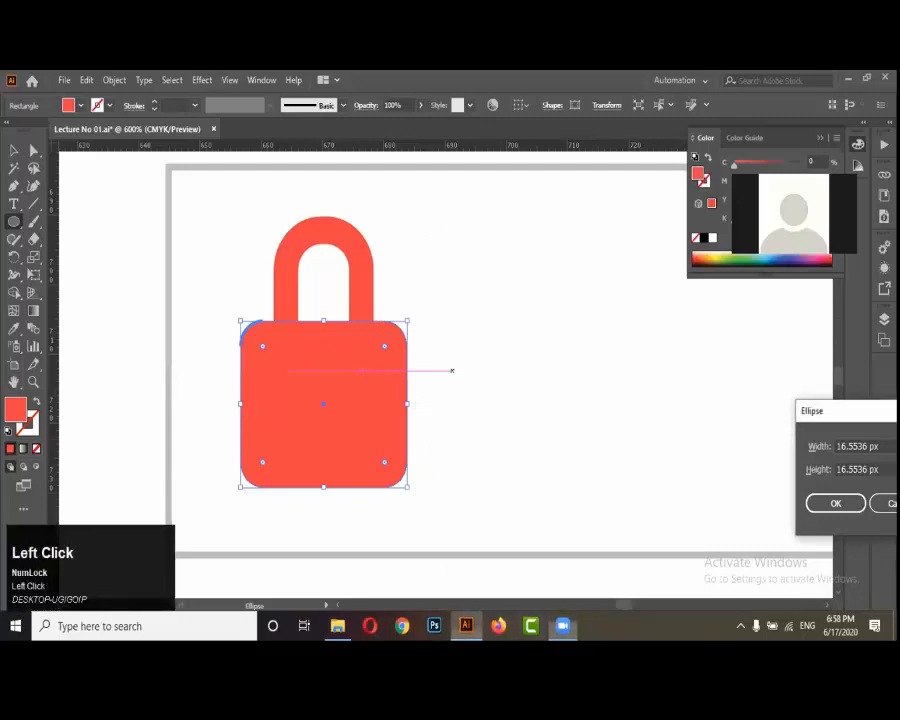
pyautogui.scroll(-1, 348, 372)
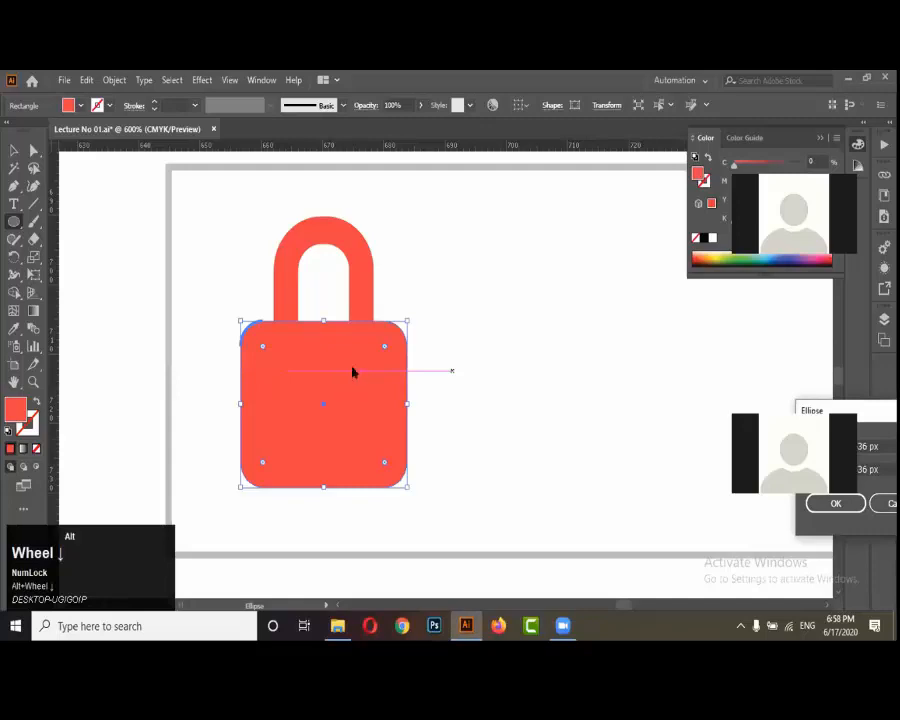
pyautogui.click(315, 341)
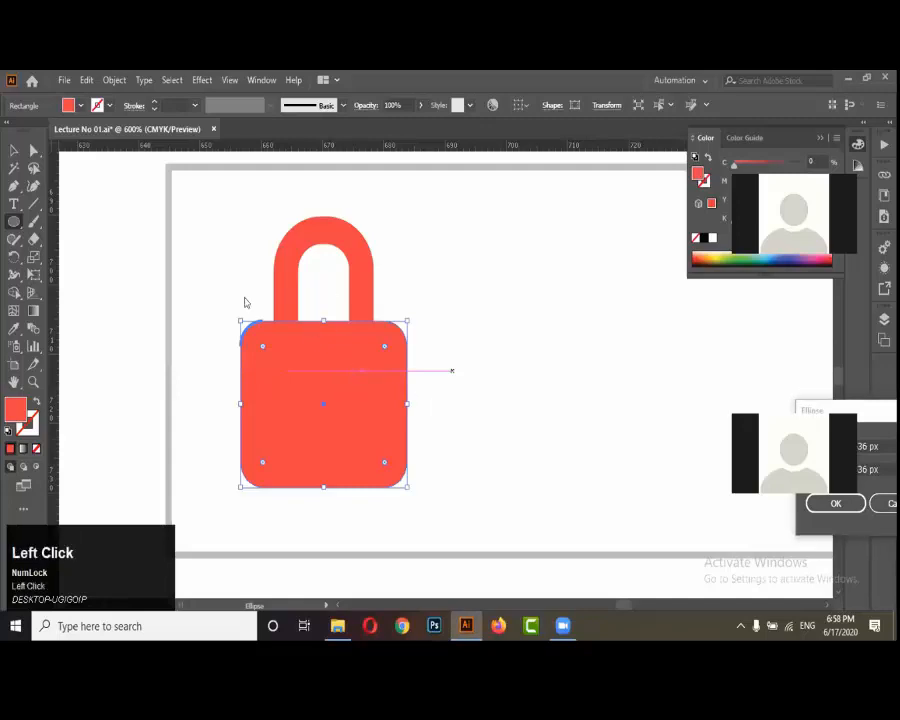
pyautogui.click(14, 151)
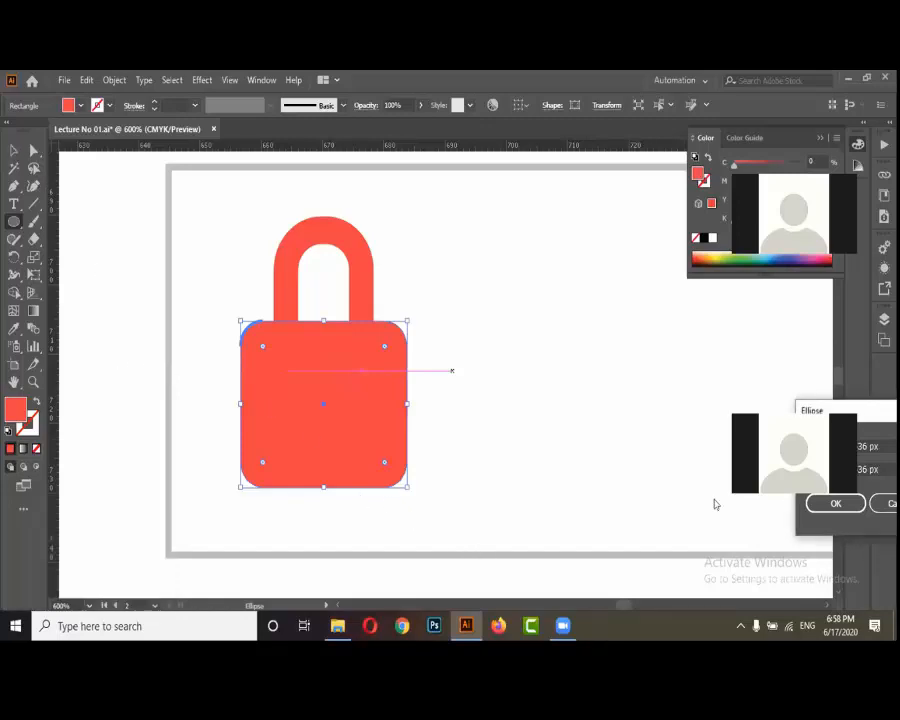
pyautogui.scroll(1, 714, 504)
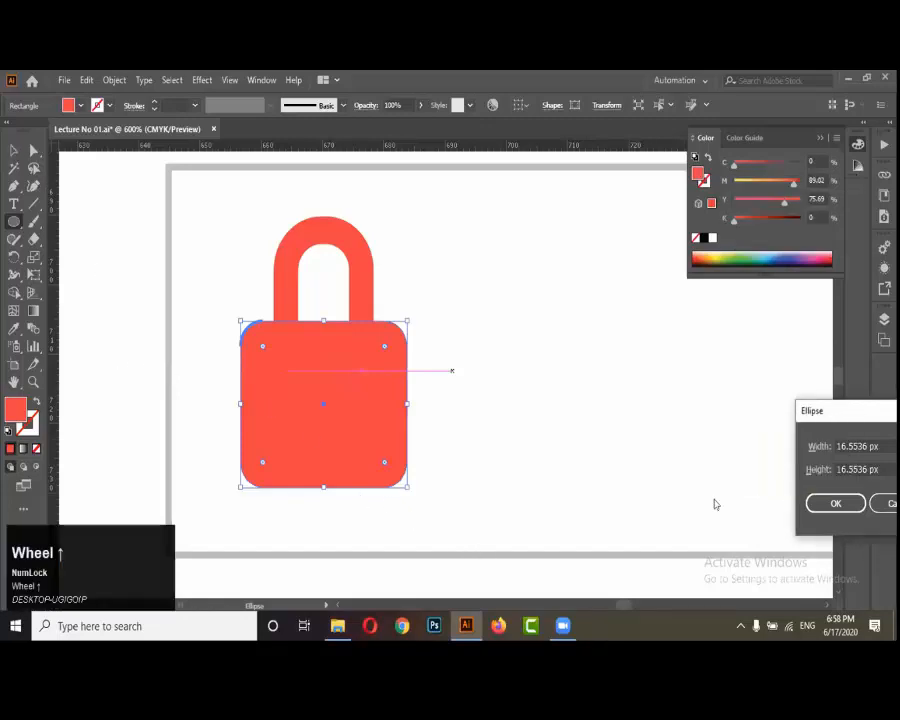
# Create the ellipse at 16.5536 px by 16.5536 px, and place it on the lock body at a reduced size
pyautogui.click(824, 501)
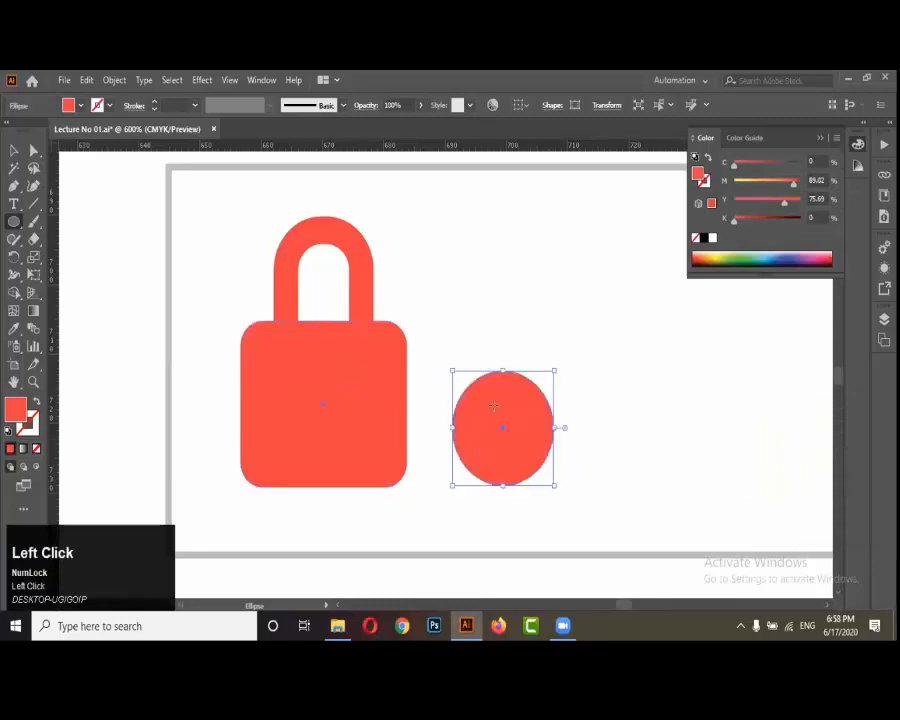
pyautogui.click(14, 150)
pyautogui.moveTo(498, 452); pyautogui.dragTo(460, 394)
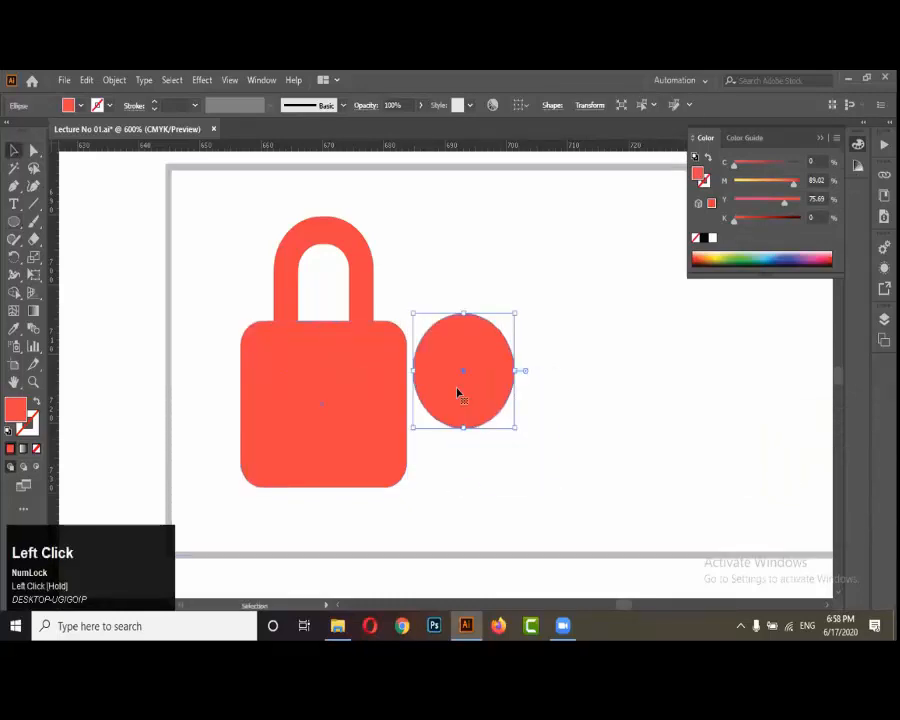
pyautogui.scroll(3, 424, 364)
pyautogui.moveTo(601, 374); pyautogui.dragTo(330, 400)
pyautogui.scroll(-2, 512, 372)
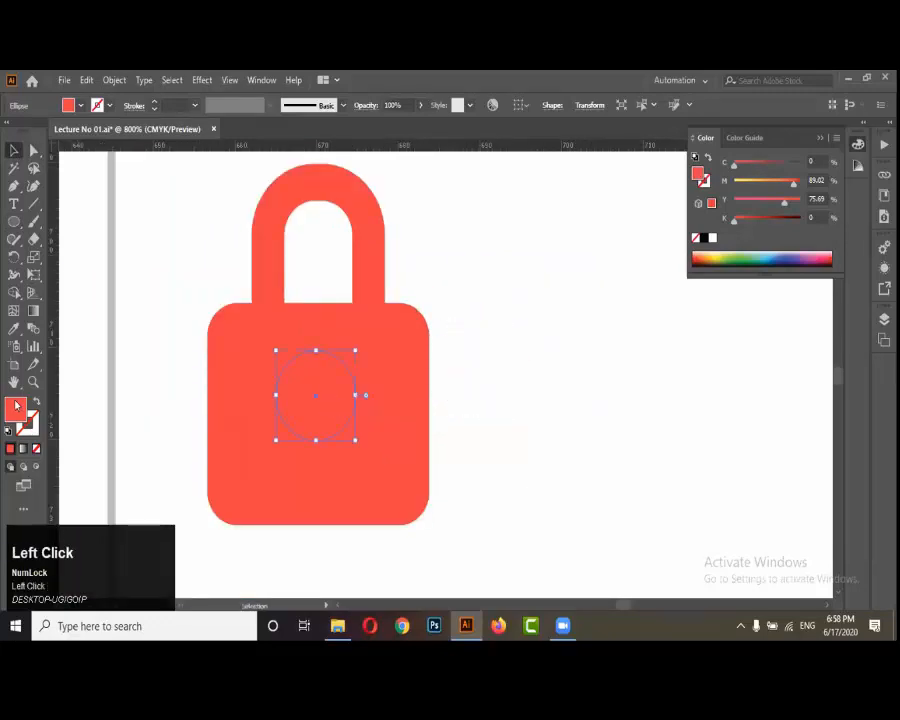
# Fill the circle on the lock body with white (FFFFFF) and scale it down slightly
pyautogui.doubleClick(15, 408)
pyautogui.moveTo(470, 422); pyautogui.dragTo(336, 366)
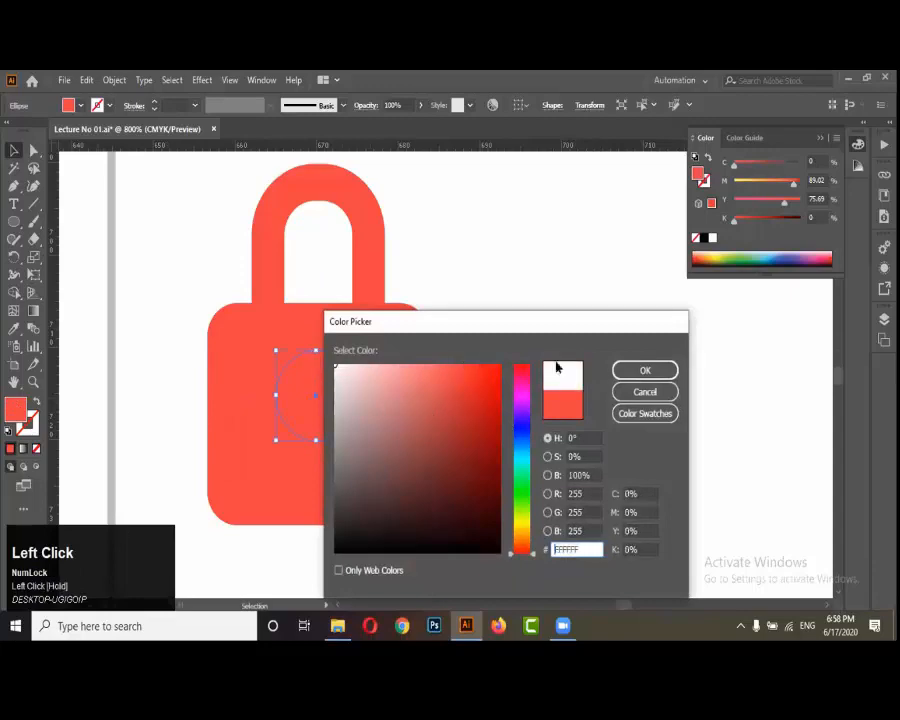
pyautogui.click(644, 370)
pyautogui.scroll(1, 309, 425)
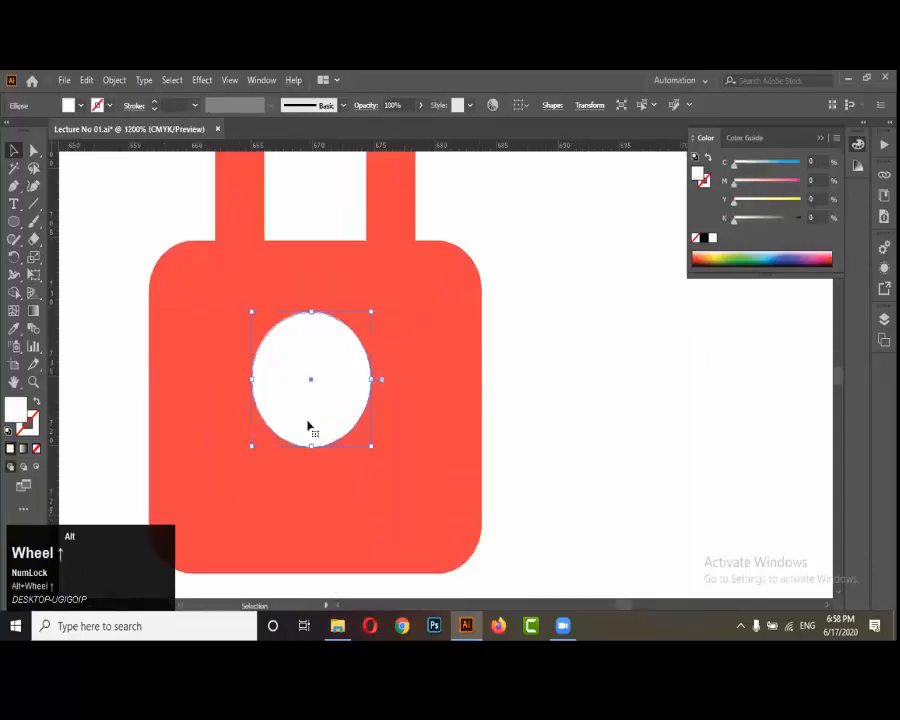
pyautogui.moveTo(369, 387); pyautogui.dragTo(346, 382)
pyautogui.scroll(-2, 330, 396)
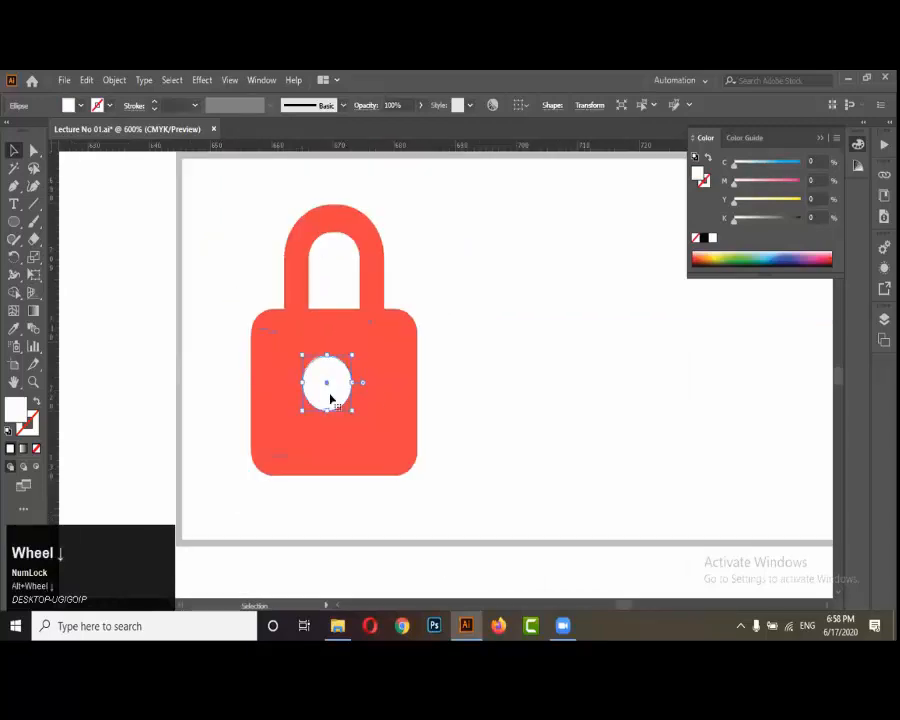
# Center the white circle horizontally on the lock body, using the body as the key object
pyautogui.click(386, 398)
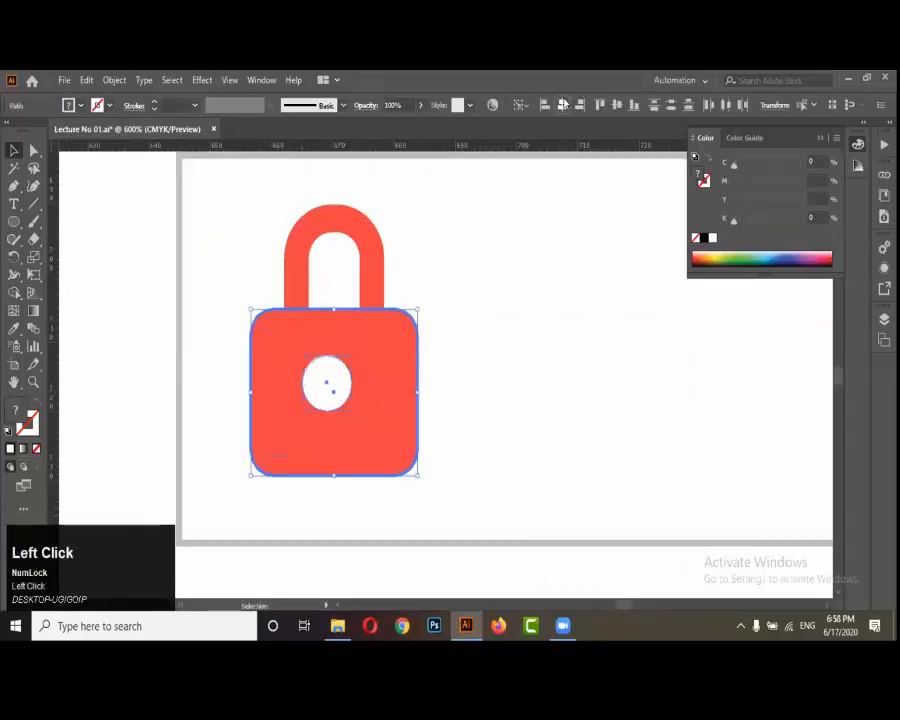
pyautogui.click(333, 408)
pyautogui.scroll(2, 333, 408)
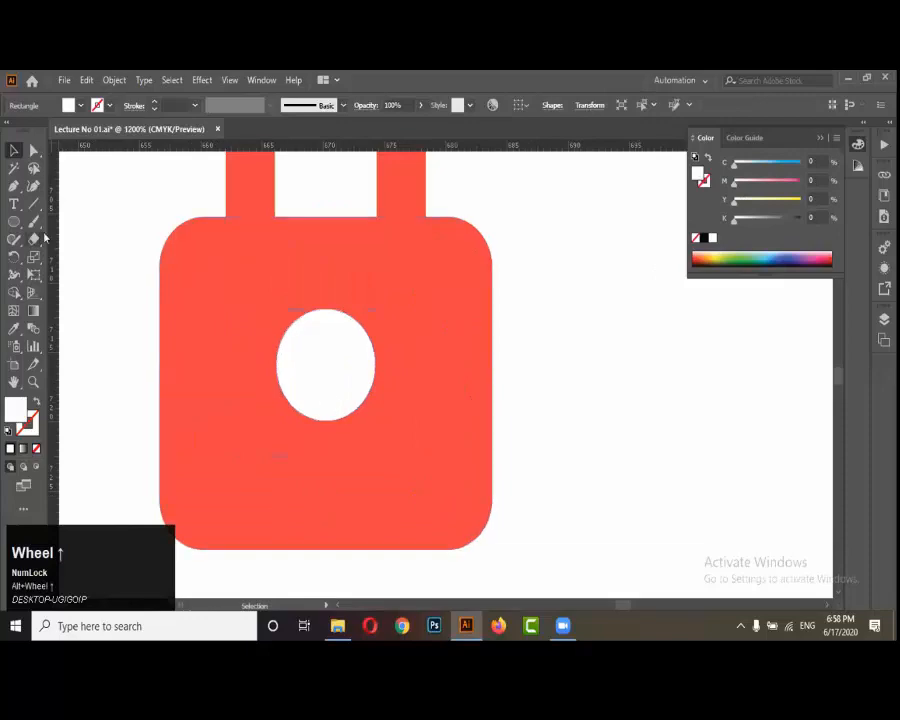
# Draw a narrow white vertical rectangle from the middle of the keyhole circle down below its lower edge
pyautogui.moveTo(9, 221); pyautogui.dragTo(54, 223)
pyautogui.scroll(1, 302, 380)
pyautogui.moveTo(306, 373); pyautogui.dragTo(335, 513)
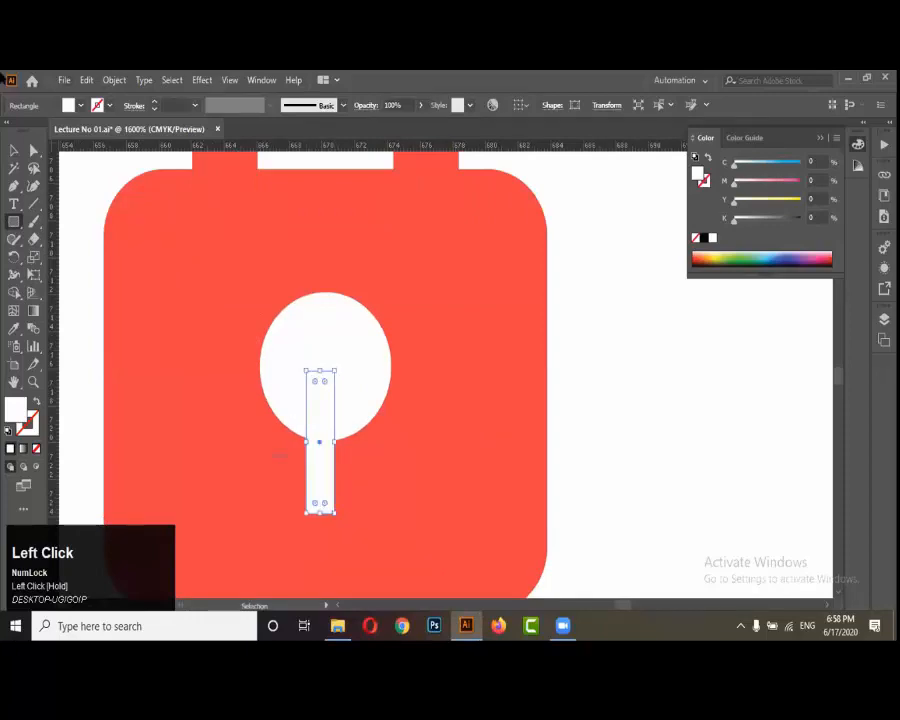
# Center the narrow rectangle horizontally on the white circle, using the circle as the key object
pyautogui.click(14, 149)
pyautogui.keyDown('shift'); pyautogui.click(337, 351); pyautogui.keyUp('shift')
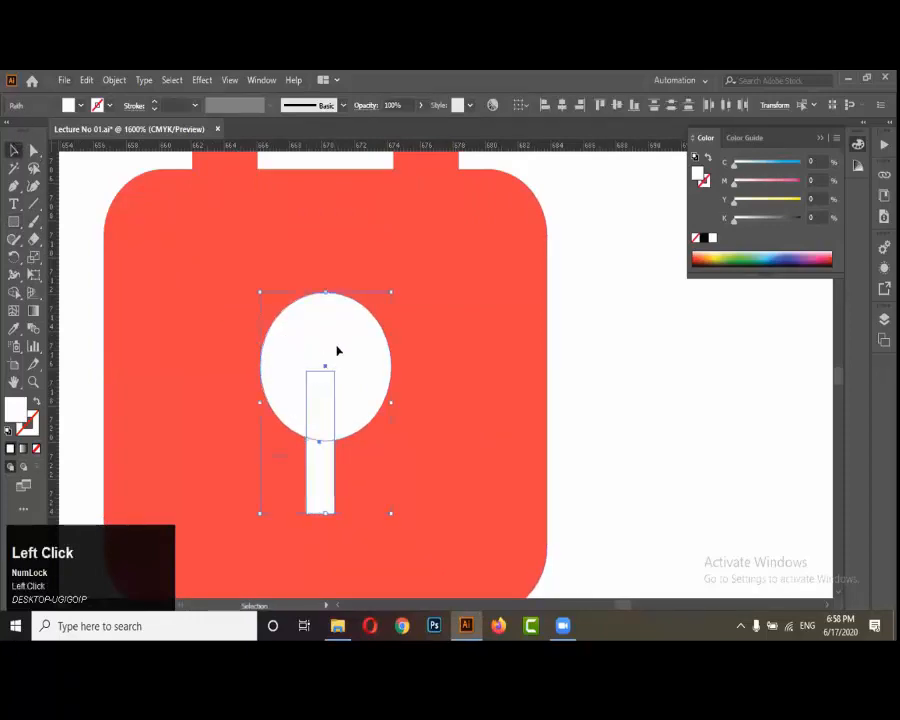
pyautogui.click(552, 104)
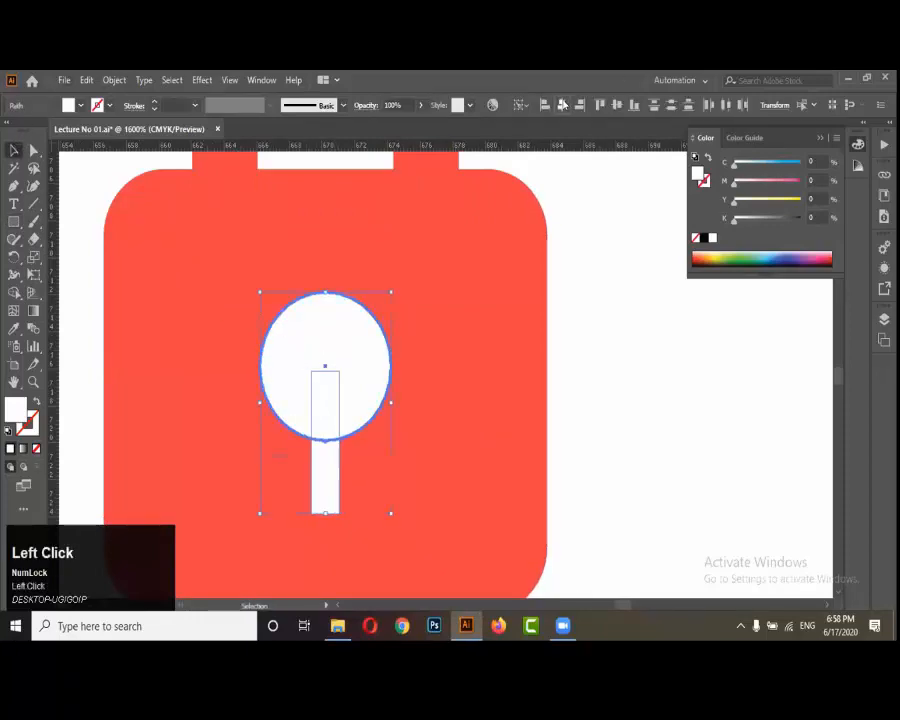
pyautogui.click(582, 256)
# Round the corners of the narrow keyhole rectangle fully so that its ends become semicircular
pyautogui.click(332, 480)
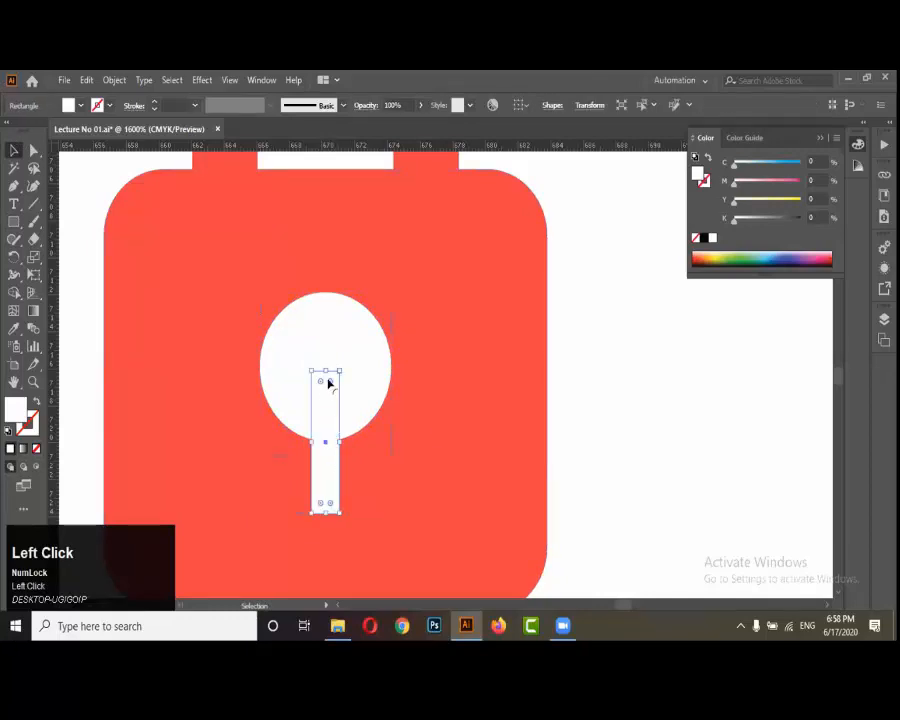
pyautogui.moveTo(329, 383); pyautogui.dragTo(323, 445)
pyautogui.click(552, 420)
pyautogui.scroll(-2, 395, 484)
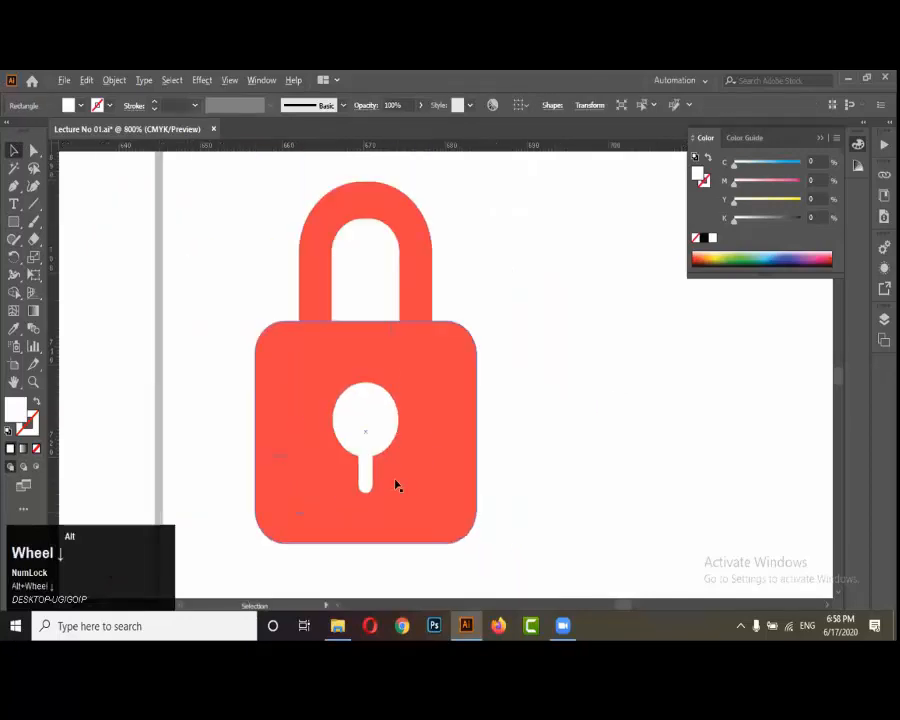
pyautogui.scroll(-1, 448, 474)
pyautogui.scroll(-2, 424, 469)
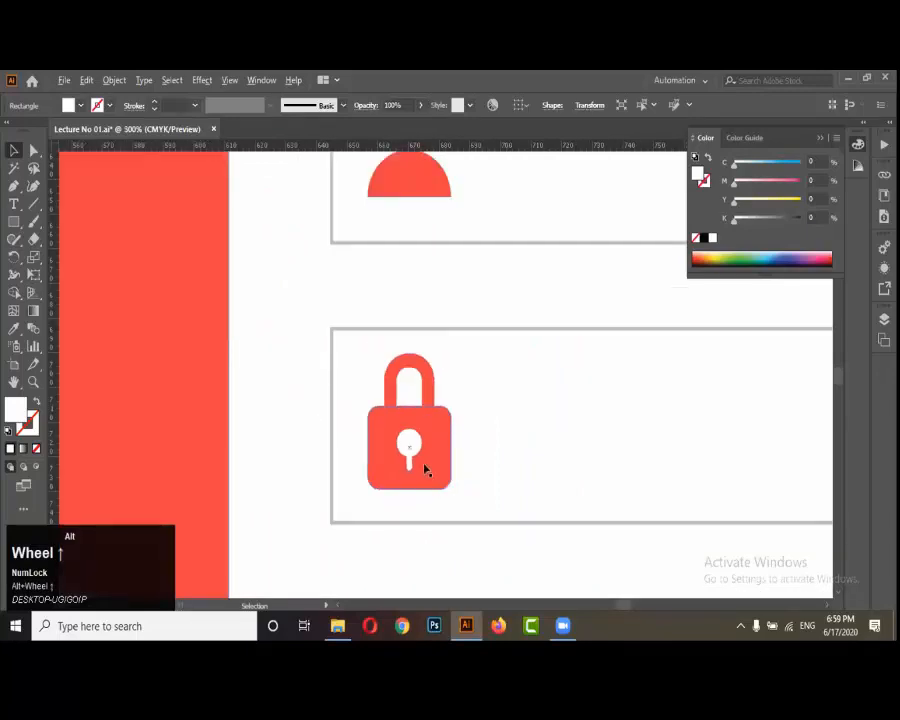
# Select the keyhole's white circle, its rounded stem and the red lock body together
pyautogui.scroll(3, 424, 469)
pyautogui.click(390, 474)
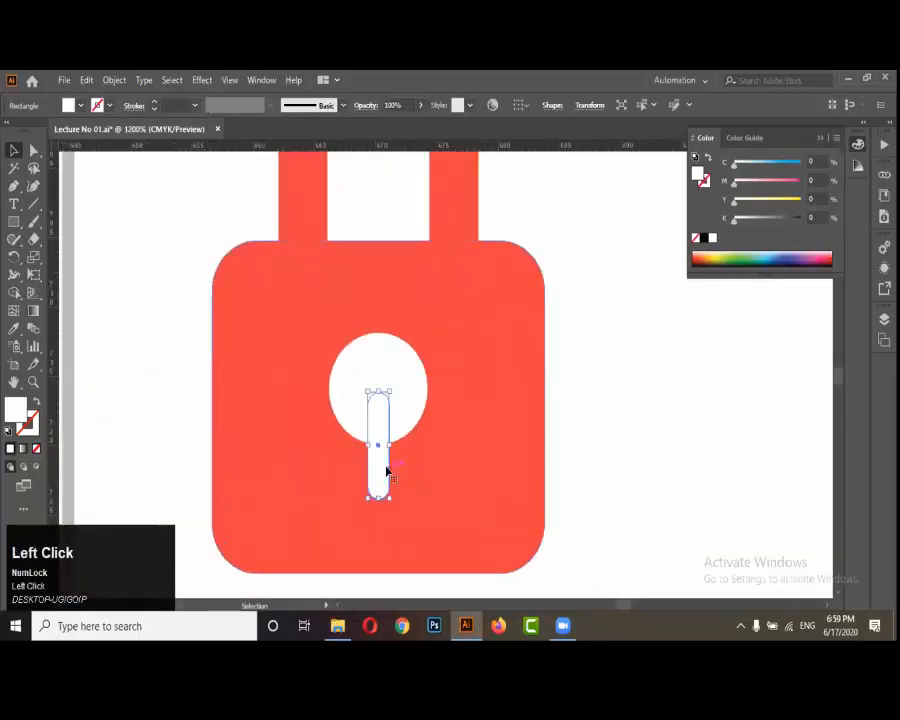
pyautogui.keyDown('shift'); pyautogui.click(390, 362); pyautogui.keyUp('shift')
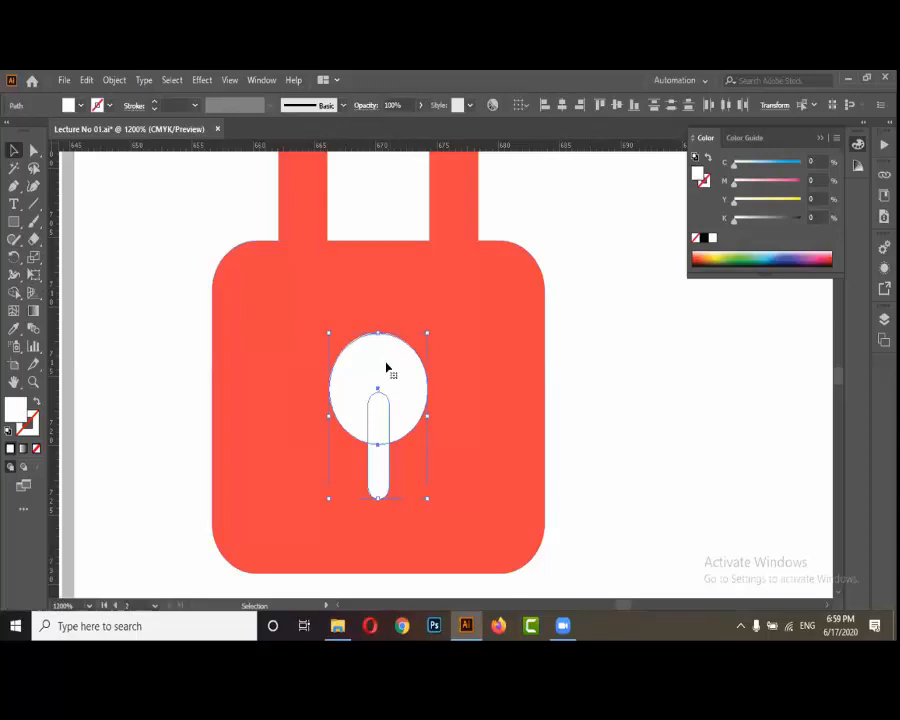
pyautogui.keyDown('alt'); pyautogui.scroll(-2, 378, 422); pyautogui.keyUp('alt')
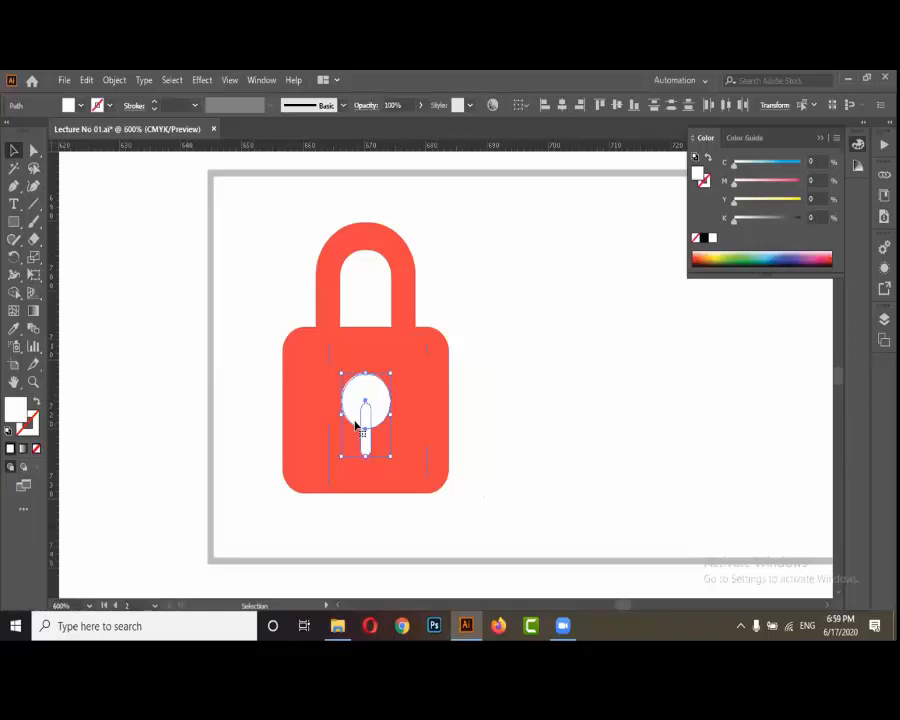
pyautogui.keyDown('alt'); pyautogui.scroll(2, 413, 402); pyautogui.keyUp('alt')
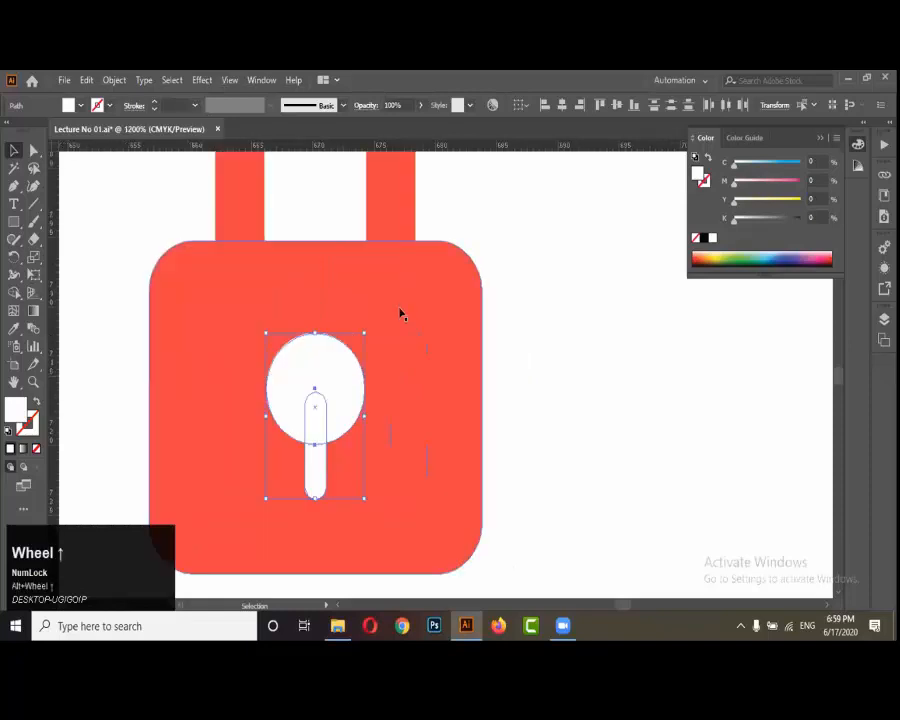
pyautogui.click(411, 327)
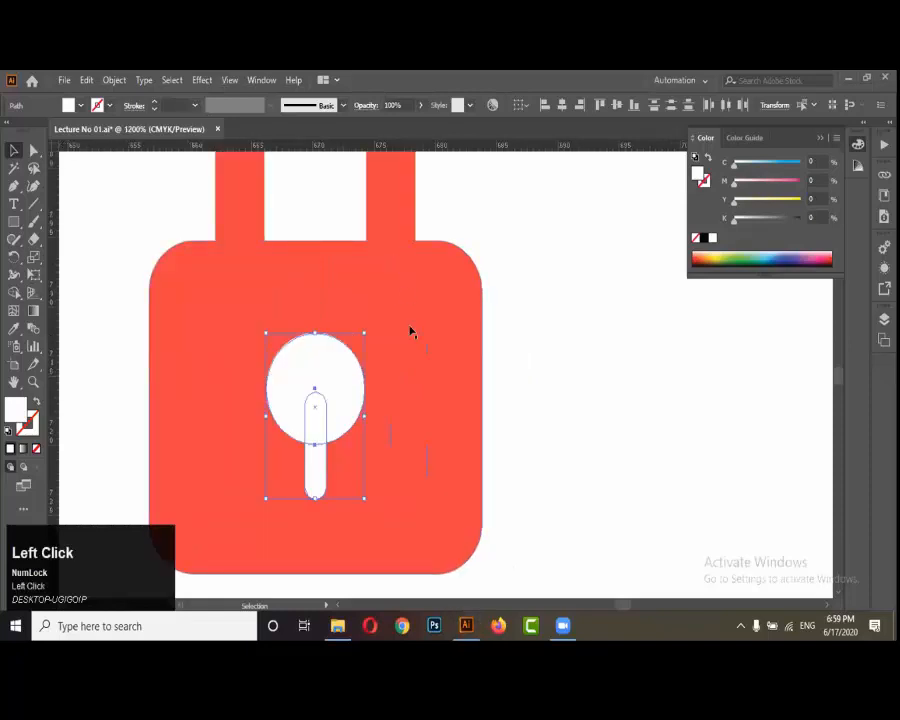
pyautogui.press('shift')
pyautogui.keyDown('shift'); pyautogui.click(434, 421); pyautogui.keyUp('shift')
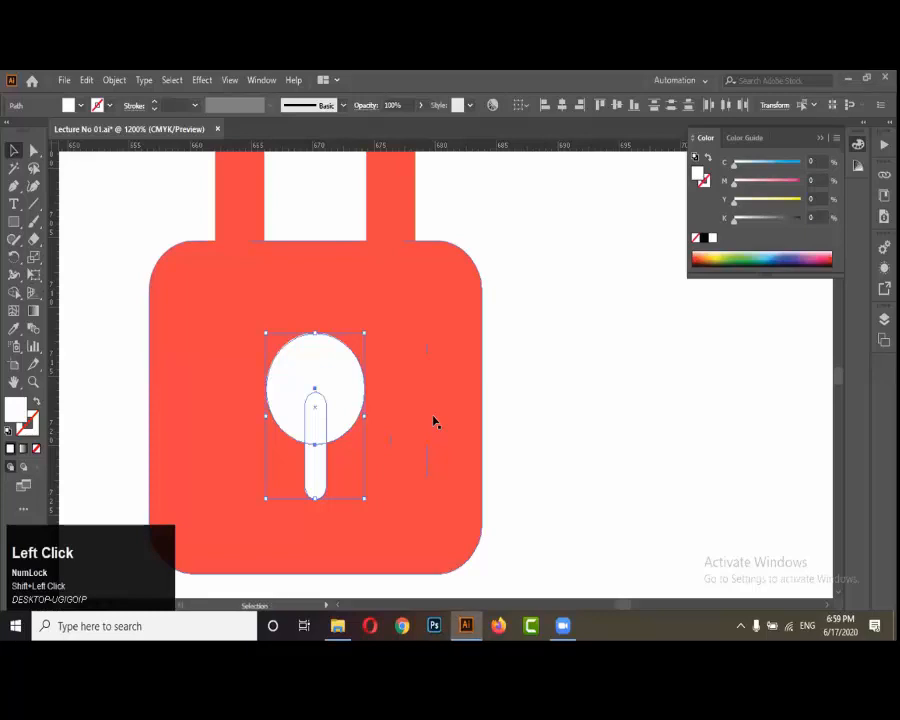
pyautogui.keyDown('alt'); pyautogui.scroll(-1, 434, 421); pyautogui.keyUp('alt')
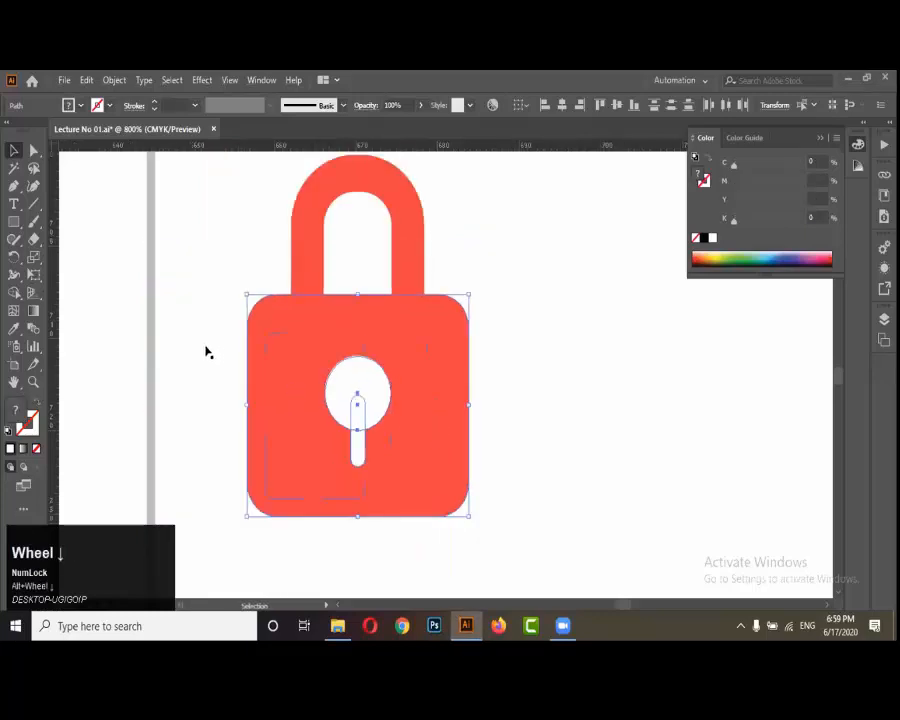
# Subtract the keyhole circle, its overlap with the stem and the stem from the lock body with the Shape Builder tool
pyautogui.click(14, 293)
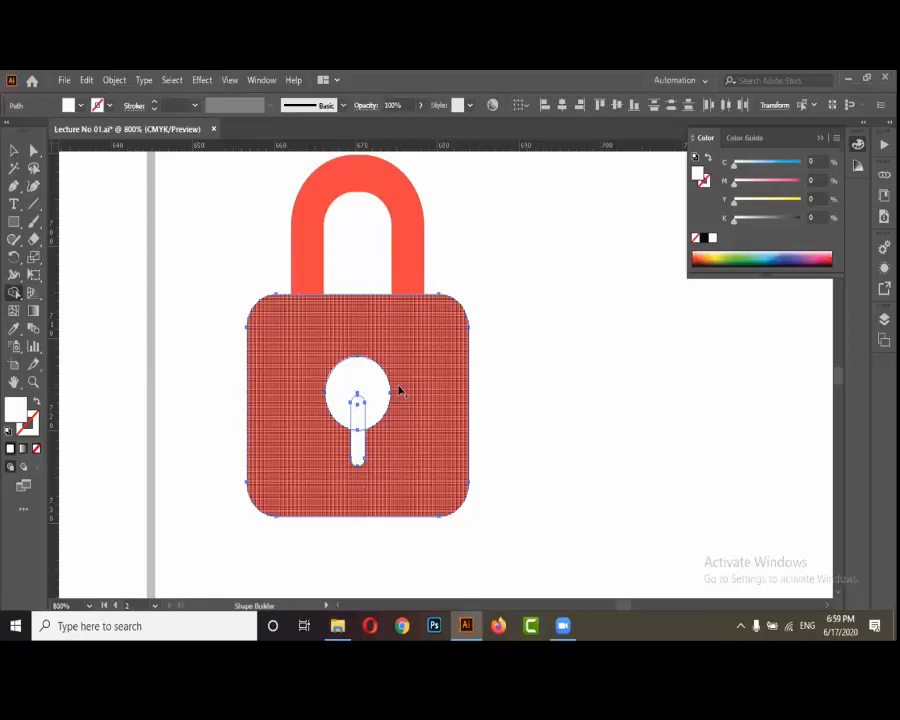
pyautogui.click(394, 261)
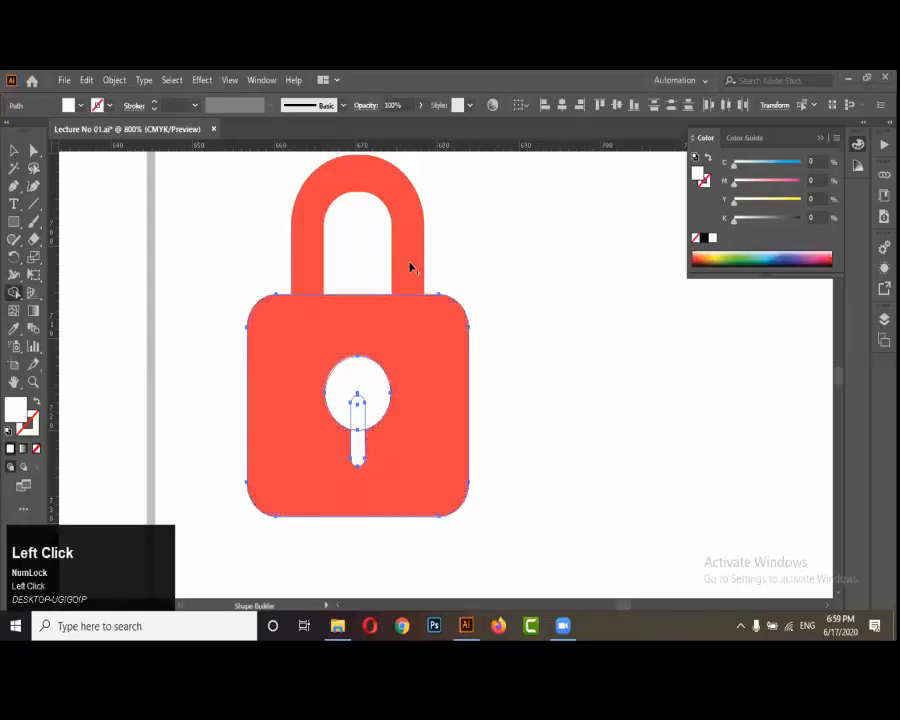
pyautogui.keyDown('alt'); pyautogui.scroll(2, 332, 449); pyautogui.keyUp('alt')
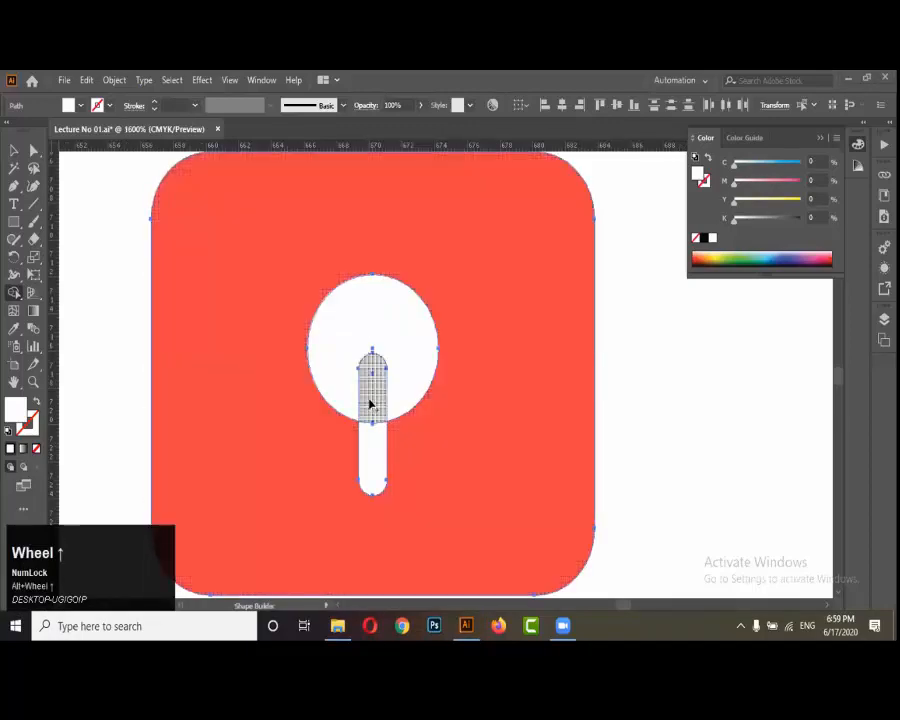
pyautogui.keyDown('alt'); pyautogui.click(403, 380); pyautogui.keyUp('alt')
pyautogui.keyDown('alt'); pyautogui.moveTo(403, 380); pyautogui.dragTo(374, 400); pyautogui.keyUp('alt')
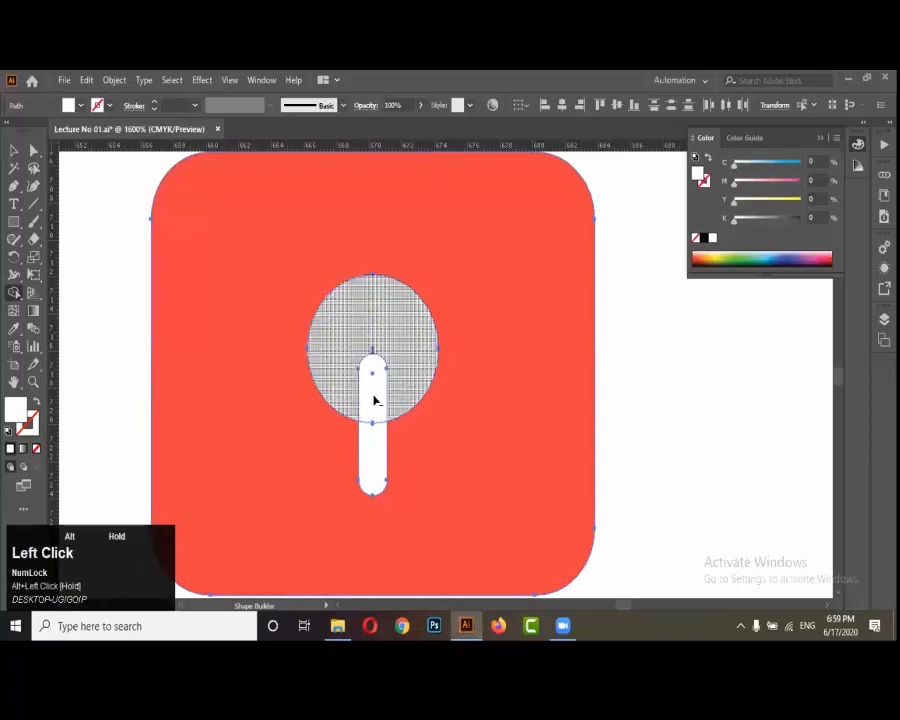
pyautogui.keyDown('alt'); pyautogui.click(372, 412); pyautogui.keyUp('alt')
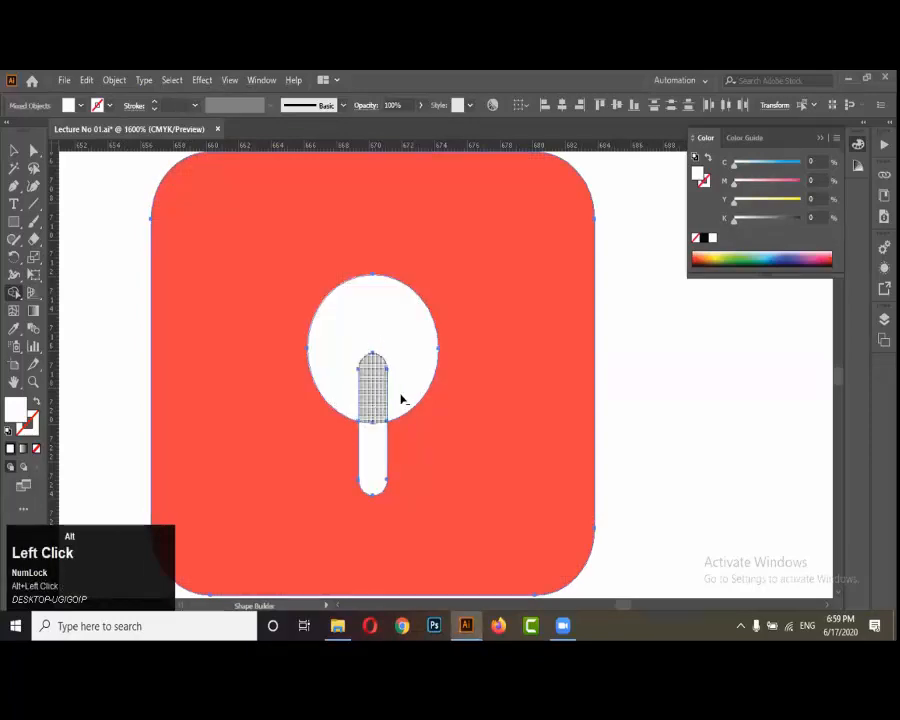
pyautogui.click(382, 444)
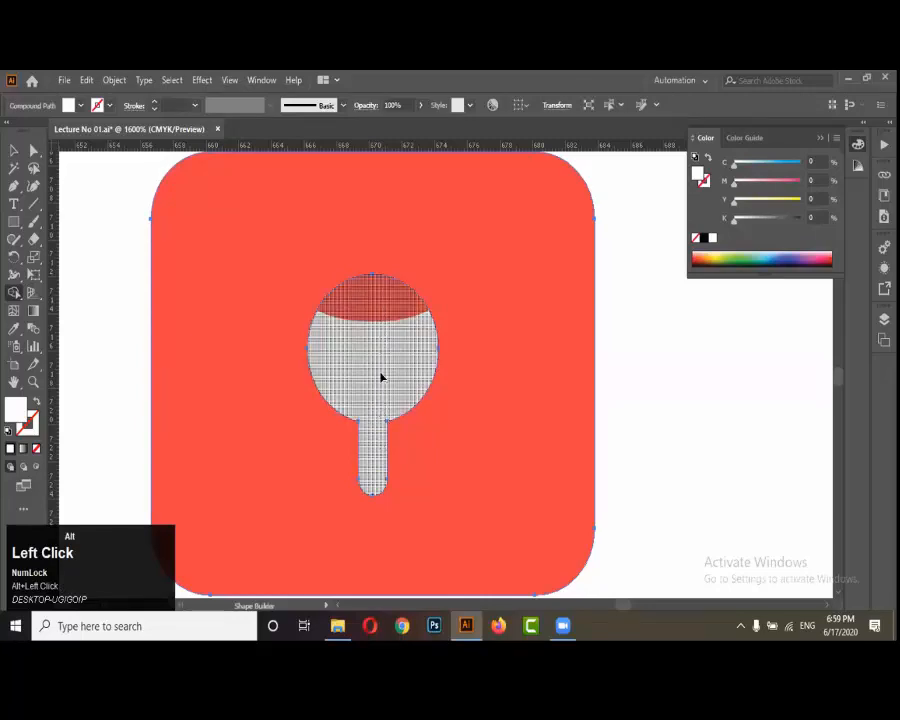
# Try to remove the red area at the top of the keyhole with the Shape Builder tool
pyautogui.scroll(-2, 386, 426)
pyautogui.scroll(2, 386, 366)
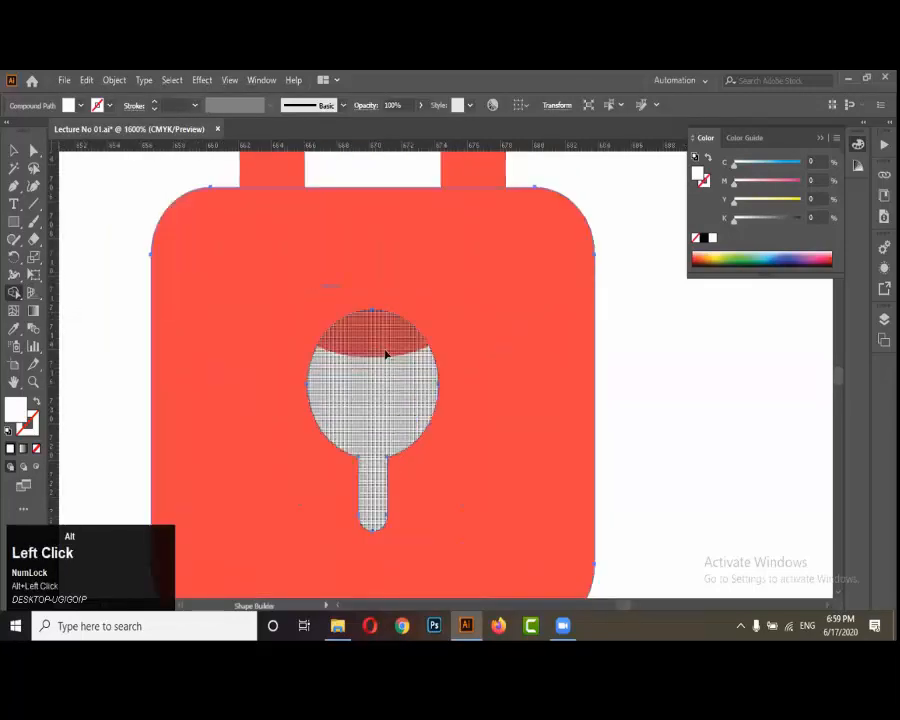
pyautogui.scroll(-2, 393, 424)
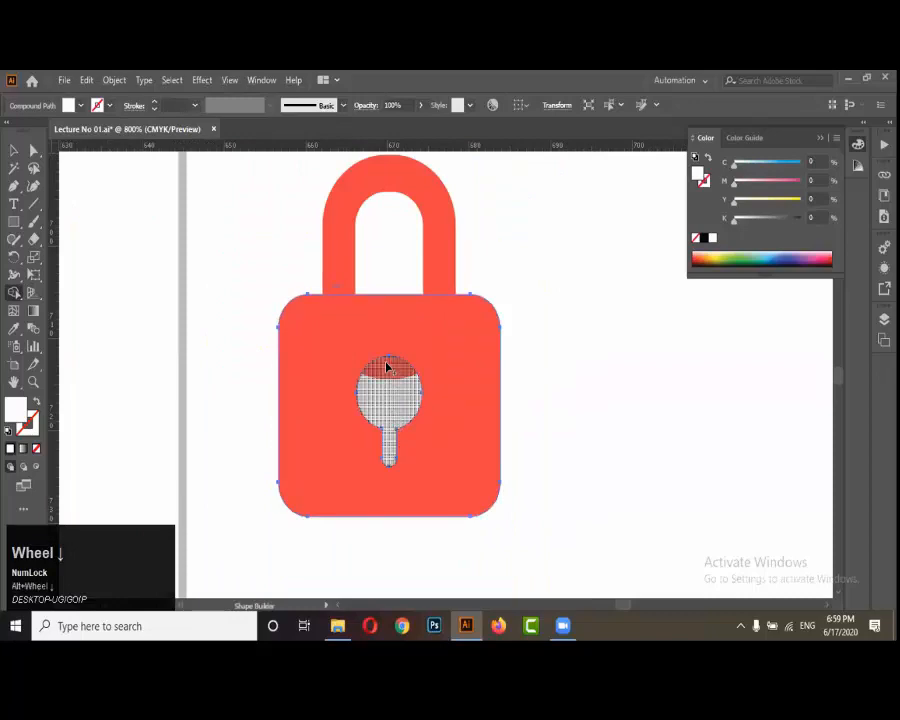
pyautogui.keyDown('alt'); pyautogui.click(389, 368); pyautogui.keyUp('alt')
pyautogui.click(14, 150)
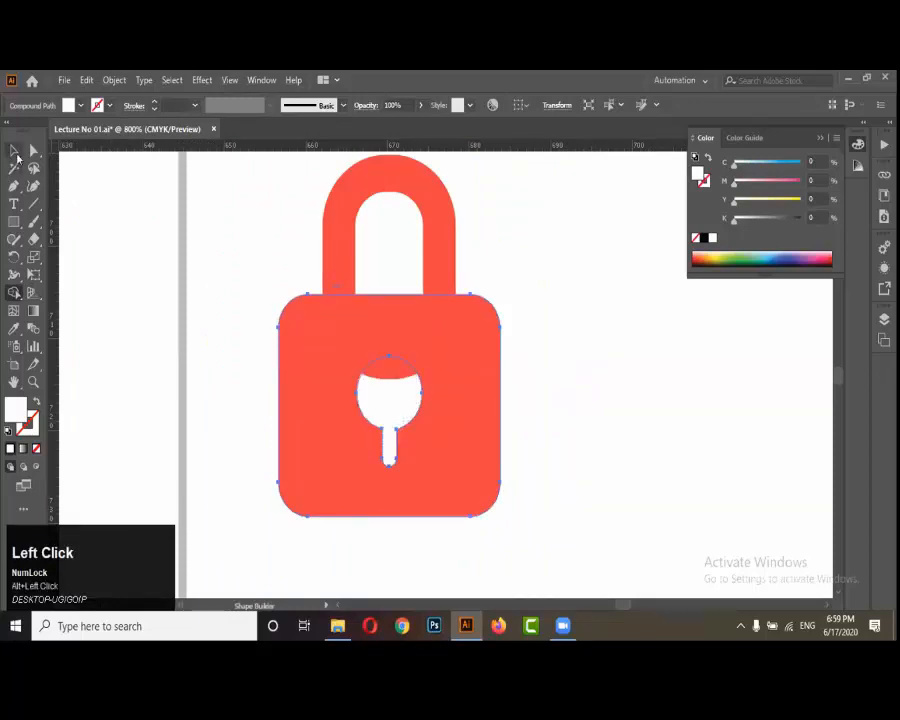
pyautogui.click(310, 296)
pyautogui.click(400, 372)
pyautogui.moveTo(400, 372); pyautogui.dragTo(508, 405)
pyautogui.hotkey('ctrl', 'z')
pyautogui.scroll(-8, 508, 403)
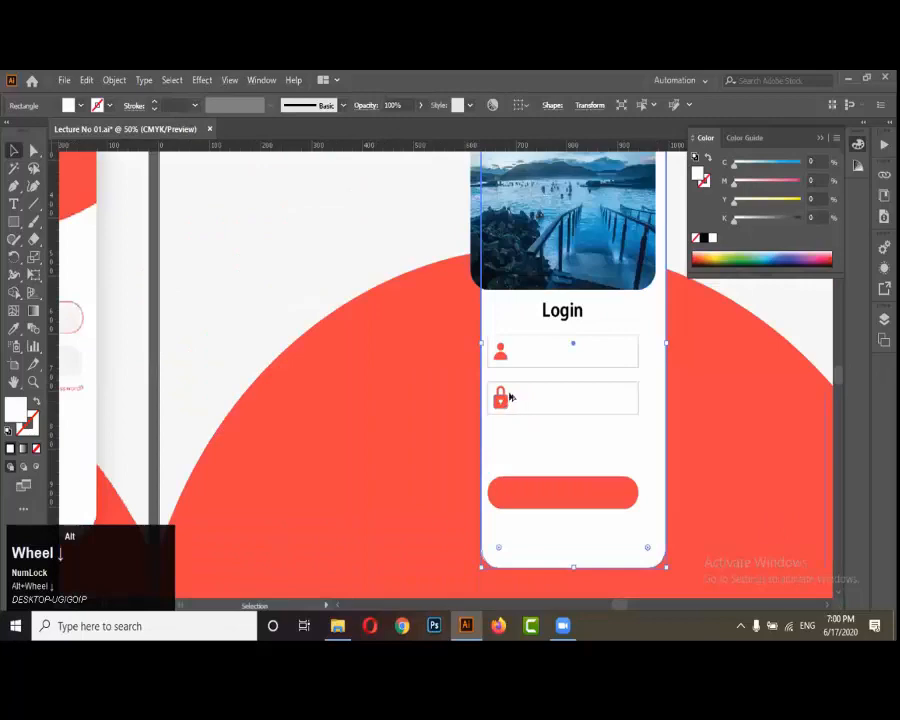
pyautogui.scroll(-2, 508, 403)
pyautogui.scroll(2, 497, 354)
pyautogui.scroll(5, 497, 354)
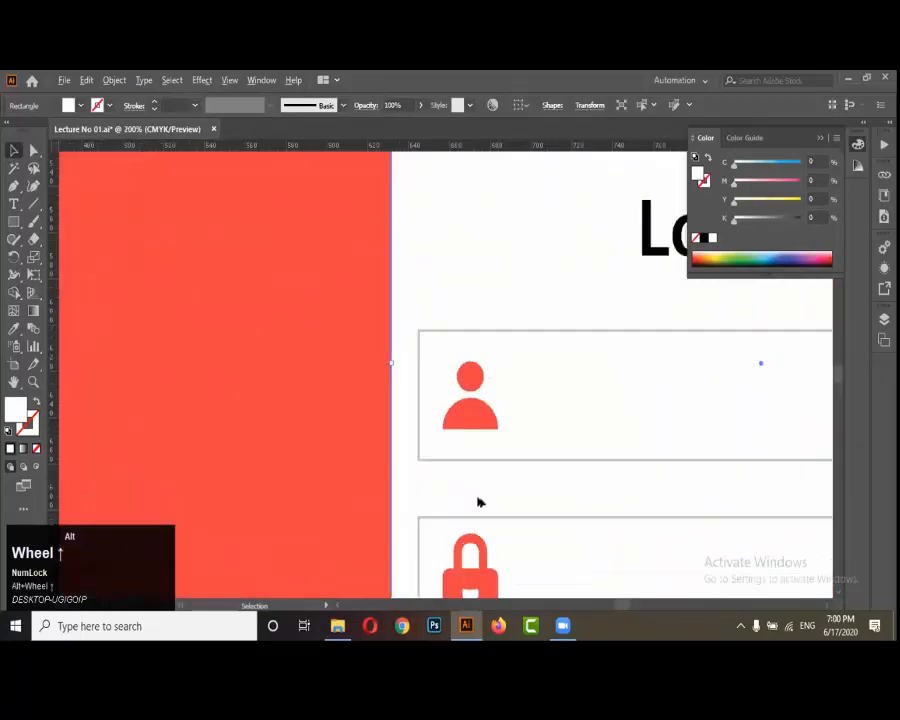
pyautogui.scroll(-1, 480, 500)
pyautogui.scroll(1, 470, 535)
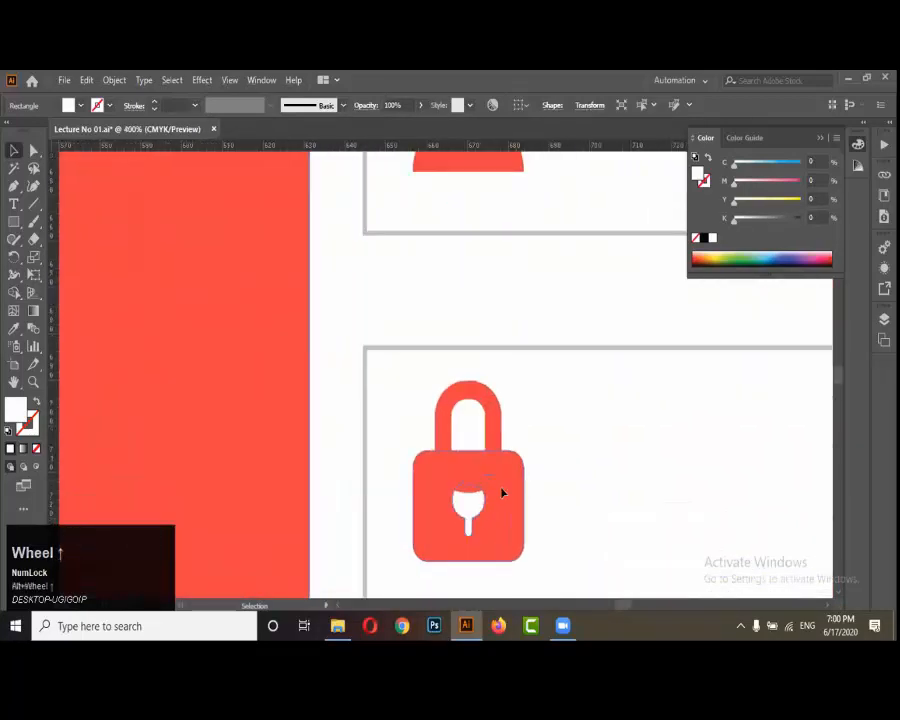
# Move the lock body aside to check the keyhole cutout, and undo the move
pyautogui.click(502, 490)
pyautogui.moveTo(488, 524); pyautogui.dragTo(590, 496)
pyautogui.hotkey('ctrl', 'z')
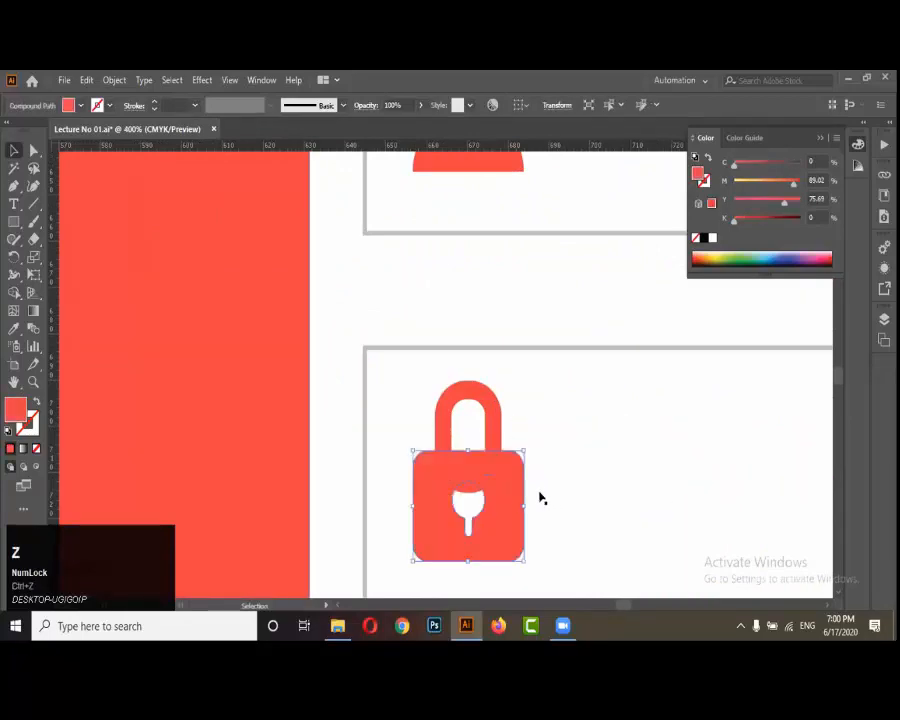
# Shorten the shackle's rounded outline from its lower edge, raising it toward the top of the keyhole
pyautogui.scroll(2, 538, 494)
pyautogui.scroll(-1, 465, 488)
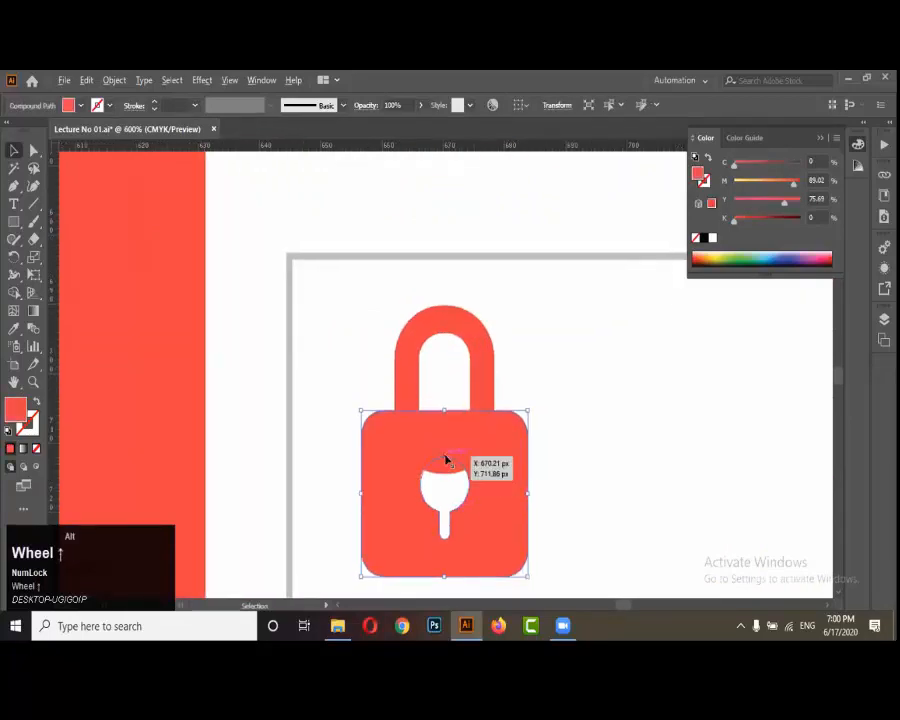
pyautogui.click(480, 388)
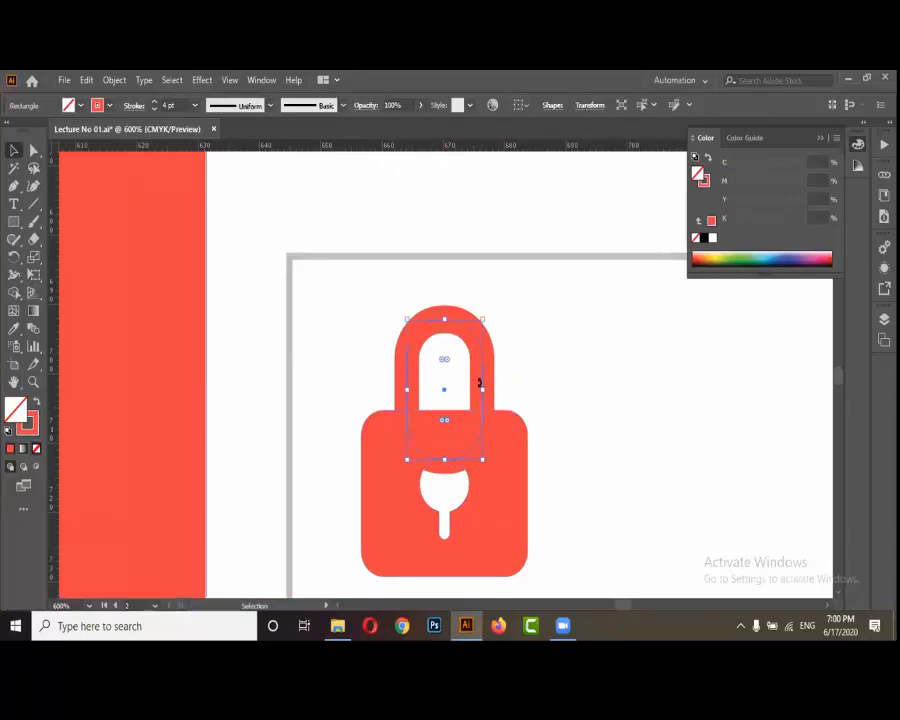
pyautogui.scroll(2, 478, 383)
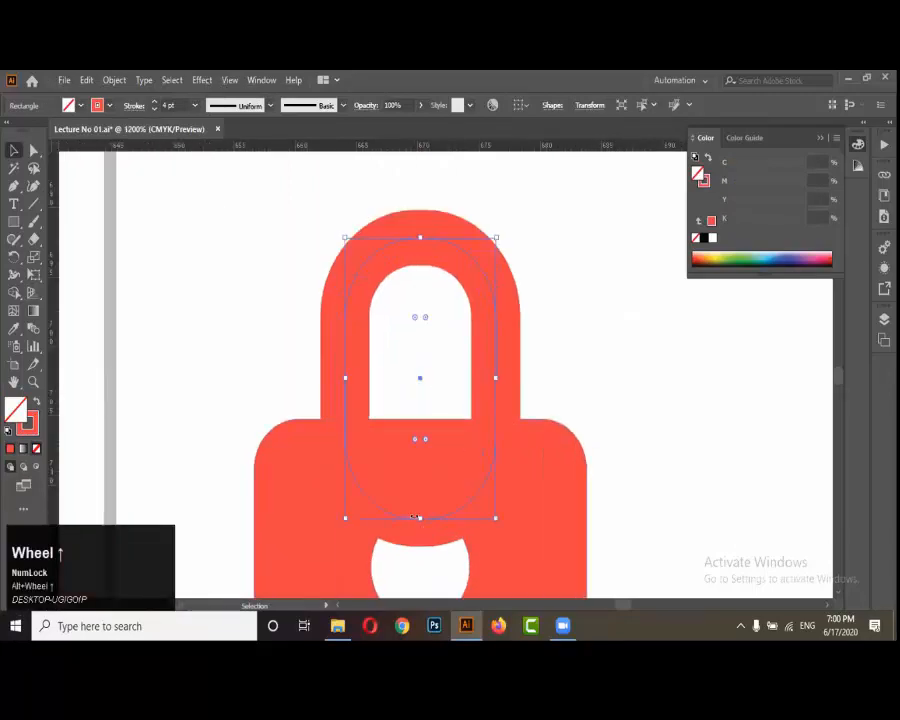
pyautogui.moveTo(418, 517); pyautogui.dragTo(420, 487)
pyautogui.press('alt')
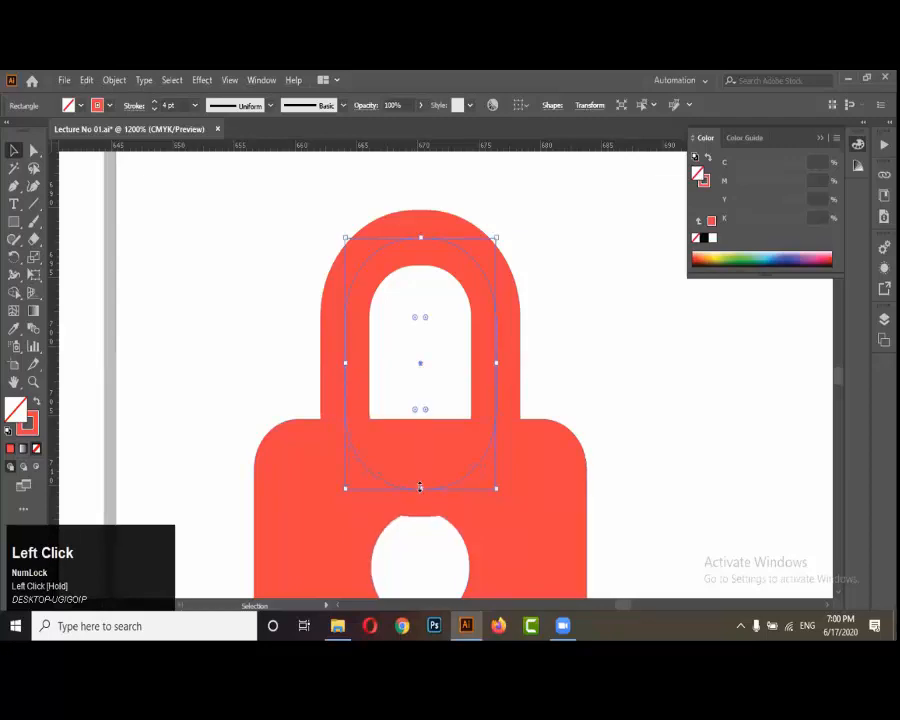
pyautogui.press('ctrl')
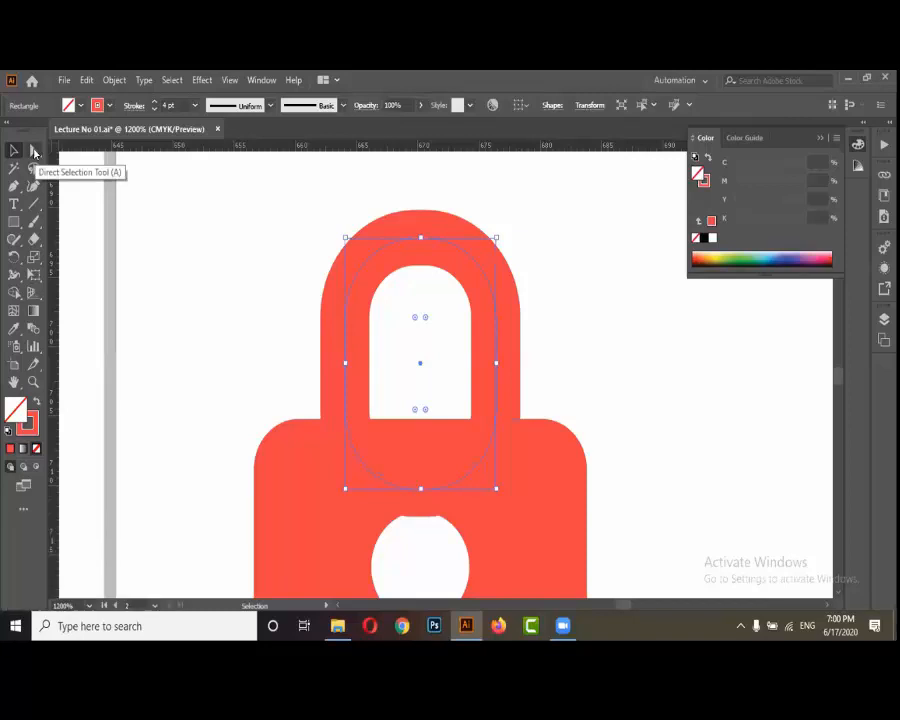
# Delete the two bottom anchor points of the shackle path, leaving an open arch
pyautogui.click(34, 152)
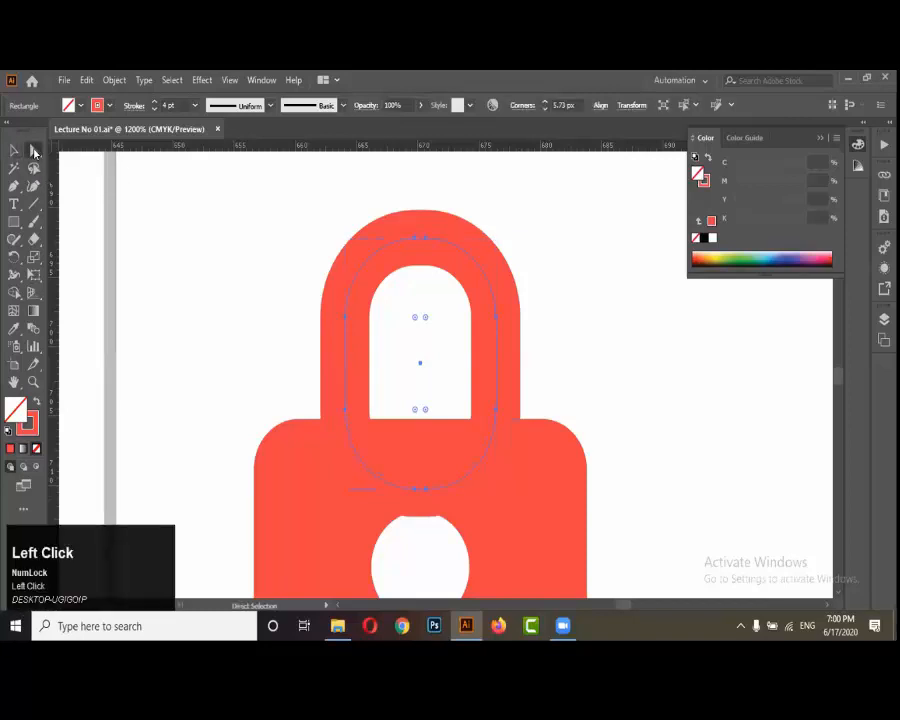
pyautogui.click(425, 490)
pyautogui.press('Delete')
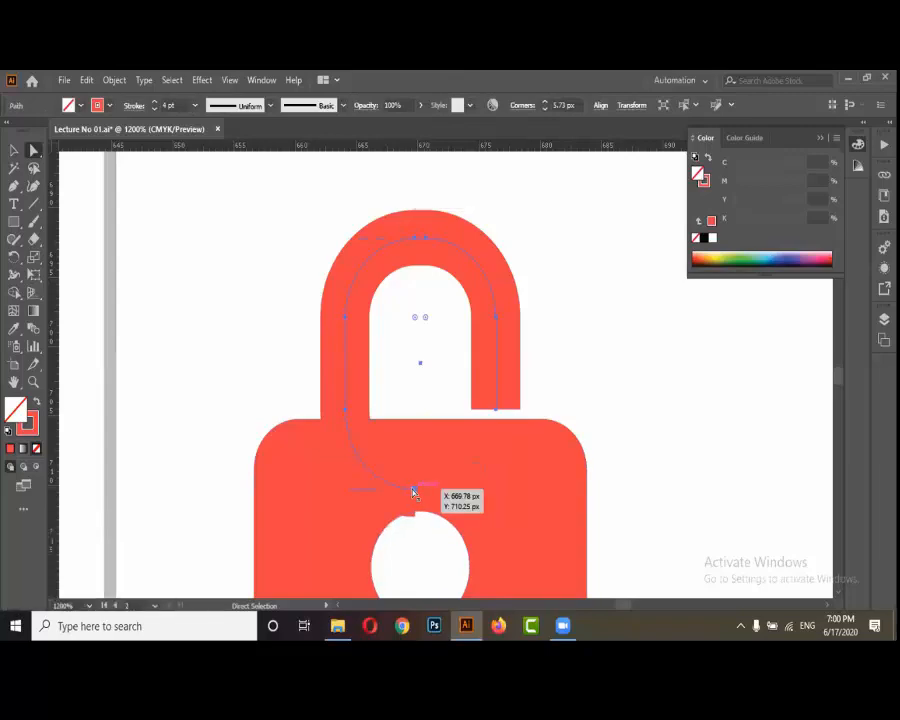
pyautogui.click(414, 492)
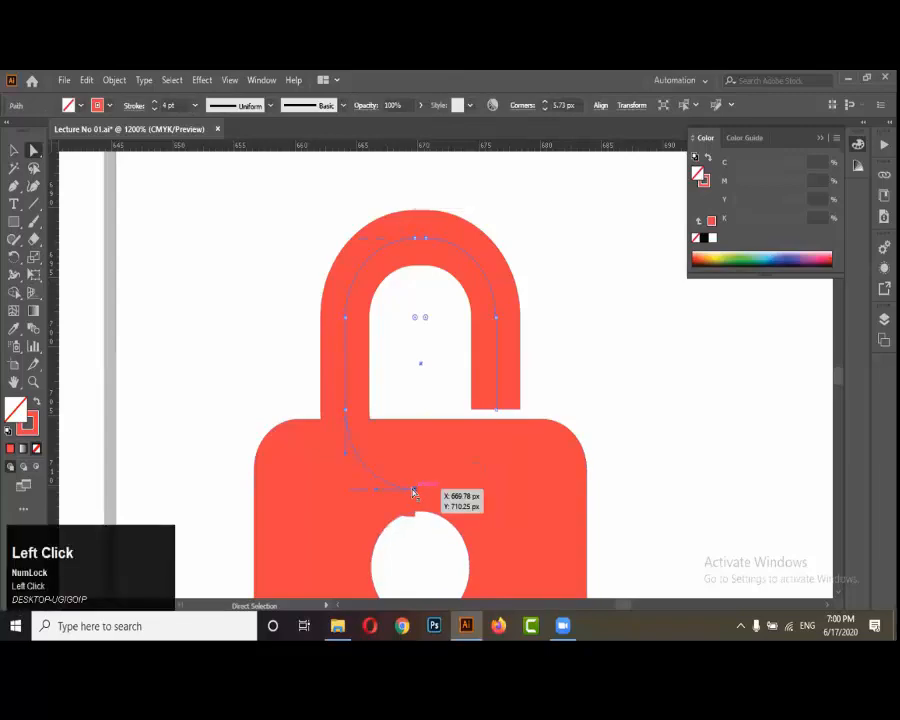
# Stretch the open shackle path slightly downward so that both ends meet the lock body
pyautogui.click(15, 151)
pyautogui.moveTo(418, 409); pyautogui.dragTo(418, 429)
pyautogui.scroll(-5, 395, 401)
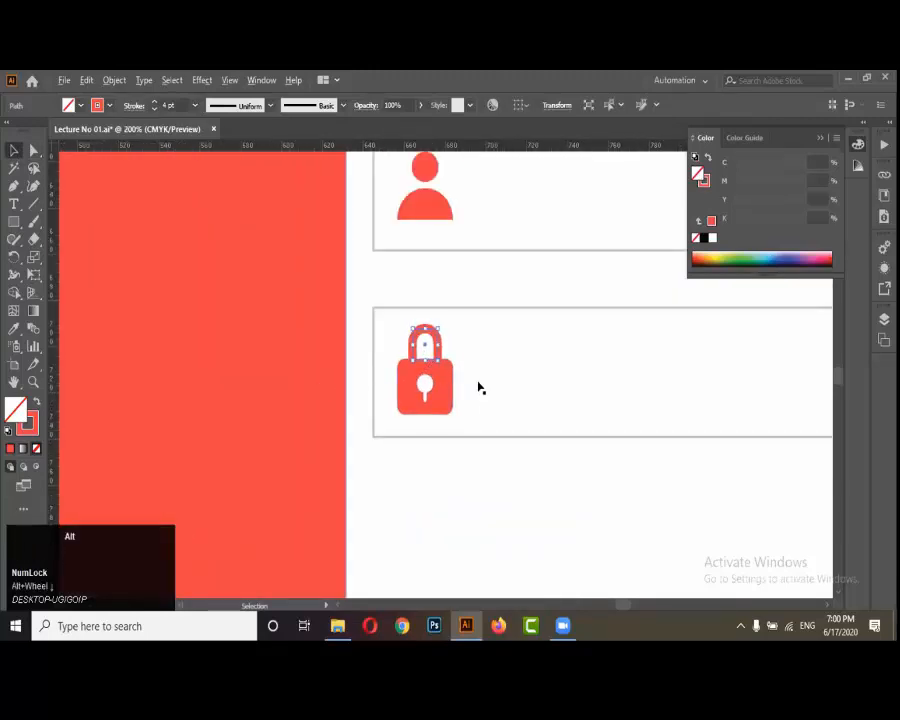
# Group the padlock's shackle with the lock body in the second input field
pyautogui.scroll(3, 440, 390)
pyautogui.keyDown('shift'); pyautogui.click(426, 347); pyautogui.keyUp('shift')
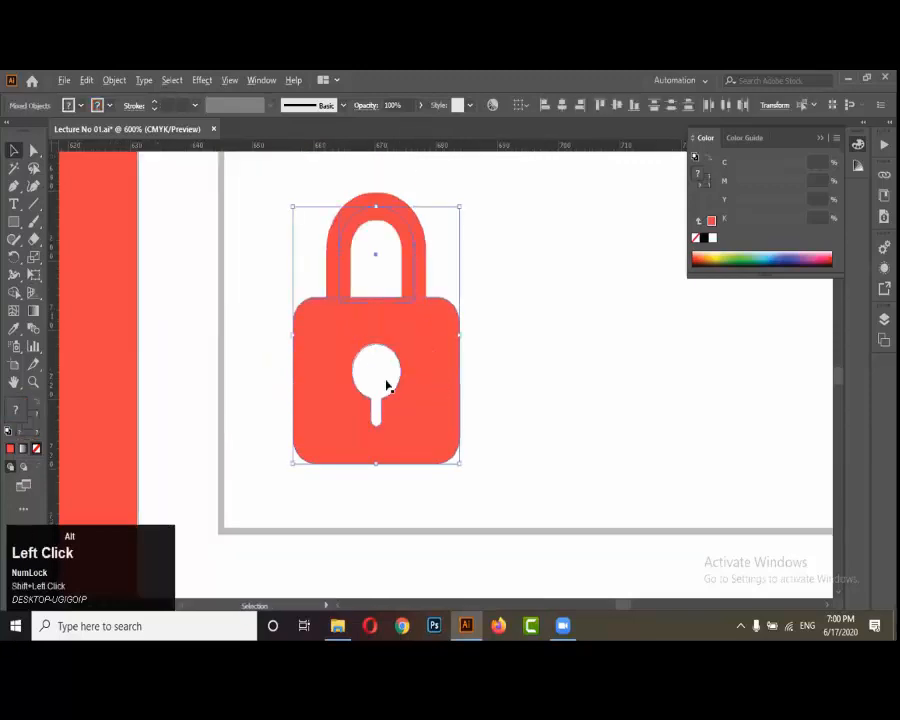
pyautogui.scroll(-3, 388, 384)
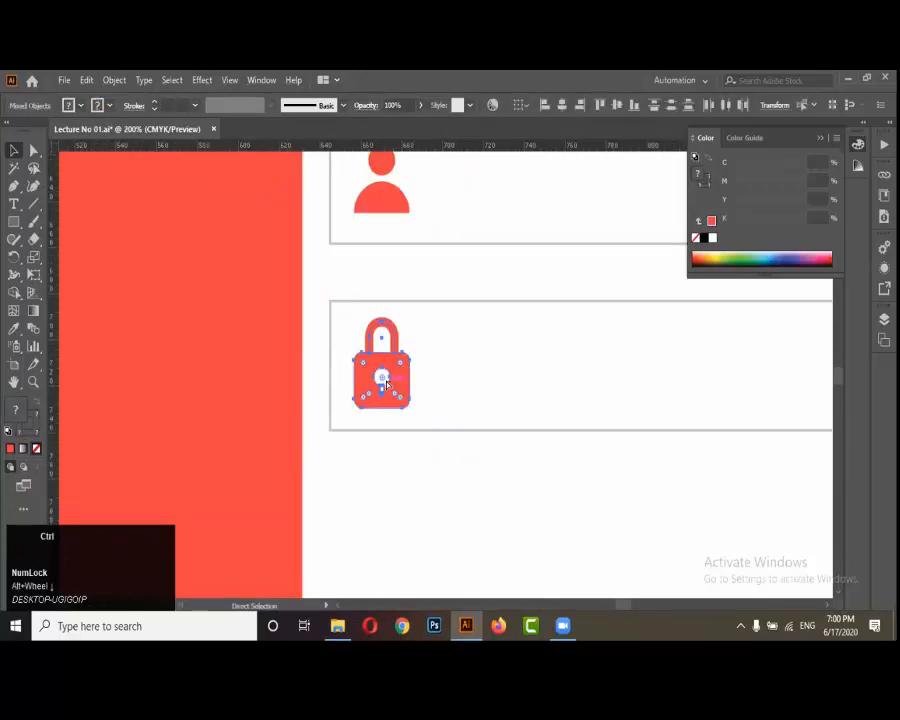
pyautogui.hotkey('ctrl', 'g')
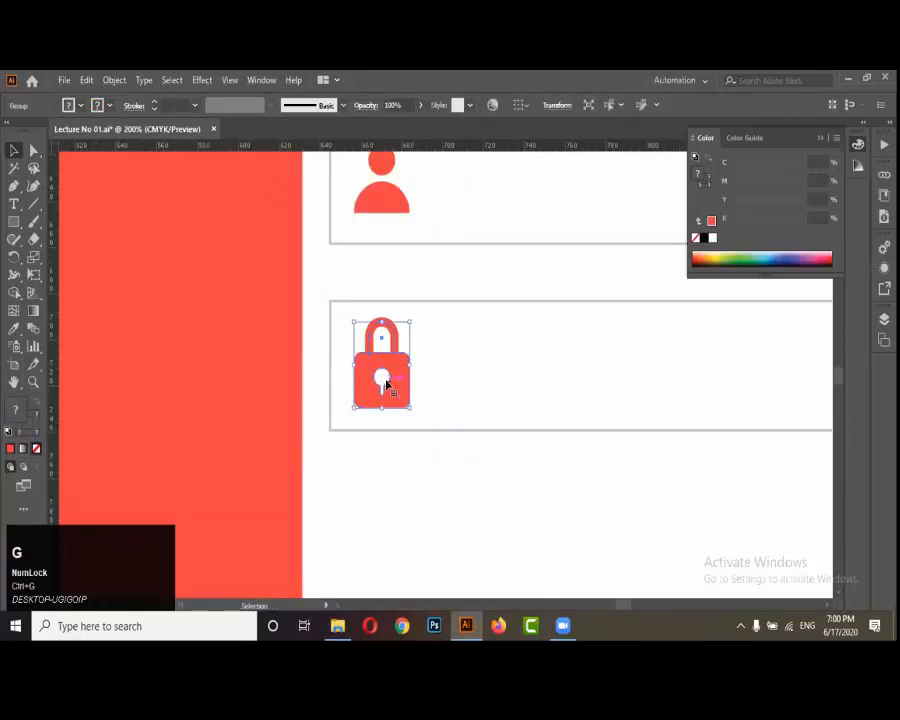
pyautogui.click(440, 303)
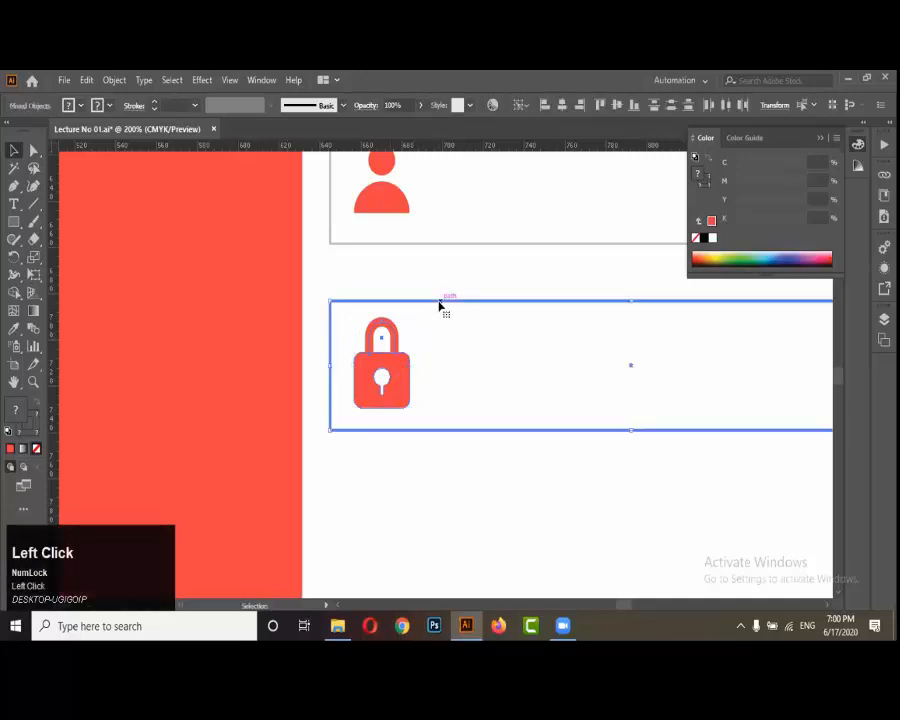
pyautogui.click(288, 412)
pyautogui.keyDown('alt'); pyautogui.scroll(-5, 282, 418); pyautogui.keyUp('alt')
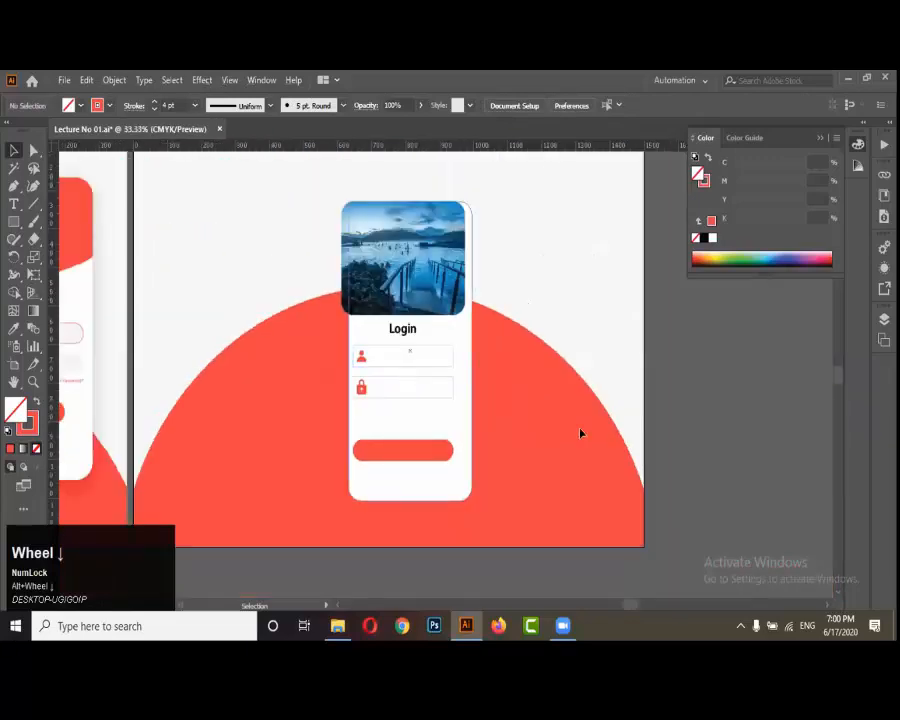
# Move the user icon and padlock icon together slightly to the right inside their input fields
pyautogui.click(474, 372)
pyautogui.keyDown('alt'); pyautogui.scroll(4, 350, 378); pyautogui.keyUp('alt')
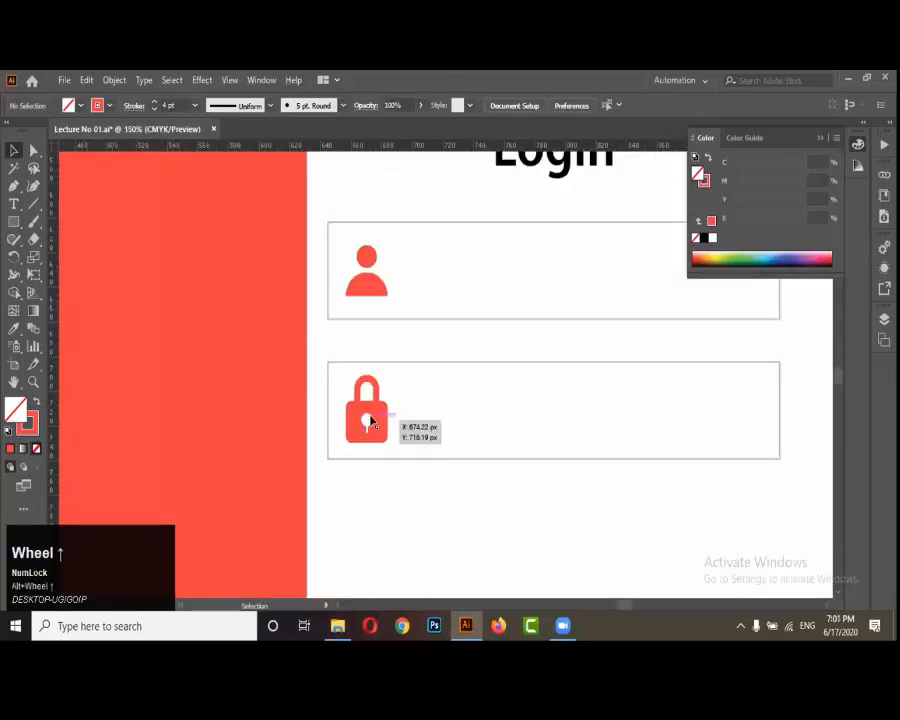
pyautogui.click(370, 420)
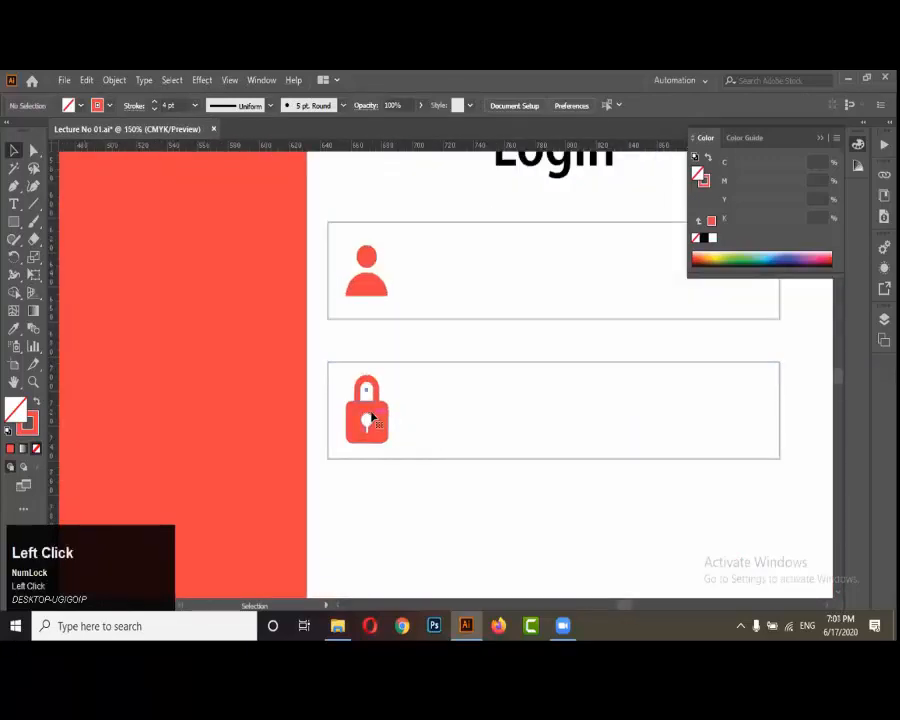
pyautogui.keyDown('shift'); pyautogui.click(370, 290); pyautogui.keyUp('shift')
pyautogui.moveTo(370, 290); pyautogui.dragTo(370, 320)
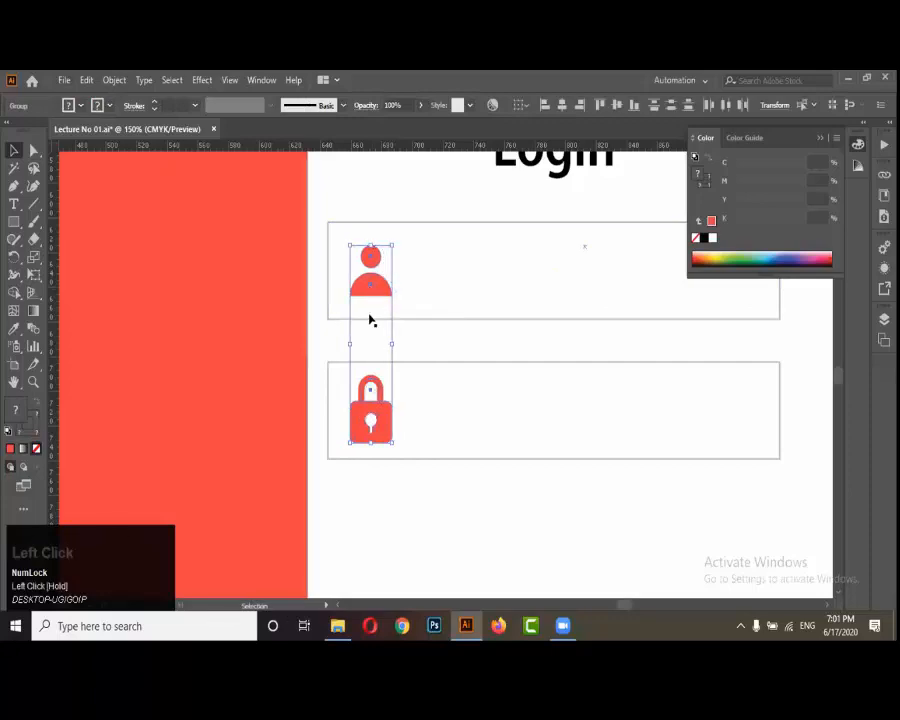
pyautogui.keyDown('alt'); pyautogui.scroll(-5, 370, 325); pyautogui.keyUp('alt')
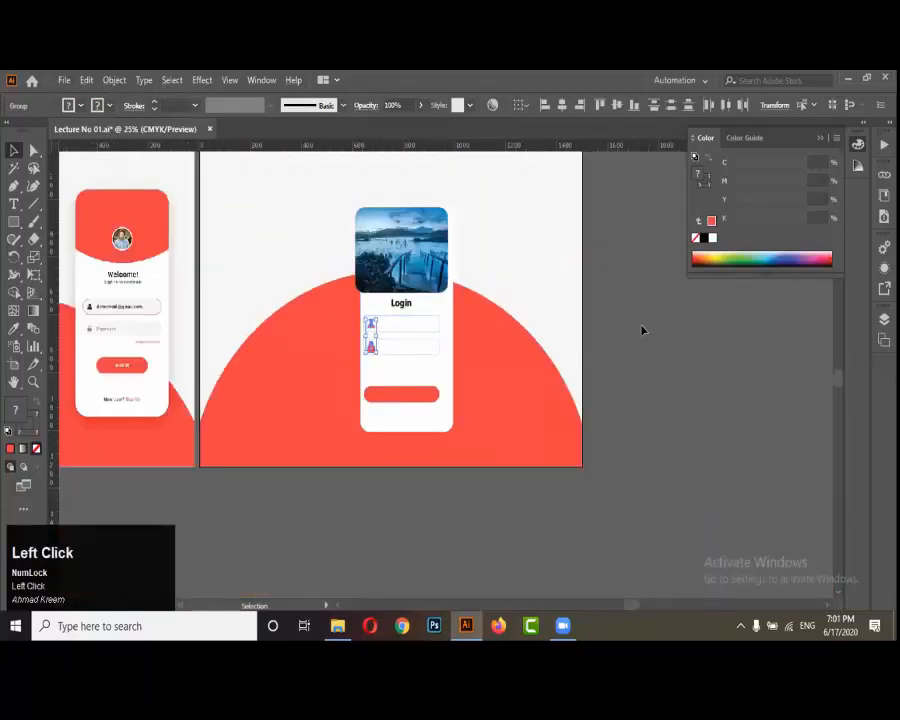
pyautogui.click(643, 330)
# Examine the username and password labels beside the icons in the reference login design
pyautogui.scroll(-1, 472, 341)
pyautogui.scroll(3, 200, 345)
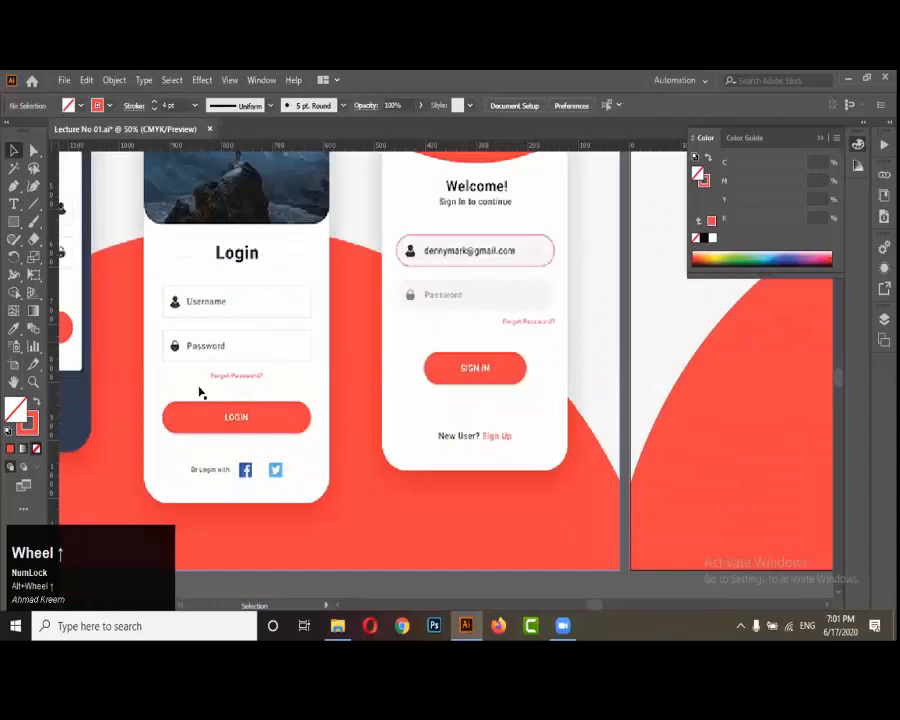
pyautogui.keyDown('alt'); pyautogui.scroll(1, 200, 395); pyautogui.keyUp('alt')
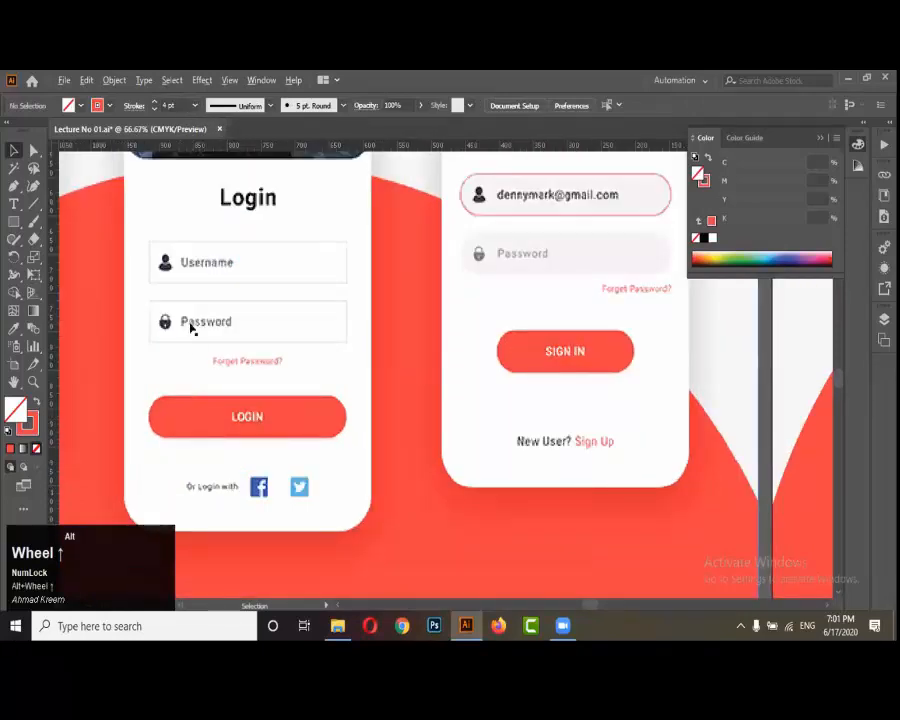
pyautogui.keyDown('alt'); pyautogui.scroll(2, 220, 372); pyautogui.keyUp('alt')
pyautogui.scroll(1, 192, 360)
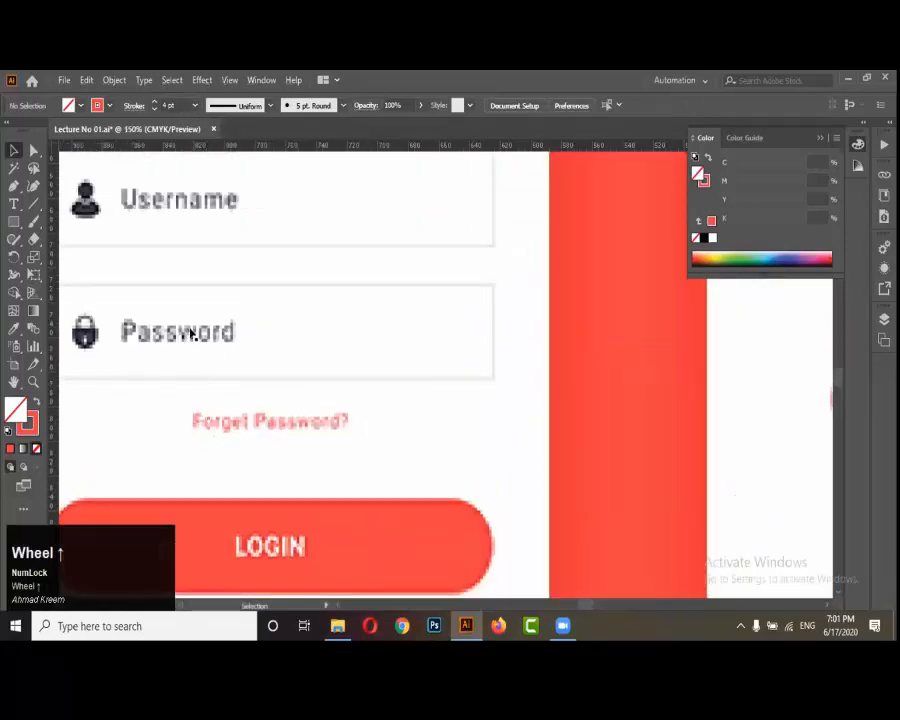
pyautogui.keyDown('alt'); pyautogui.scroll(-1, 185, 355); pyautogui.keyUp('alt')
pyautogui.keyDown('alt'); pyautogui.scroll(-5, 185, 355); pyautogui.keyUp('alt')
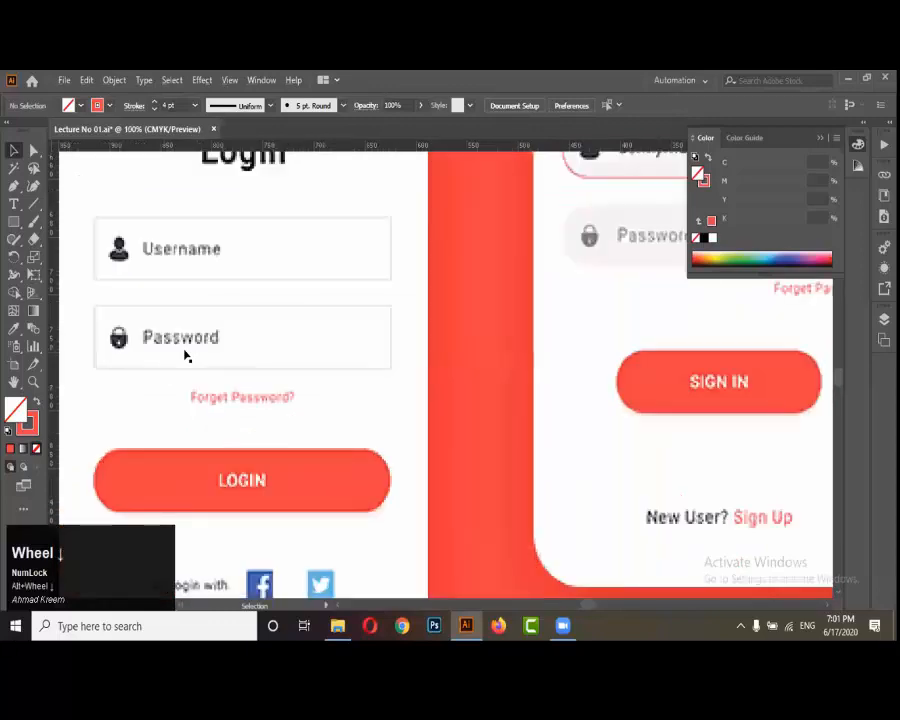
pyautogui.keyDown('alt'); pyautogui.scroll(6, 438, 350); pyautogui.keyUp('alt')
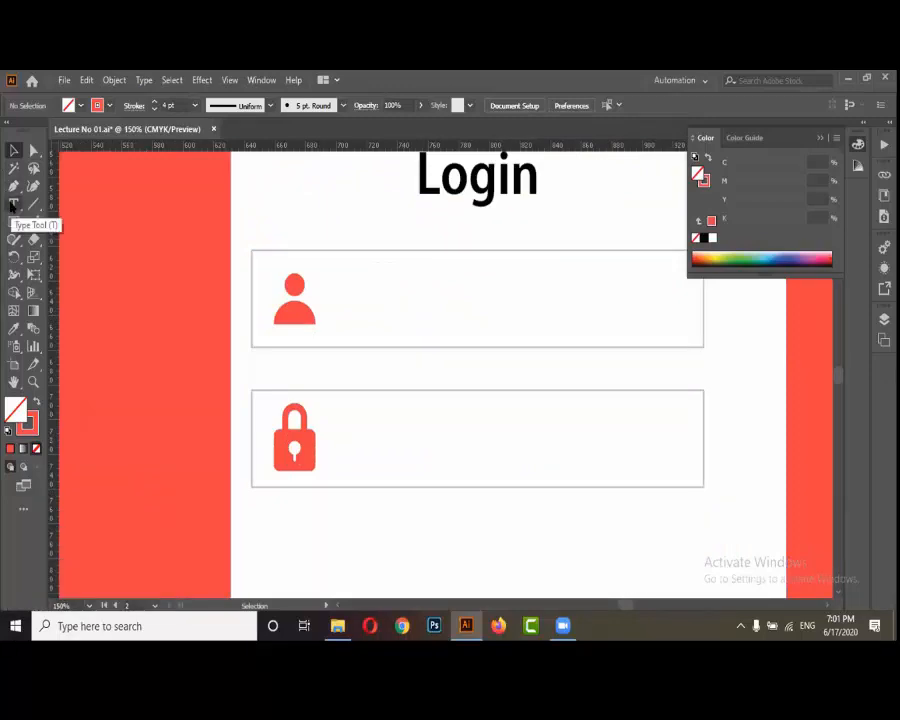
# Add the text label "username" beside the user icon in the first input field
pyautogui.click(13, 205)
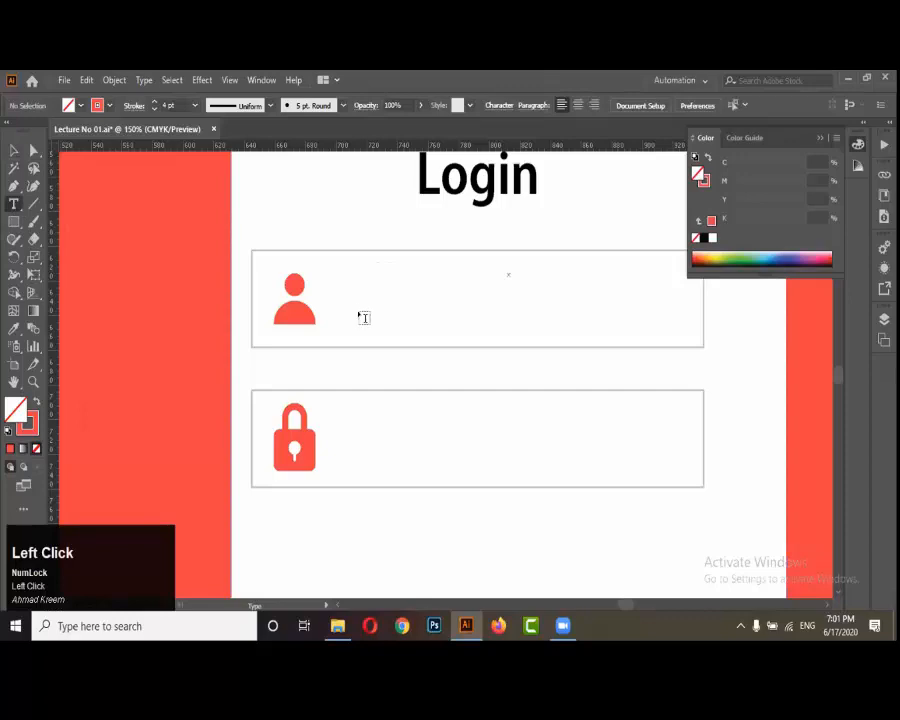
pyautogui.keyDown('alt'); pyautogui.scroll(-2, 365, 315); pyautogui.keyUp('alt')
pyautogui.keyDown('alt'); pyautogui.scroll(2, 370, 318); pyautogui.keyUp('alt')
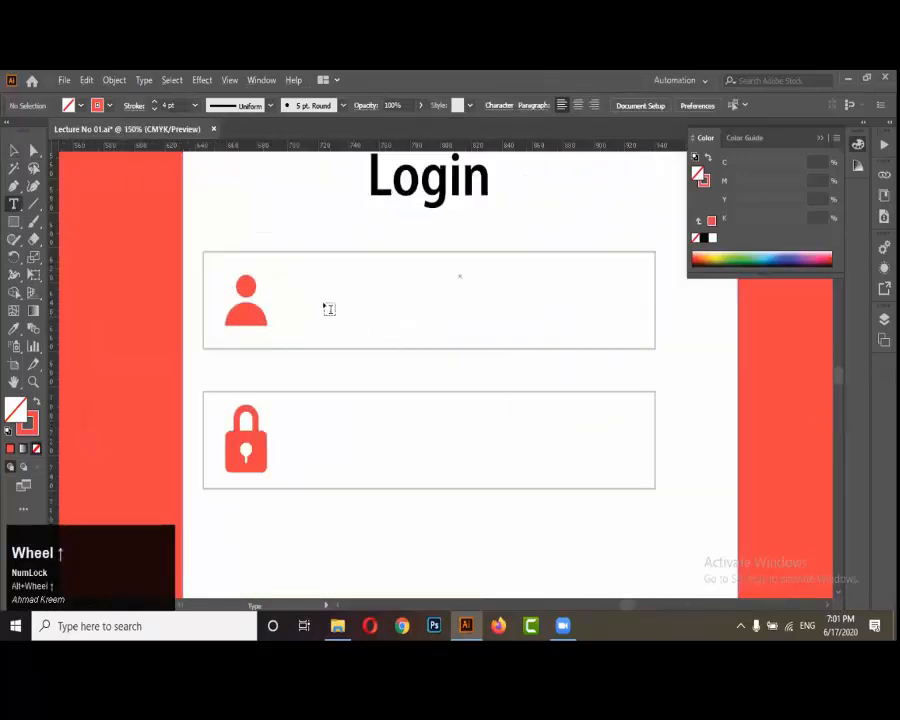
pyautogui.click(322, 305)
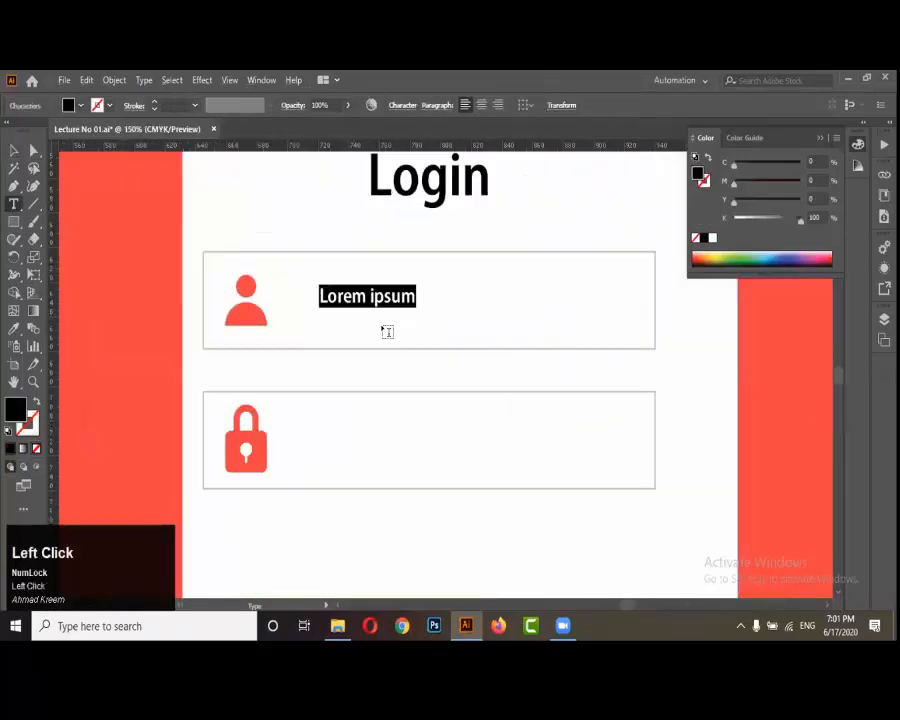
pyautogui.write('Use')
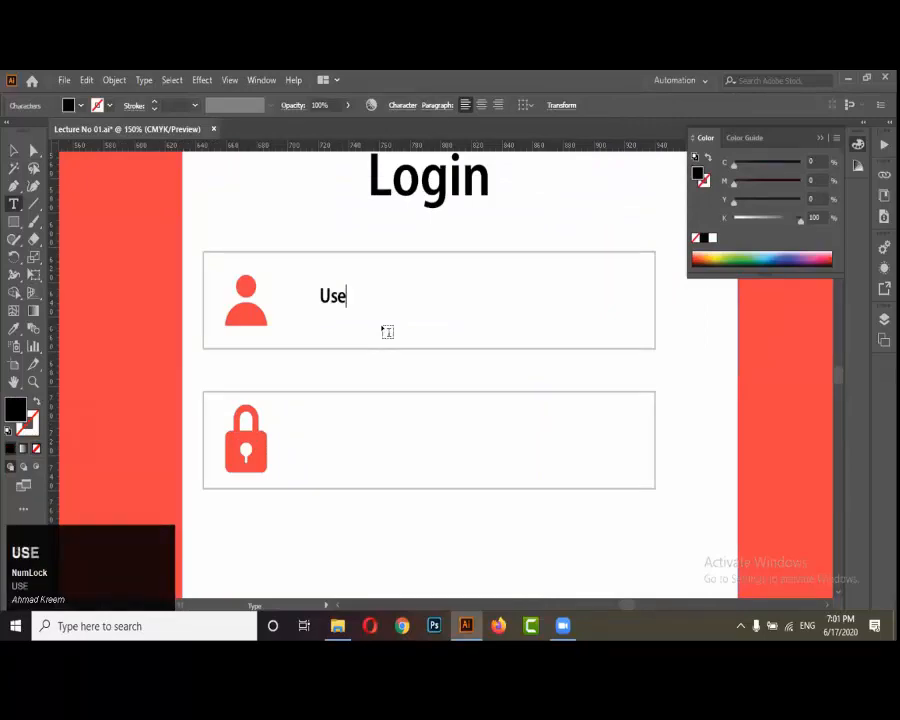
pyautogui.write('rname')
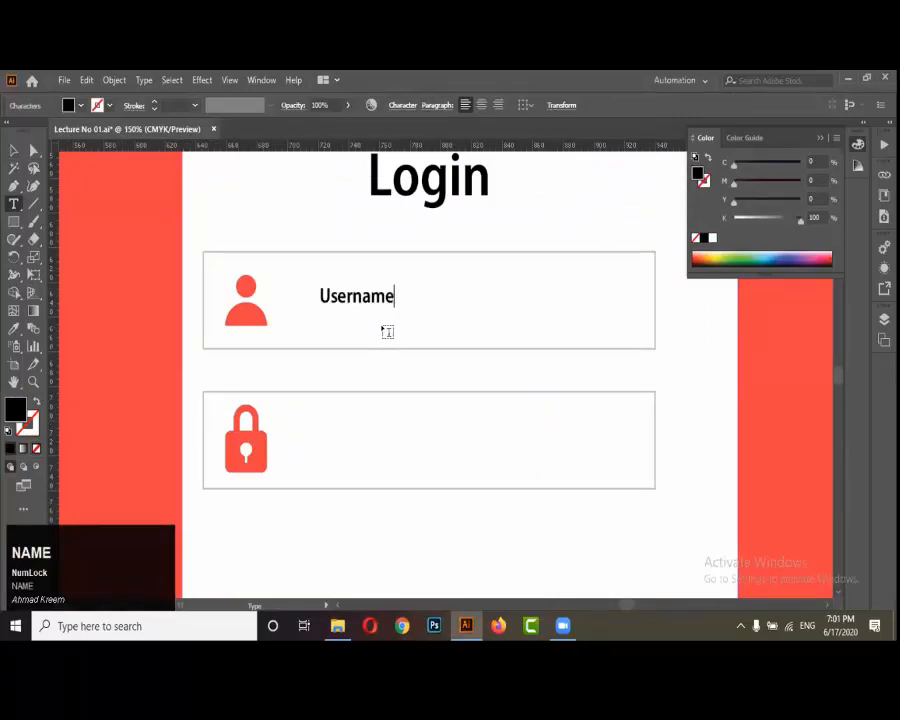
pyautogui.press('Left')
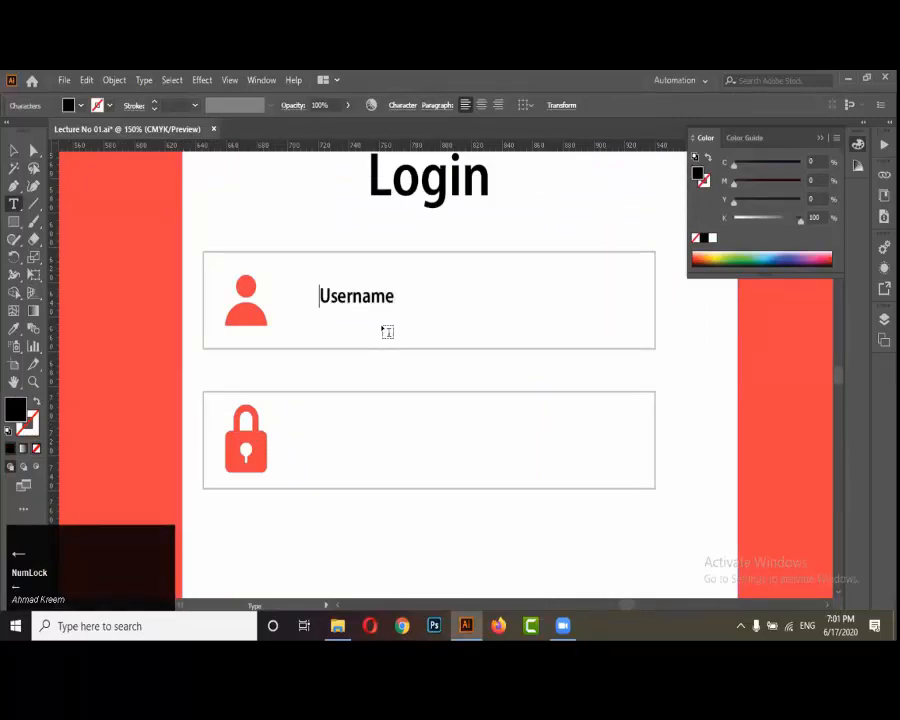
pyautogui.press('Delete')
pyautogui.write('u')
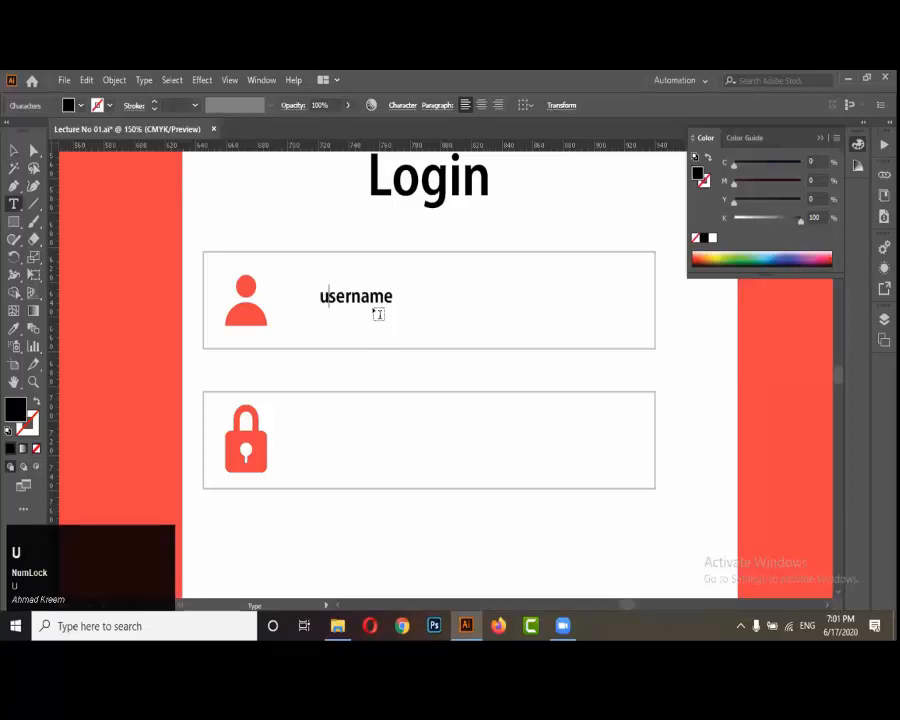
# Enlarge the username label and compare its size with the matching label in the reference login design
pyautogui.click(15, 152)
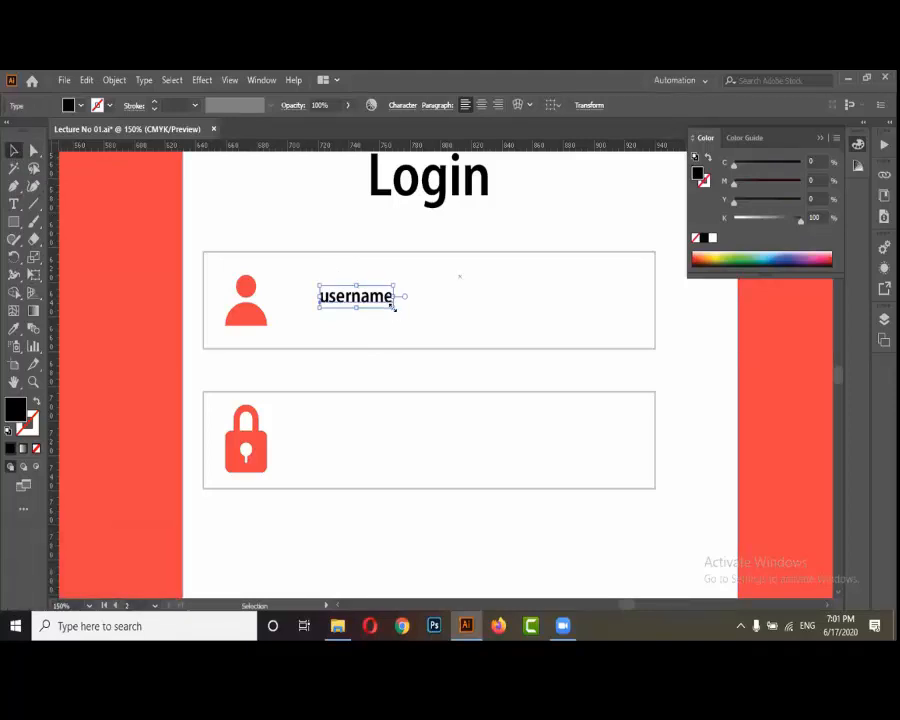
pyautogui.moveTo(391, 297); pyautogui.dragTo(487, 298)
pyautogui.scroll(-3, 487, 298)
pyautogui.scroll(-3, 487, 298)
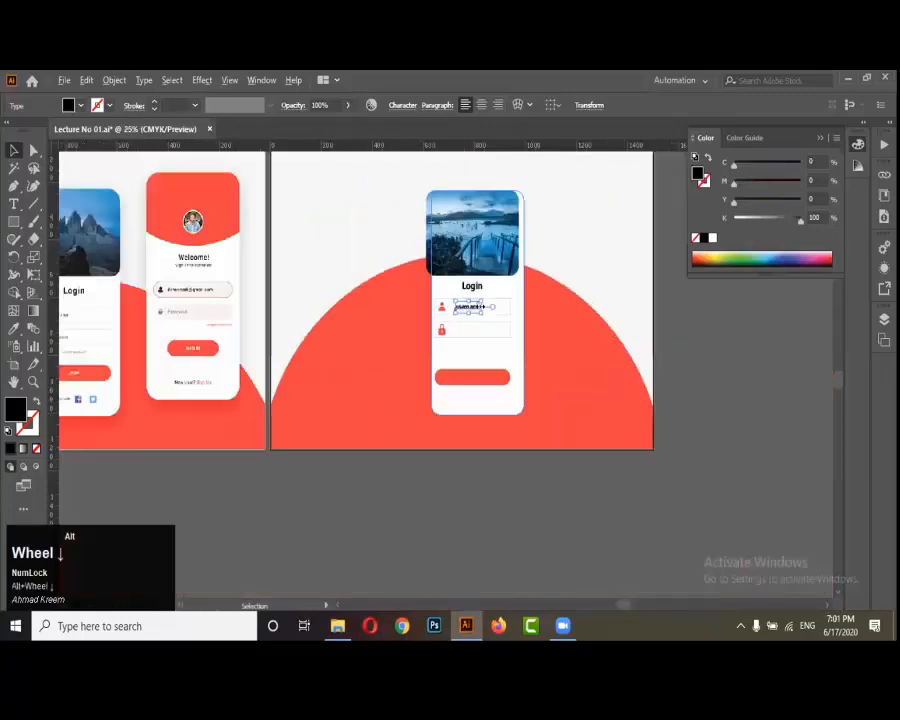
pyautogui.scroll(2, 195, 317)
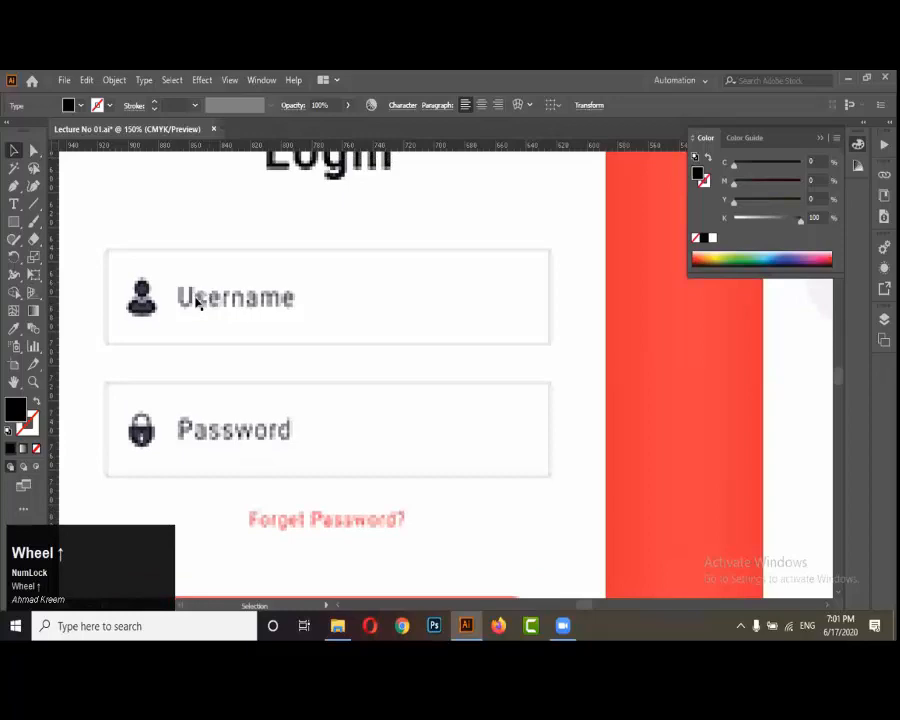
pyautogui.keyDown('alt'); pyautogui.scroll(-6, 173, 311); pyautogui.keyUp('alt')
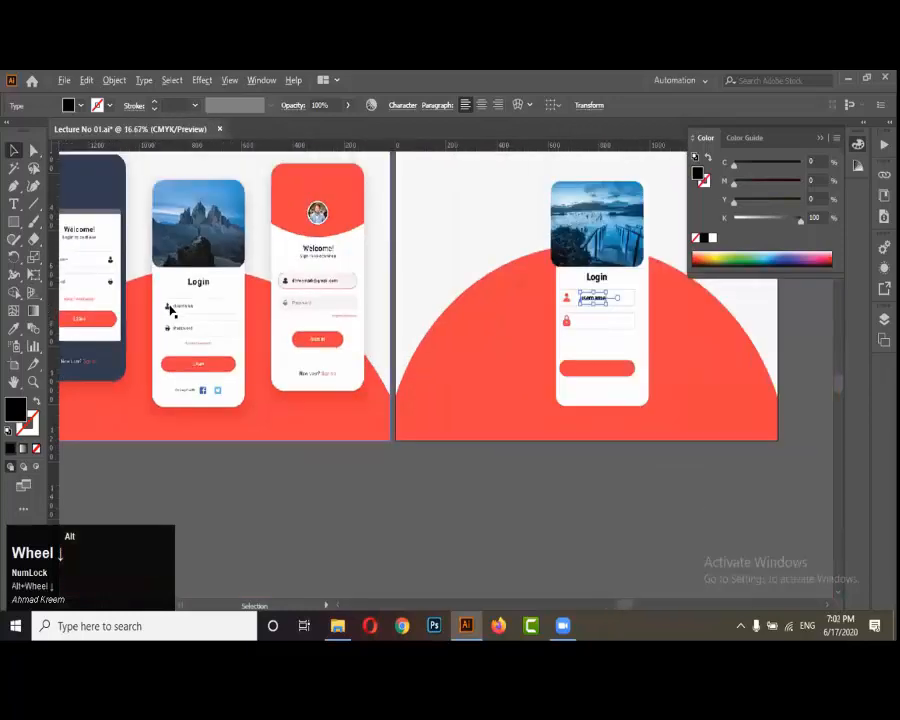
pyautogui.keyDown('alt'); pyautogui.scroll(-1, 170, 311); pyautogui.keyUp('alt')
pyautogui.keyDown('alt'); pyautogui.scroll(7, 452, 306); pyautogui.keyUp('alt')
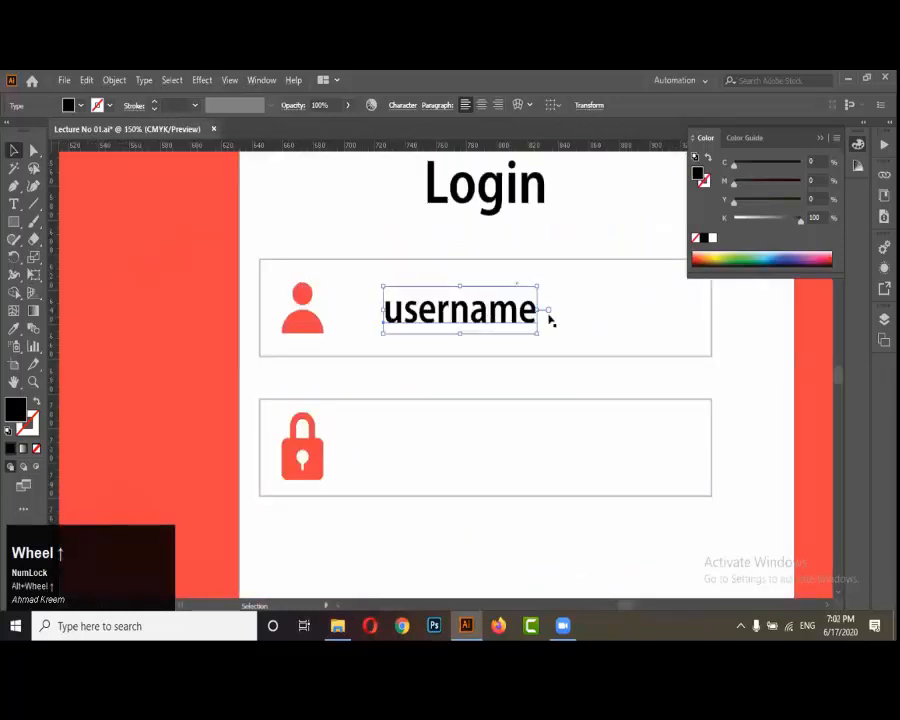
# Scale the username label down slightly inside the first input field
pyautogui.moveTo(540, 310); pyautogui.dragTo(529, 310)
pyautogui.keyDown('alt'); pyautogui.scroll(2, 462, 307); pyautogui.keyUp('alt')
pyautogui.moveTo(464, 317); pyautogui.dragTo(461, 318)
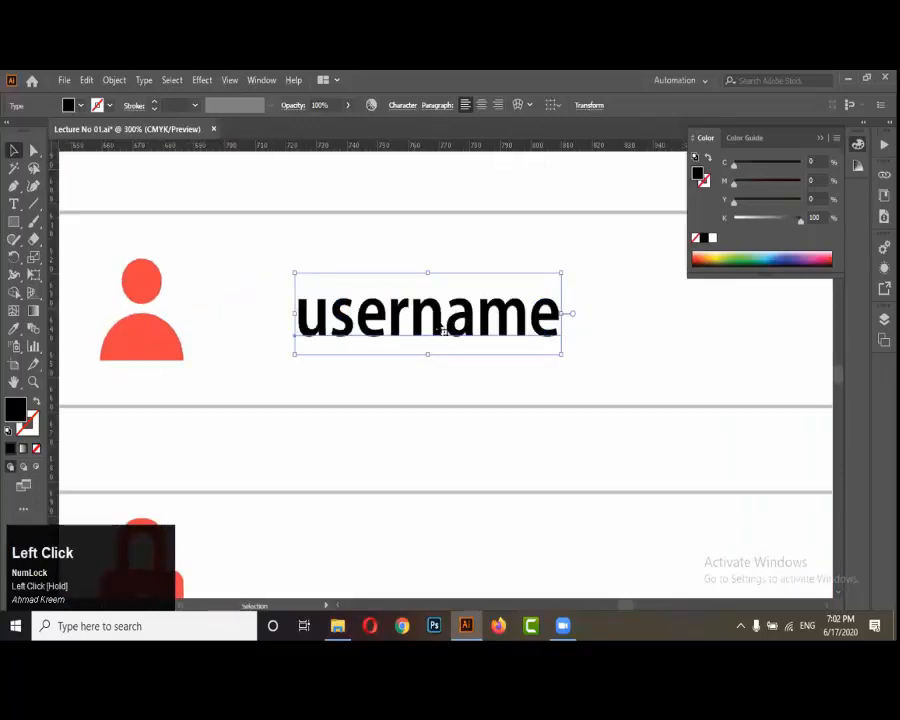
pyautogui.keyDown('shift'); pyautogui.click(604, 345); pyautogui.keyUp('shift')
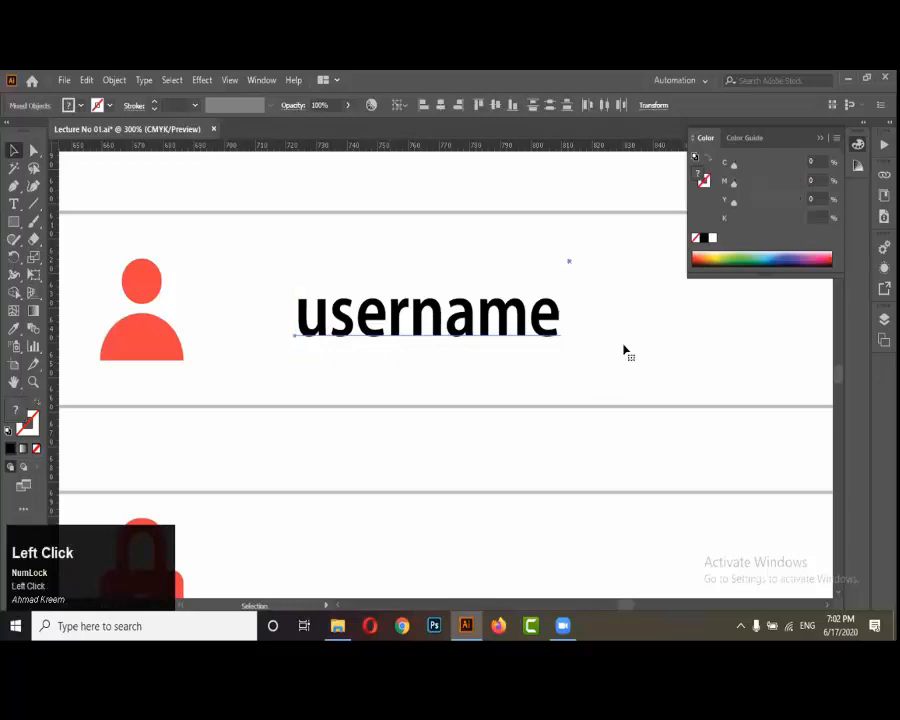
pyautogui.keyDown('alt'); pyautogui.scroll(-2, 458, 390); pyautogui.keyUp('alt')
pyautogui.click(456, 372)
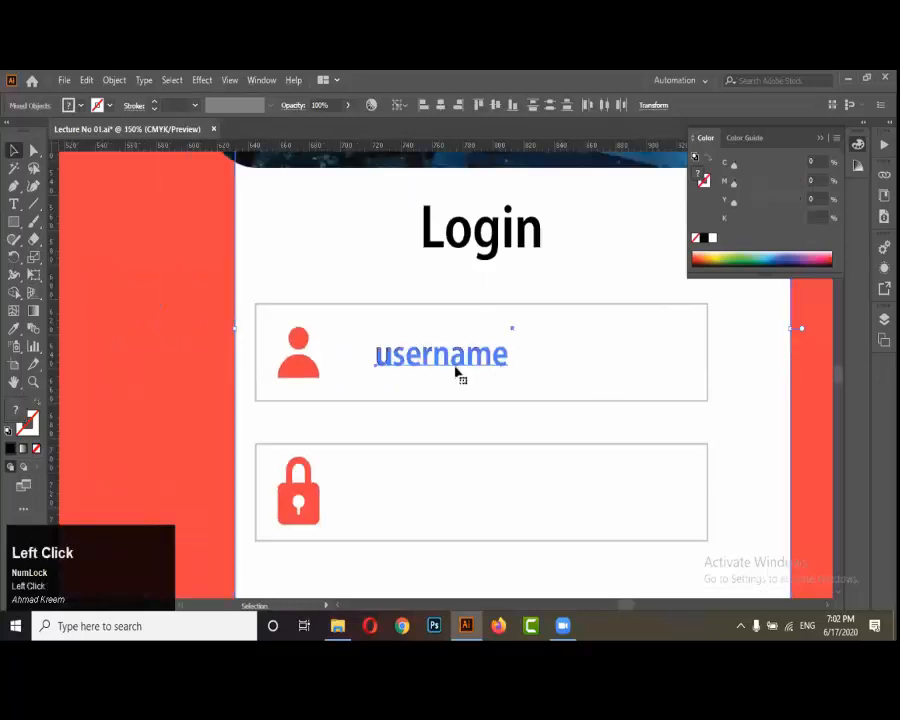
pyautogui.click(544, 388)
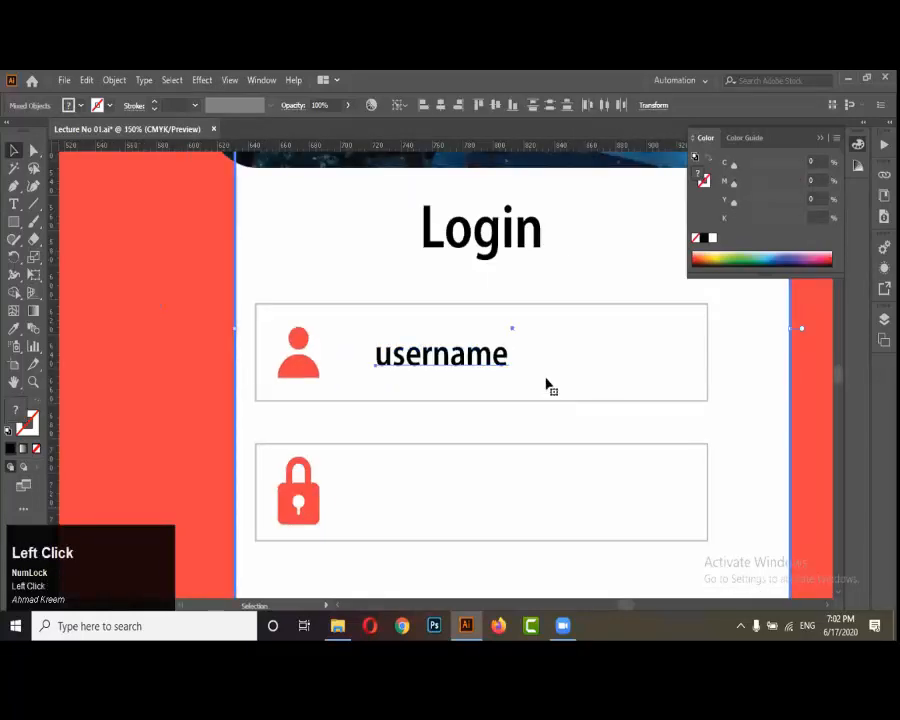
pyautogui.click(302, 376)
# Center the username label vertically on the first input field's rectangle
pyautogui.click(384, 358)
pyautogui.keyDown('shift'); pyautogui.click(424, 405); pyautogui.keyUp('shift')
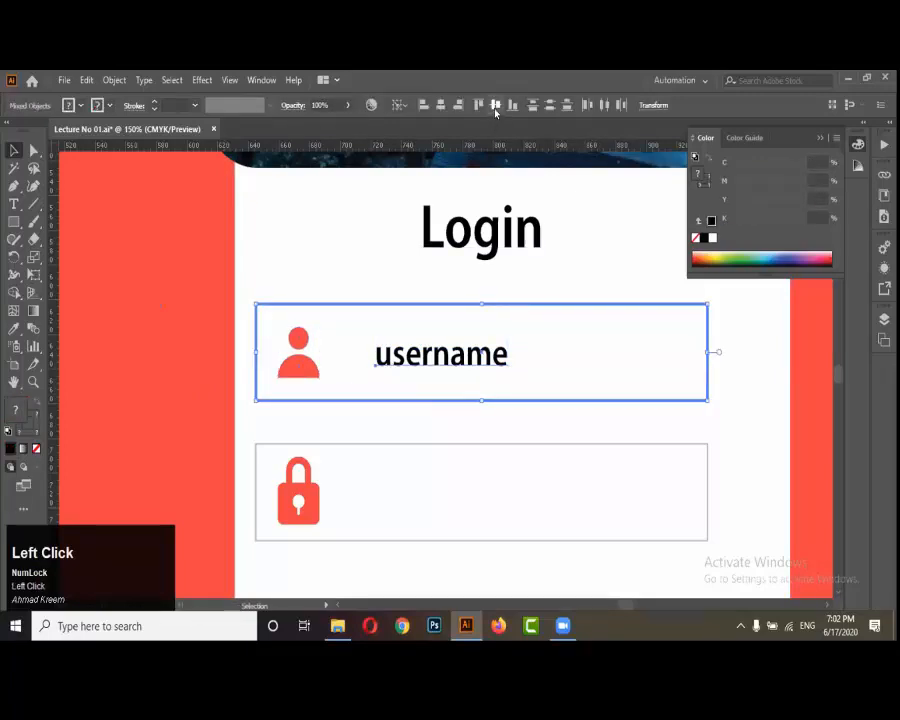
pyautogui.click(494, 112)
pyautogui.click(392, 328)
# Change the username label's fill to a medium grey, about C 47, M 38.5, Y 39, K 3
pyautogui.click(416, 362)
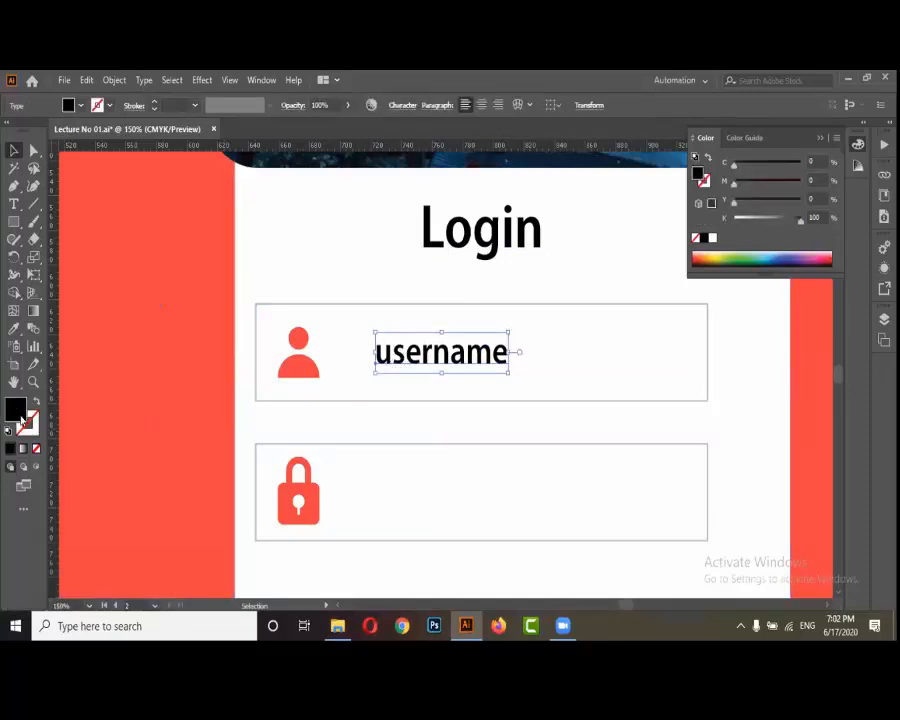
pyautogui.doubleClick(15, 410)
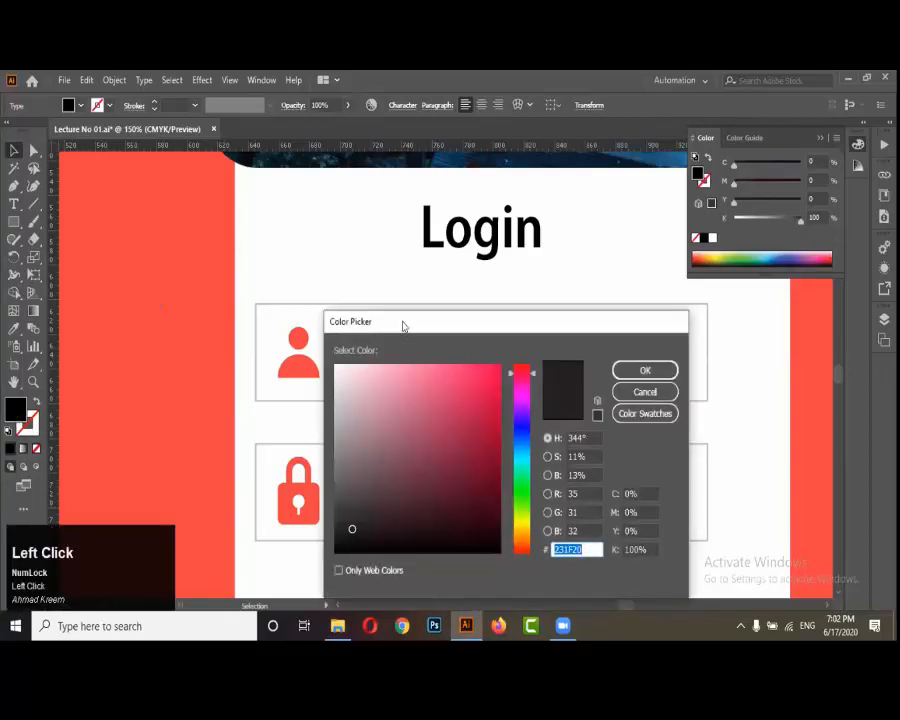
pyautogui.moveTo(403, 326); pyautogui.dragTo(498, 232)
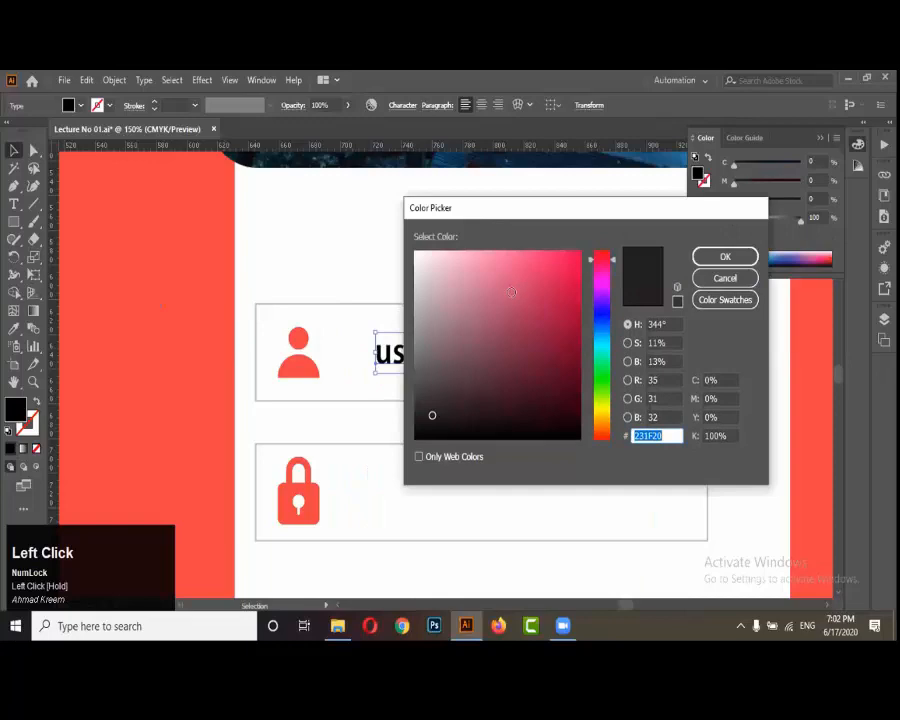
pyautogui.moveTo(431, 414); pyautogui.dragTo(396, 332)
pyautogui.click(725, 256)
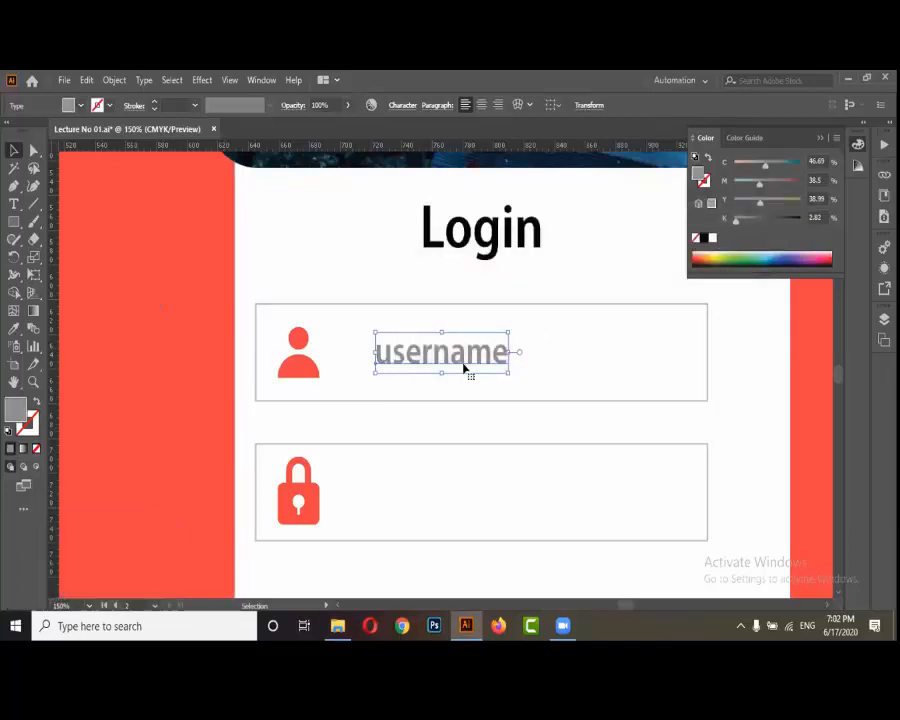
# Duplicate the username label straight down into the second input field, beside the padlock icon
pyautogui.press('c')
pyautogui.press('c')
pyautogui.press('c')
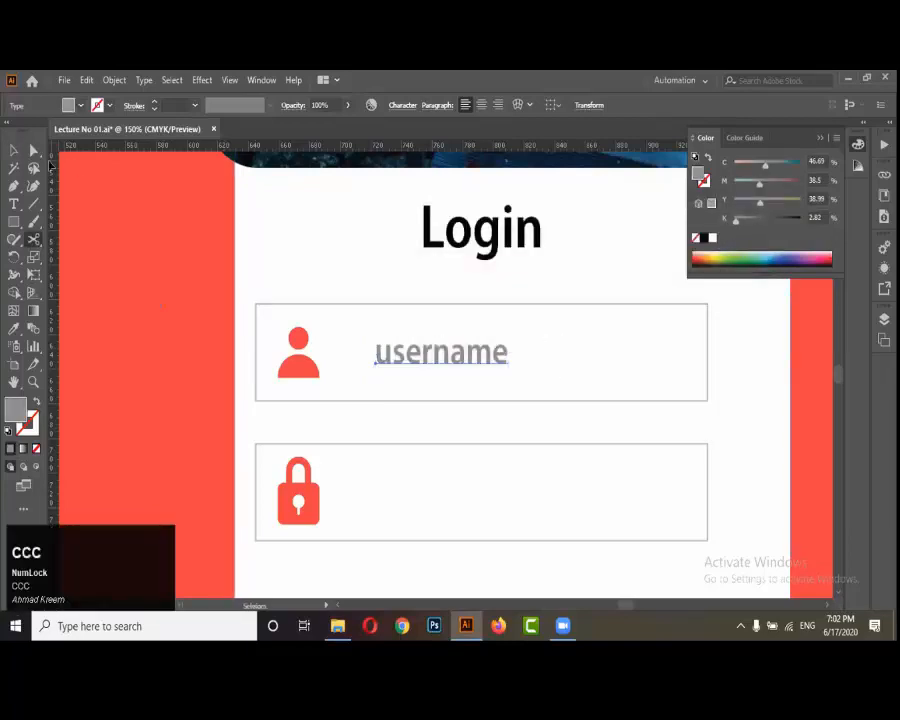
pyautogui.click(13, 152)
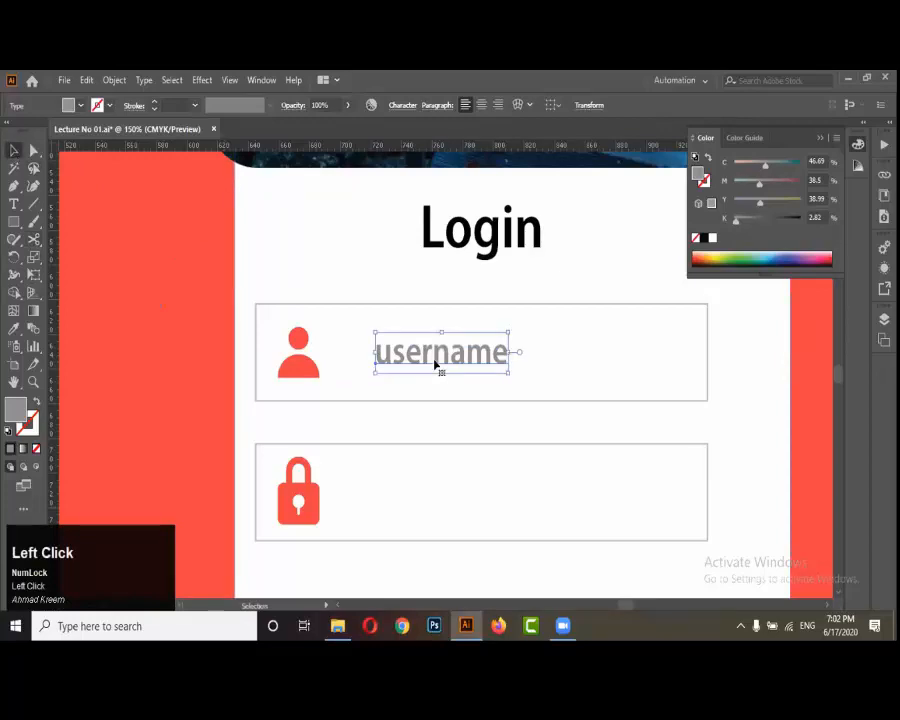
pyautogui.scroll(-1, 436, 364)
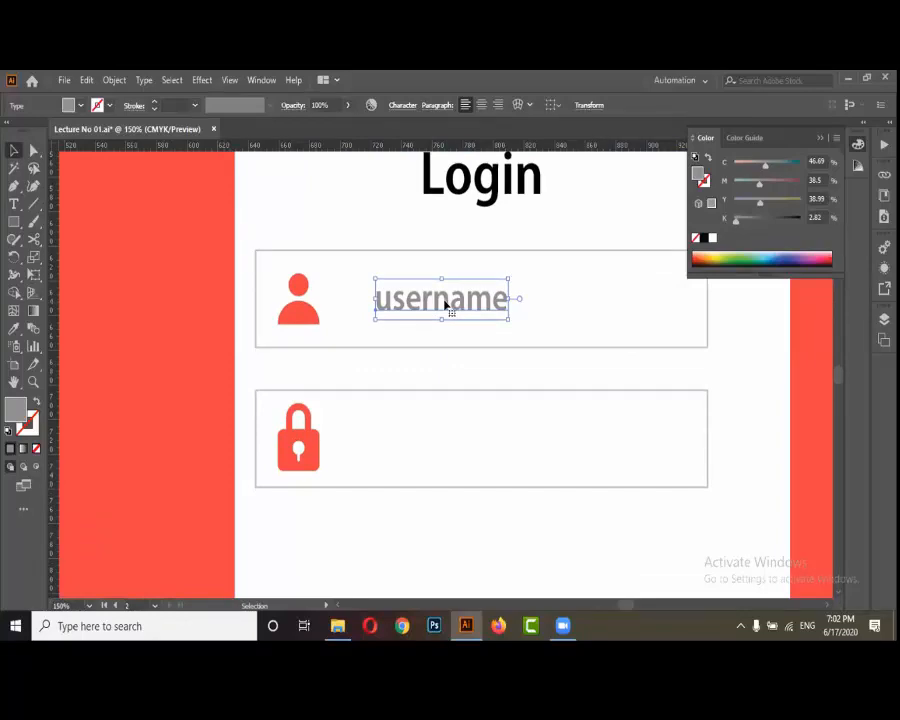
pyautogui.moveTo(445, 305); pyautogui.dragTo(448, 441)
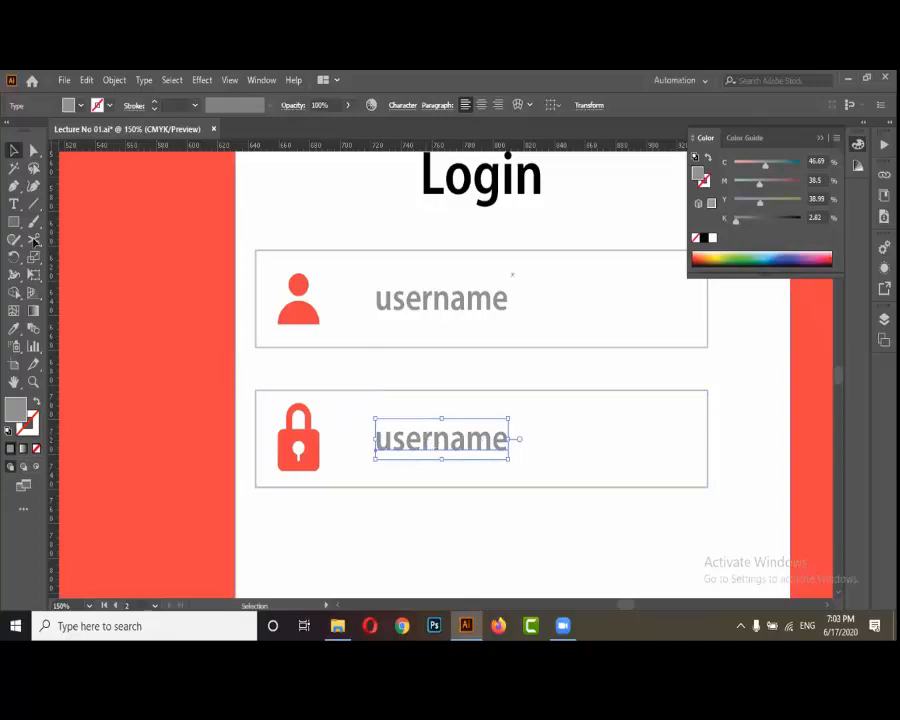
# Replace the text of the copied label in the second input field with "password"
pyautogui.click(12, 204)
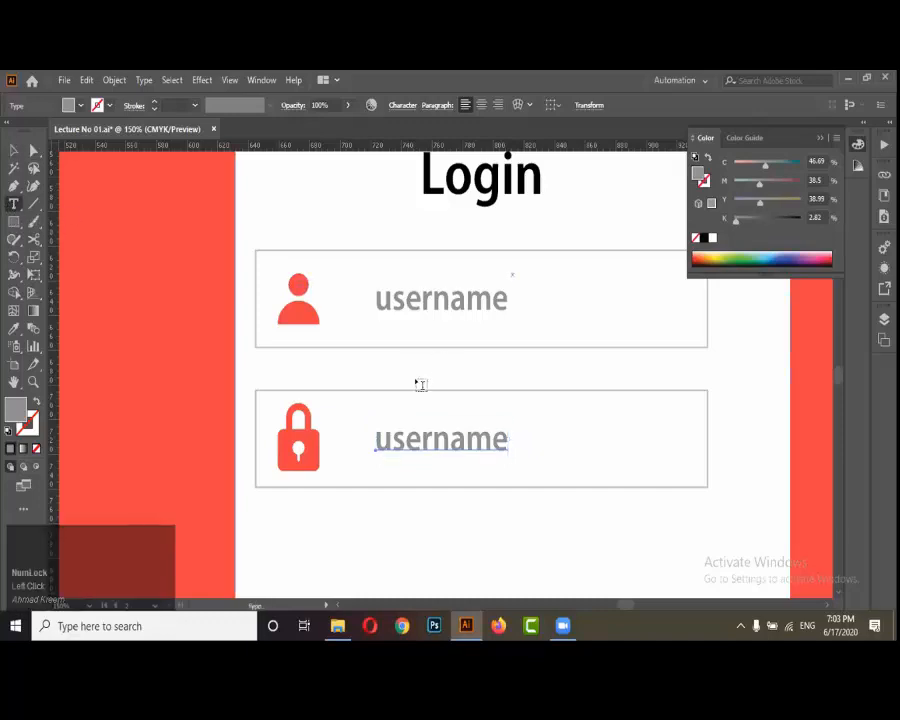
pyautogui.click(446, 437)
pyautogui.press('ctrl')
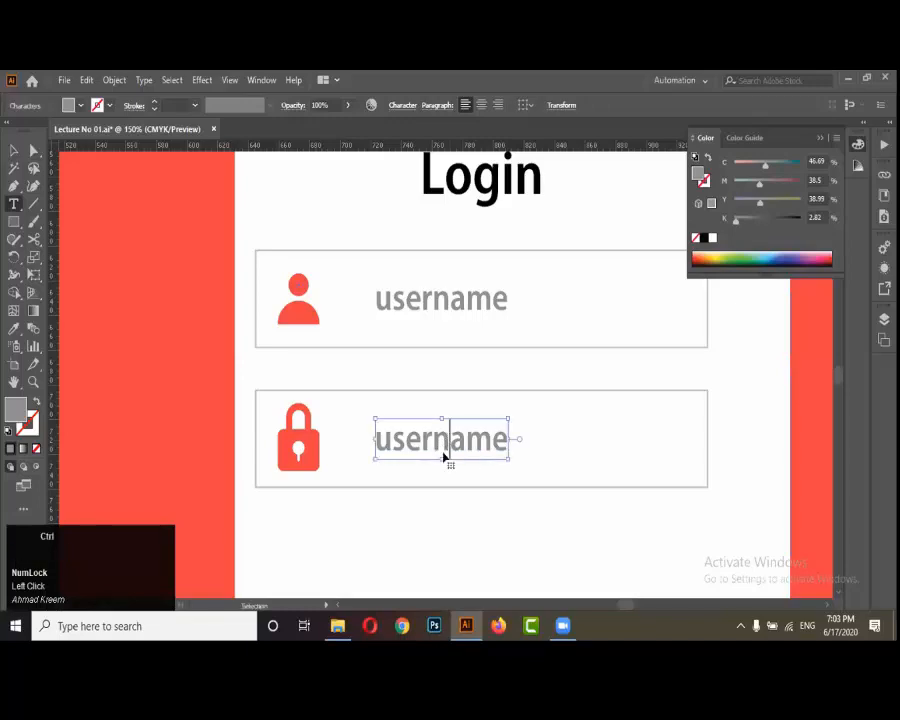
pyautogui.press('Right')
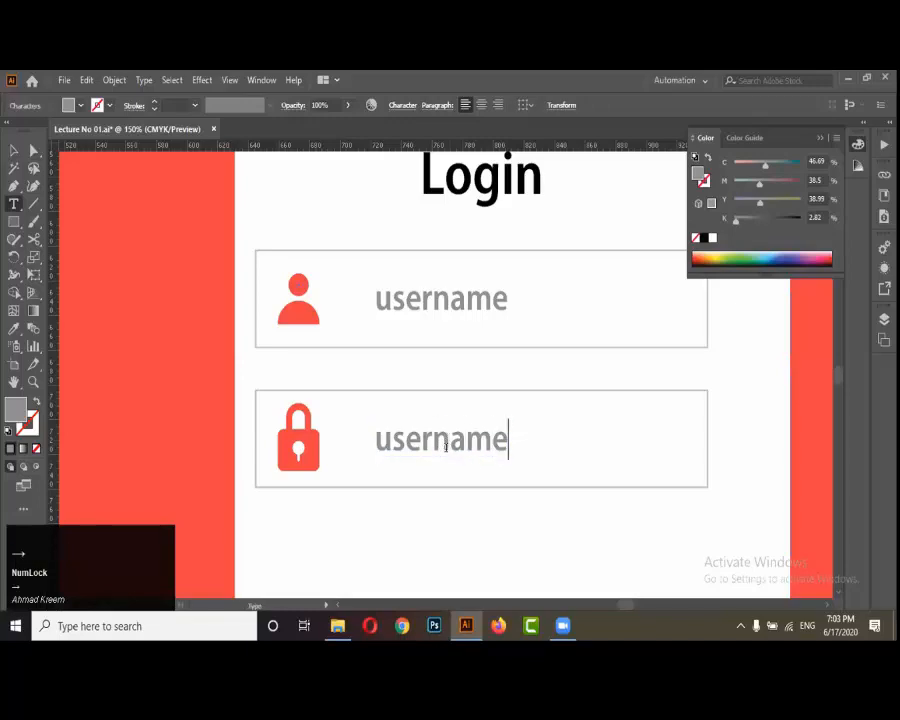
pyautogui.press('BackSpace')
pyautogui.press('BackSpace')
pyautogui.press('BackSpace')
pyautogui.press('BackSpace')
pyautogui.press('BackSpace')
pyautogui.press('BackSpace')
pyautogui.press('BackSpace')
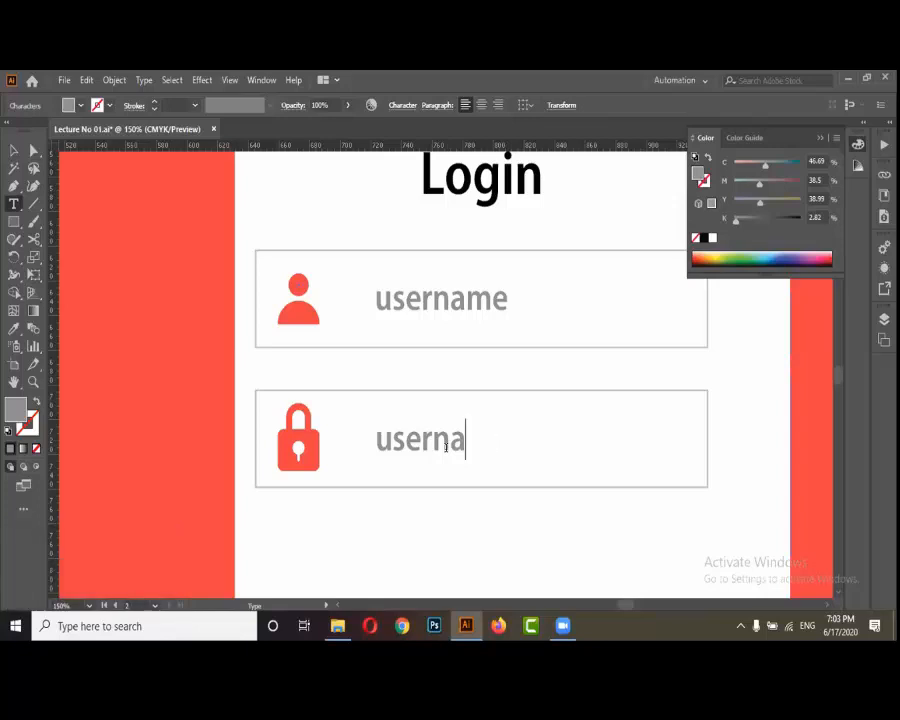
pyautogui.press('BackSpace')
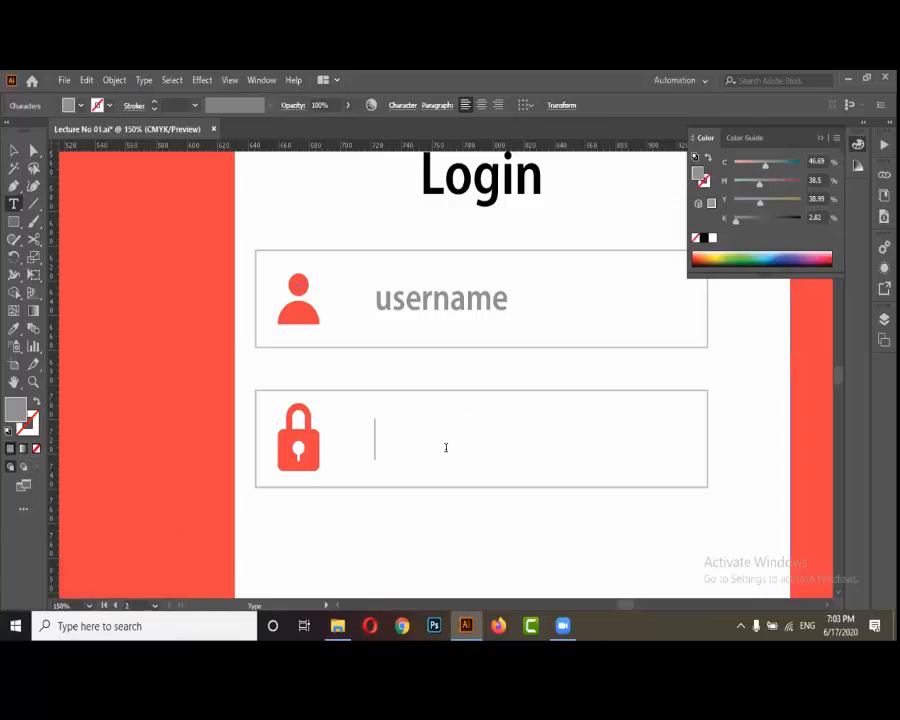
pyautogui.write('pass')
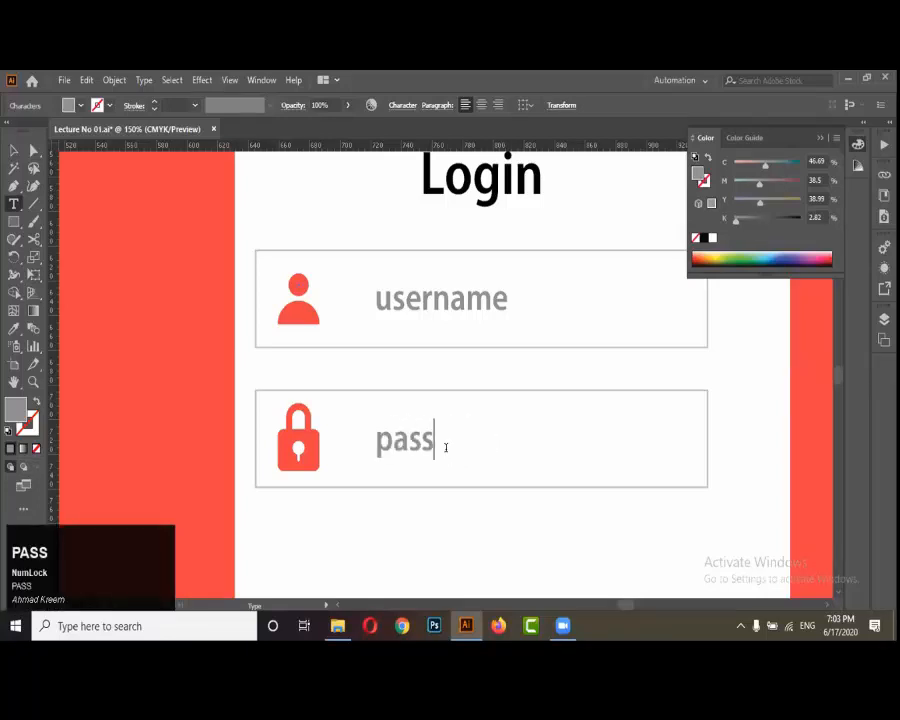
pyautogui.write('word')
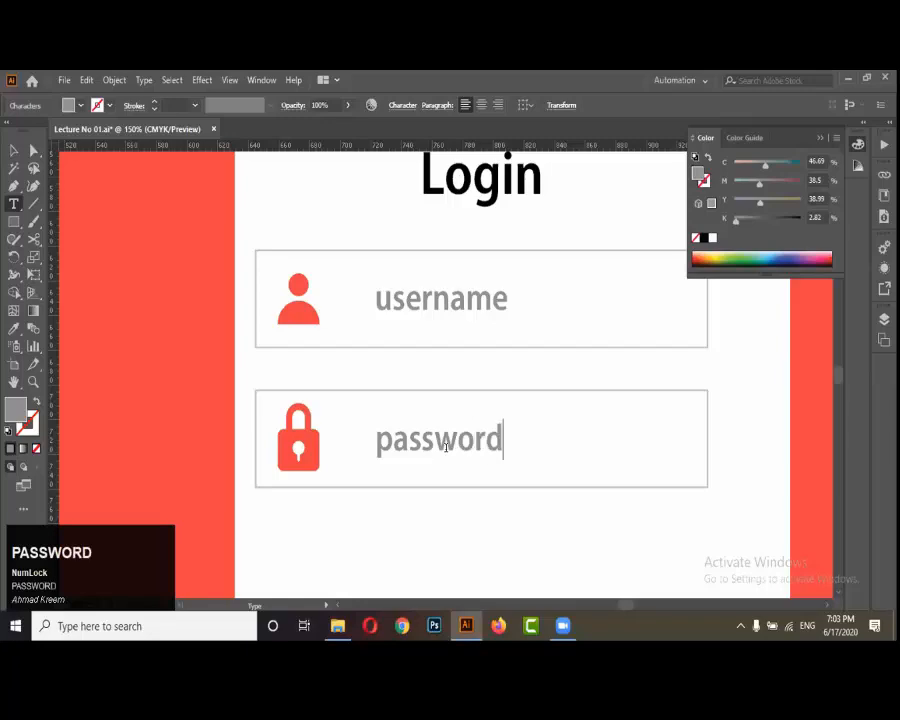
pyautogui.click(14, 150)
# Check the reference login design's label wording and capitalize the second field's label to read "Password"
pyautogui.keyDown('alt'); pyautogui.scroll(-1, 598, 399); pyautogui.keyUp('alt')
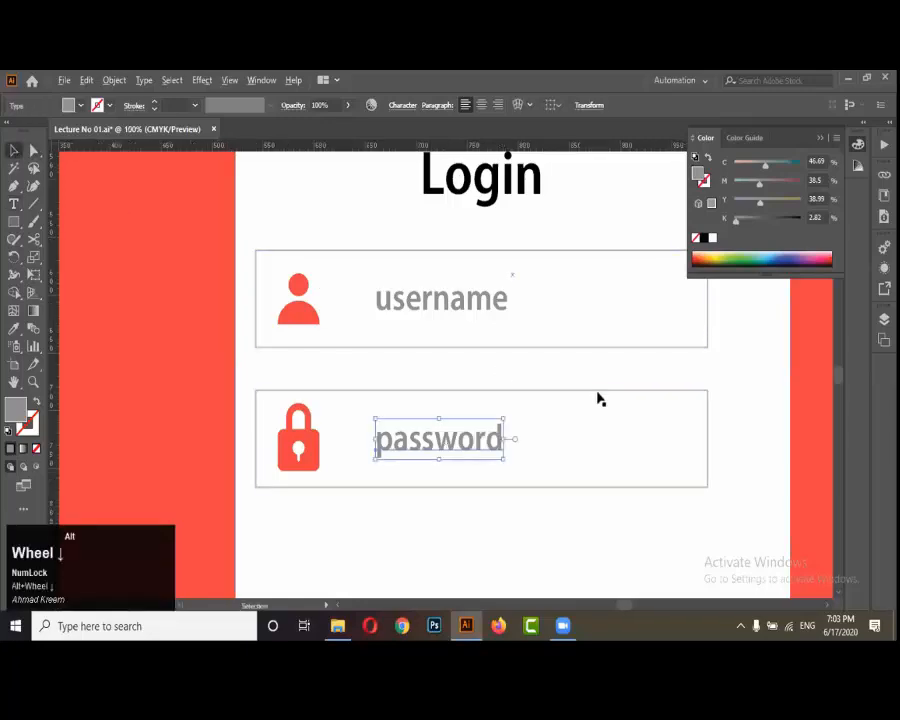
pyautogui.keyDown('alt'); pyautogui.scroll(-4, 598, 399); pyautogui.keyUp('alt')
pyautogui.keyDown('alt'); pyautogui.scroll(2, 135, 415); pyautogui.keyUp('alt')
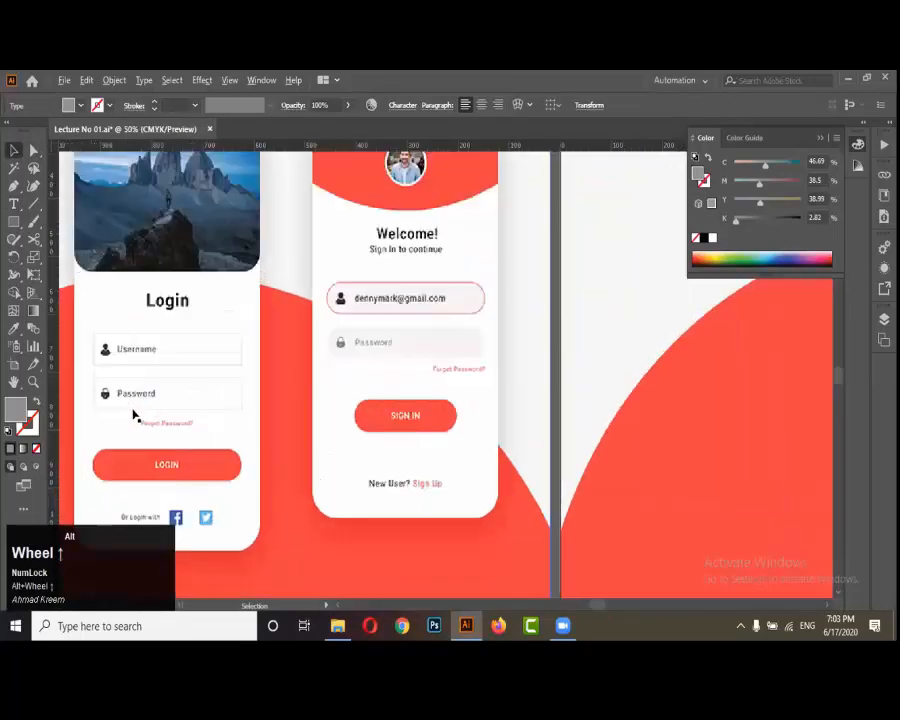
pyautogui.keyDown('alt'); pyautogui.scroll(1, 133, 408); pyautogui.keyUp('alt')
pyautogui.keyDown('alt'); pyautogui.scroll(-3, 135, 406); pyautogui.keyUp('alt')
pyautogui.keyDown('alt'); pyautogui.scroll(3, 378, 386); pyautogui.keyUp('alt')
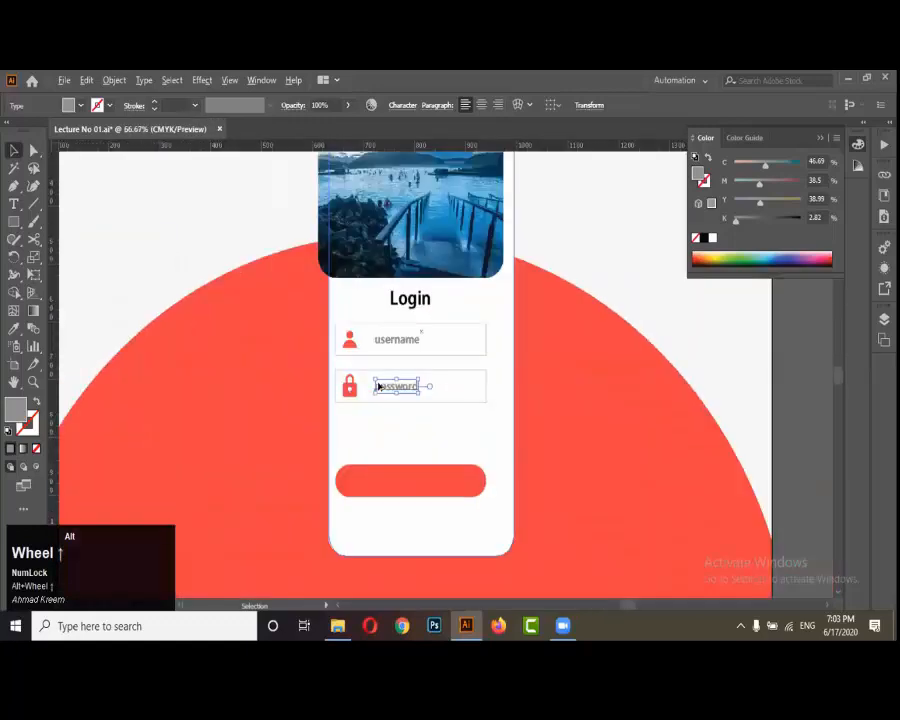
pyautogui.keyDown('alt'); pyautogui.scroll(1, 378, 386); pyautogui.keyUp('alt')
pyautogui.doubleClick(370, 382)
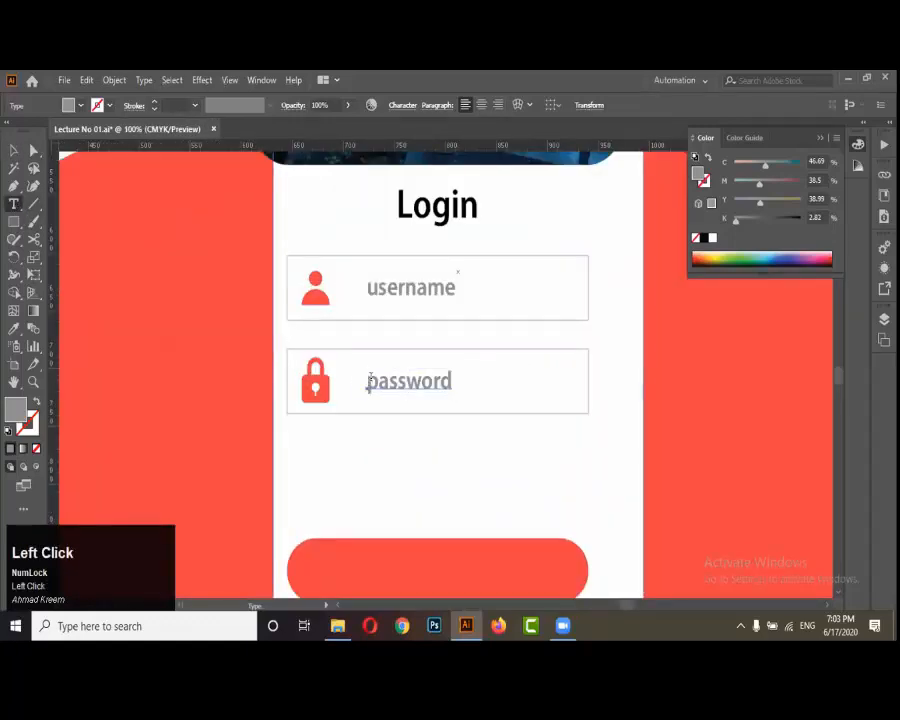
pyautogui.moveTo(367, 382); pyautogui.dragTo(371, 382)
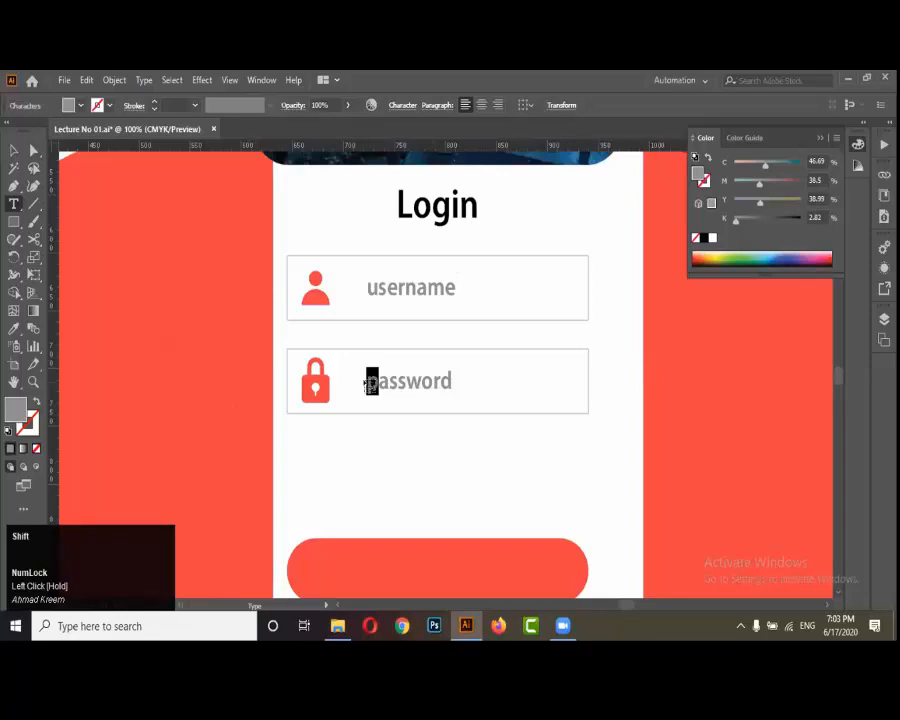
pyautogui.write('P')
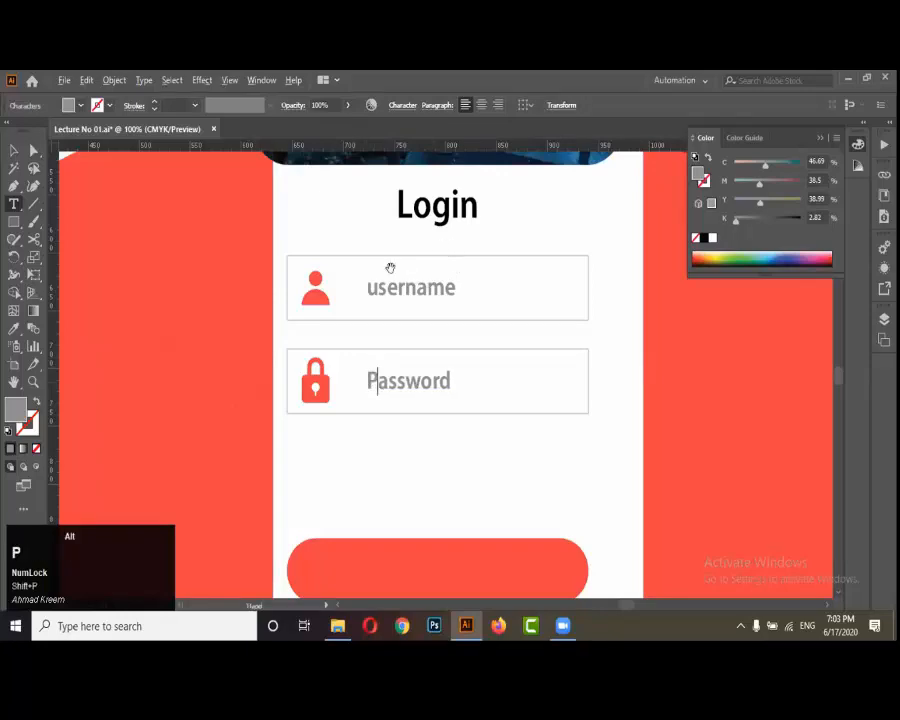
# Capitalize the first letter of the first input field's label to read "Username"
pyautogui.scroll(3, 395, 311)
pyautogui.moveTo(396, 310); pyautogui.dragTo(372, 310)
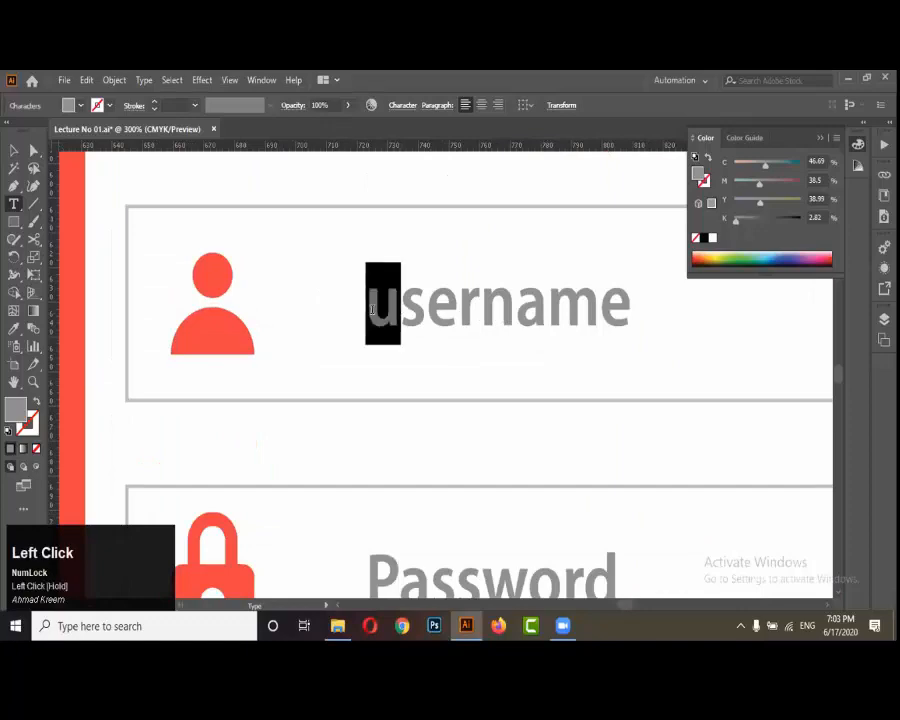
pyautogui.press('shift')
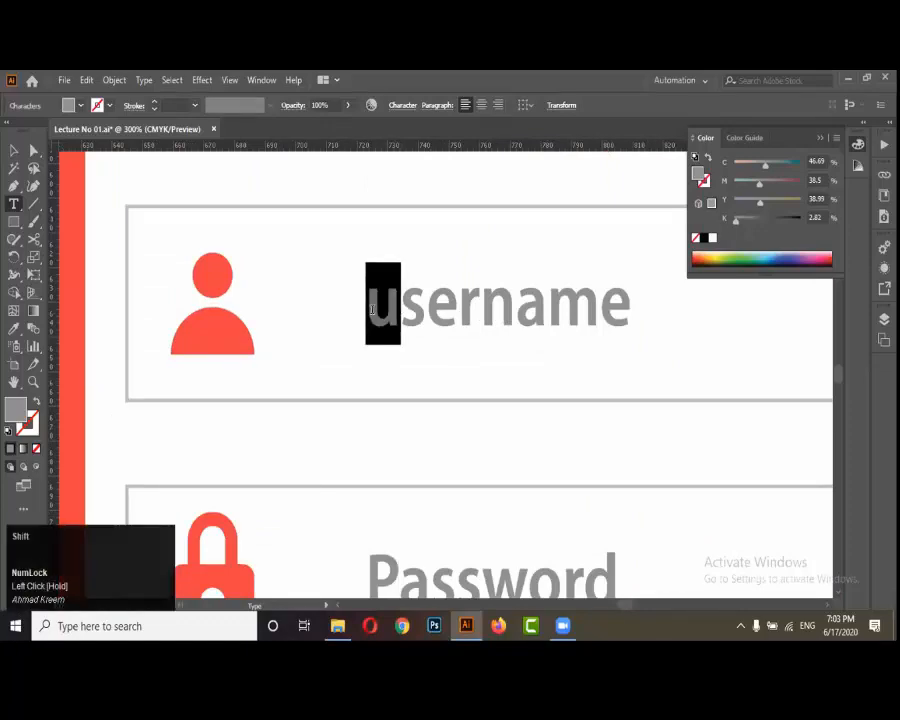
pyautogui.write('U')
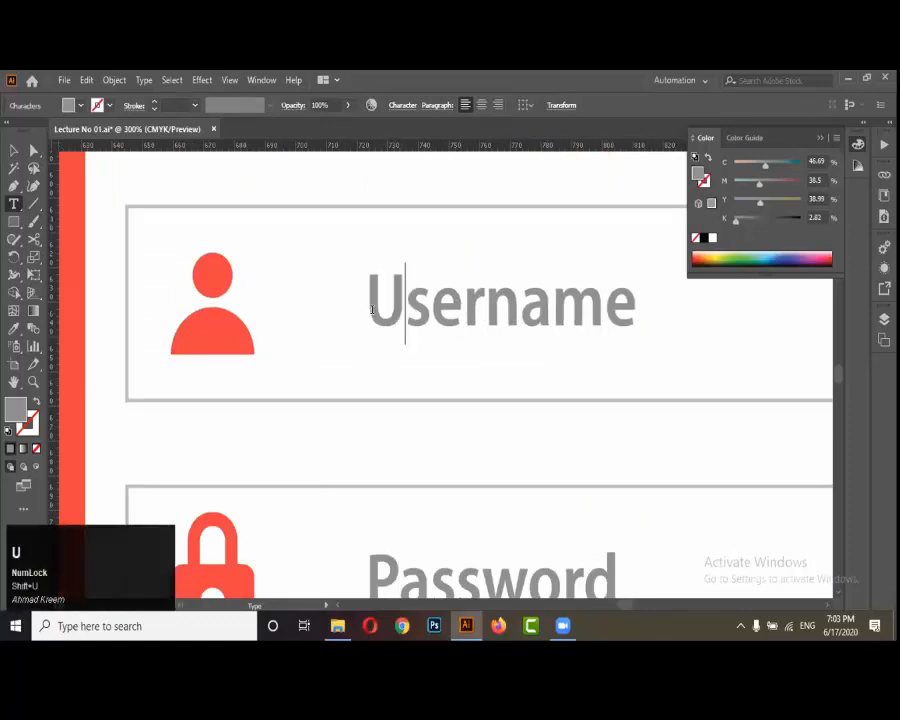
pyautogui.click(14, 150)
# Move the Username and Password labels together slightly closer to their icons
pyautogui.click(436, 317)
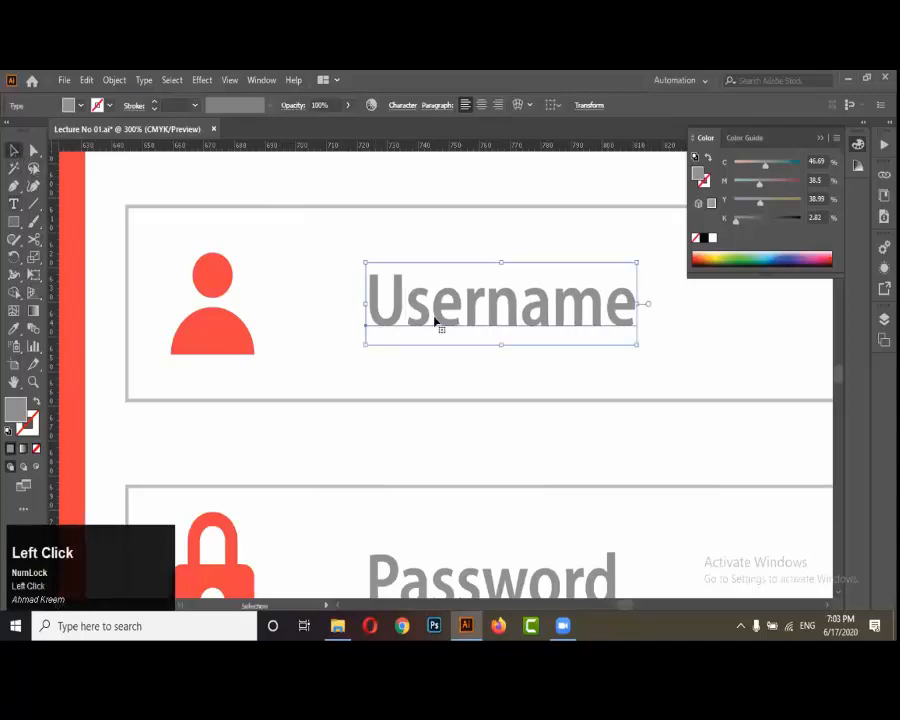
pyautogui.keyDown('alt'); pyautogui.scroll(-3, 436, 317); pyautogui.keyUp('alt')
pyautogui.keyDown('shift'); pyautogui.click(422, 453); pyautogui.keyUp('shift')
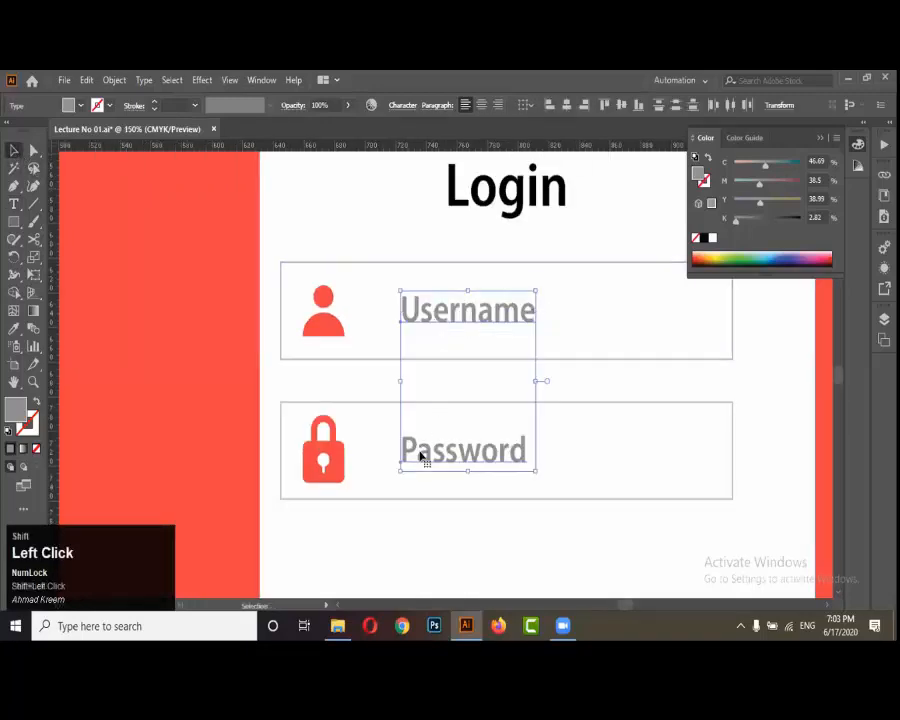
pyautogui.moveTo(422, 460); pyautogui.dragTo(412, 456)
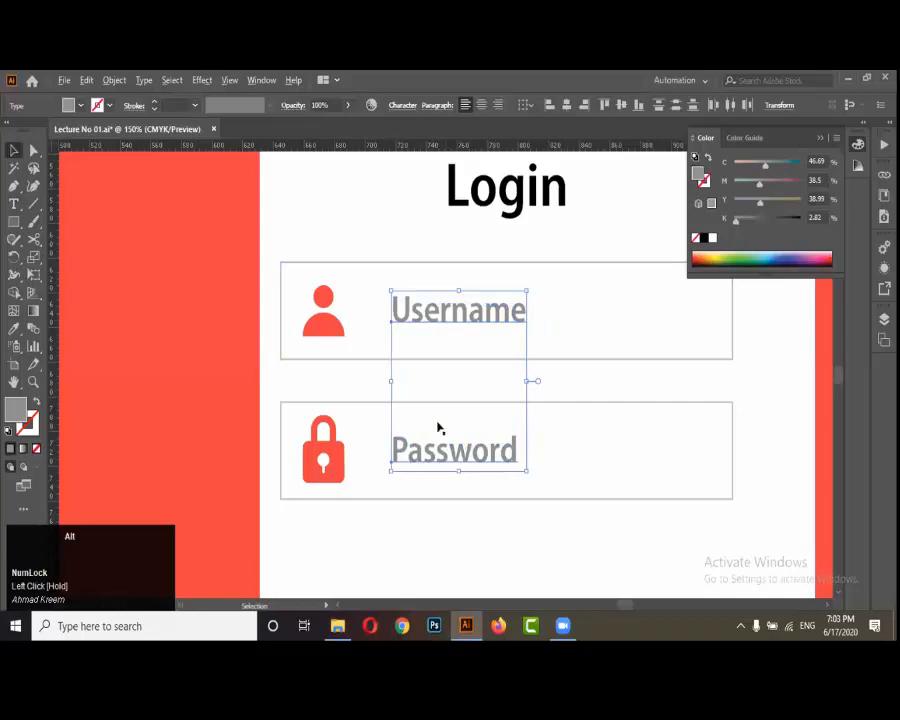
# Align the left edge of the lake photo with the left edge of the white login card
pyautogui.keyDown('alt'); pyautogui.scroll(-5, 456, 407); pyautogui.keyUp('alt')
pyautogui.keyDown('alt'); pyautogui.scroll(-2, 456, 407); pyautogui.keyUp('alt')
pyautogui.click(673, 400)
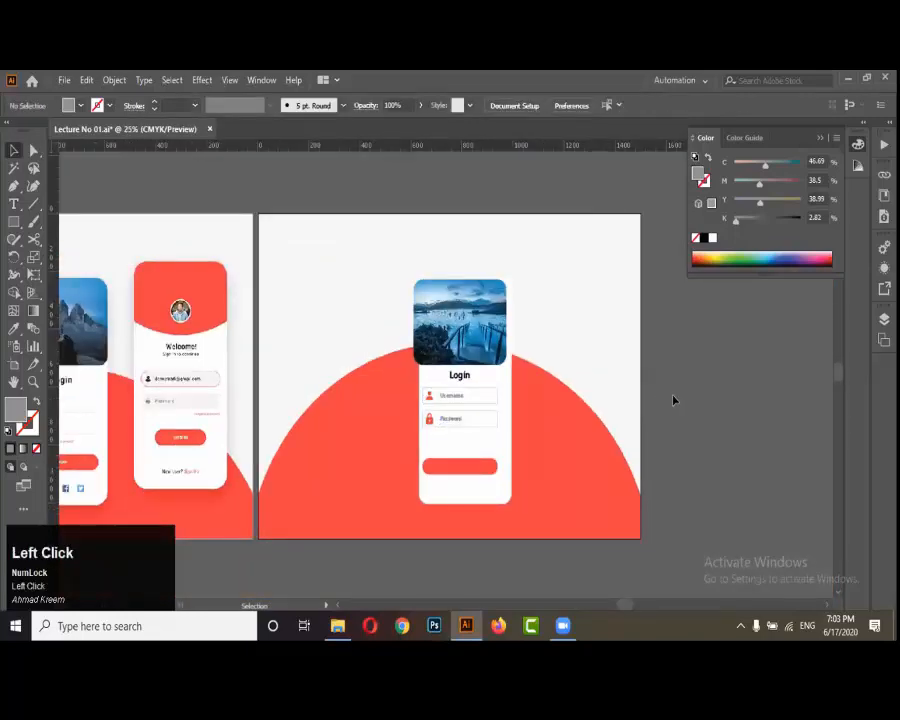
pyautogui.click(498, 352)
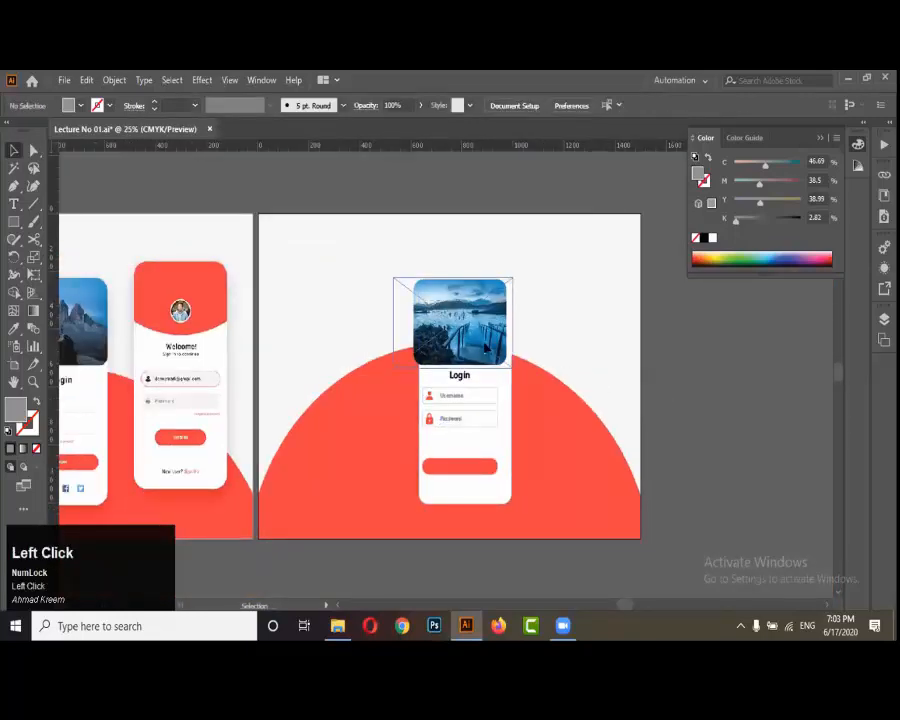
pyautogui.keyDown('shift'); pyautogui.click(511, 400); pyautogui.keyUp('shift')
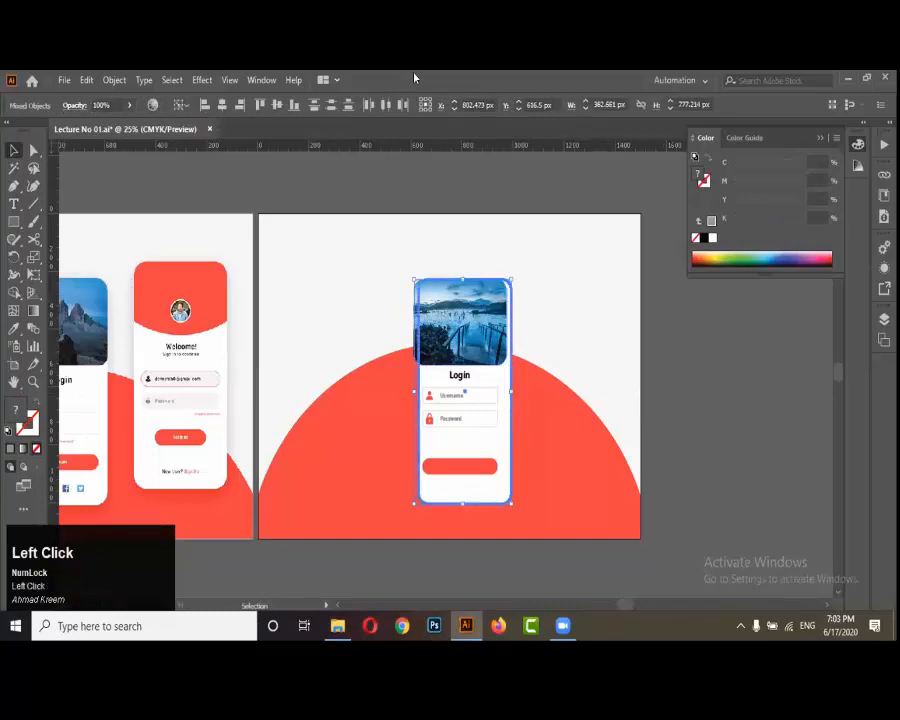
pyautogui.click(222, 104)
pyautogui.click(684, 344)
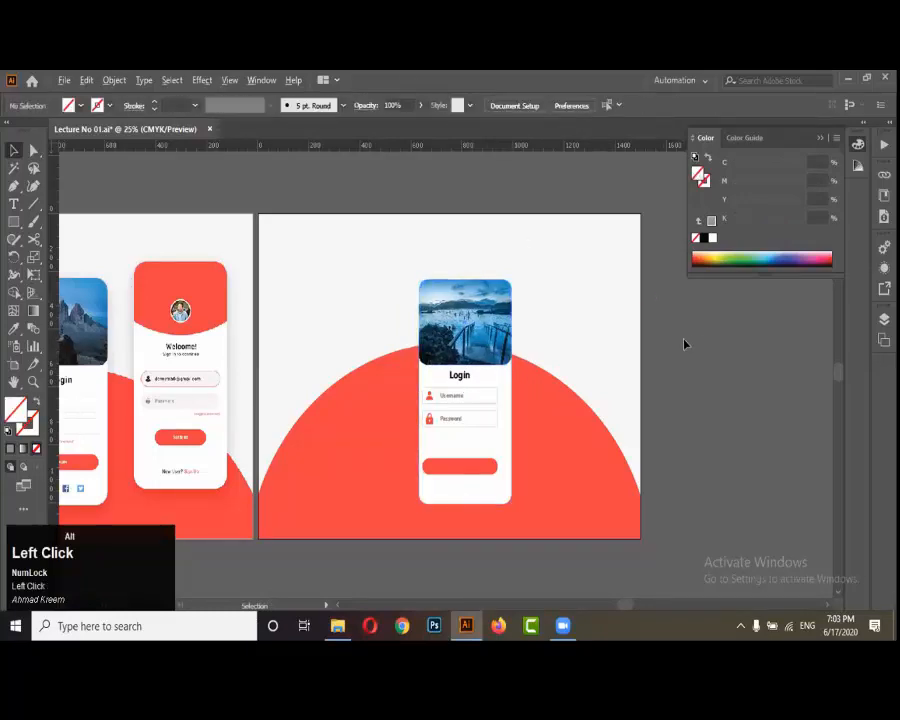
# Review the reference design's login button area, and undo the photo alignment and the shift of both labels
pyautogui.scroll(-1, 684, 344)
pyautogui.scroll(5, 276, 446)
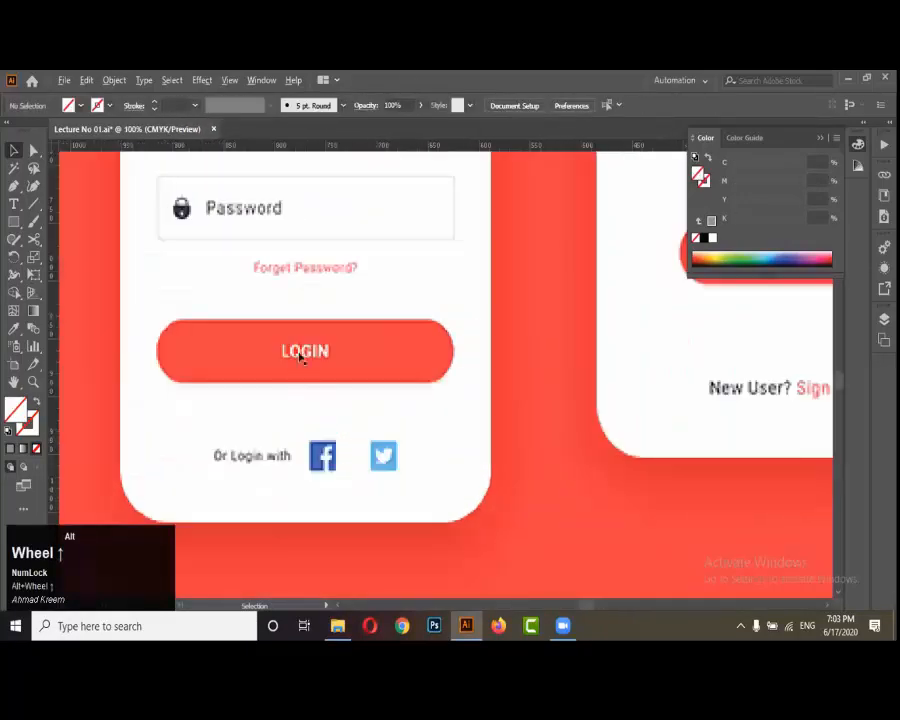
pyautogui.scroll(2, 305, 293)
pyautogui.scroll(-5, 197, 346)
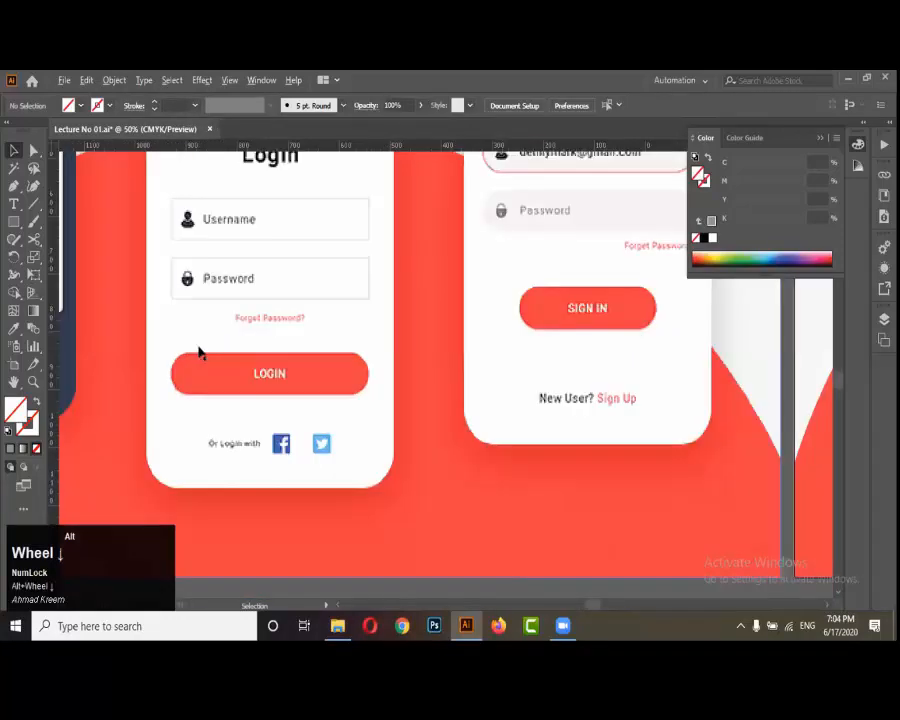
pyautogui.scroll(3, 499, 349)
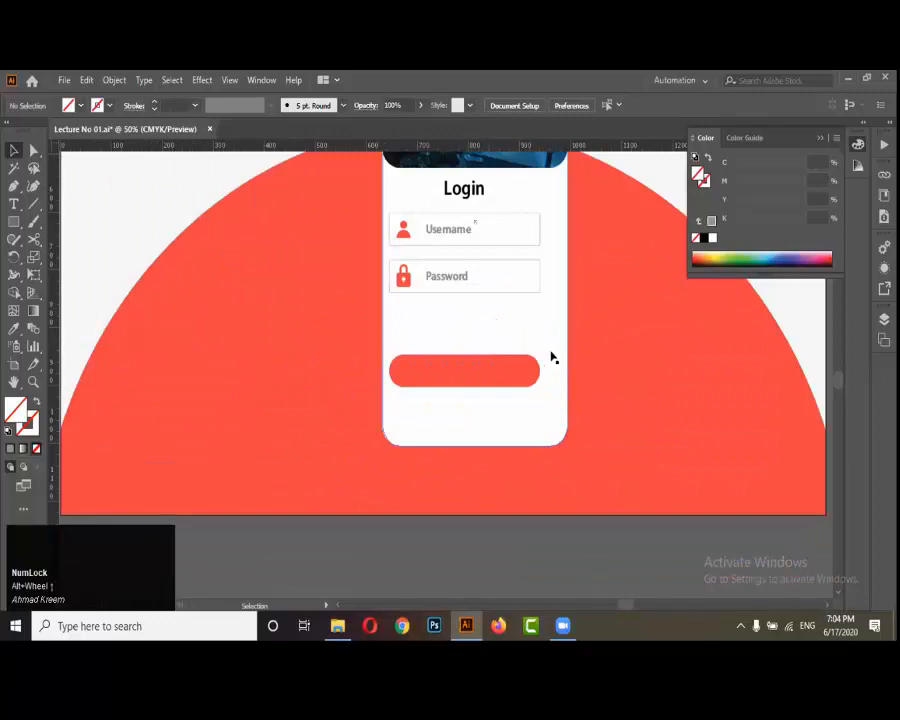
pyautogui.hotkey('ctrl', 'z')
pyautogui.hotkey('ctrl', 'z')
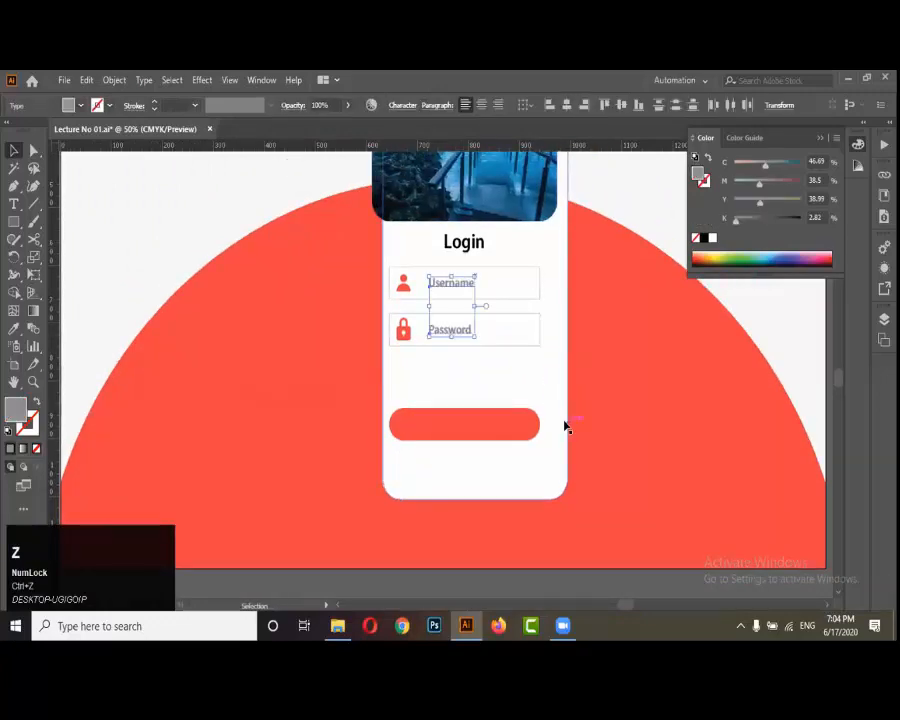
pyautogui.scroll(-1, 397, 397)
pyautogui.click(639, 342)
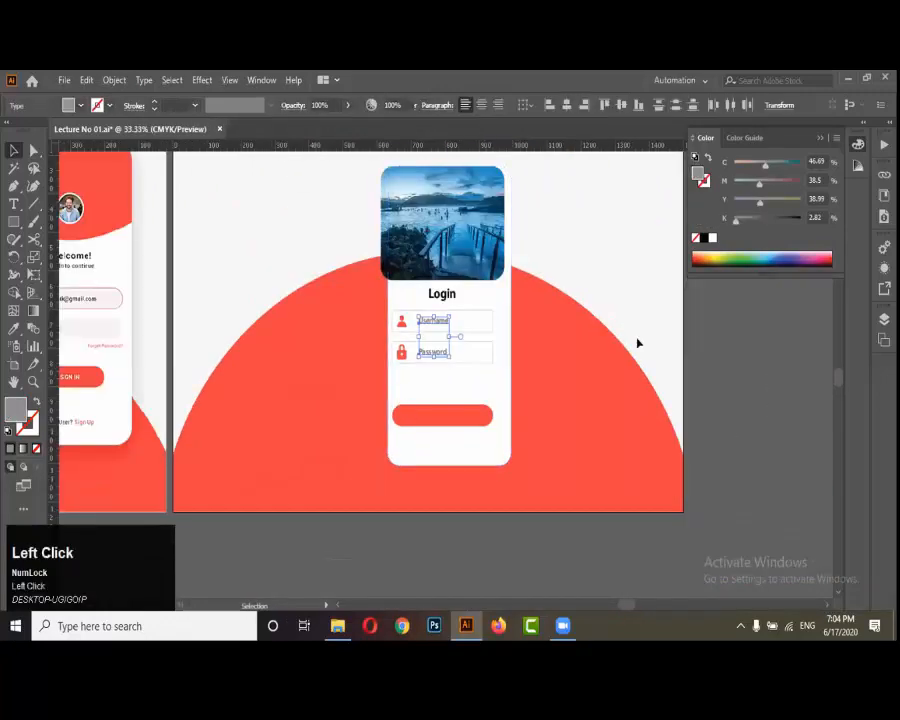
# Undo the capitalization of the first input field's label and deselect it
pyautogui.scroll(2, 458, 279)
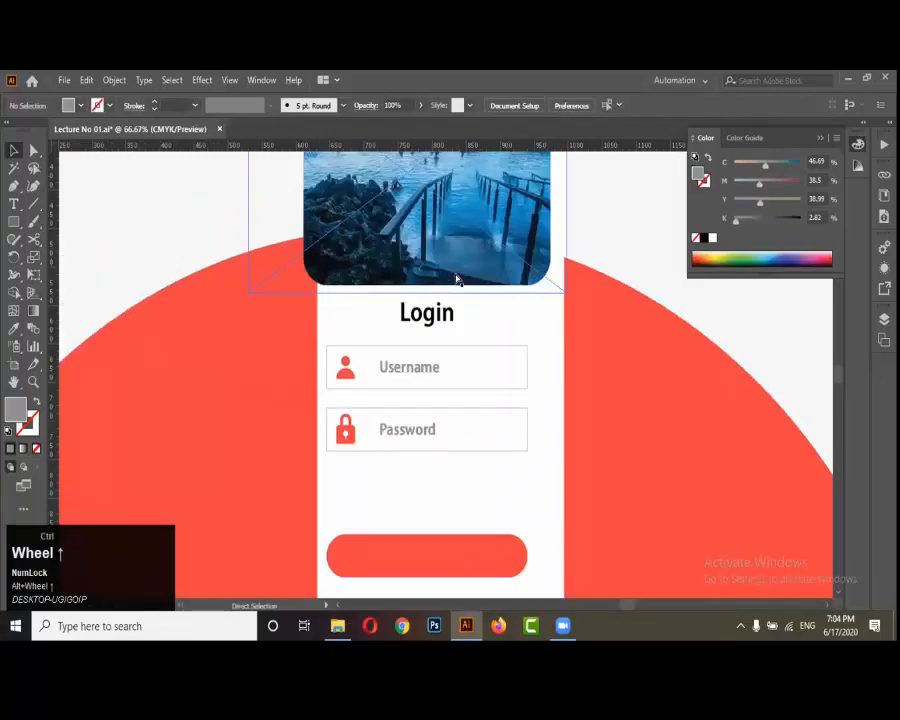
pyautogui.hotkey('ctrl', 'z')
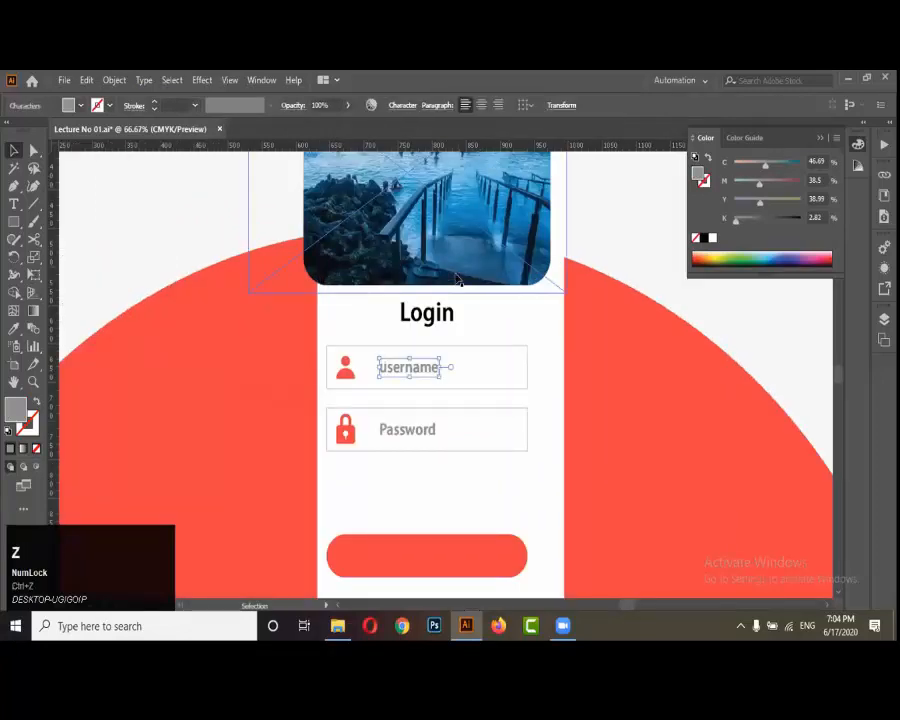
pyautogui.click(478, 388)
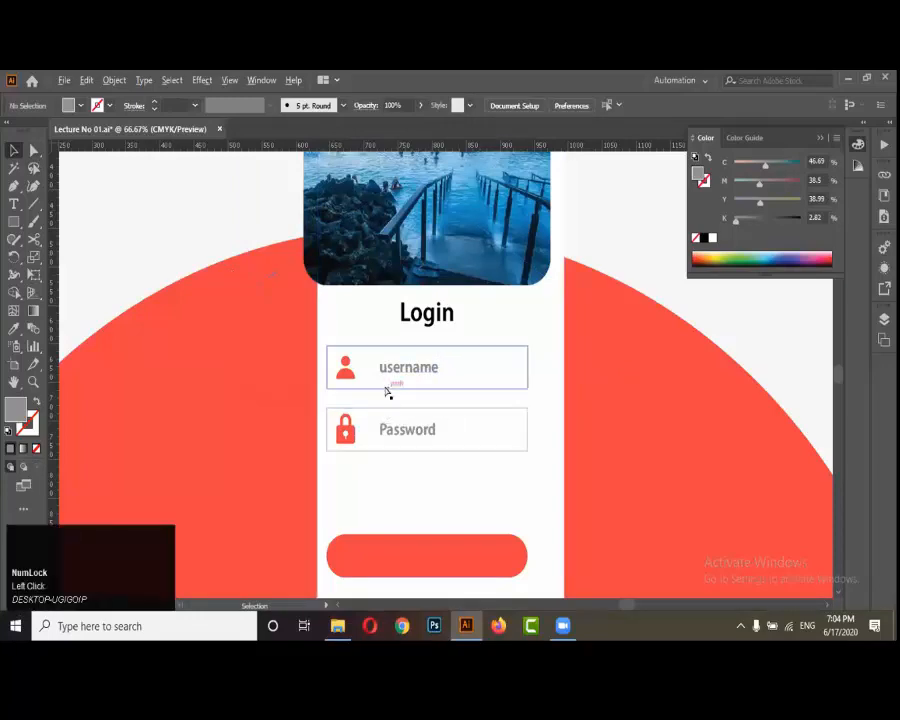
# Redo the undone capitalization of the Username label in the first input field
pyautogui.hotkey('ctrl', 'shift', 'z')
pyautogui.hotkey('ctrl', 'shift', 'z')
pyautogui.scroll(-1, 387, 392)
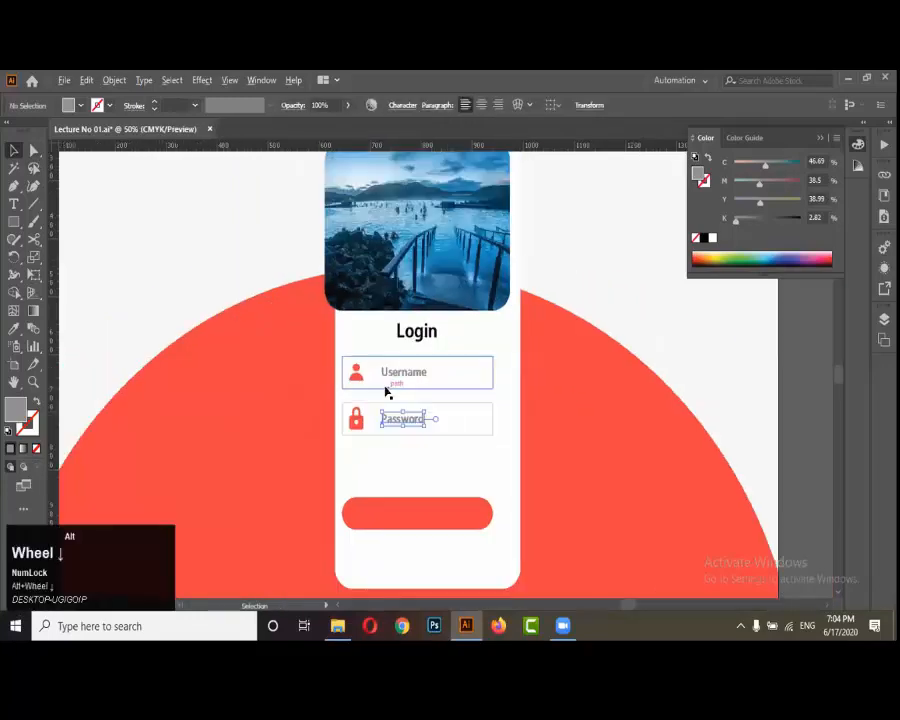
# Center the lake photo horizontally on the white login card, using the photo as key object, and deselect everything
pyautogui.click(509, 395)
pyautogui.click(499, 410)
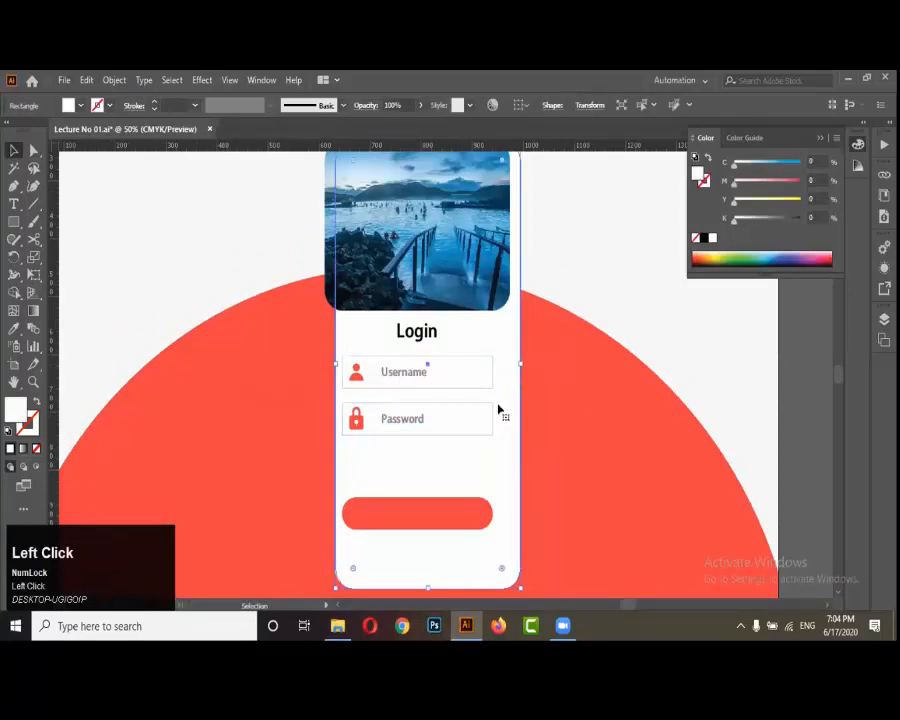
pyautogui.keyDown('shift'); pyautogui.click(460, 277); pyautogui.keyUp('shift')
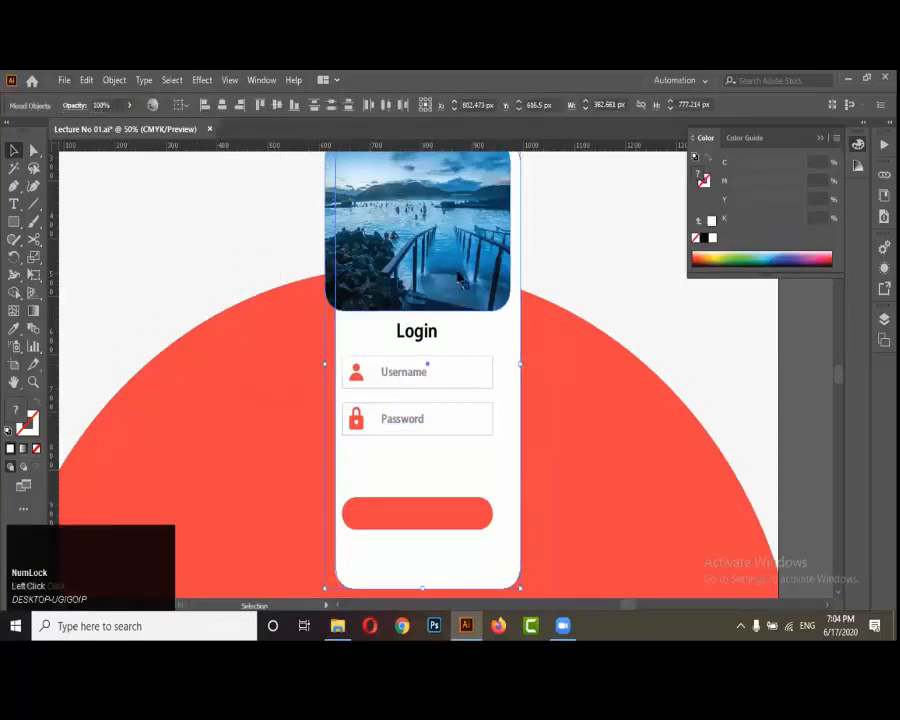
pyautogui.click(459, 279)
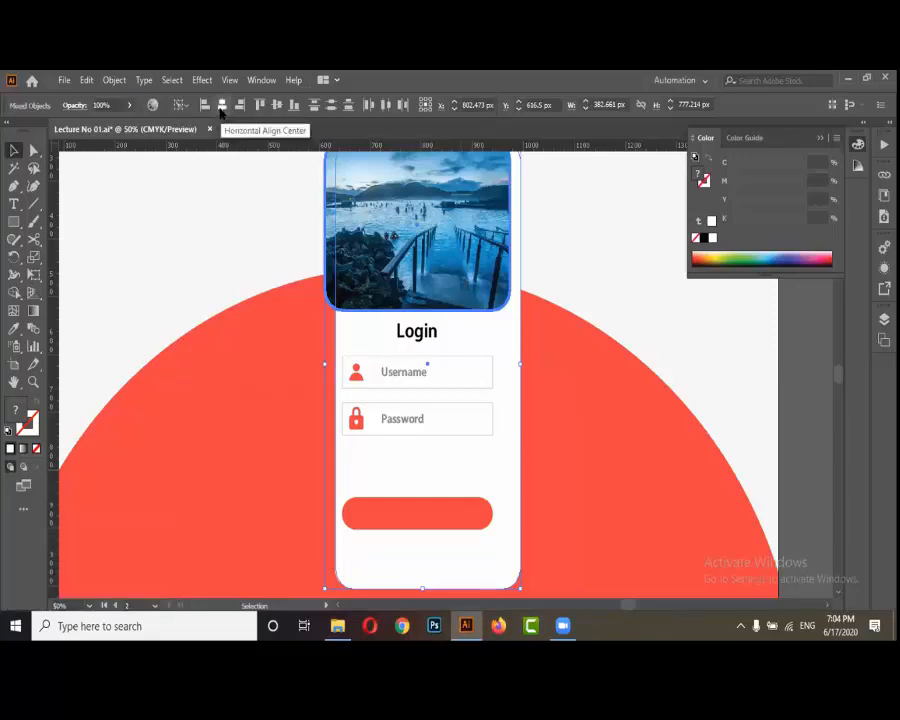
pyautogui.click(221, 111)
pyautogui.scroll(-3, 351, 281)
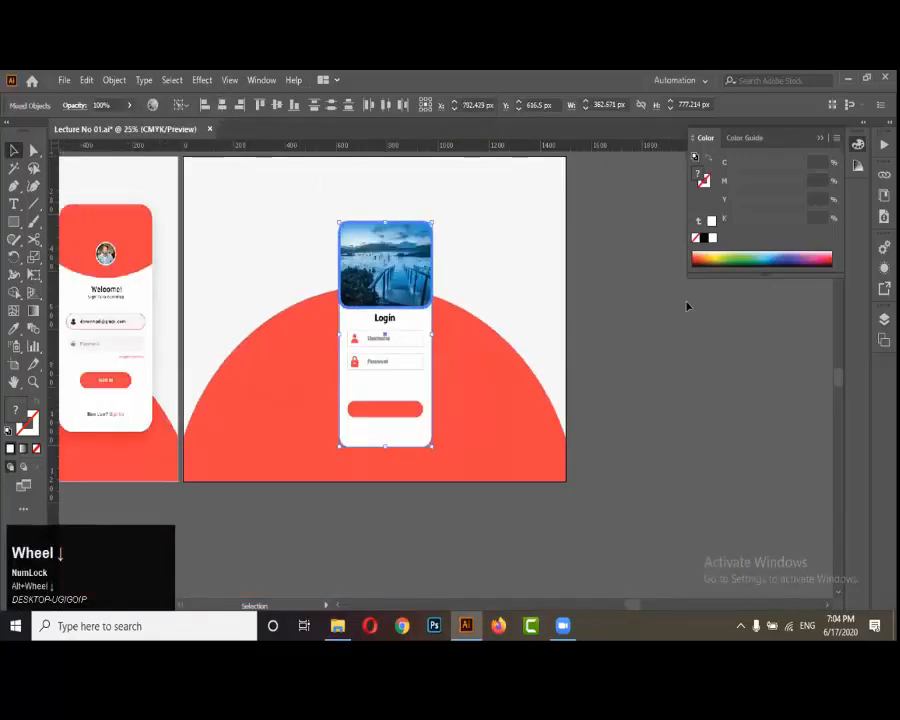
pyautogui.click(663, 310)
# Duplicate the Password label straight down into the gap between the password field and the red button
pyautogui.keyDown('alt'); pyautogui.scroll(2, 388, 370); pyautogui.keyUp('alt')
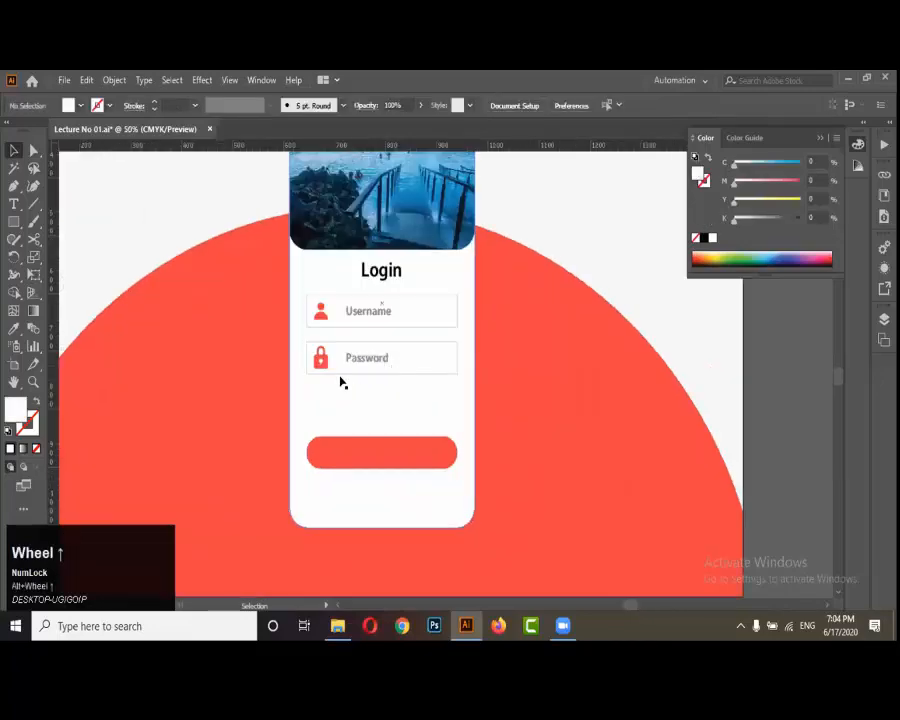
pyautogui.keyDown('alt'); pyautogui.scroll(-2, 340, 382); pyautogui.keyUp('alt')
pyautogui.keyDown('alt'); pyautogui.scroll(3, 398, 422); pyautogui.keyUp('alt')
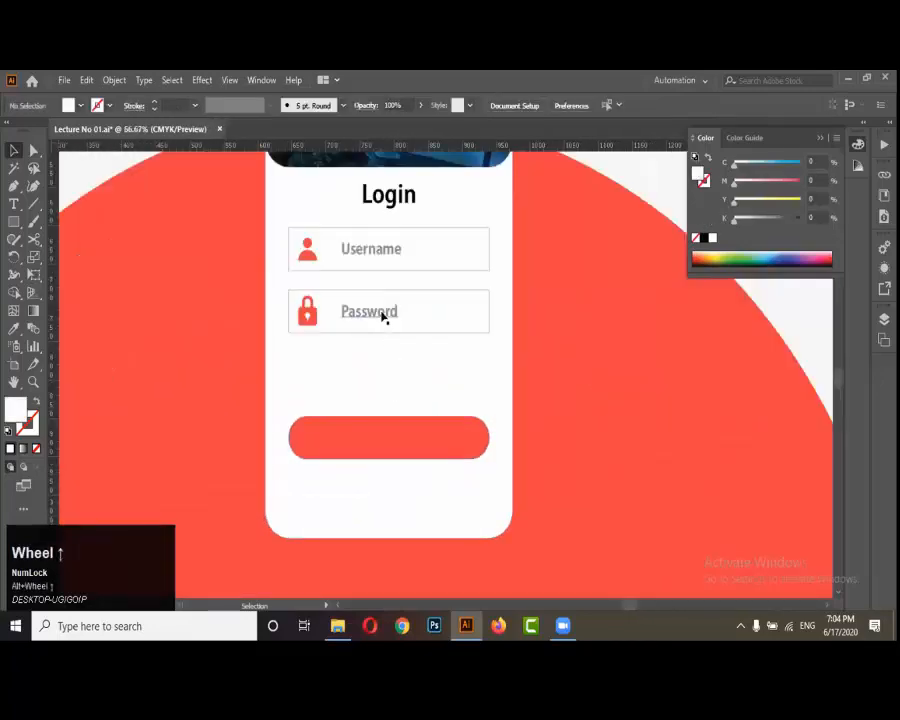
pyautogui.moveTo(381, 316); pyautogui.dragTo(364, 370)
pyautogui.keyDown('alt'); pyautogui.scroll(2, 312, 381); pyautogui.keyUp('alt')
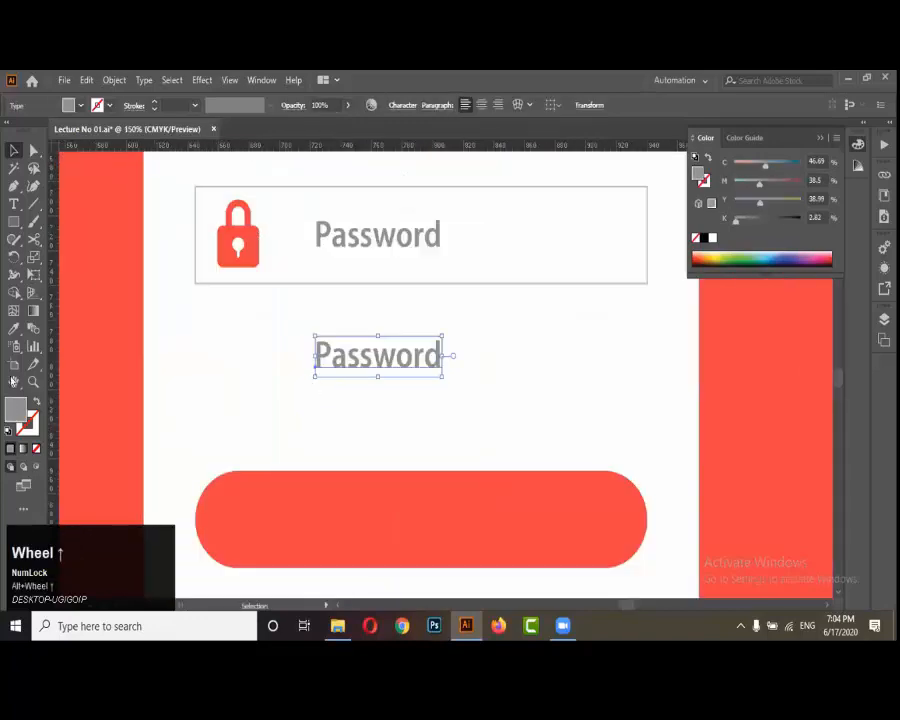
# Recolor the duplicated Password label by sampling the red of the large background circle with the Eyedropper
pyautogui.click(14, 328)
pyautogui.keyDown('alt'); pyautogui.scroll(-3, 384, 342); pyautogui.keyUp('alt')
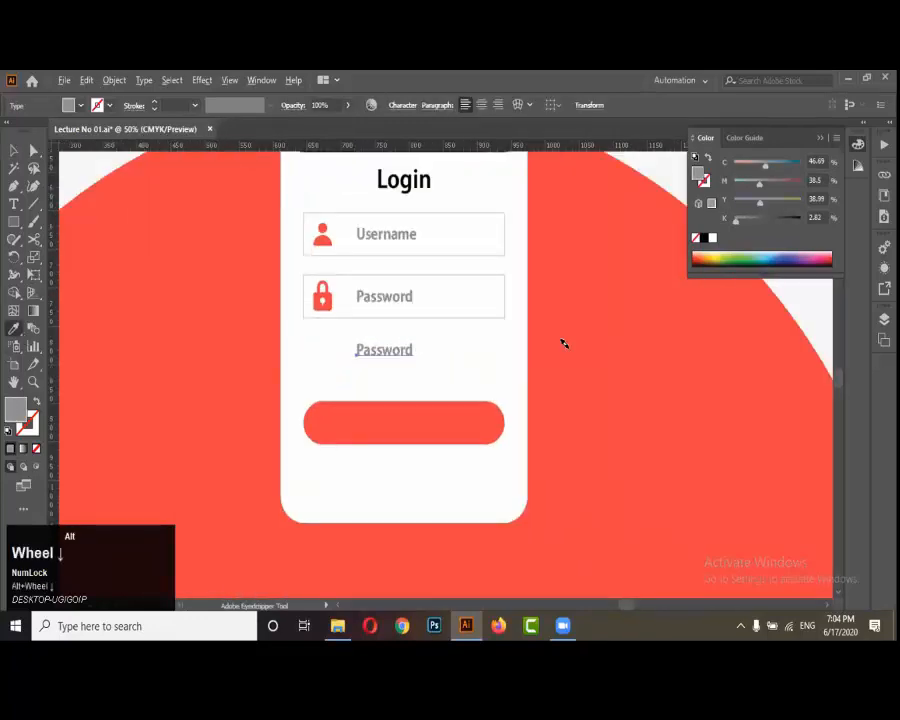
pyautogui.keyDown('alt'); pyautogui.scroll(-4, 563, 343); pyautogui.keyUp('alt')
pyautogui.keyDown('alt'); pyautogui.scroll(2, 474, 348); pyautogui.keyUp('alt')
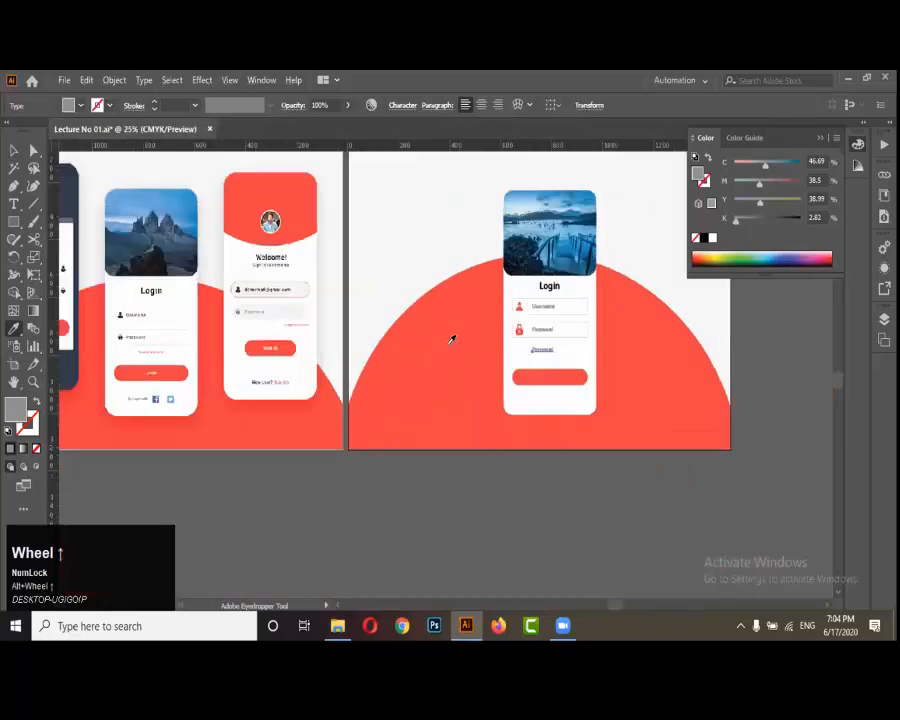
pyautogui.click(451, 340)
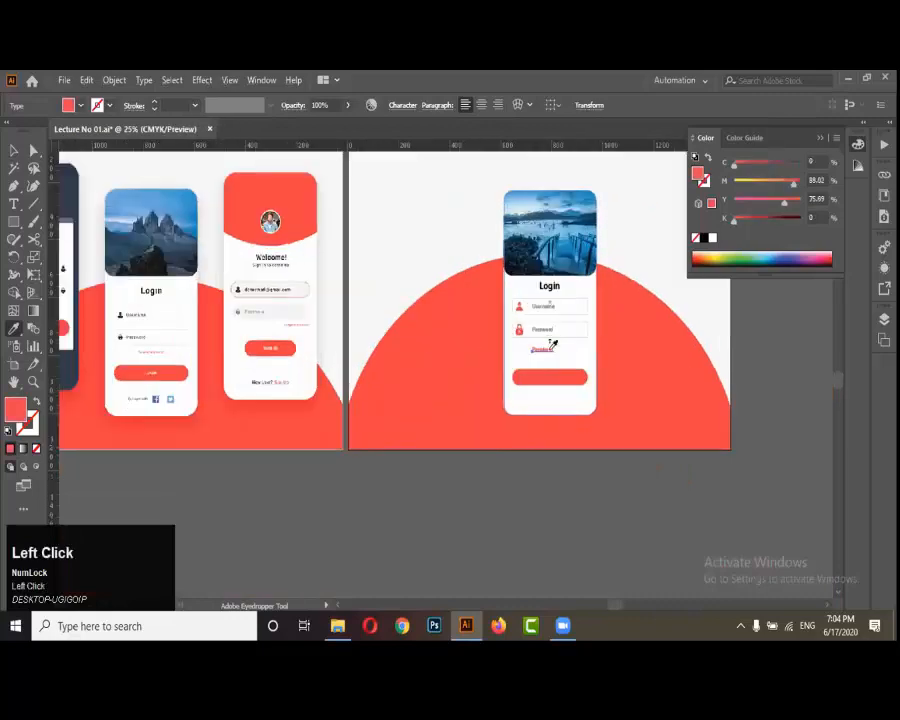
# Check the reference login card's wording and replace the red duplicate label's text with "Forgot Password?"
pyautogui.keyDown('alt'); pyautogui.scroll(4, 115, 365); pyautogui.keyUp('alt')
pyautogui.keyDown('alt'); pyautogui.scroll(-6, 120, 365); pyautogui.keyUp('alt')
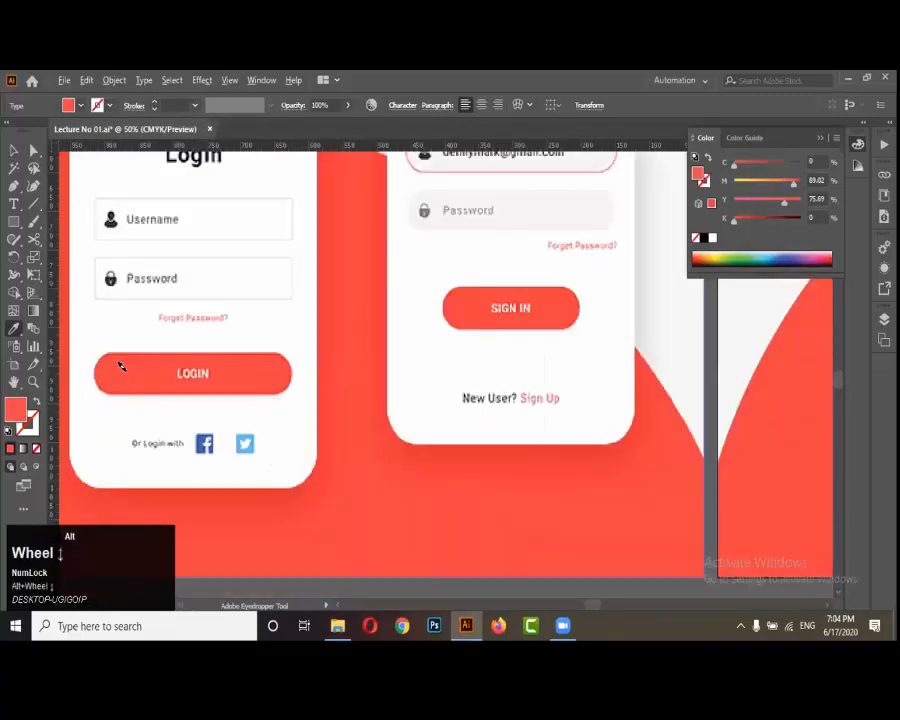
pyautogui.keyDown('alt'); pyautogui.scroll(3, 344, 362); pyautogui.keyUp('alt')
pyautogui.keyDown('alt'); pyautogui.scroll(3, 570, 340); pyautogui.keyUp('alt')
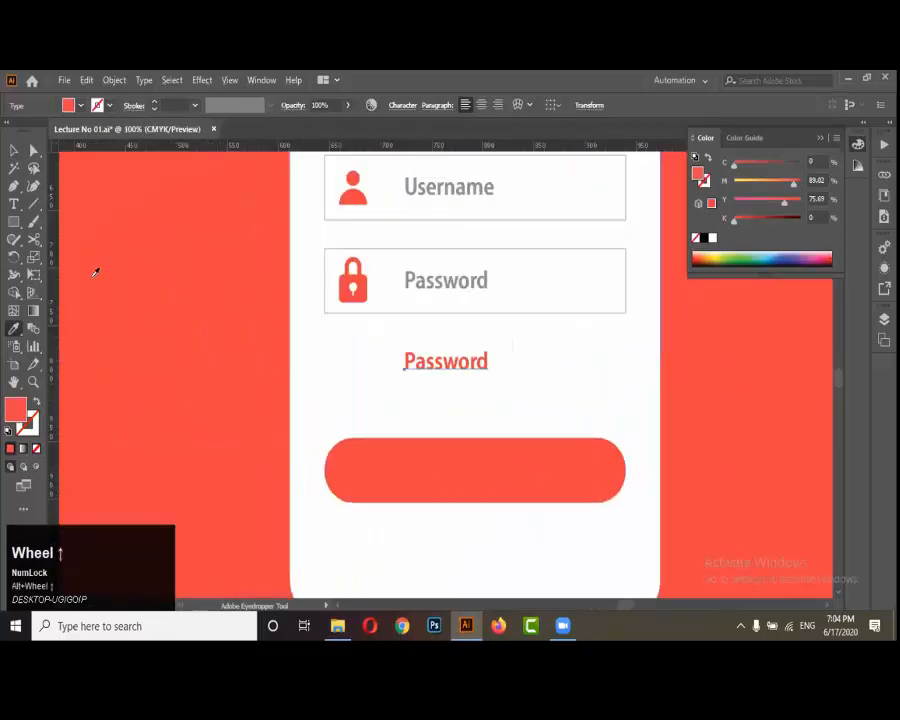
pyautogui.click(14, 203)
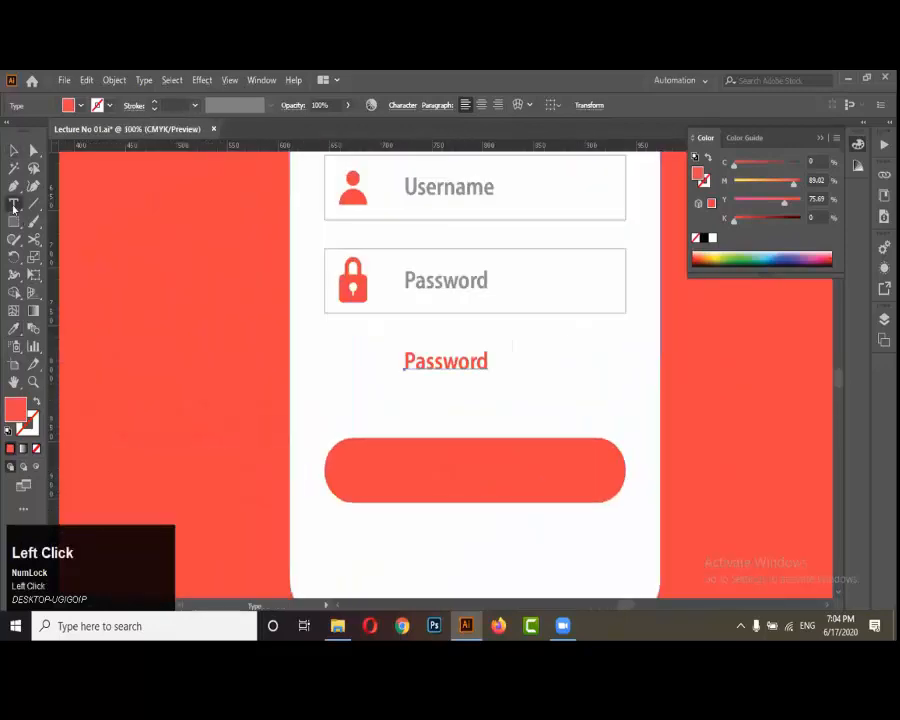
pyautogui.click(444, 366)
pyautogui.hotkey('ctrl', 'a')
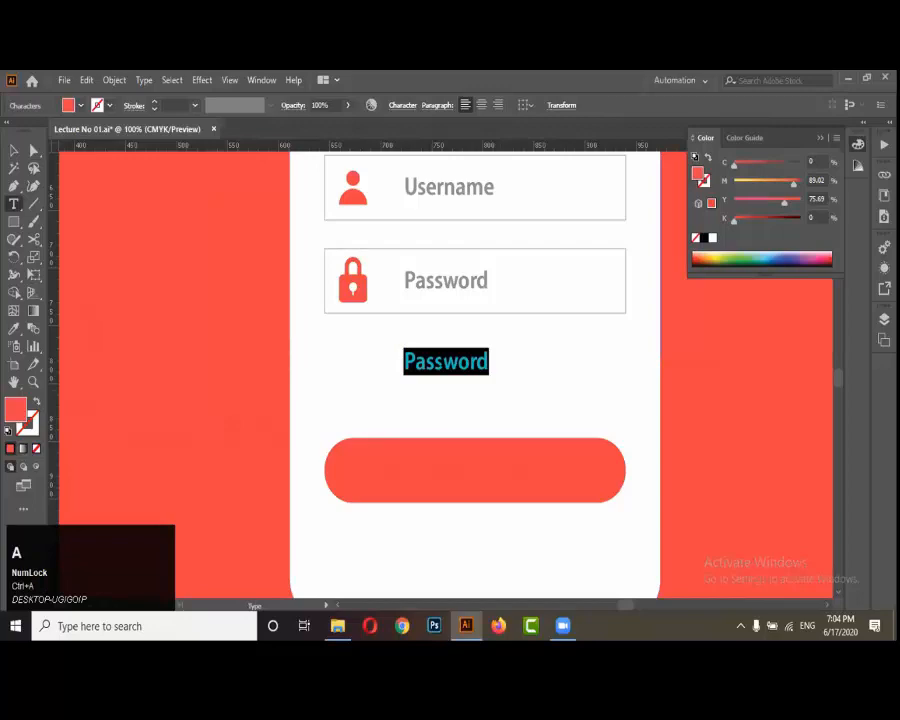
pyautogui.press('BackSpace')
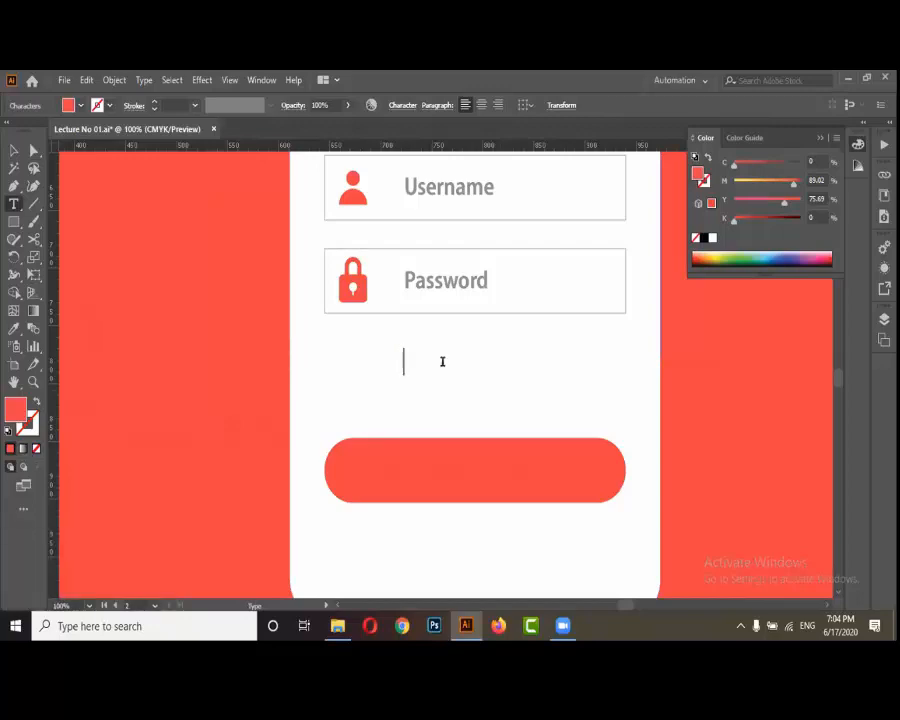
pyautogui.write('Fo')
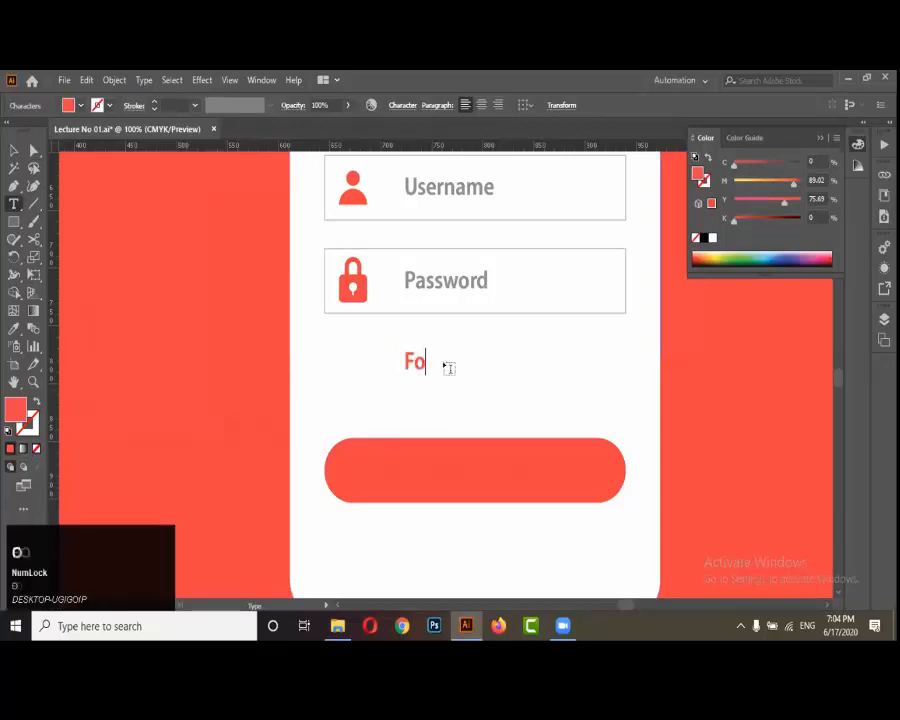
pyautogui.write('rgot ')
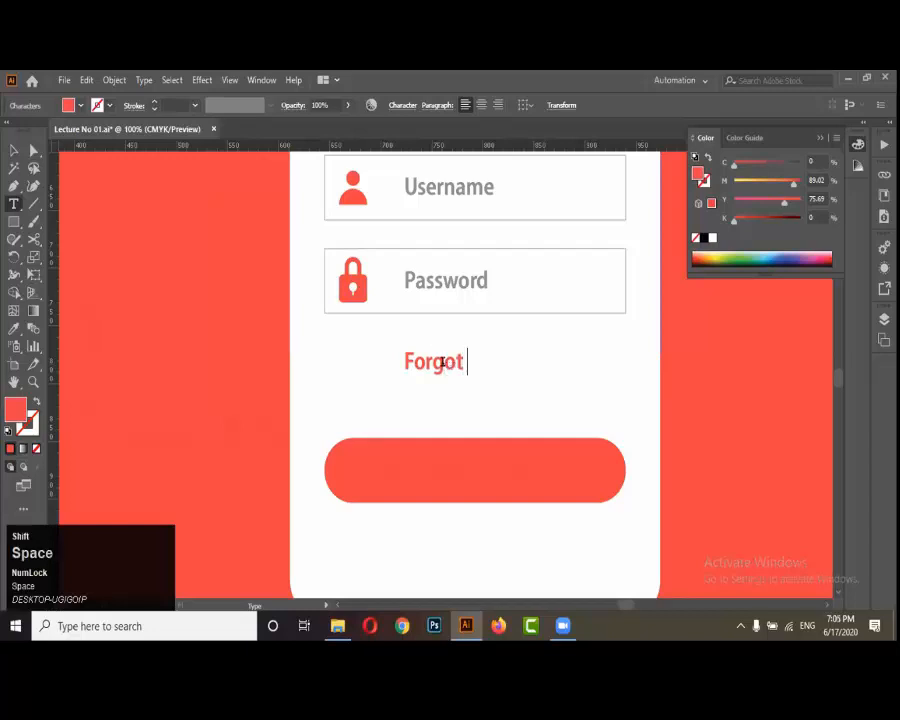
pyautogui.write('Password')
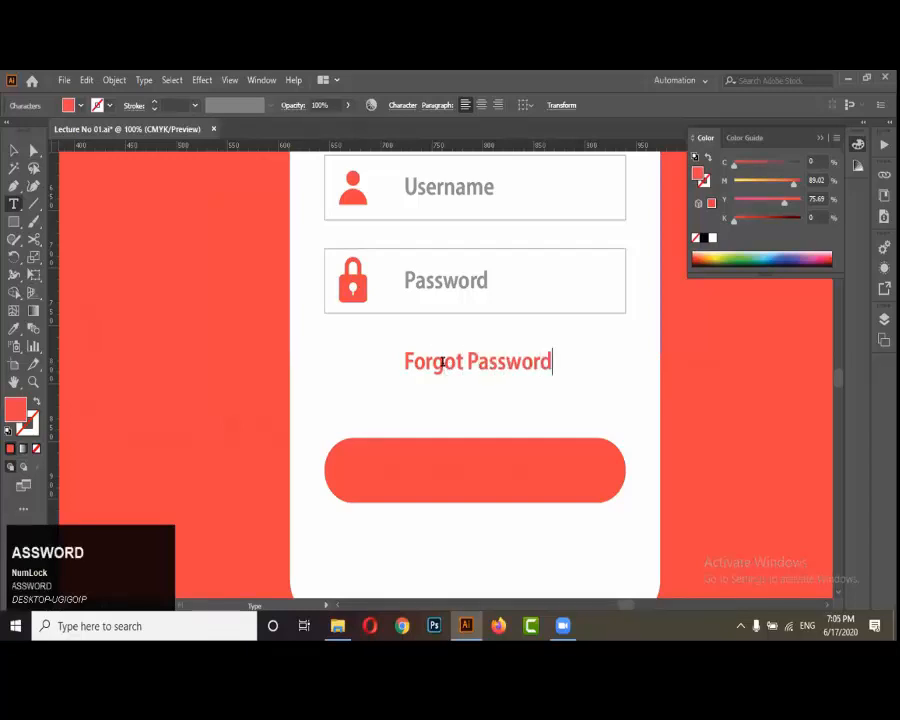
pyautogui.write('?')
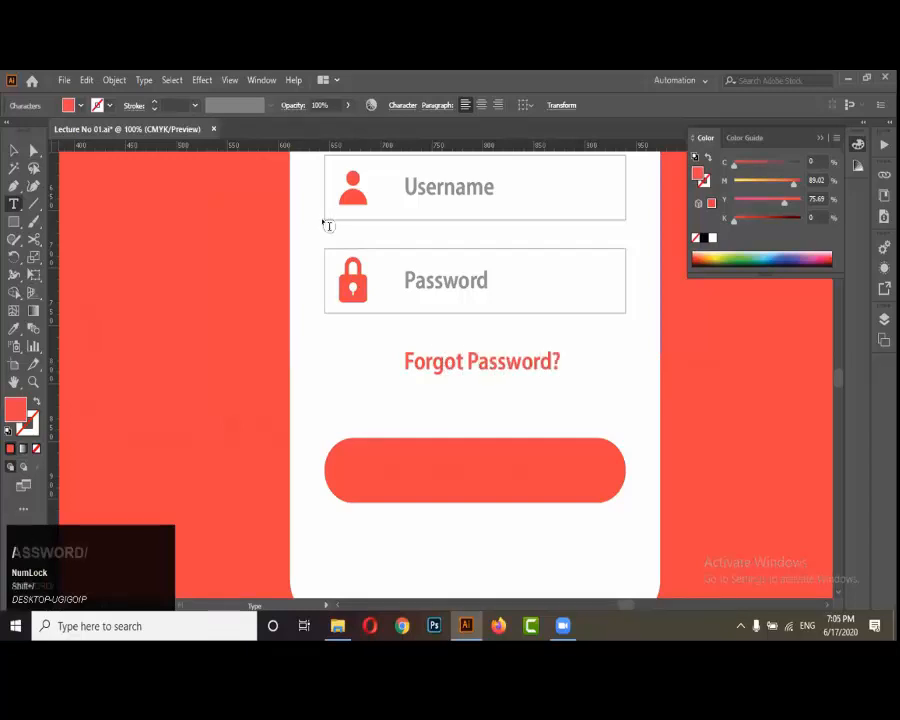
# Center the "Forgot Password?" text horizontally on the white card, using the card as key object, and deselect both
pyautogui.click(14, 150)
pyautogui.keyDown('shift'); pyautogui.click(338, 386); pyautogui.keyUp('shift')
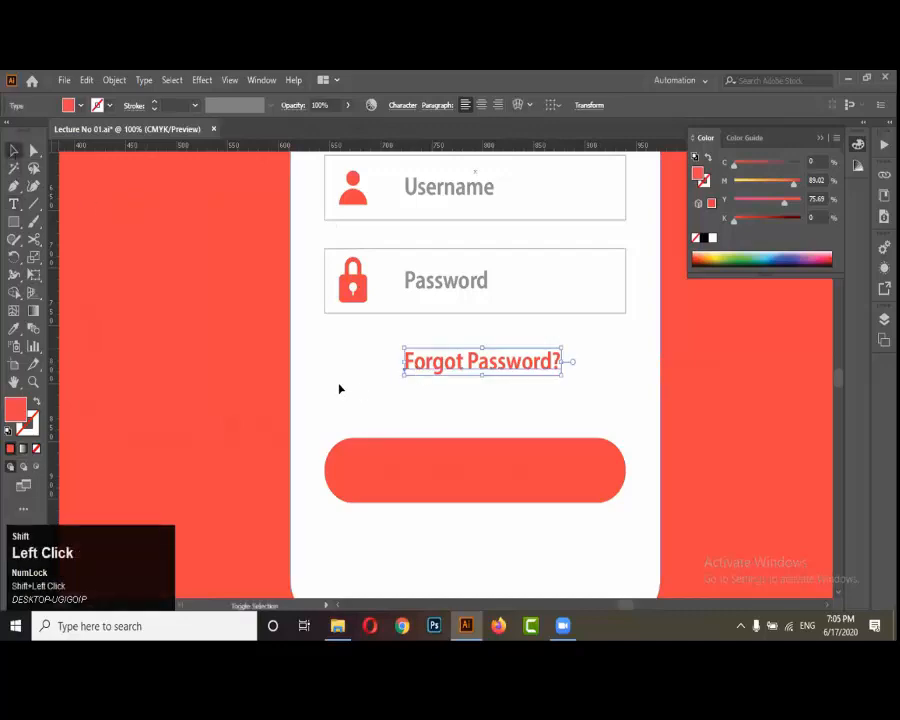
pyautogui.click(338, 386)
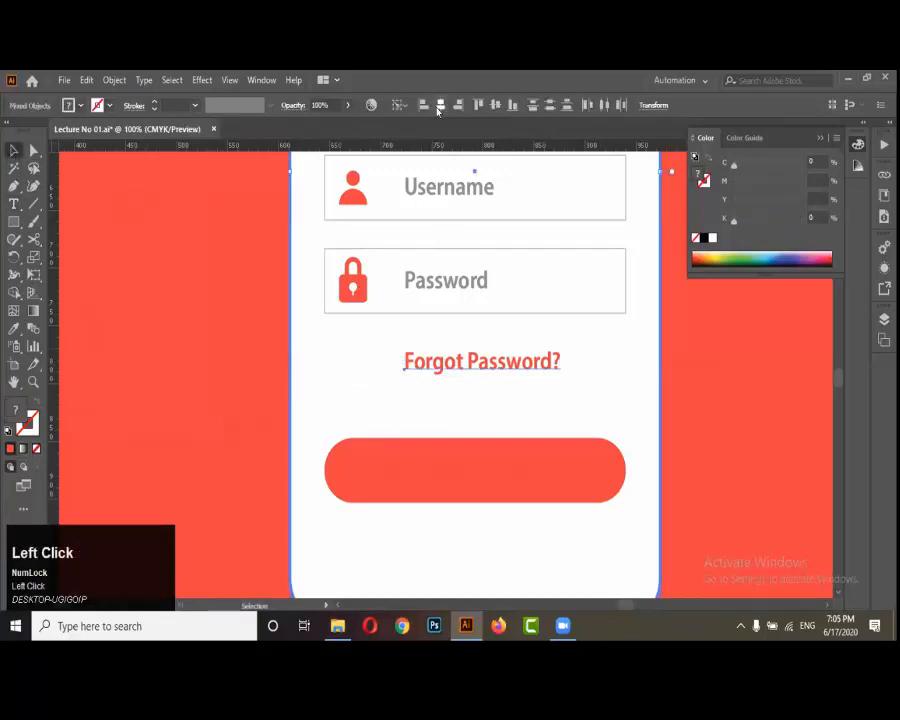
pyautogui.scroll(-2, 431, 360)
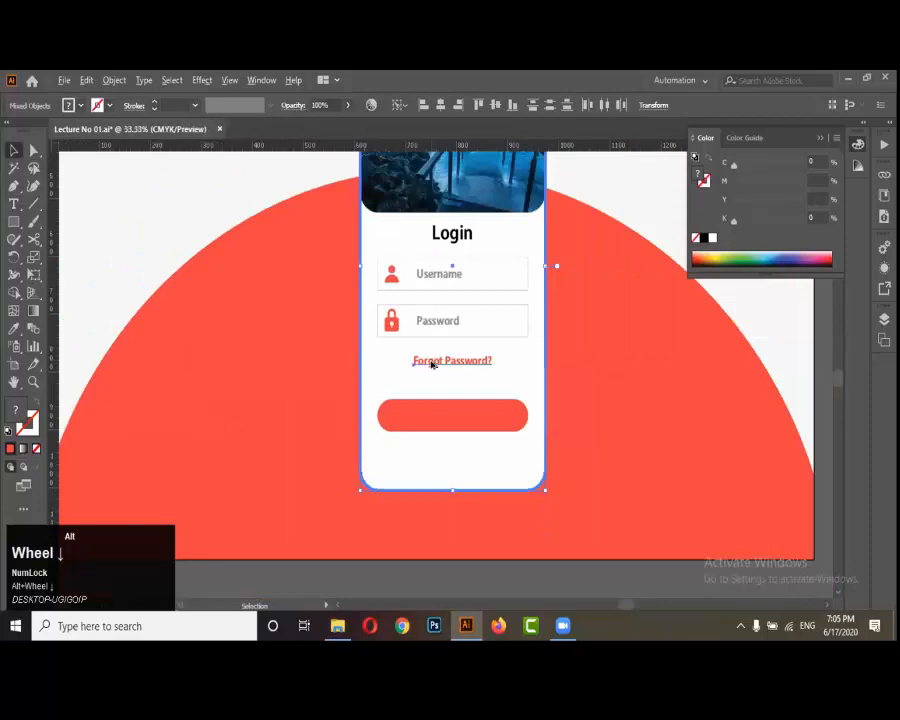
pyautogui.scroll(-1, 431, 362)
pyautogui.click(666, 532)
pyautogui.scroll(2, 447, 362)
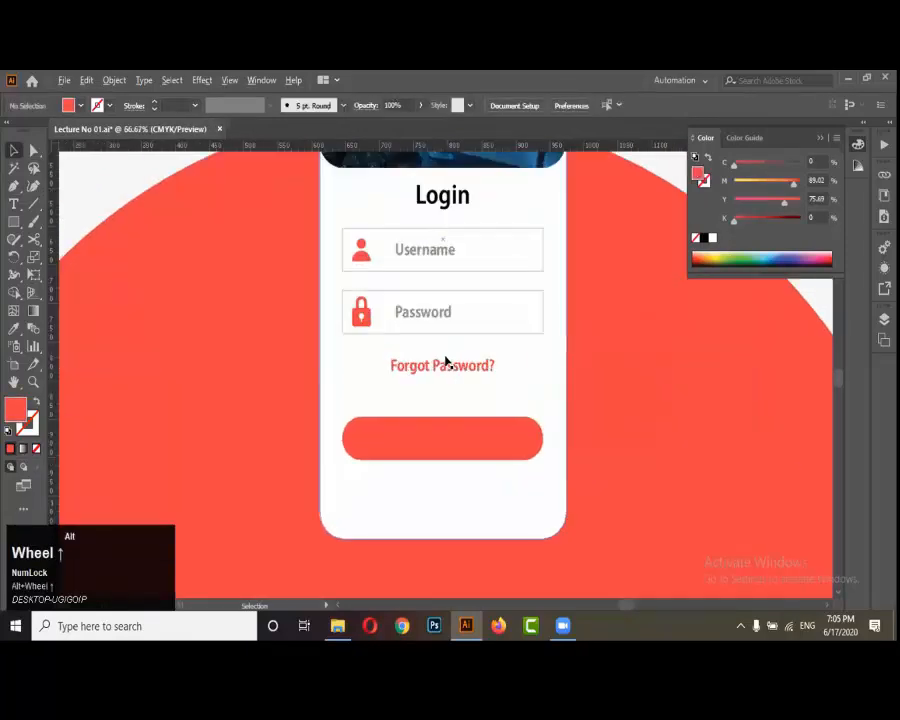
# Move the "Forgot Password?" text slightly down between the password field and the red button, and deselect it
pyautogui.scroll(1, 446, 372)
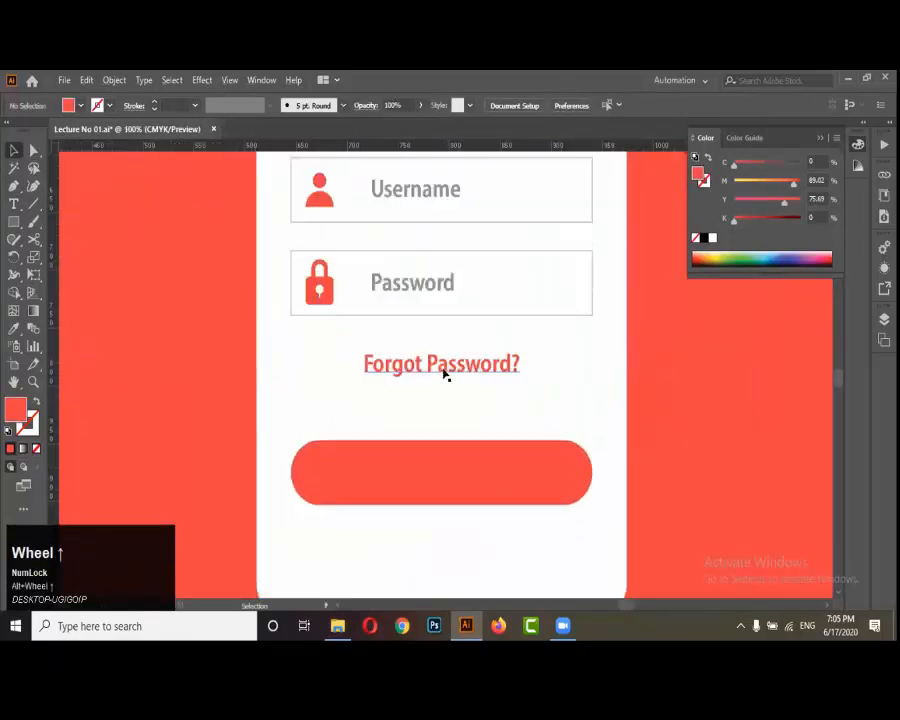
pyautogui.moveTo(444, 372); pyautogui.dragTo(445, 383)
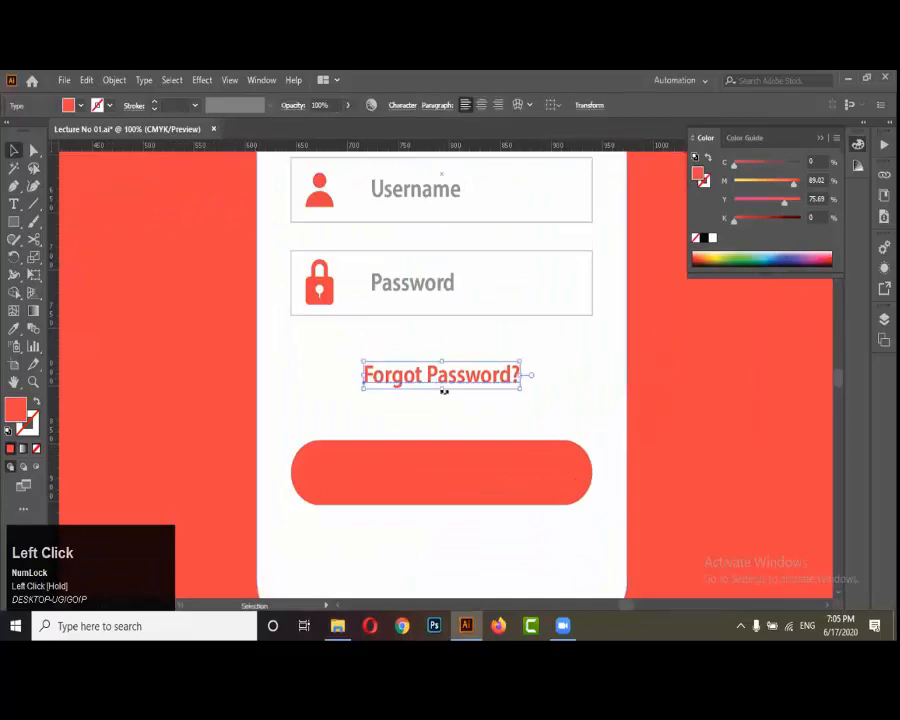
pyautogui.scroll(-2, 456, 383)
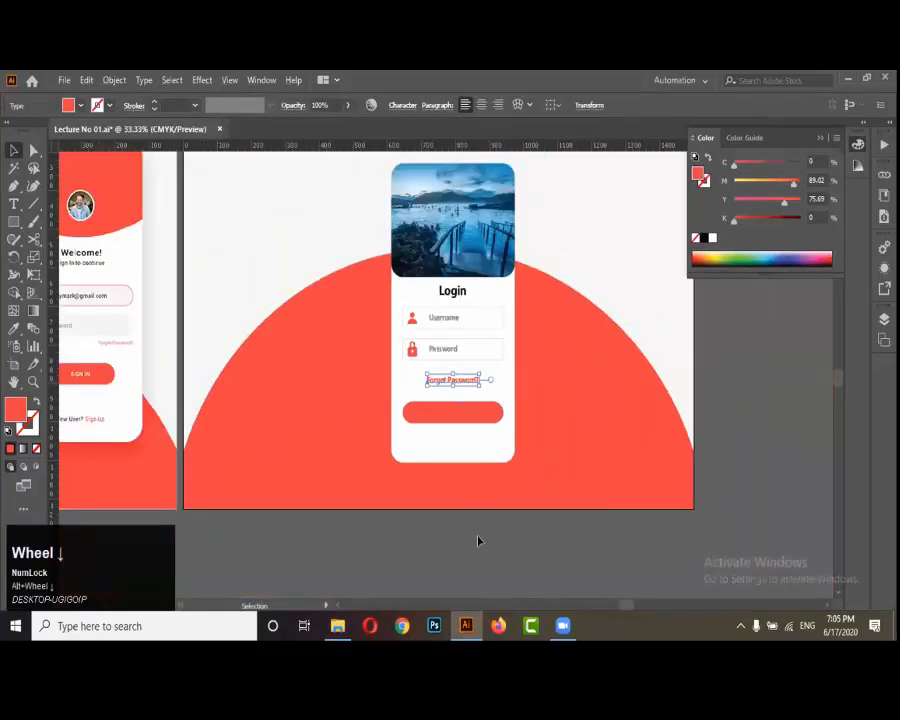
pyautogui.click(618, 410)
# Check the button caption in the reference design and duplicate the "Forgot Password?" text down onto the red button
pyautogui.scroll(-1, 620, 410)
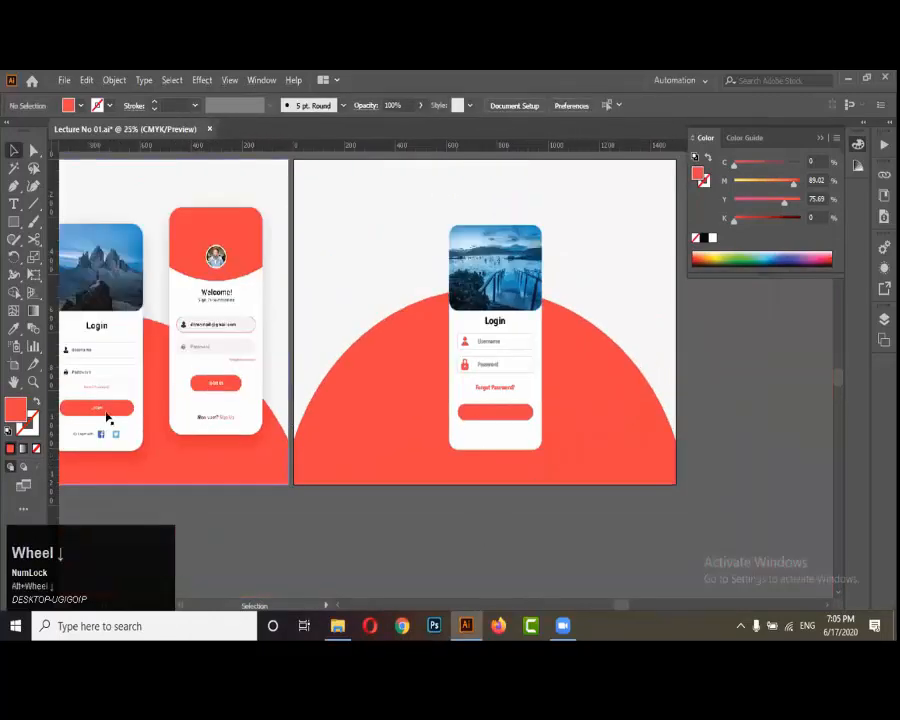
pyautogui.scroll(4, 92, 418)
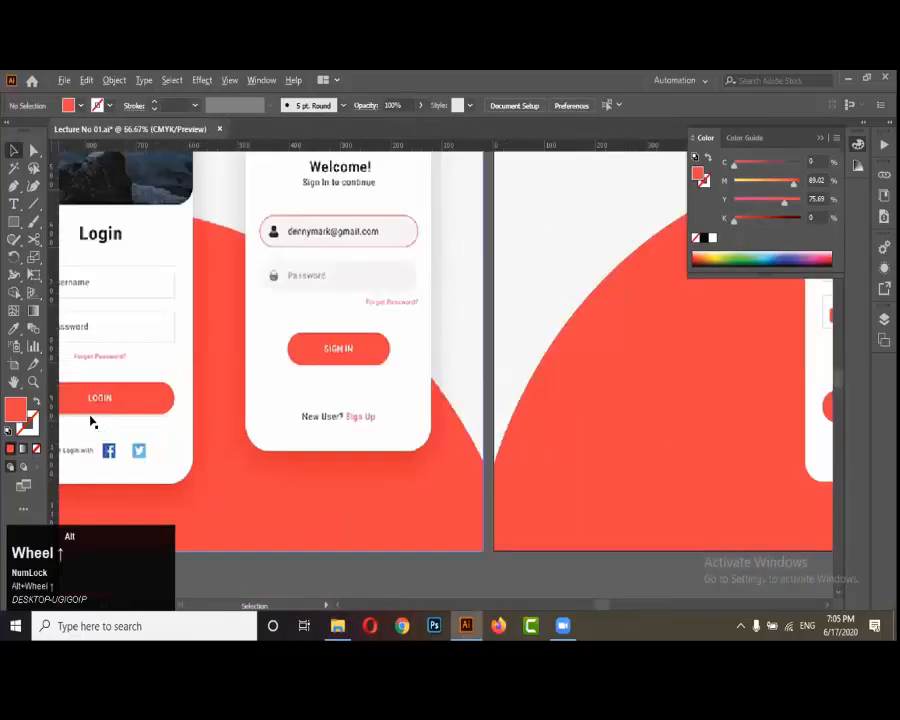
pyautogui.scroll(-4, 134, 408)
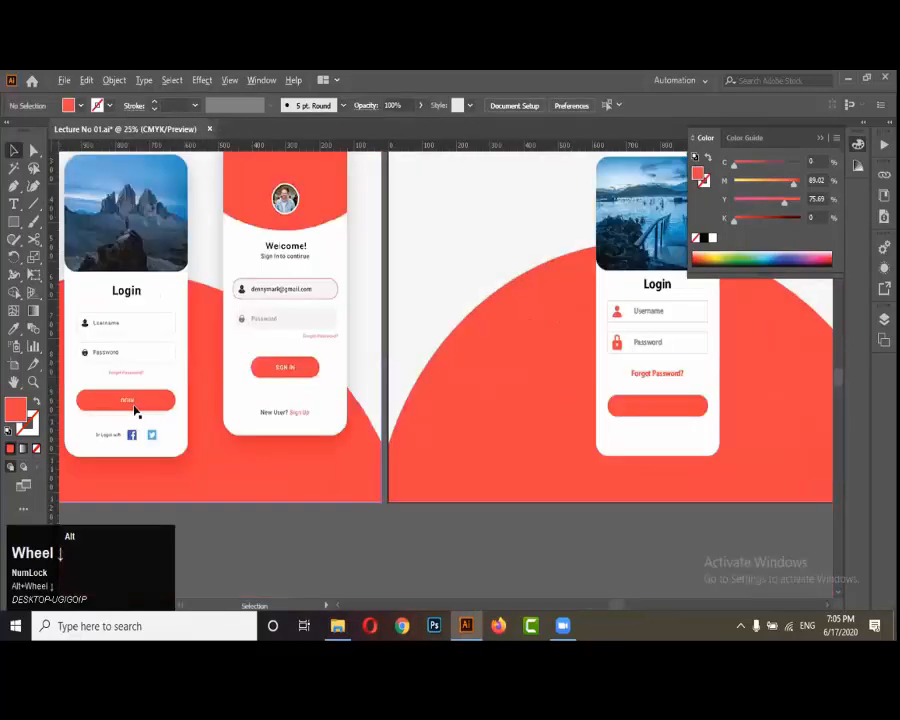
pyautogui.scroll(4, 536, 430)
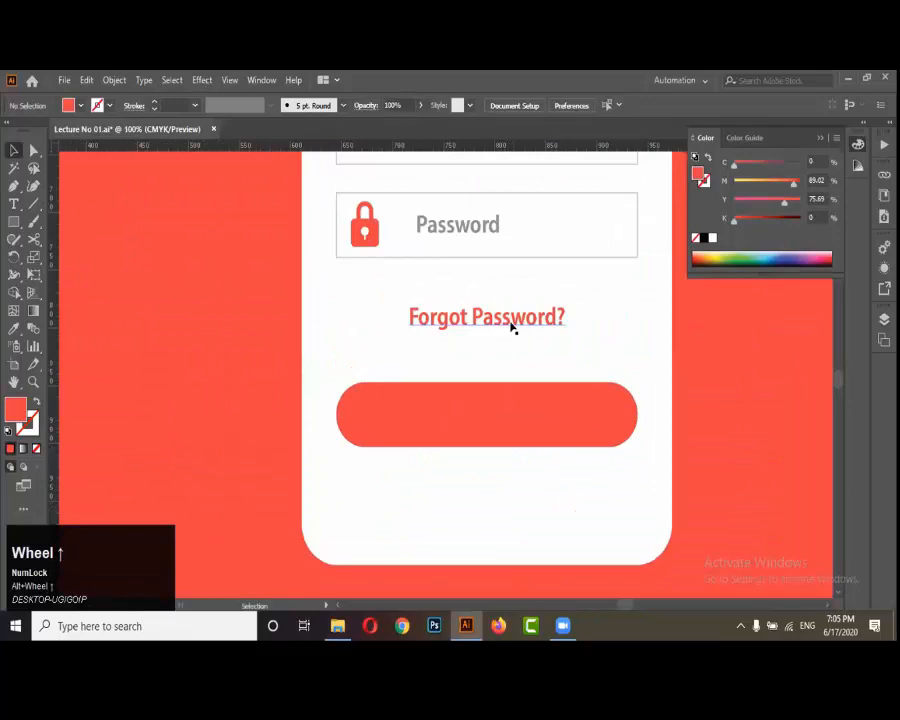
pyautogui.moveTo(512, 328); pyautogui.dragTo(510, 424)
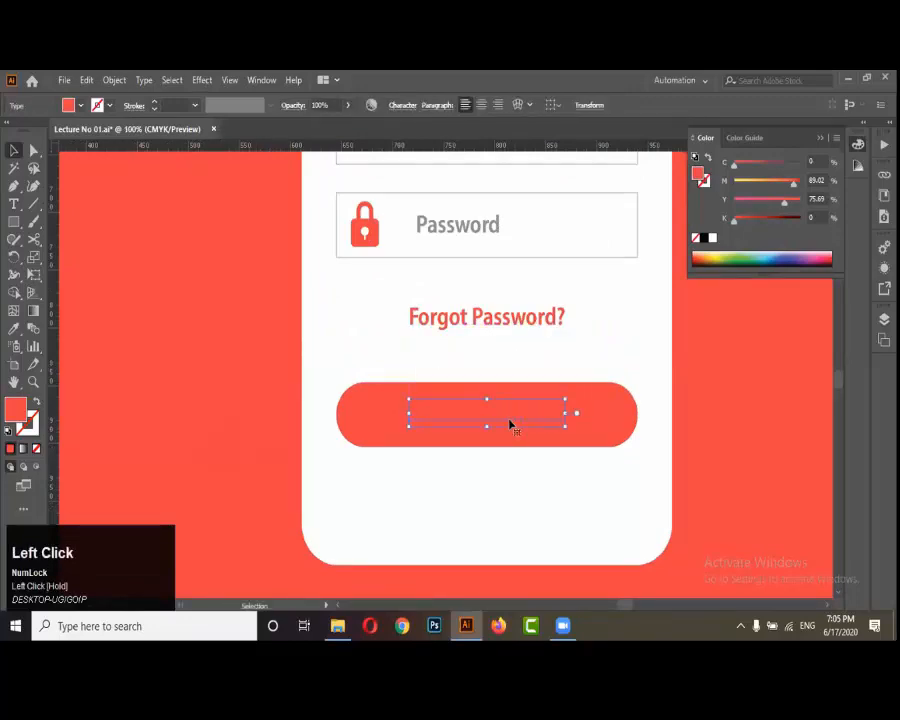
# Set the fill color of the duplicated text on the red button to white (FFFFFF)
pyautogui.doubleClick(15, 408)
pyautogui.click(428, 256)
pyautogui.moveTo(419, 242); pyautogui.dragTo(415, 249)
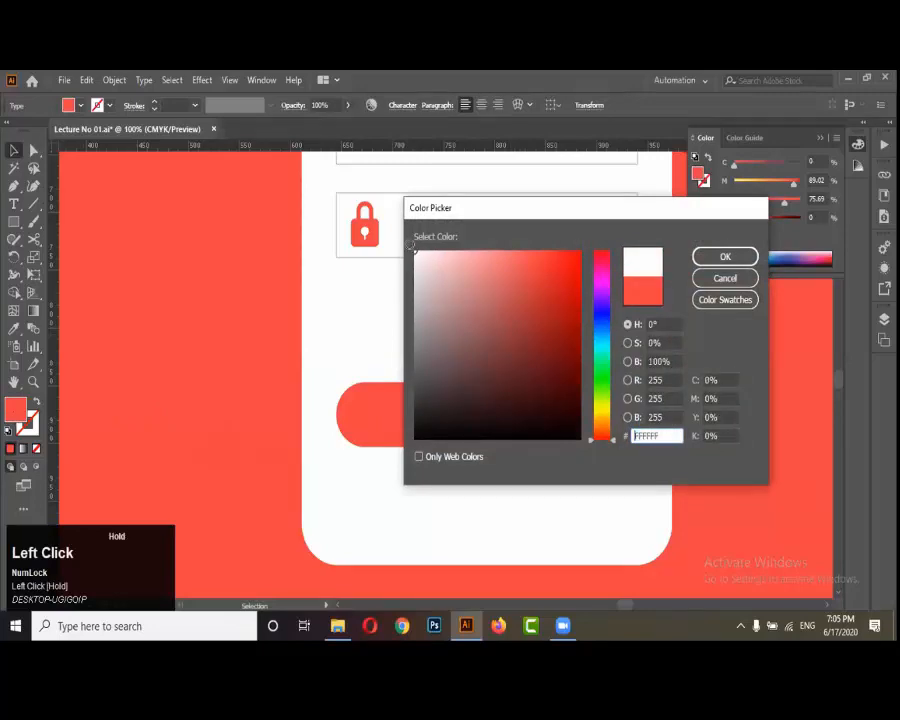
pyautogui.click(700, 256)
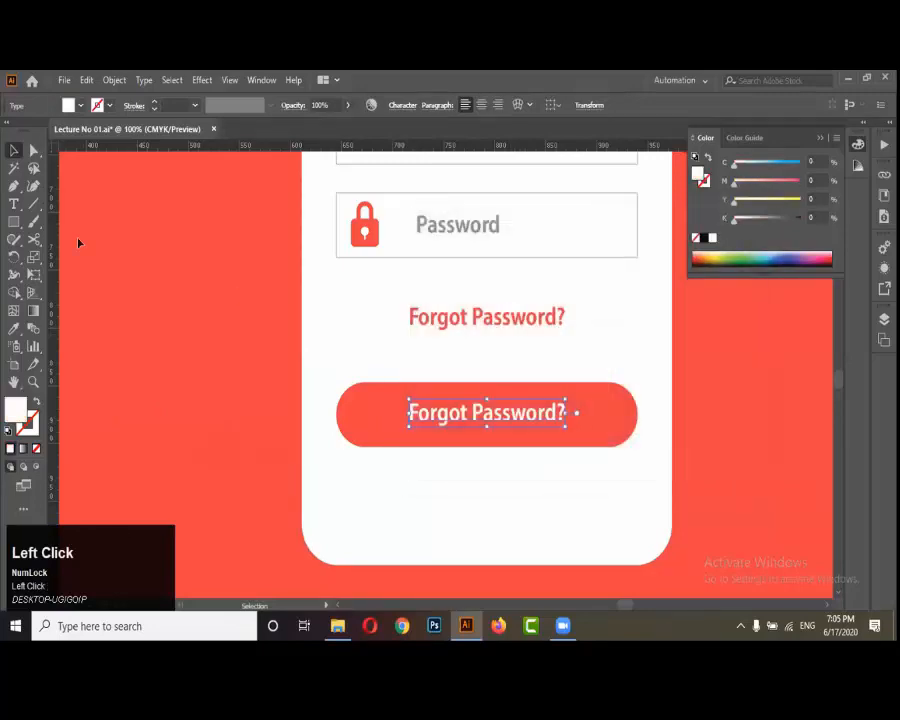
# Replace the duplicated text on the red button with the caption "LOGING"
pyautogui.click(14, 203)
pyautogui.hotkey('ctrl', 'a')
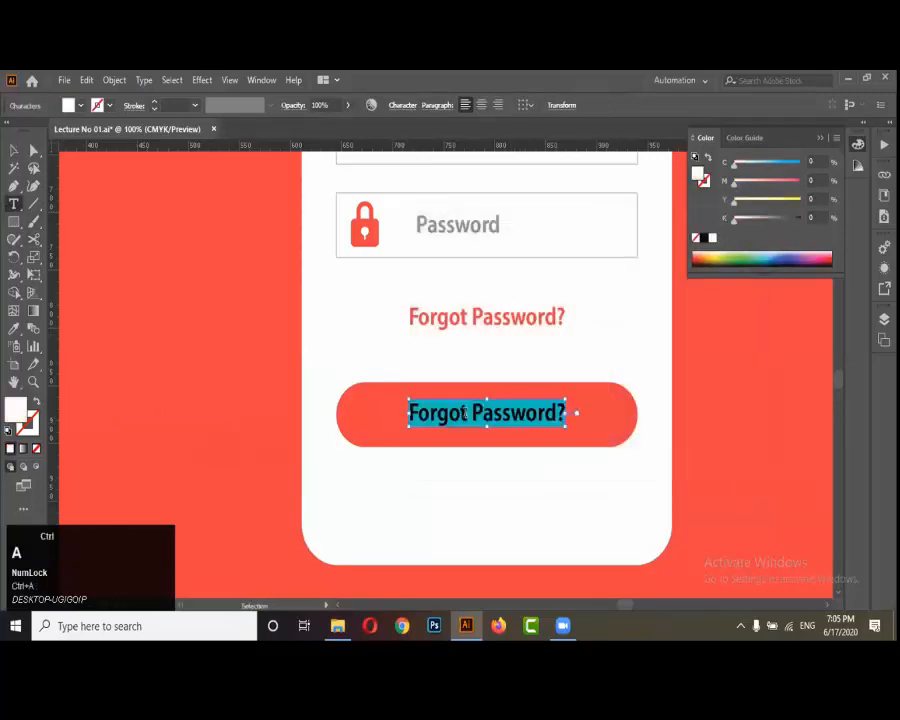
pyautogui.write('LO')
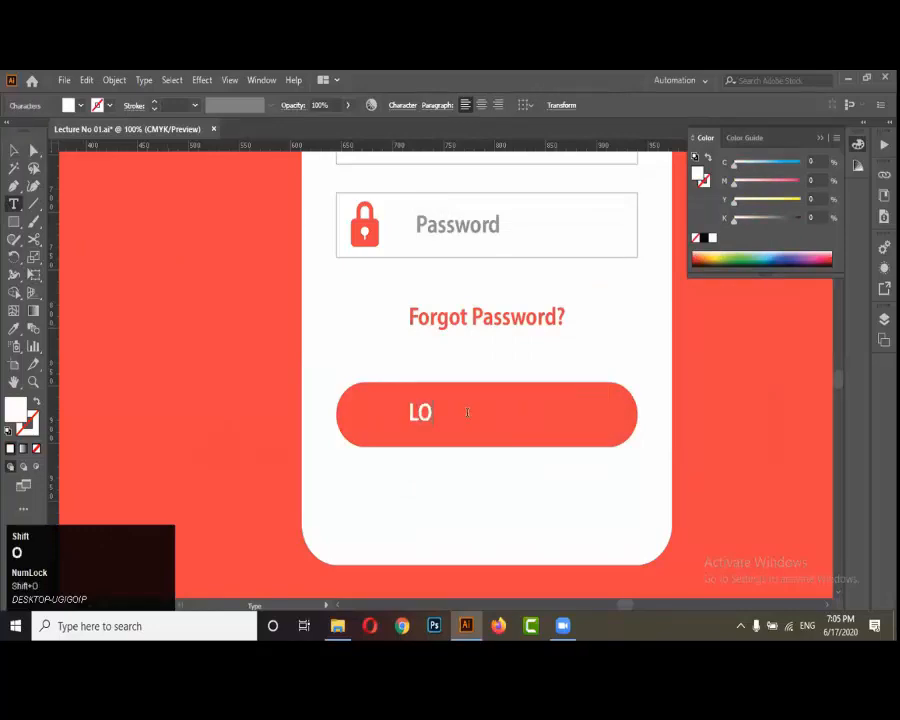
pyautogui.write('GING')
pyautogui.click(12, 149)
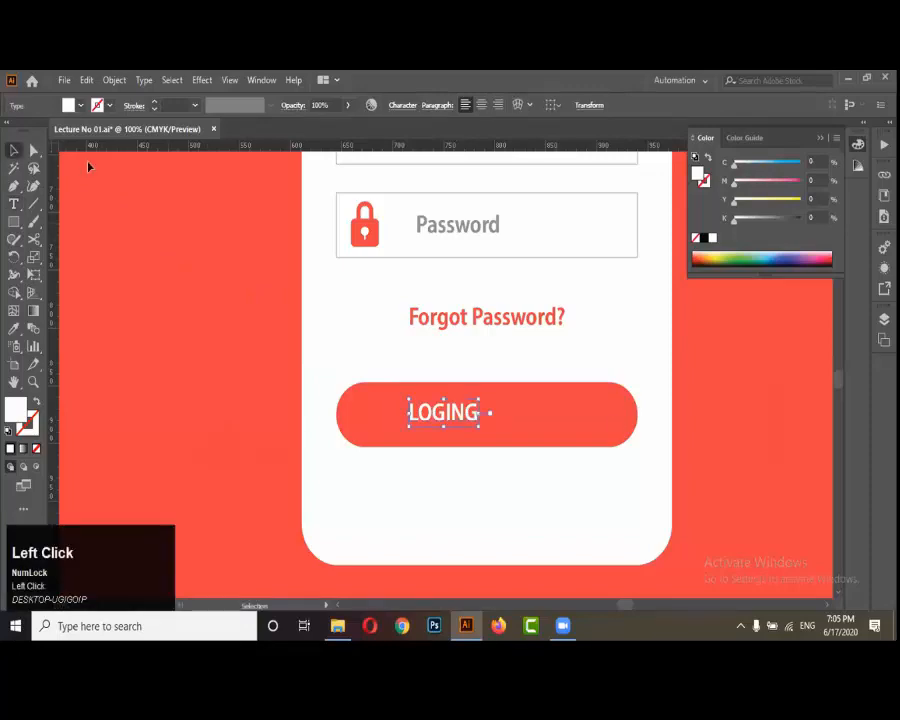
# Center the "LOGING" caption horizontally on the red button, using the button as key object, and deselect both
pyautogui.click(590, 423)
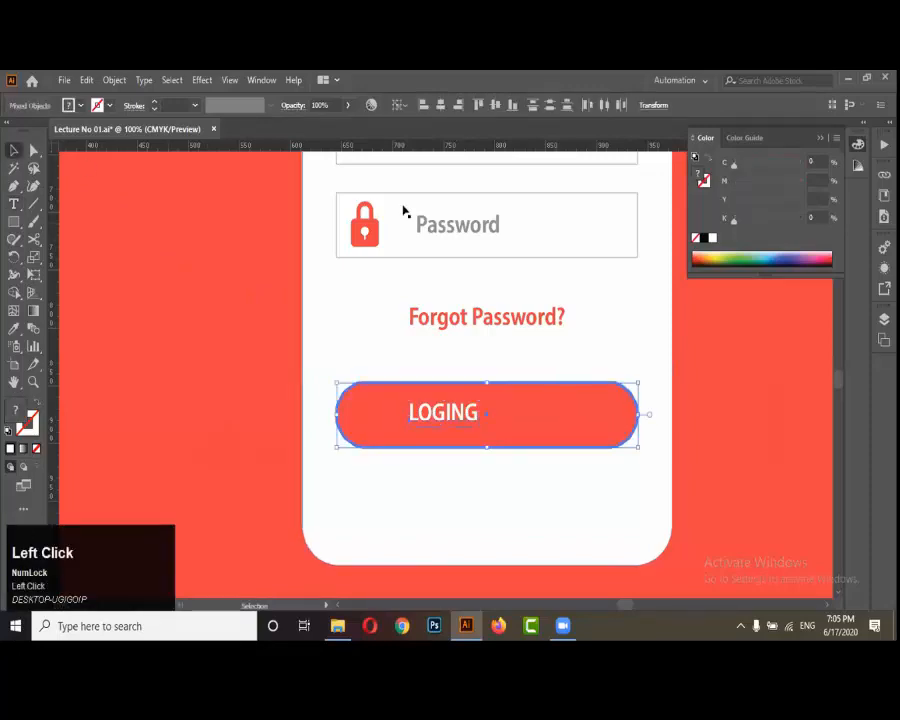
pyautogui.click(441, 104)
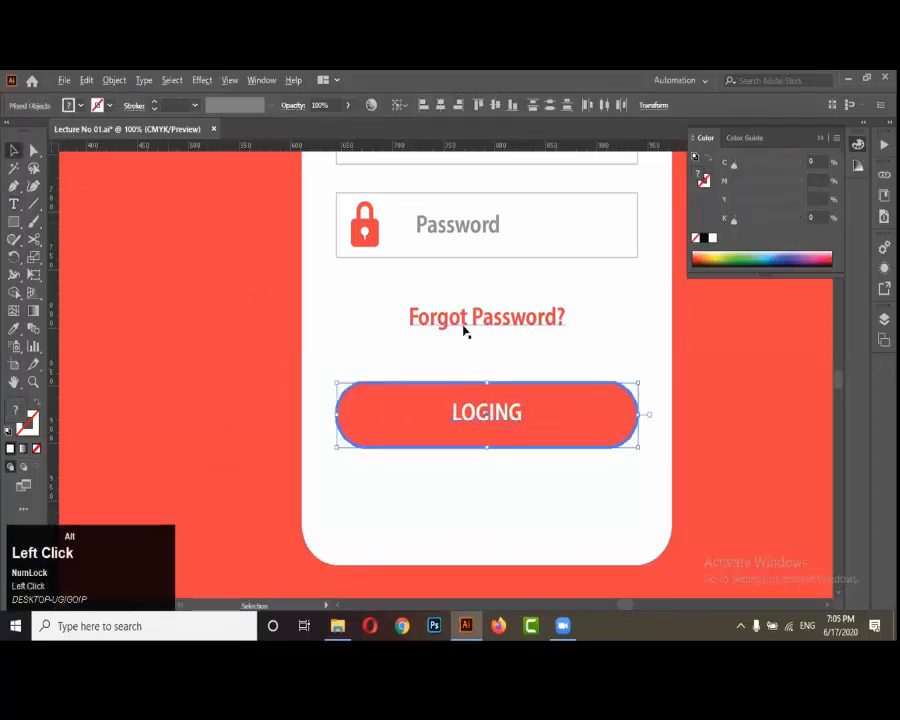
pyautogui.scroll(-3, 512, 528)
pyautogui.click(514, 530)
# Examine the "Or Login with" row and its social icons below the login button in the reference design
pyautogui.scroll(-2, 631, 456)
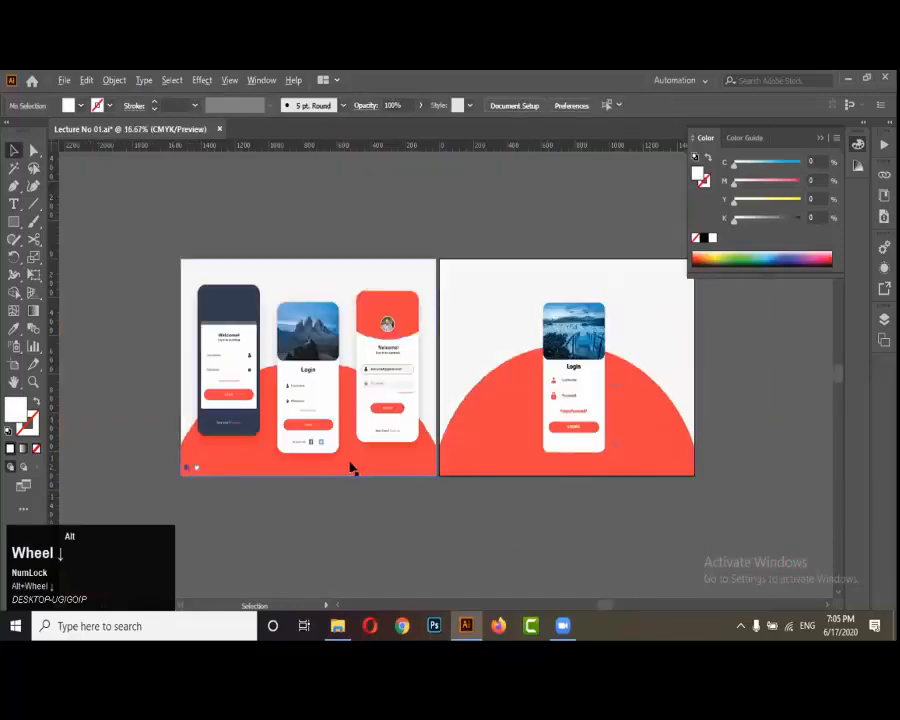
pyautogui.scroll(5, 350, 468)
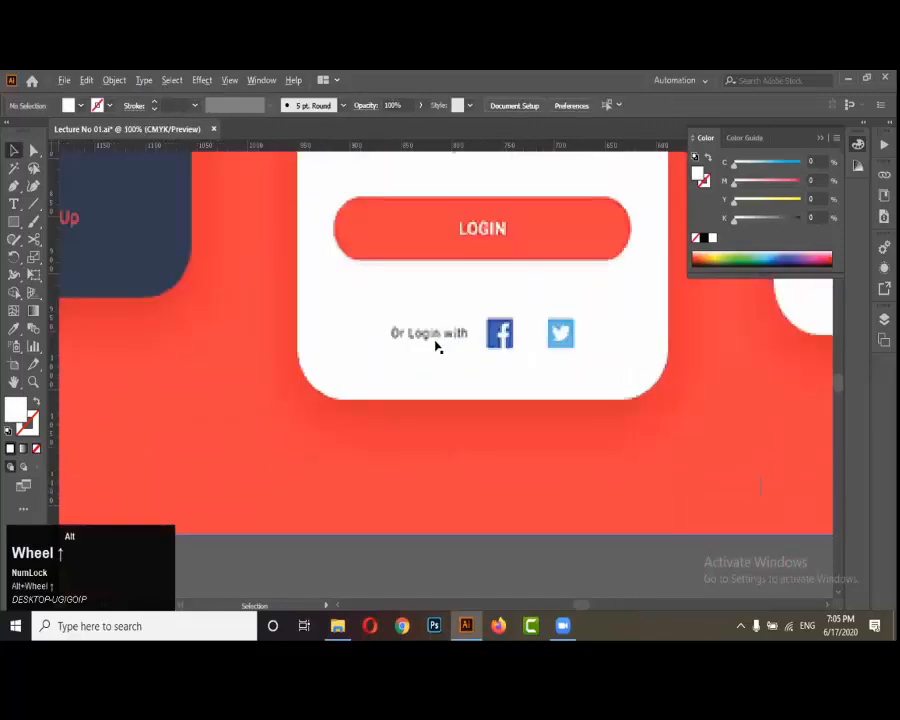
pyautogui.scroll(1, 436, 346)
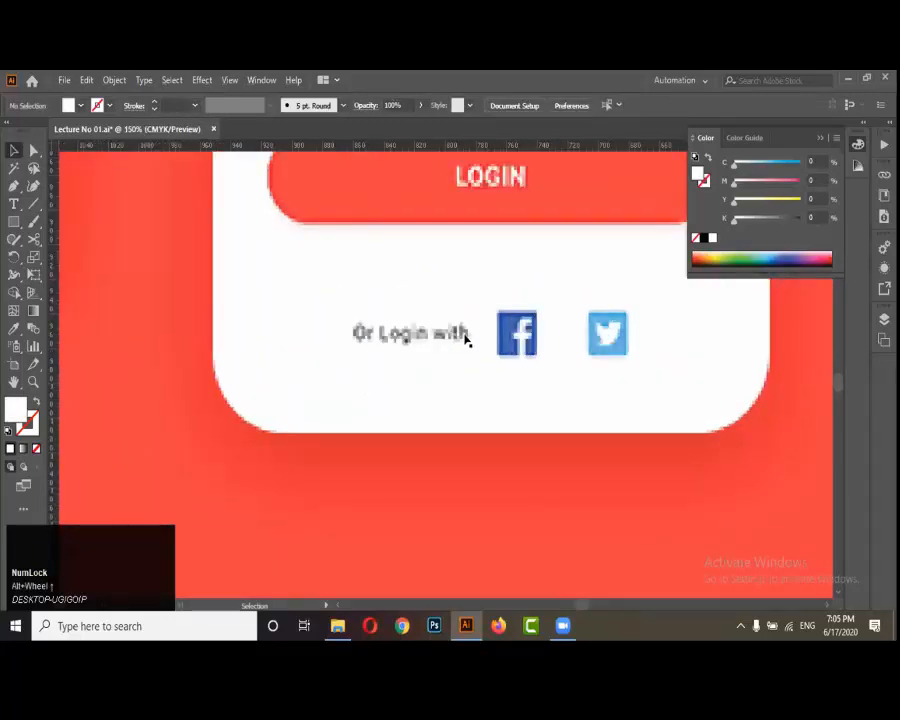
pyautogui.scroll(-2, 381, 380)
pyautogui.scroll(-3, 285, 413)
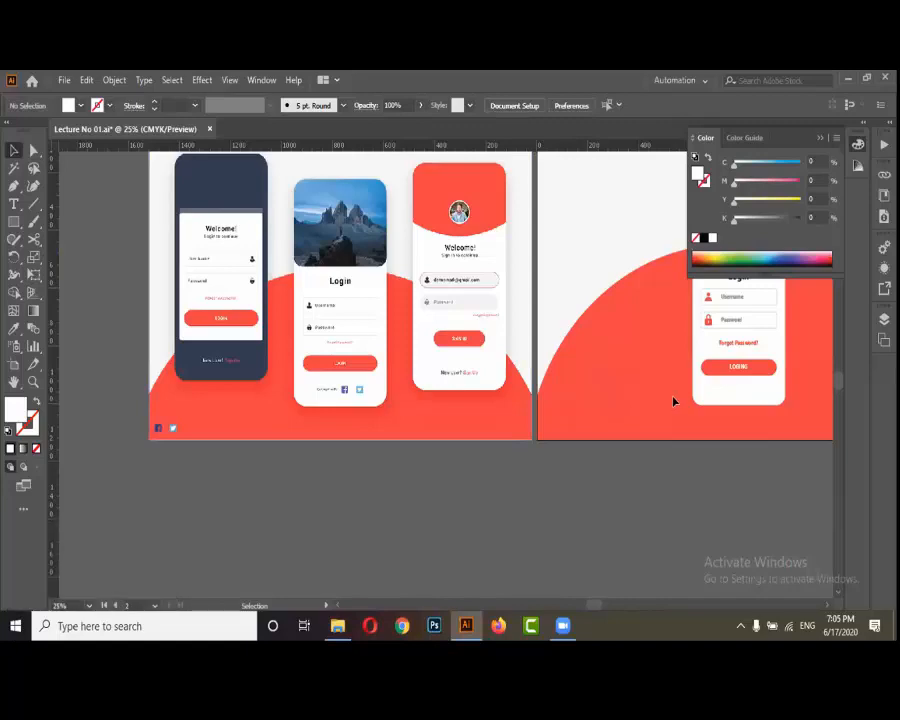
pyautogui.scroll(3, 333, 397)
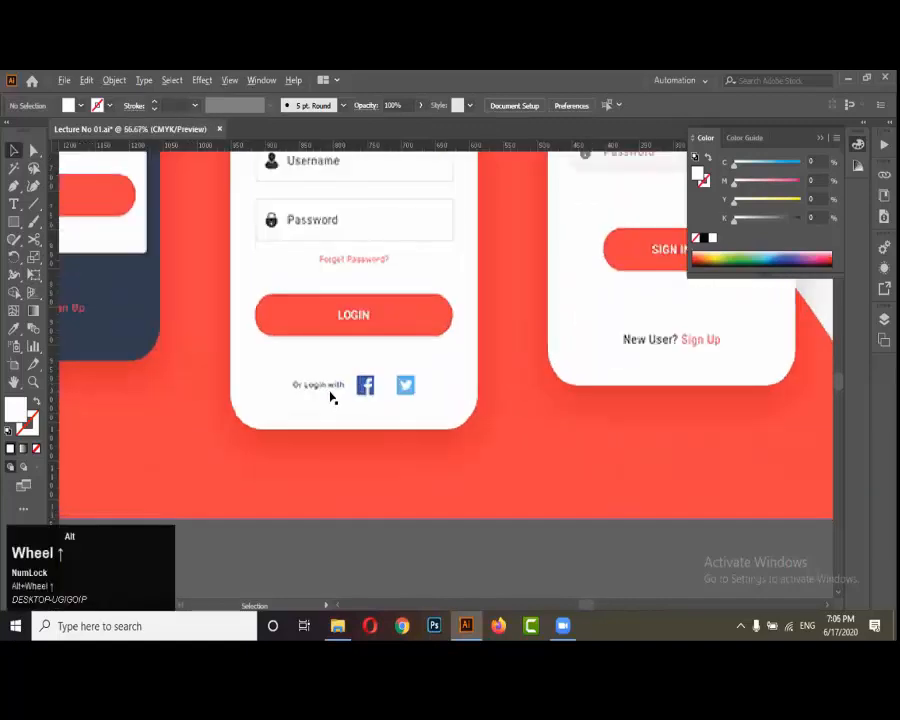
pyautogui.scroll(-1, 372, 387)
pyautogui.scroll(-2, 373, 388)
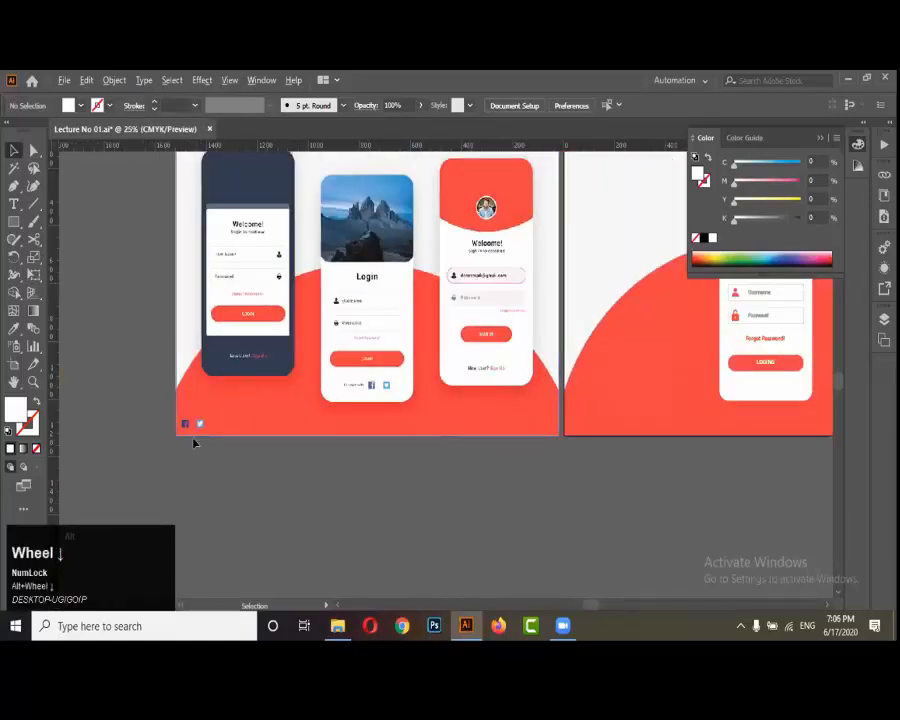
# Move the grouped Facebook and Twitter icons from the reference artboard onto the white card below the red button, and bring them to the front
pyautogui.scroll(2, 195, 443)
pyautogui.click(203, 410)
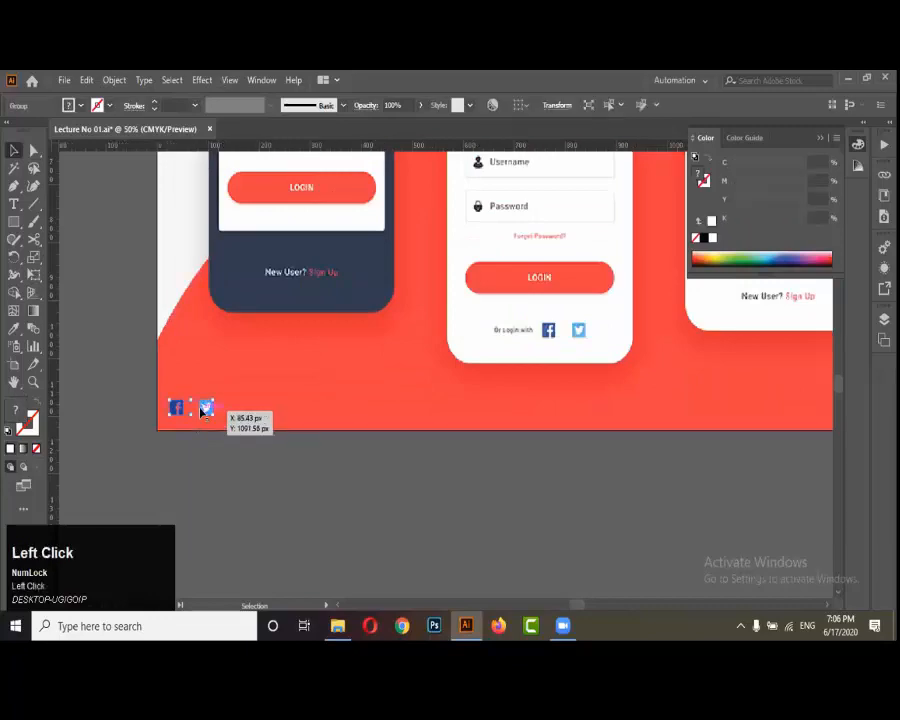
pyautogui.moveTo(203, 410); pyautogui.dragTo(461, 465)
pyautogui.scroll(-1, 199, 474)
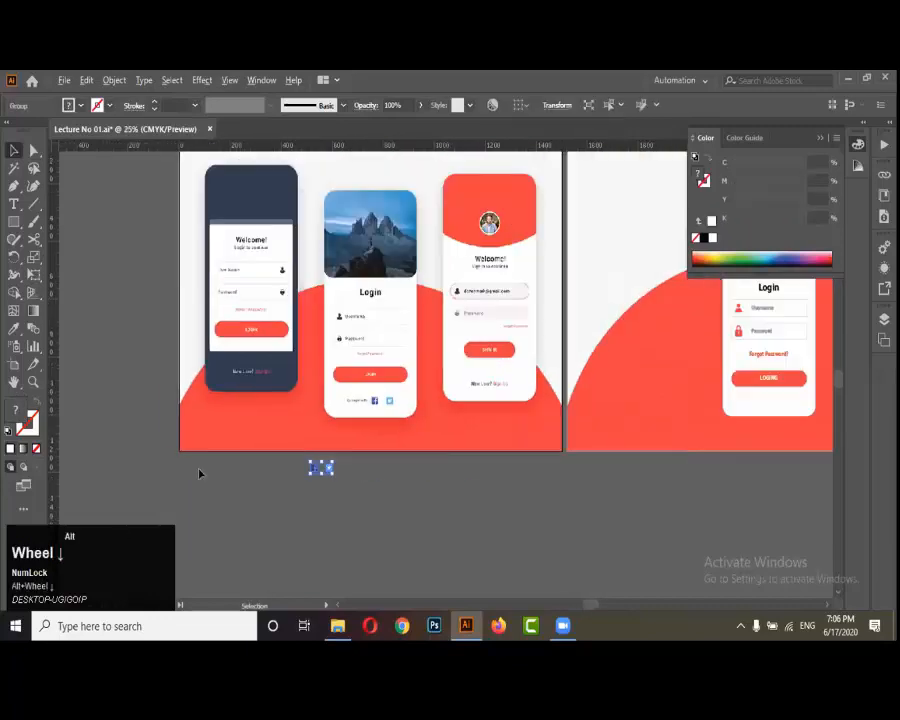
pyautogui.scroll(-1, 199, 474)
pyautogui.scroll(1, 532, 410)
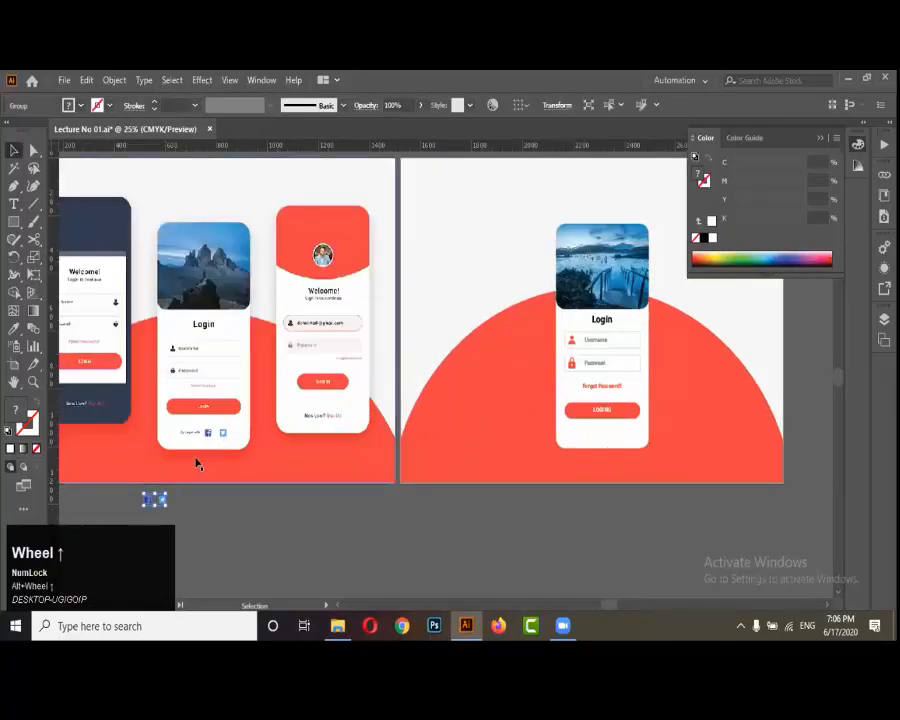
pyautogui.moveTo(155, 498); pyautogui.dragTo(672, 434)
pyautogui.keyDown('alt'); pyautogui.scroll(3, 626, 437); pyautogui.keyUp('alt')
pyautogui.hotkey('ctrl', 'shift', ']')
pyautogui.keyDown('alt'); pyautogui.scroll(3, 624, 420); pyautogui.keyUp('alt')
pyautogui.keyDown('alt'); pyautogui.scroll(-6, 652, 425); pyautogui.keyUp('alt')
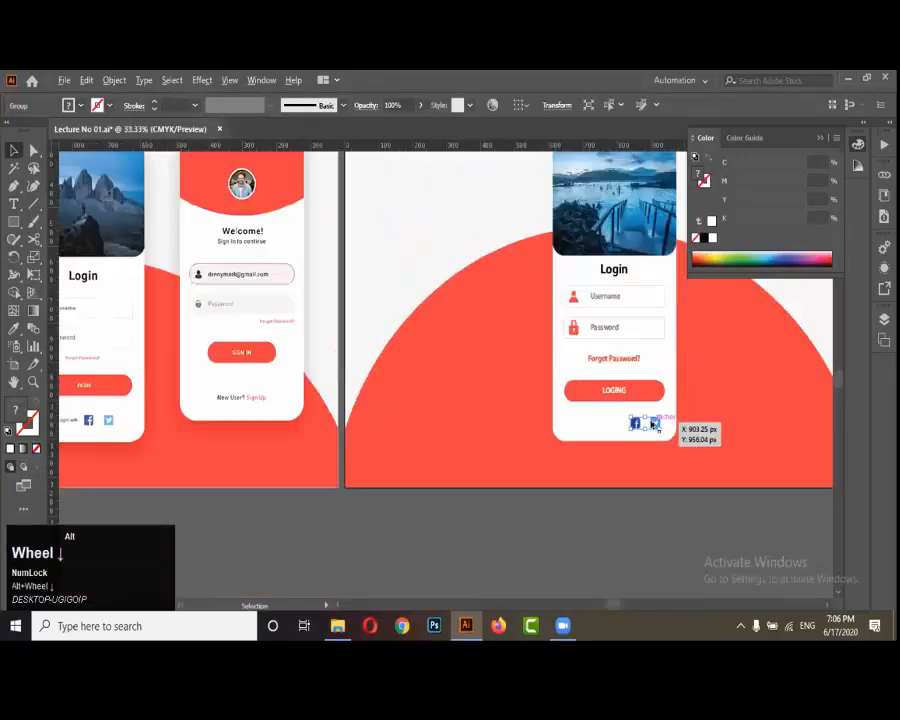
# Shift the Facebook and Twitter icon group slightly inward from the white card's right edge, and deselect it
pyautogui.keyDown('alt'); pyautogui.scroll(1, 321, 452); pyautogui.keyUp('alt')
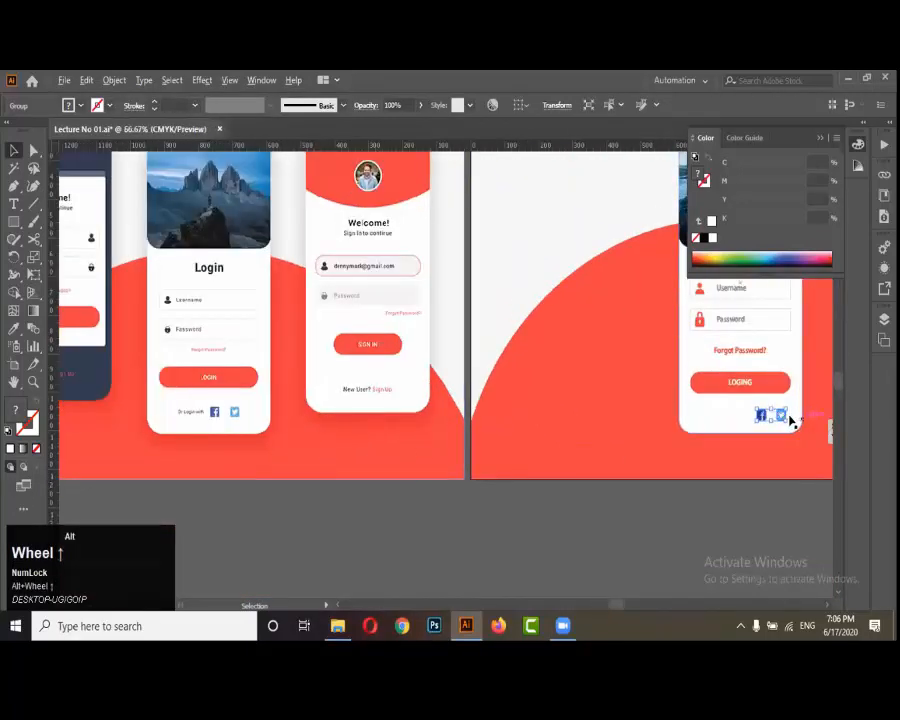
pyautogui.keyDown('alt'); pyautogui.scroll(3, 786, 416); pyautogui.keyUp('alt')
pyautogui.moveTo(761, 423); pyautogui.dragTo(741, 421)
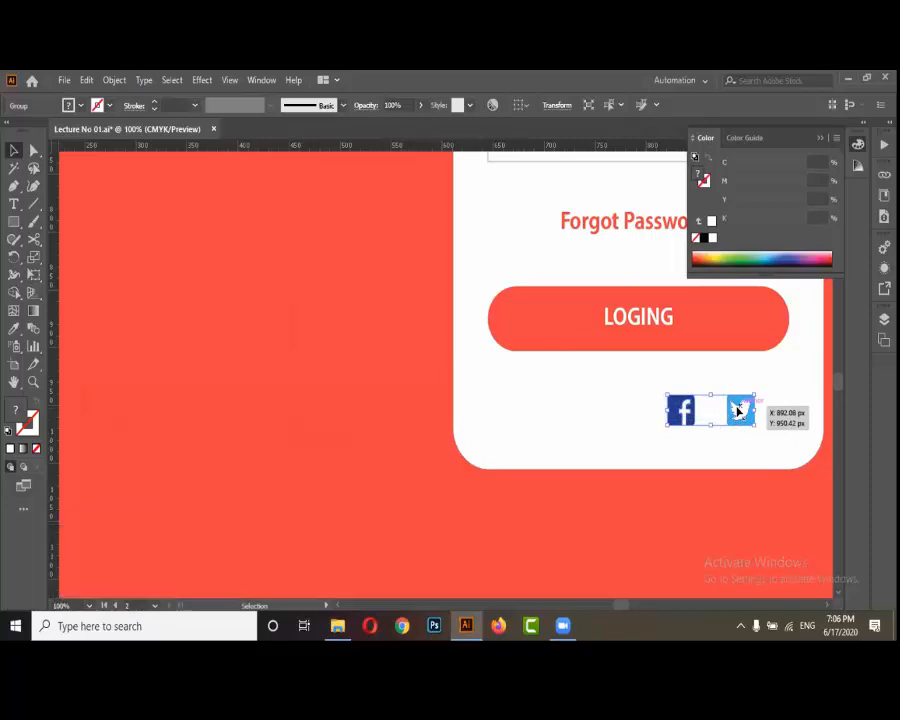
pyautogui.keyDown('alt'); pyautogui.scroll(-4, 738, 410); pyautogui.keyUp('alt')
pyautogui.click(627, 518)
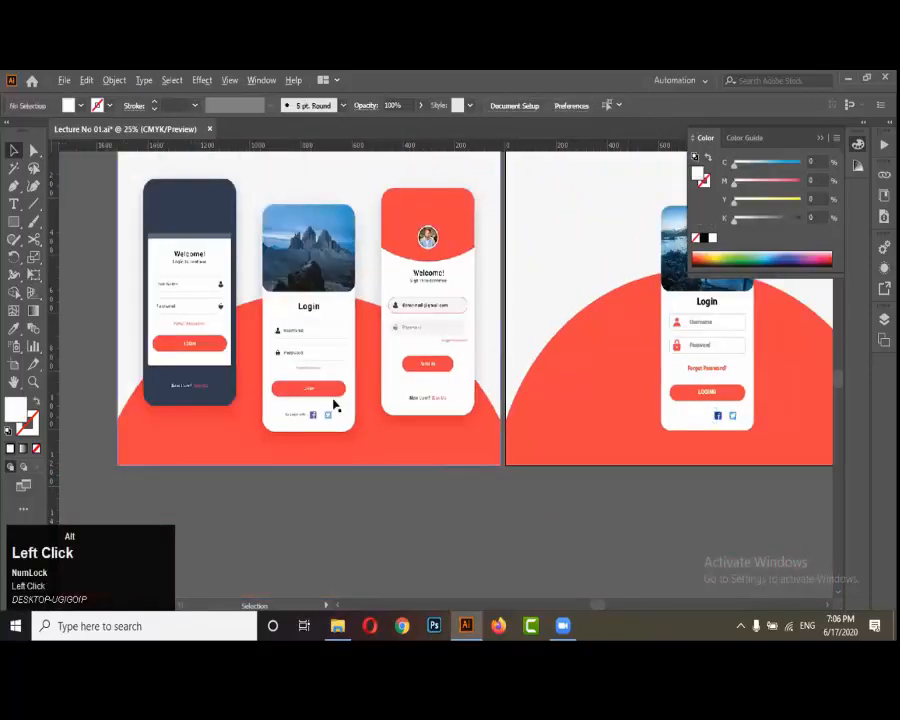
# Check the row below the button in the reference design and duplicate the "Password" text down beside the Facebook icon
pyautogui.keyDown('alt'); pyautogui.scroll(5, 335, 403); pyautogui.keyUp('alt')
pyautogui.keyDown('alt'); pyautogui.scroll(-5, 213, 437); pyautogui.keyUp('alt')
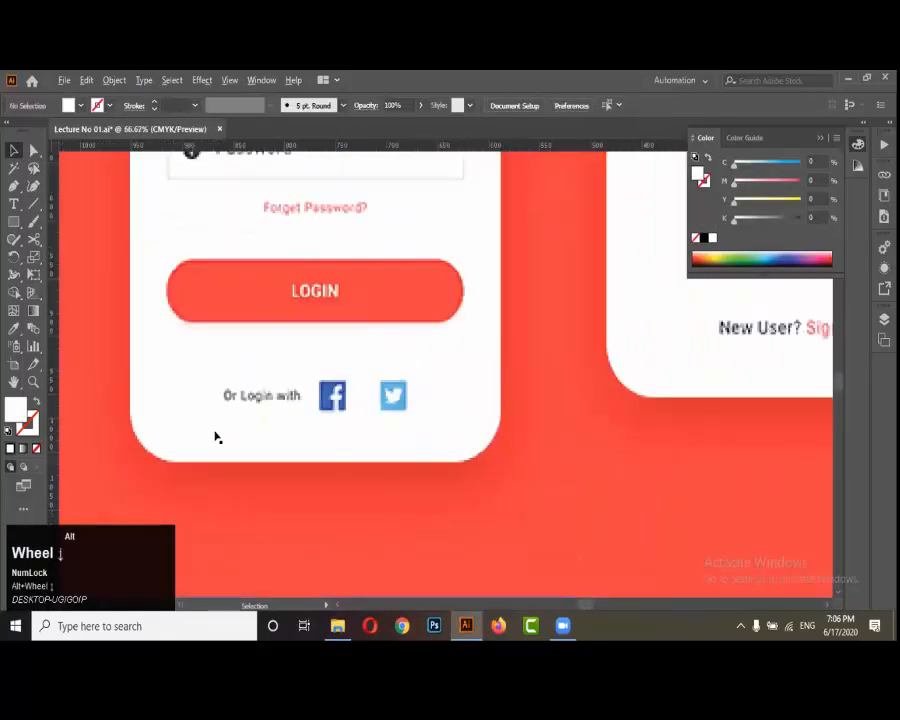
pyautogui.keyDown('alt'); pyautogui.scroll(4, 647, 404); pyautogui.keyUp('alt')
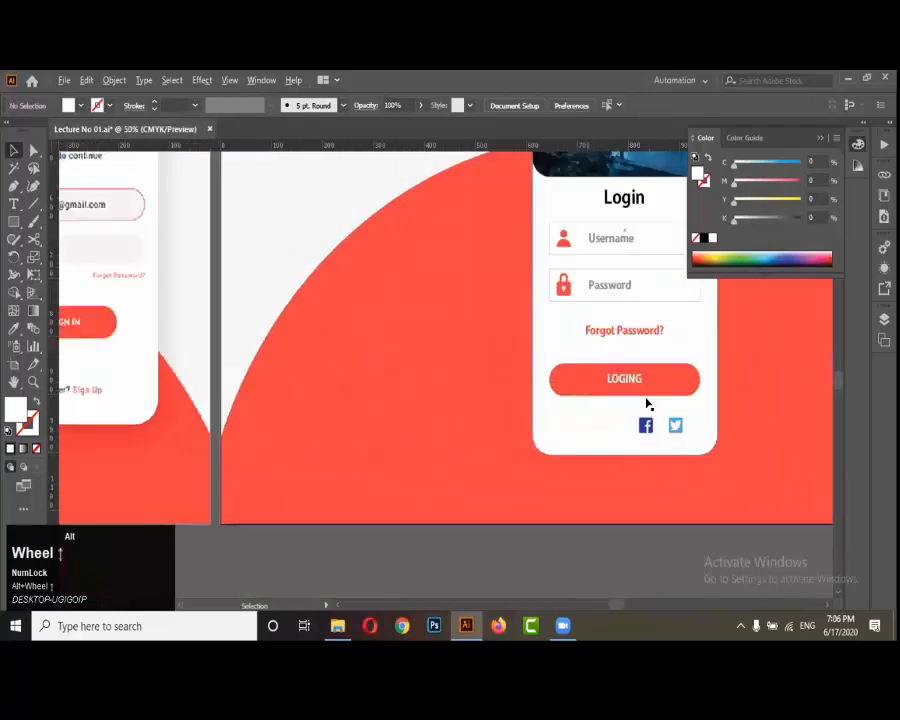
pyautogui.scroll(1, 647, 402)
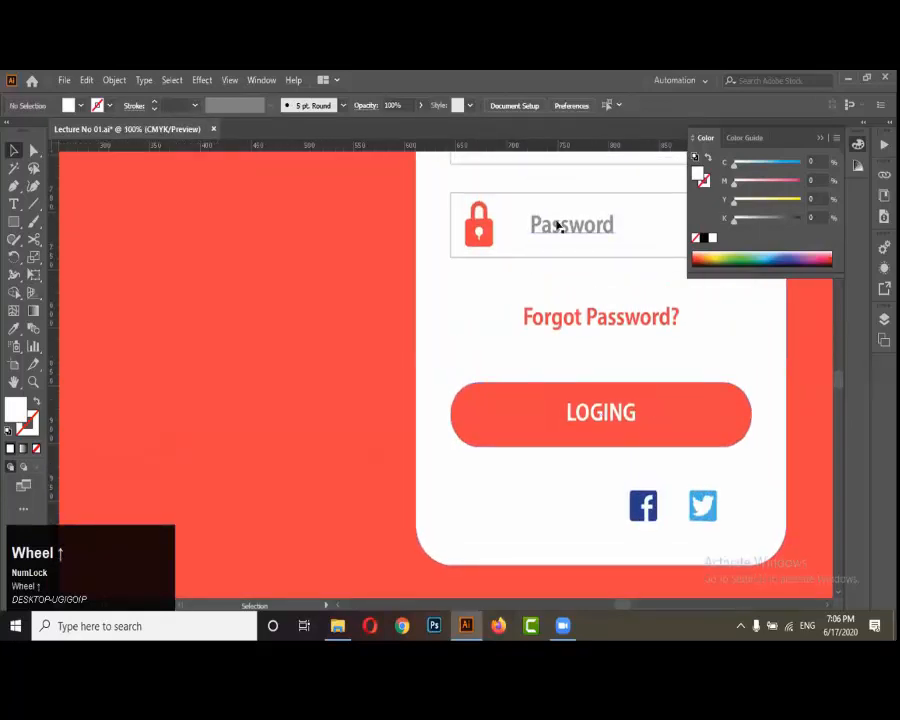
pyautogui.moveTo(529, 224); pyautogui.dragTo(518, 504)
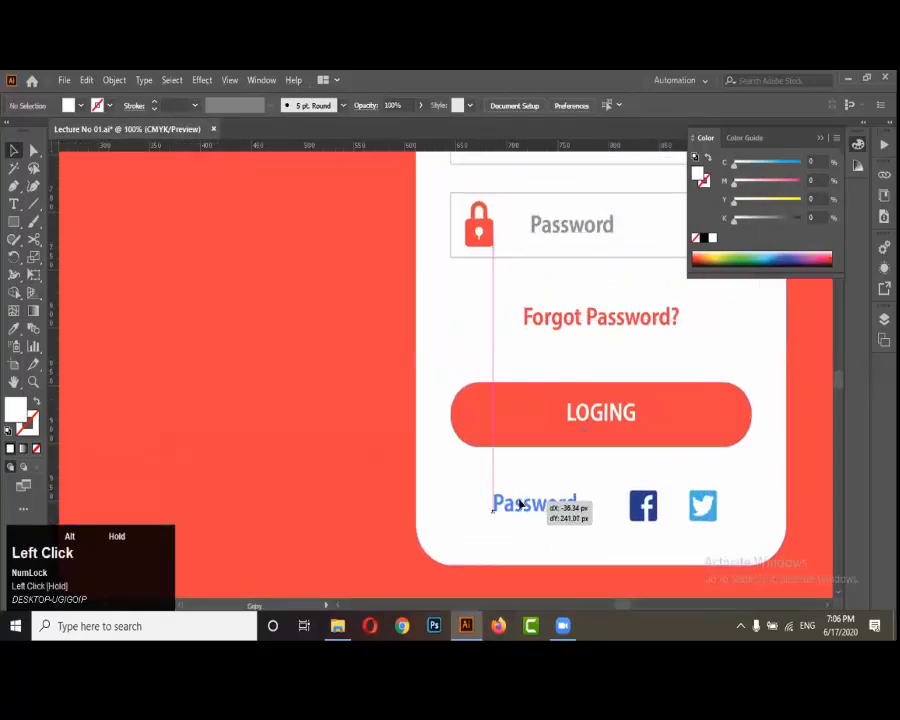
# Replace the duplicated "Password" text beside the social icons with "or login with", following the wording of the reference design
pyautogui.keyDown('alt'); pyautogui.scroll(-4, 644, 476); pyautogui.keyUp('alt')
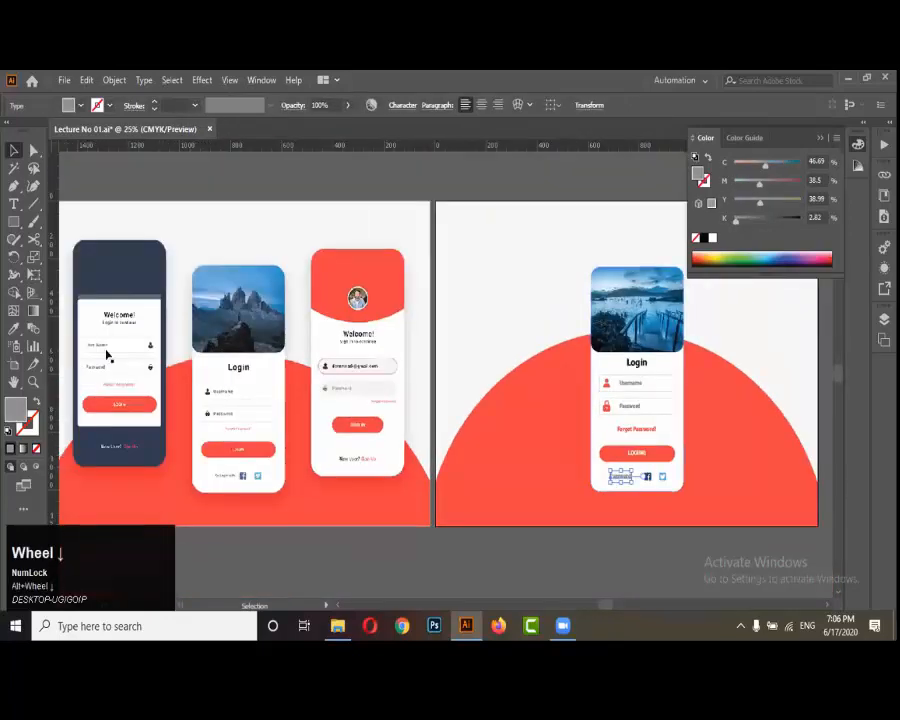
pyautogui.click(14, 205)
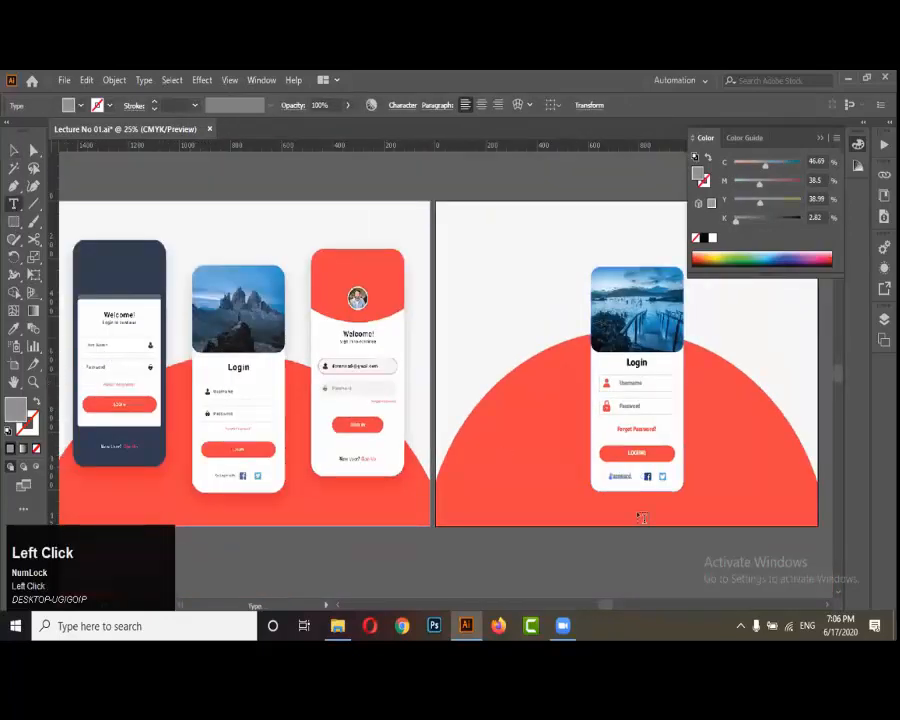
pyautogui.keyDown('alt'); pyautogui.scroll(1, 622, 474); pyautogui.keyUp('alt')
pyautogui.keyDown('alt'); pyautogui.scroll(-1, 622, 475); pyautogui.keyUp('alt')
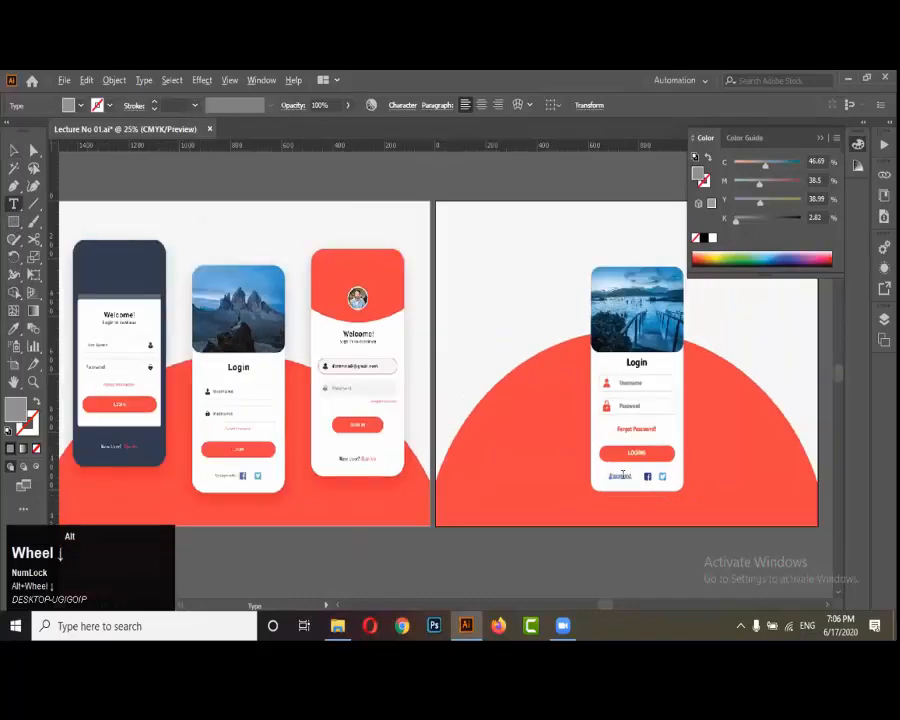
pyautogui.keyDown('alt'); pyautogui.scroll(3, 249, 518); pyautogui.keyUp('alt')
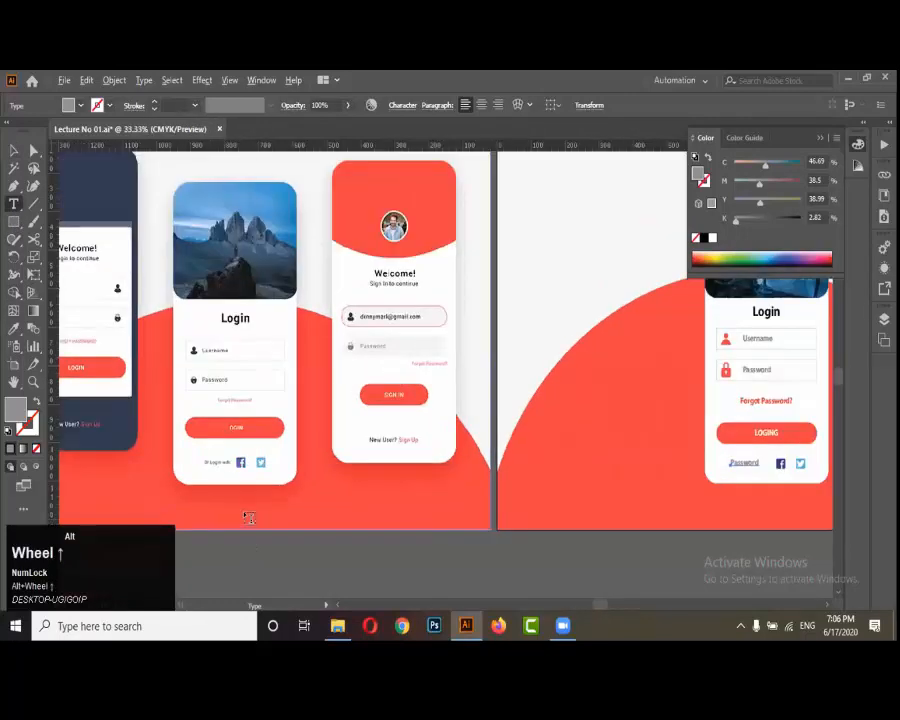
pyautogui.keyDown('alt'); pyautogui.scroll(-3, 249, 518); pyautogui.keyUp('alt')
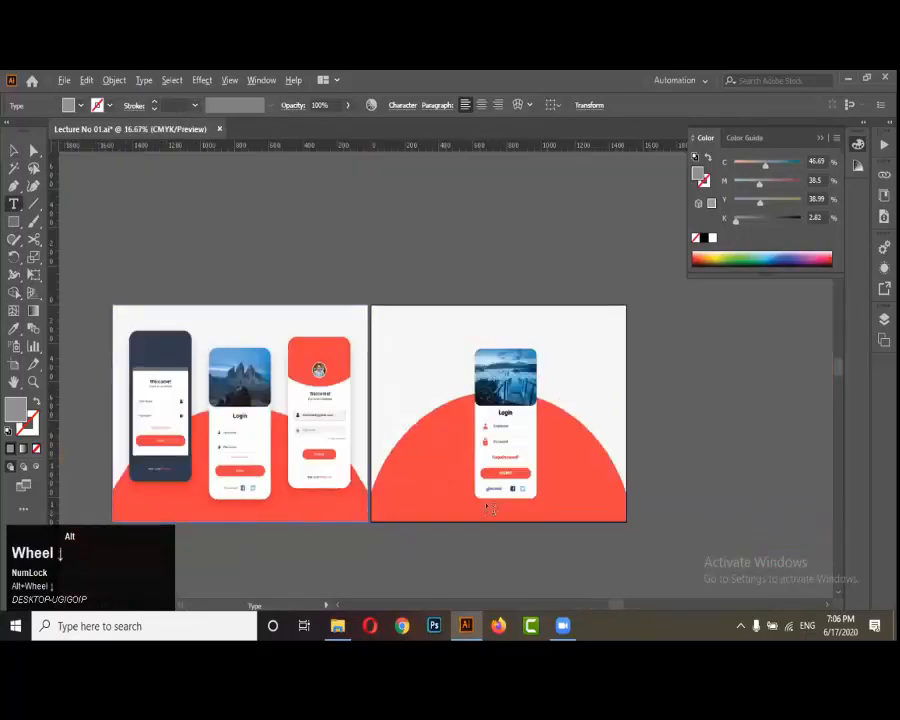
pyautogui.keyDown('alt'); pyautogui.scroll(6, 505, 468); pyautogui.keyUp('alt')
pyautogui.click(488, 428)
pyautogui.hotkey('ctrl', 'a')
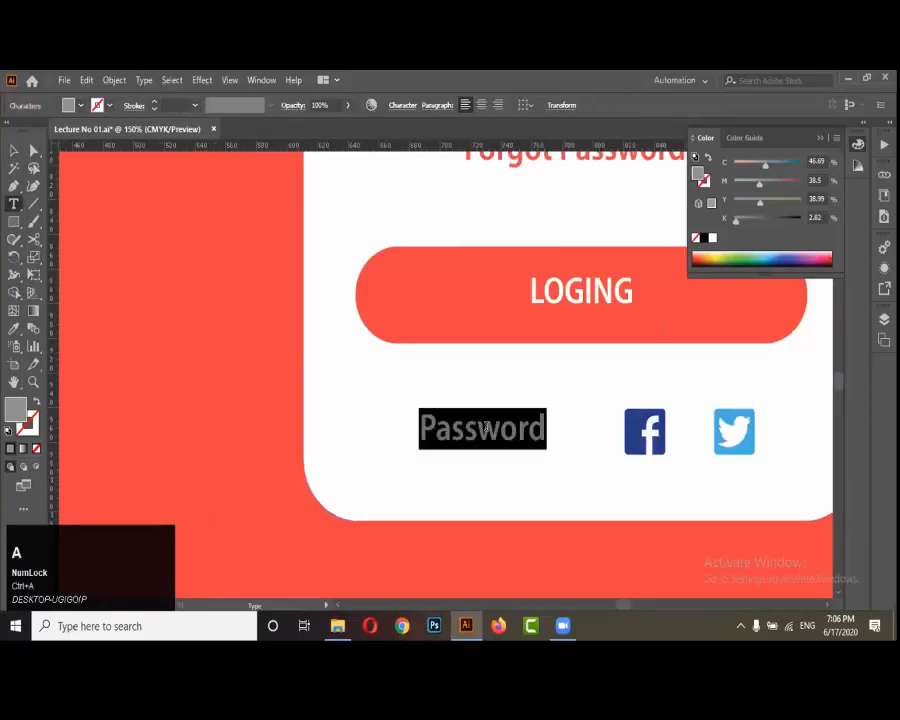
pyautogui.write('or ')
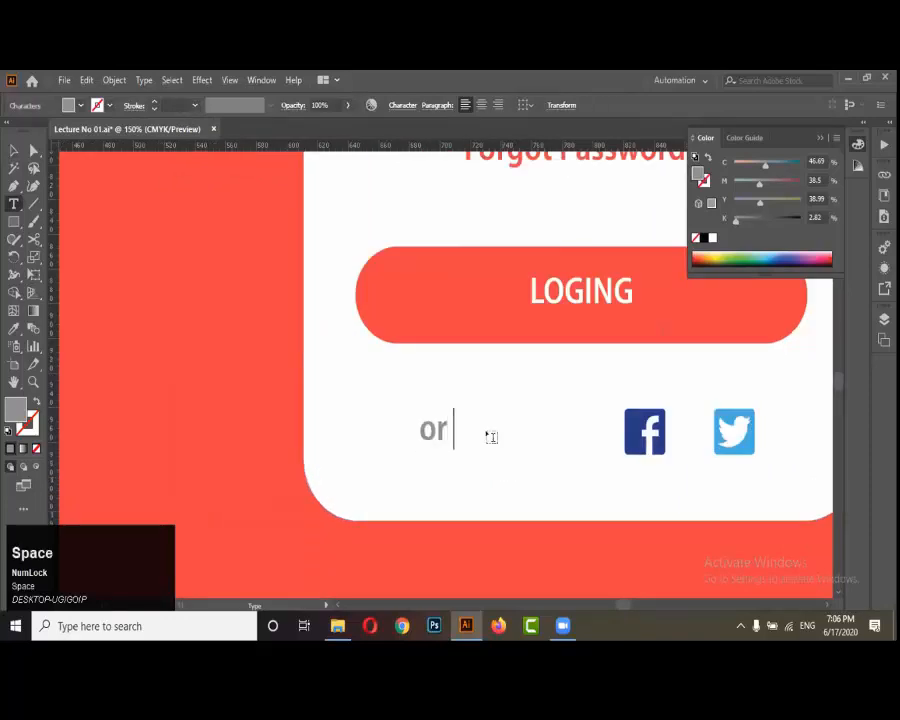
pyautogui.write('login')
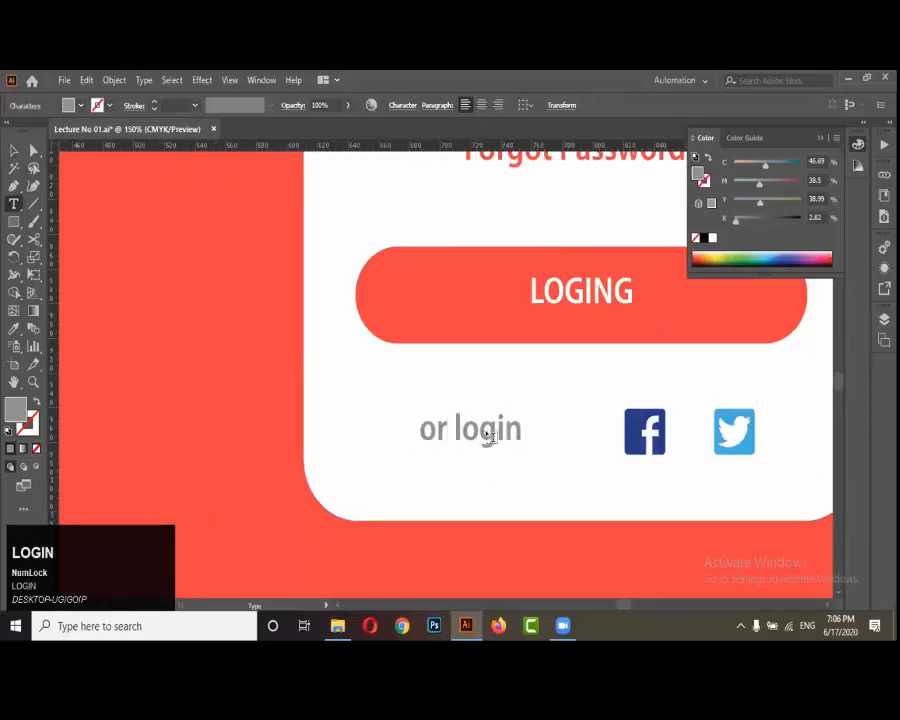
pyautogui.write(' with')
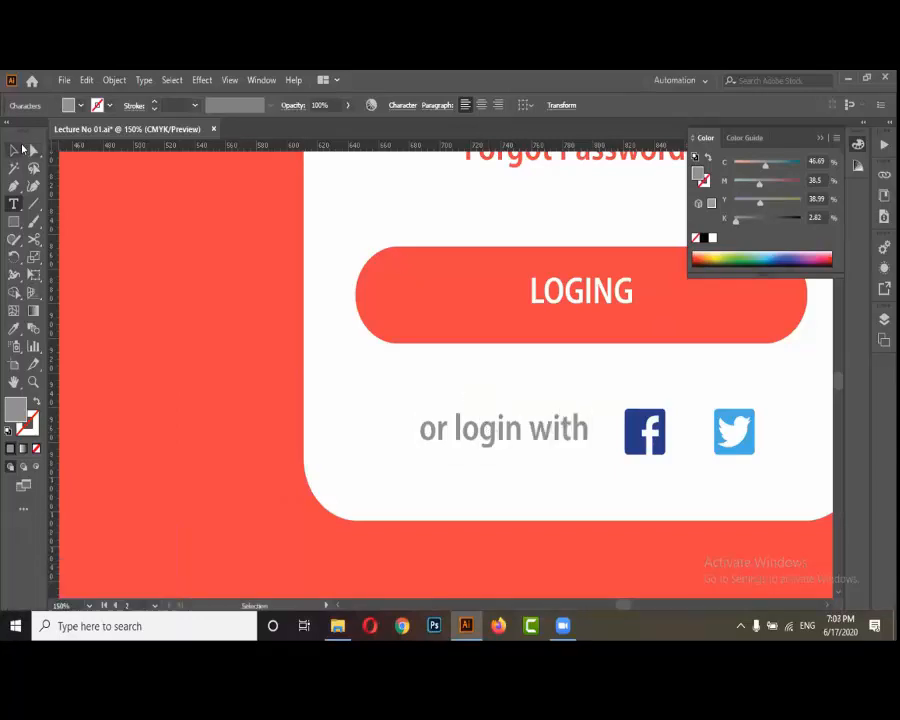
# Scale the "or login with" text down slightly, center it vertically on the Facebook and Twitter icon group, and deselect everything
pyautogui.click(14, 150)
pyautogui.moveTo(598, 434); pyautogui.dragTo(564, 430)
pyautogui.keyDown('shift'); pyautogui.click(645, 432); pyautogui.keyUp('shift')
pyautogui.keyDown('shift'); pyautogui.click(734, 432); pyautogui.keyUp('shift')
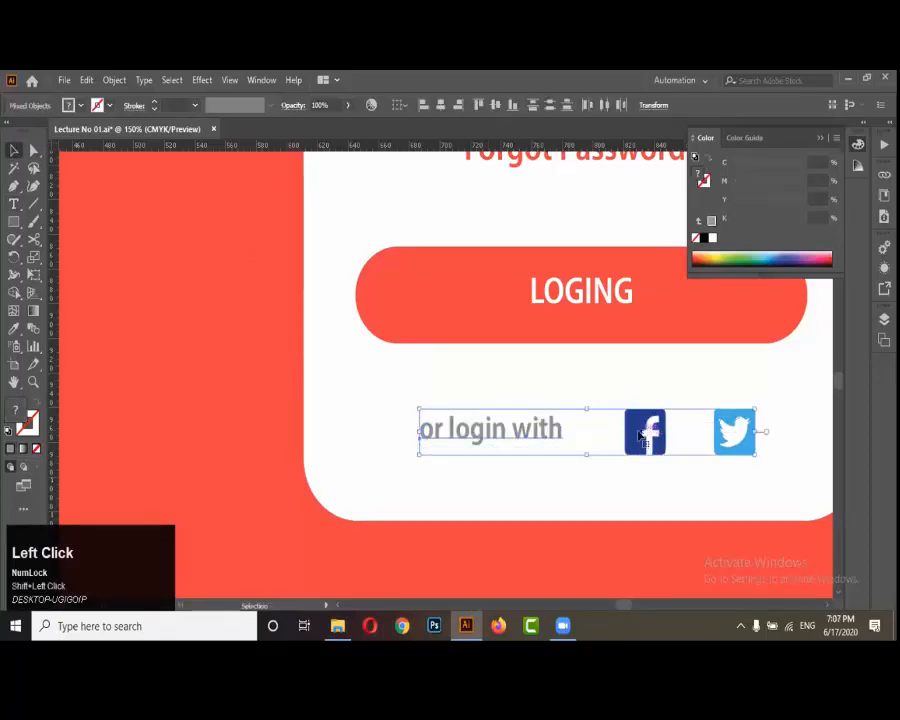
pyautogui.click(645, 432)
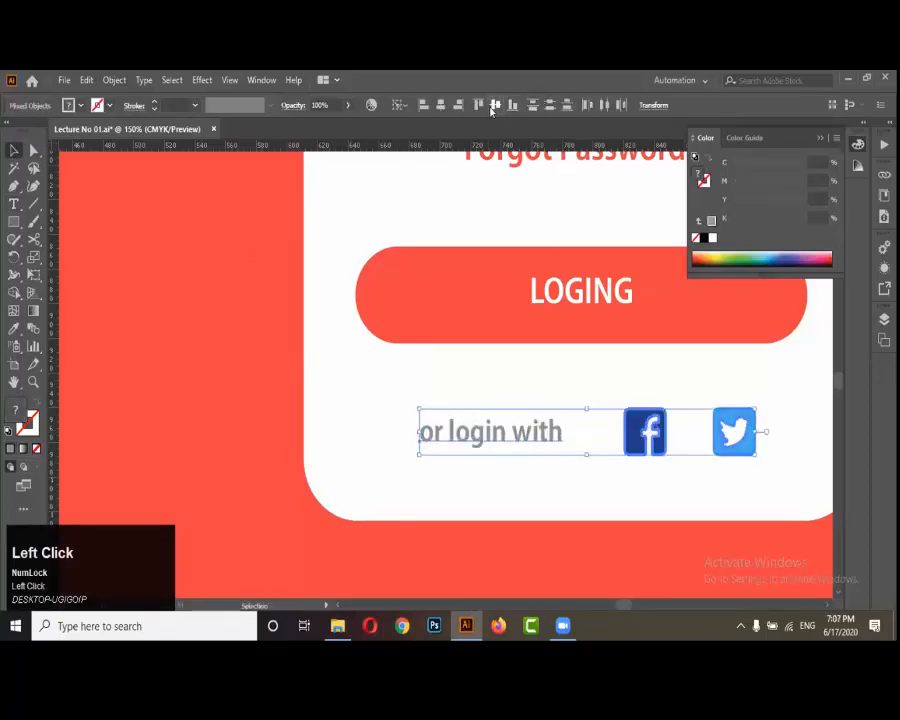
pyautogui.scroll(-4, 488, 326)
pyautogui.click(528, 542)
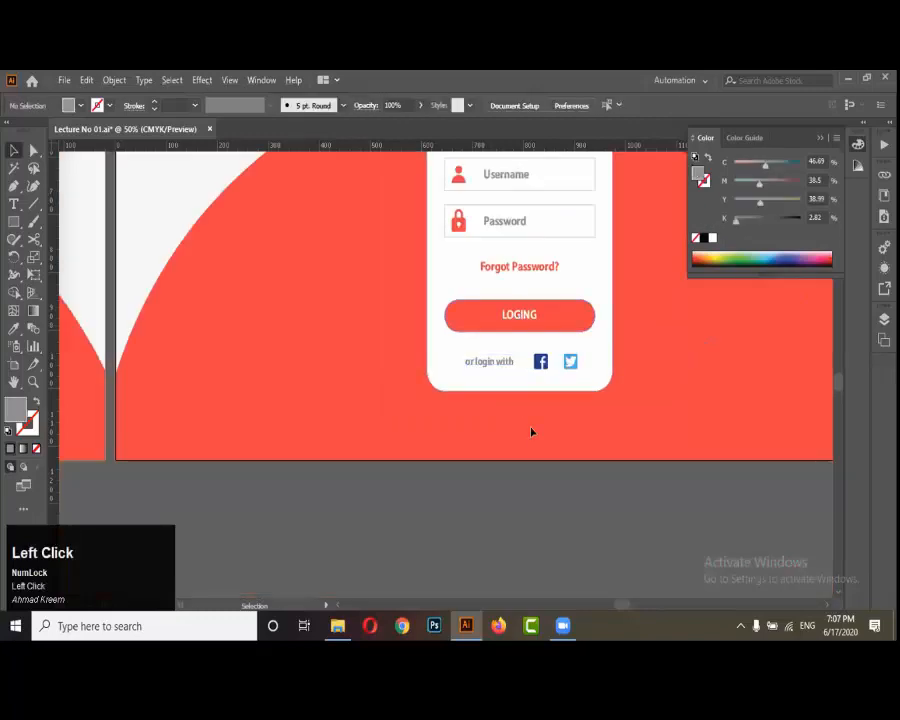
pyautogui.scroll(1, 550, 382)
pyautogui.scroll(1, 548, 382)
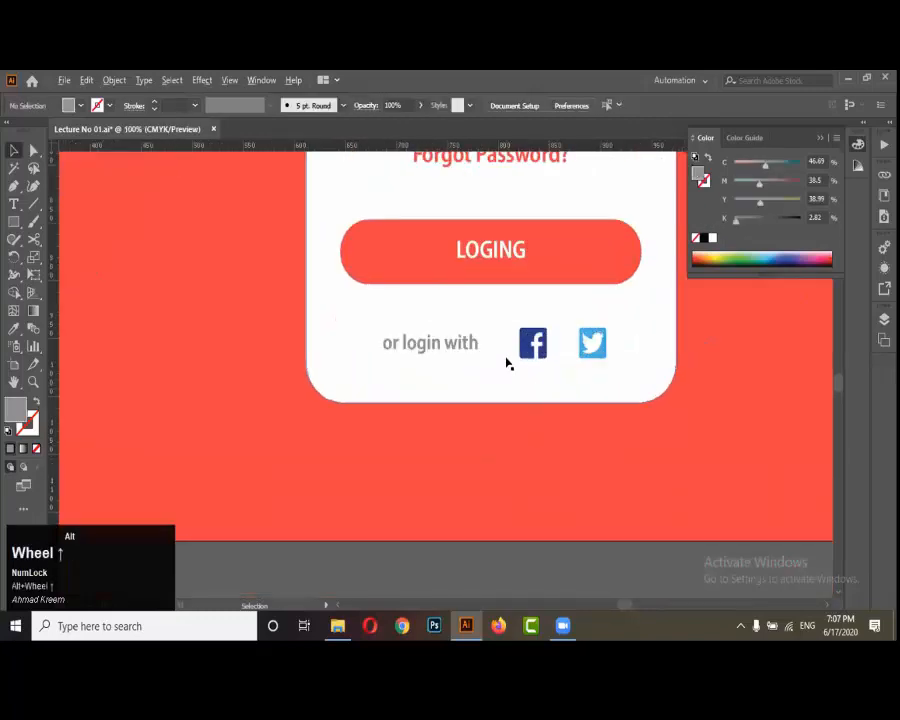
# Darken the fill of the "or login with" text to a deeper gray, about C 61, M 53, Y 52, K 24
pyautogui.scroll(1, 503, 363)
pyautogui.scroll(-5, 536, 410)
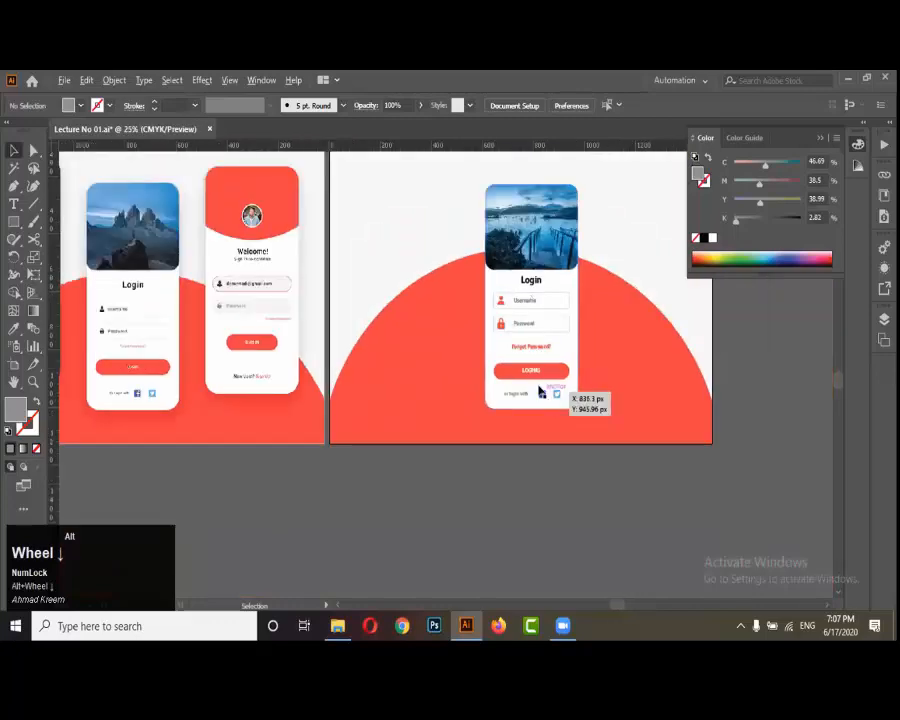
pyautogui.scroll(5, 530, 392)
pyautogui.click(478, 424)
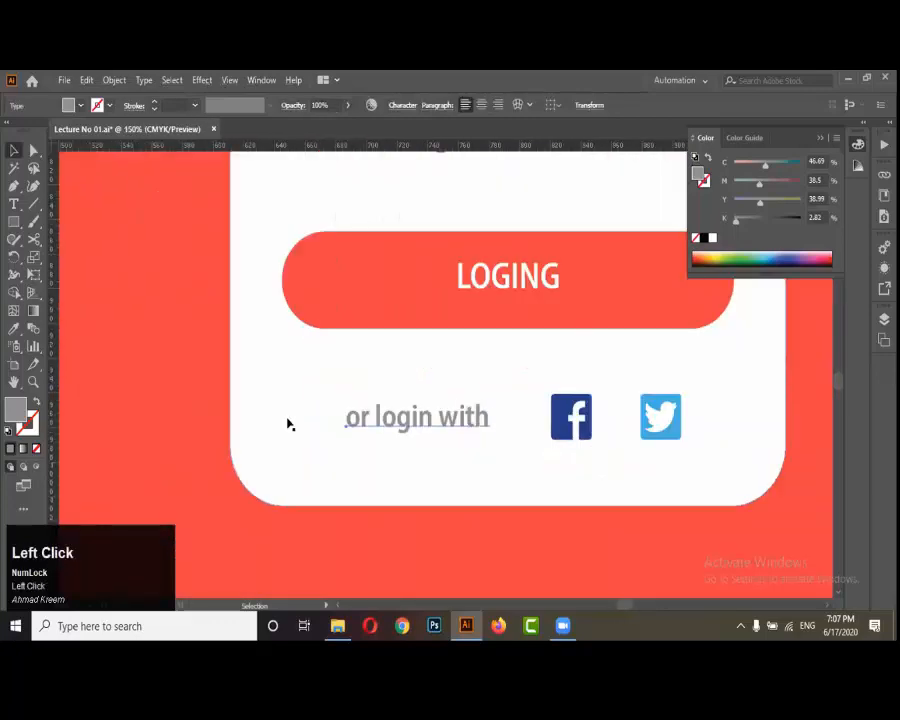
pyautogui.doubleClick(16, 408)
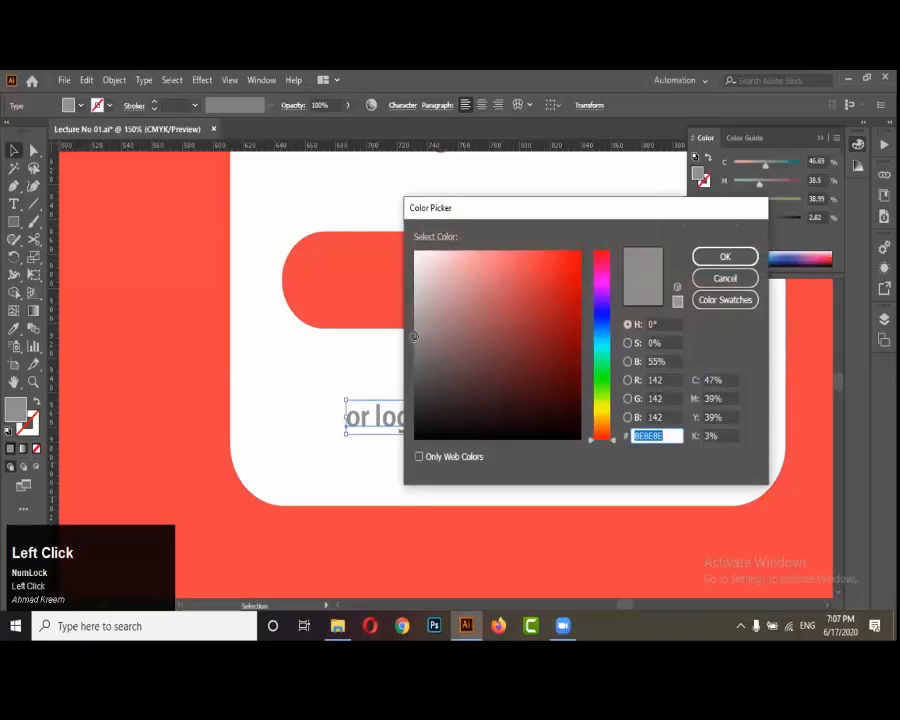
pyautogui.moveTo(413, 337)
pyautogui.mouseDown()
pyautogui.moveTo(415, 361)
pyautogui.moveTo(405, 368)
pyautogui.mouseUp()
pyautogui.click(719, 256)
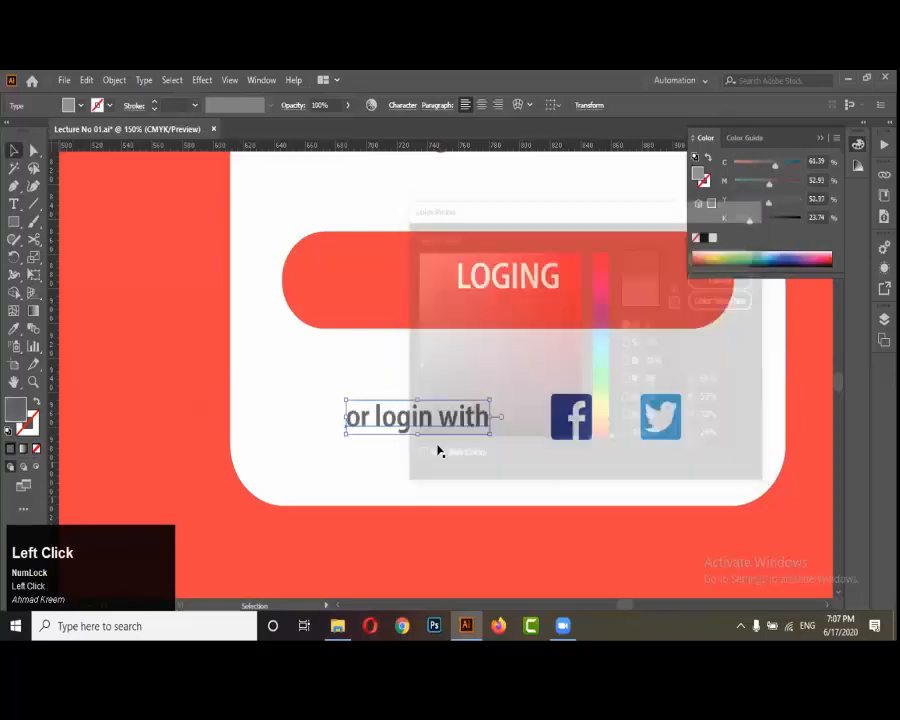
# Nudge the "or login with" text and the Facebook and Twitter icon group slightly closer together, and deselect them
pyautogui.moveTo(490, 415); pyautogui.dragTo(474, 418)
pyautogui.moveTo(566, 420); pyautogui.dragTo(555, 416)
pyautogui.scroll(-4, 468, 446)
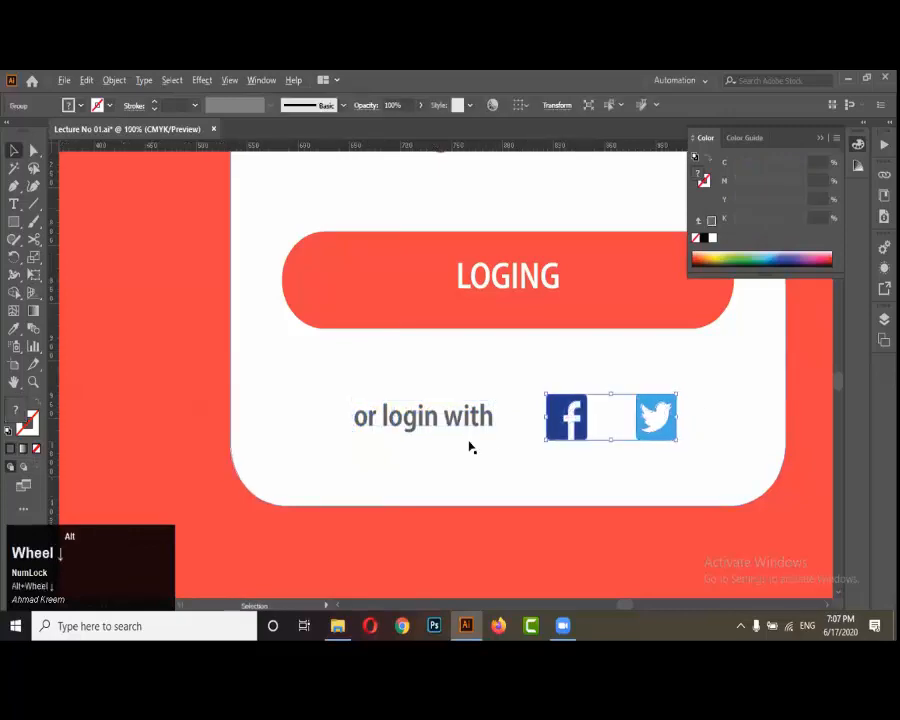
pyautogui.click(498, 535)
pyautogui.scroll(1, 497, 535)
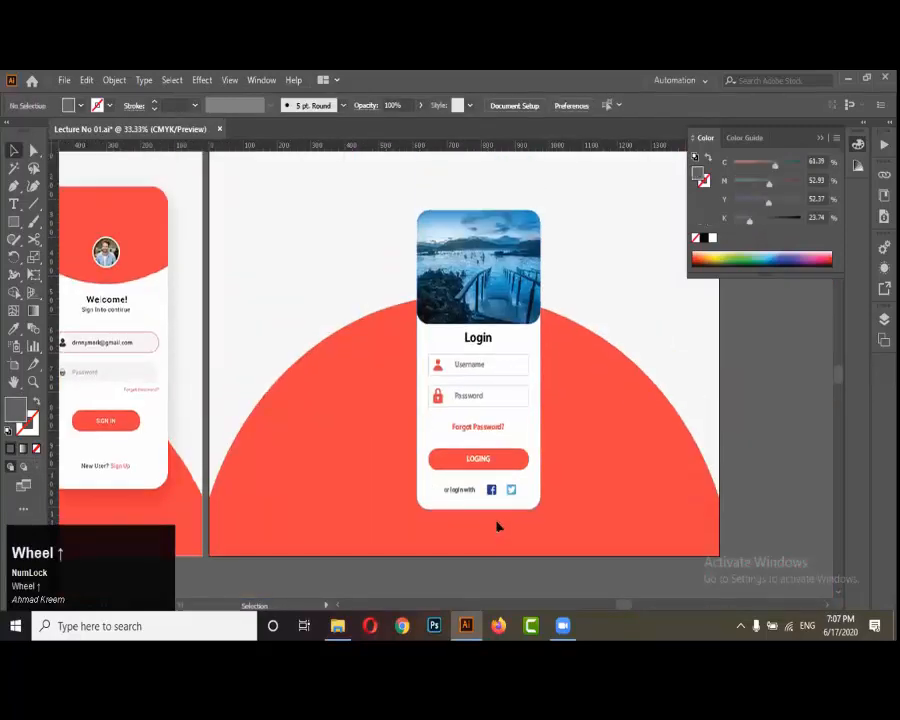
# Scale the lock icon in the password field down slightly from its center
pyautogui.scroll(1, 498, 535)
pyautogui.scroll(-1, 451, 516)
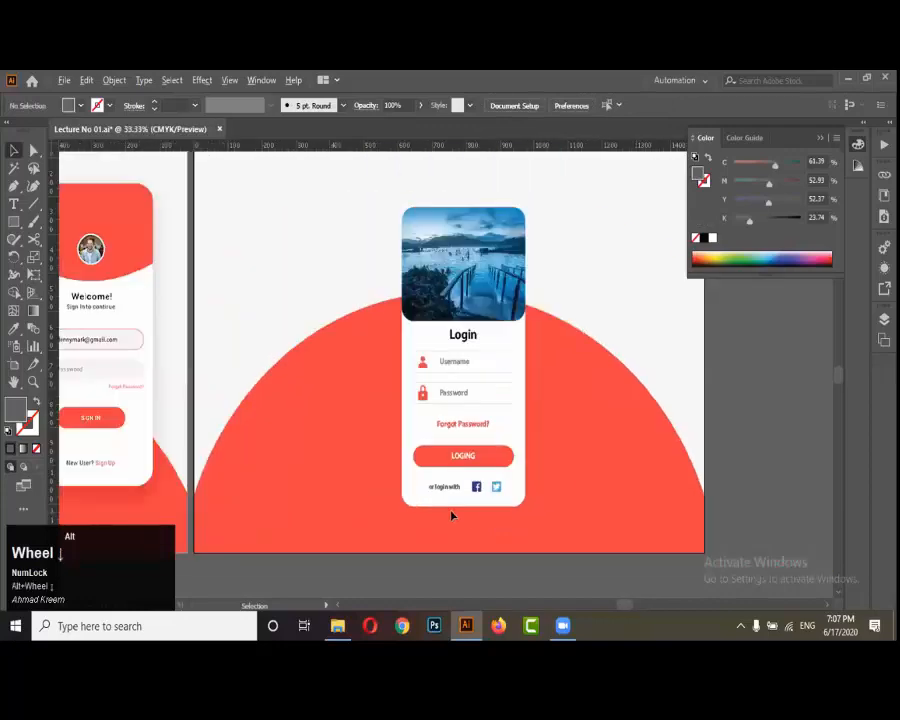
pyautogui.scroll(1, 424, 387)
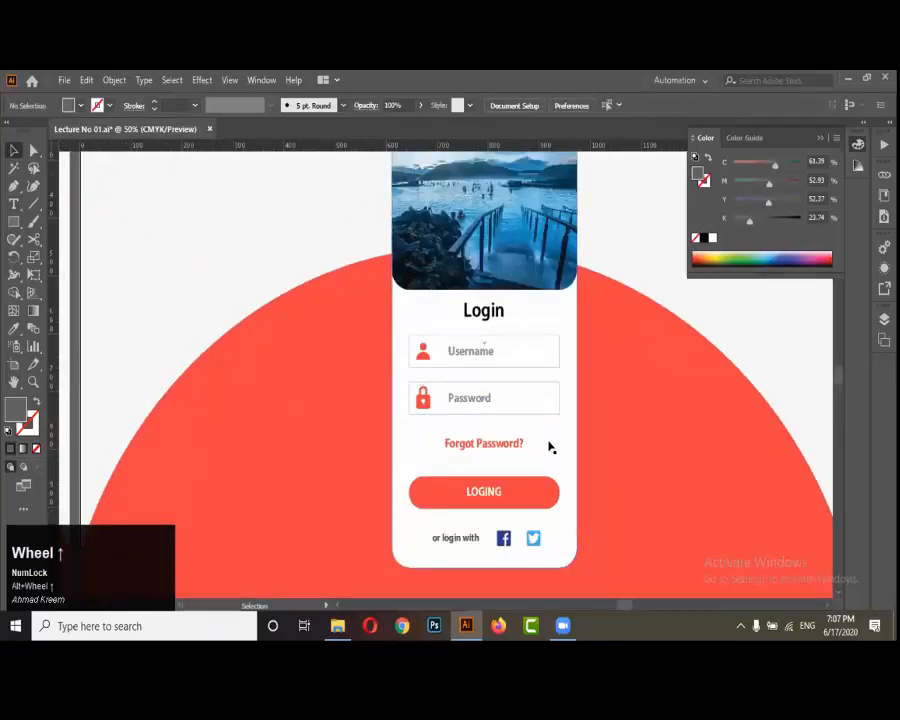
pyautogui.scroll(2, 426, 404)
pyautogui.click(414, 406)
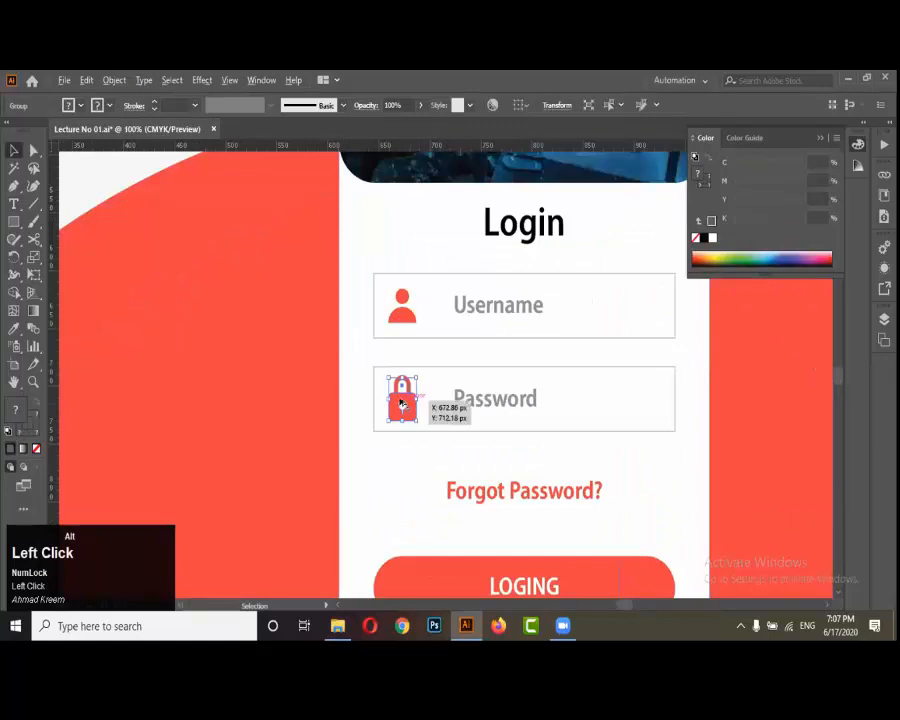
pyautogui.scroll(3, 408, 404)
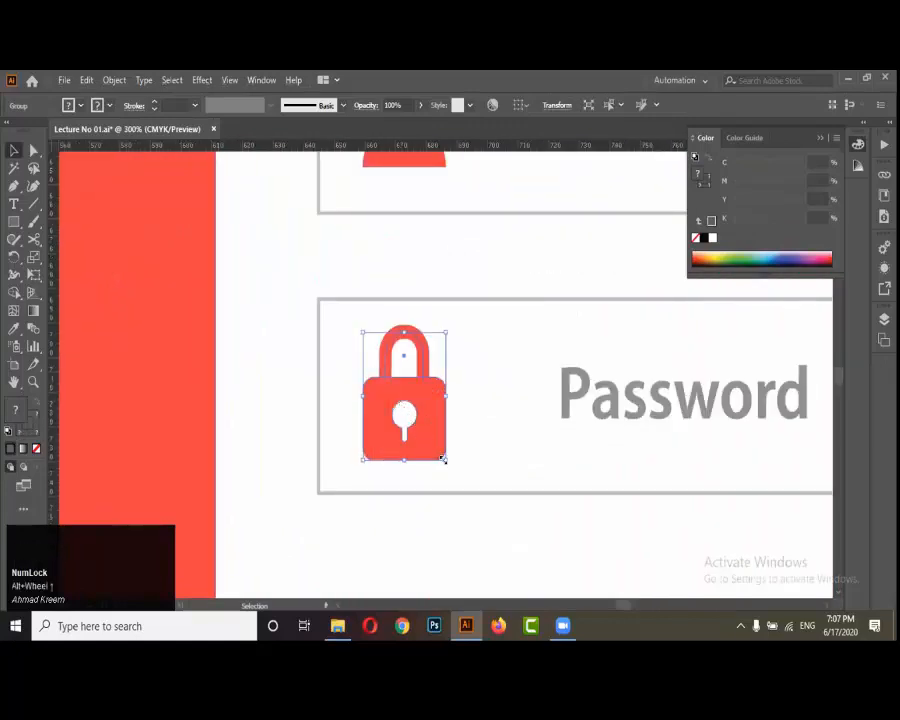
pyautogui.moveTo(443, 459); pyautogui.dragTo(438, 454)
pyautogui.scroll(-3, 438, 454)
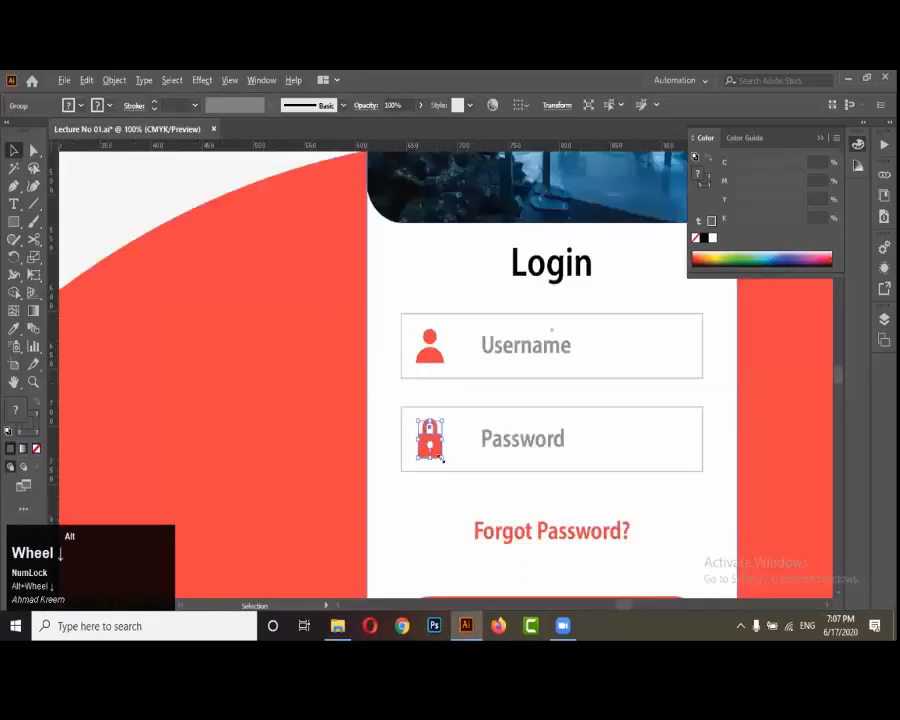
# Scale the person icon in the username field down slightly to match the lock icon, and deselect it
pyautogui.click(430, 352)
pyautogui.scroll(3, 434, 344)
pyautogui.moveTo(460, 402); pyautogui.dragTo(456, 406)
pyautogui.scroll(-5, 420, 370)
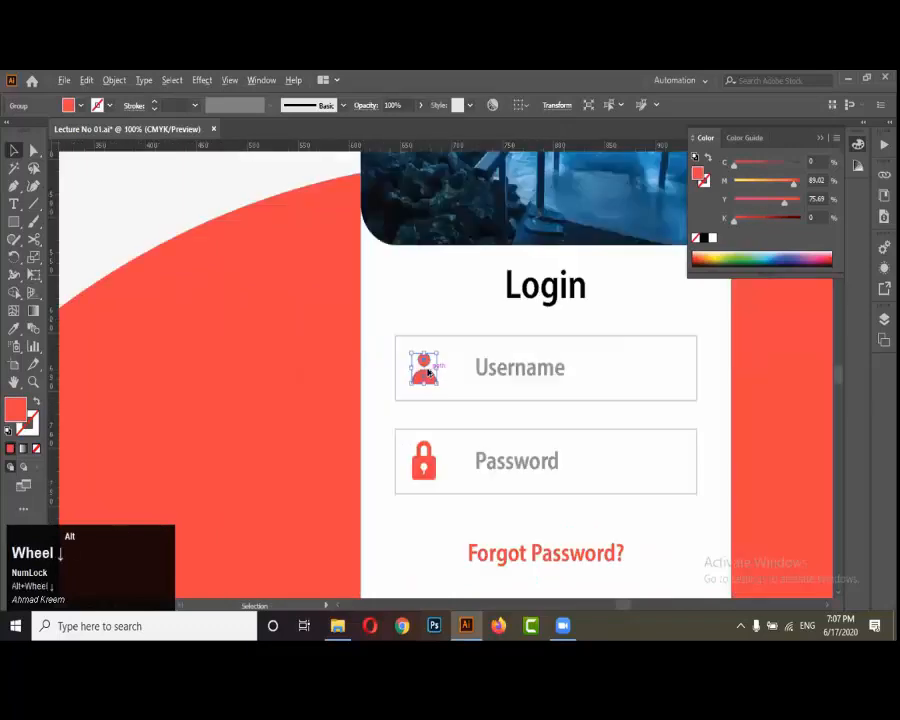
pyautogui.scroll(-1, 440, 384)
pyautogui.click(718, 352)
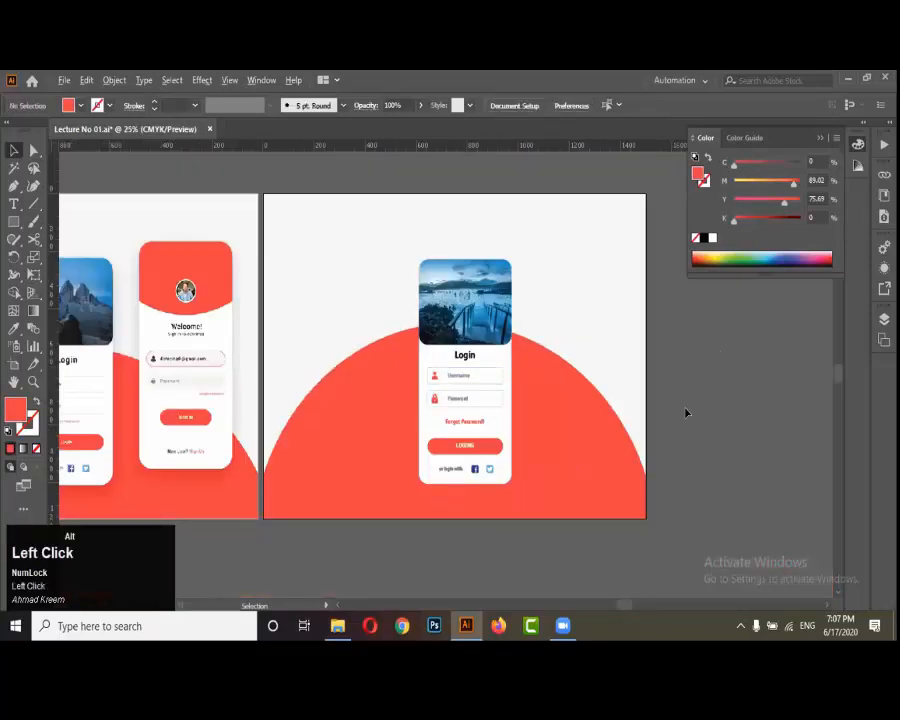
# Compare the finished login card with the reference login screens on the neighboring artboard
pyautogui.scroll(-1, 682, 410)
pyautogui.scroll(2, 465, 472)
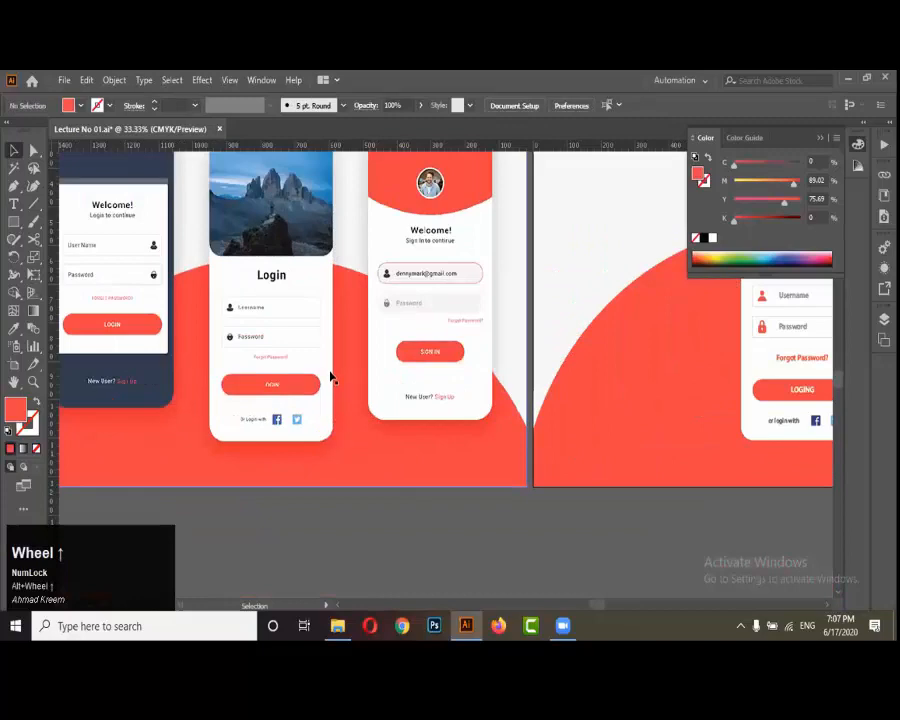
pyautogui.scroll(2, 331, 300)
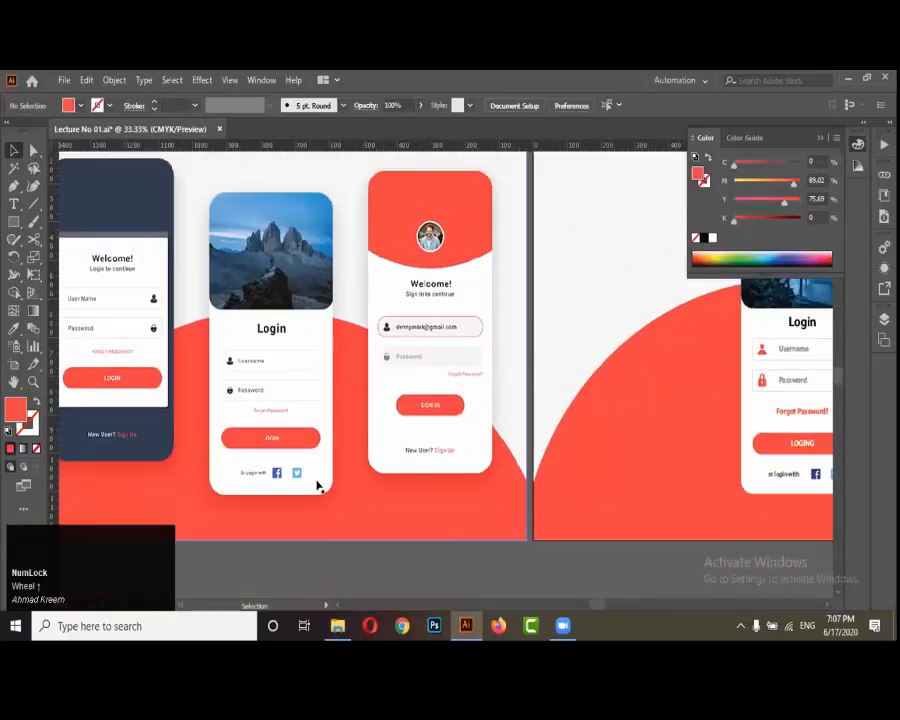
pyautogui.scroll(-2, 270, 475)
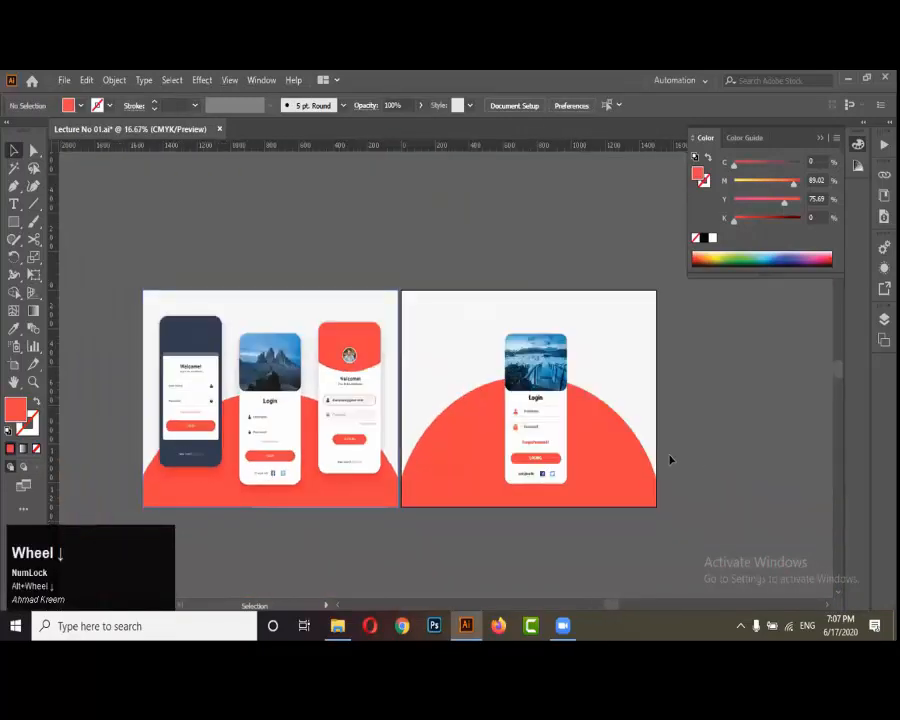
pyautogui.scroll(2, 639, 450)
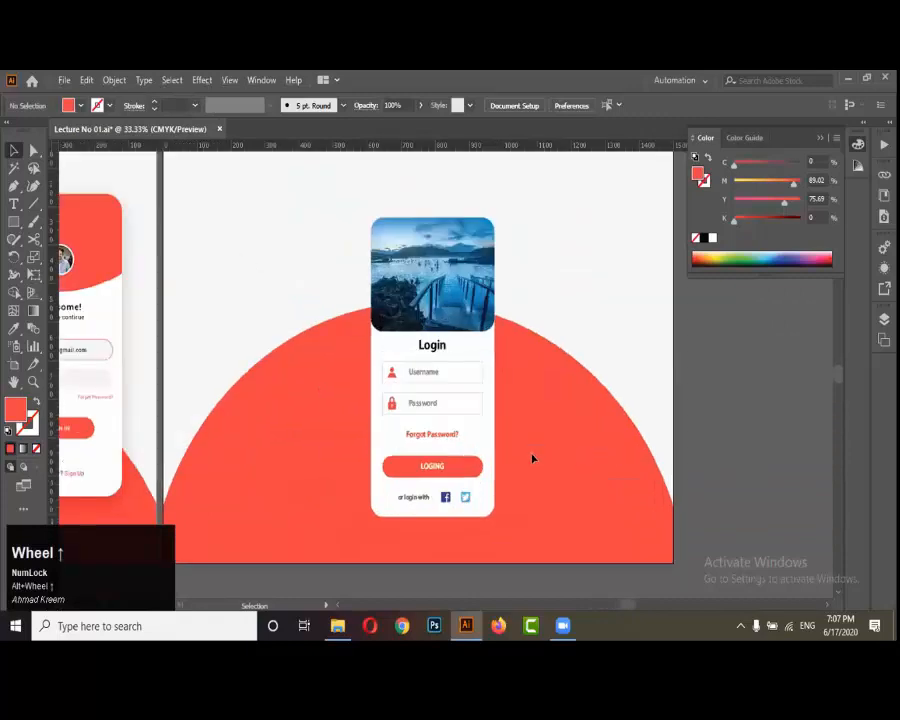
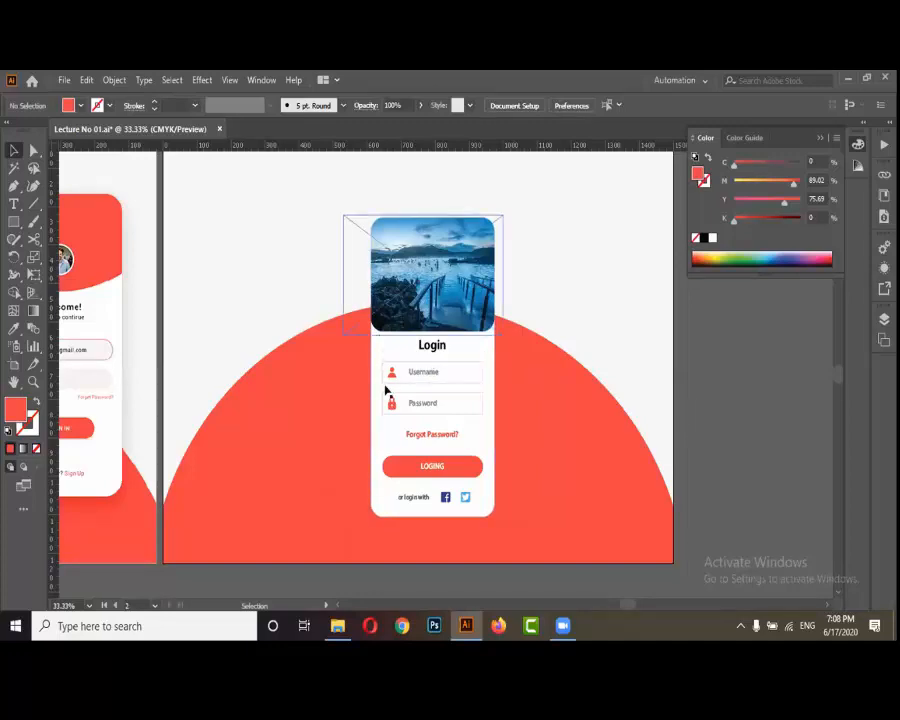
pyautogui.click(491, 497)
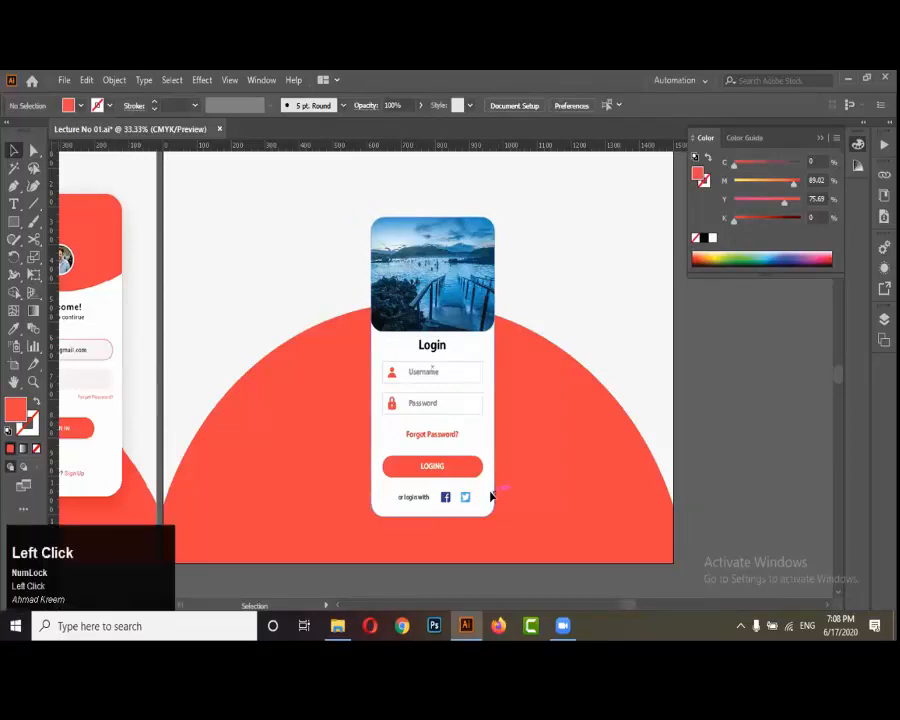
pyautogui.click(684, 450)
pyautogui.scroll(-2, 665, 456)
pyautogui.scroll(2, 592, 490)
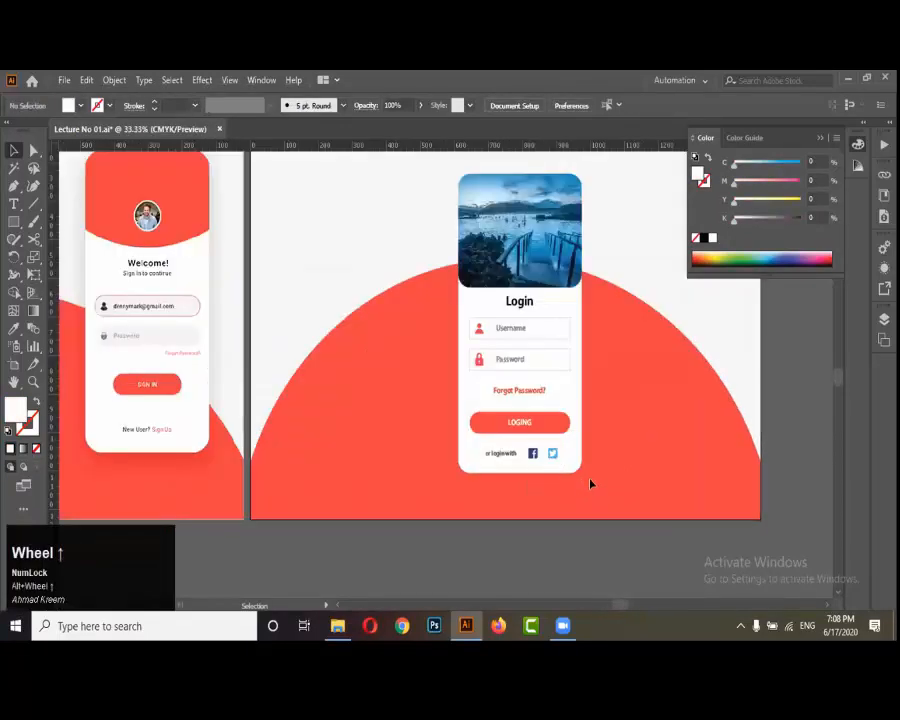
# Start an Outer Glow effect on the white login card with 20% opacity and 15 px blur, and turn on its preview
pyautogui.click(583, 464)
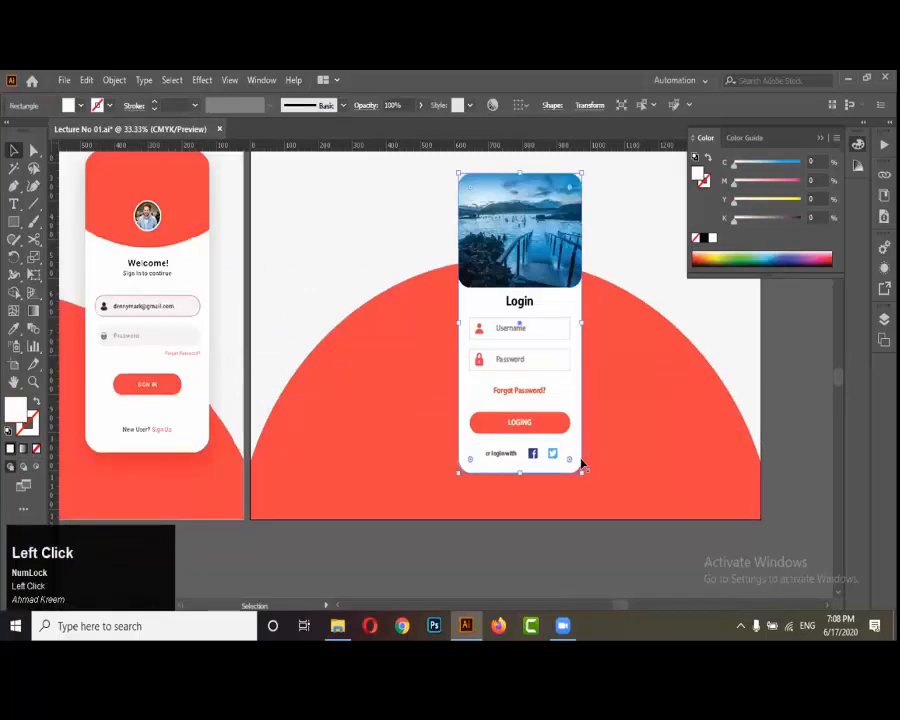
pyautogui.click(201, 80)
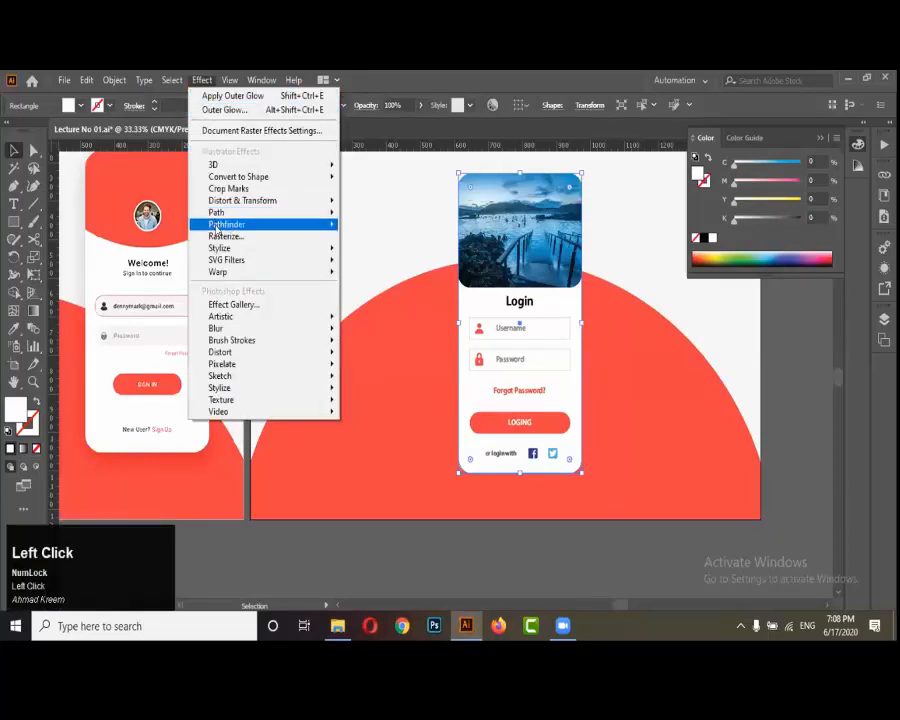
pyautogui.moveTo(235, 257)
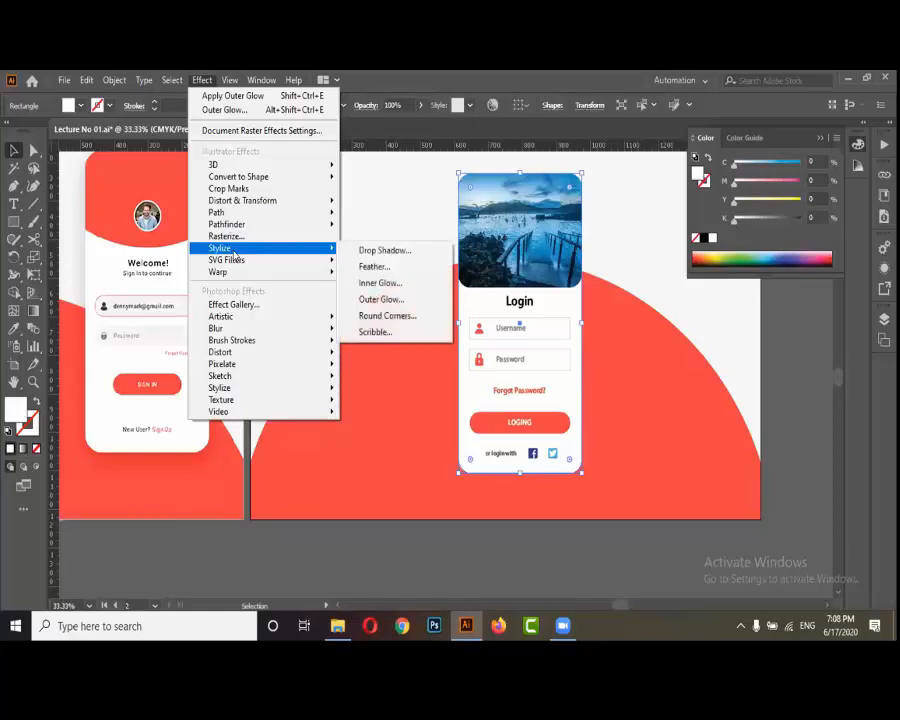
pyautogui.click(385, 300)
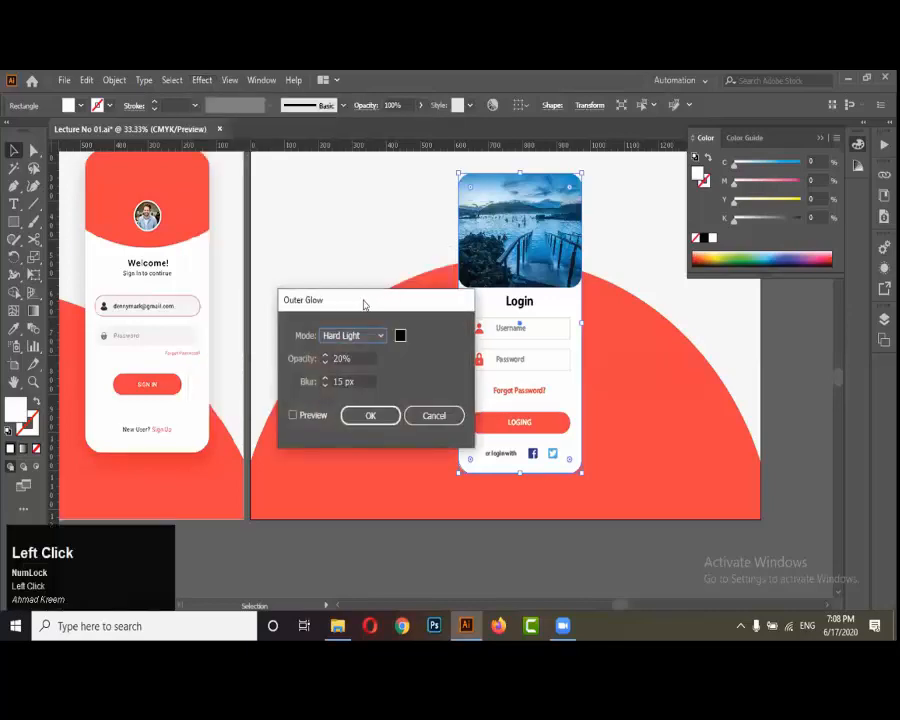
pyautogui.moveTo(349, 305); pyautogui.dragTo(288, 325)
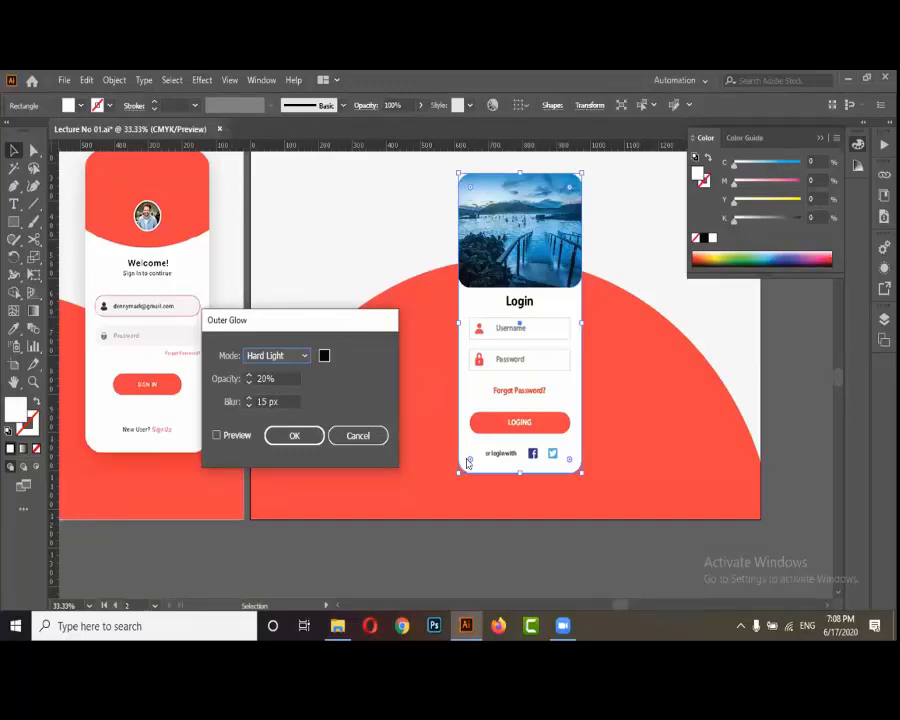
pyautogui.moveTo(289, 337); pyautogui.dragTo(263, 349)
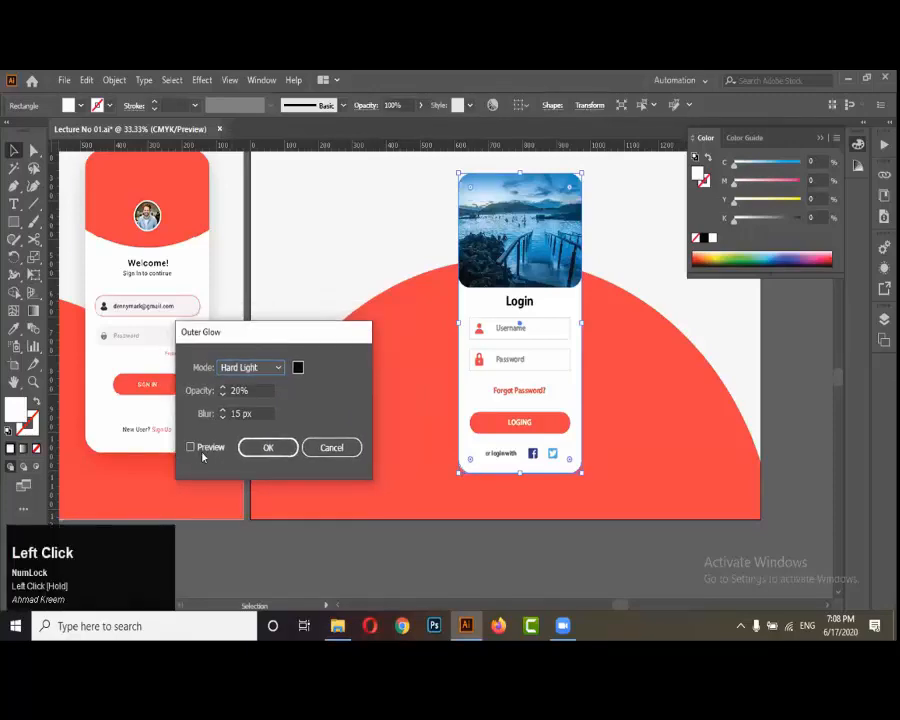
pyautogui.click(204, 451)
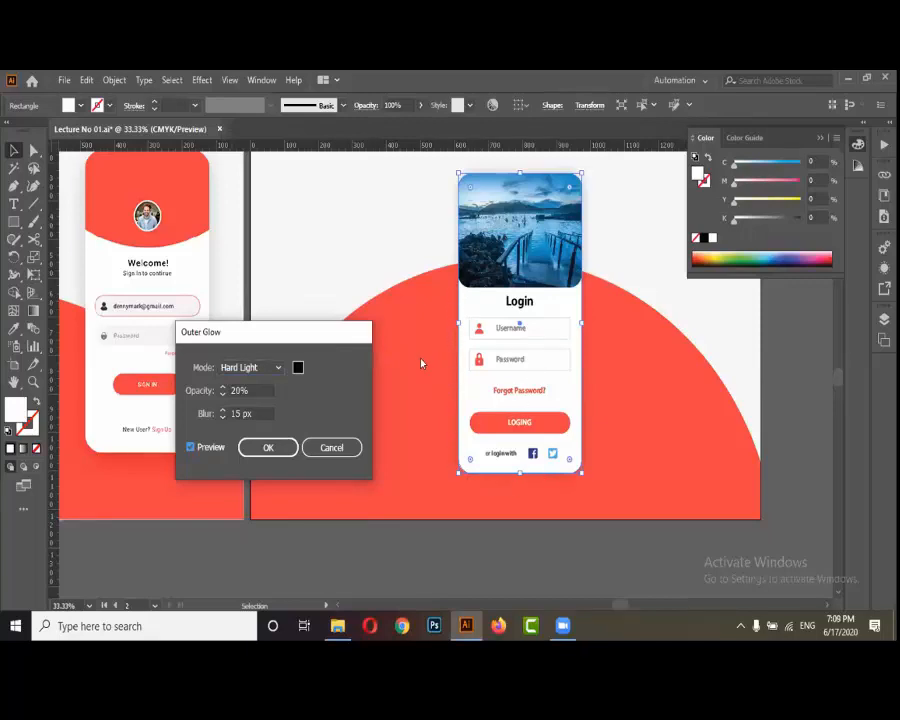
# Try a violet-blue 4613D3 as the color of the card's outer glow
pyautogui.click(297, 368)
pyautogui.moveTo(538, 362); pyautogui.dragTo(491, 306)
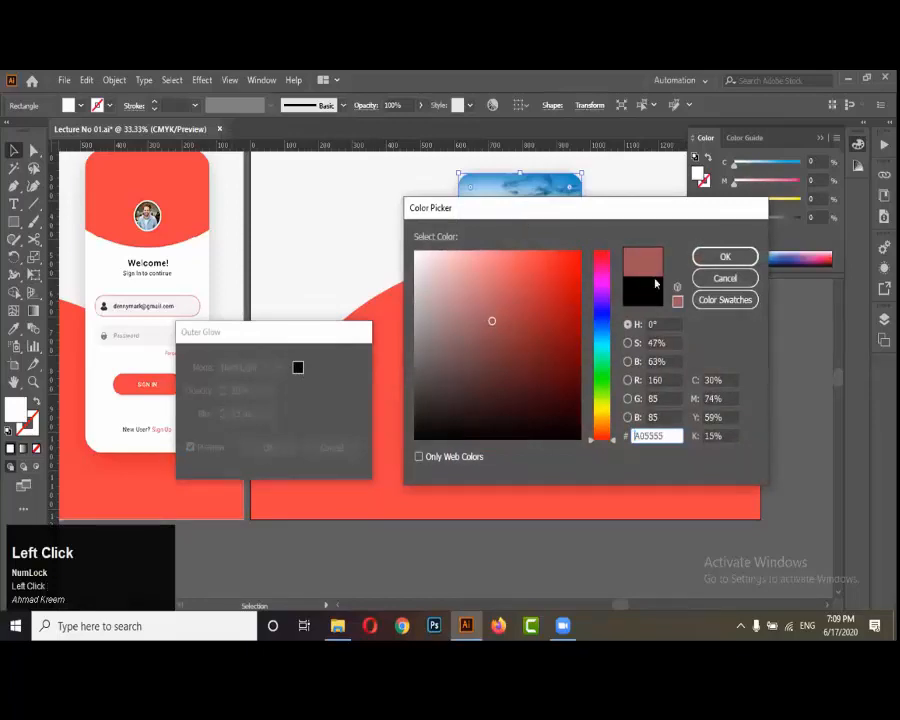
pyautogui.moveTo(515, 208); pyautogui.dragTo(657, 269)
pyautogui.click(742, 365)
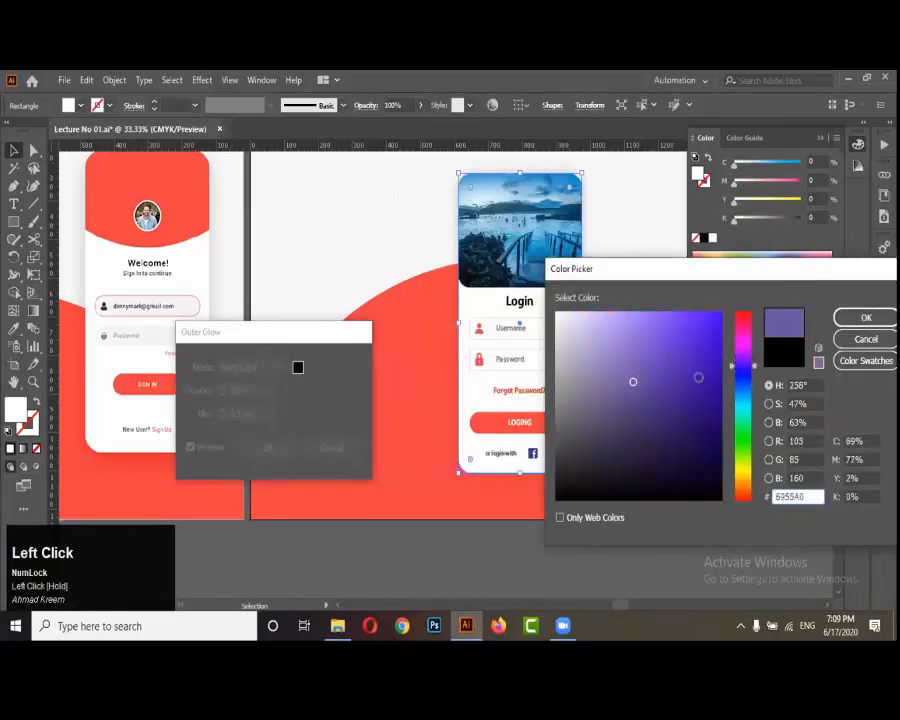
pyautogui.click(707, 337)
pyautogui.moveTo(707, 337)
pyautogui.mouseDown()
pyautogui.moveTo(705, 328)
pyautogui.moveTo(685, 350)
pyautogui.moveTo(707, 344)
pyautogui.mouseUp()
pyautogui.click(845, 318)
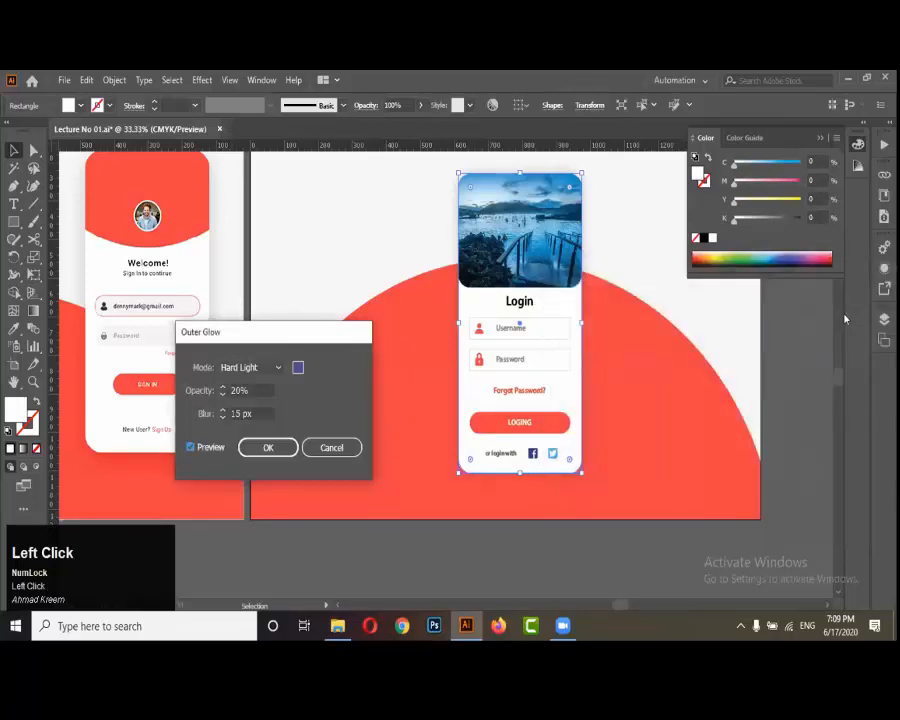
# Set the card's outer glow color to black (000000) and its blend mode to Multiply
pyautogui.click(297, 367)
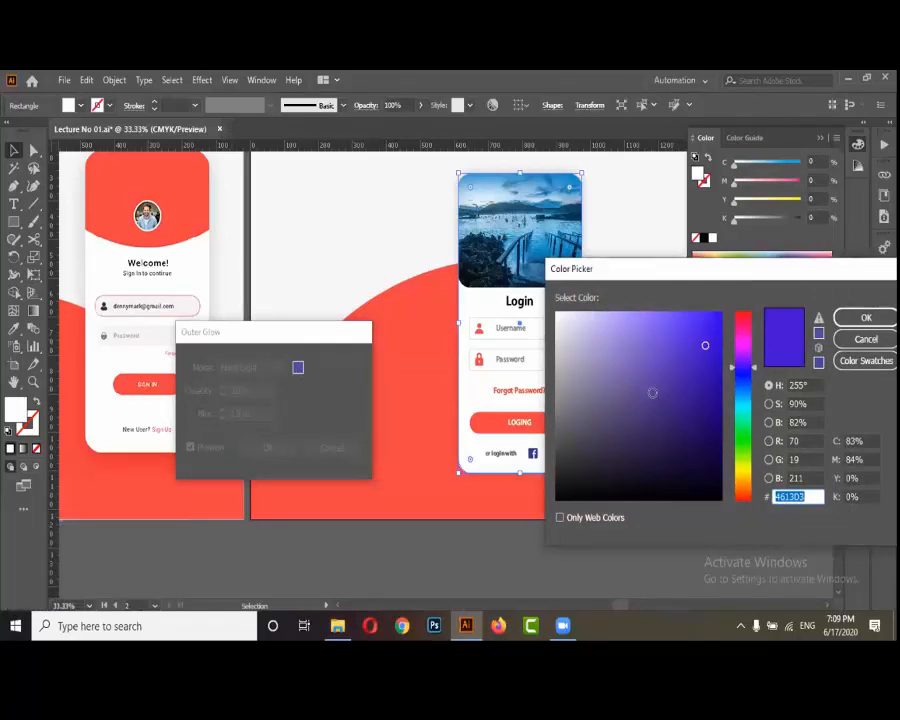
pyautogui.moveTo(662, 382)
pyautogui.mouseDown()
pyautogui.moveTo(568, 470)
pyautogui.moveTo(555, 499)
pyautogui.mouseUp()
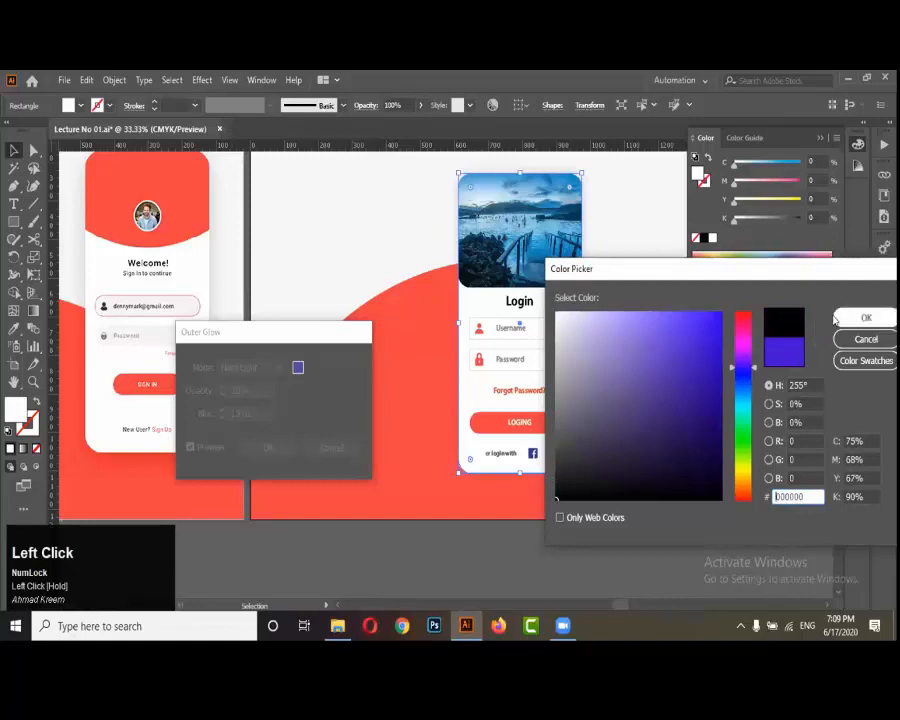
pyautogui.click(866, 317)
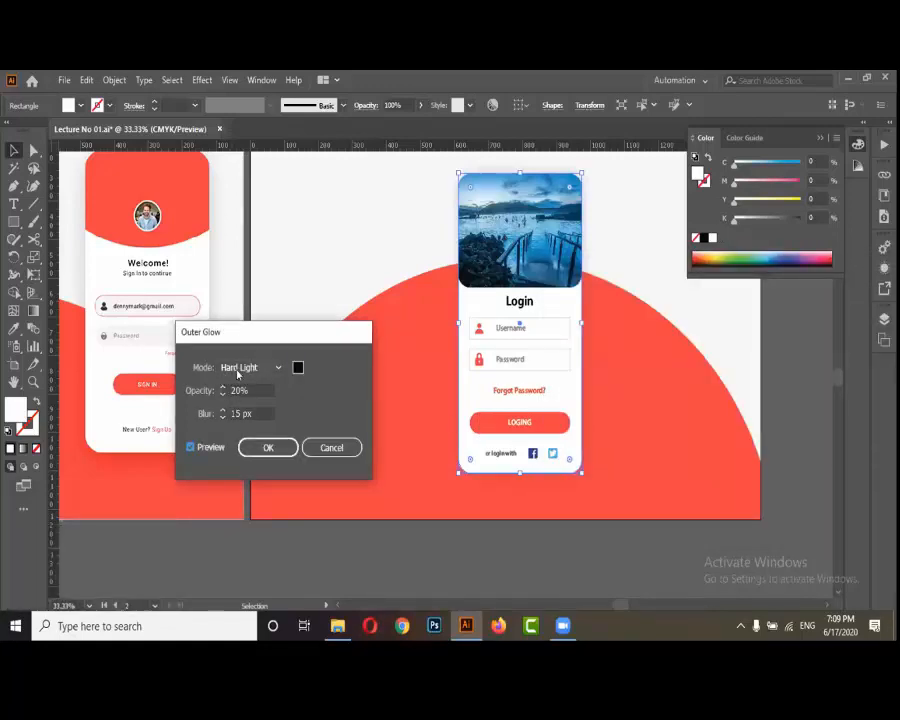
pyautogui.click(237, 370)
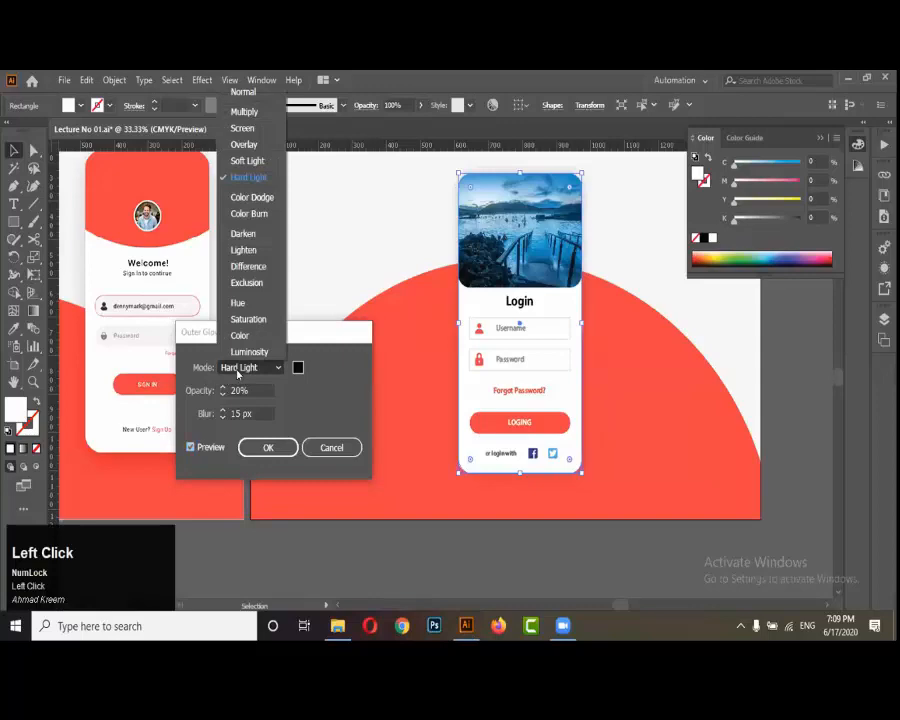
pyautogui.click(247, 112)
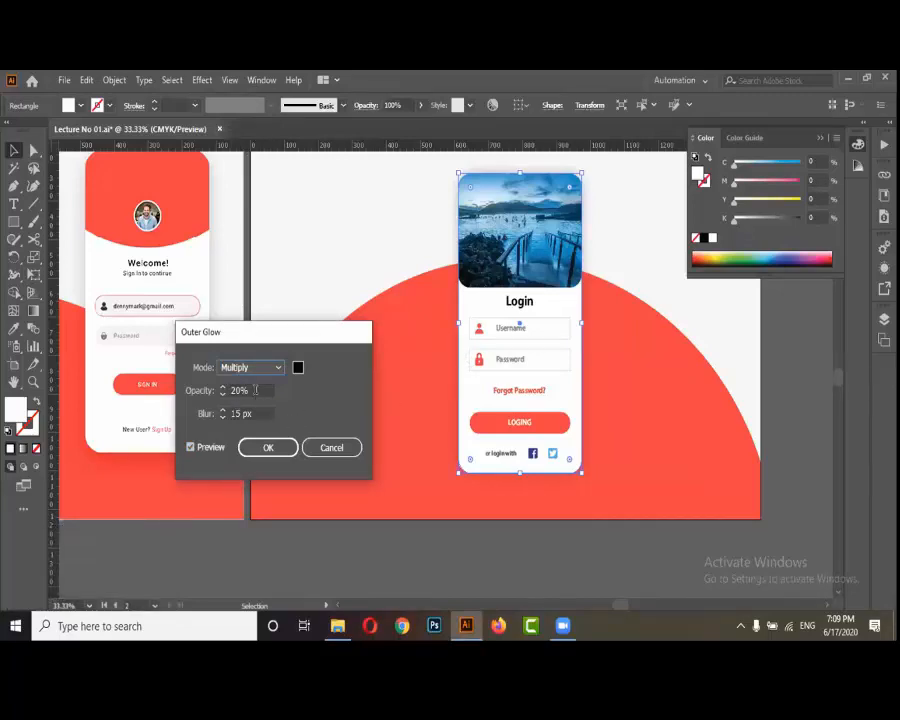
# Set the card's outer glow to 15% opacity and 20 px blur, and apply the effect
pyautogui.moveTo(255, 389); pyautogui.dragTo(230, 390)
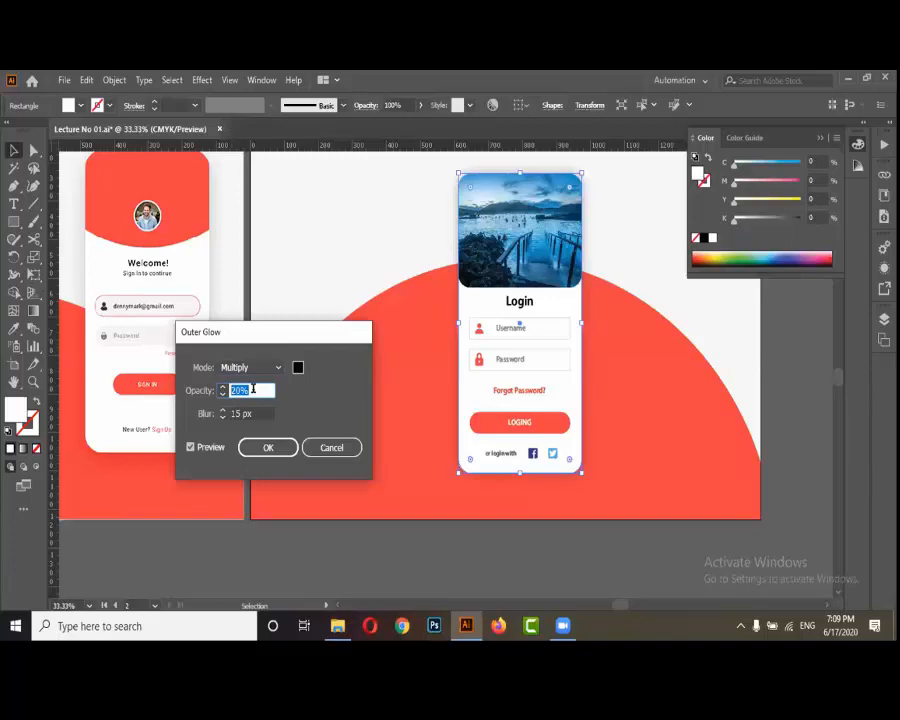
pyautogui.write('15')
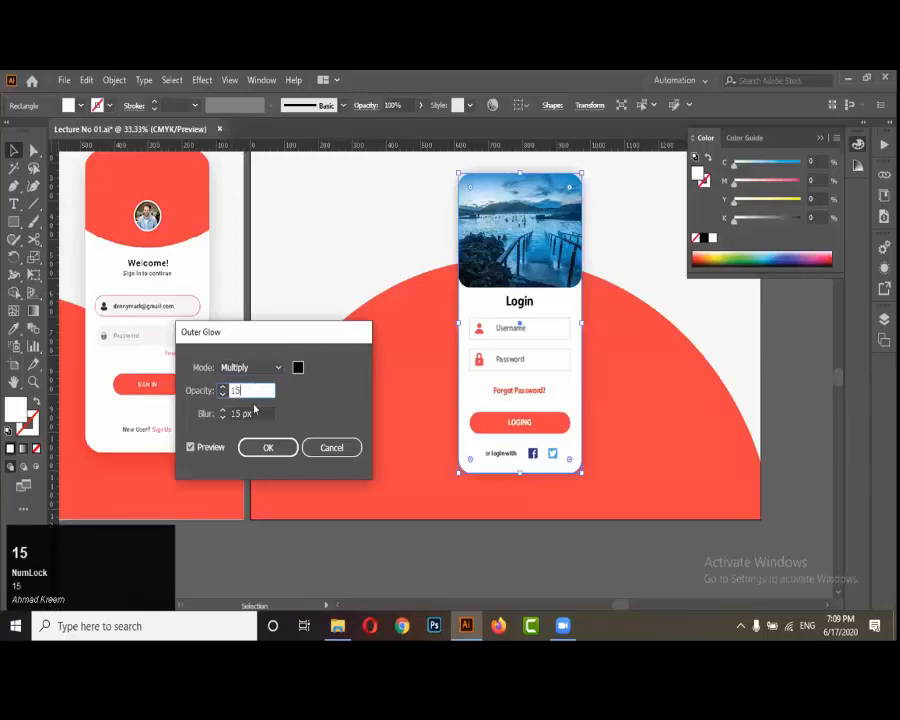
pyautogui.click(254, 405)
pyautogui.click(254, 407)
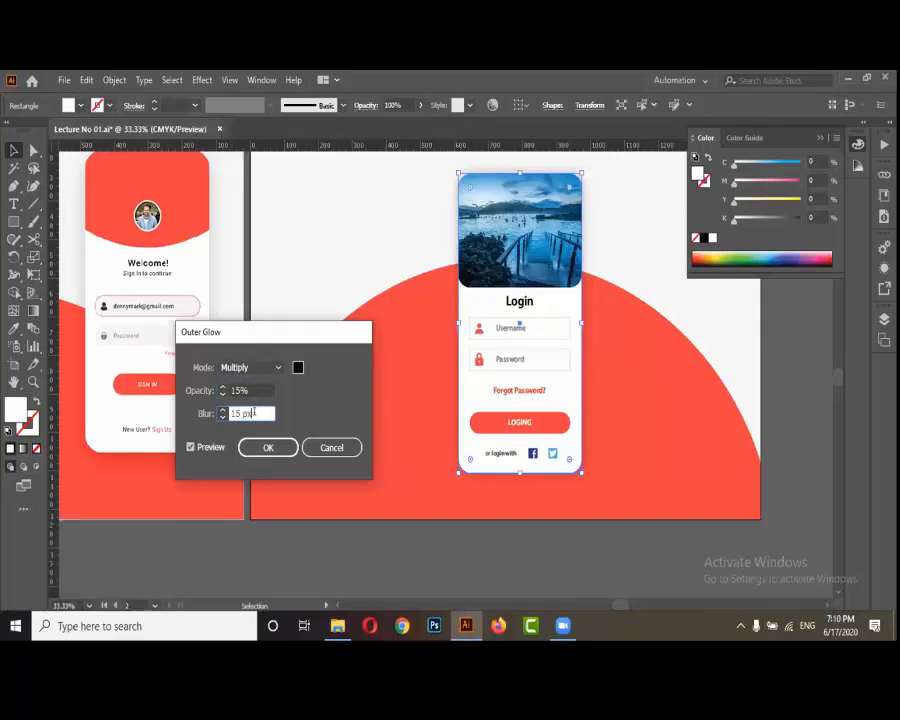
pyautogui.moveTo(254, 411); pyautogui.dragTo(228, 420)
pyautogui.write('20')
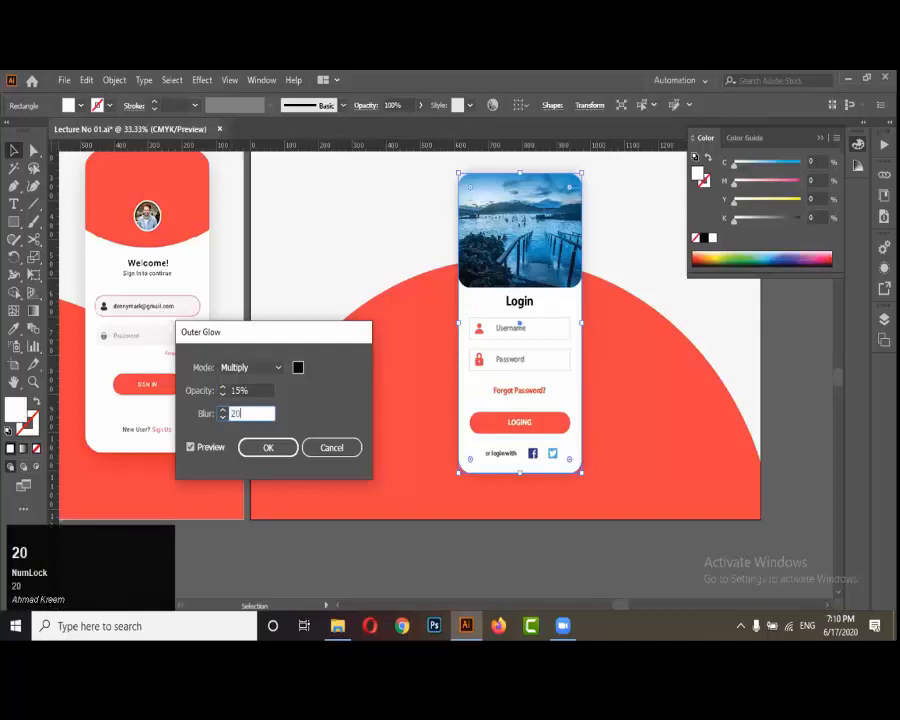
pyautogui.click(265, 389)
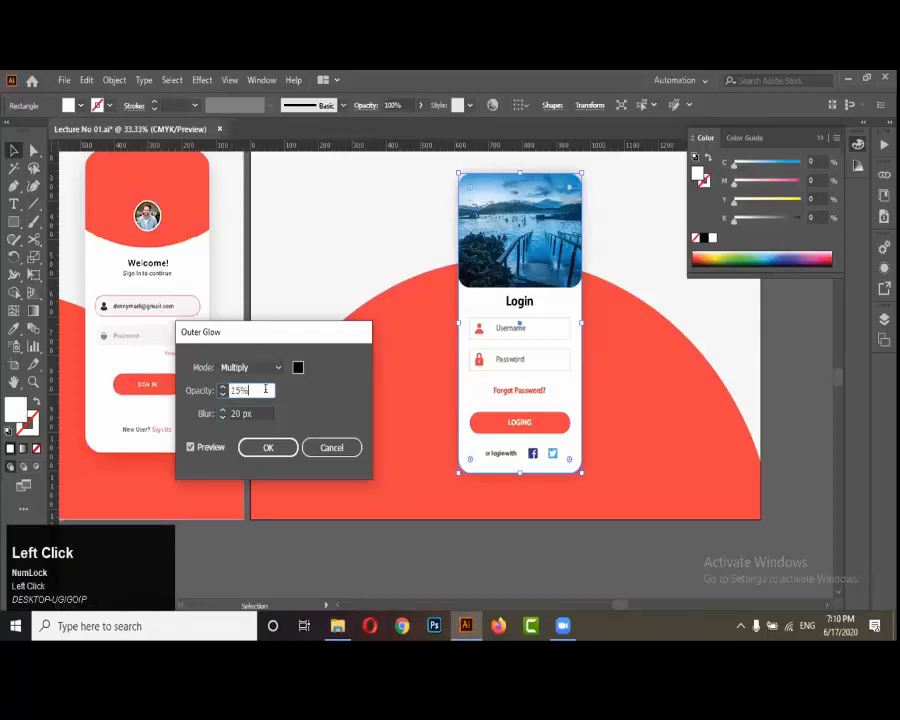
pyautogui.click(268, 449)
pyautogui.click(437, 543)
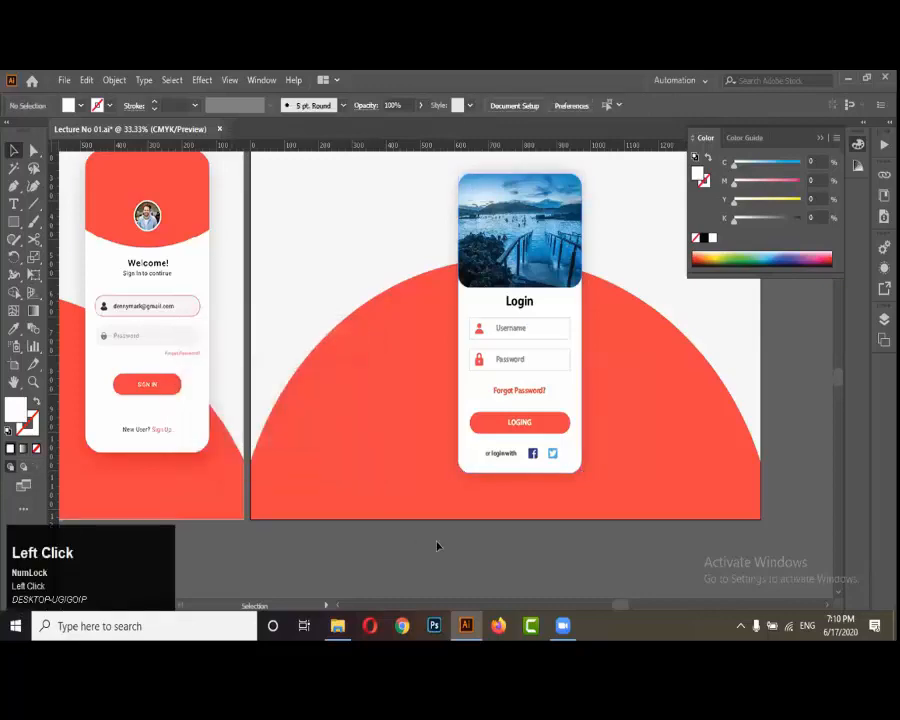
# Examine the outer glow along the login card's edges close up and from a distance
pyautogui.keyDown('alt'); pyautogui.scroll(-2, 459, 527); pyautogui.keyUp('alt')
pyautogui.keyDown('alt'); pyautogui.scroll(3, 505, 510); pyautogui.keyUp('alt')
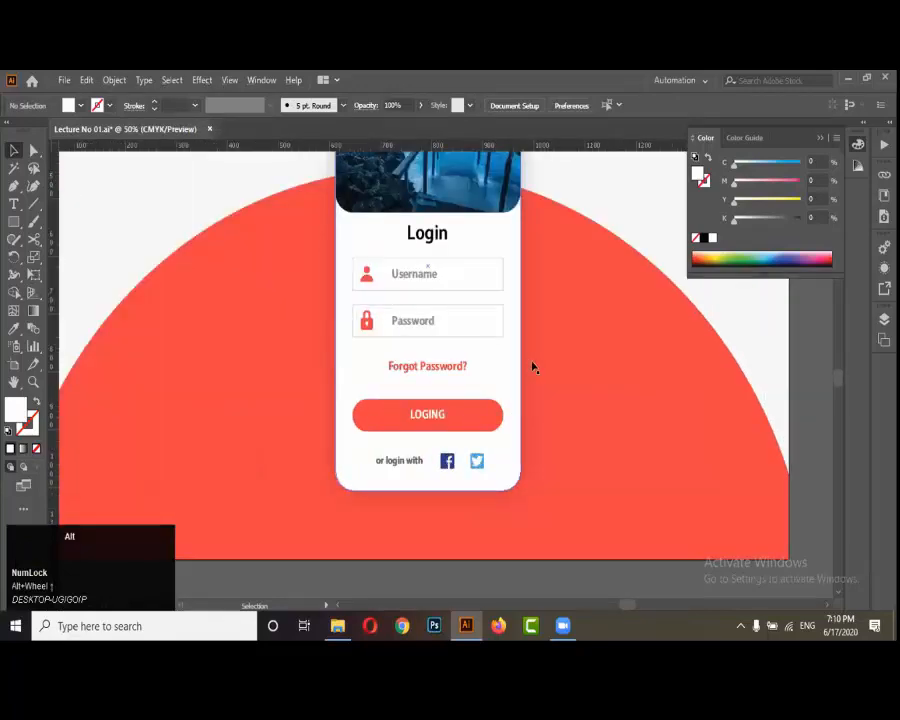
pyautogui.keyDown('alt'); pyautogui.scroll(1, 539, 367); pyautogui.keyUp('alt')
pyautogui.keyDown('alt'); pyautogui.scroll(1, 539, 367); pyautogui.keyUp('alt')
pyautogui.click(649, 352)
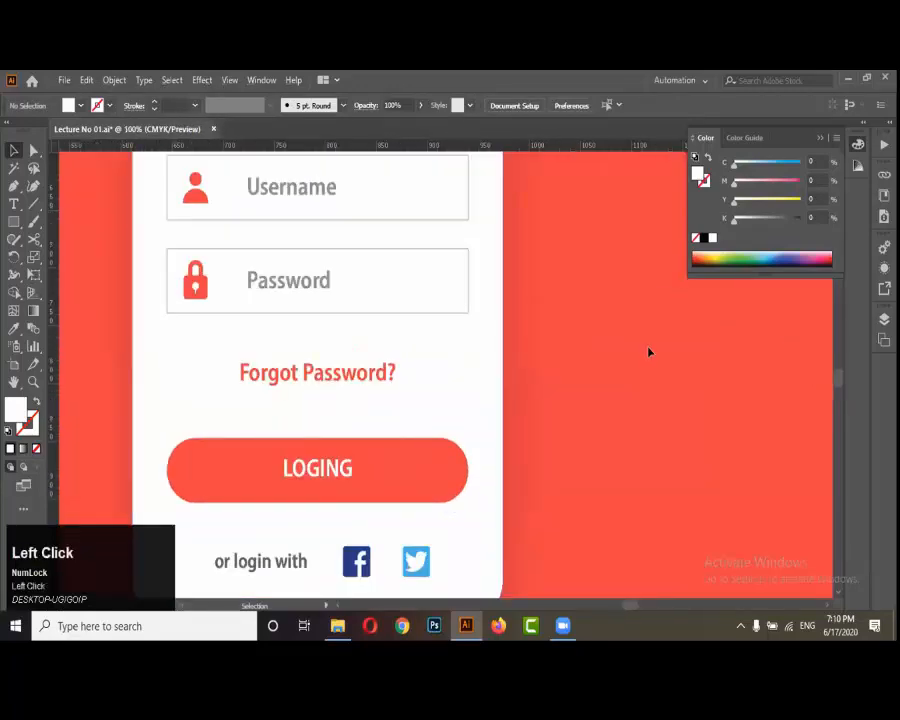
pyautogui.keyDown('alt'); pyautogui.scroll(2, 652, 344); pyautogui.keyUp('alt')
pyautogui.keyDown('alt'); pyautogui.scroll(-3, 593, 378); pyautogui.keyUp('alt')
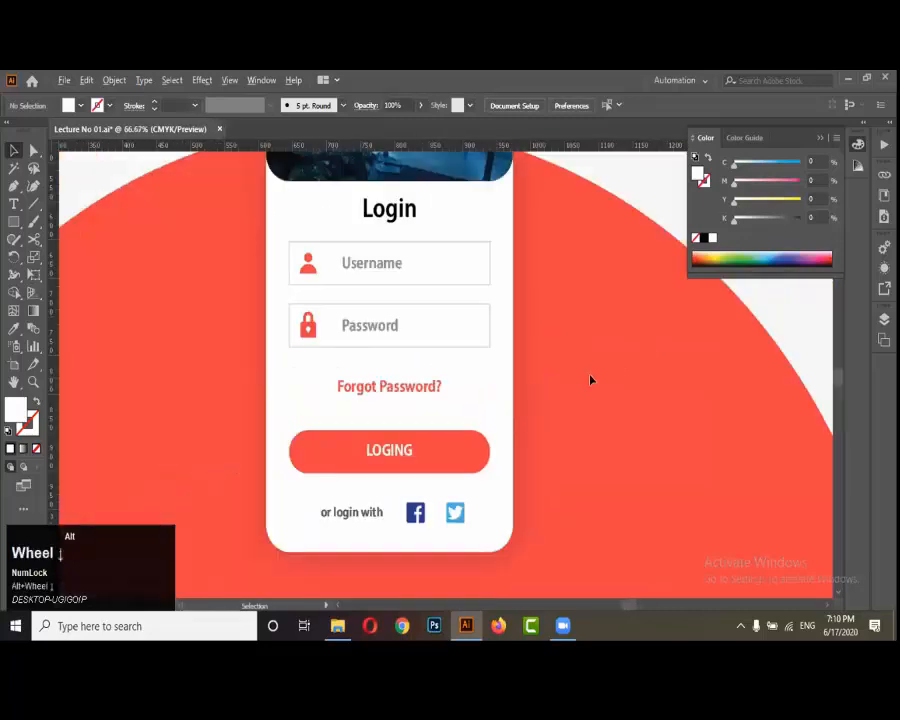
pyautogui.keyDown('alt'); pyautogui.scroll(-1, 606, 375); pyautogui.keyUp('alt')
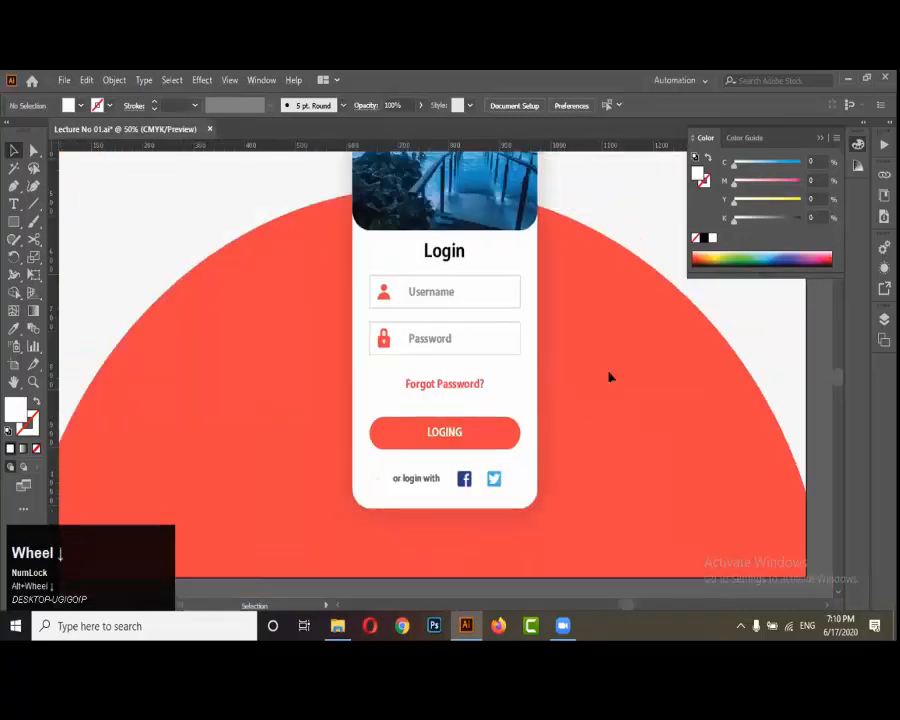
pyautogui.keyDown('alt'); pyautogui.scroll(-2, 606, 385); pyautogui.keyUp('alt')
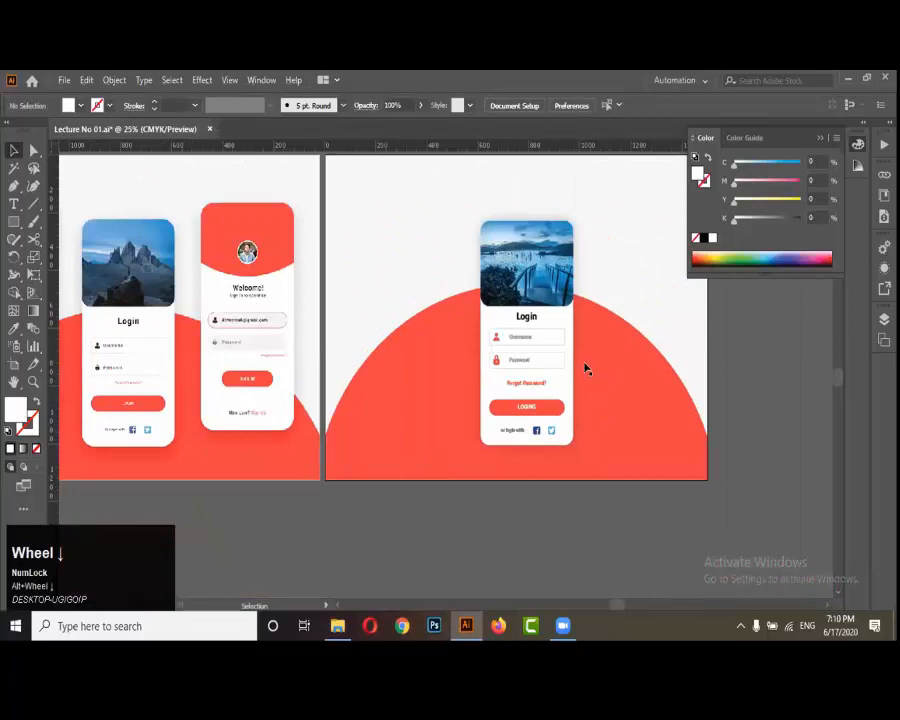
pyautogui.keyDown('alt'); pyautogui.scroll(1, 590, 364); pyautogui.keyUp('alt')
pyautogui.keyDown('alt'); pyautogui.scroll(1, 591, 361); pyautogui.keyUp('alt')
# Reopen the white login card's Outer Glow settings from its appearance attributes, and leave them without changes
pyautogui.click(565, 360)
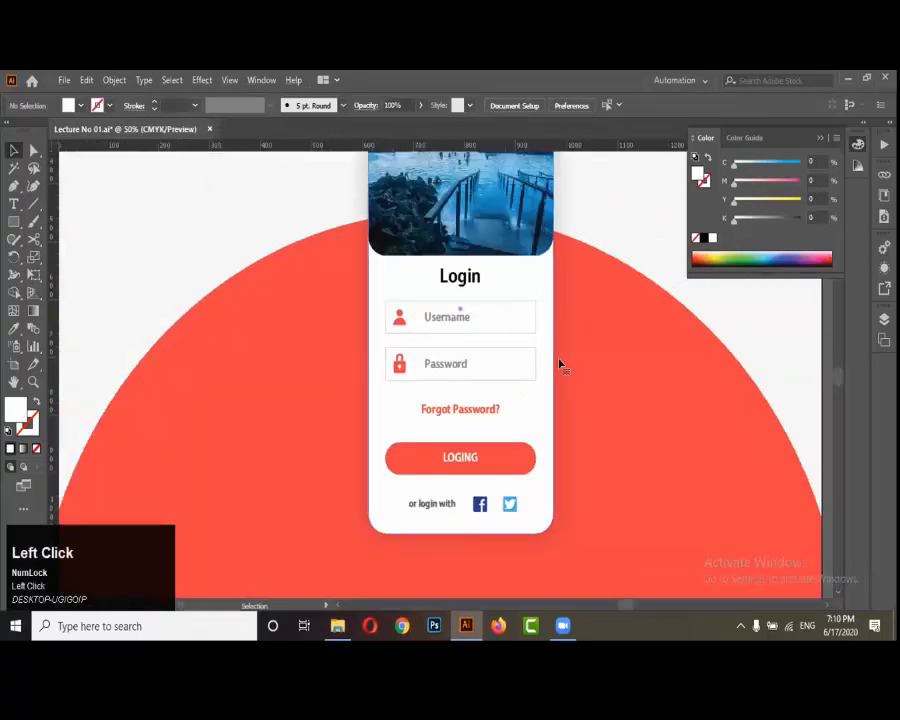
pyautogui.click(884, 267)
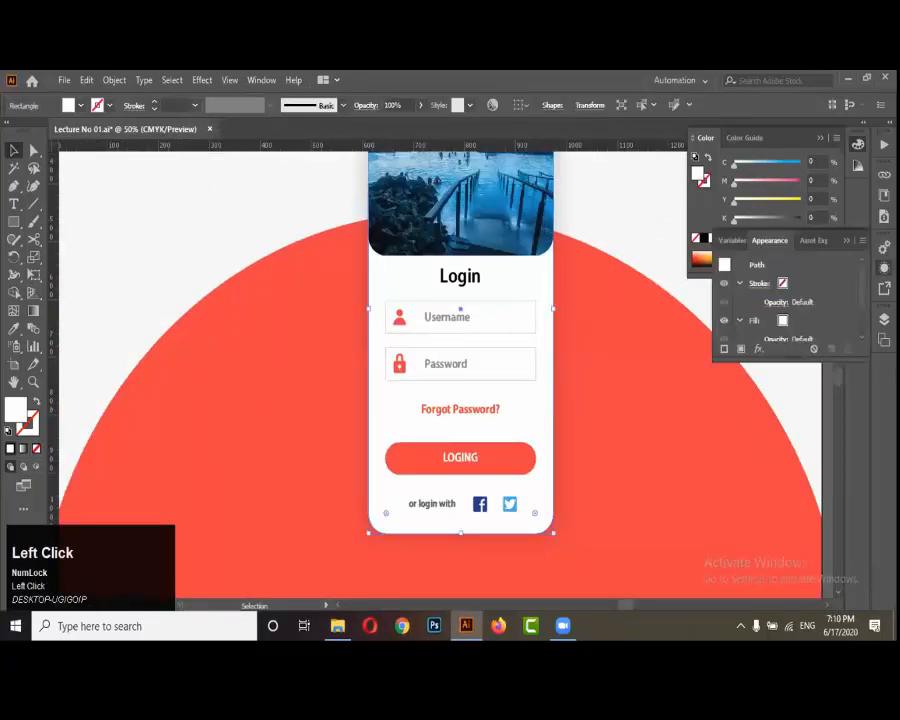
pyautogui.scroll(-2, 763, 306)
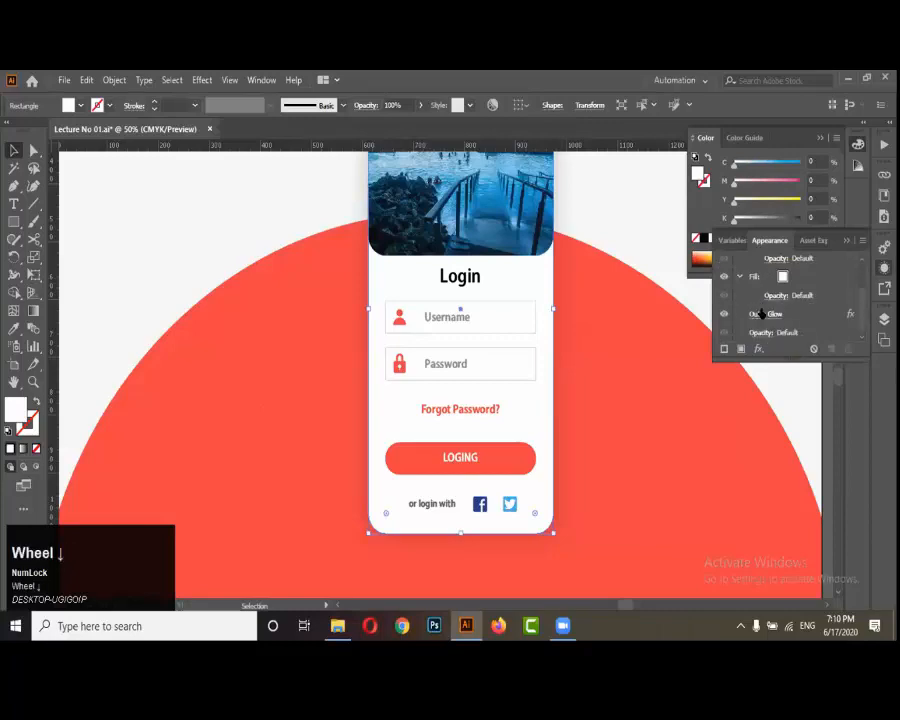
pyautogui.click(765, 314)
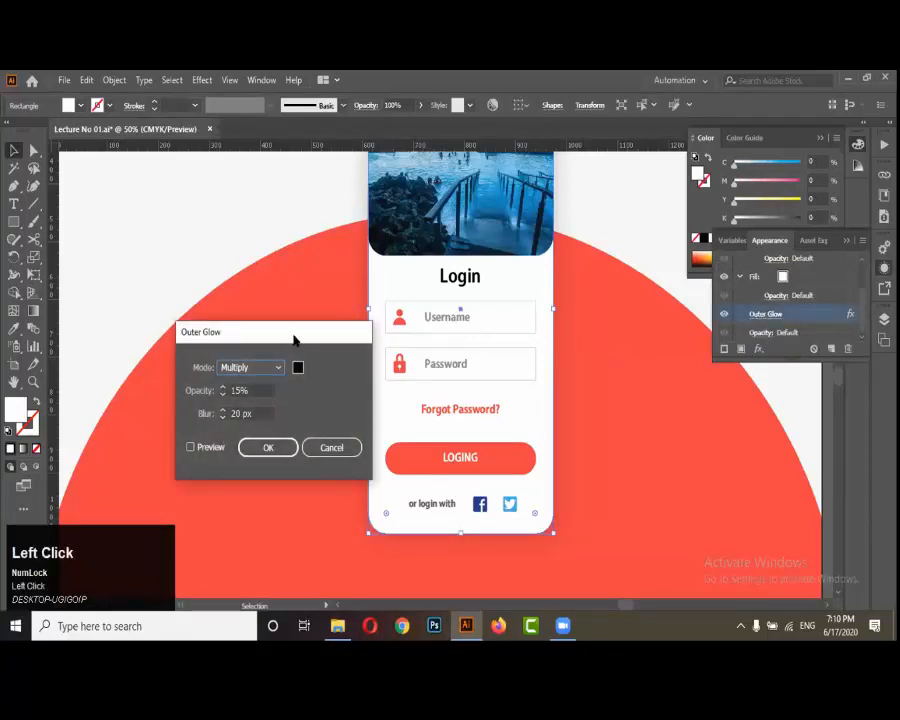
pyautogui.click(334, 447)
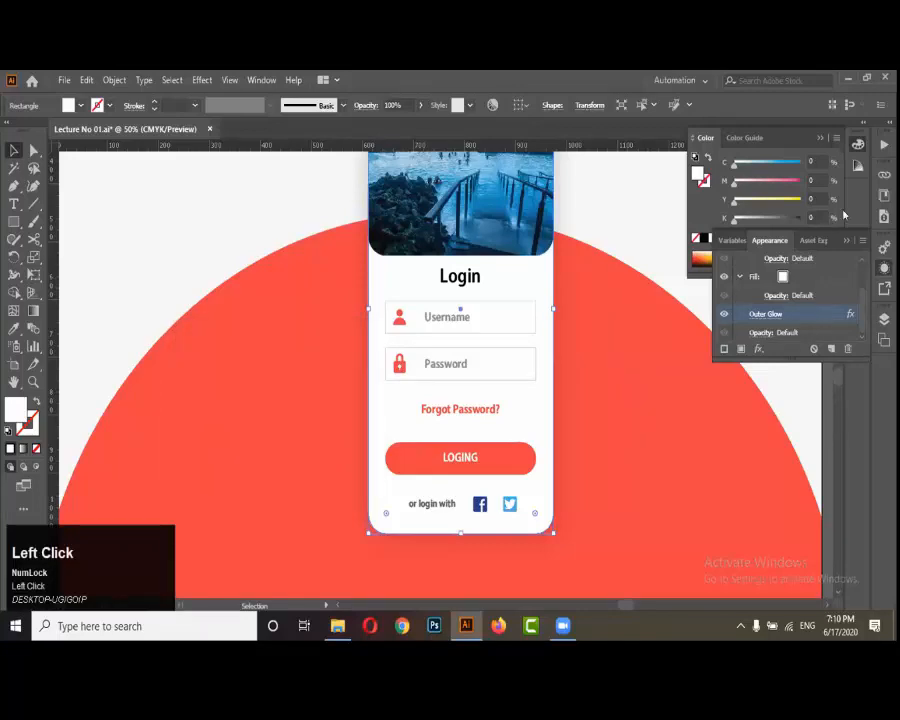
# Undo the card's outer glow to view the design without it, and restore the effect
pyautogui.hotkey('ctrl', 'z')
pyautogui.click(629, 438)
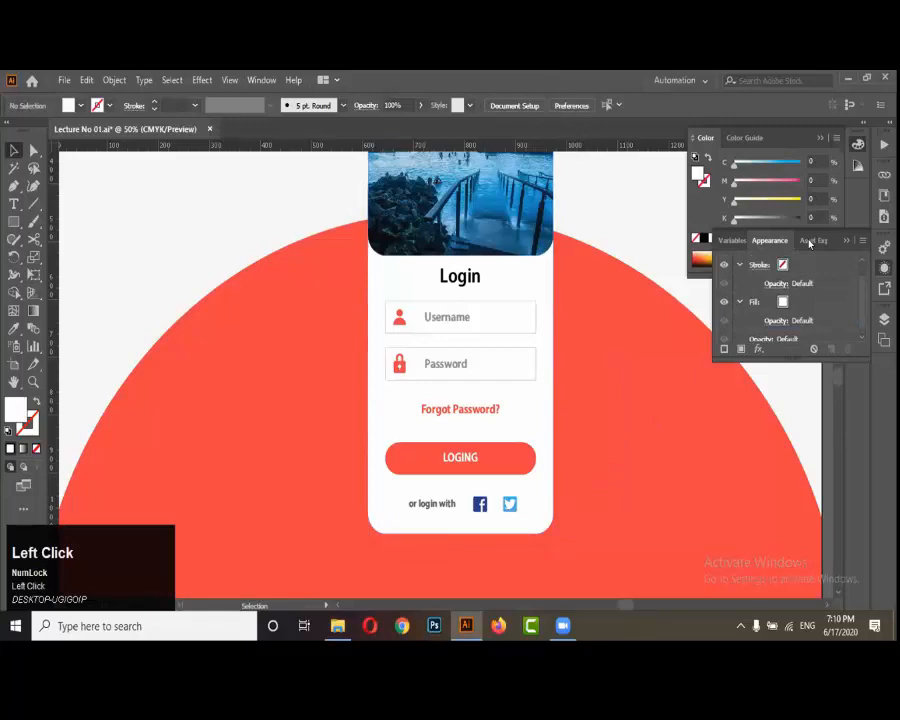
pyautogui.click(620, 381)
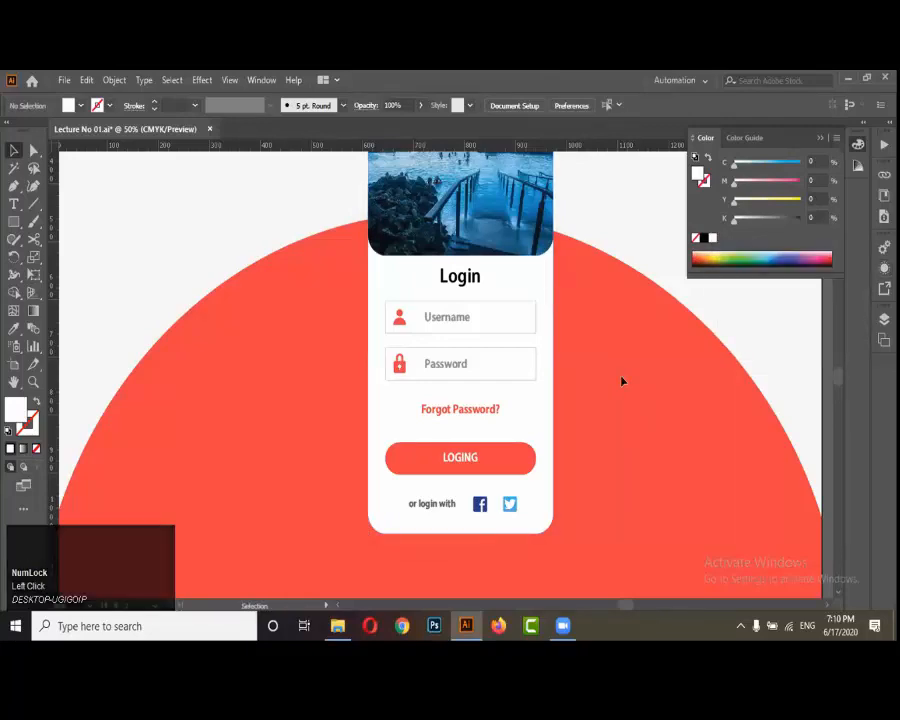
pyautogui.press('ctrl')
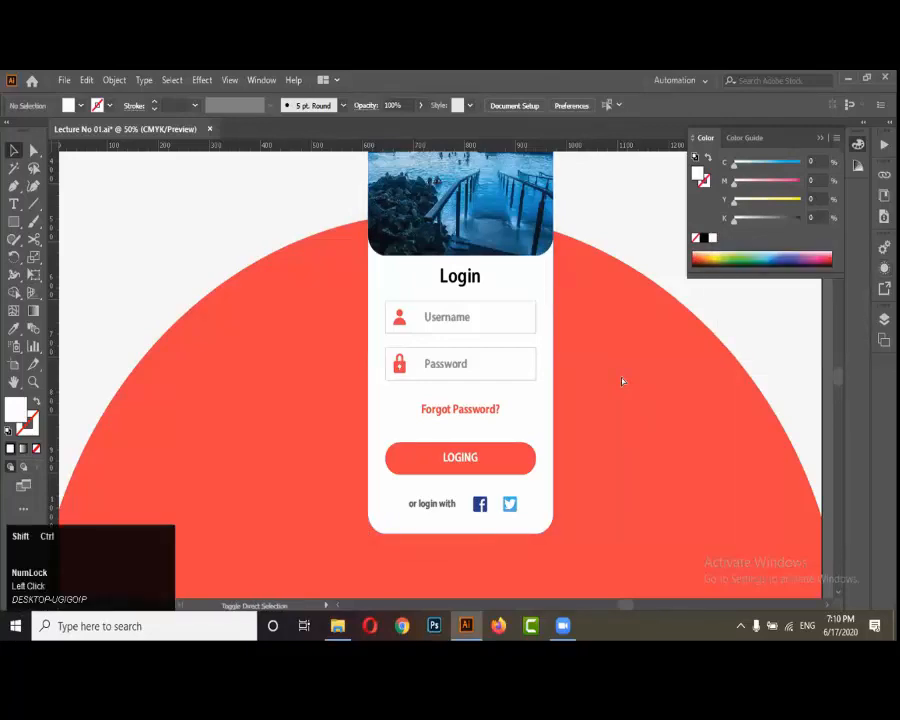
pyautogui.hotkey('ctrl', 'shift', 'z')
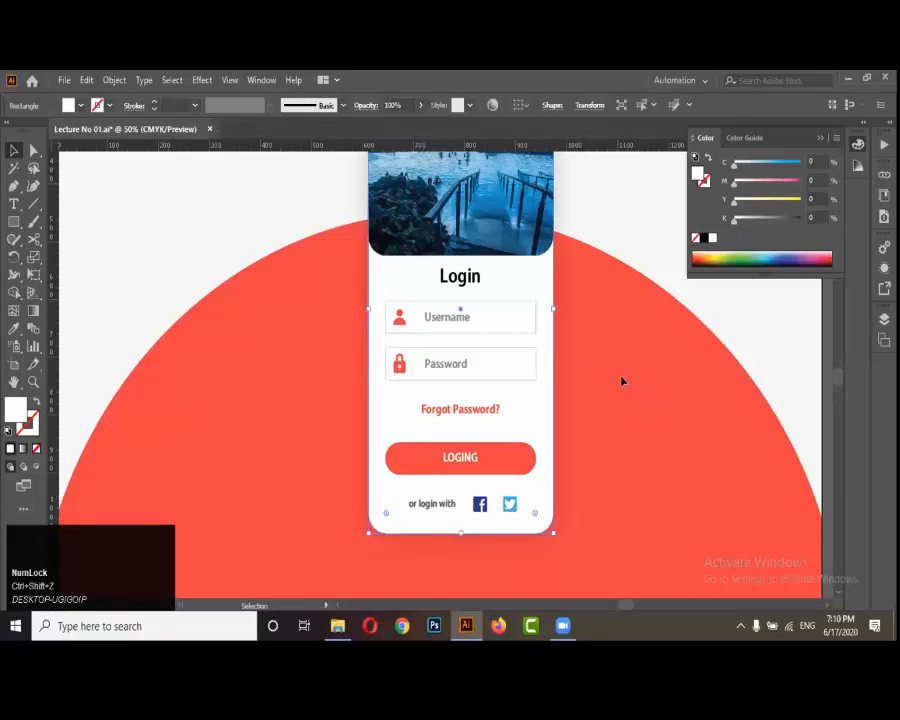
pyautogui.click(593, 404)
# Compare the glowing login card with the three reference screens on the neighboring artboard
pyautogui.scroll(-2, 593, 404)
pyautogui.click(742, 370)
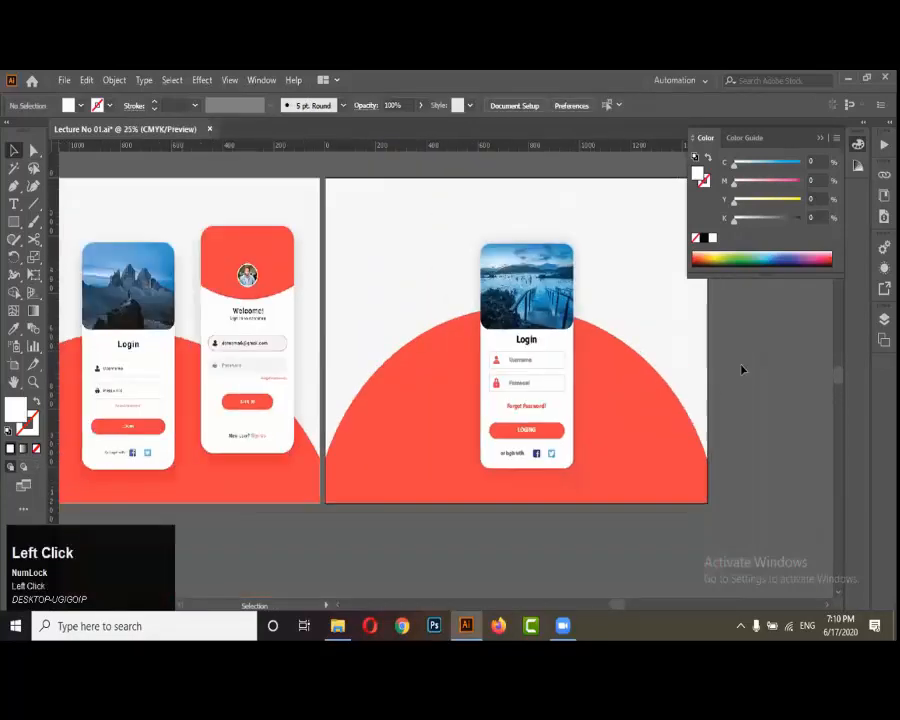
pyautogui.scroll(1, 742, 370)
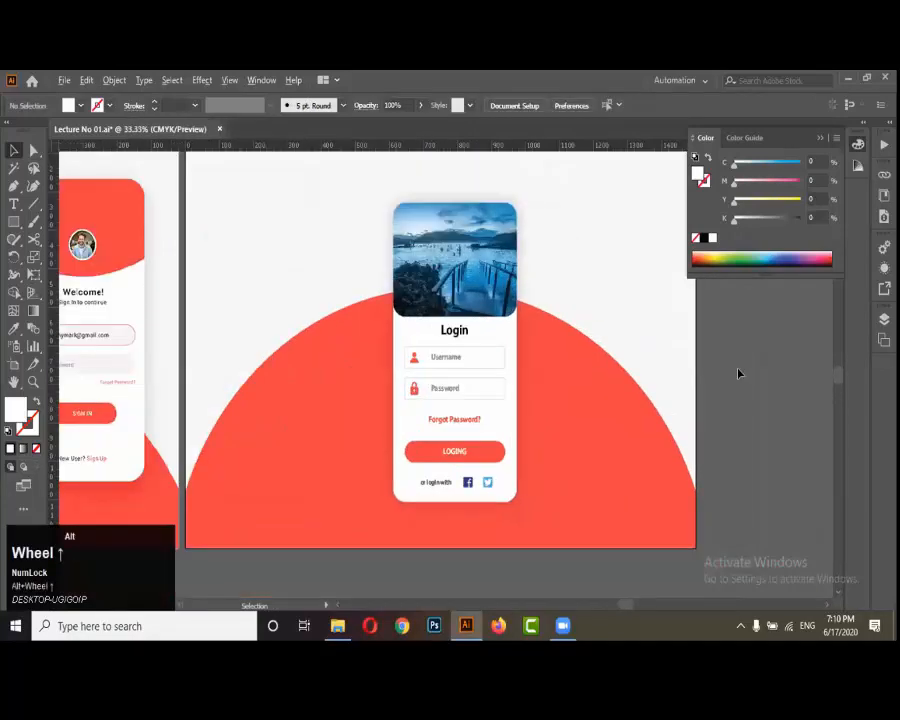
pyautogui.scroll(-1, 740, 372)
pyautogui.scroll(-2, 740, 372)
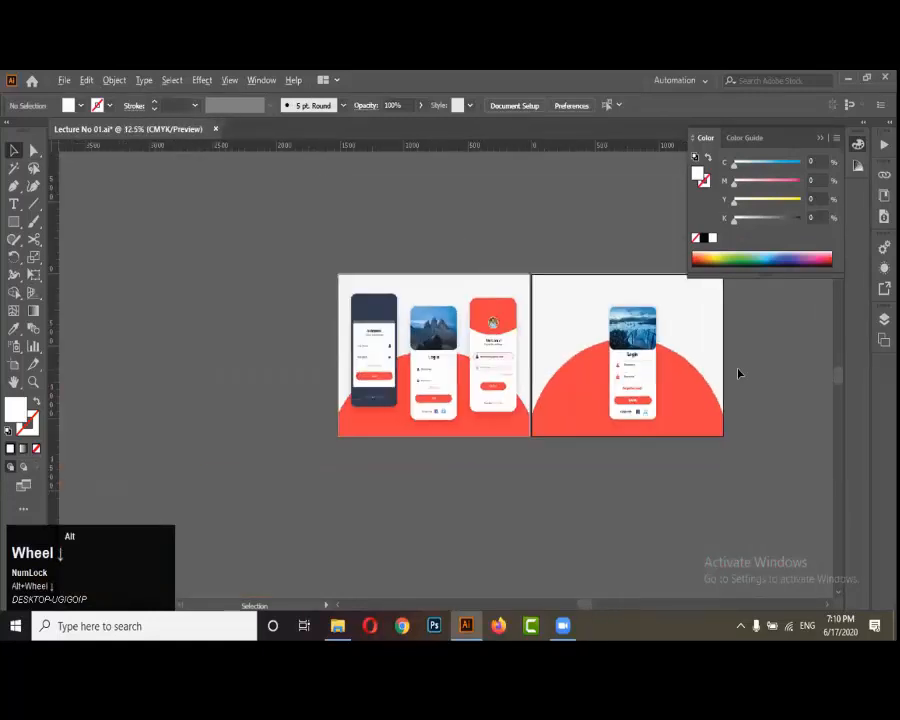
pyautogui.scroll(1, 732, 373)
pyautogui.keyDown('alt'); pyautogui.scroll(1, 253, 370); pyautogui.keyUp('alt')
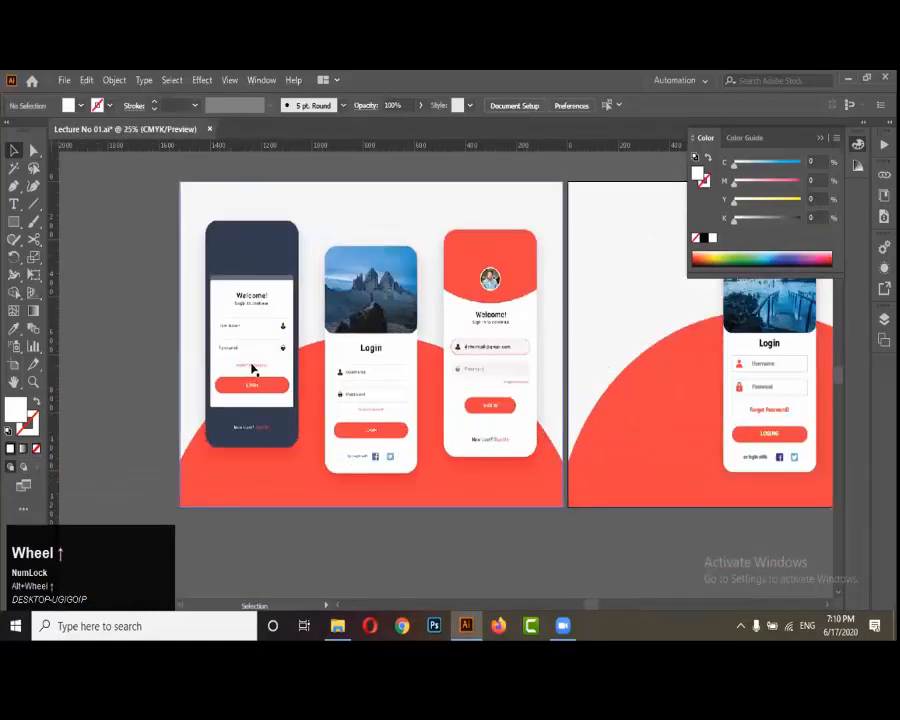
pyautogui.scroll(1, 255, 366)
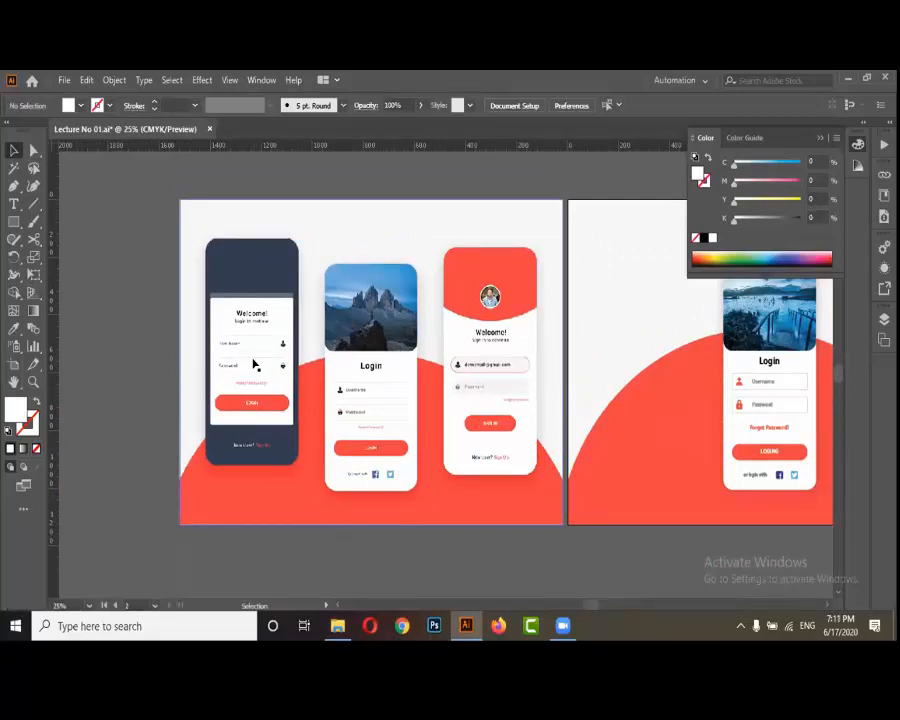
pyautogui.keyDown('alt'); pyautogui.scroll(-1, 255, 364); pyautogui.keyUp('alt')
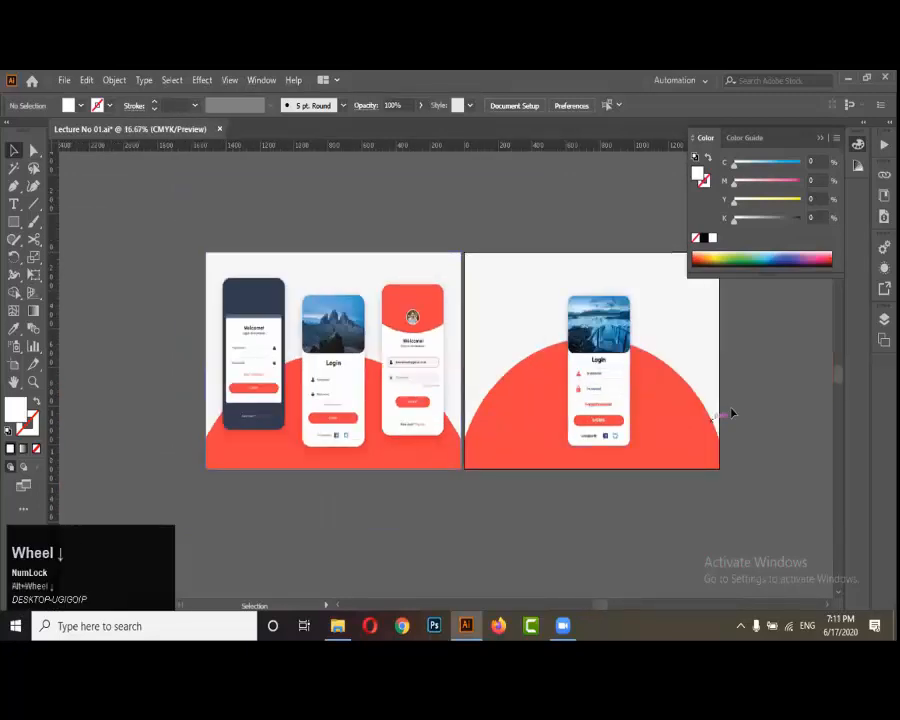
pyautogui.click(713, 452)
pyautogui.keyDown('alt'); pyautogui.scroll(1, 650, 391); pyautogui.keyUp('alt')
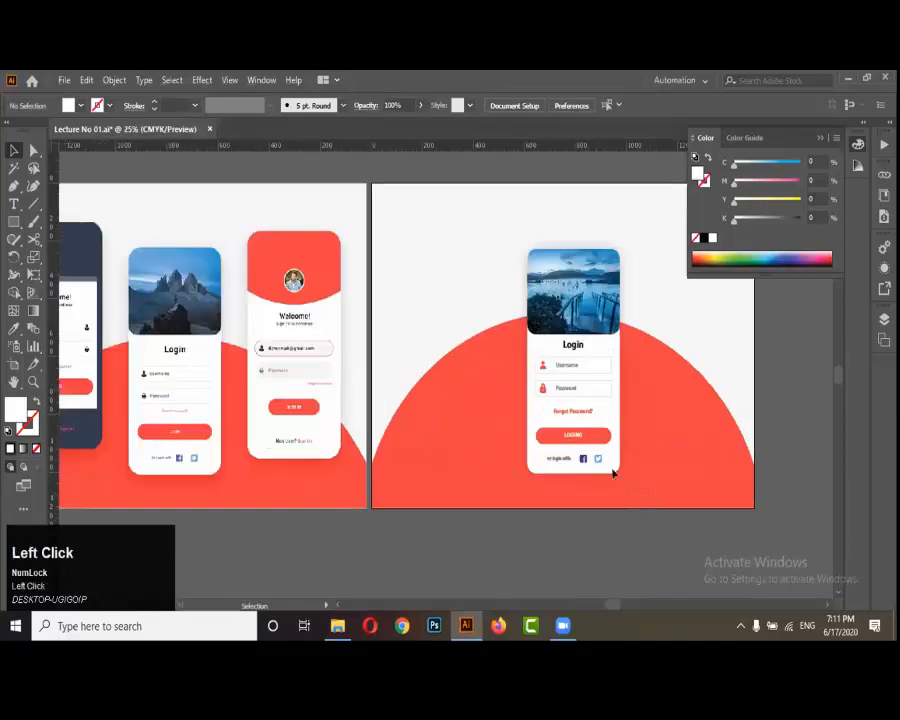
# Try placing copies of the login card on both sides of the original, and undo them
pyautogui.moveTo(488, 238); pyautogui.dragTo(678, 332)
pyautogui.scroll(1, 583, 397)
pyautogui.press('alt')
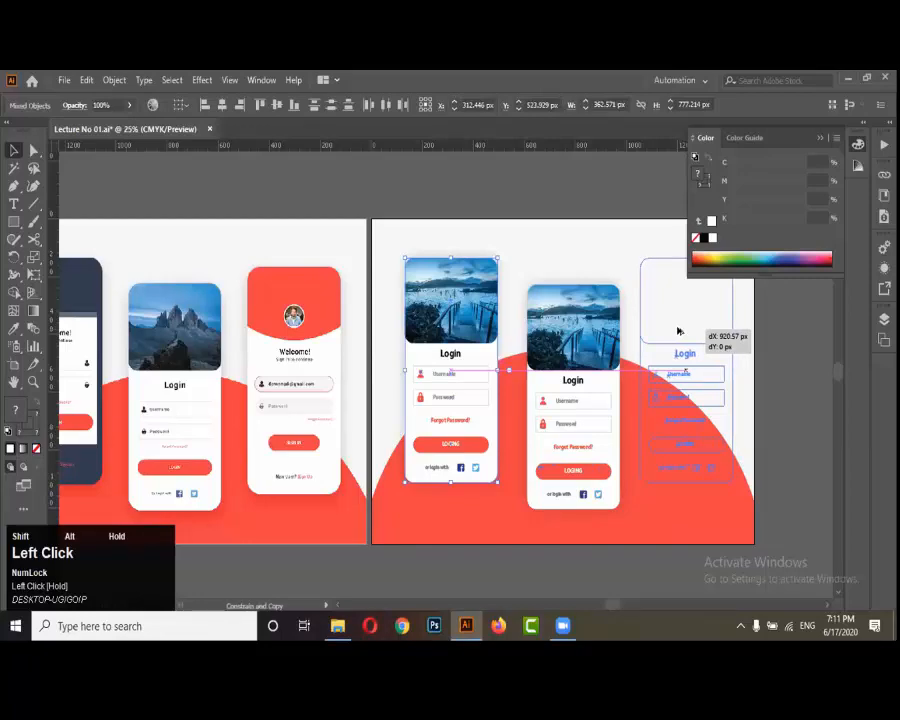
pyautogui.moveTo(678, 332); pyautogui.dragTo(678, 332)
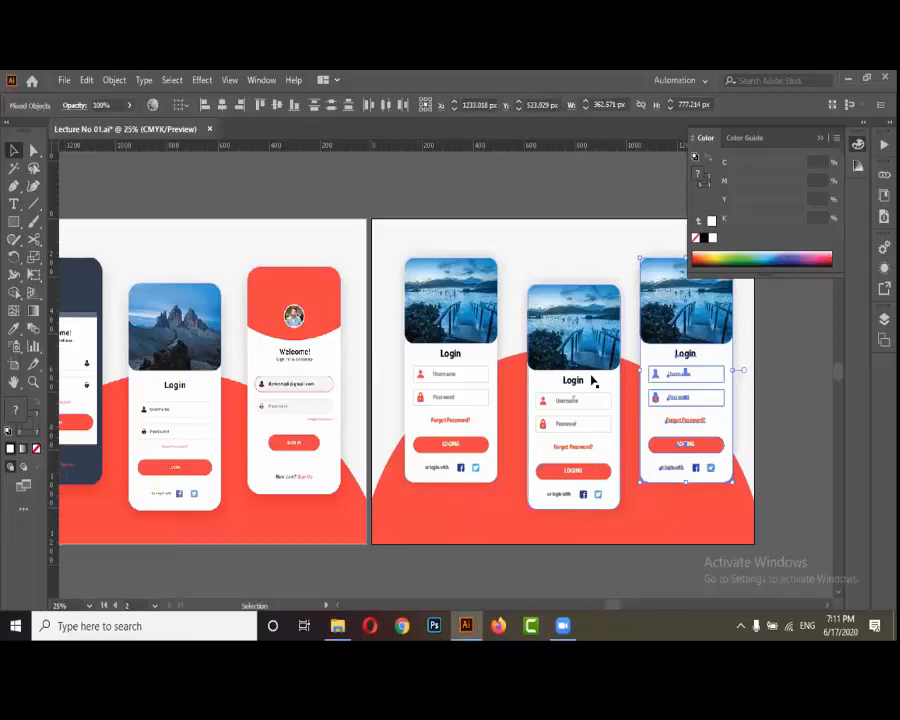
pyautogui.hotkey('ctrl', 'z')
pyautogui.hotkey('ctrl', 'z')
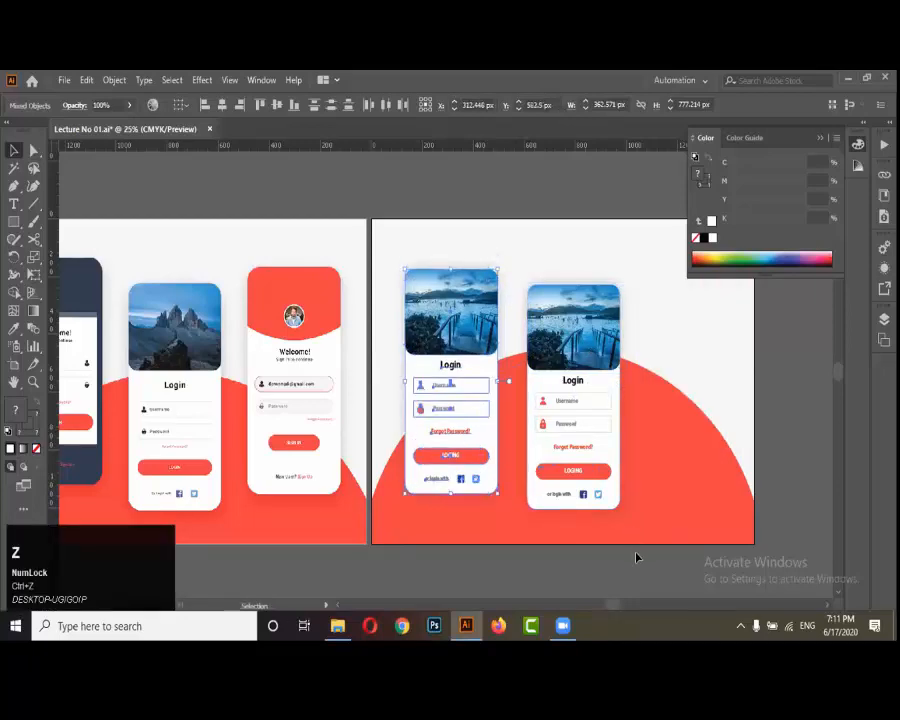
pyautogui.hotkey('ctrl', 'z')
# Group all elements of the login card on the second artboard, and deselect the group
pyautogui.click(636, 555)
pyautogui.moveTo(640, 557); pyautogui.dragTo(498, 254)
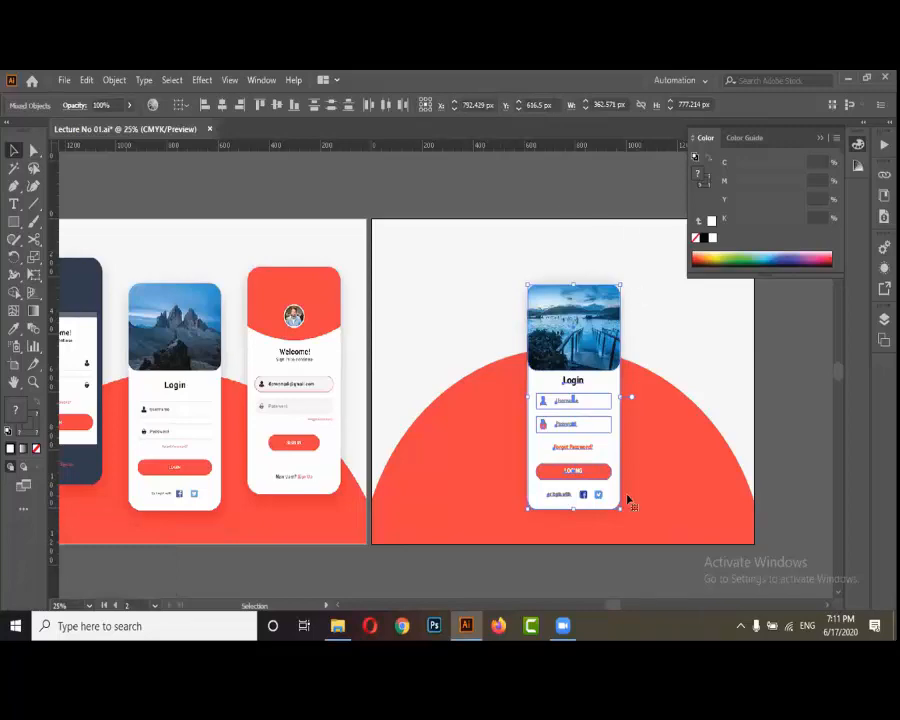
pyautogui.click(639, 546)
pyautogui.moveTo(565, 383); pyautogui.dragTo(476, 257)
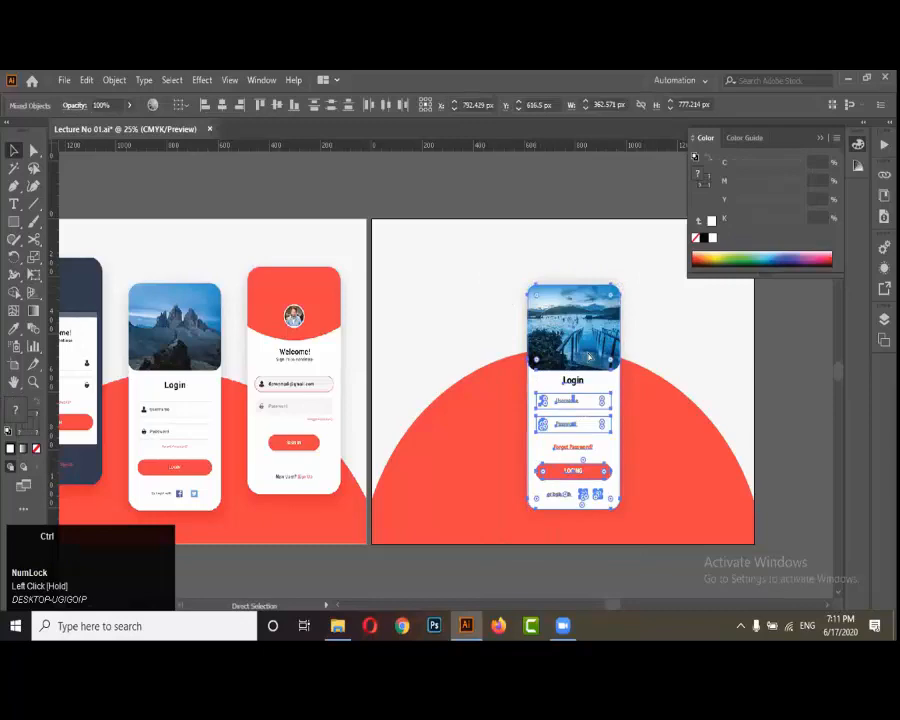
pyautogui.hotkey('ctrl', 'g')
pyautogui.click(771, 376)
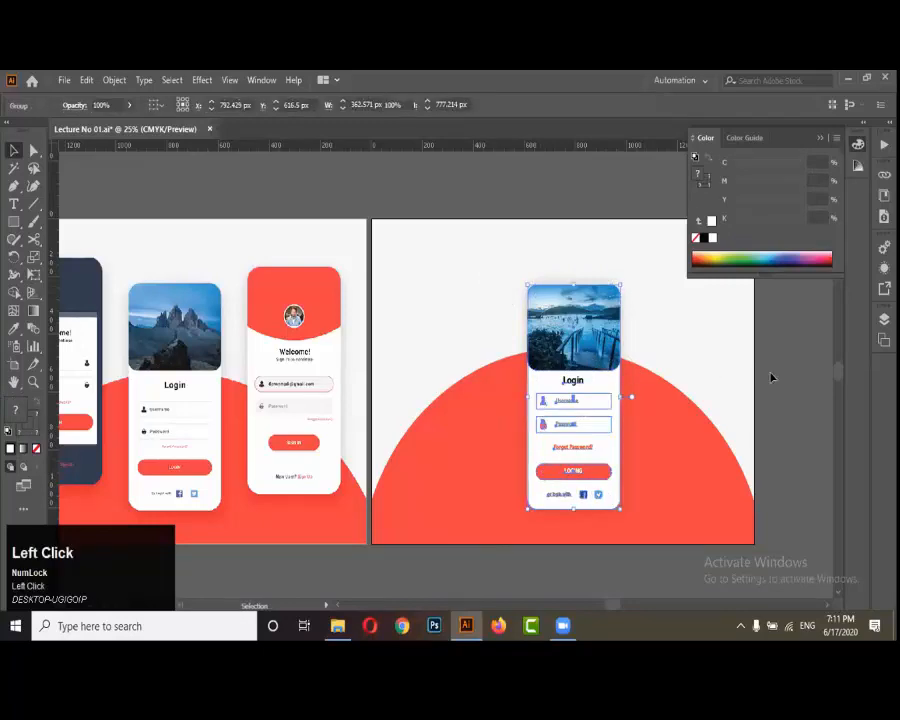
# Unlock all locked objects in the document, including the artboard background, and clear the selection
pyautogui.rightClick(728, 337)
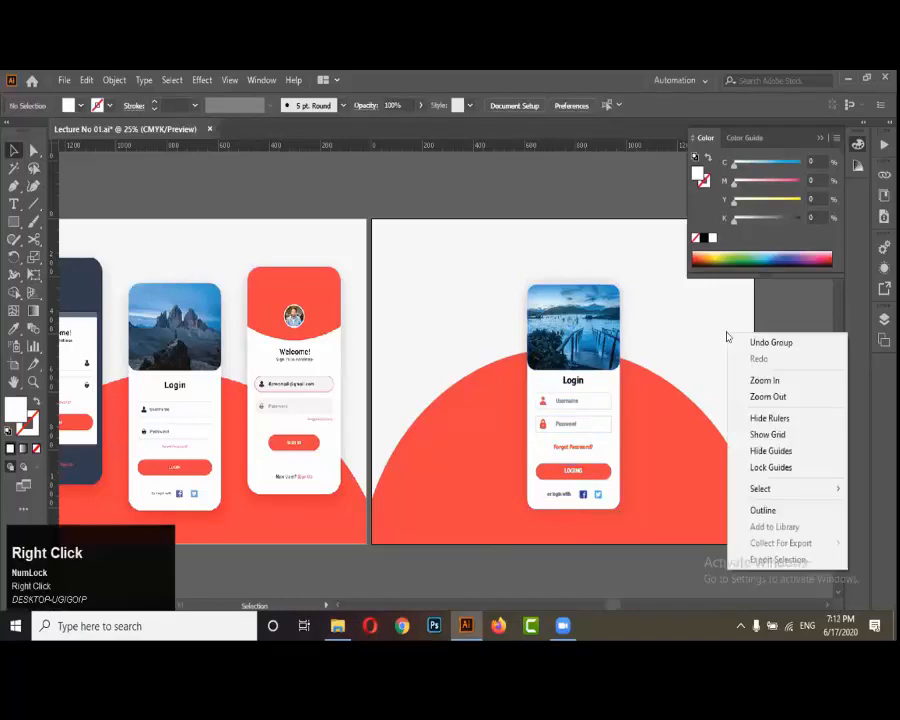
pyautogui.moveTo(743, 492)
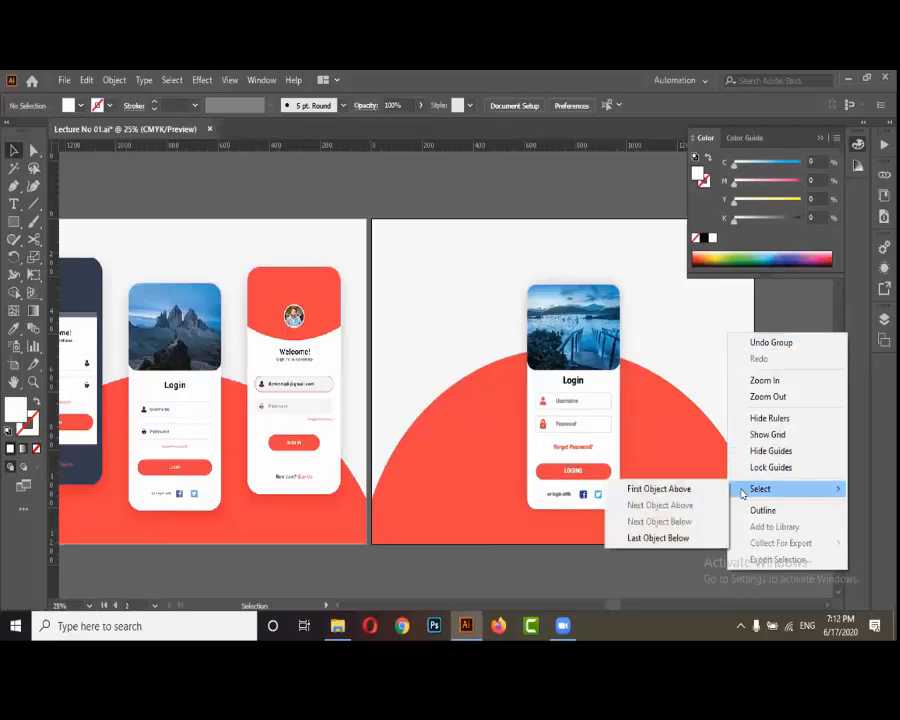
pyautogui.click(614, 537)
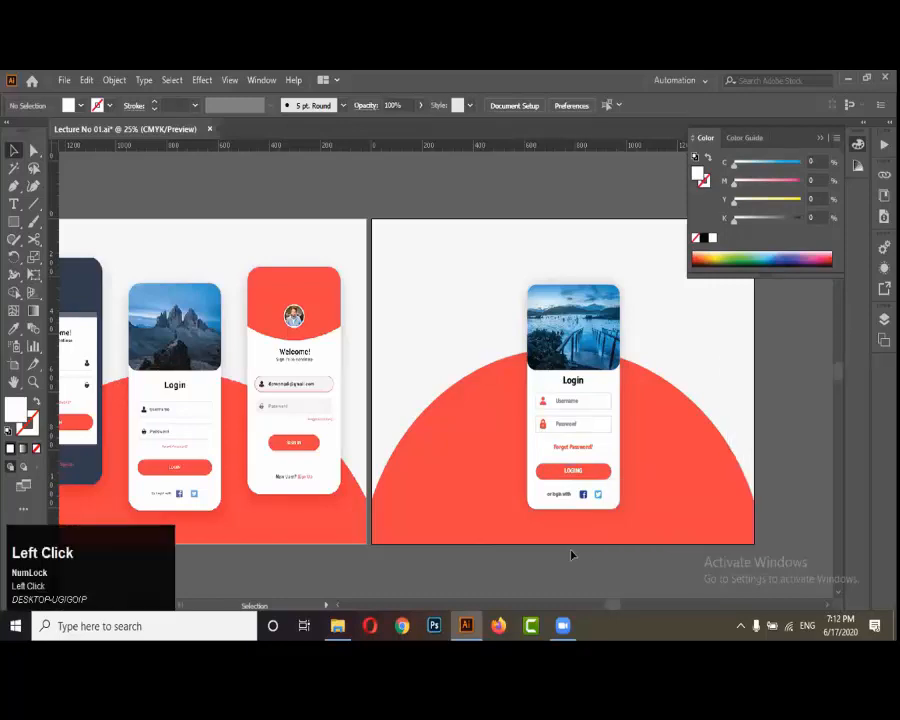
pyautogui.click(114, 80)
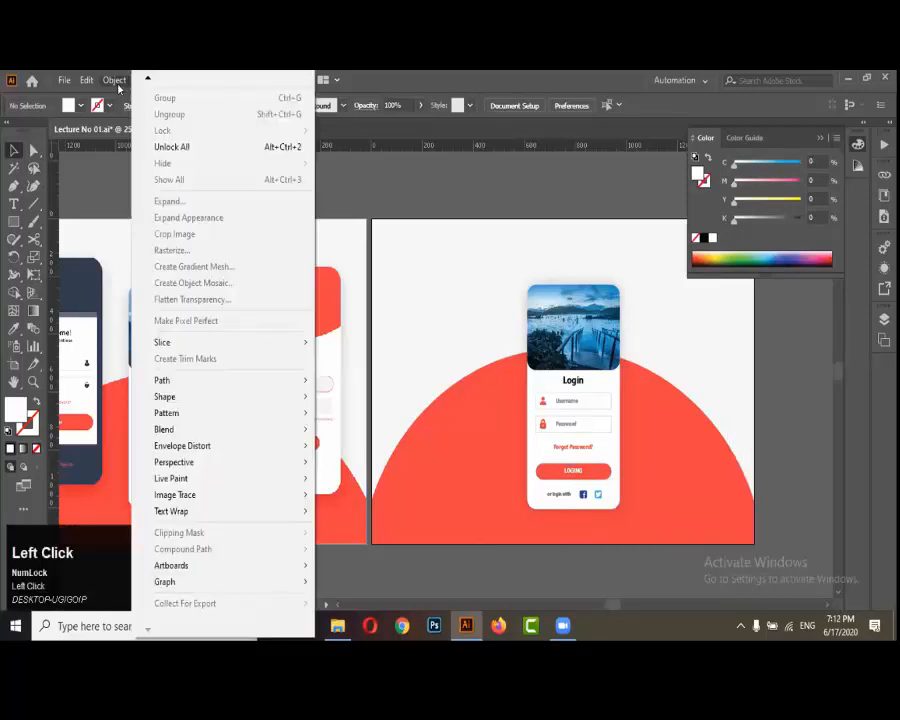
pyautogui.click(204, 150)
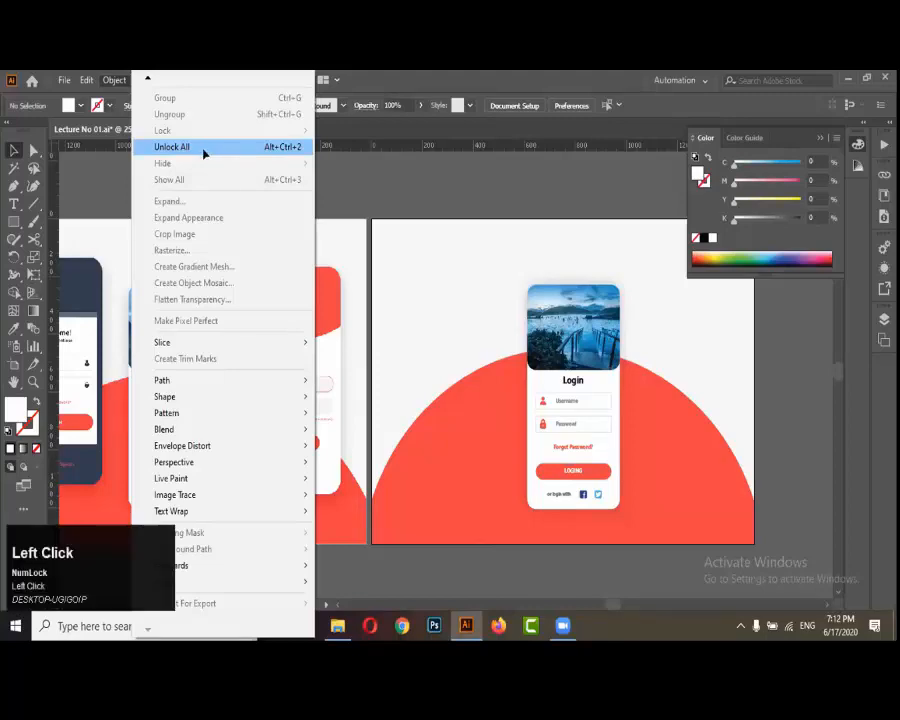
pyautogui.click(812, 416)
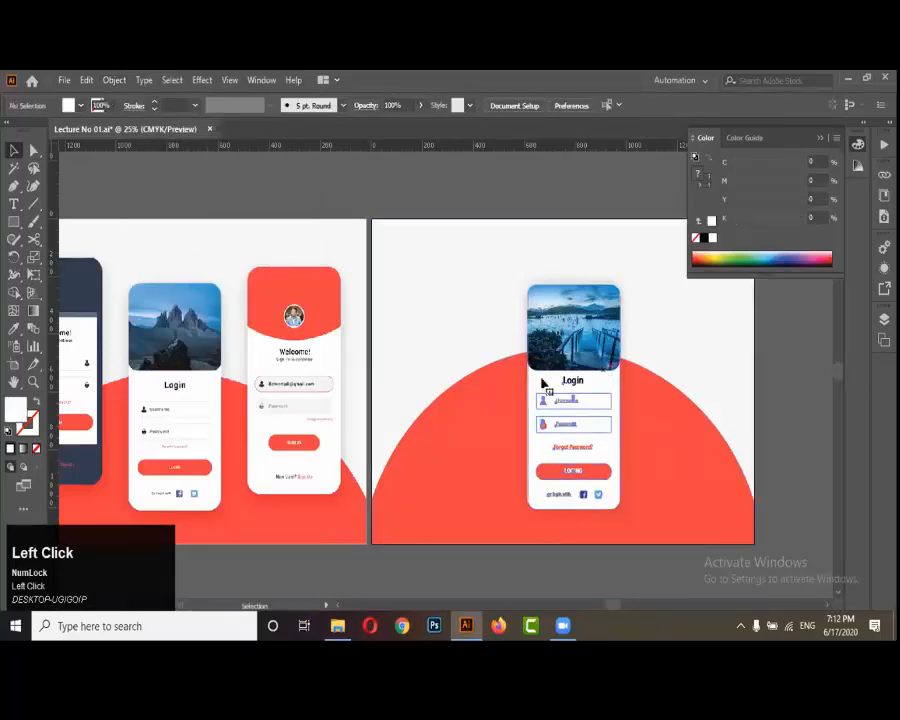
# Center the grouped login card horizontally on the second artboard's background rectangle
pyautogui.click(603, 378)
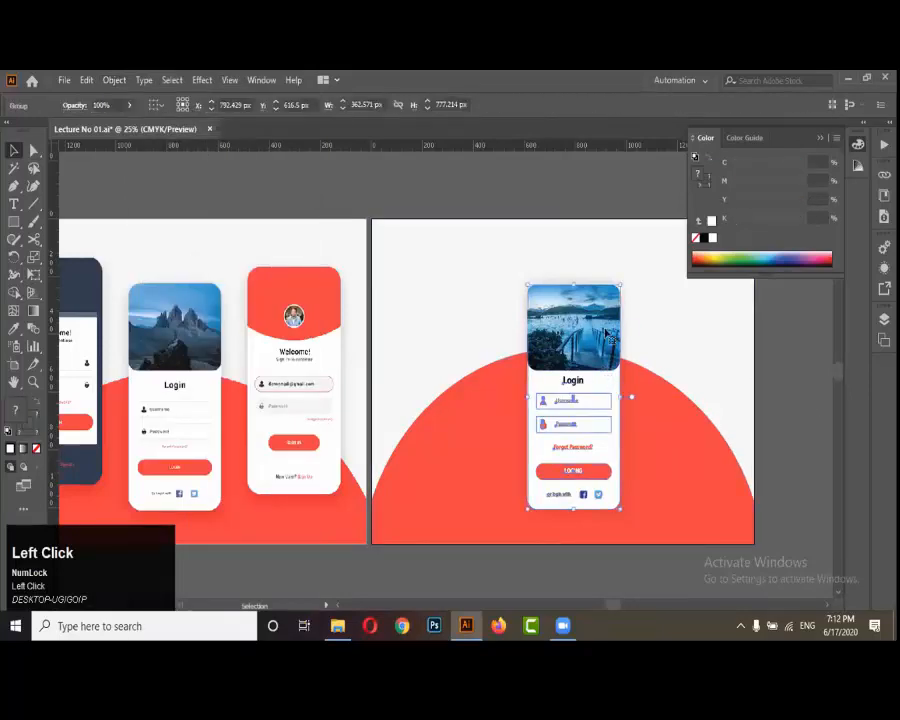
pyautogui.keyDown('shift'); pyautogui.click(672, 328); pyautogui.keyUp('shift')
pyautogui.click(672, 328)
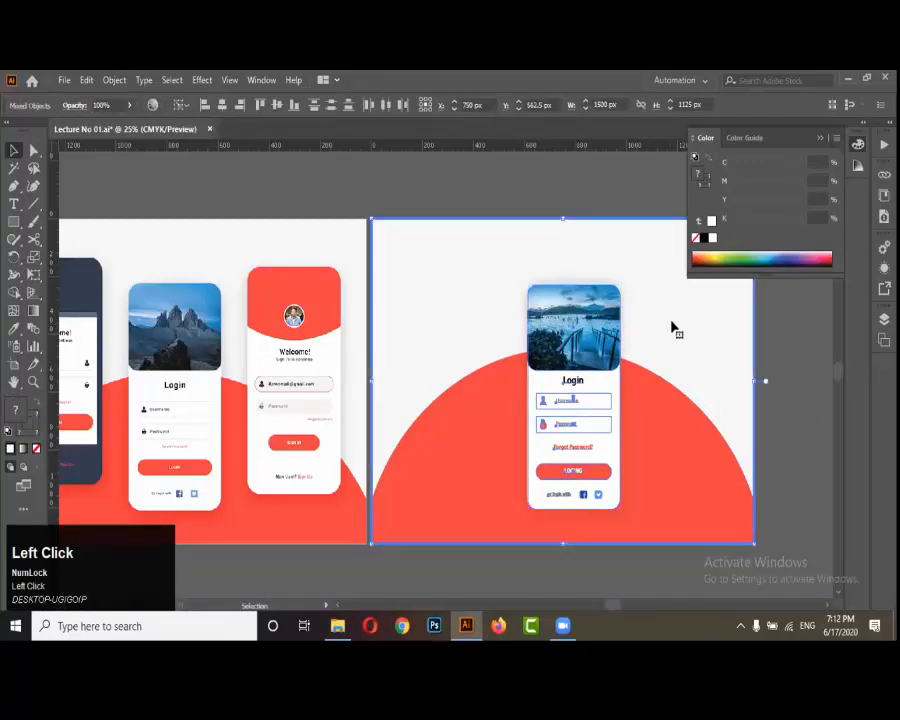
pyautogui.click(221, 110)
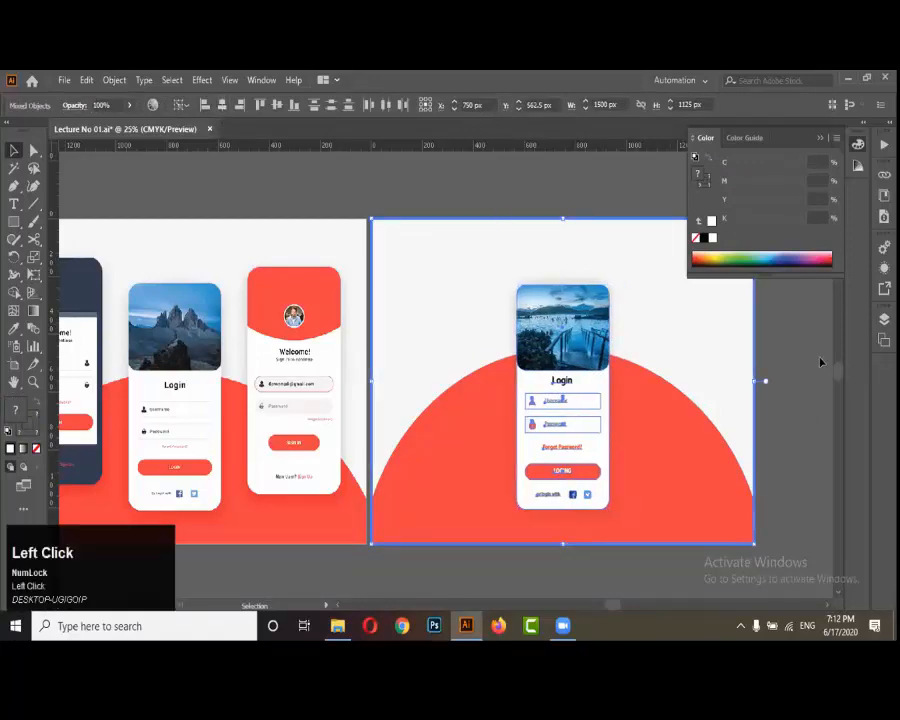
pyautogui.click(806, 386)
pyautogui.scroll(-2, 552, 374)
pyautogui.click(612, 374)
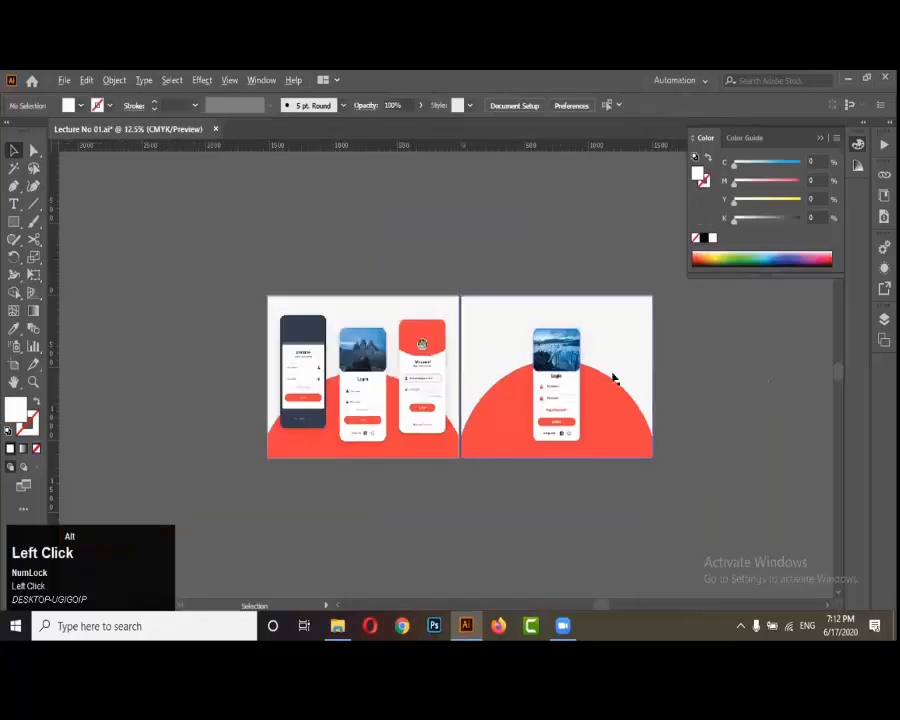
# Place copies of the login card on both sides of the original, slightly higher, at about X 292 px and X 1213 px, Y 514 px
pyautogui.scroll(2, 578, 372)
pyautogui.click(499, 397)
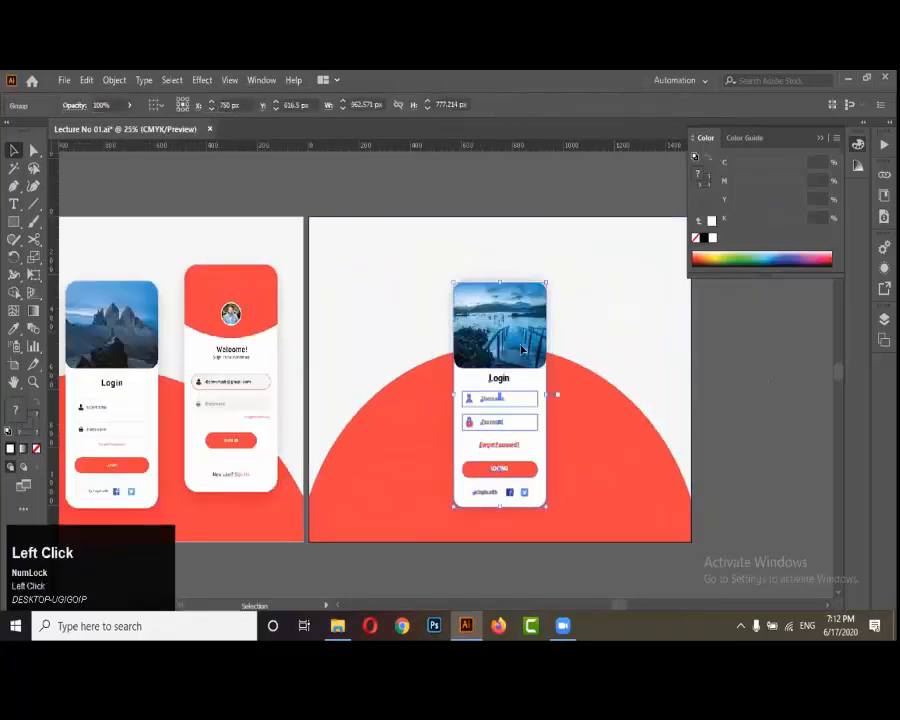
pyautogui.moveTo(522, 348); pyautogui.dragTo(406, 308)
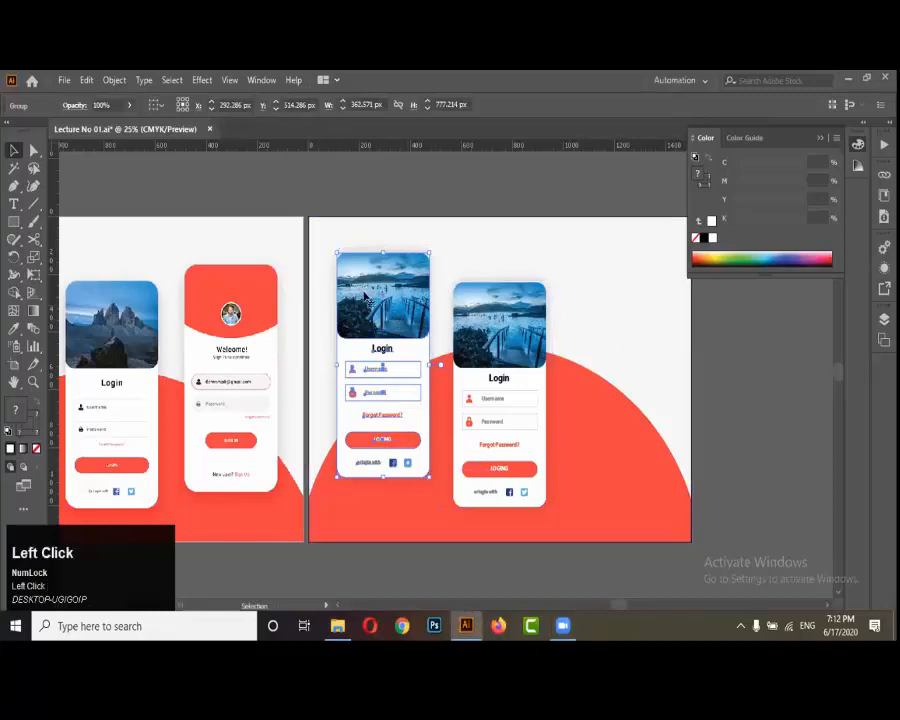
pyautogui.moveTo(369, 297); pyautogui.dragTo(599, 296)
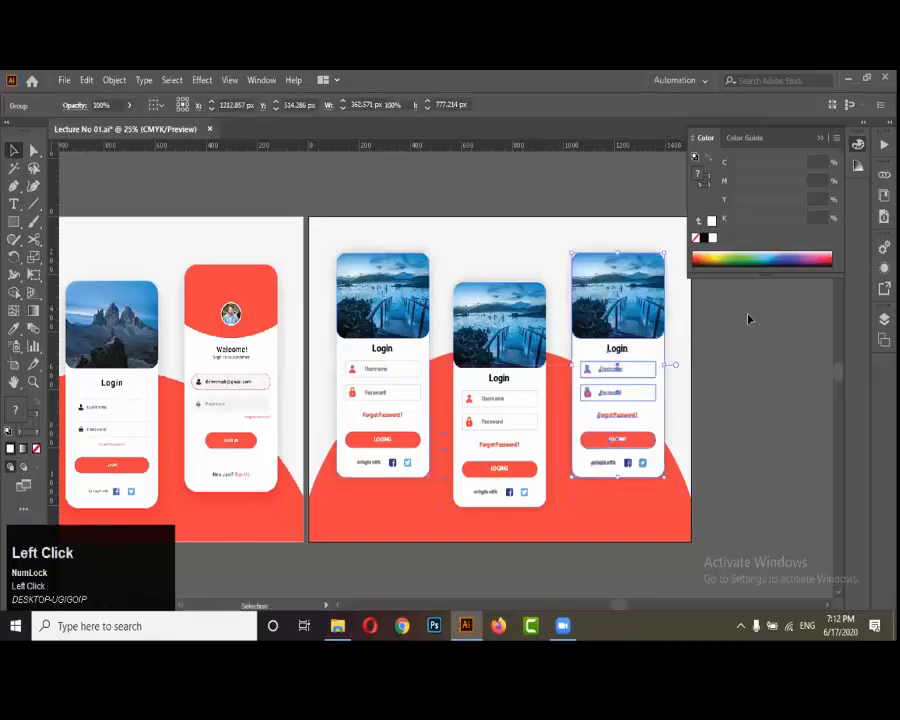
pyautogui.click(745, 322)
# Compare the three login cards with the reference screens on the neighboring artboard, examining their input fields, buttons and headers
pyautogui.scroll(-1, 727, 347)
pyautogui.scroll(1, 690, 361)
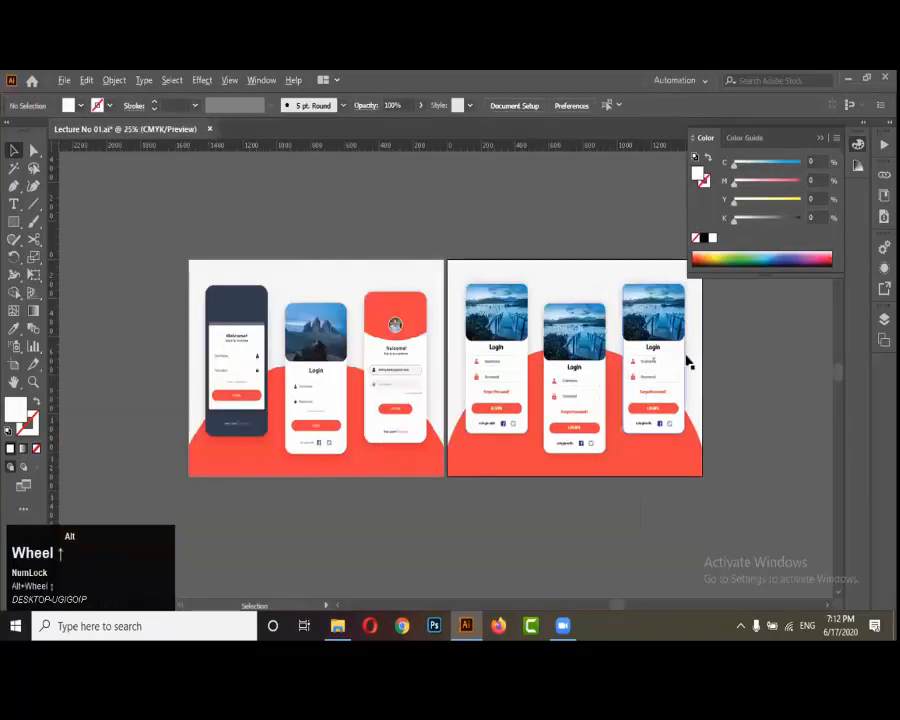
pyautogui.scroll(1, 232, 400)
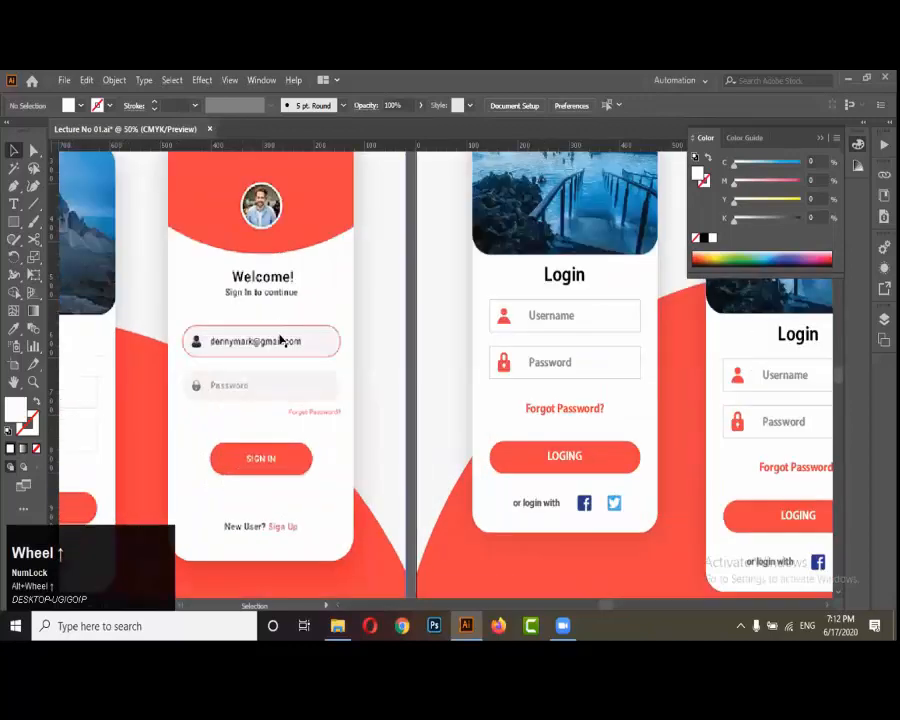
pyautogui.scroll(1, 272, 320)
pyautogui.scroll(-2, 269, 311)
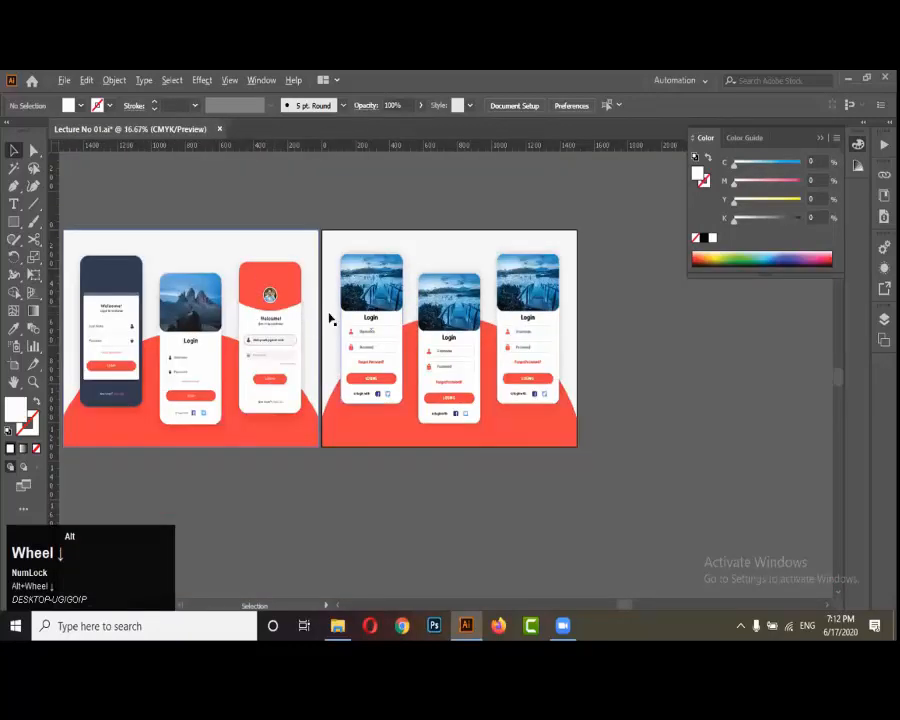
pyautogui.scroll(2, 180, 364)
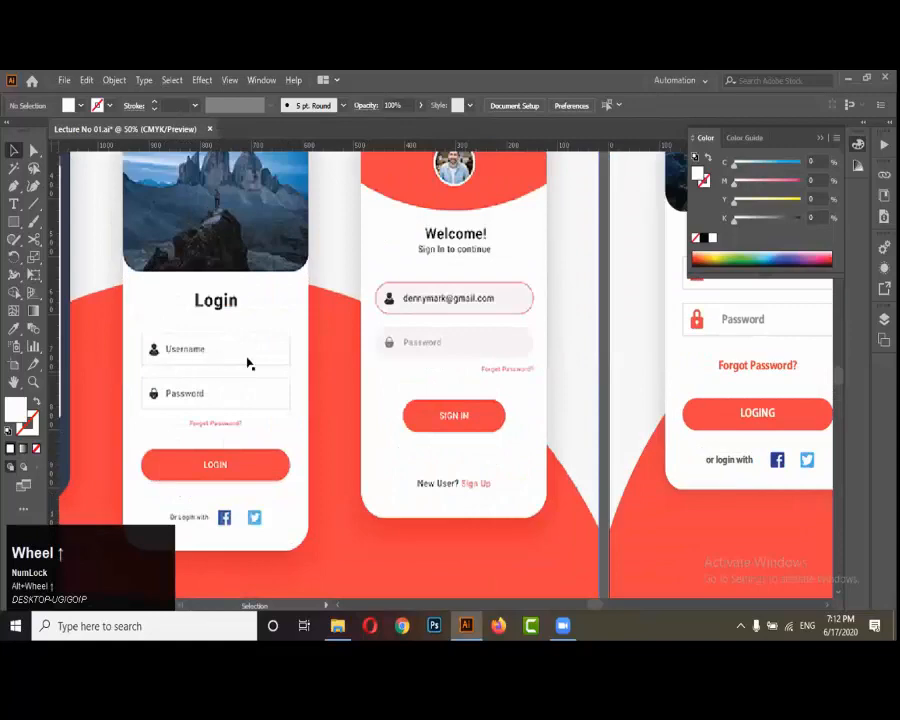
pyautogui.scroll(1, 456, 384)
pyautogui.scroll(-1, 361, 398)
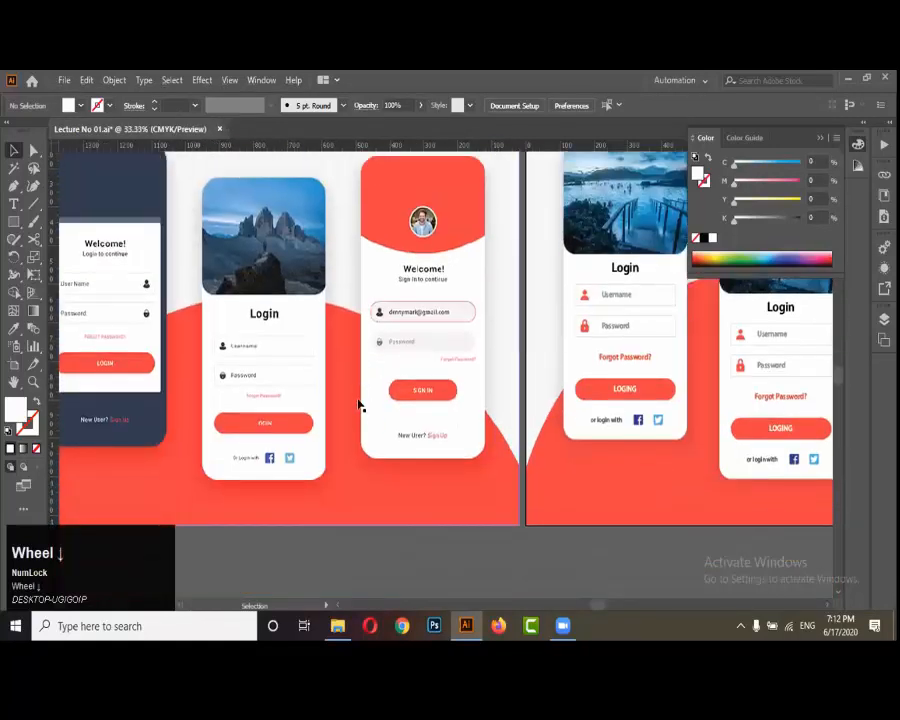
pyautogui.scroll(-2, 360, 405)
pyautogui.scroll(1, 636, 285)
# Ungroup the right-hand login card copy and delete its header photo
pyautogui.click(670, 310)
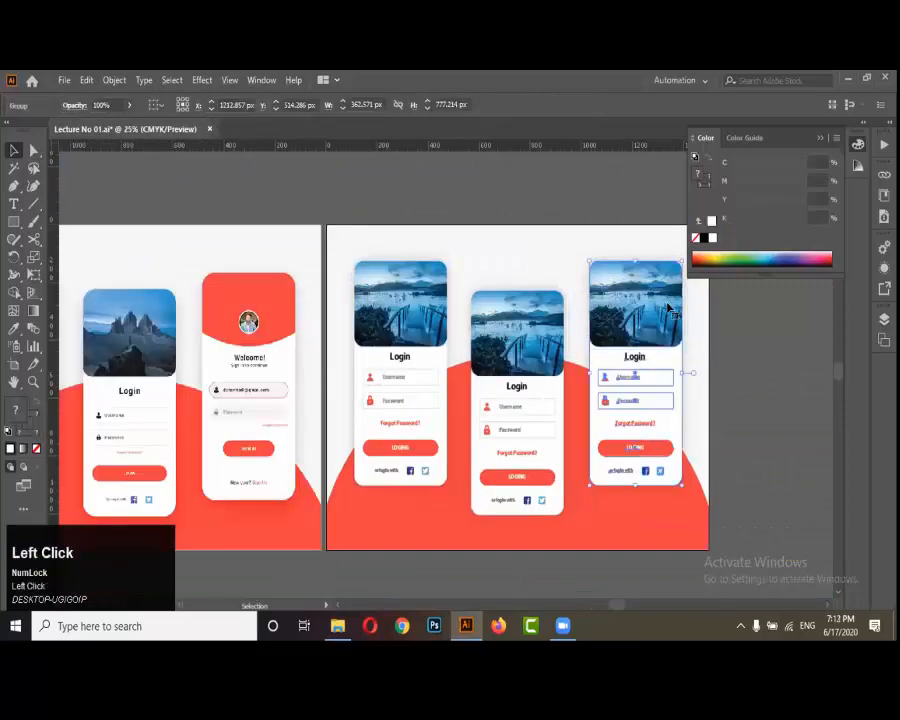
pyautogui.click(745, 336)
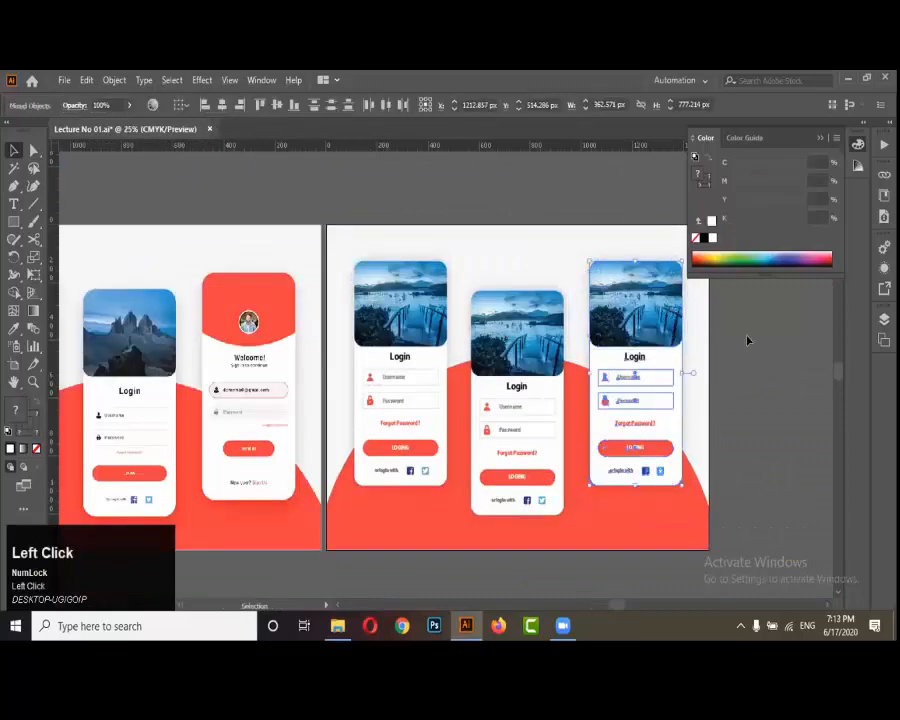
pyautogui.click(636, 313)
pyautogui.press('Delete')
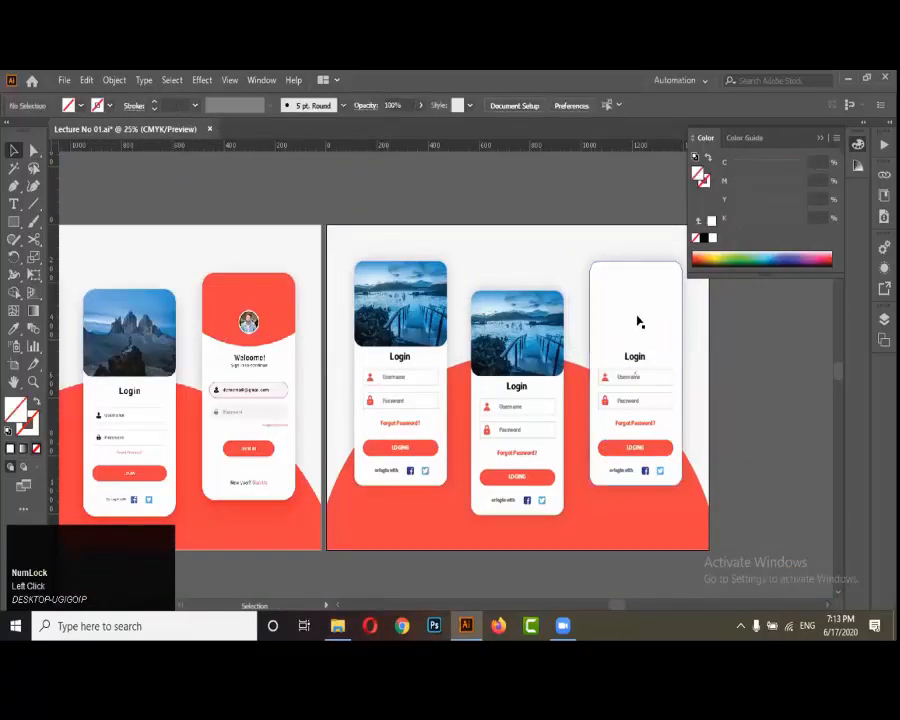
pyautogui.click(639, 321)
pyautogui.click(749, 340)
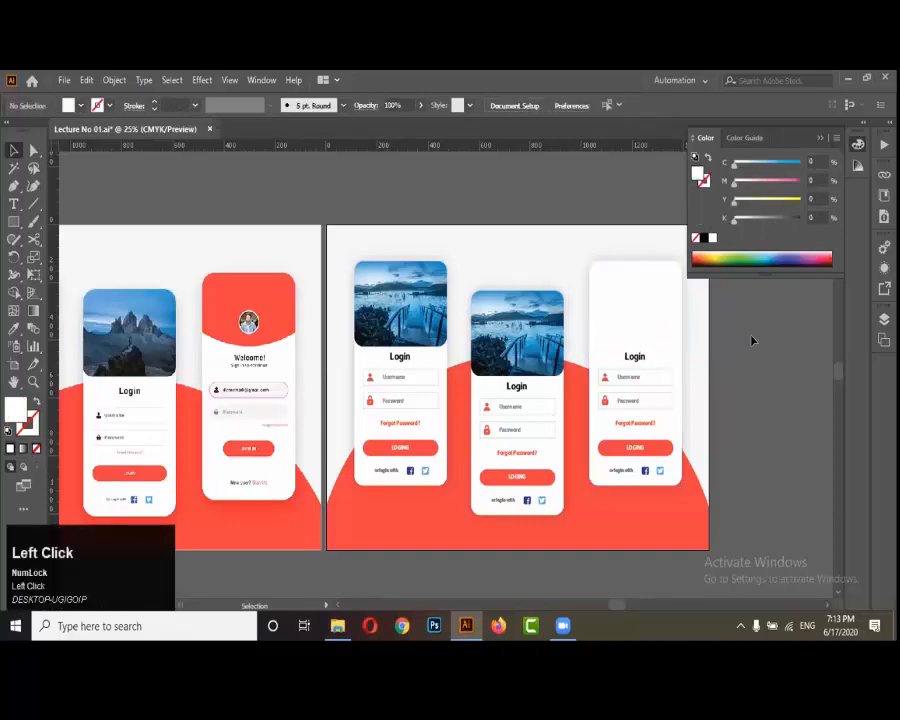
# Duplicate the right card's white background rectangle in place and shorten the copy from below into a header panel
pyautogui.click(656, 325)
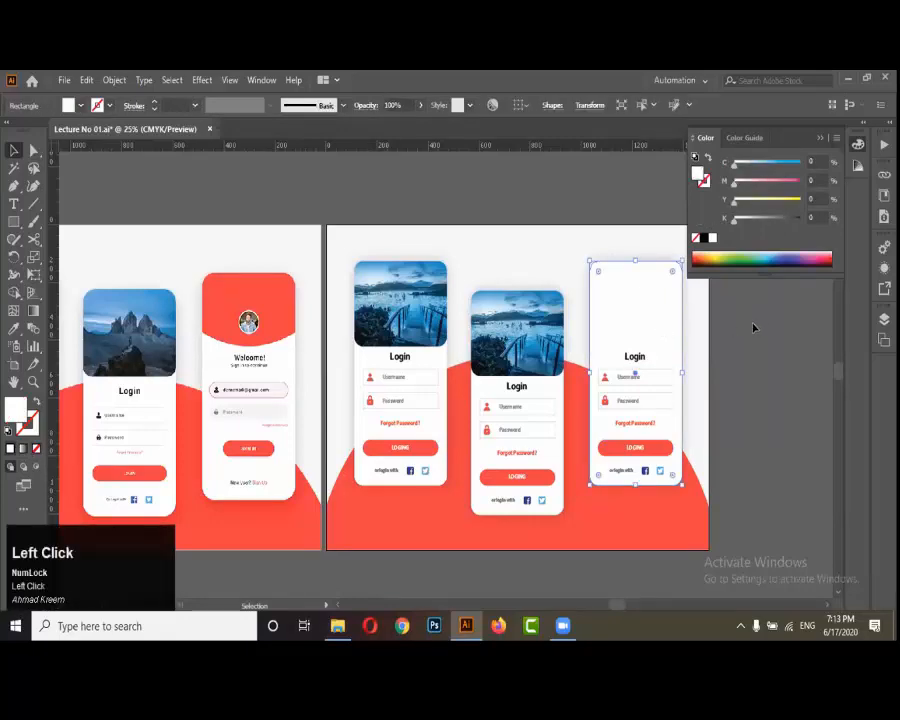
pyautogui.scroll(1, 740, 322)
pyautogui.click(711, 342)
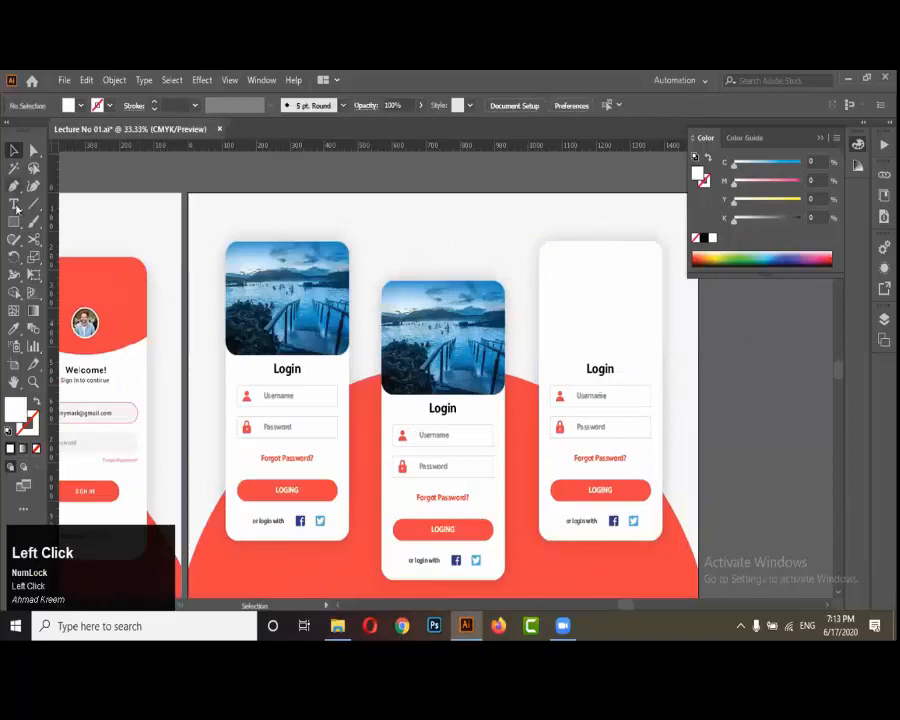
pyautogui.click(578, 289)
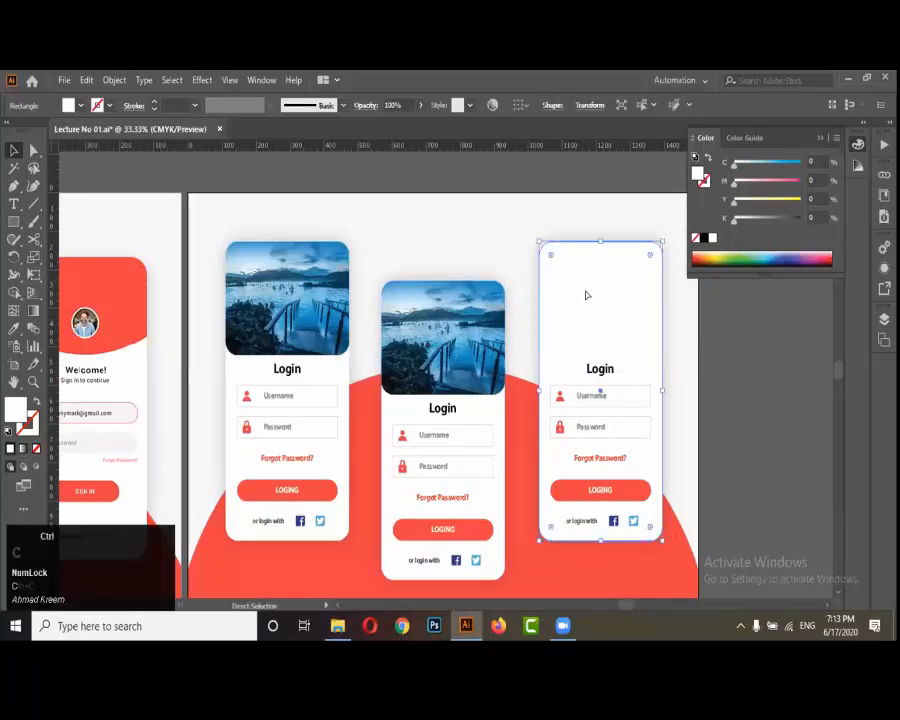
pyautogui.hotkey('ctrl', 'f')
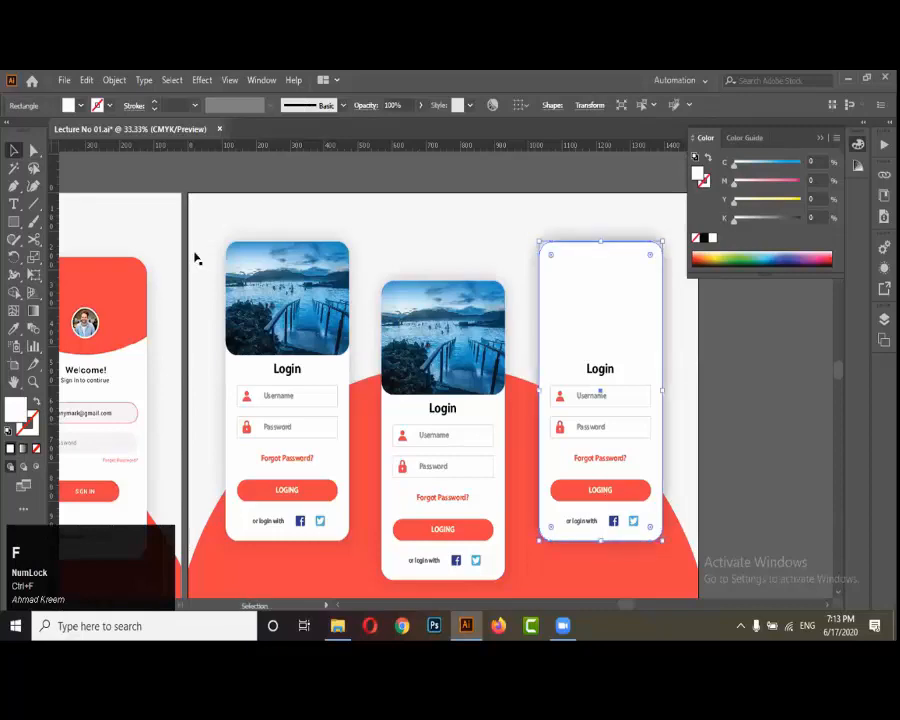
pyautogui.moveTo(601, 541); pyautogui.dragTo(600, 332)
pyautogui.keyDown('alt'); pyautogui.scroll(1, 598, 310); pyautogui.keyUp('alt')
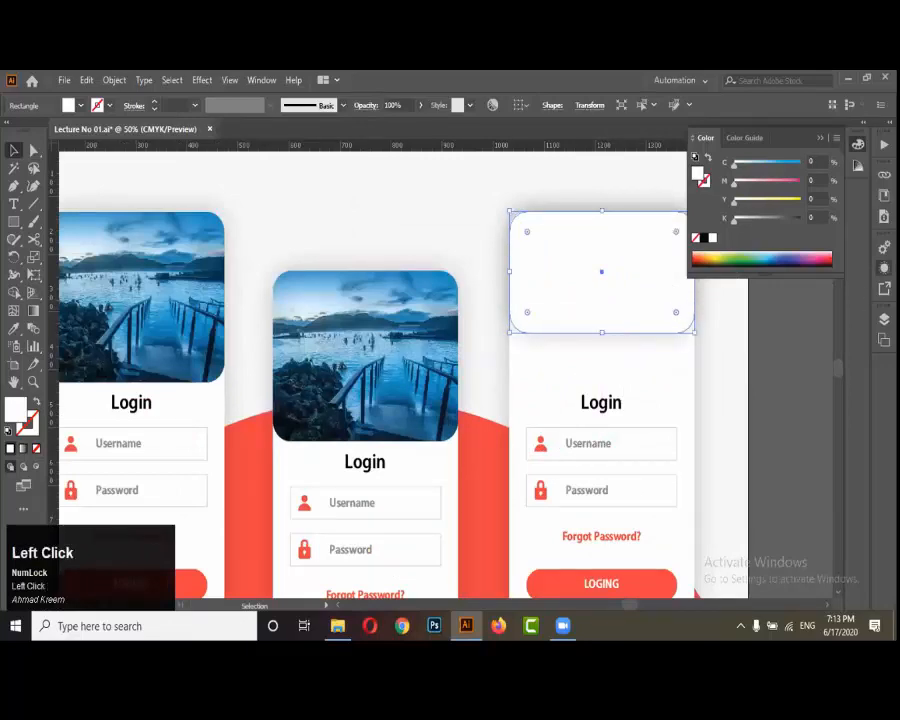
# Hide the Outer Glow effect on the right card's new header panel
pyautogui.click(884, 268)
pyautogui.click(848, 243)
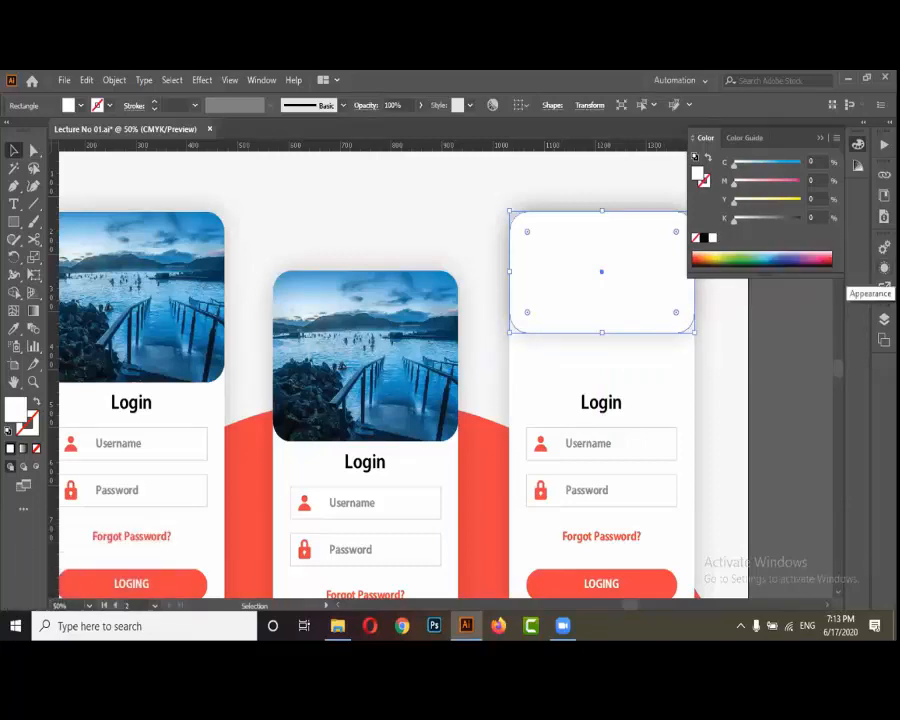
pyautogui.click(884, 268)
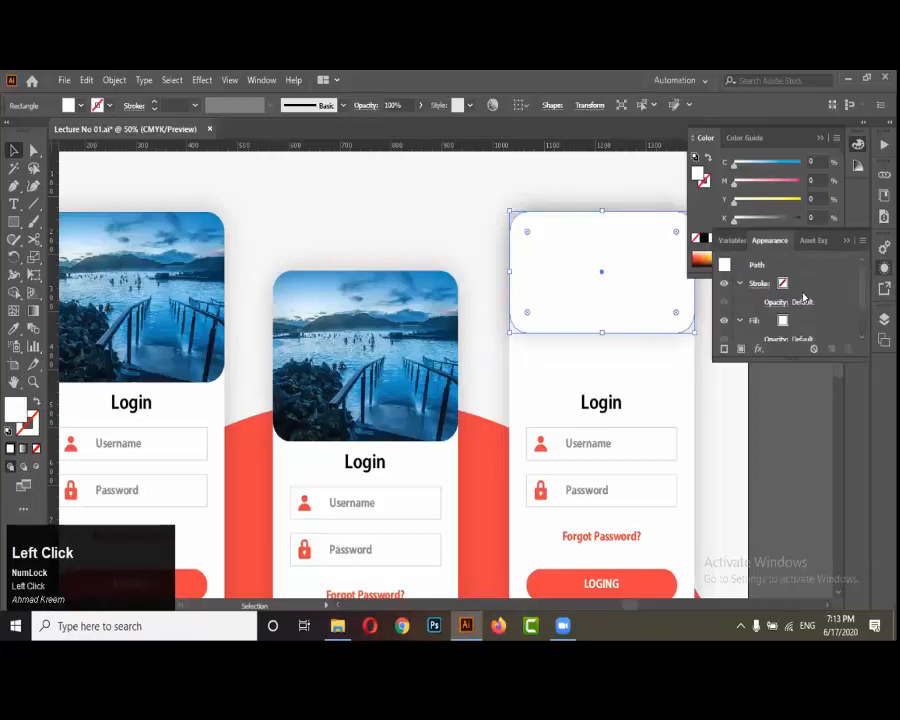
pyautogui.scroll(-2, 779, 296)
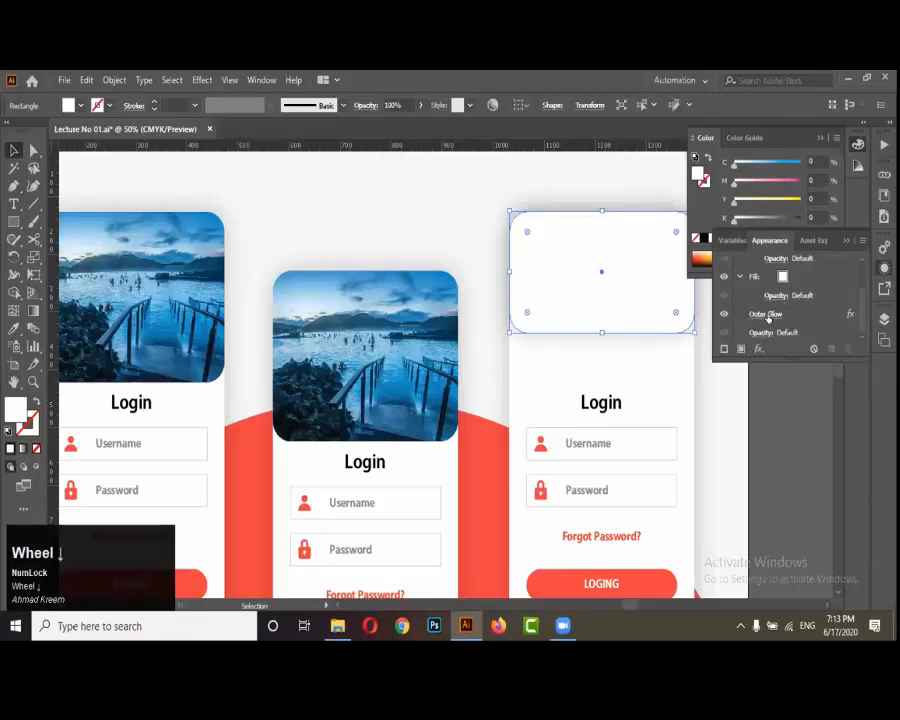
pyautogui.click(766, 315)
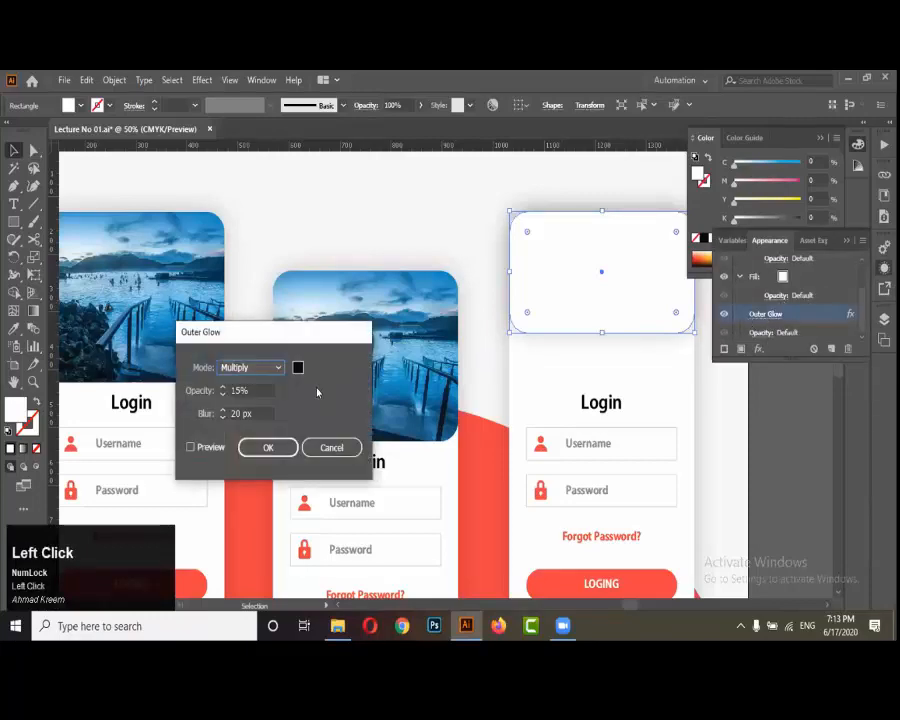
pyautogui.click(331, 448)
pyautogui.click(723, 316)
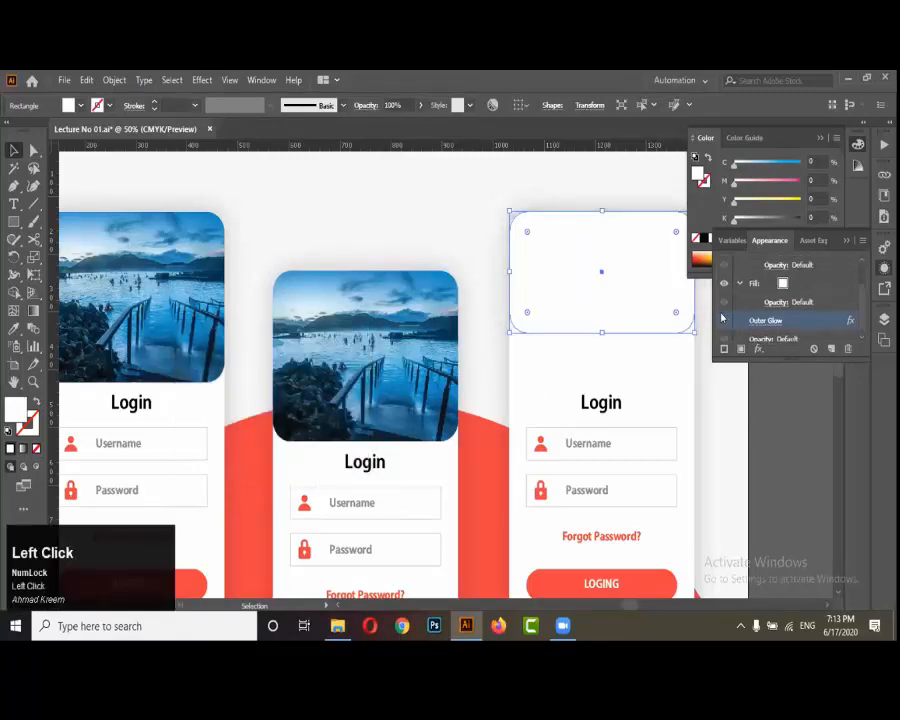
pyautogui.moveTo(851, 224); pyautogui.dragTo(842, 242)
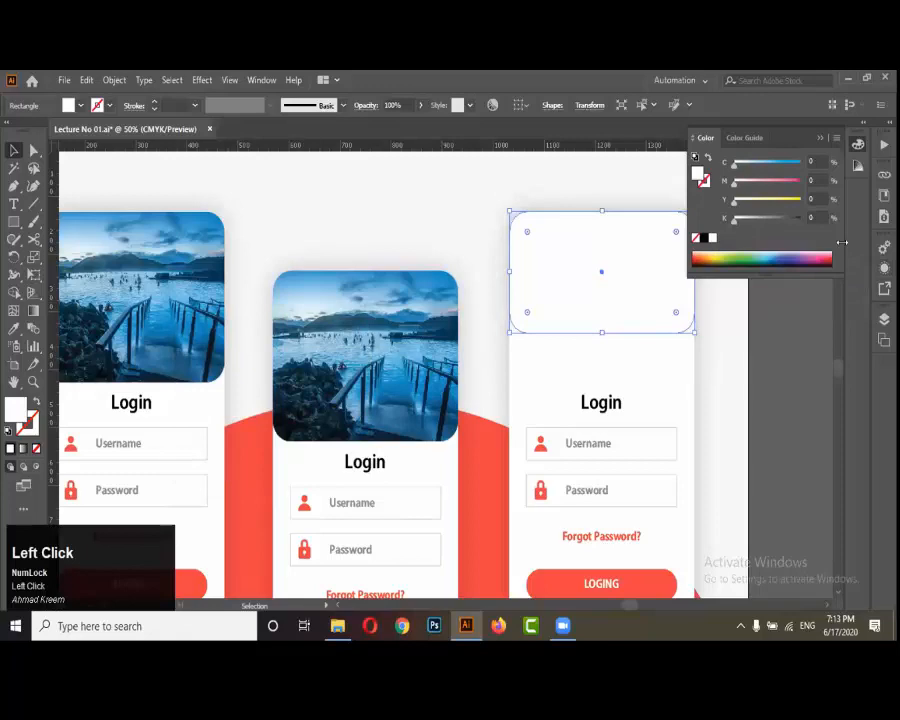
pyautogui.click(736, 361)
# Extend the lower edge of the right card's white header panel slightly downward
pyautogui.click(651, 315)
pyautogui.keyDown('alt'); pyautogui.scroll(-1, 651, 315); pyautogui.keyUp('alt')
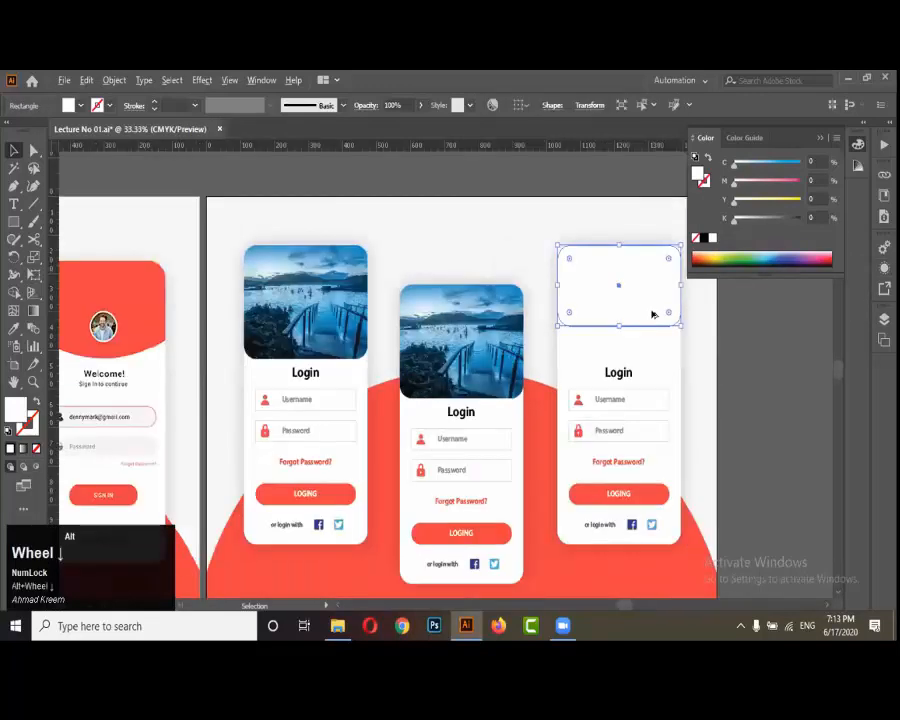
pyautogui.keyDown('alt'); pyautogui.scroll(-1, 652, 315); pyautogui.keyUp('alt')
pyautogui.keyDown('alt'); pyautogui.scroll(2, 627, 320); pyautogui.keyUp('alt')
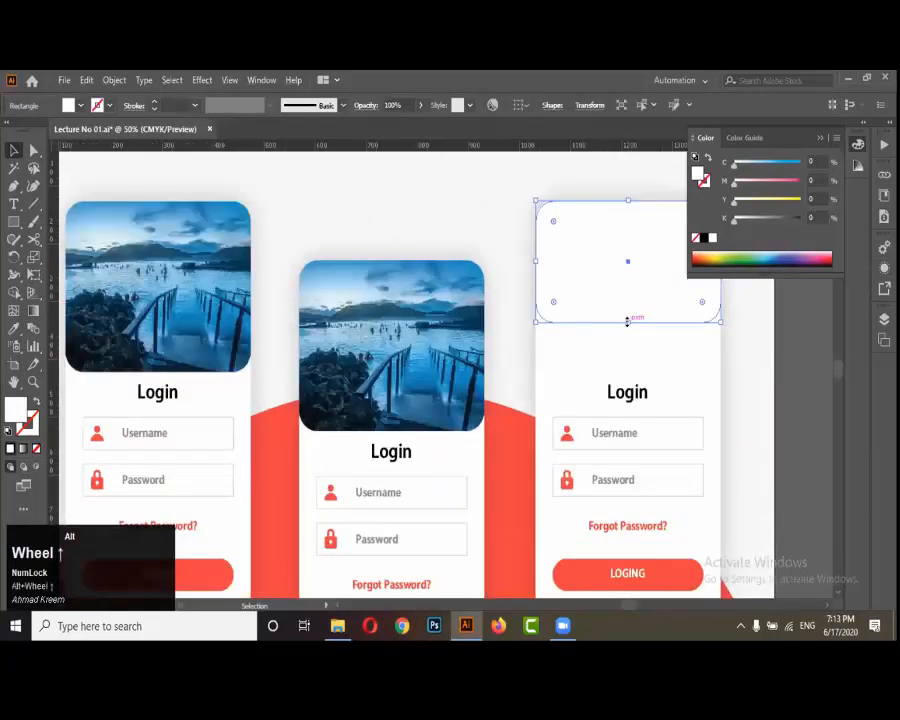
pyautogui.moveTo(627, 321); pyautogui.dragTo(625, 329)
pyautogui.keyDown('alt'); pyautogui.scroll(-2, 630, 305); pyautogui.keyUp('alt')
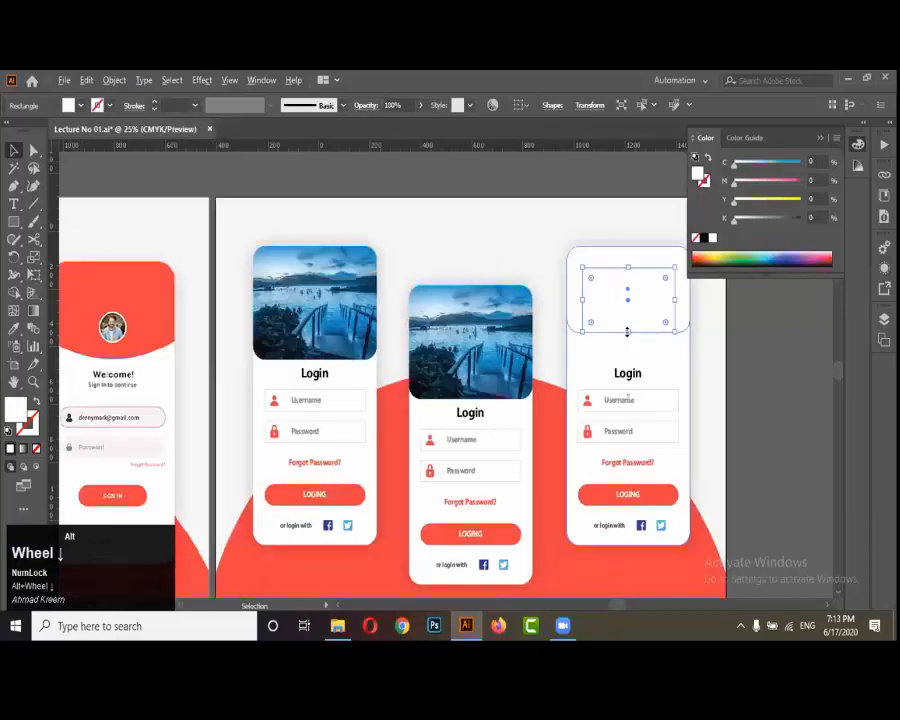
pyautogui.keyDown('alt'); pyautogui.scroll(1, 647, 316); pyautogui.keyUp('alt')
pyautogui.keyDown('alt'); pyautogui.scroll(1, 646, 316); pyautogui.keyUp('alt')
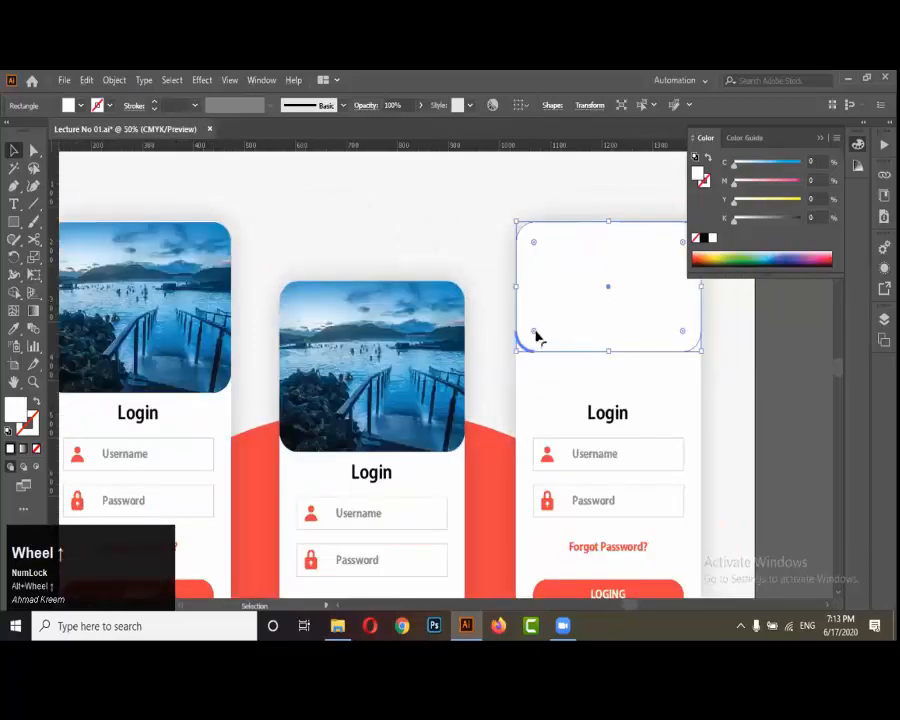
# Square off the two lower rounded corners of the right card's header panel, keeping its upper corners rounded
pyautogui.click(533, 335)
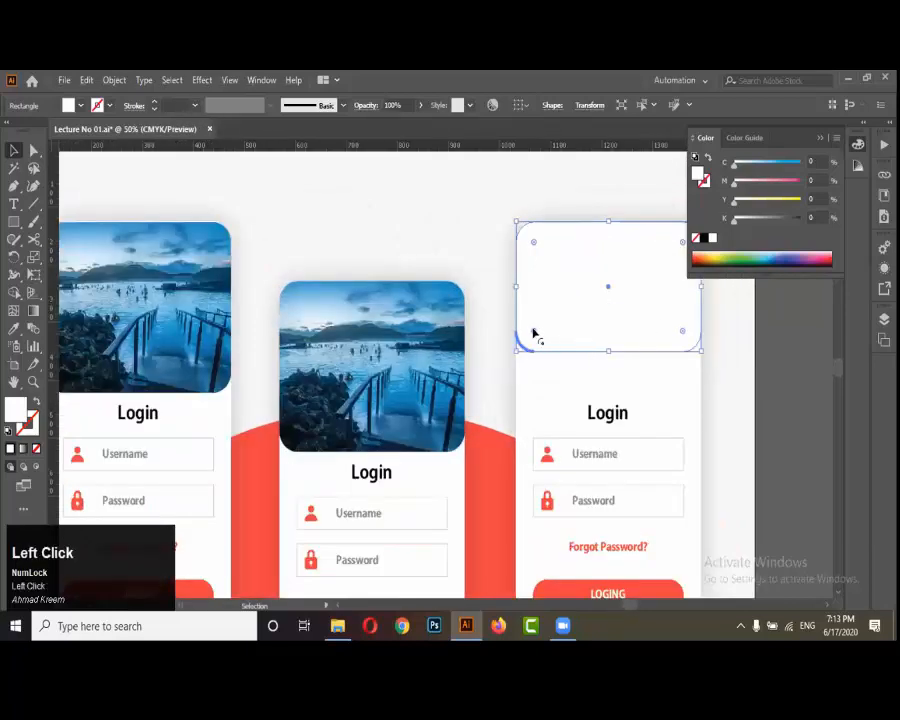
pyautogui.click(769, 343)
pyautogui.click(665, 342)
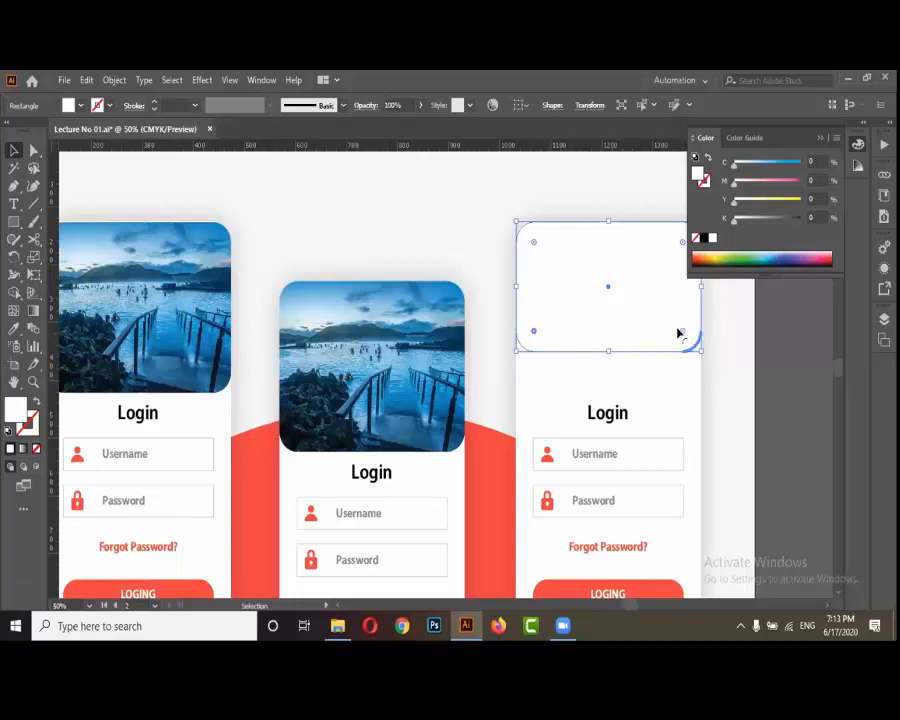
pyautogui.keyDown('shift'); pyautogui.click(679, 332); pyautogui.keyUp('shift')
pyautogui.click(679, 332)
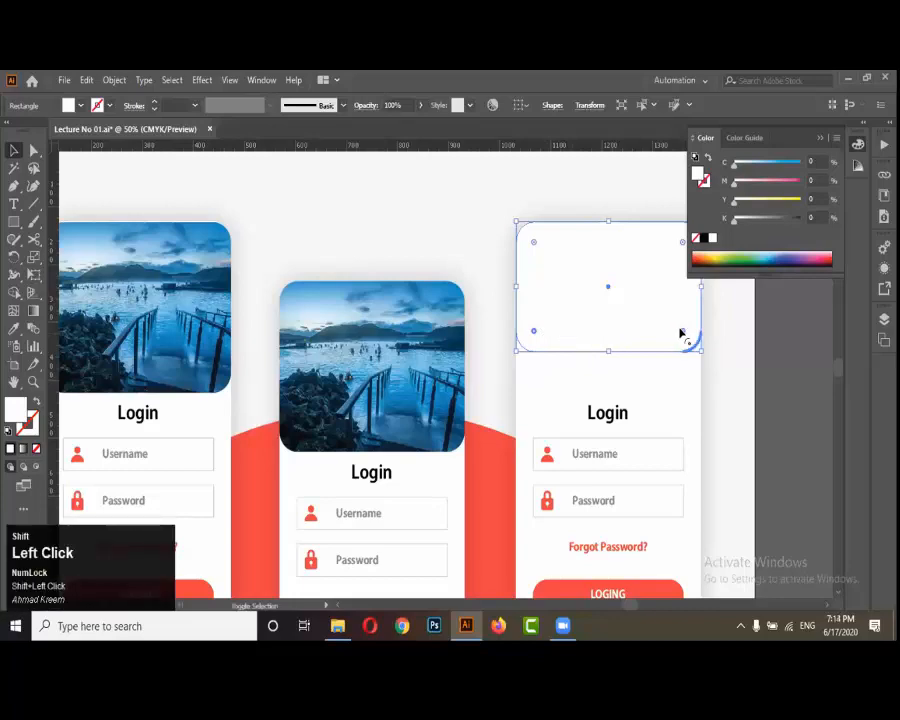
pyautogui.moveTo(679, 332); pyautogui.dragTo(701, 352)
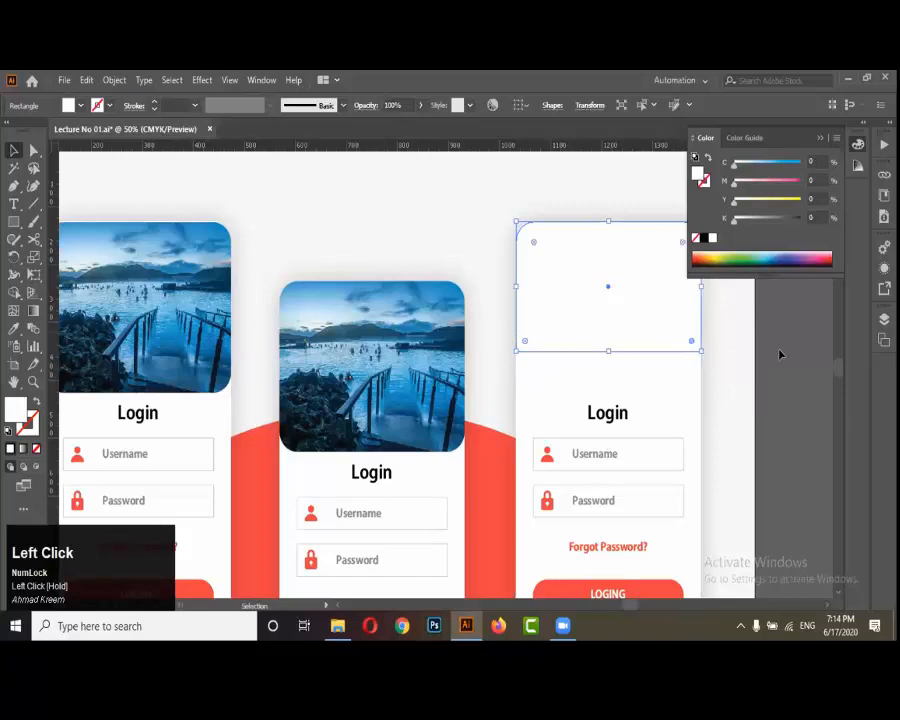
# Bend the header panel's bottom edge into a downward curve with the Anchor Point tool, matching the reference card's header
pyautogui.keyDown('alt'); pyautogui.scroll(-3, 710, 340); pyautogui.keyUp('alt')
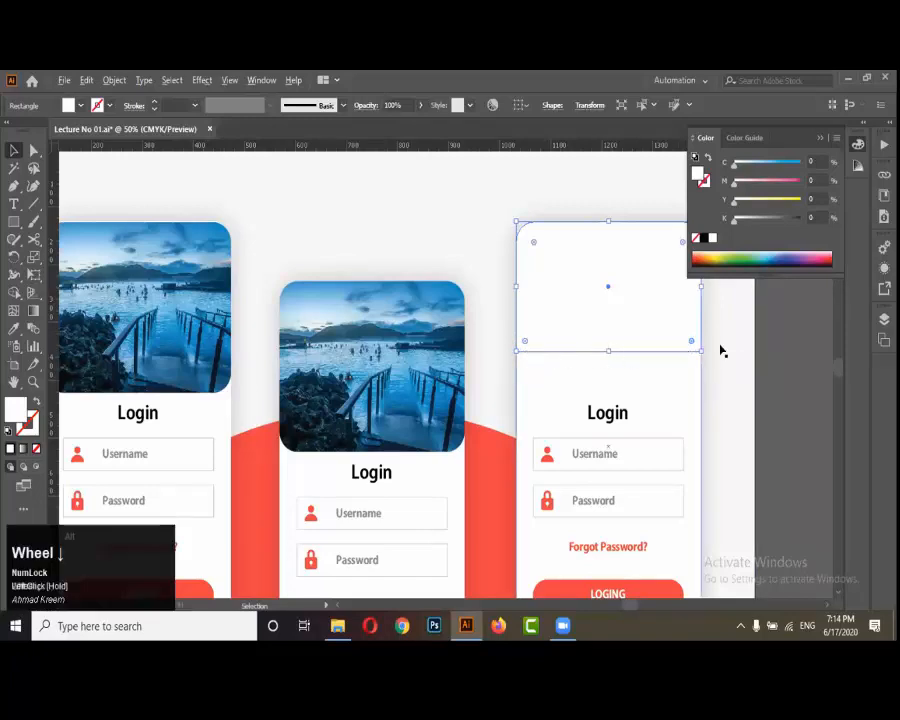
pyautogui.keyDown('alt'); pyautogui.scroll(3, 262, 370); pyautogui.keyUp('alt')
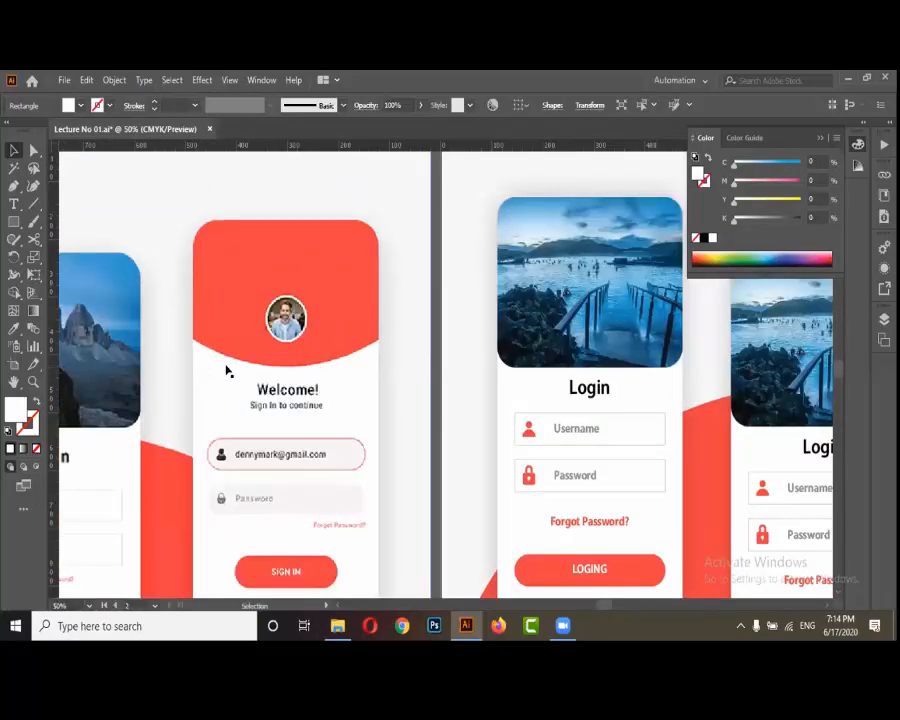
pyautogui.keyDown('alt'); pyautogui.scroll(-1, 226, 368); pyautogui.keyUp('alt')
pyautogui.keyDown('alt'); pyautogui.scroll(-2, 226, 368); pyautogui.keyUp('alt')
pyautogui.keyDown('alt'); pyautogui.scroll(3, 520, 342); pyautogui.keyUp('alt')
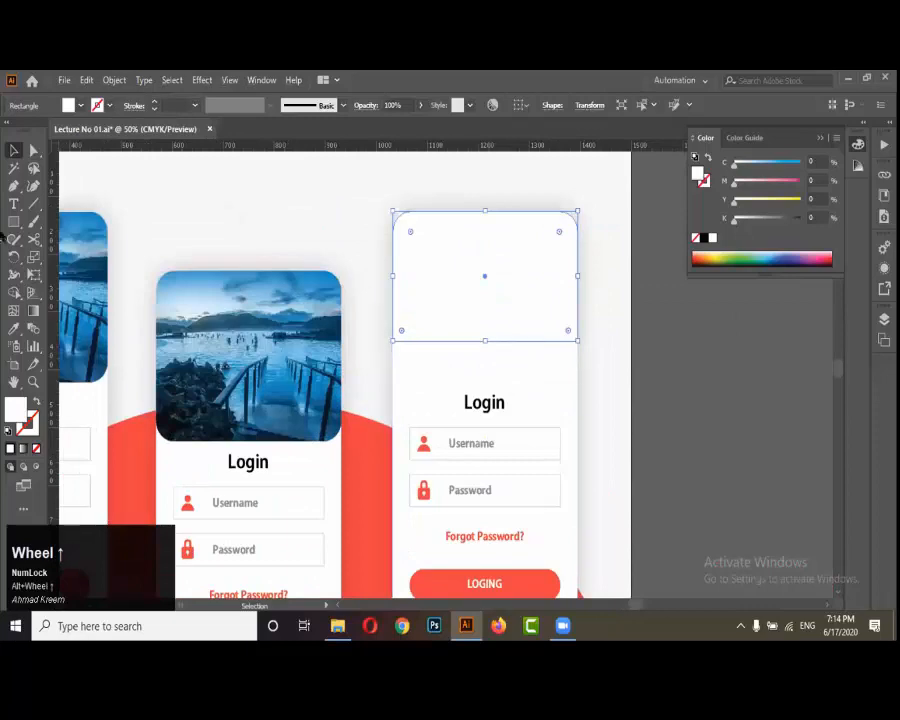
pyautogui.moveTo(14, 186); pyautogui.dragTo(70, 233)
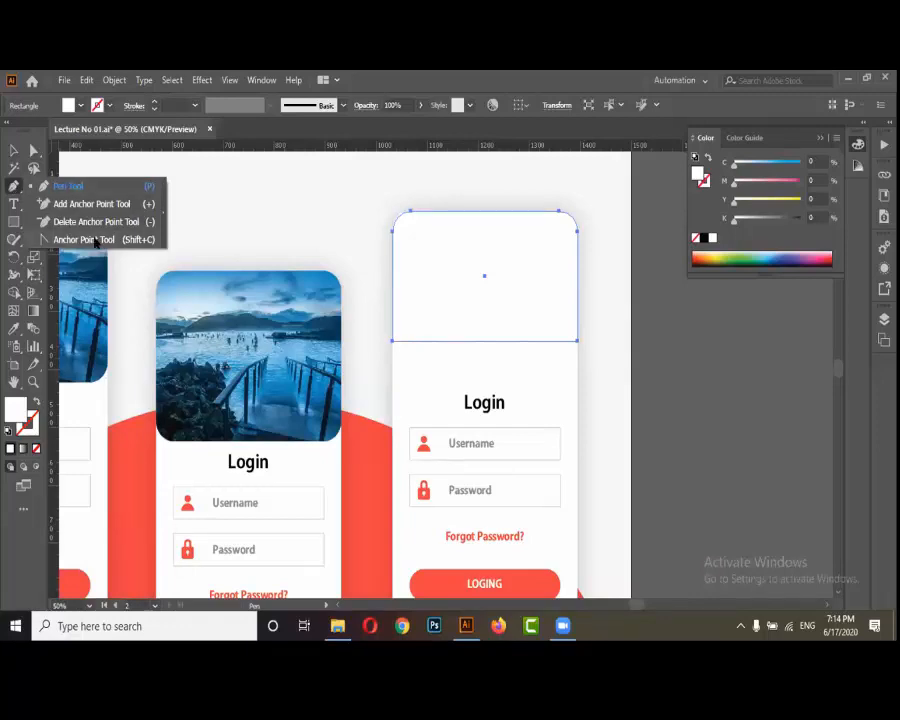
pyautogui.moveTo(95, 240); pyautogui.dragTo(95, 240)
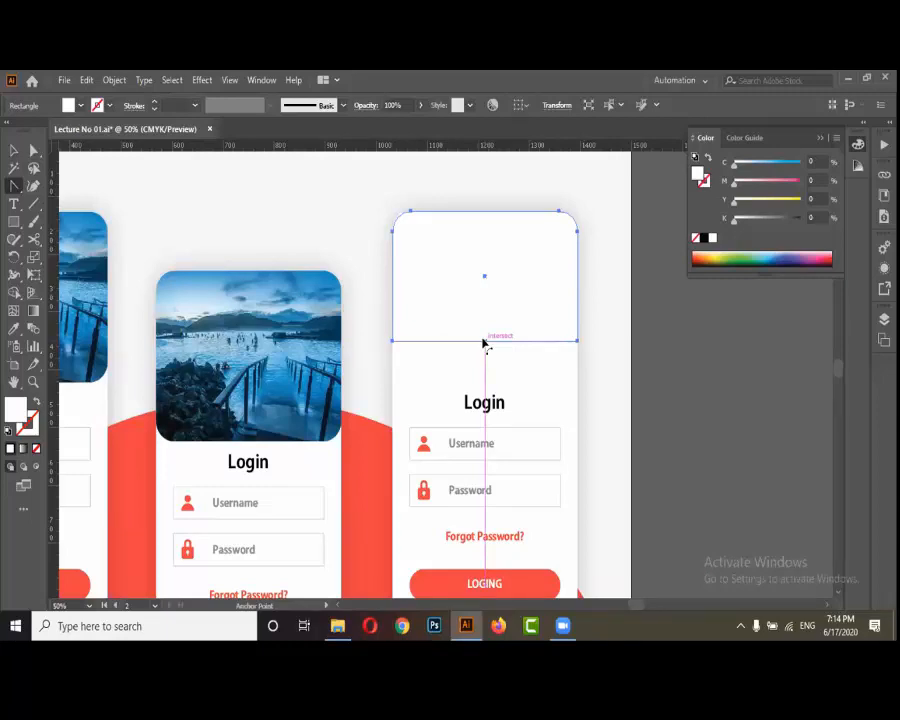
pyautogui.moveTo(483, 342); pyautogui.dragTo(483, 373)
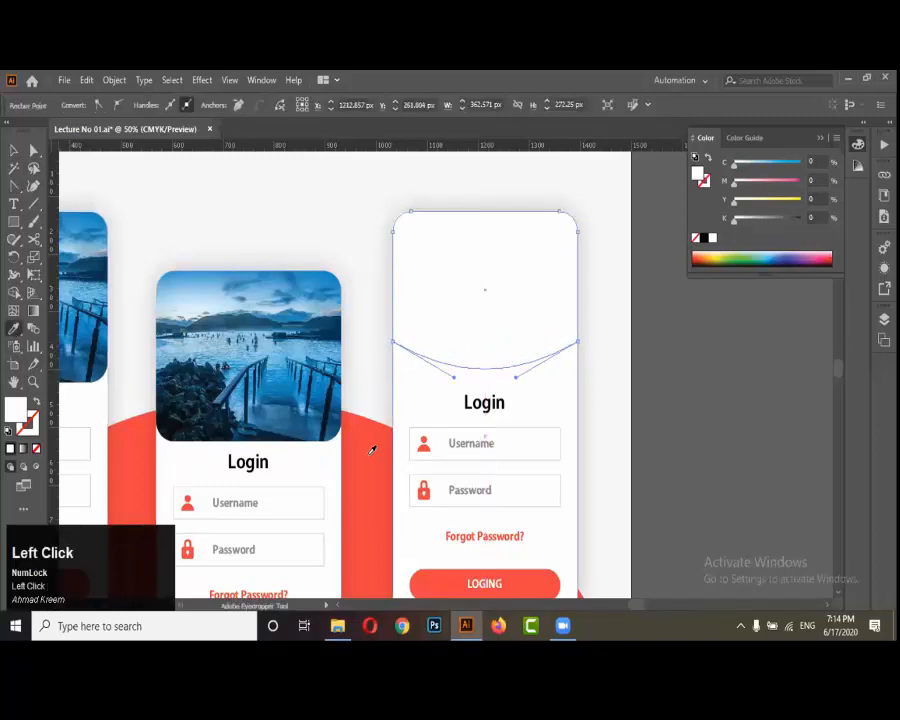
# Try to move the curved header panel off the right card, and undo the move
pyautogui.click(14, 150)
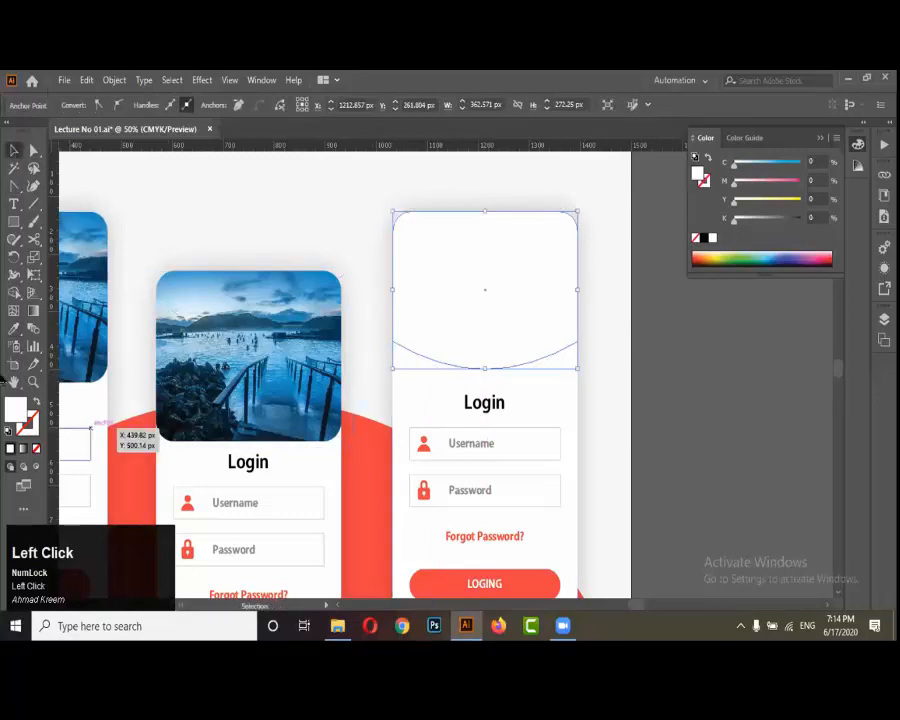
pyautogui.click(14, 328)
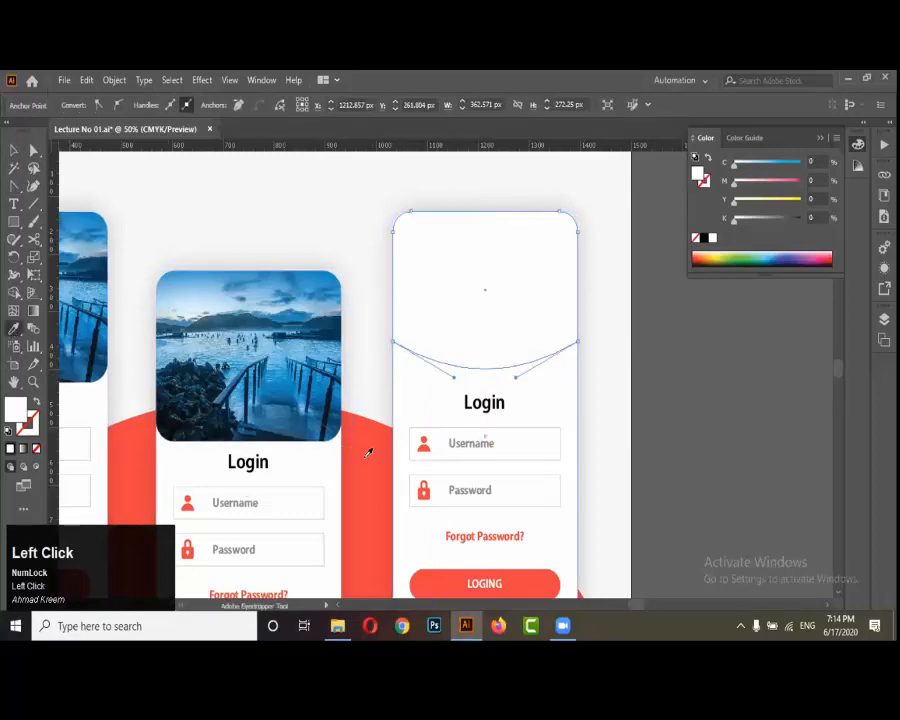
pyautogui.scroll(-3, 456, 315)
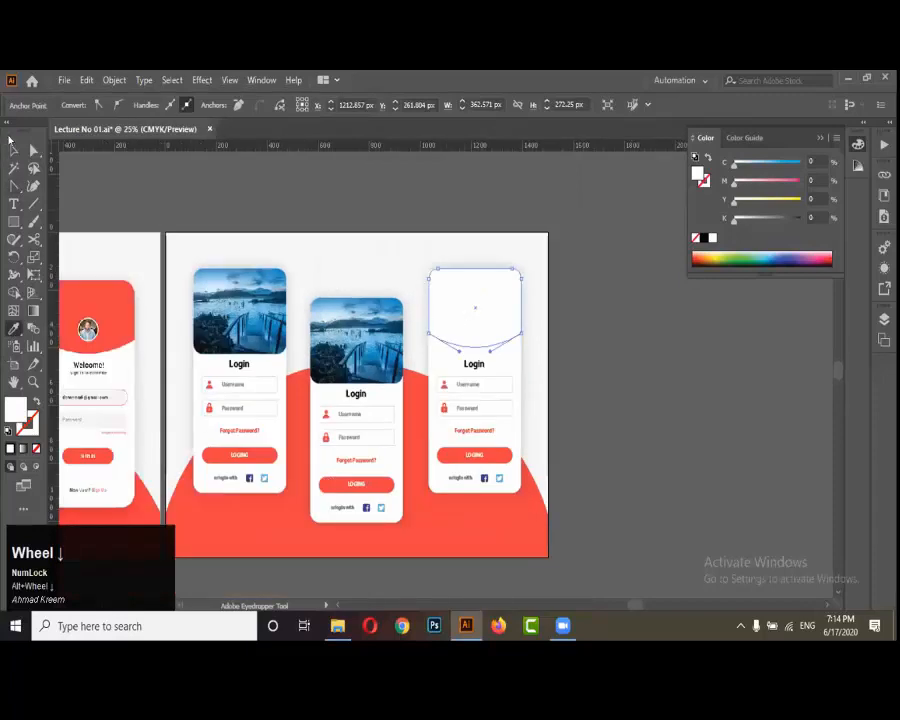
pyautogui.click(14, 150)
pyautogui.moveTo(498, 309); pyautogui.dragTo(617, 307)
pyautogui.hotkey('ctrl', 'z')
pyautogui.scroll(2, 508, 309)
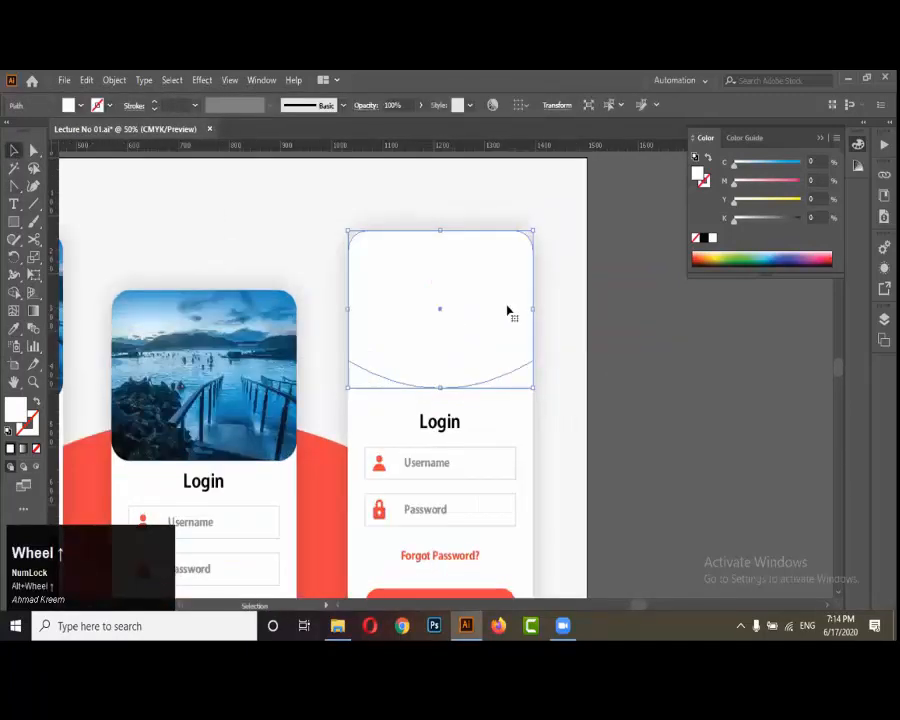
# Fill the curved header panel with a dark grey from the color picker
pyautogui.click(13, 330)
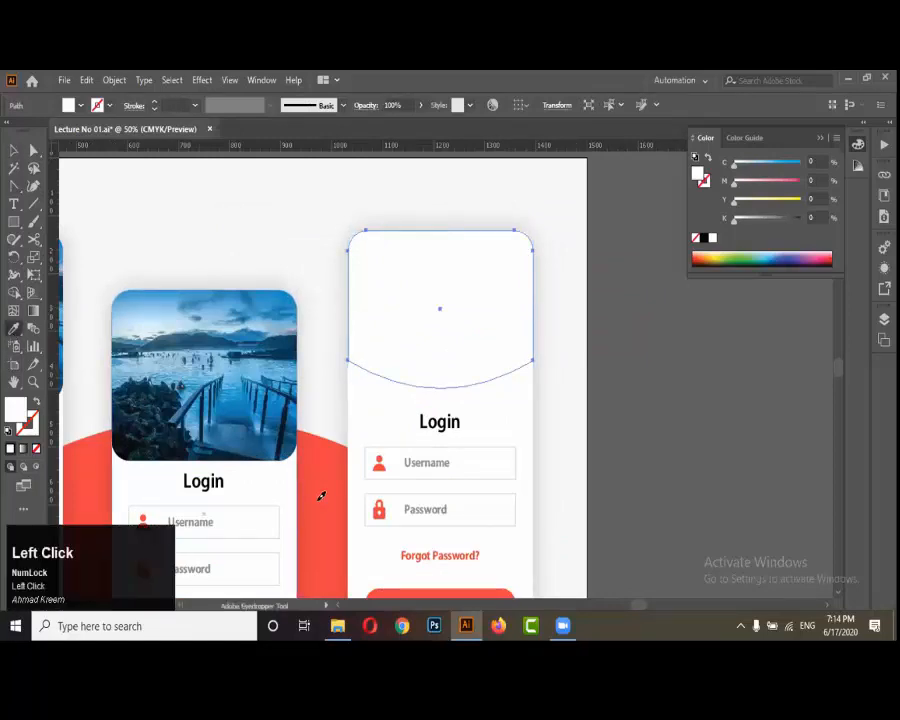
pyautogui.click(13, 150)
pyautogui.doubleClick(19, 415)
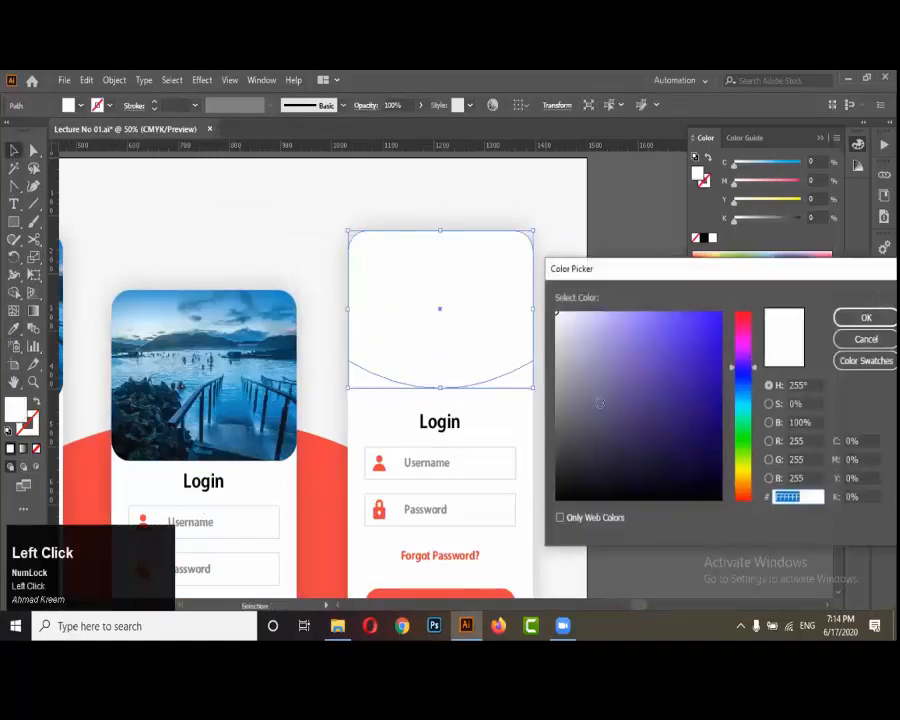
pyautogui.click(576, 434)
pyautogui.click(864, 316)
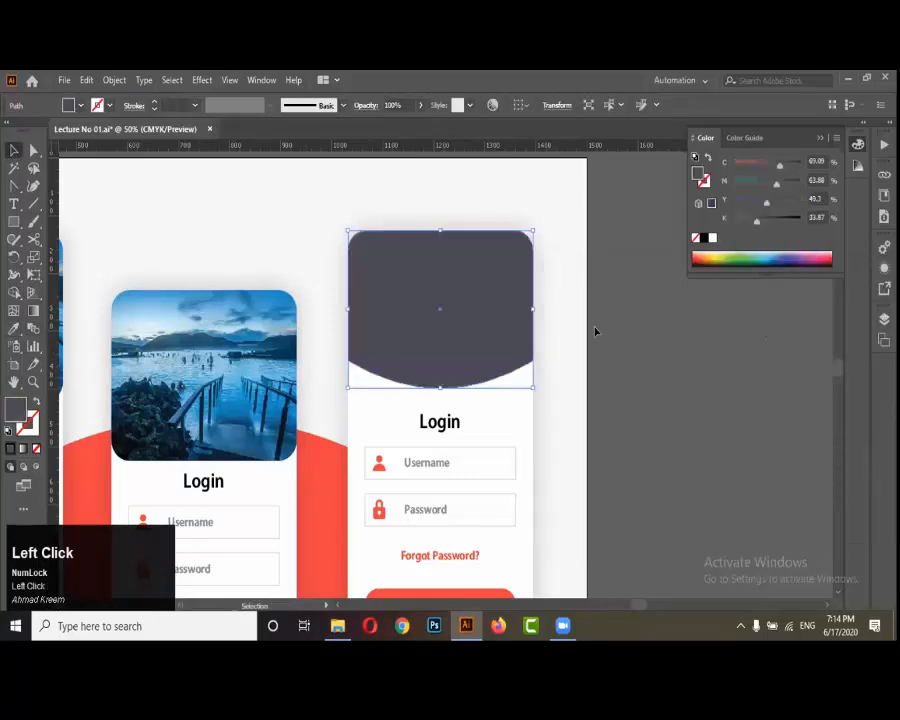
# Fill the curved header panel with the red sampled from the reference card's header and deselect it
pyautogui.click(16, 329)
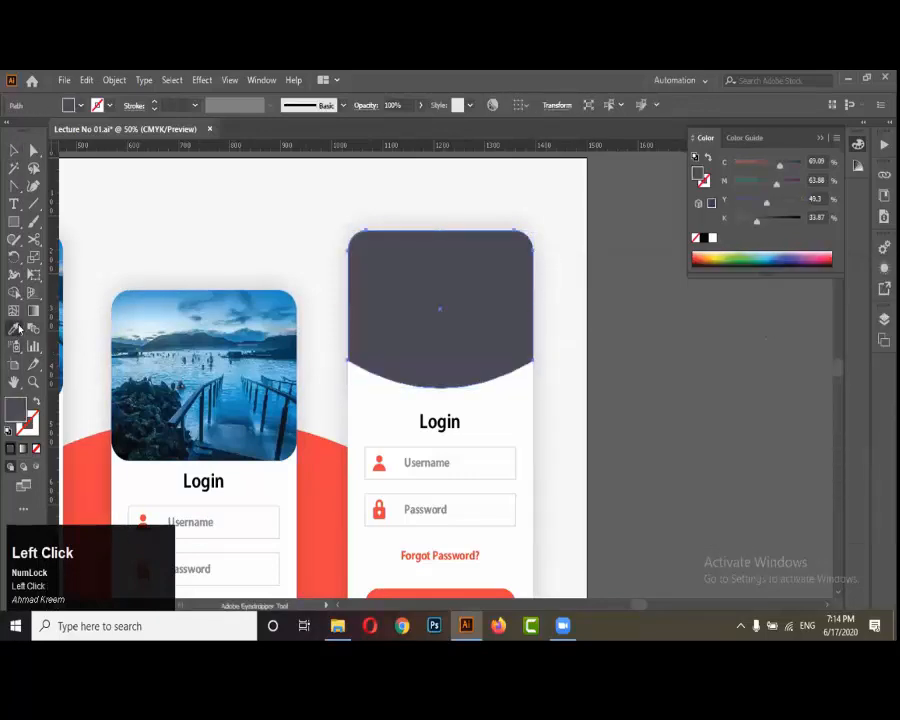
pyautogui.scroll(-3, 408, 300)
pyautogui.click(184, 303)
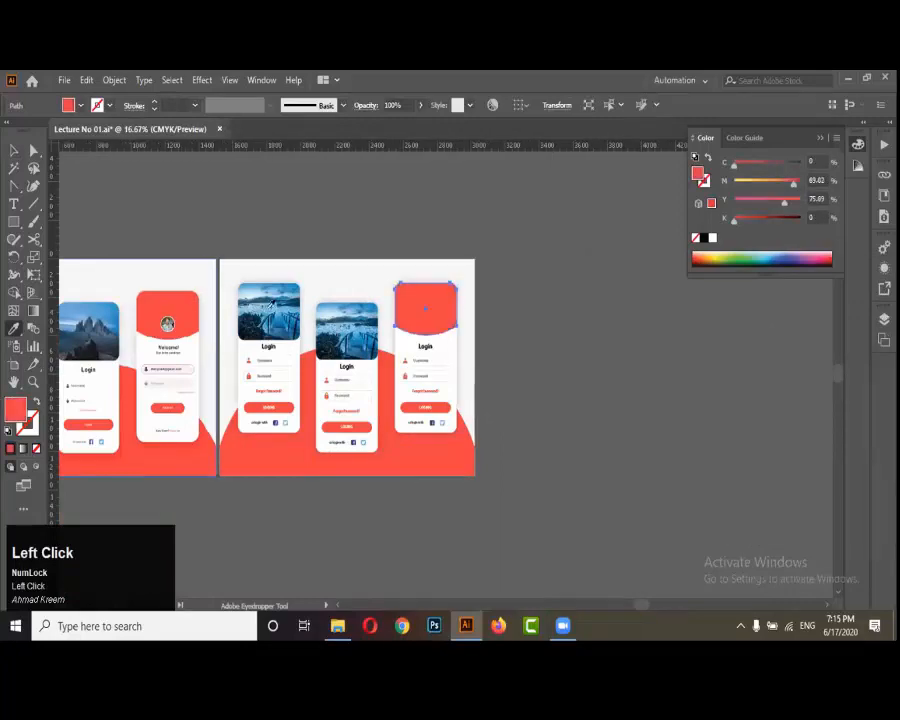
pyautogui.scroll(1, 472, 315)
pyautogui.click(14, 150)
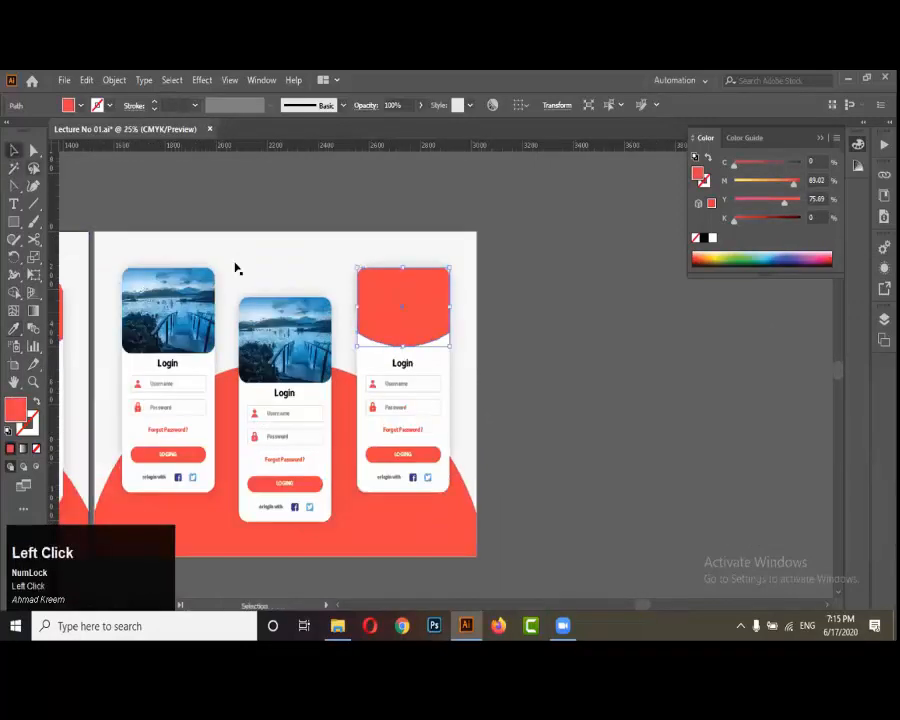
pyautogui.click(520, 321)
# Draw a slightly tall ellipse centered across the right card's red header and fill it with white (FFFFFF)
pyautogui.scroll(-1, 525, 323)
pyautogui.scroll(5, 178, 327)
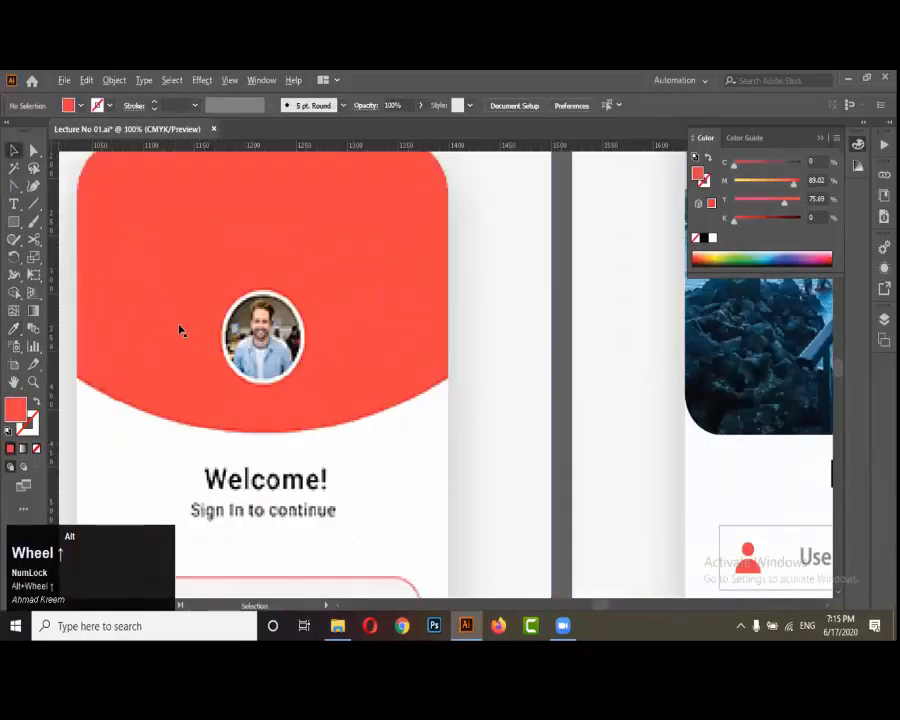
pyautogui.scroll(-4, 185, 332)
pyautogui.scroll(2, 625, 315)
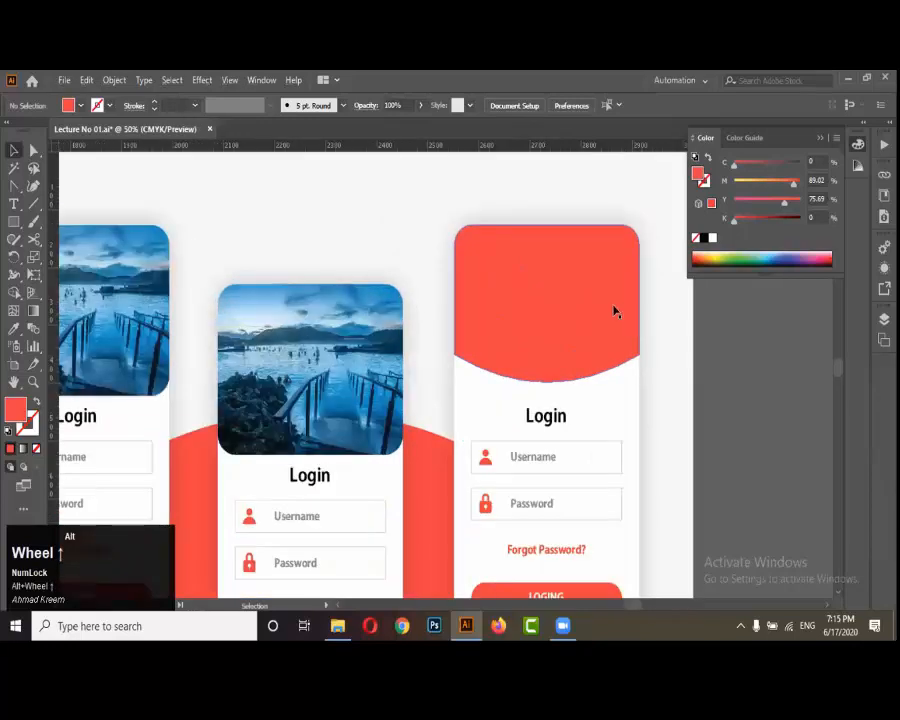
pyautogui.scroll(2, 612, 314)
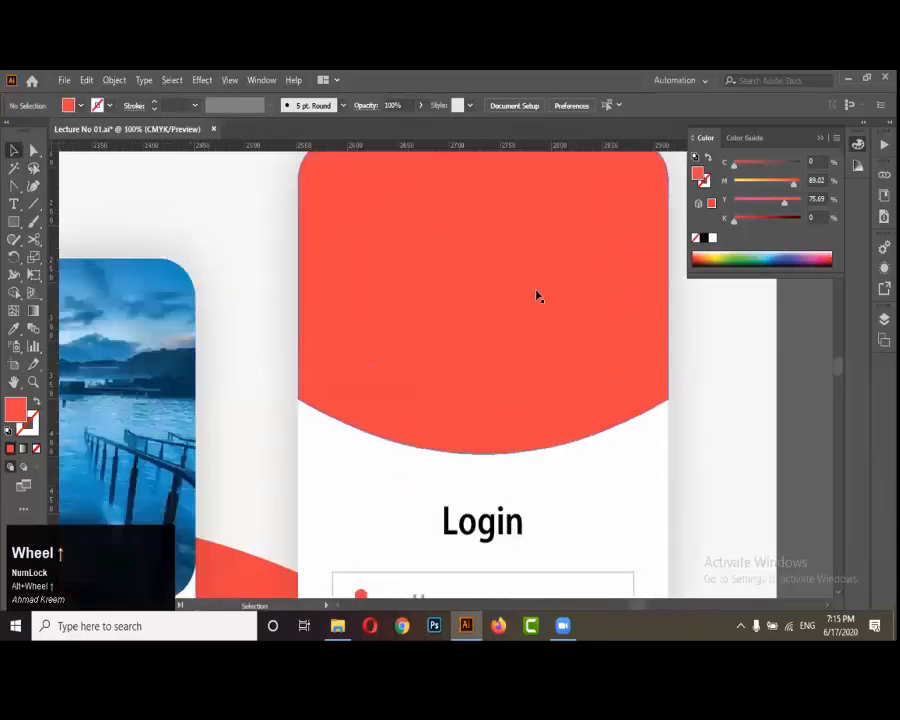
pyautogui.click(16, 222)
pyautogui.click(62, 257)
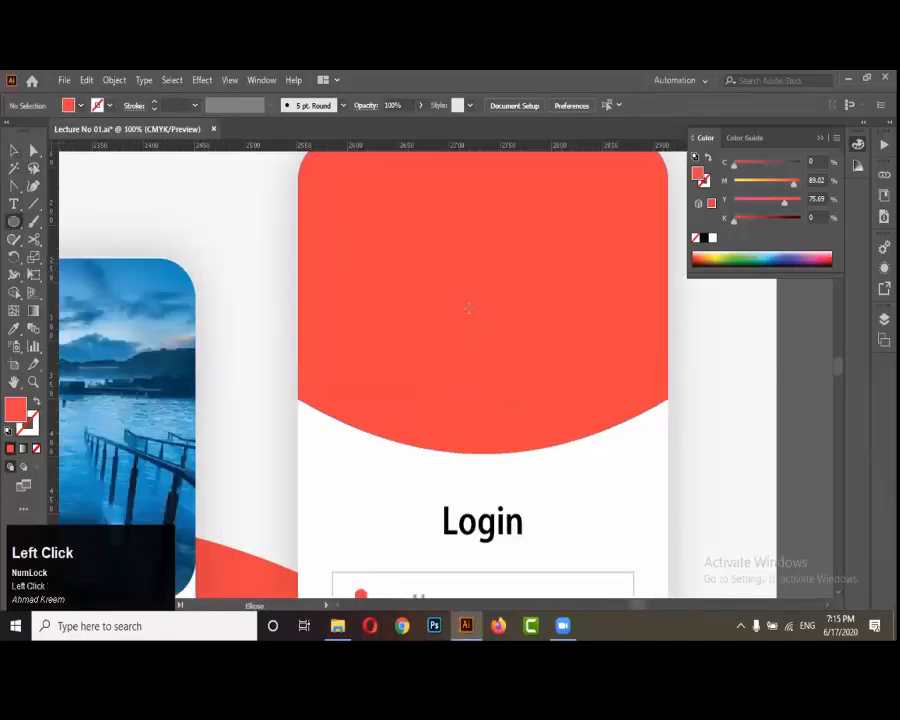
pyautogui.moveTo(480, 314); pyautogui.dragTo(515, 367)
pyautogui.click(14, 150)
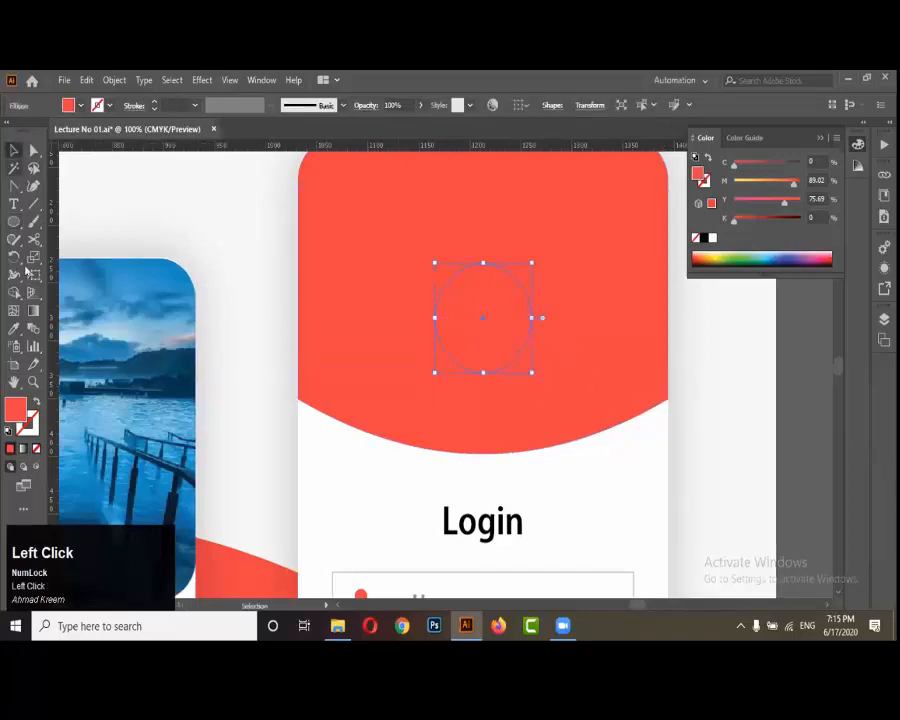
pyautogui.moveTo(554, 320); pyautogui.dragTo(544, 301)
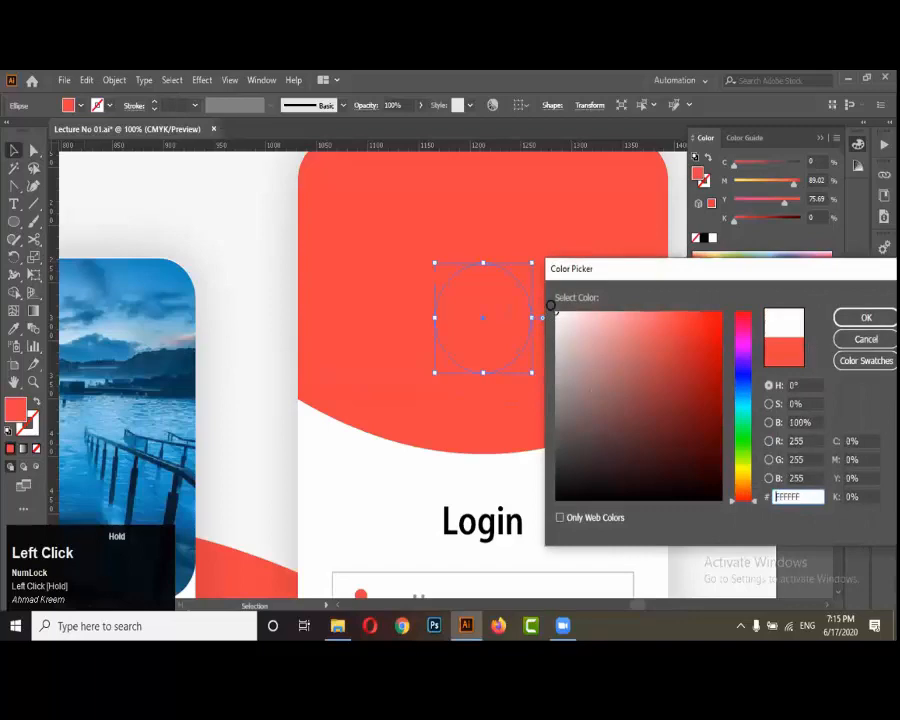
pyautogui.click(865, 316)
# Duplicate the white ellipse in place and shrink the copy slightly about its center, leaving a narrow rim
pyautogui.scroll(1, 522, 270)
pyautogui.scroll(1, 522, 270)
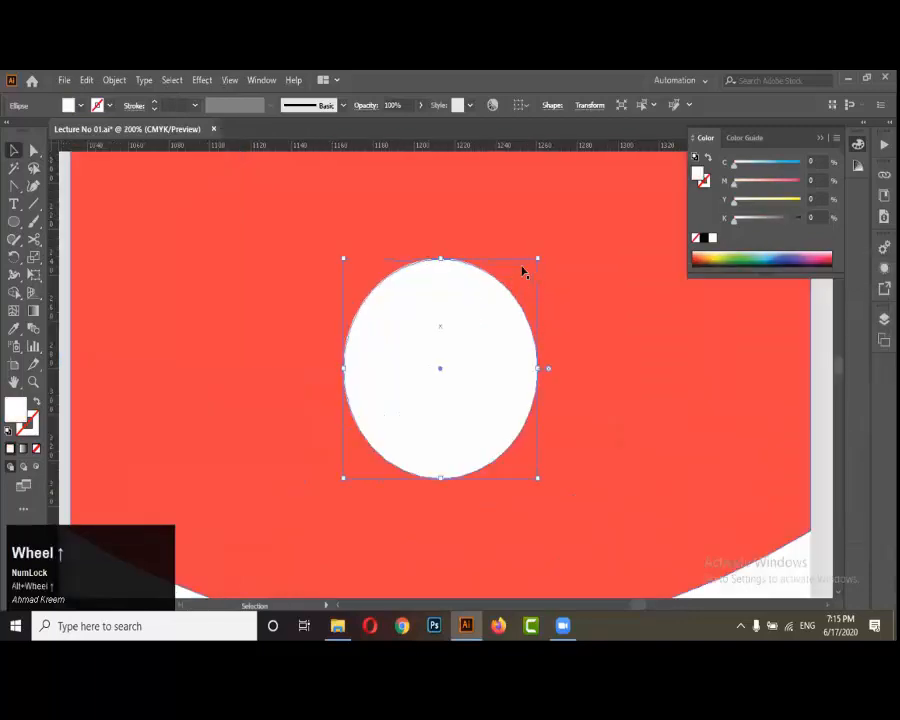
pyautogui.hotkey('ctrl', 'c')
pyautogui.hotkey('ctrl', 'f')
pyautogui.moveTo(535, 258); pyautogui.dragTo(526, 264)
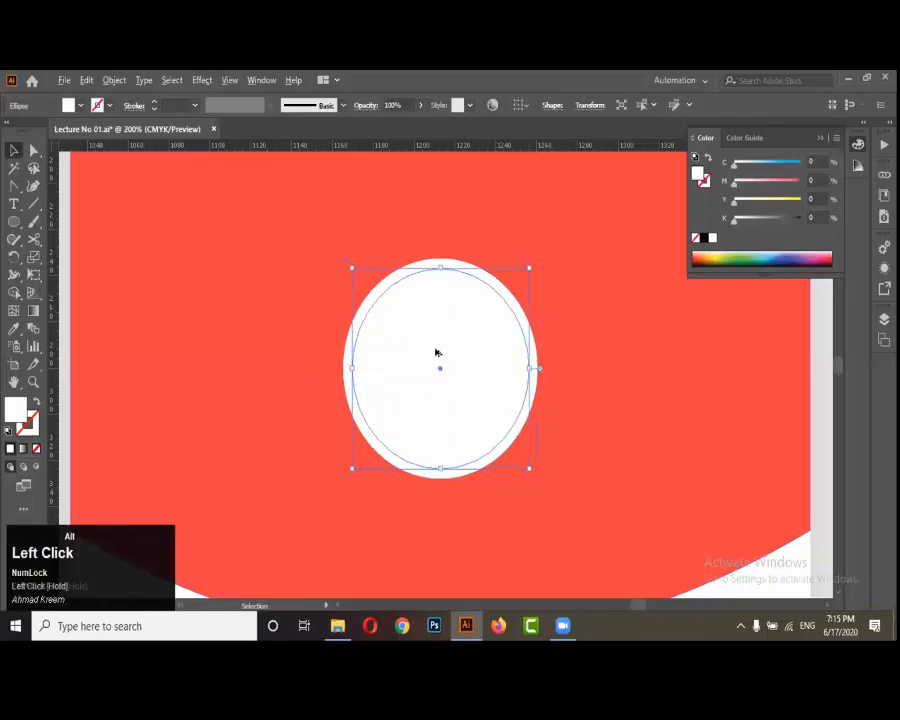
# Place the portrait photo from the Desktop beside the white ellipse on the right card's red header and embed it
pyautogui.scroll(-3, 438, 352)
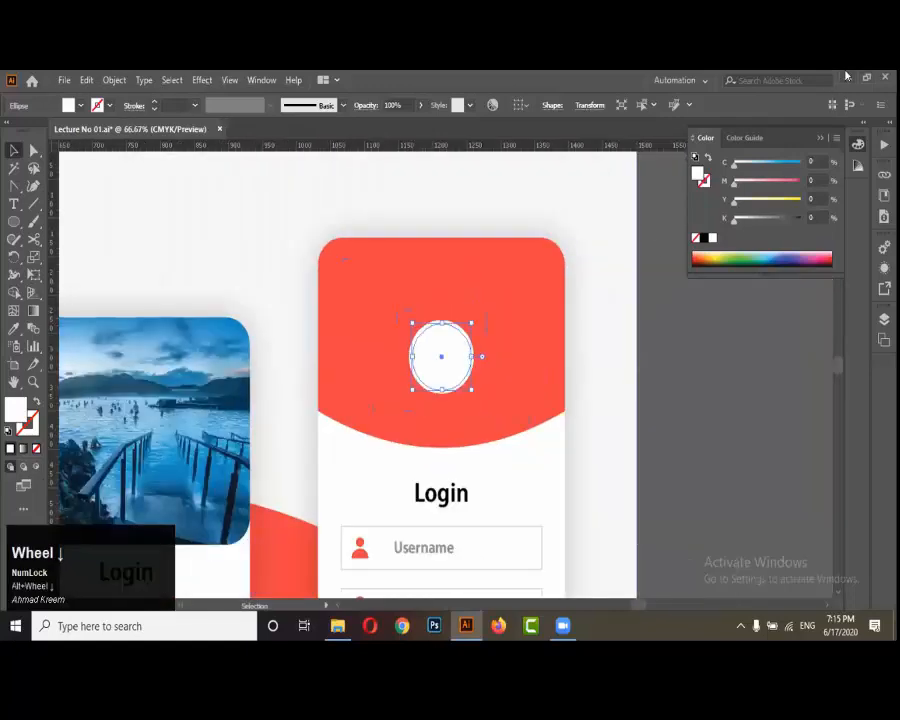
pyautogui.click(64, 81)
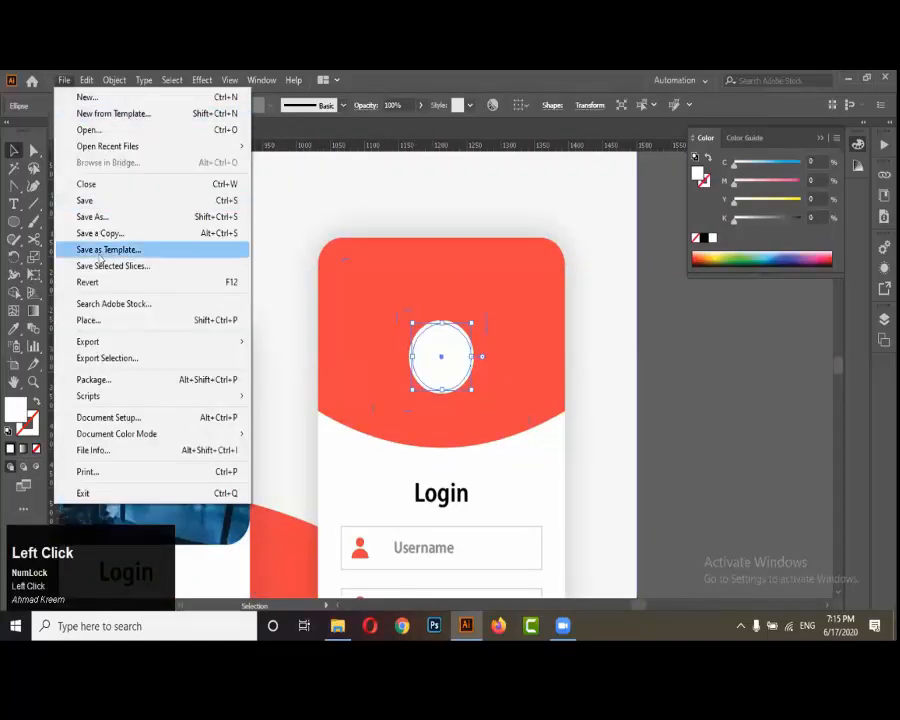
pyautogui.click(110, 327)
pyautogui.click(310, 200)
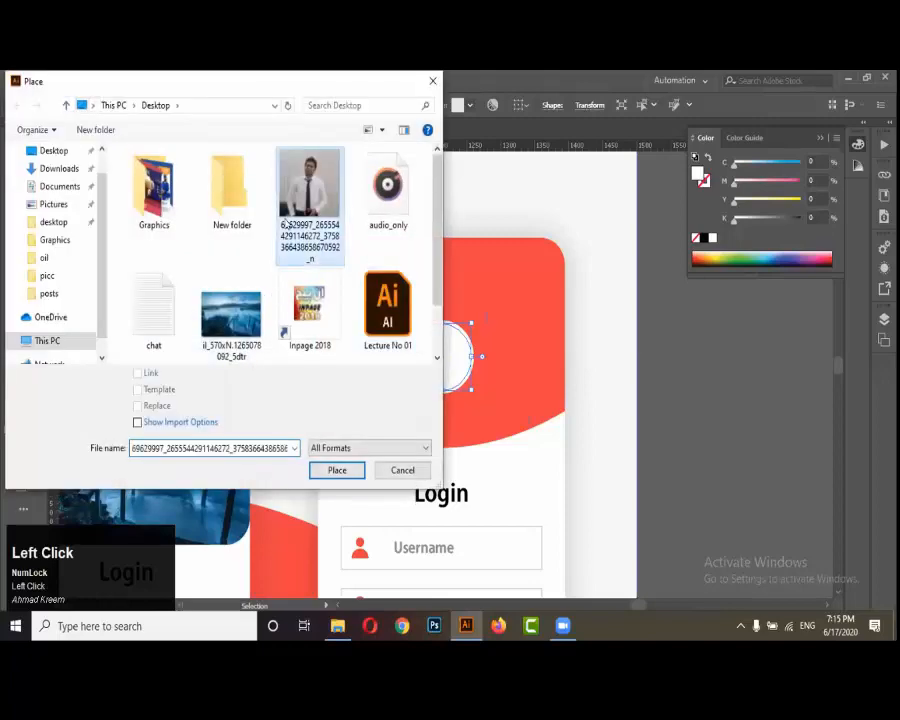
pyautogui.click(337, 469)
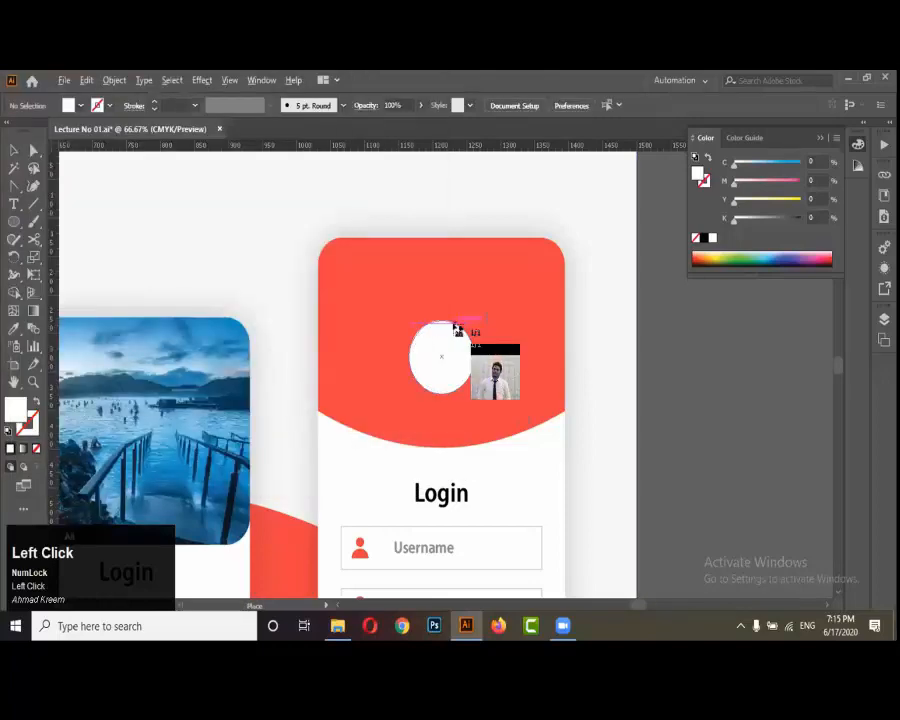
pyautogui.scroll(3, 490, 296)
pyautogui.moveTo(490, 296); pyautogui.dragTo(695, 490)
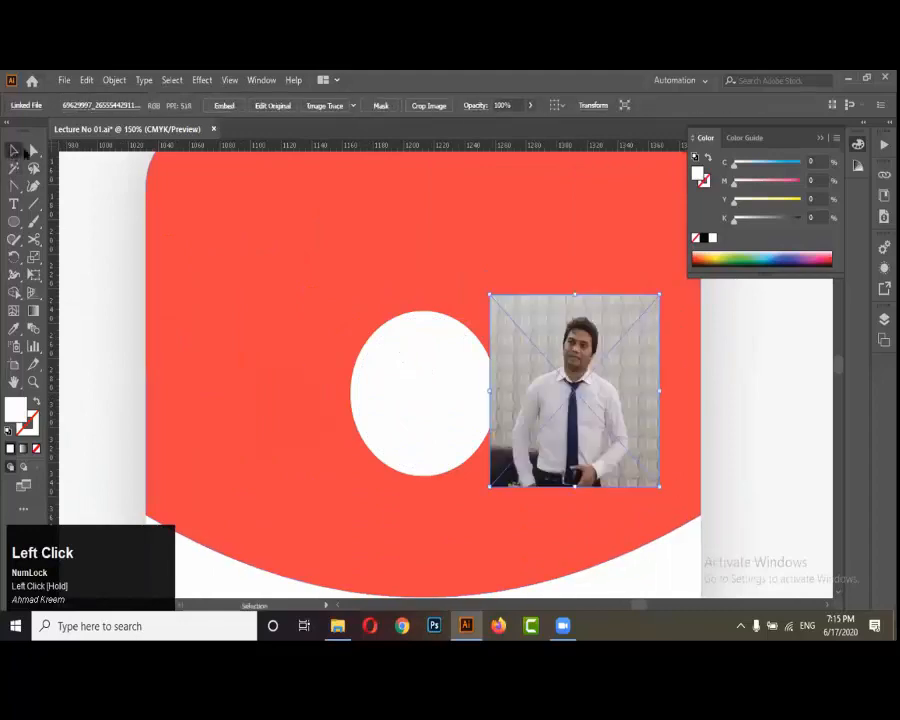
pyautogui.click(225, 105)
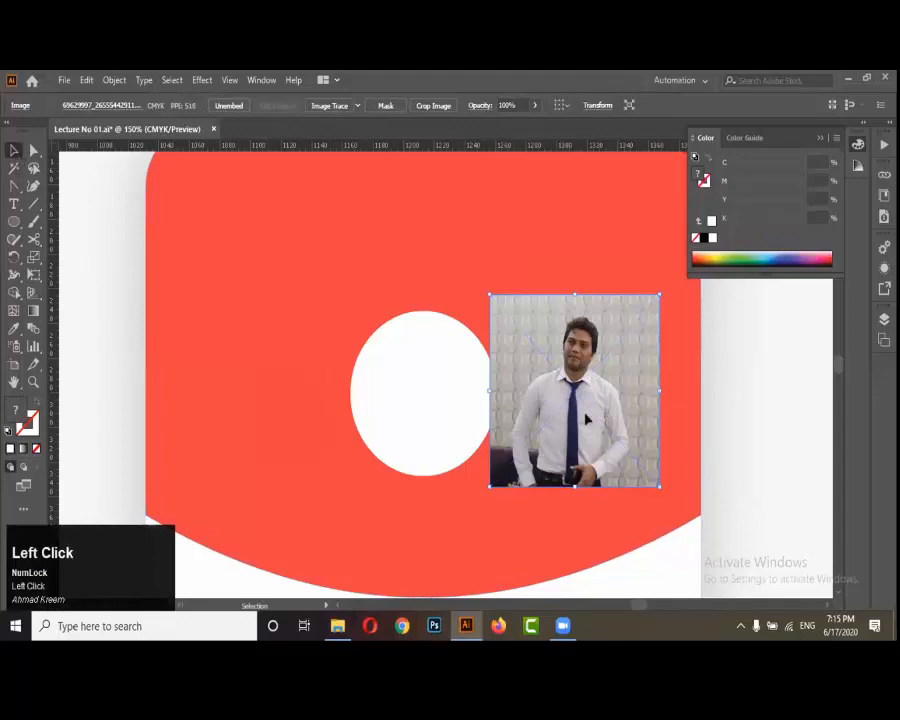
# Move the portrait to the other side of the white ellipses, overlapping them, and bring the smaller inner ellipse to the front
pyautogui.moveTo(579, 365); pyautogui.dragTo(404, 410)
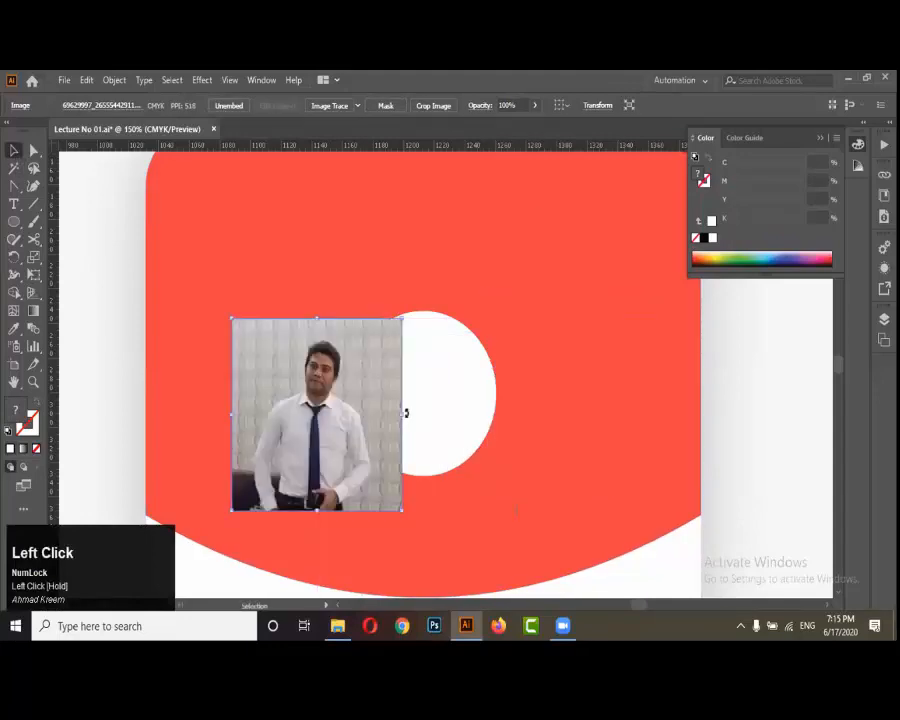
pyautogui.click(428, 413)
pyautogui.rightClick(438, 406)
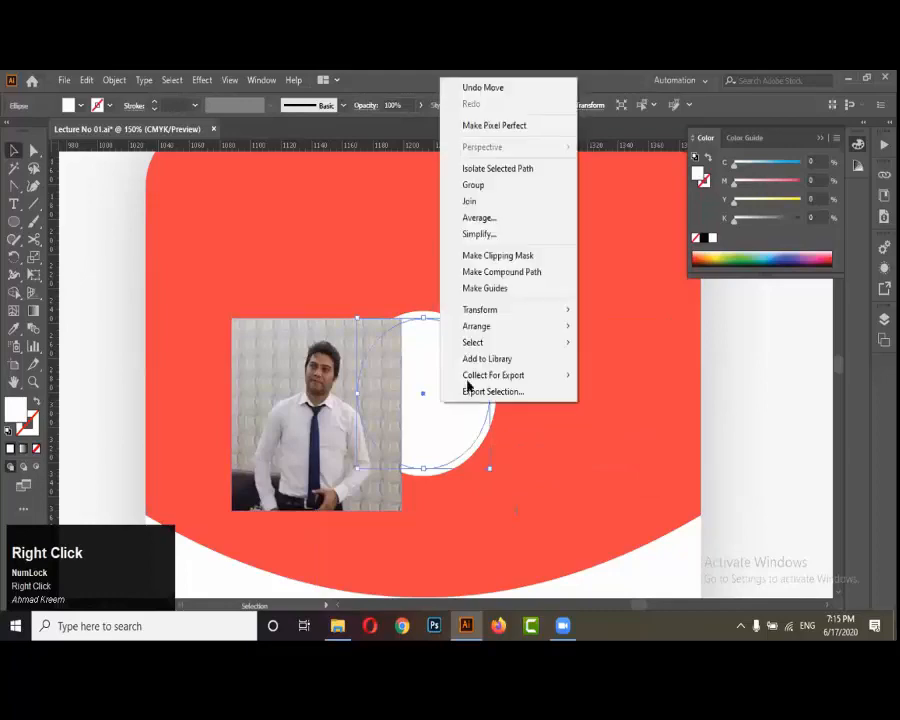
pyautogui.moveTo(512, 325)
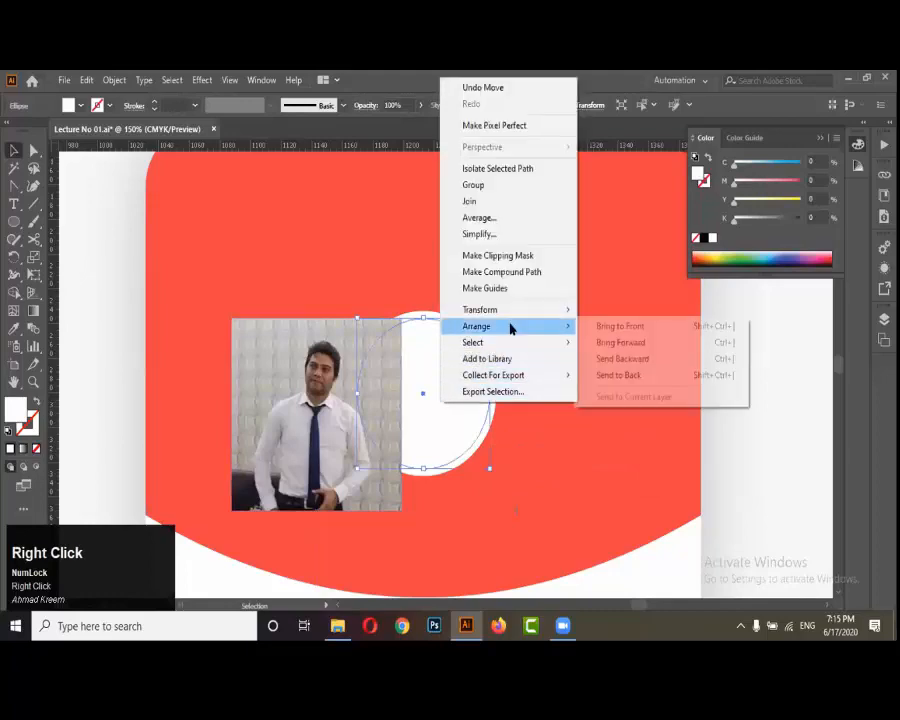
pyautogui.click(614, 327)
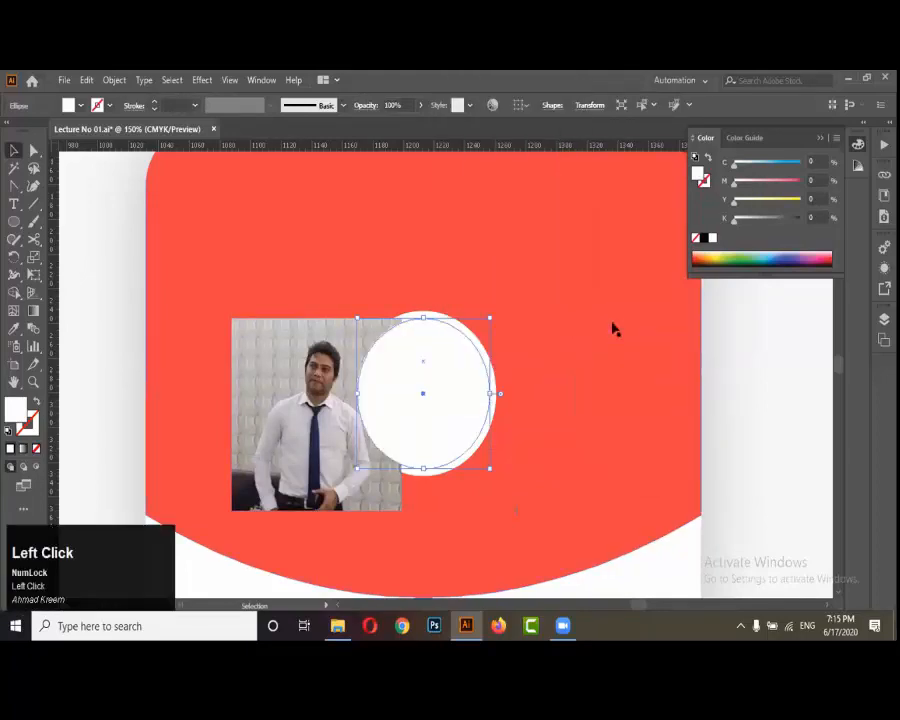
# Position the portrait behind the inner ellipse and clip it to that ellipse with a clipping mask
pyautogui.moveTo(302, 412); pyautogui.dragTo(390, 405)
pyautogui.keyDown('shift'); pyautogui.click(421, 393); pyautogui.keyUp('shift')
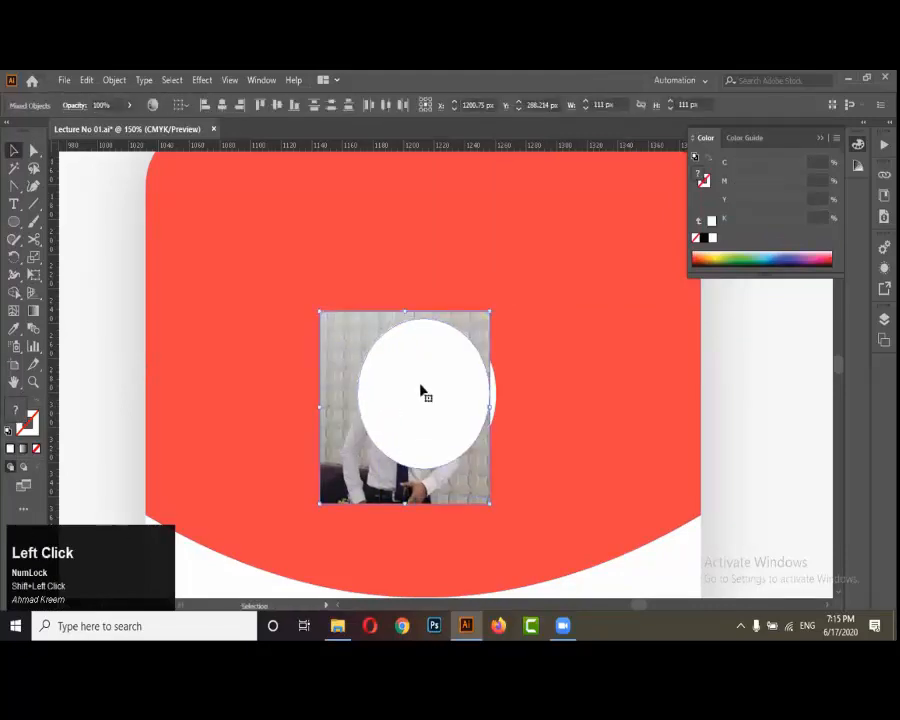
pyautogui.rightClick(429, 414)
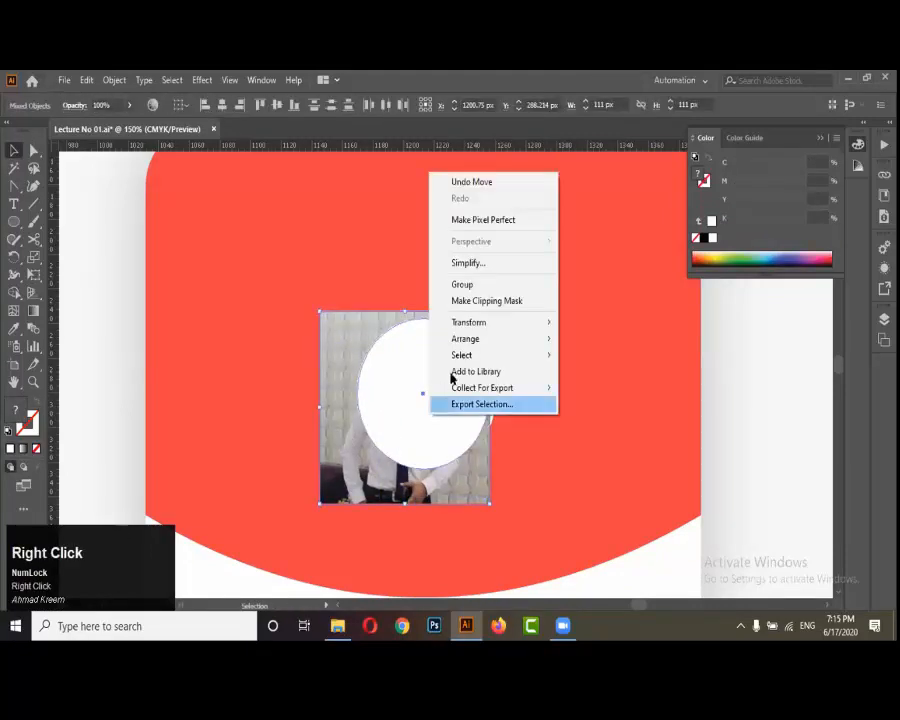
pyautogui.click(500, 304)
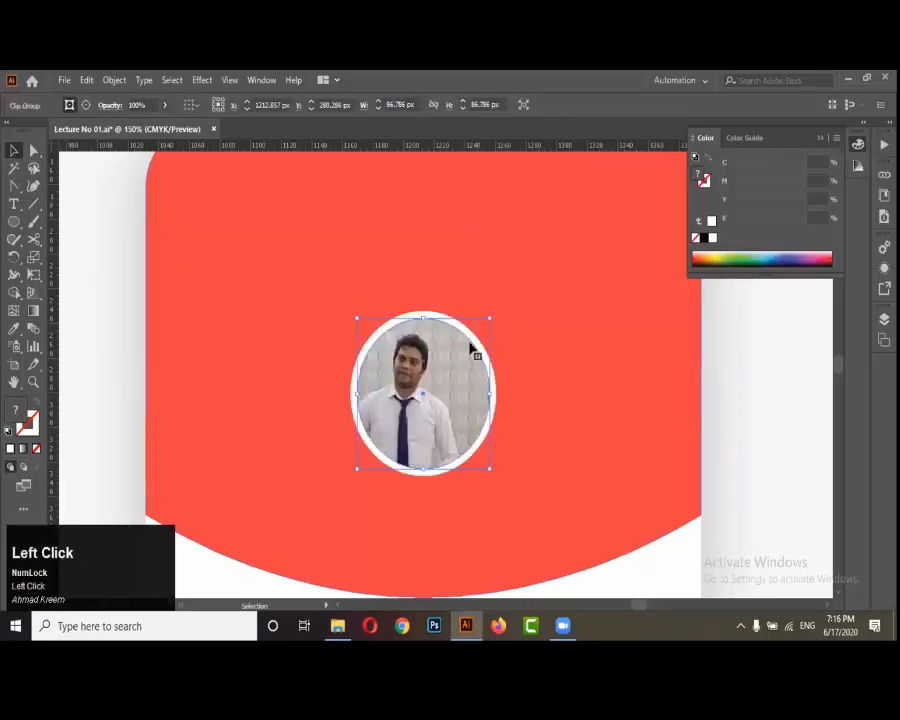
# Inside the clip group, enlarge the portrait and center the head and shoulders within the oval, then exit isolation
pyautogui.press('alt')
pyautogui.doubleClick(457, 372)
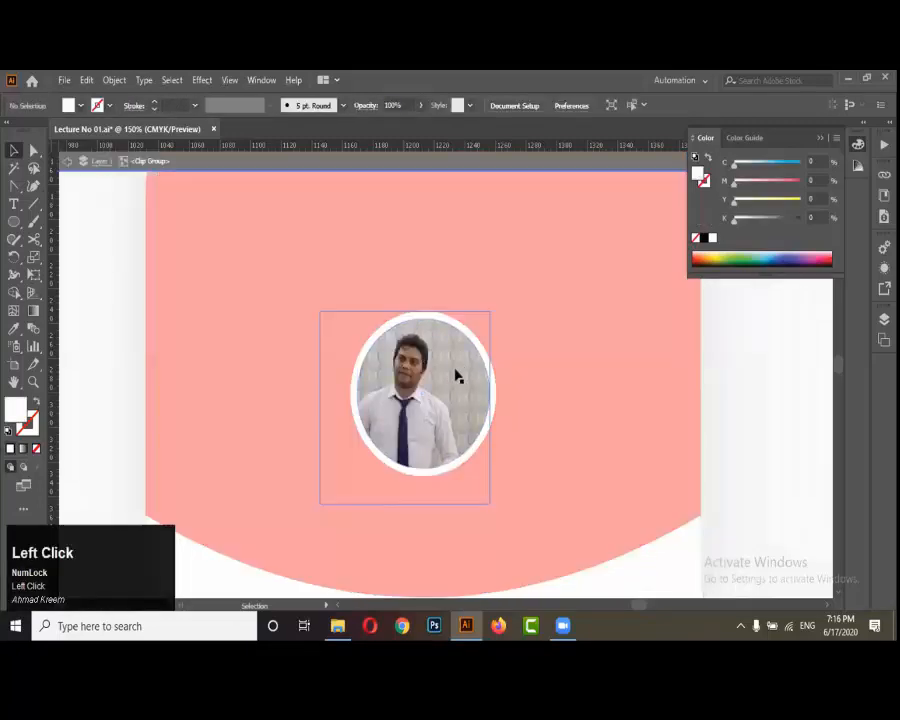
pyautogui.moveTo(448, 386); pyautogui.dragTo(446, 386)
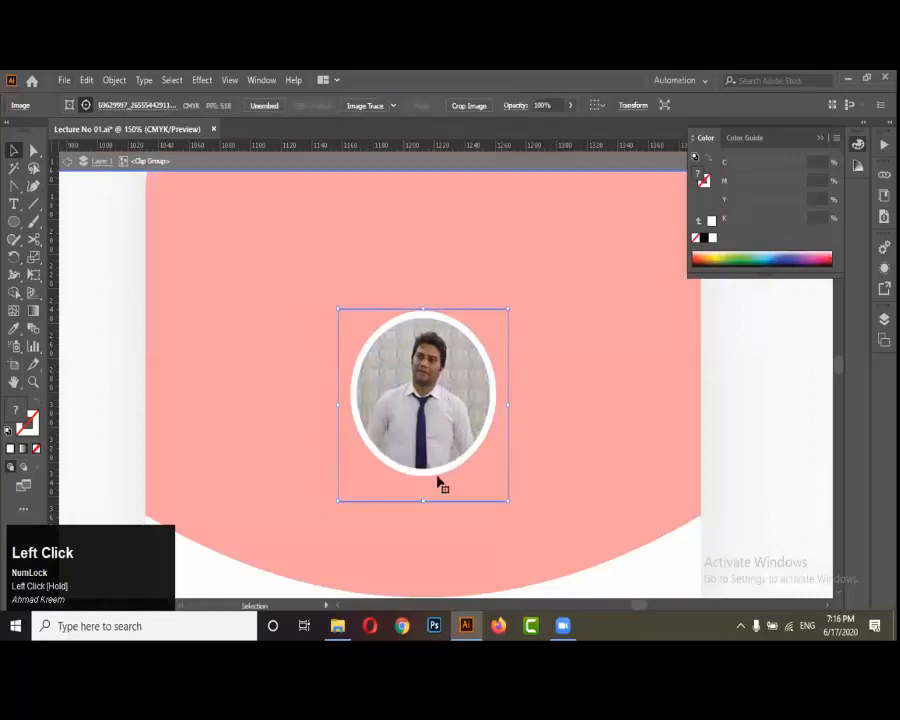
pyautogui.moveTo(425, 499); pyautogui.dragTo(426, 536)
pyautogui.scroll(2, 428, 446)
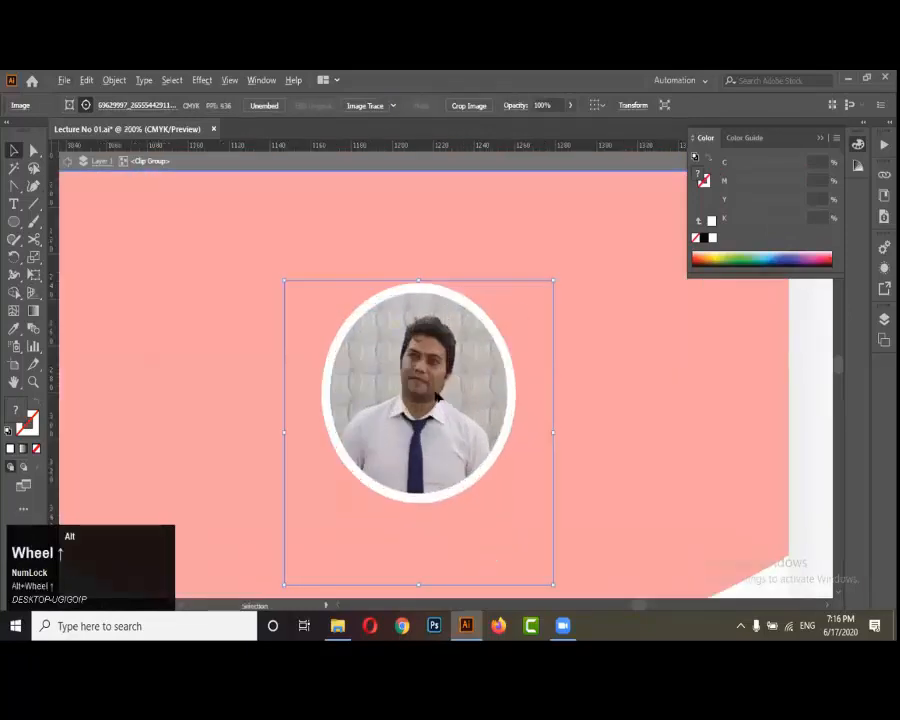
pyautogui.moveTo(438, 418); pyautogui.dragTo(446, 378)
pyautogui.scroll(-2, 446, 378)
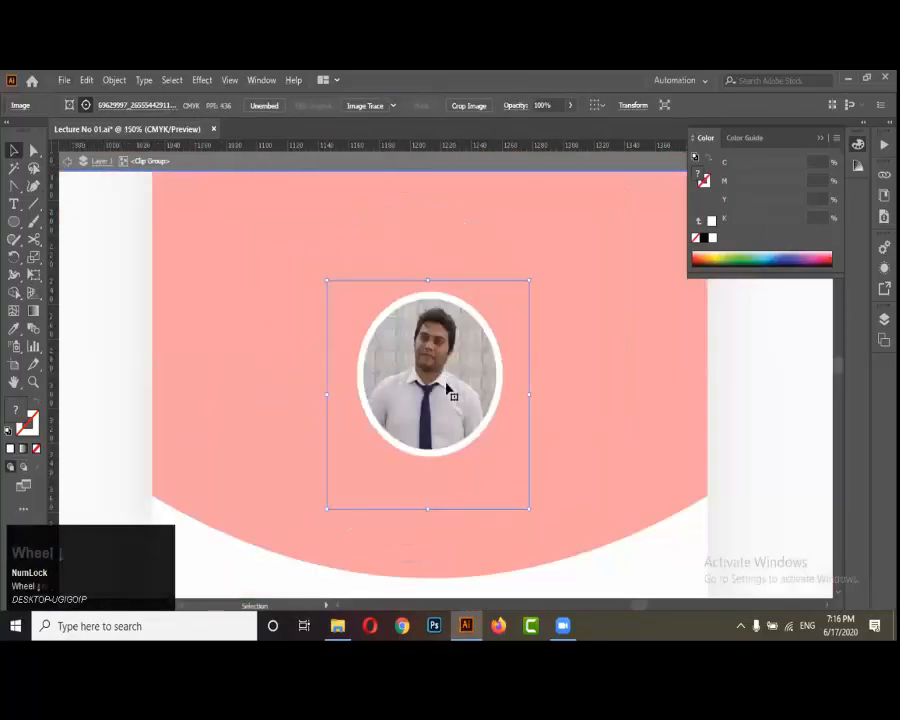
pyautogui.doubleClick(631, 351)
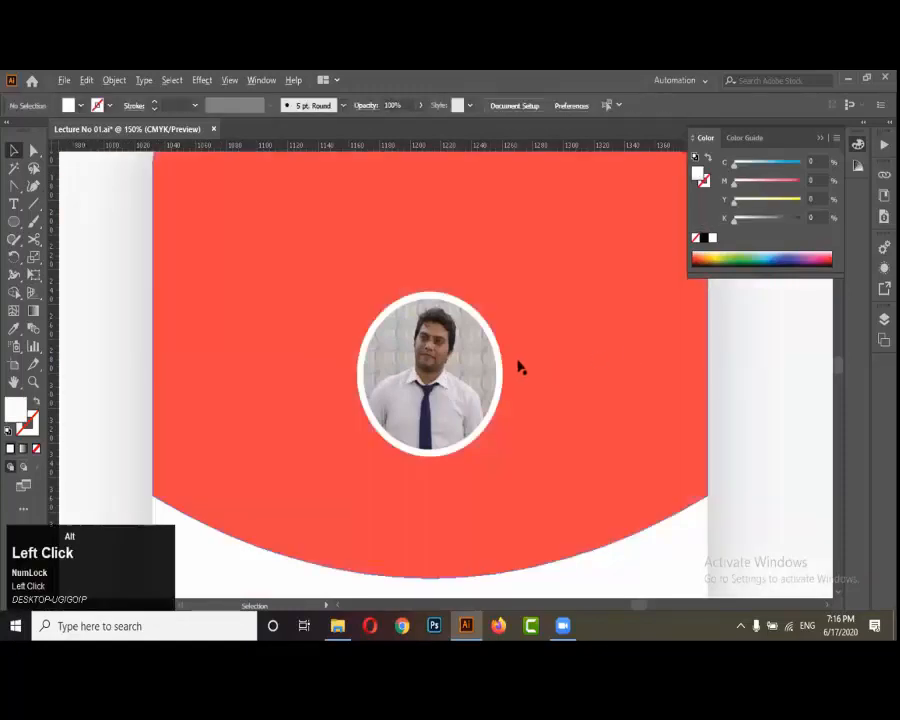
pyautogui.scroll(-2, 621, 368)
pyautogui.click(661, 344)
pyautogui.scroll(-3, 661, 344)
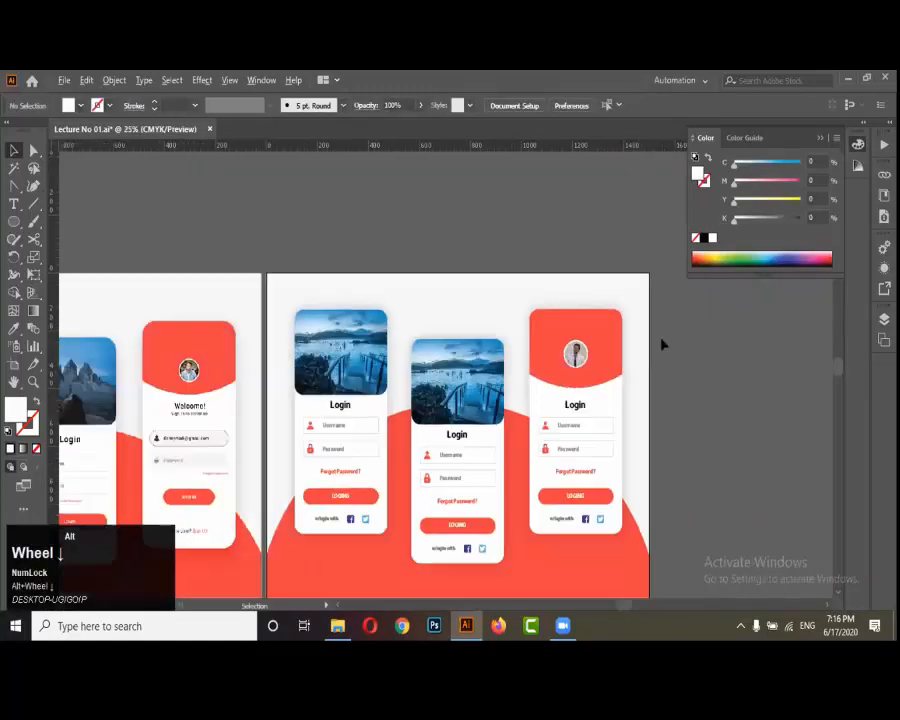
pyautogui.scroll(2, 602, 372)
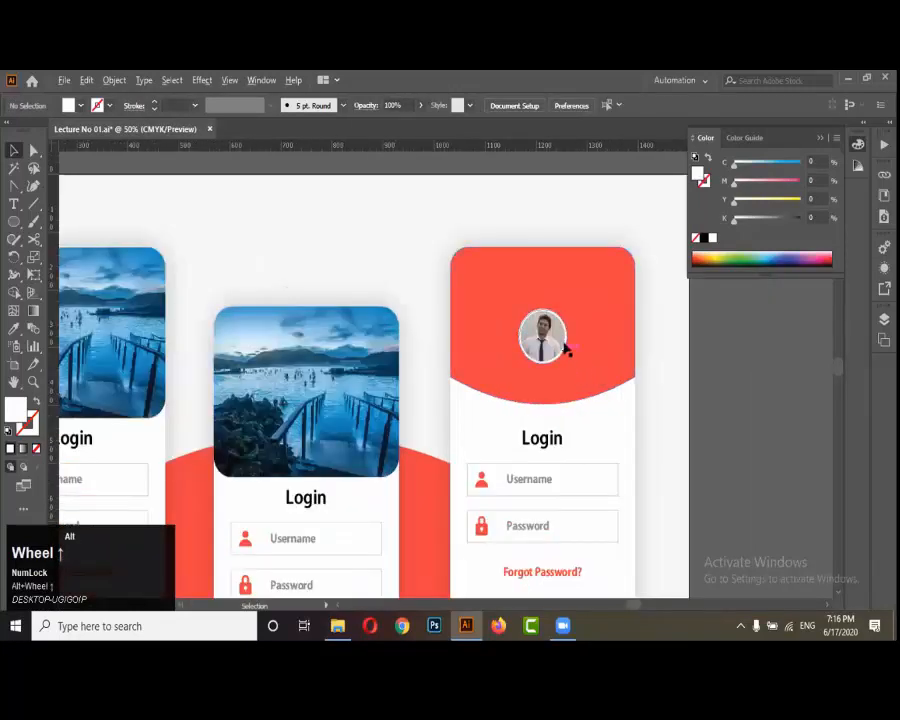
pyautogui.scroll(-1, 574, 344)
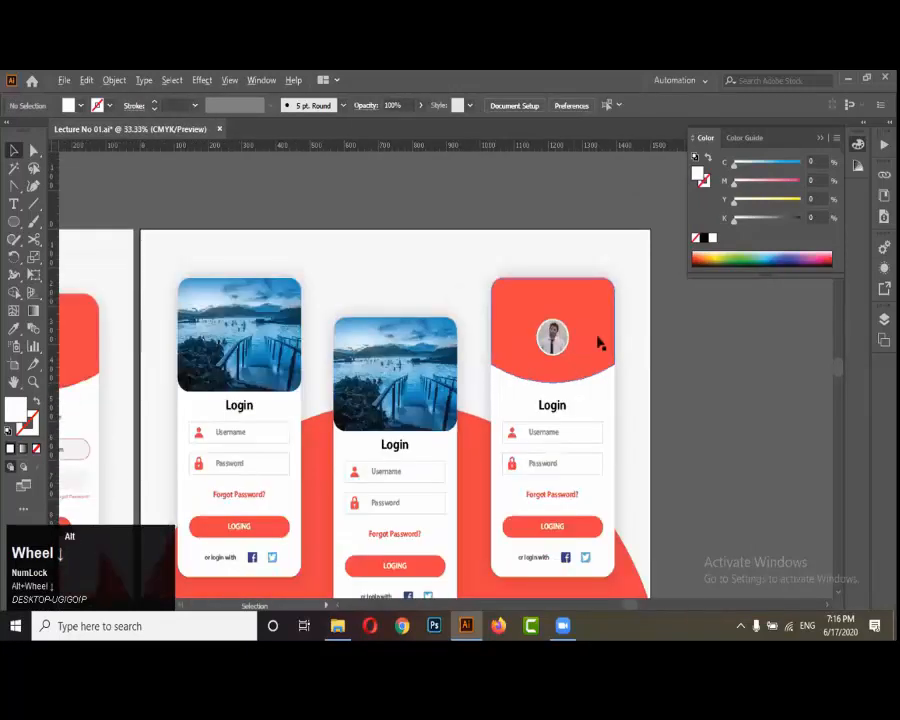